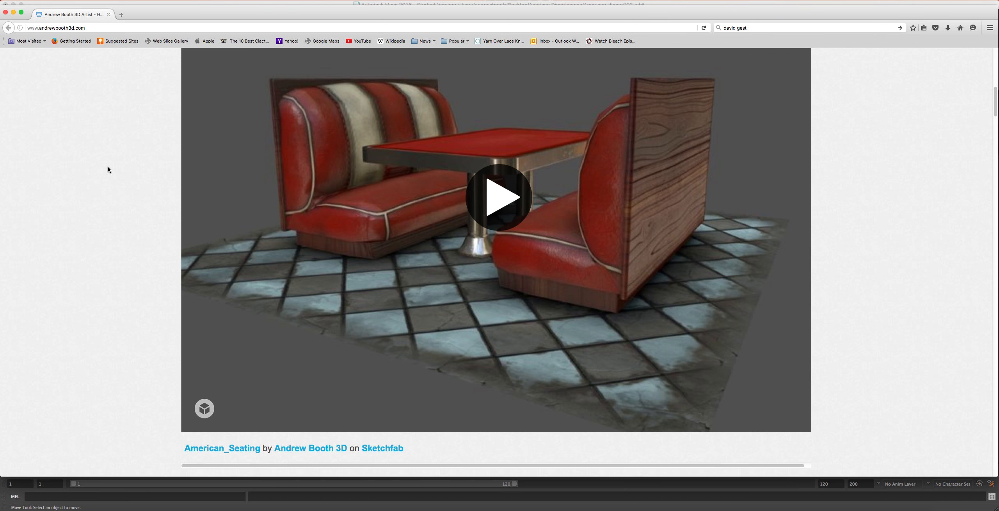
# Look through the portfolio page's 3D scenes, from American_Seating down to PlayStation Happiness Still Life.
pyautogui.scroll(-6, 160, 218)
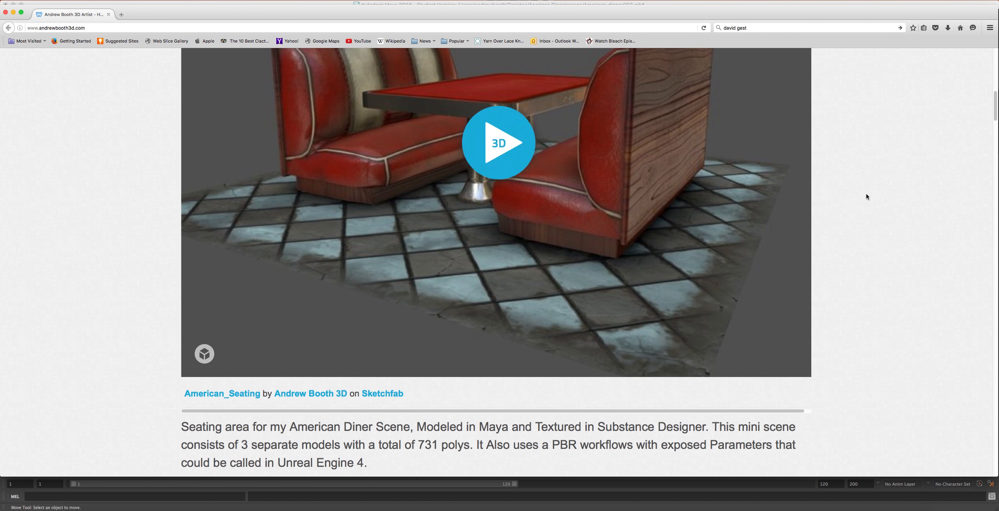
pyautogui.scroll(-7, 542, 261)
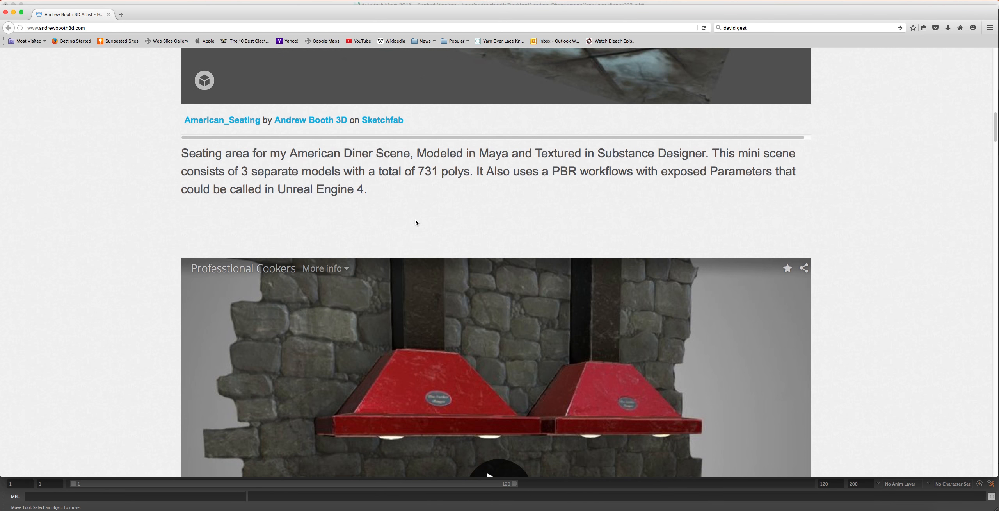
pyautogui.scroll(-12, 415, 219)
pyautogui.scroll(4, 417, 217)
pyautogui.scroll(-12, 409, 199)
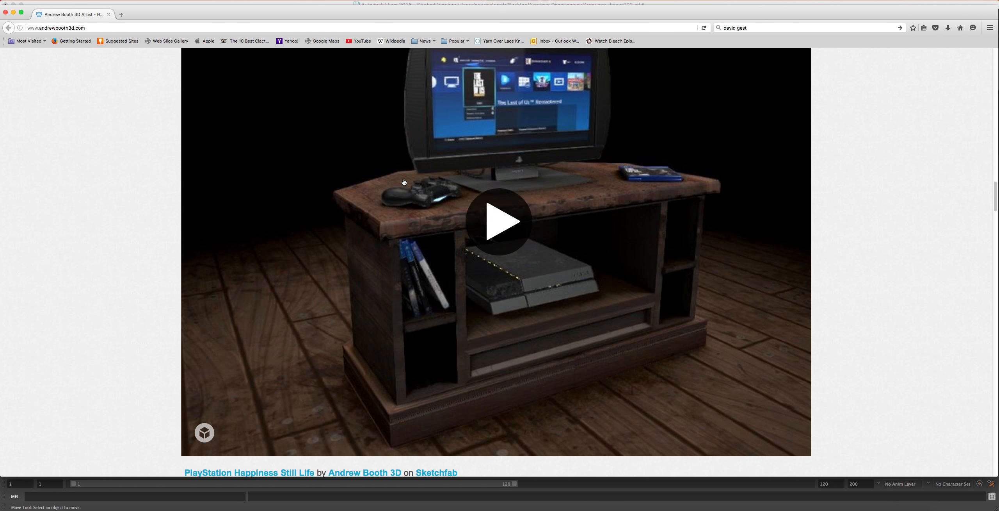
pyautogui.scroll(20, 404, 182)
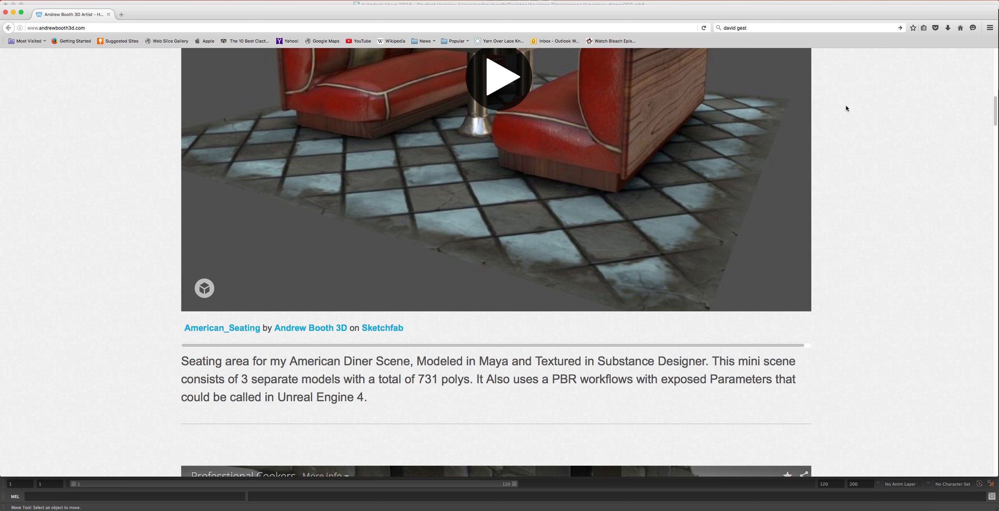
# Compare the American_Seating and professional cookers scenes and read the description of each on the portfolio page.
pyautogui.scroll(3, 813, 304)
pyautogui.scroll(5, 811, 304)
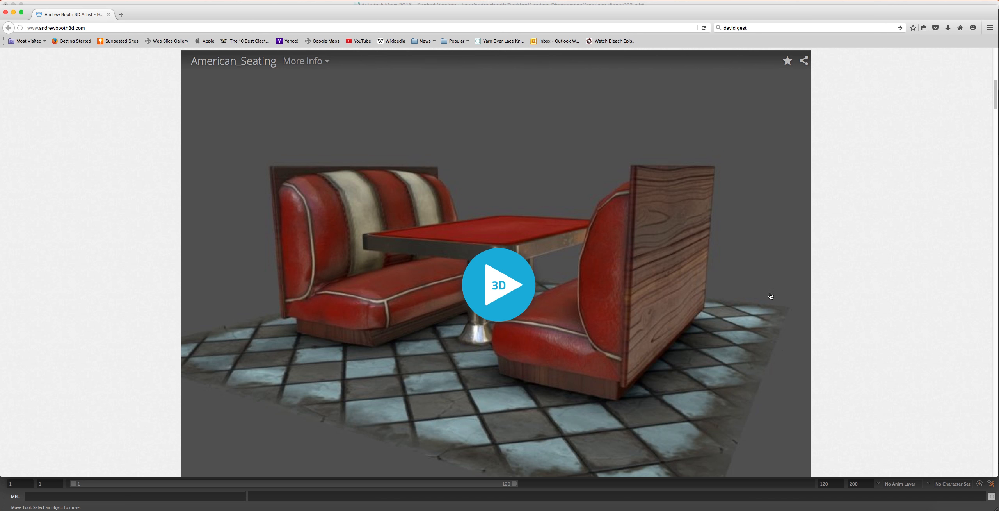
pyautogui.scroll(-13, 769, 381)
pyautogui.scroll(13, 772, 375)
pyautogui.scroll(-20, 765, 377)
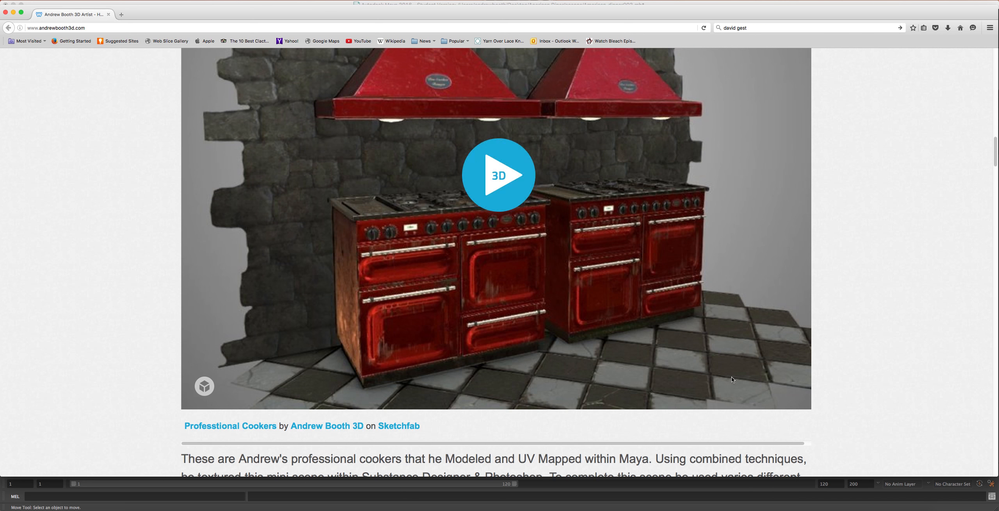
pyautogui.scroll(-3, 732, 381)
pyautogui.scroll(-1, 732, 380)
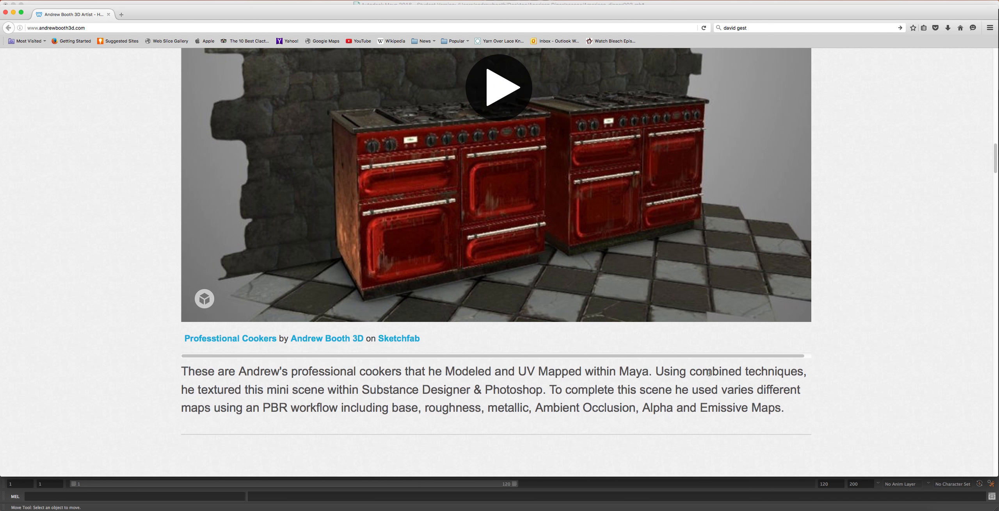
pyautogui.scroll(20, 709, 373)
pyautogui.scroll(-5, 706, 369)
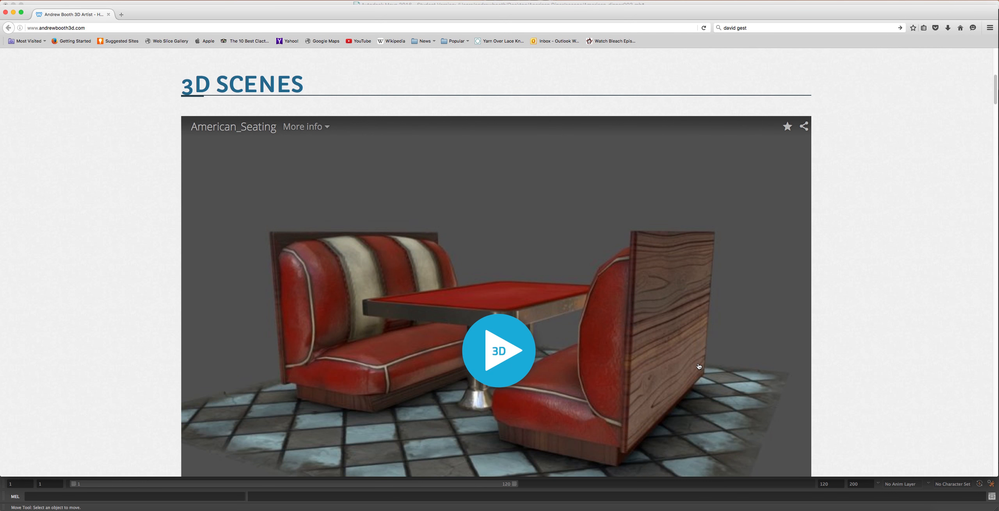
pyautogui.scroll(-20, 699, 366)
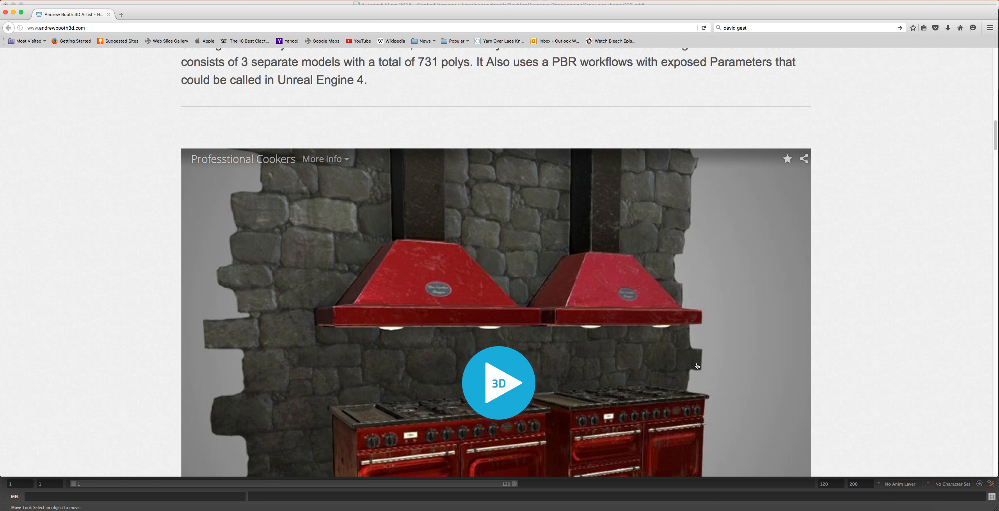
pyautogui.scroll(-20, 697, 365)
# Return to the portfolio page's introduction to read the artist's profile and contact details.
pyautogui.scroll(10, 696, 365)
pyautogui.scroll(20, 695, 365)
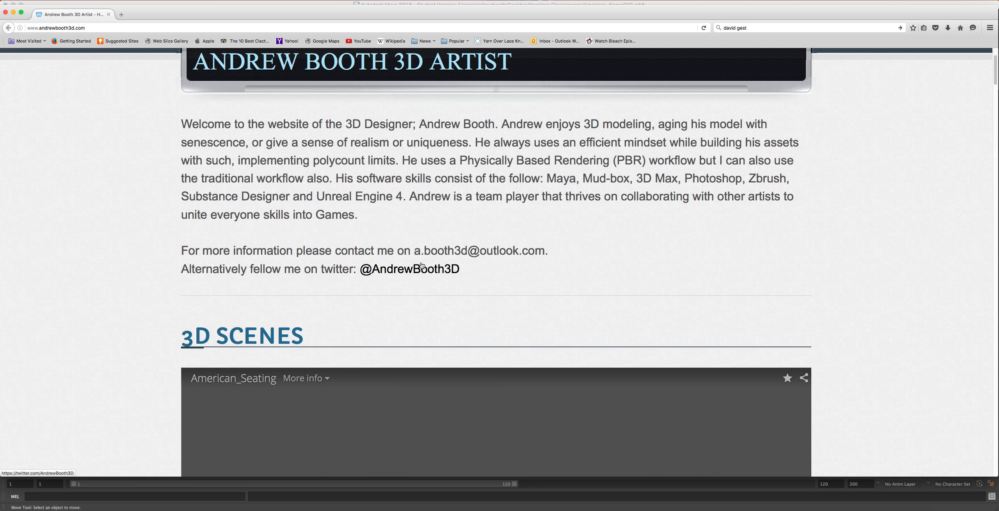
pyautogui.scroll(3, 281, 157)
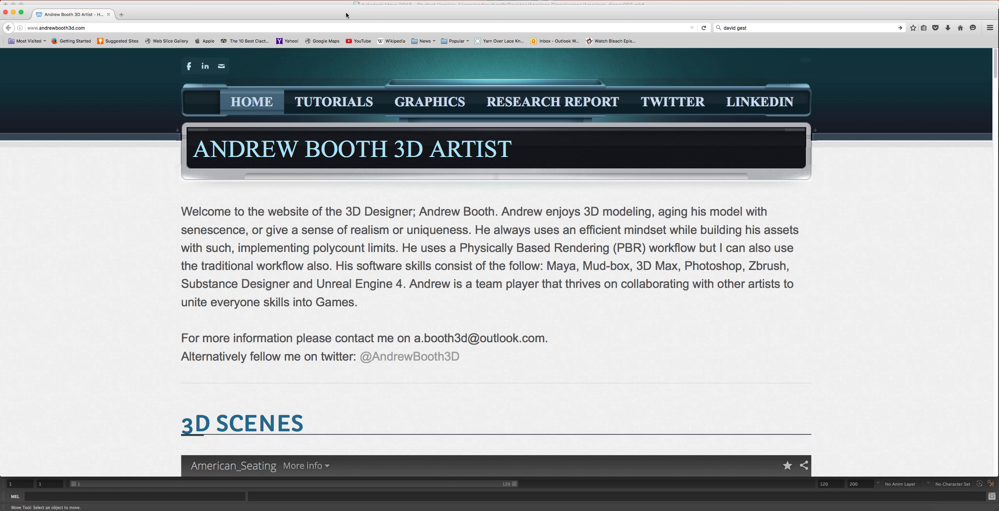
# Close the browser and browsing history windows to bring up the diner scene in Maya.
pyautogui.moveTo(345, 12); pyautogui.dragTo(343, 116)
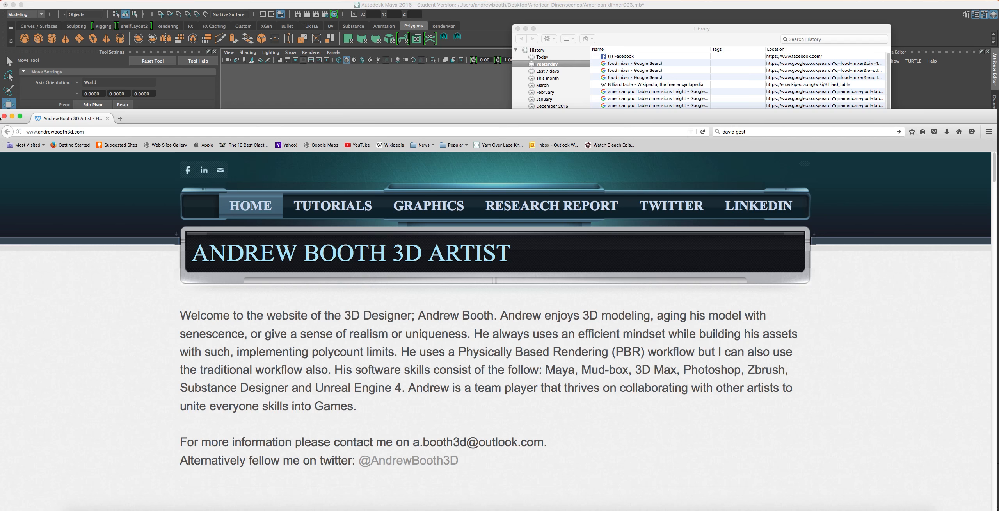
pyautogui.click(5, 117)
pyautogui.moveTo(682, 35); pyautogui.dragTo(739, 151)
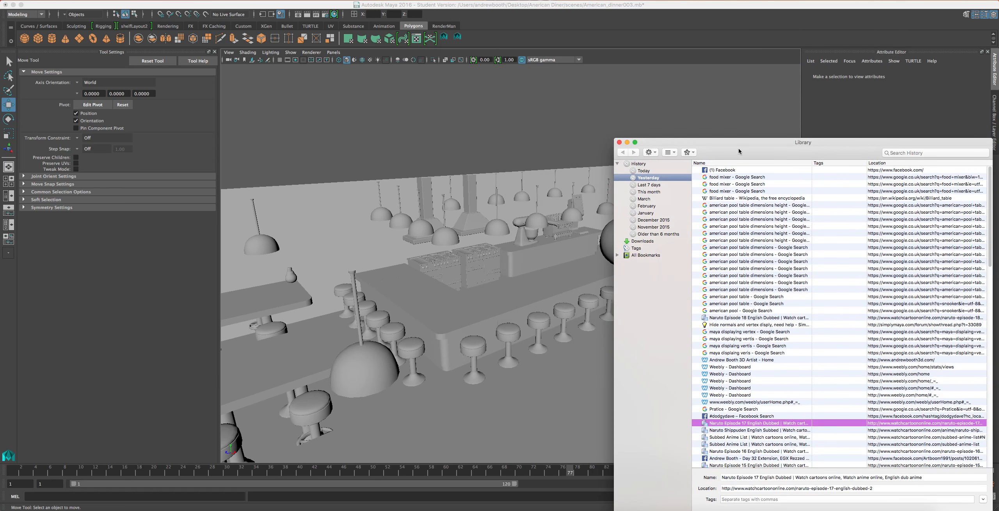
pyautogui.click(619, 142)
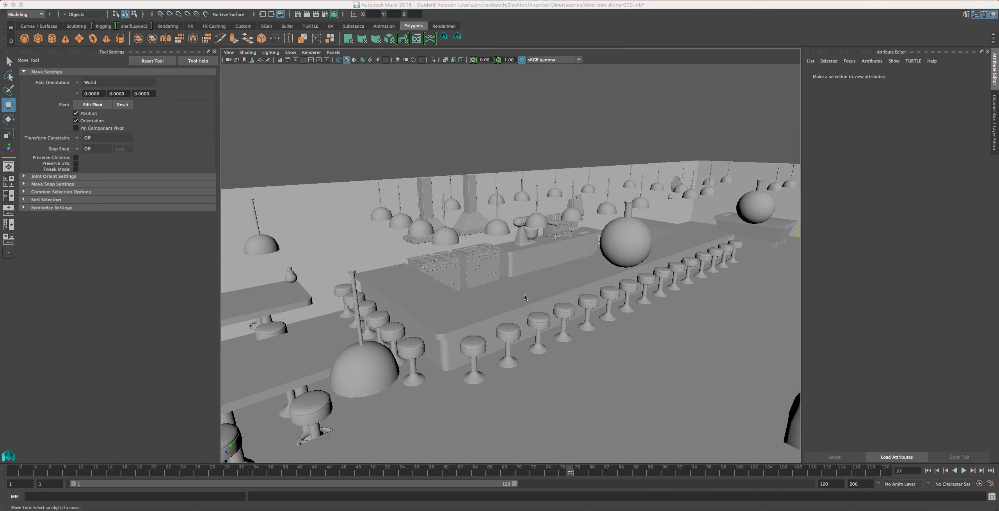
# Examine the diner scene's bar counter, stools, lamps, cookers and the appliances on the back counter.
pyautogui.scroll(-5, 509, 285)
pyautogui.scroll(6, 511, 288)
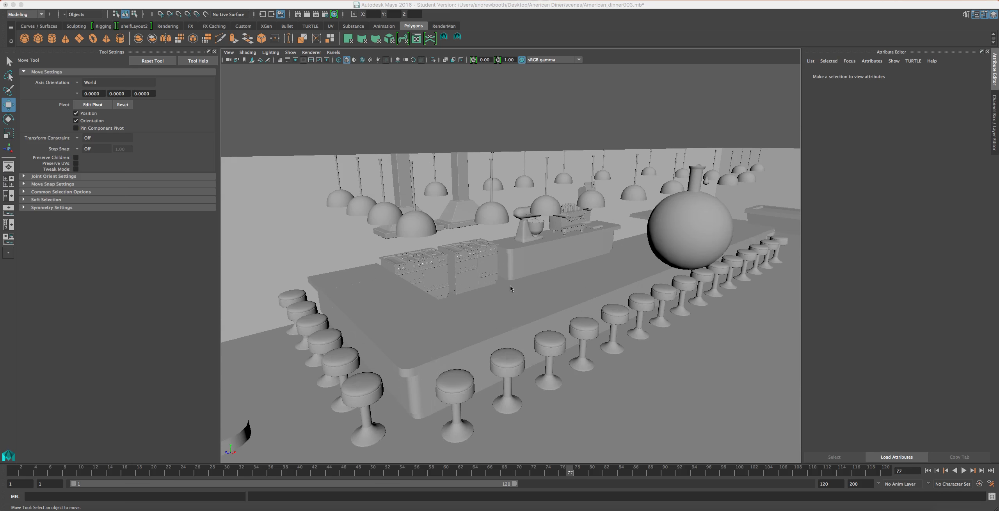
pyautogui.keyDown('alt'); pyautogui.moveTo(510, 261); pyautogui.dragTo(504, 228); pyautogui.keyUp('alt')
pyautogui.keyDown('alt'); pyautogui.moveTo(504, 229); pyautogui.dragTo(555, 250, button='middle'); pyautogui.keyUp('alt')
pyautogui.scroll(8, 554, 250)
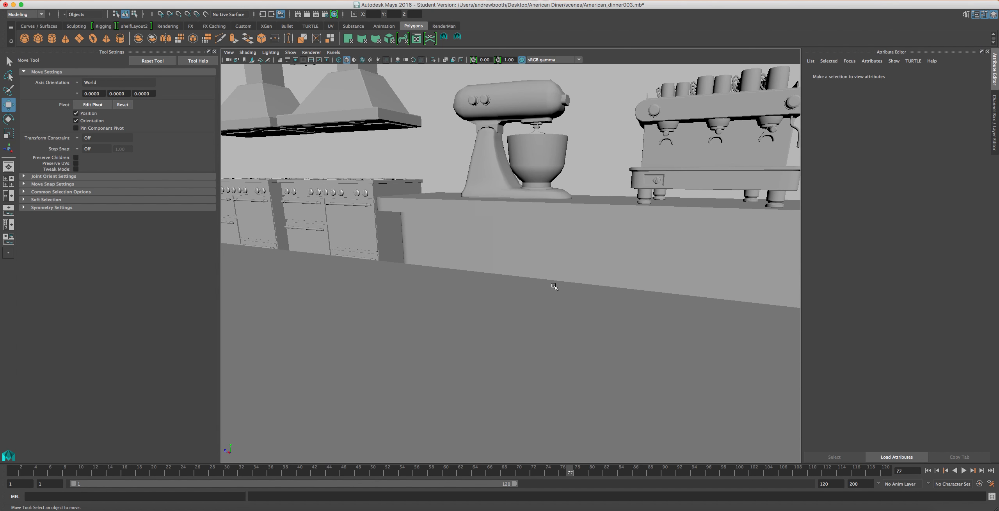
pyautogui.scroll(-10, 560, 270)
pyautogui.scroll(4, 551, 285)
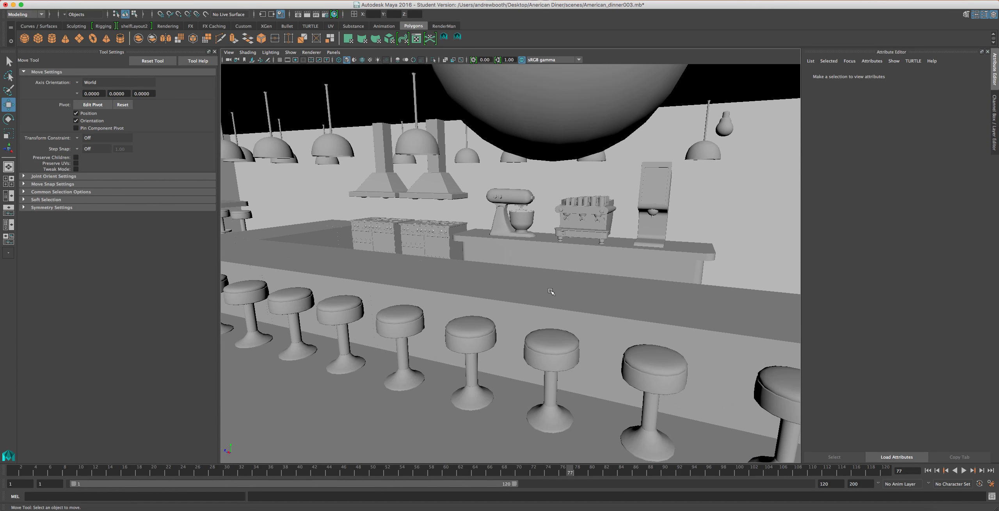
# Inspect the food mixer on the back counter from close up and from another angle.
pyautogui.keyDown('alt'); pyautogui.moveTo(532, 262); pyautogui.dragTo(516, 307, button='middle'); pyautogui.keyUp('alt')
pyautogui.scroll(10, 517, 307)
pyautogui.scroll(-4, 518, 300)
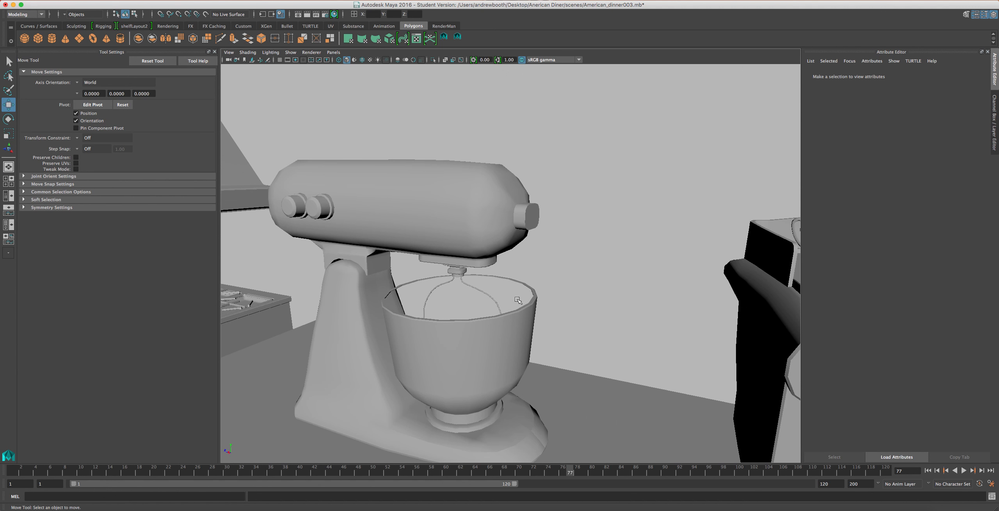
pyautogui.keyDown('alt'); pyautogui.moveTo(382, 326); pyautogui.dragTo(407, 332); pyautogui.keyUp('alt')
pyautogui.scroll(-5, 402, 330)
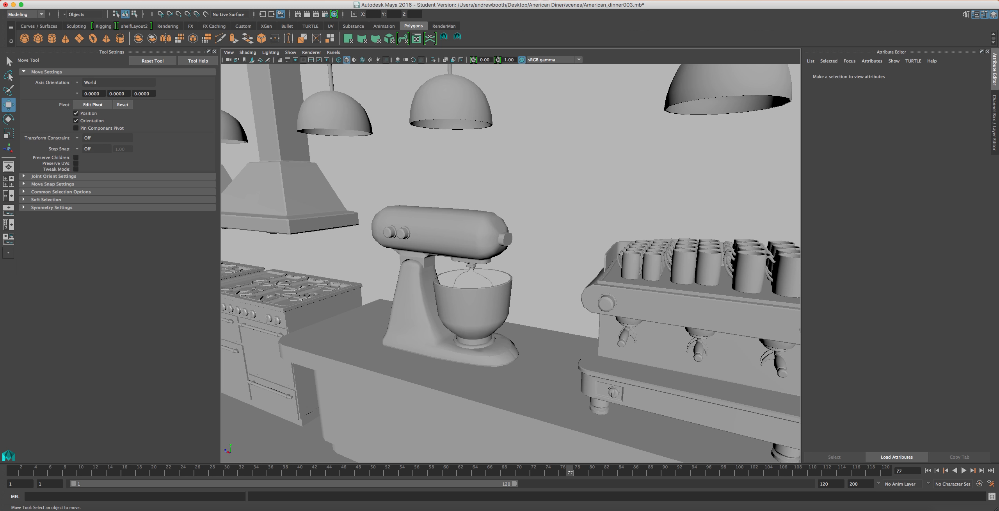
# Select the food mixer's motor head and look through the available UV Editing commands.
pyautogui.rightClick(494, 1)
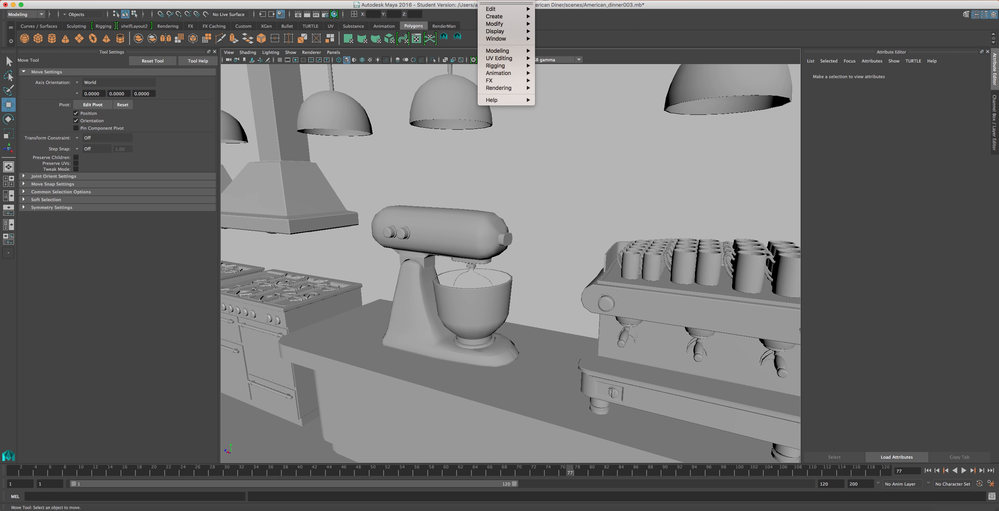
pyautogui.click(418, 220)
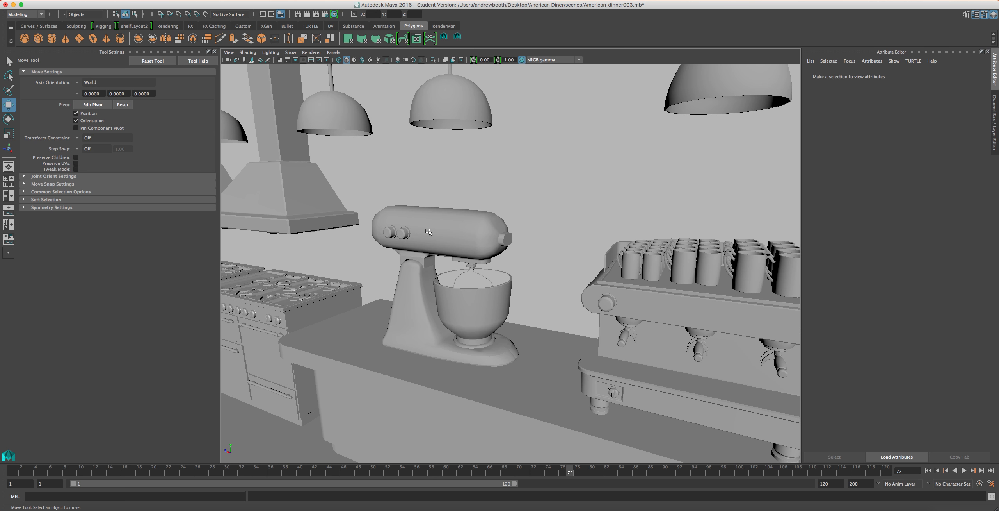
pyautogui.click(429, 231)
pyautogui.keyDown('alt'); pyautogui.moveTo(429, 231); pyautogui.dragTo(387, 238); pyautogui.keyUp('alt')
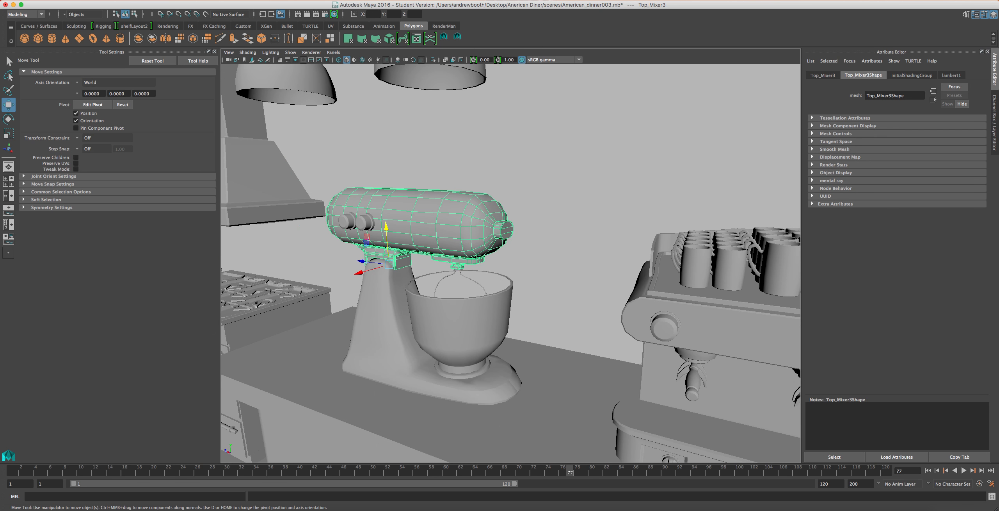
pyautogui.rightClick(494, 1)
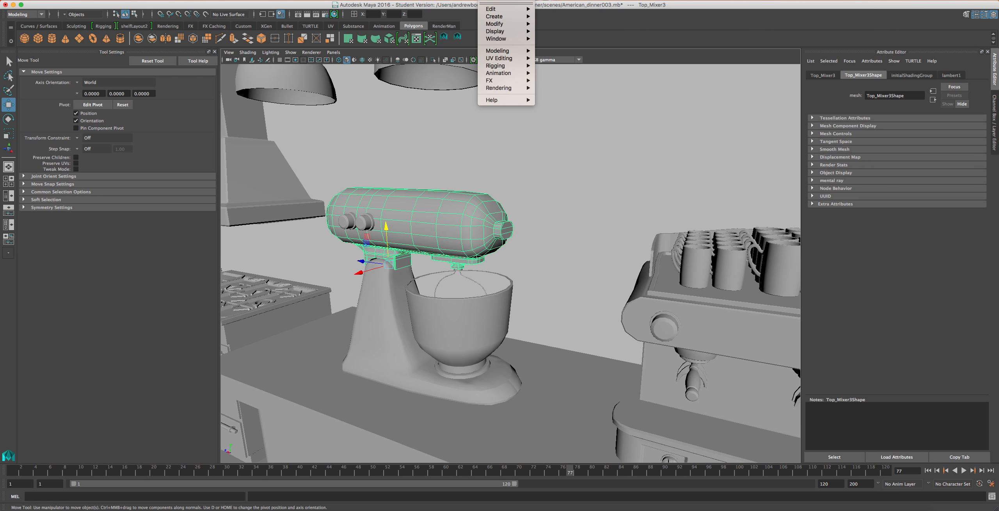
pyautogui.moveTo(509, 59)
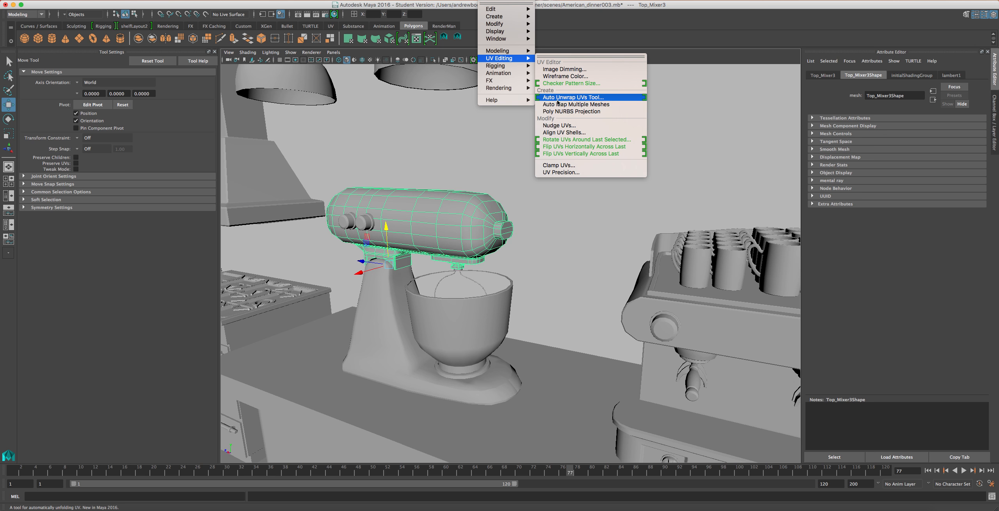
pyautogui.click(383, 148)
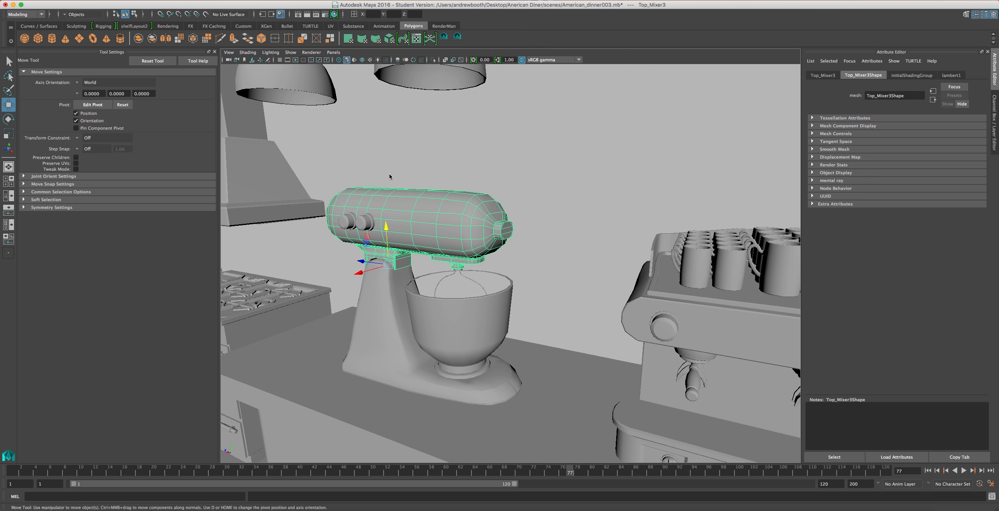
# Select the food mixer's stand and base on the back counter.
pyautogui.keyDown('alt'); pyautogui.moveTo(389, 174); pyautogui.dragTo(396, 237, button='right'); pyautogui.keyUp('alt')
pyautogui.keyDown('alt'); pyautogui.moveTo(396, 236); pyautogui.dragTo(410, 207); pyautogui.keyUp('alt')
pyautogui.keyDown('alt'); pyautogui.moveTo(410, 207); pyautogui.dragTo(423, 228, button='right'); pyautogui.keyUp('alt')
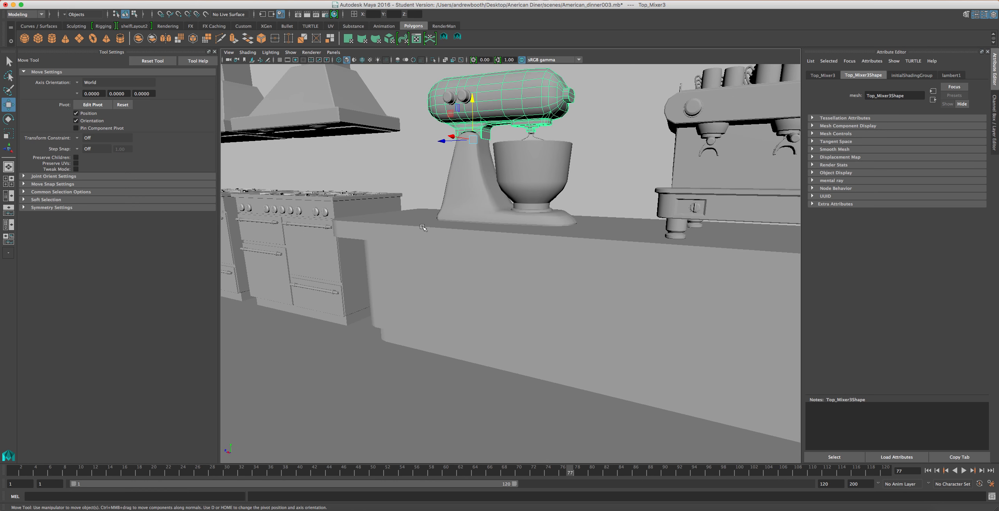
pyautogui.click(470, 211)
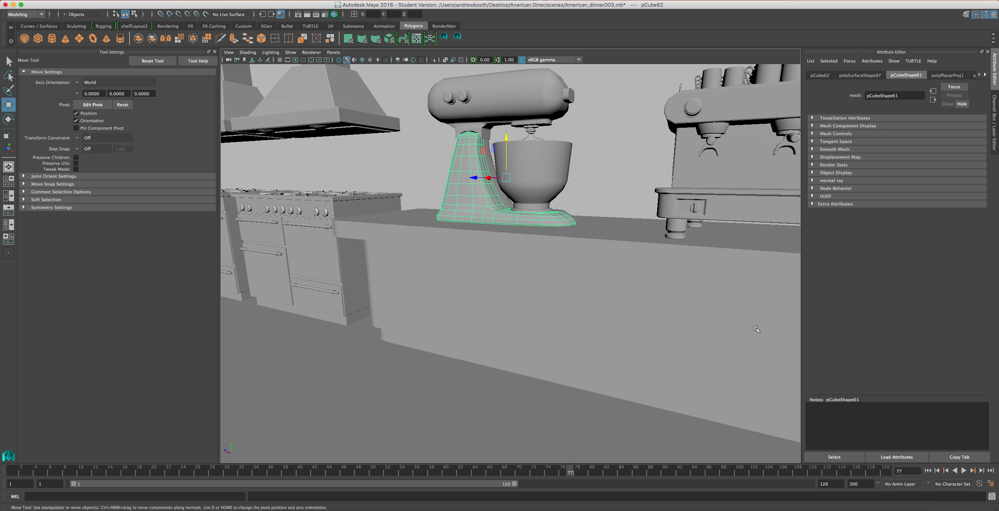
# Select the pool table beyond the bar counter and inspect its shape from several angles.
pyautogui.keyDown('alt'); pyautogui.moveTo(776, 327); pyautogui.dragTo(533, 271, button='right'); pyautogui.keyUp('alt')
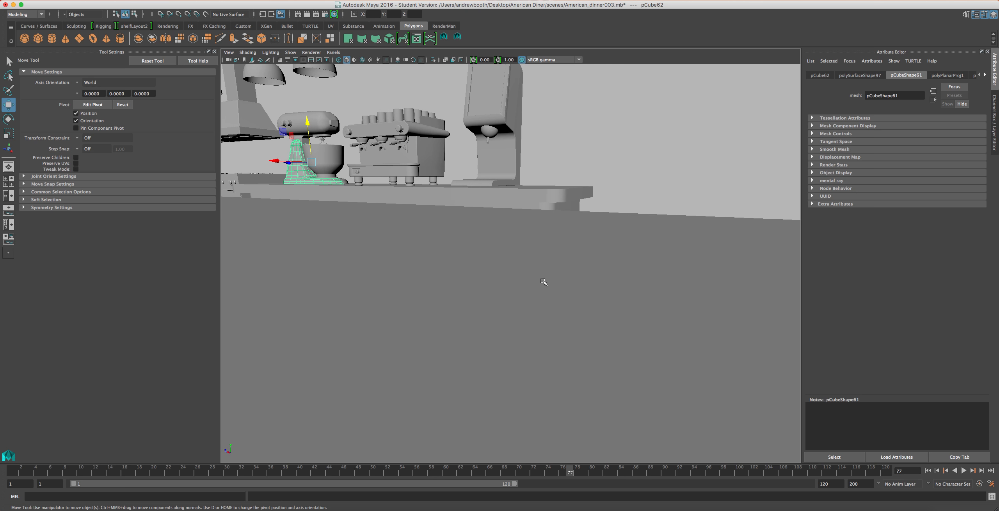
pyautogui.keyDown('alt'); pyautogui.moveTo(521, 272); pyautogui.dragTo(480, 263, button='right'); pyautogui.keyUp('alt')
pyautogui.keyDown('alt'); pyautogui.moveTo(480, 262); pyautogui.dragTo(429, 236); pyautogui.keyUp('alt')
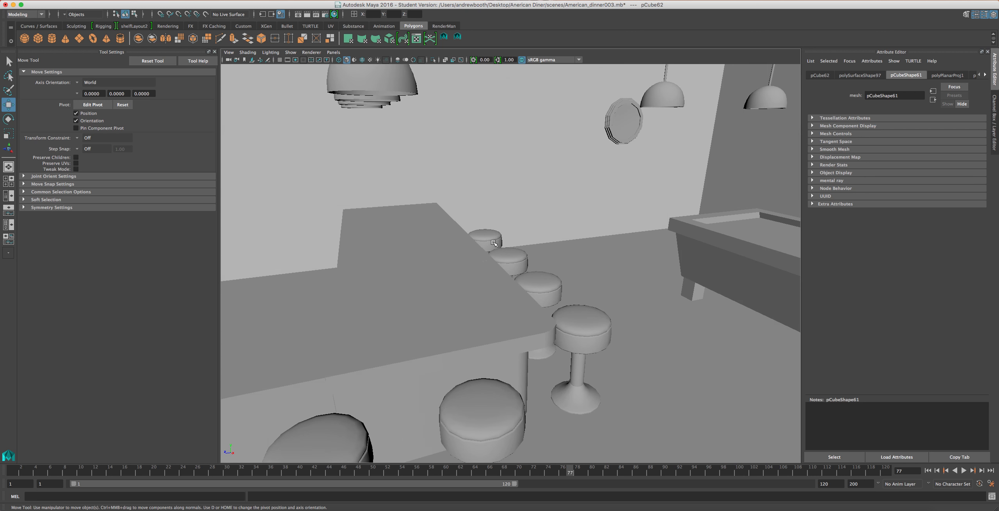
pyautogui.keyDown('alt'); pyautogui.moveTo(526, 249); pyautogui.dragTo(414, 234, button='right'); pyautogui.keyUp('alt')
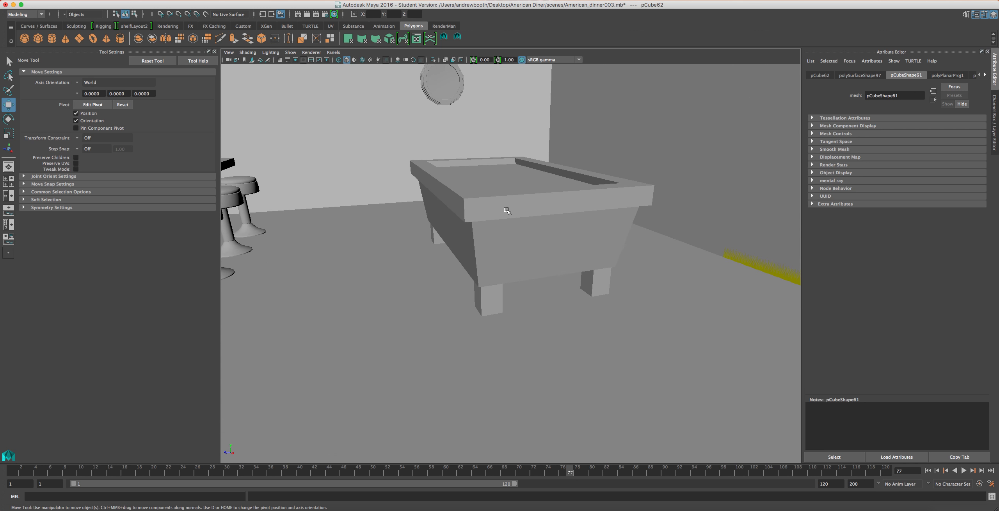
pyautogui.click(514, 255)
pyautogui.keyDown('alt'); pyautogui.moveTo(511, 259); pyautogui.dragTo(515, 266); pyautogui.keyUp('alt')
pyautogui.scroll(5, 513, 265)
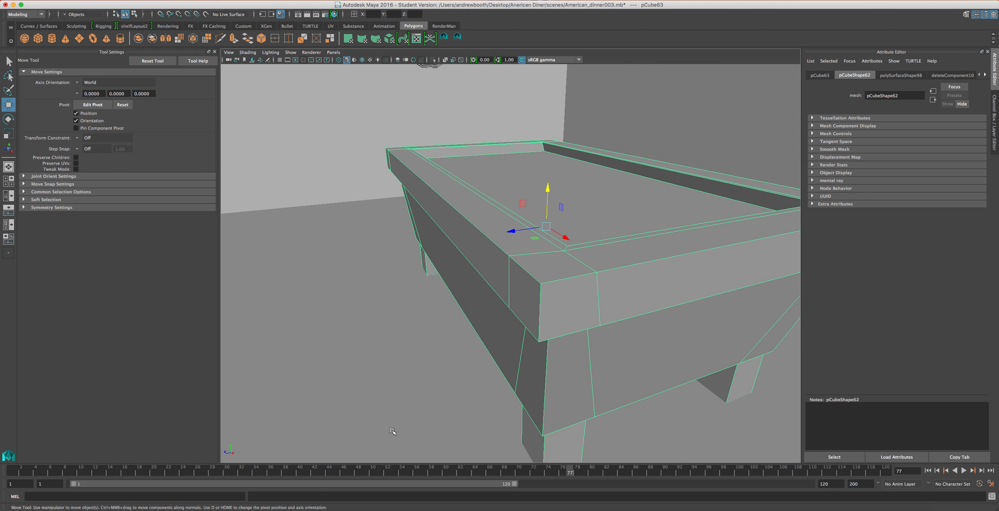
pyautogui.scroll(-3, 453, 422)
pyautogui.keyDown('alt'); pyautogui.moveTo(455, 419); pyautogui.dragTo(516, 369); pyautogui.keyUp('alt')
pyautogui.keyDown('alt'); pyautogui.moveTo(406, 319); pyautogui.dragTo(423, 317); pyautogui.keyUp('alt')
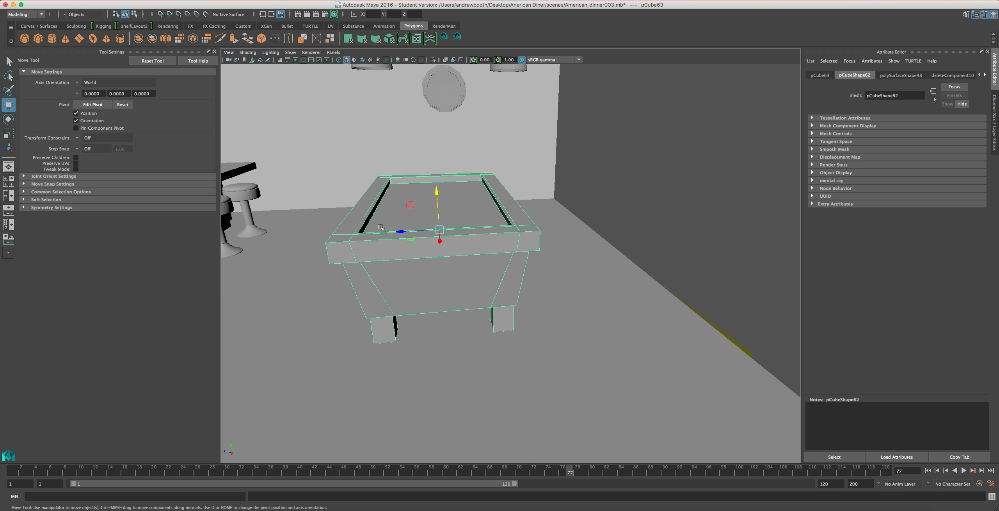
pyautogui.scroll(-3, 363, 244)
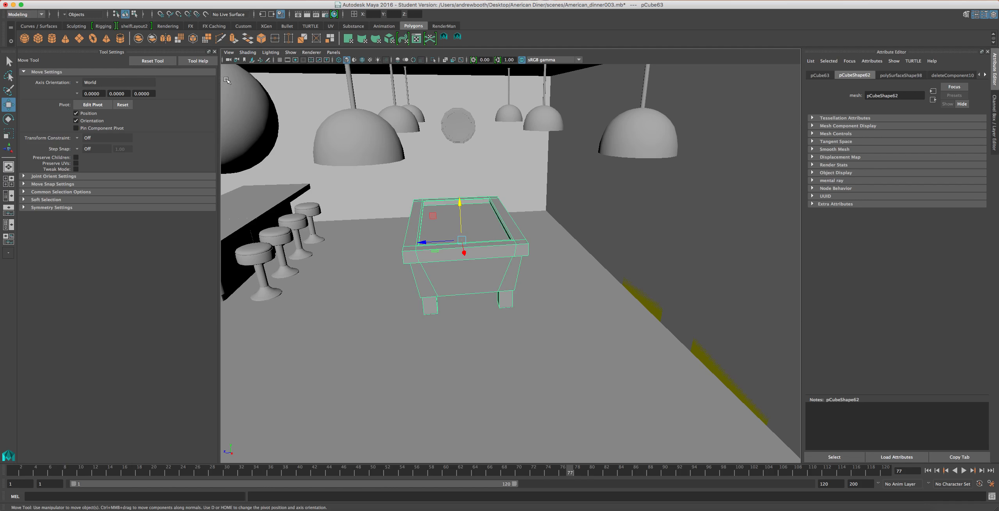
# Turn on the Poly Count heads-up display with the pool table selected.
pyautogui.click(156, 1)
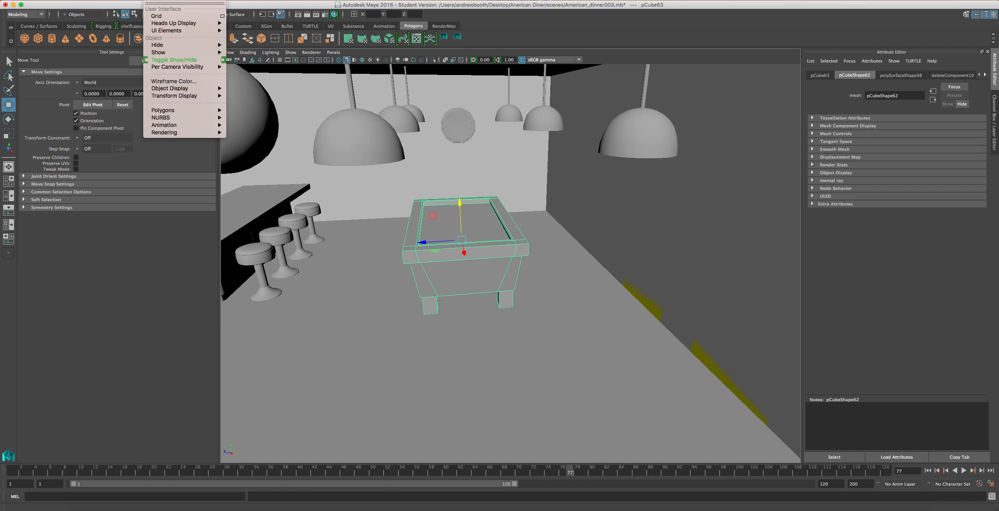
pyautogui.moveTo(183, 52)
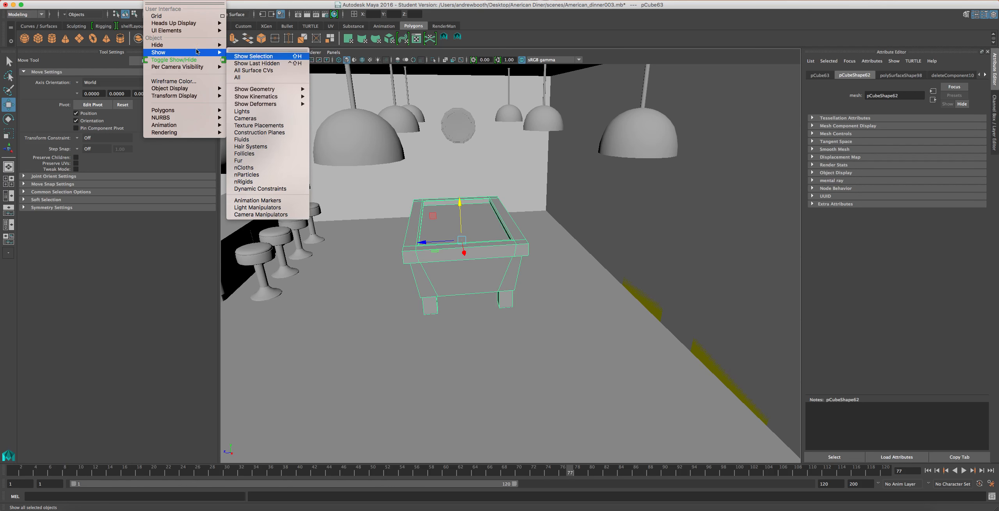
pyautogui.moveTo(194, 24)
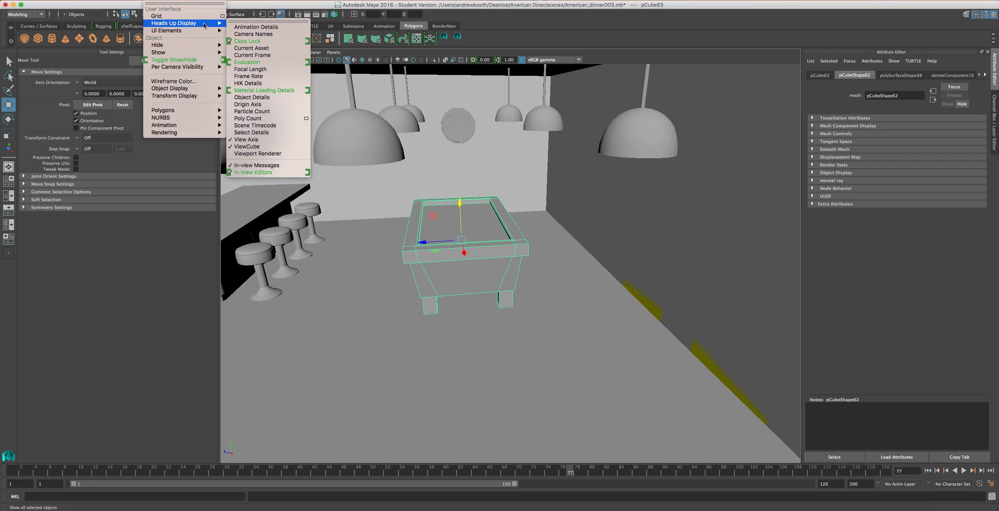
pyautogui.click(247, 118)
pyautogui.moveTo(299, 143)
pyautogui.keyDown('alt'); pyautogui.mouseDown(button='middle')
pyautogui.moveTo(352, 156)
pyautogui.moveTo(314, 148)
pyautogui.mouseUp(button='middle'); pyautogui.keyUp('alt')
pyautogui.scroll(5, 369, 163)
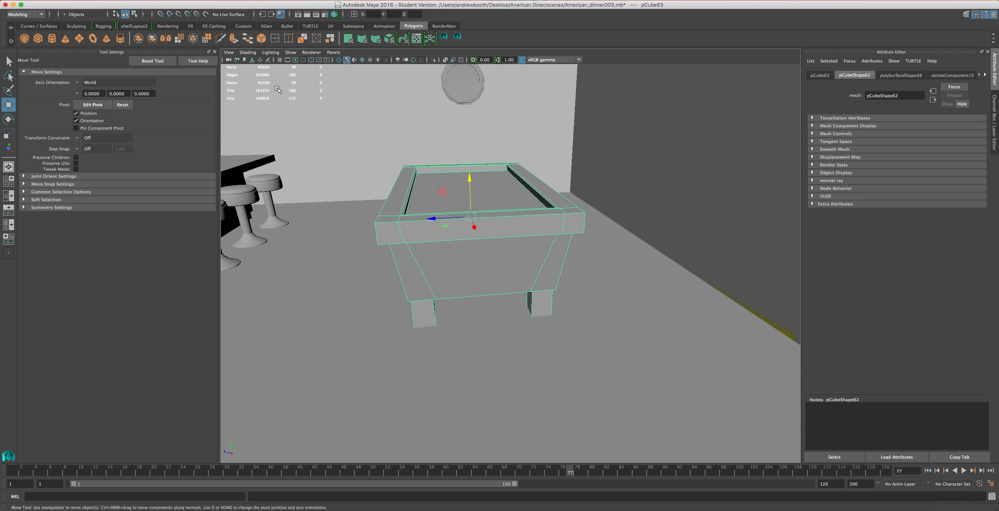
# Check the polygon counts of the food mixer's stand and motor head by selecting each part in turn.
pyautogui.keyDown('alt'); pyautogui.moveTo(403, 226); pyautogui.dragTo(540, 206, button='middle'); pyautogui.keyUp('alt')
pyautogui.keyDown('alt'); pyautogui.moveTo(489, 178); pyautogui.dragTo(624, 194, button='middle'); pyautogui.keyUp('alt')
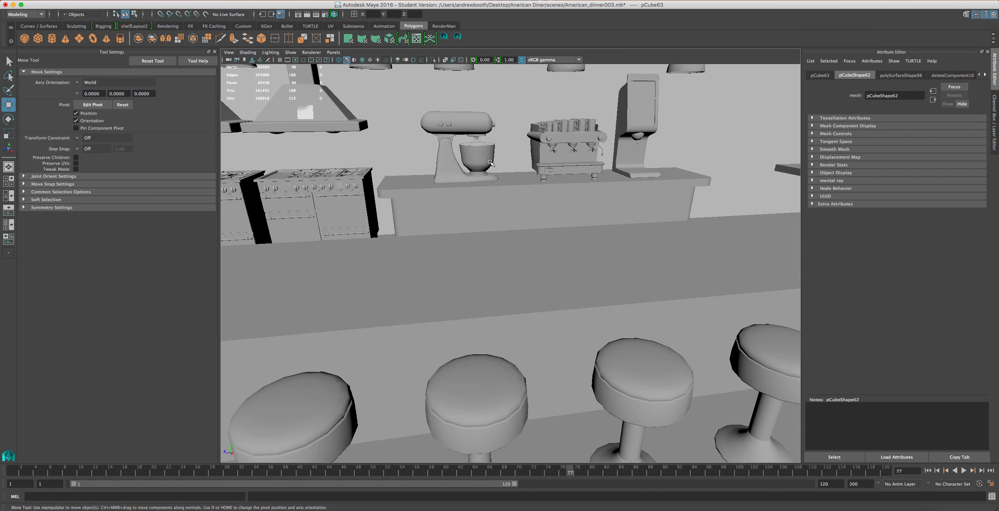
pyautogui.keyDown('alt'); pyautogui.moveTo(373, 195); pyautogui.dragTo(398, 194); pyautogui.keyUp('alt')
pyautogui.scroll(5, 398, 194)
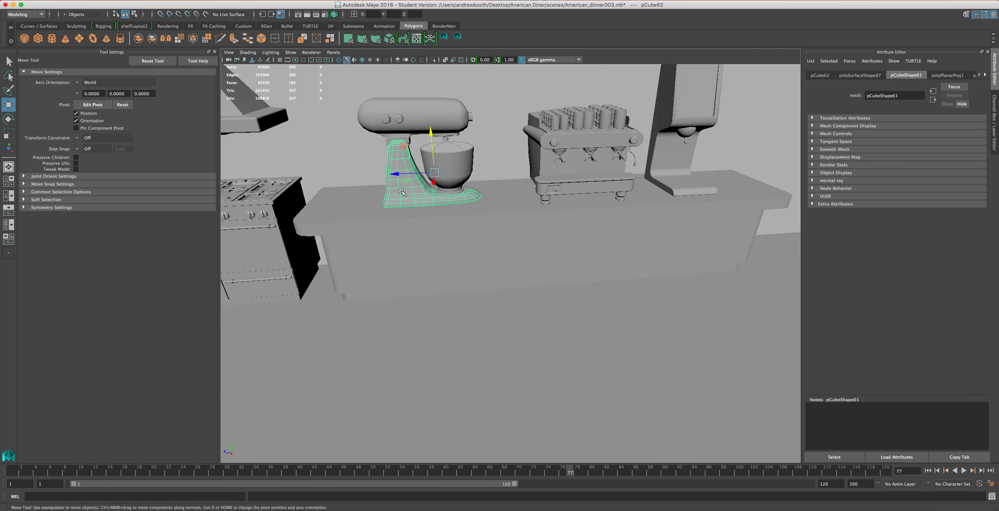
pyautogui.click(408, 112)
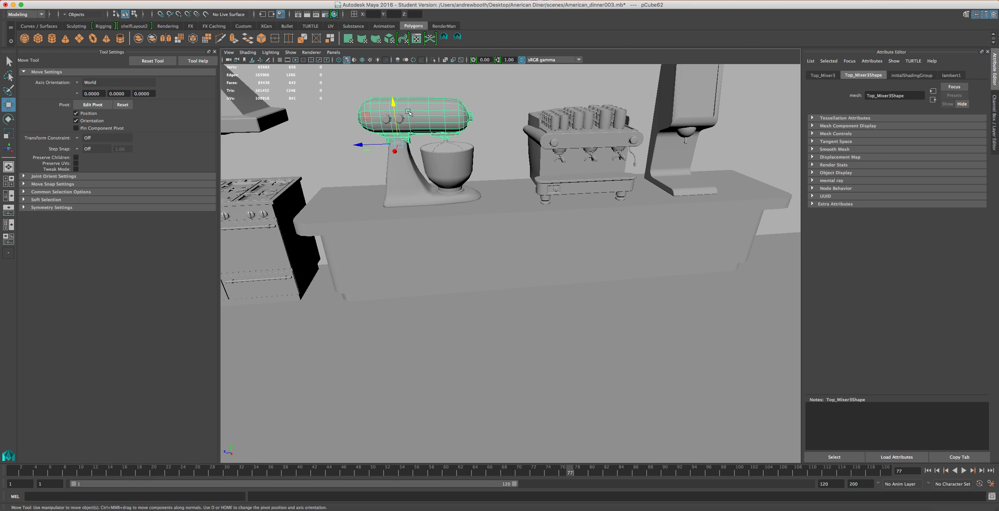
# Examine the food mixer's motor head, bowl and whisk from close up and from farther away.
pyautogui.keyDown('alt'); pyautogui.moveTo(444, 138); pyautogui.dragTo(437, 154, button='middle'); pyautogui.keyUp('alt')
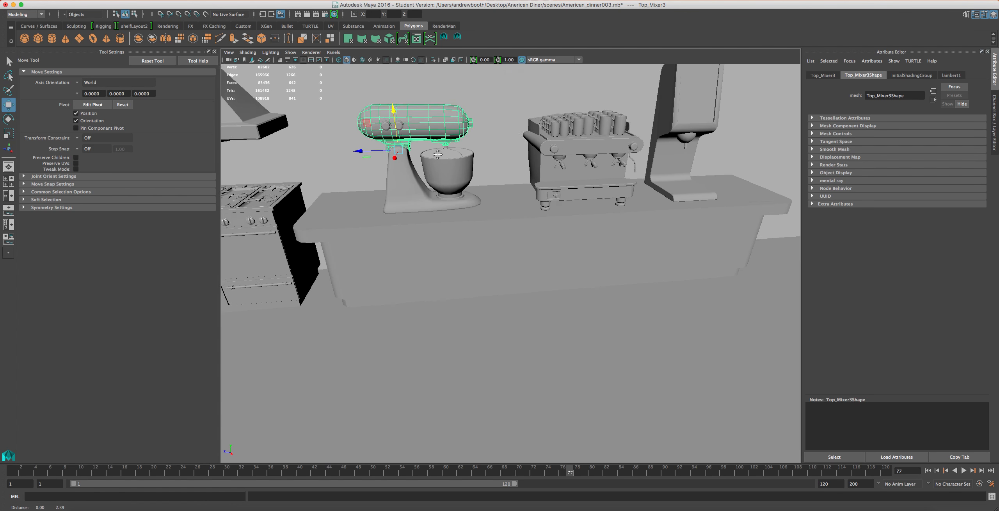
pyautogui.scroll(-5, 445, 163)
pyautogui.scroll(5, 455, 177)
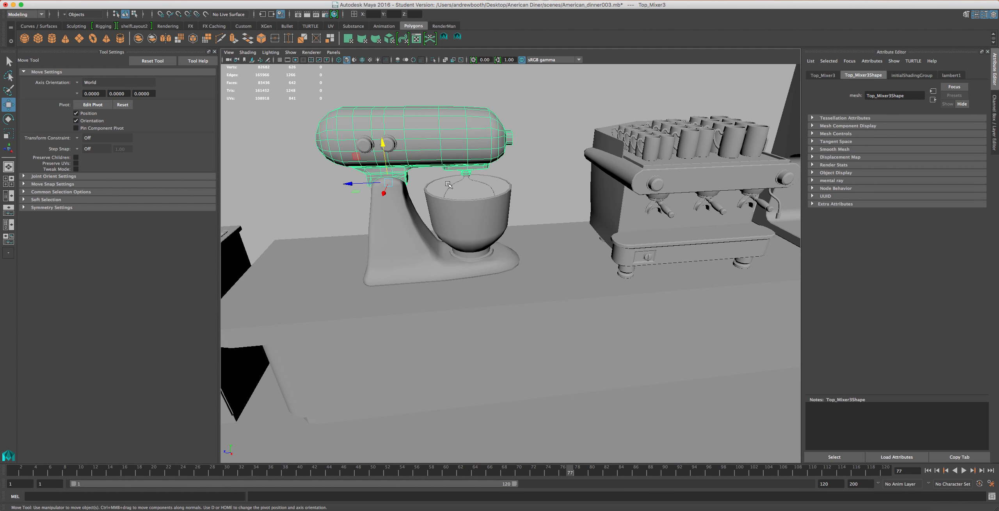
pyautogui.scroll(-5, 412, 156)
pyautogui.scroll(5, 404, 189)
pyautogui.scroll(3, 404, 189)
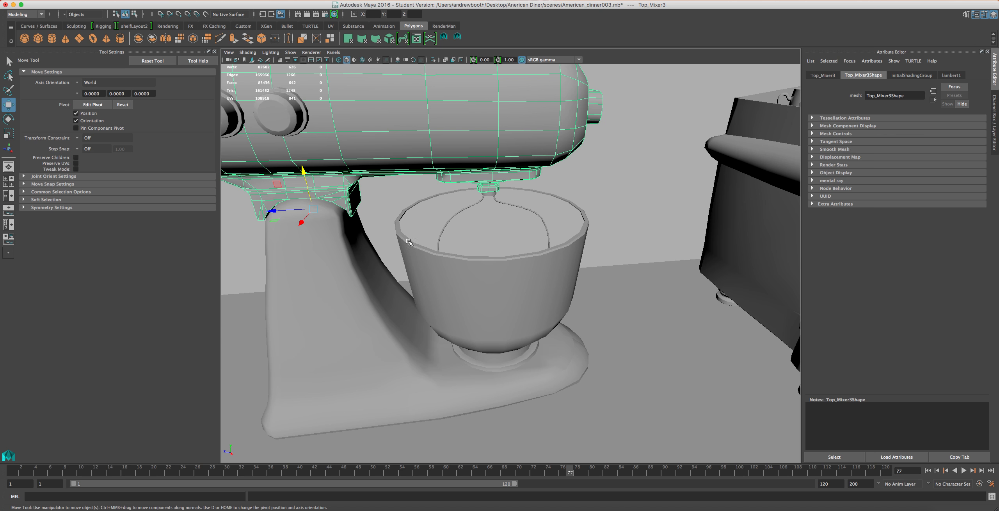
pyautogui.scroll(-10, 410, 247)
pyautogui.scroll(4, 410, 254)
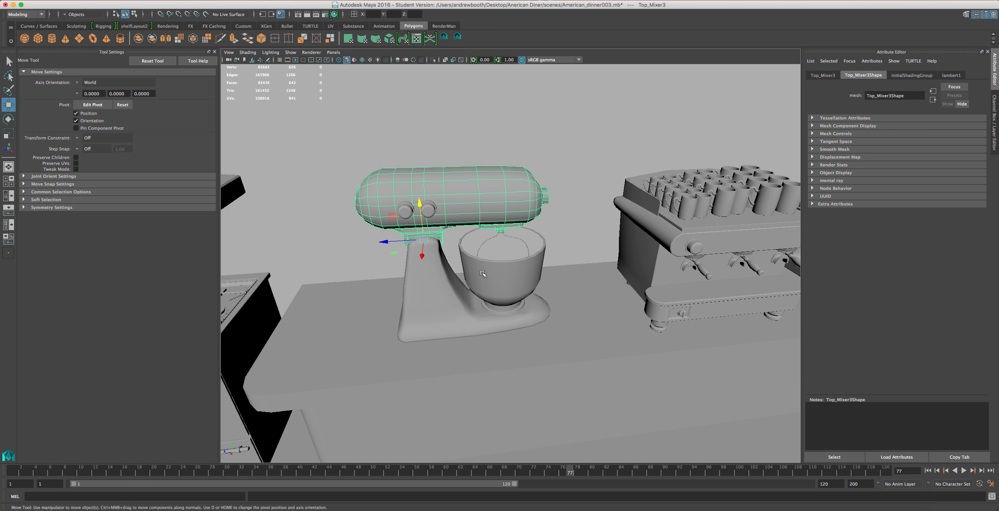
pyautogui.scroll(-4, 488, 278)
pyautogui.scroll(-5, 486, 281)
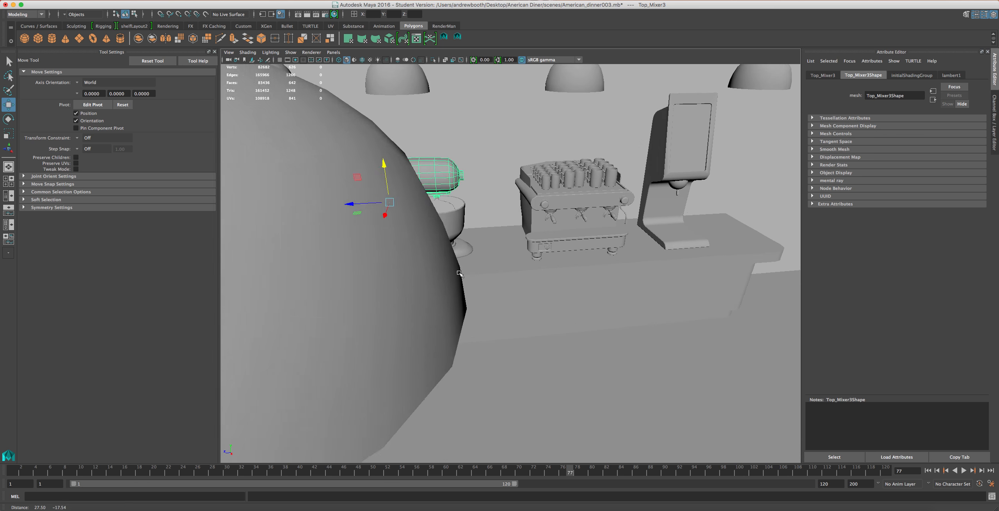
pyautogui.scroll(8, 508, 289)
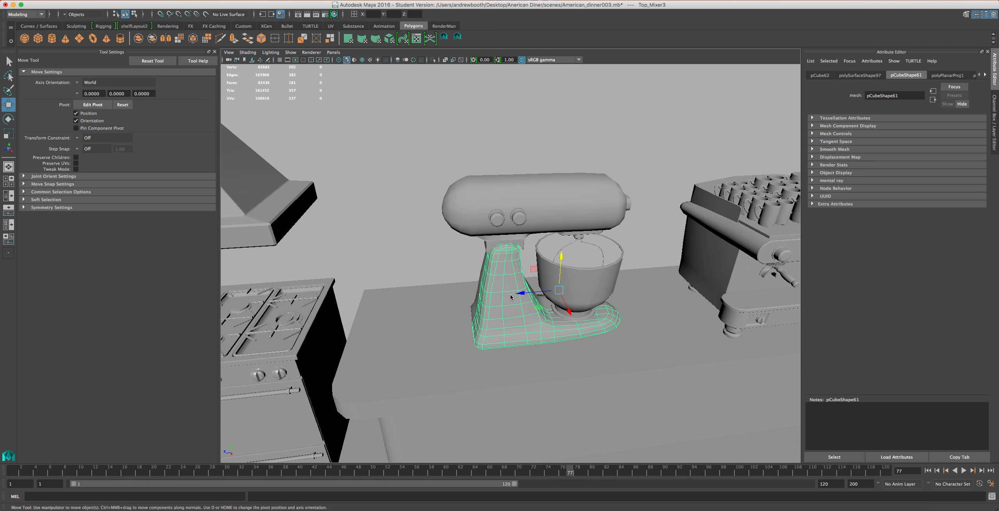
# Isolate the food mixer's stand and base in the viewport and show it with its texture.
pyautogui.click(511, 296)
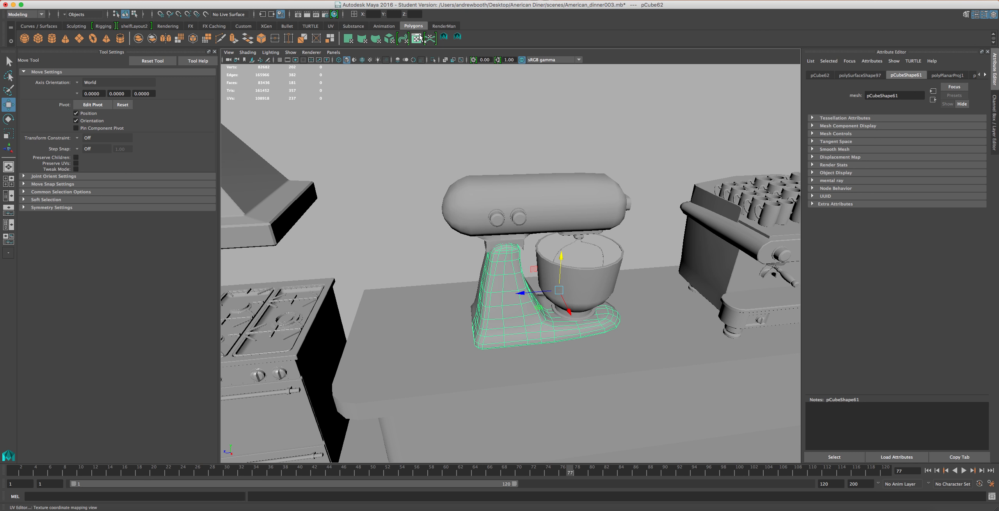
pyautogui.click(434, 60)
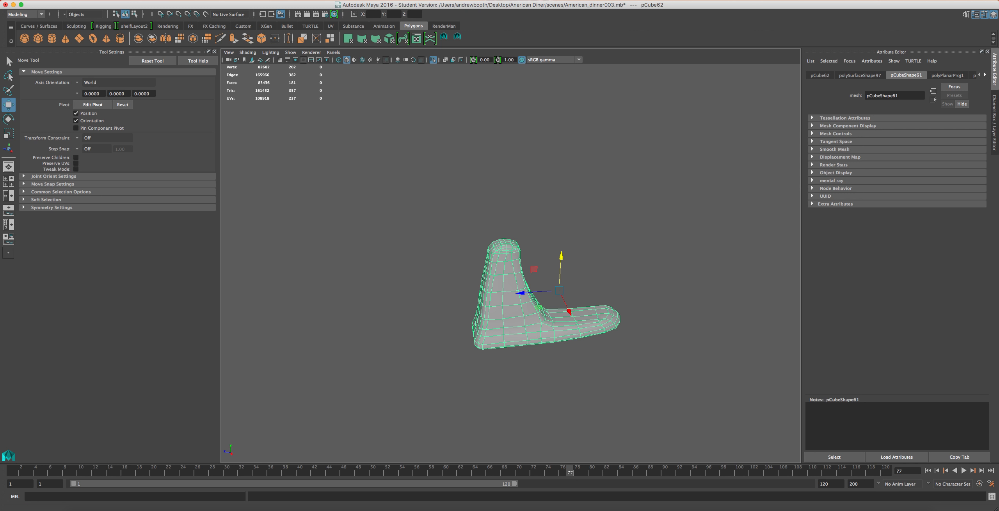
pyautogui.click(355, 59)
pyautogui.click(370, 61)
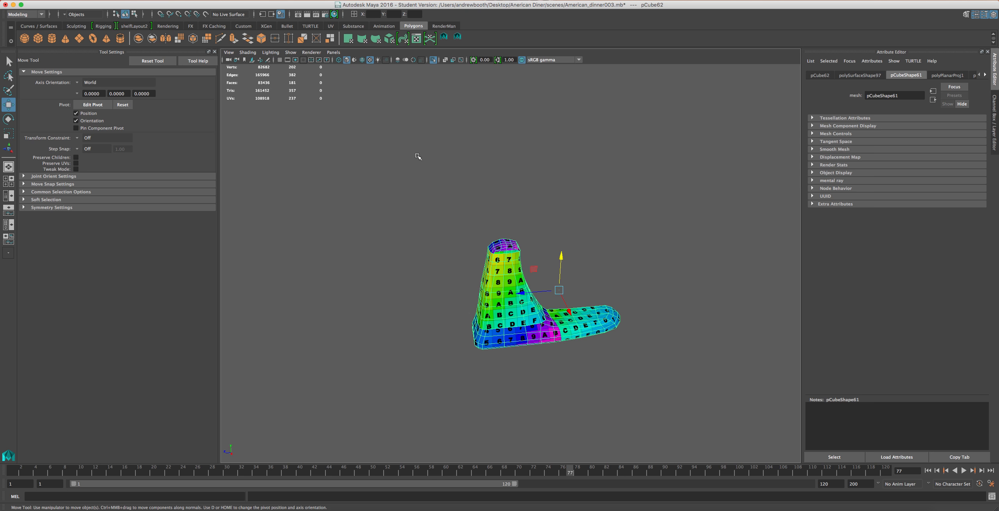
# Open the UV Editor for the mixer stand and bring its entire UV layout into view.
pyautogui.click(423, 40)
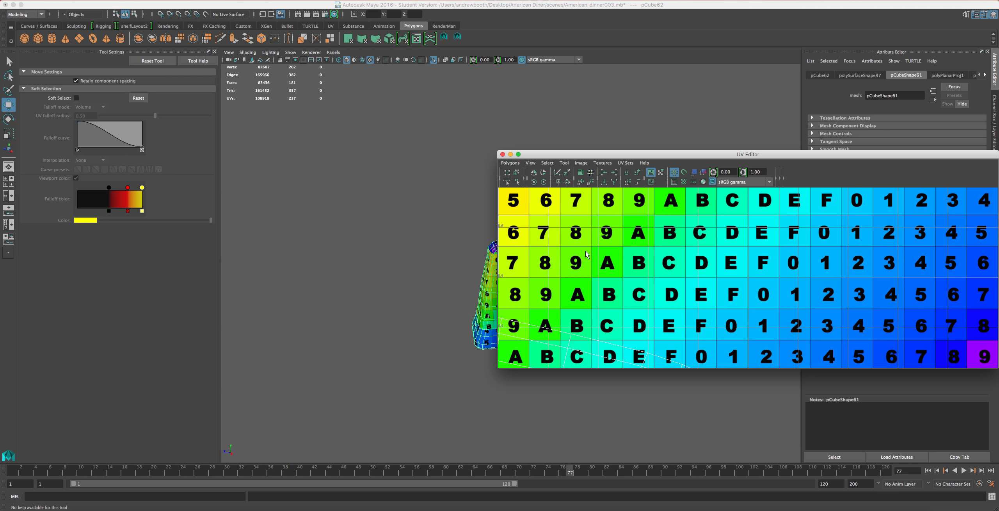
pyautogui.scroll(-3, 611, 275)
pyautogui.scroll(-3, 611, 275)
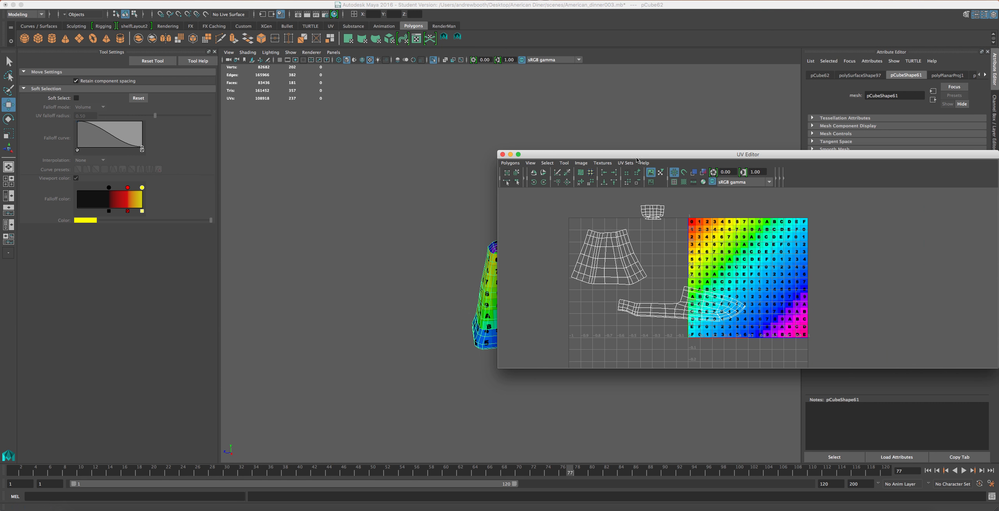
# Shade the mixer stand's UV shells and display checkered tiles behind them.
pyautogui.click(695, 172)
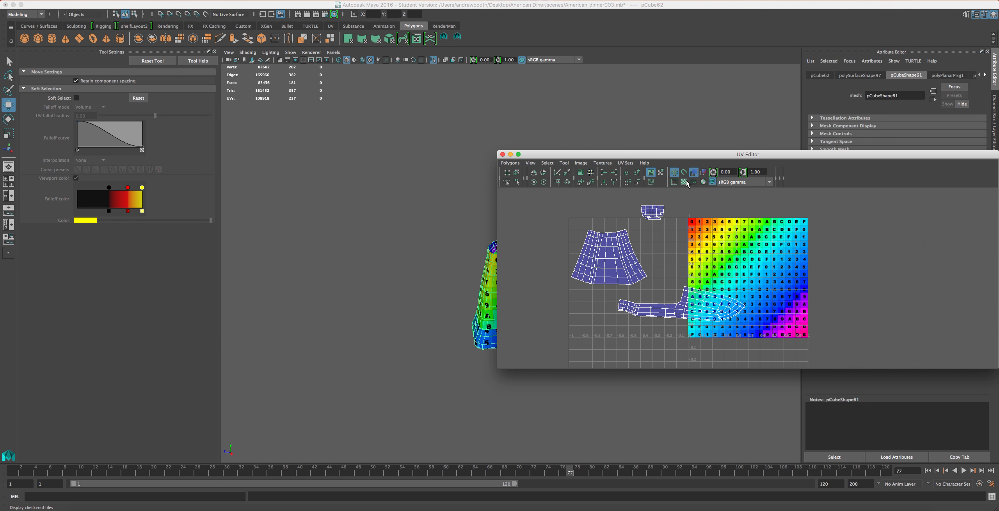
pyautogui.click(684, 182)
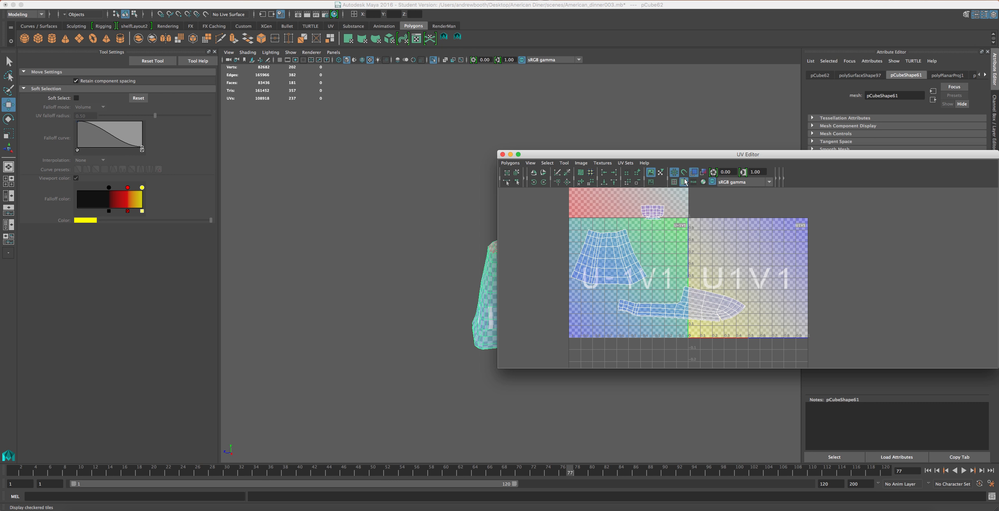
pyautogui.moveTo(665, 154); pyautogui.dragTo(668, 192)
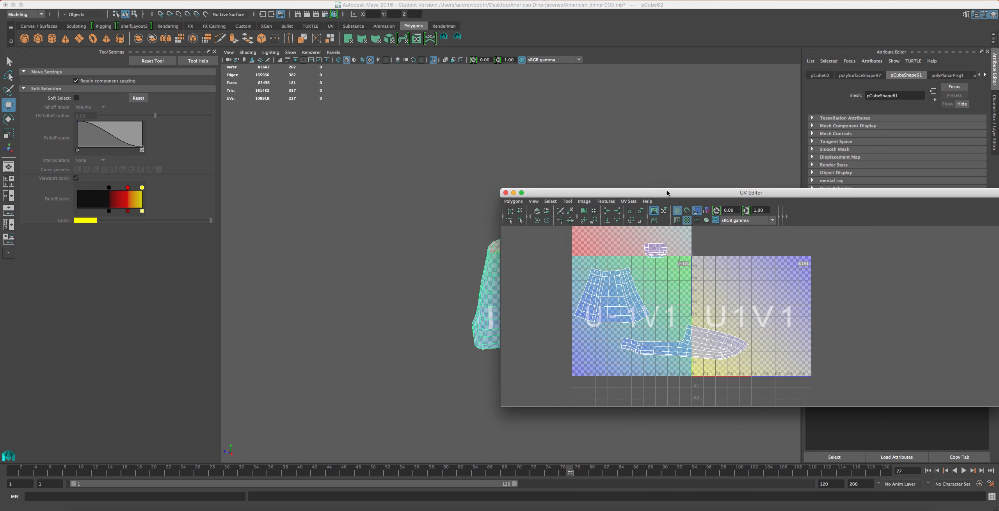
pyautogui.click(686, 221)
pyautogui.click(686, 220)
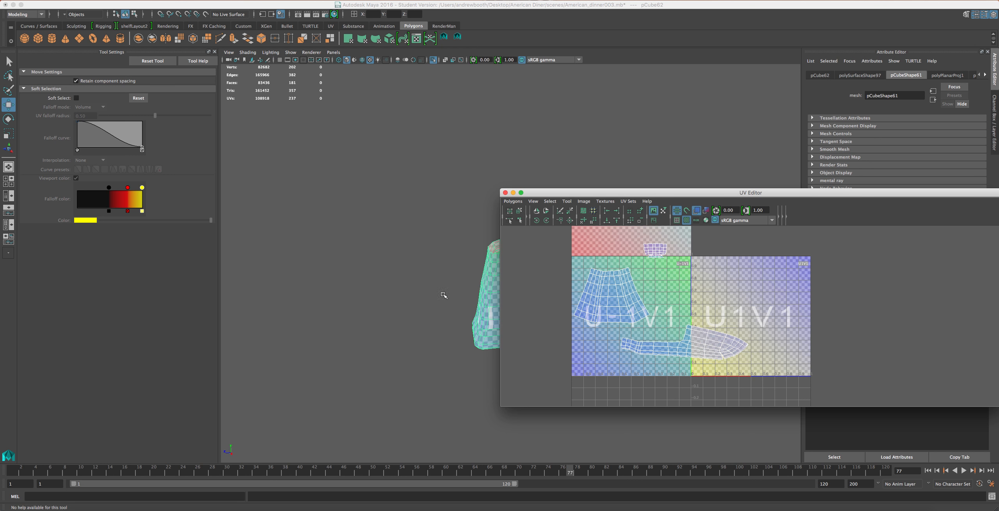
# Move the UV Editor aside to uncover most of the checkered mixer stand in the viewport.
pyautogui.click(646, 201)
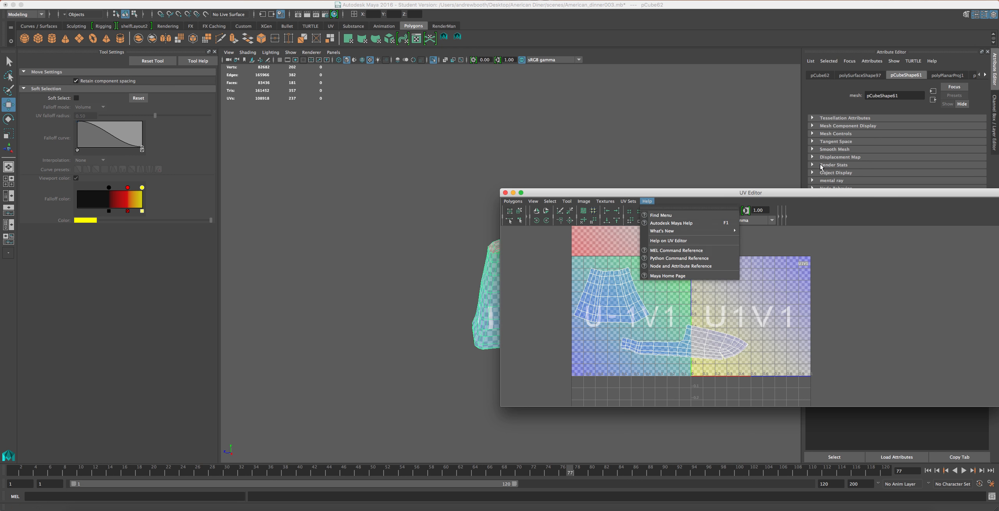
pyautogui.moveTo(757, 195); pyautogui.dragTo(856, 178)
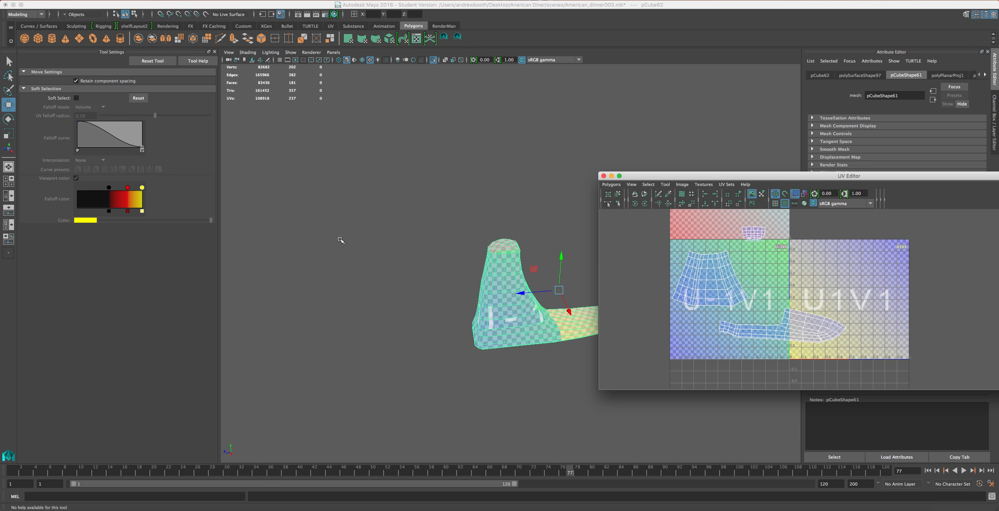
pyautogui.scroll(-1, 633, 210)
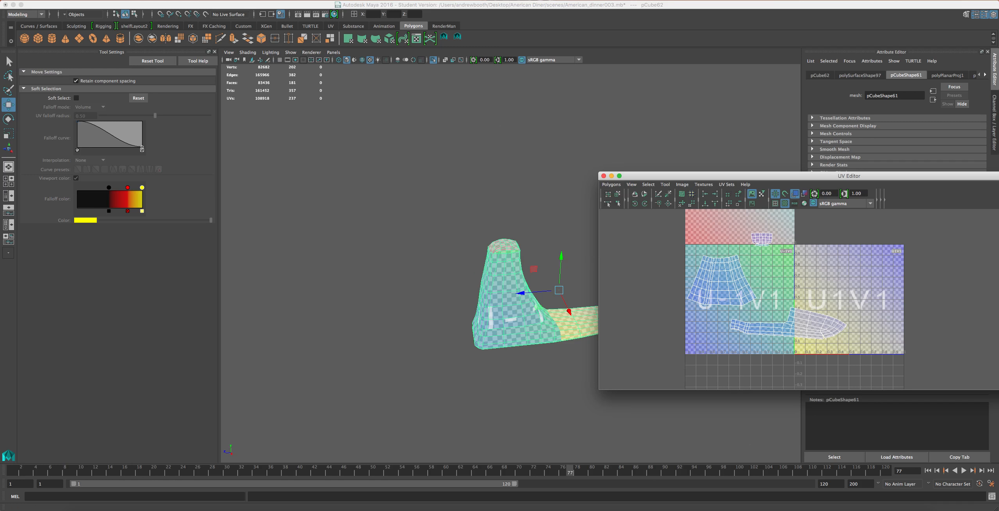
# Open the Hypershade and enlarge its material browser.
pyautogui.click(306, 0)
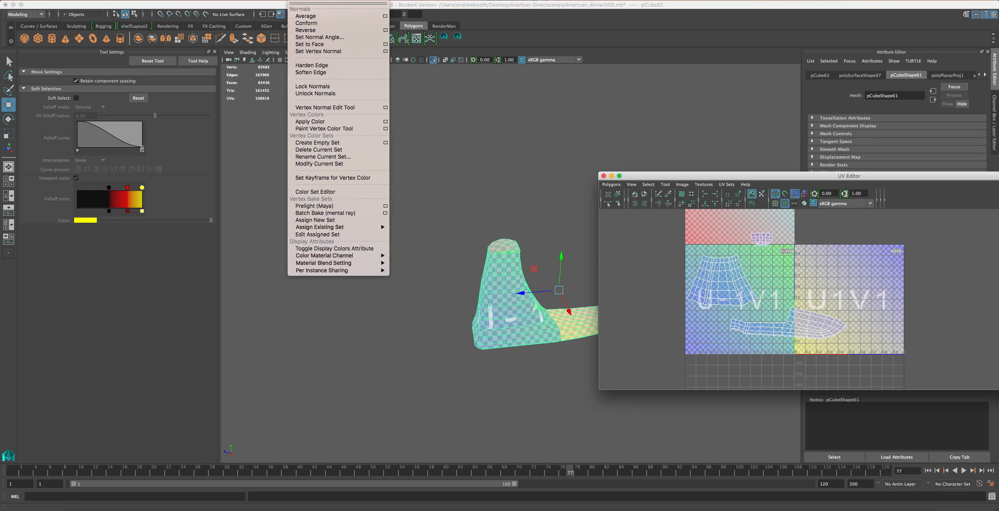
pyautogui.moveTo(232, 0)
pyautogui.moveTo(265, 0)
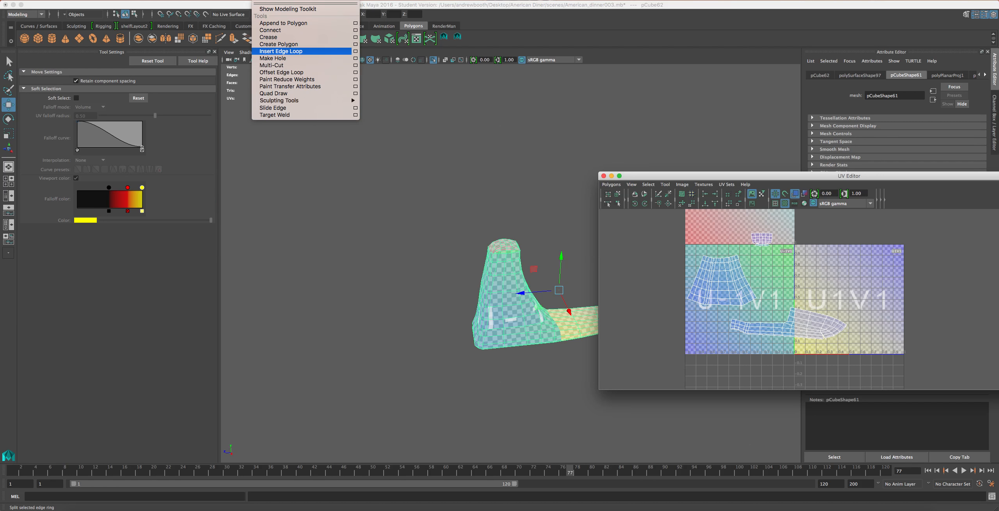
pyautogui.moveTo(183, 0)
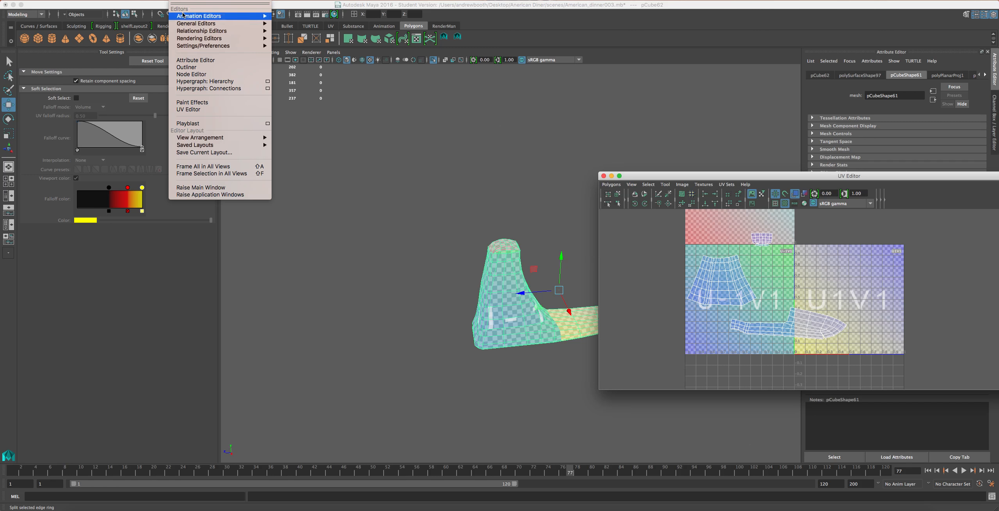
pyautogui.moveTo(194, 39)
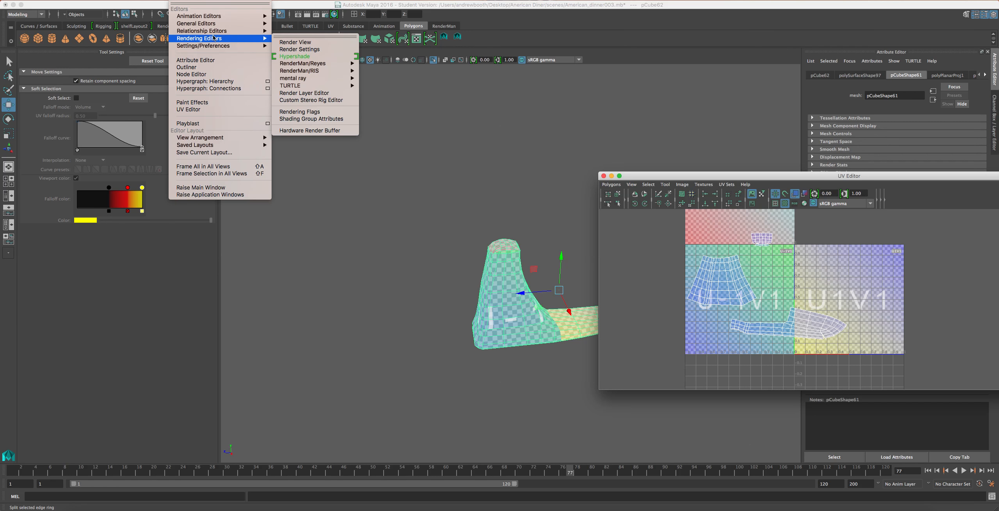
pyautogui.click(328, 57)
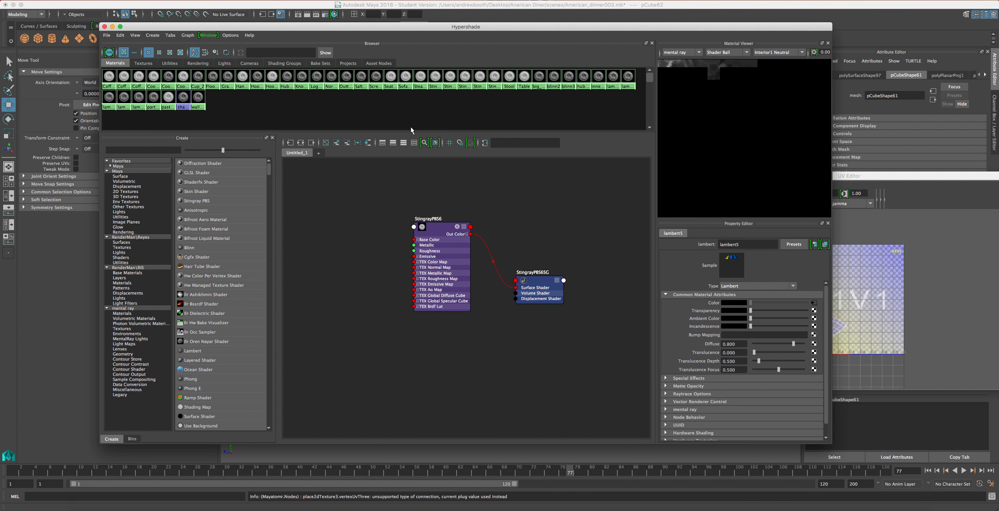
pyautogui.moveTo(412, 132); pyautogui.dragTo(413, 264)
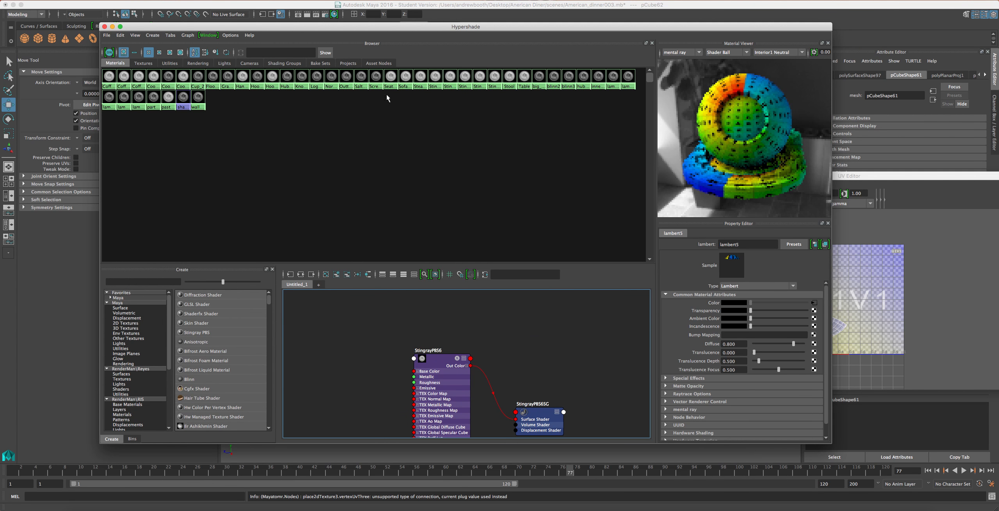
# View the properties of KnobMat and Coffee_Feet_Mat, and move the Hypershade away from the viewport.
pyautogui.click(302, 77)
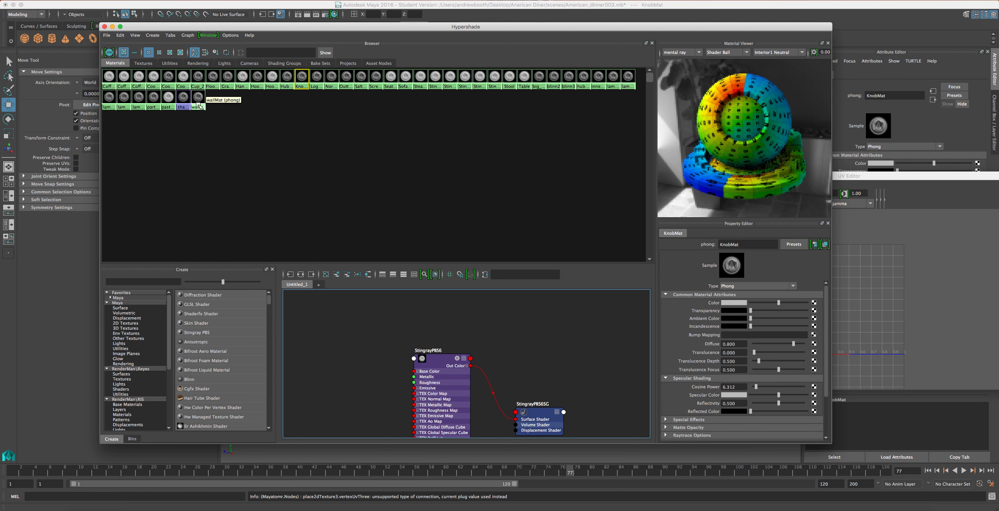
pyautogui.click(111, 76)
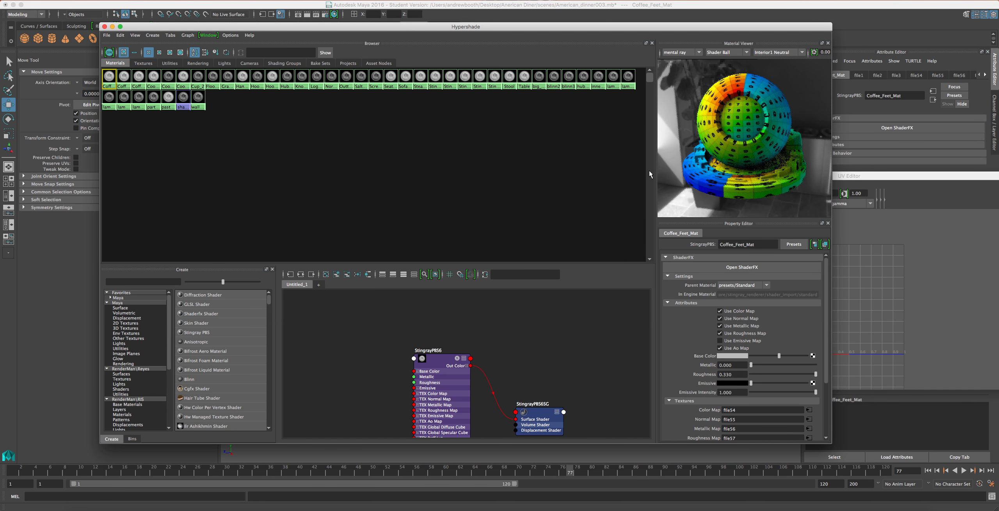
pyautogui.scroll(-1, 649, 170)
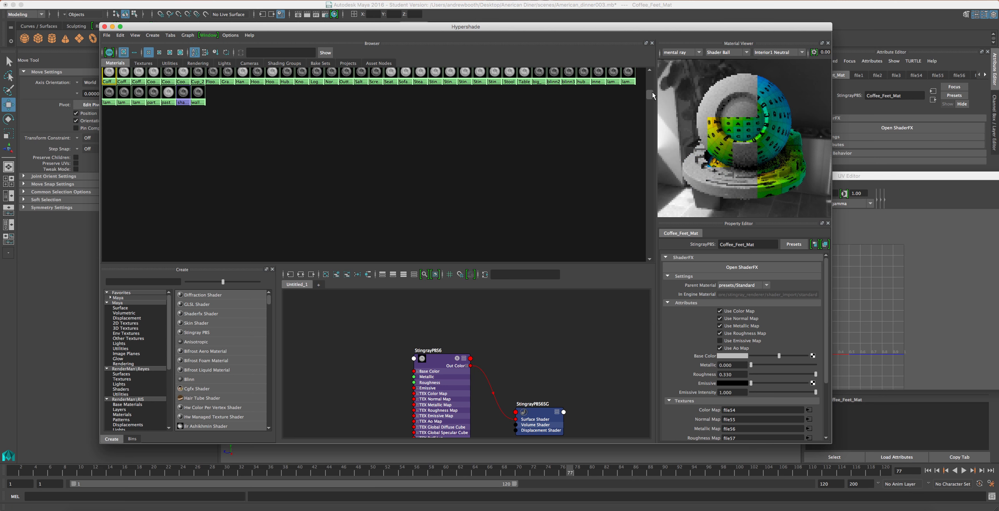
pyautogui.moveTo(652, 26); pyautogui.dragTo(764, 220)
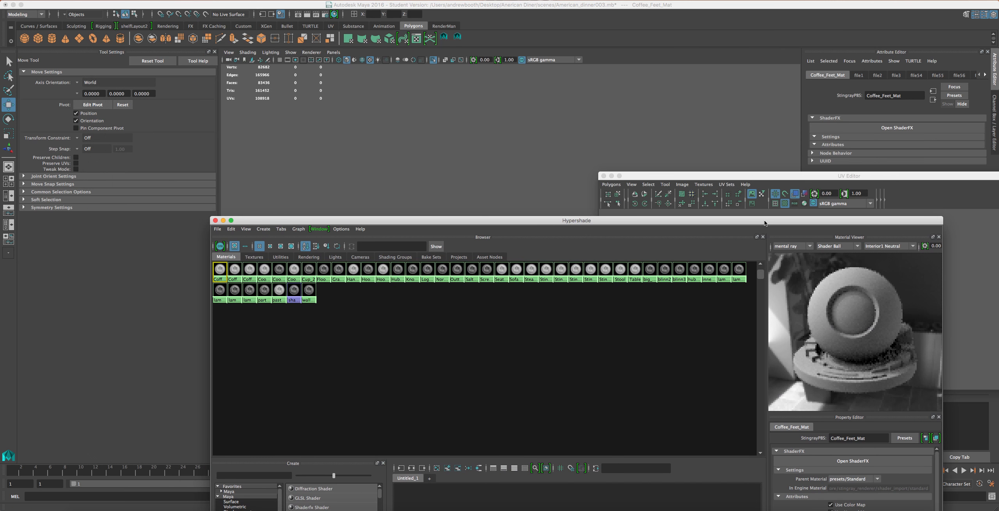
# Move the Hypershade off the mixer stand and try to assign a new material to one of the stand's faces.
pyautogui.rightClick(417, 165)
pyautogui.moveTo(468, 221); pyautogui.dragTo(559, 355)
pyautogui.rightClick(551, 320)
pyautogui.click(551, 341)
pyautogui.click(511, 298)
pyautogui.rightClick(517, 301)
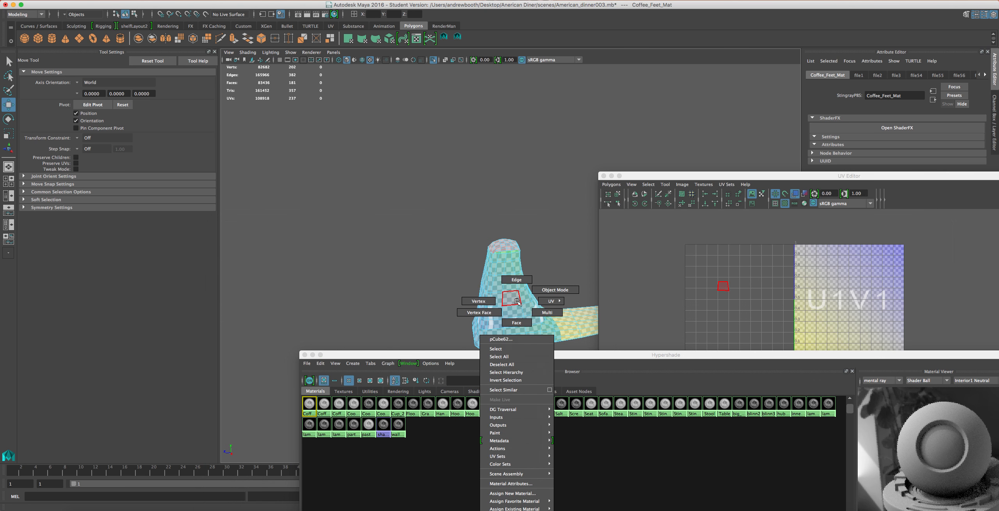
pyautogui.moveTo(514, 501)
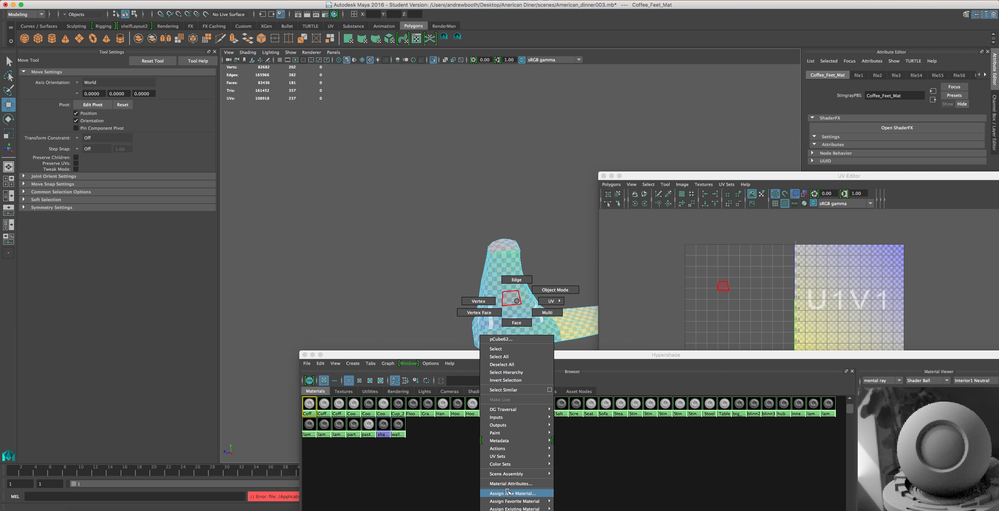
pyautogui.click(508, 493)
# Bring the Hypershade fully into view, delete the scene's unused shading nodes and close the Hypershade.
pyautogui.moveTo(625, 354); pyautogui.dragTo(563, 159)
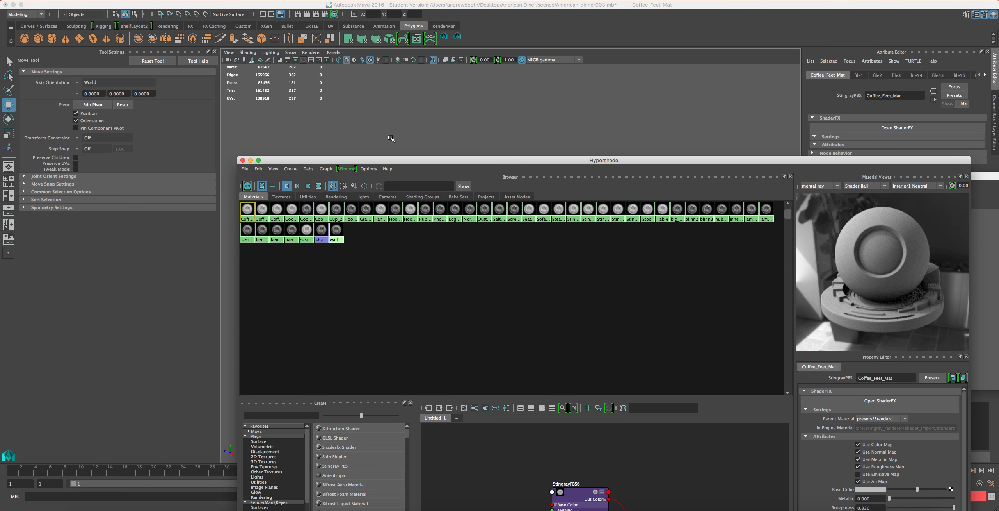
pyautogui.moveTo(391, 160); pyautogui.dragTo(341, 42)
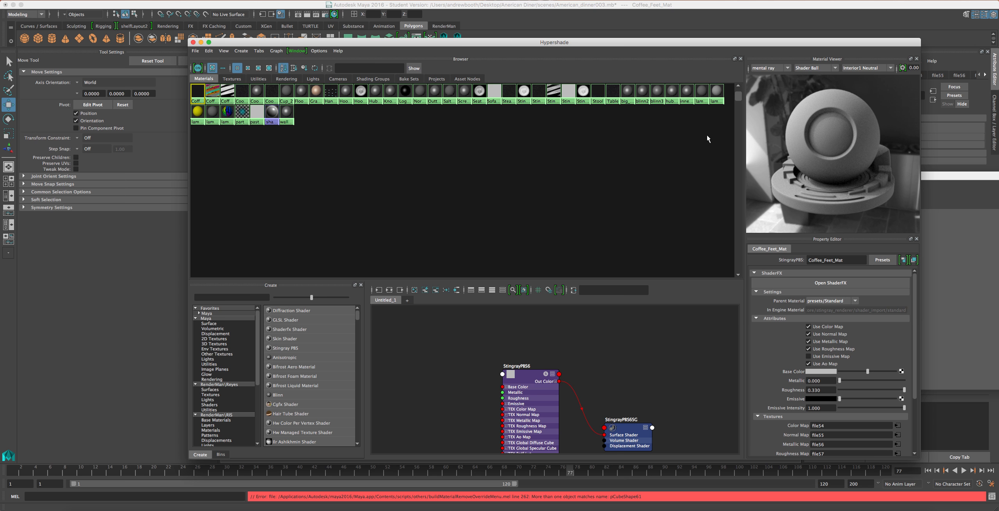
pyautogui.moveTo(715, 144); pyautogui.dragTo(195, 106)
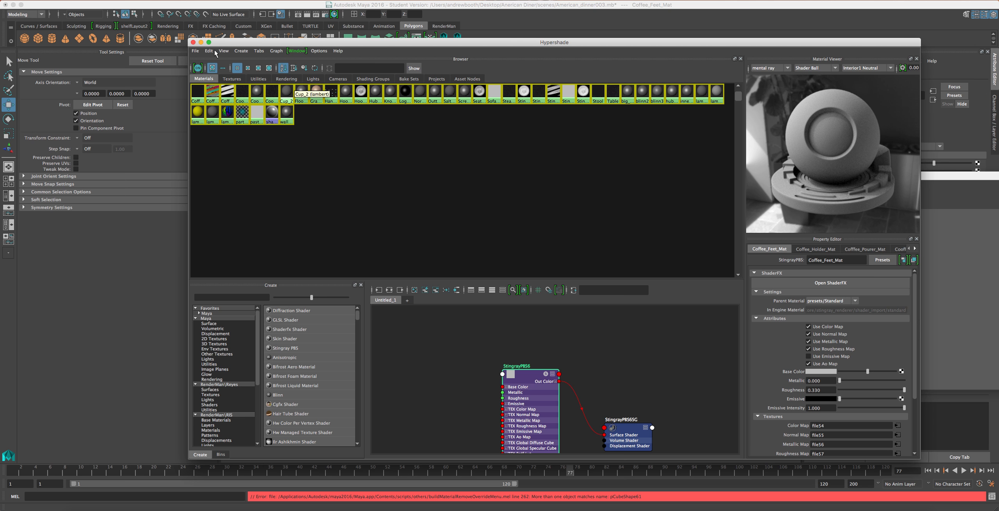
pyautogui.click(195, 51)
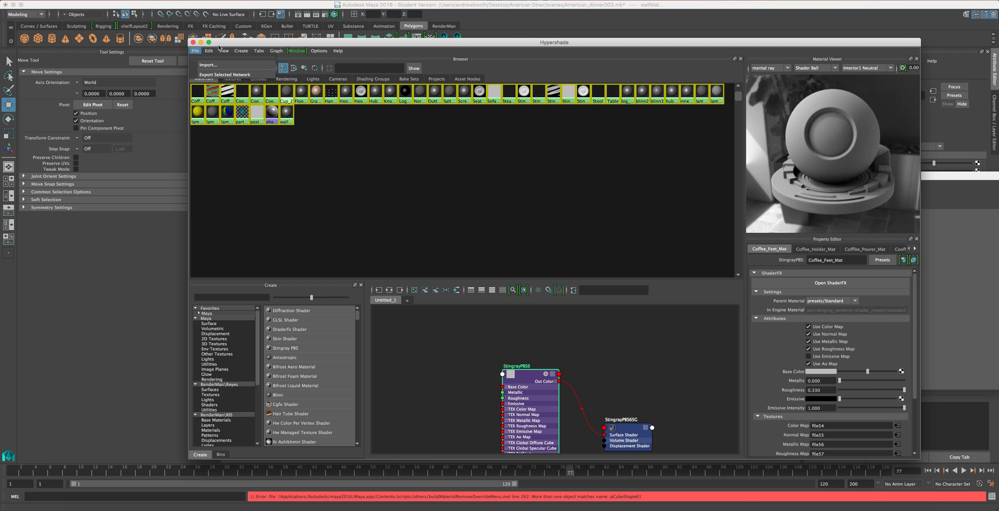
pyautogui.click(208, 51)
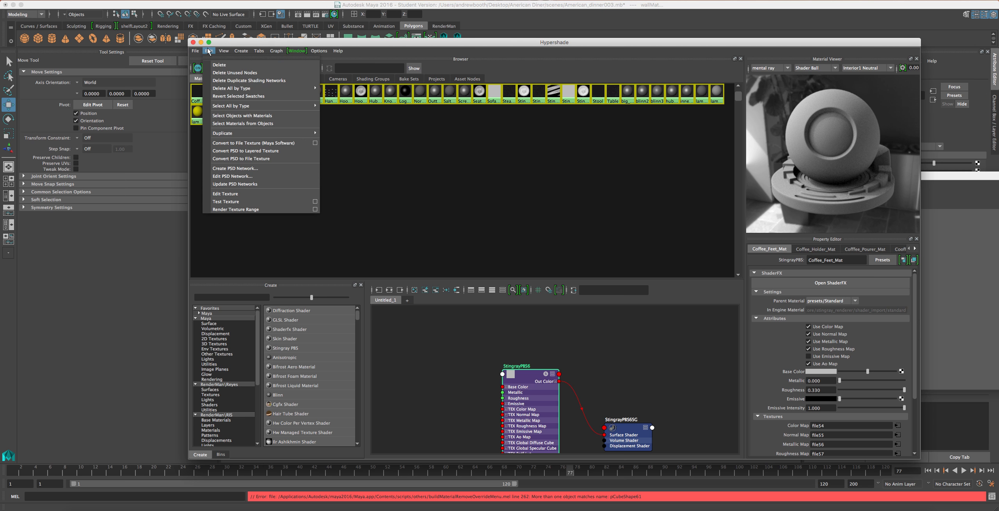
pyautogui.click(221, 74)
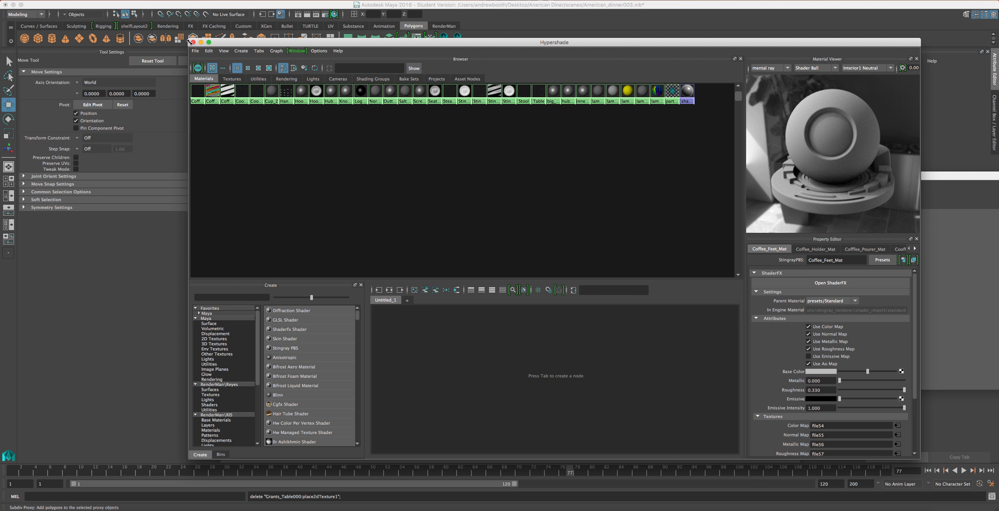
pyautogui.click(193, 42)
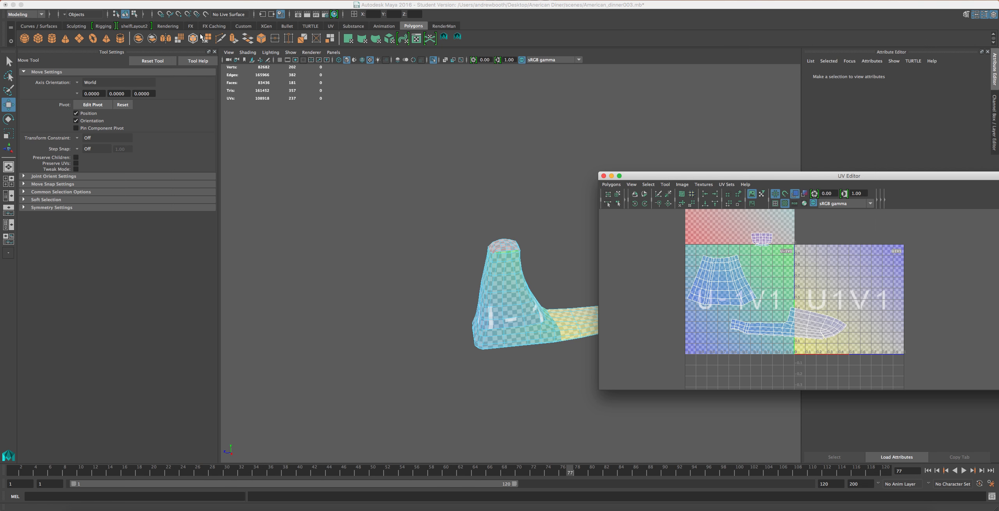
# Examine the mixer stand's UV shells against the coloured UV tiles and compare them with the checkered model.
pyautogui.press('f')
pyautogui.press('[')
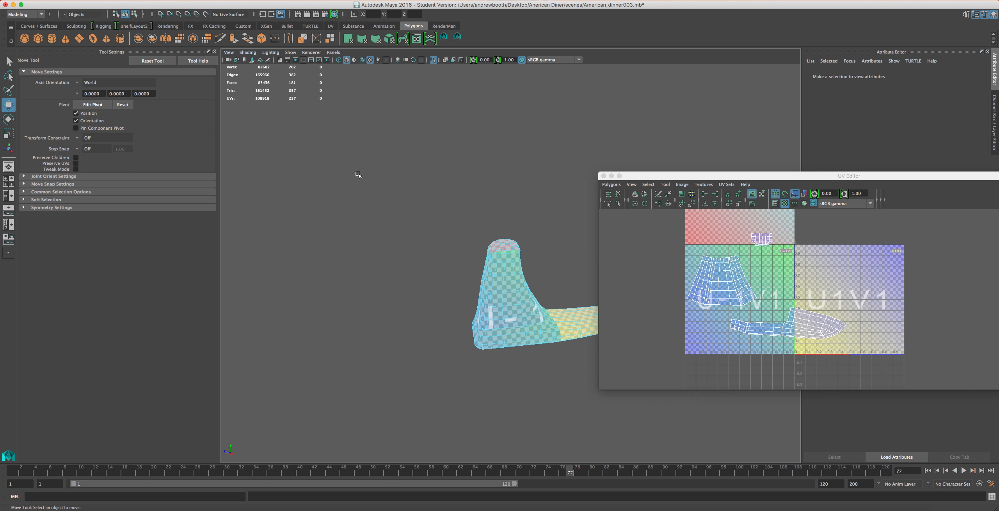
pyautogui.scroll(5, 359, 178)
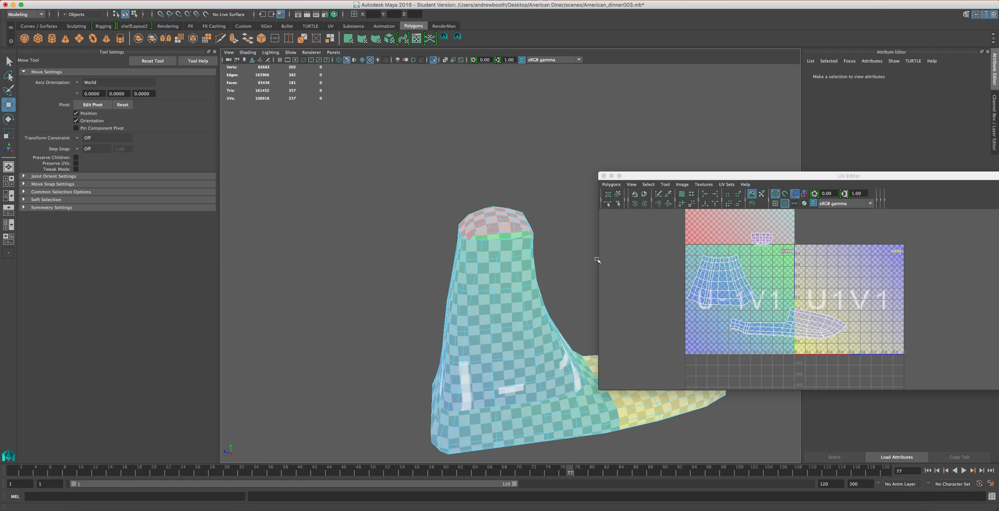
pyautogui.click(721, 258)
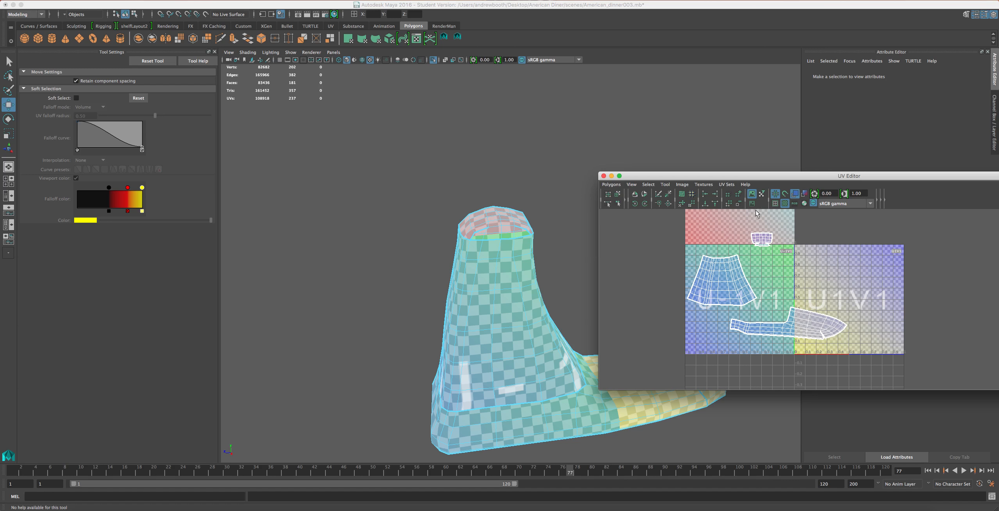
pyautogui.scroll(3, 773, 214)
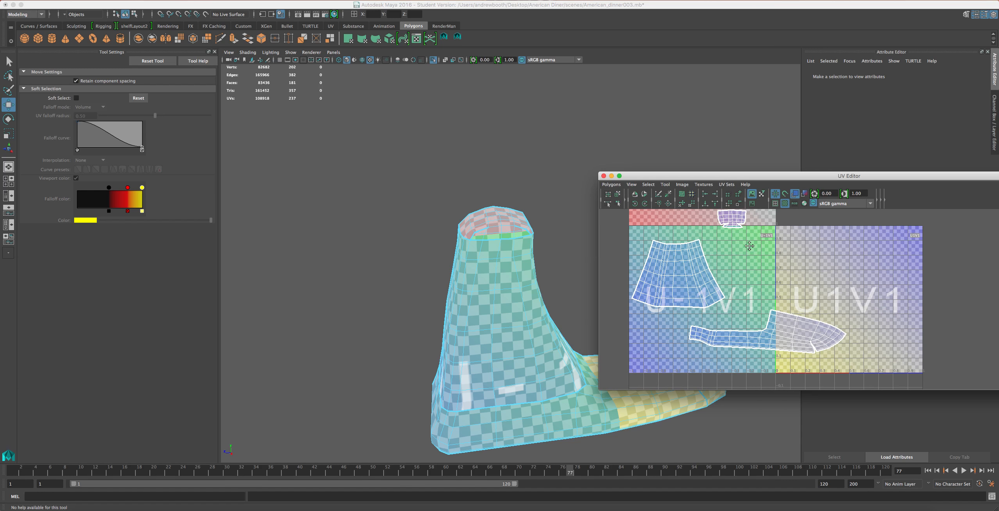
pyautogui.scroll(1, 764, 232)
pyautogui.click(752, 203)
pyautogui.keyDown('alt'); pyautogui.moveTo(759, 260); pyautogui.dragTo(771, 283, button='middle'); pyautogui.keyUp('alt')
pyautogui.scroll(3, 770, 283)
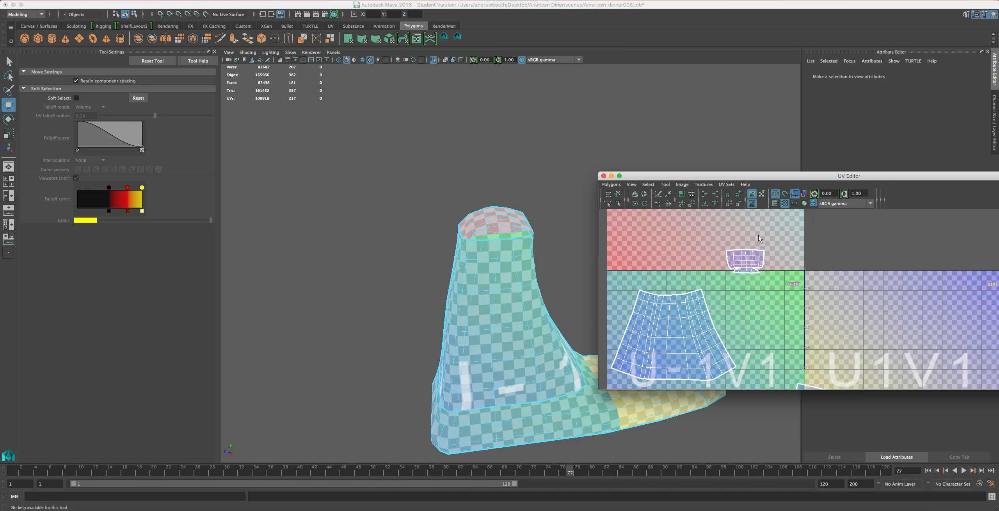
pyautogui.scroll(-2, 767, 266)
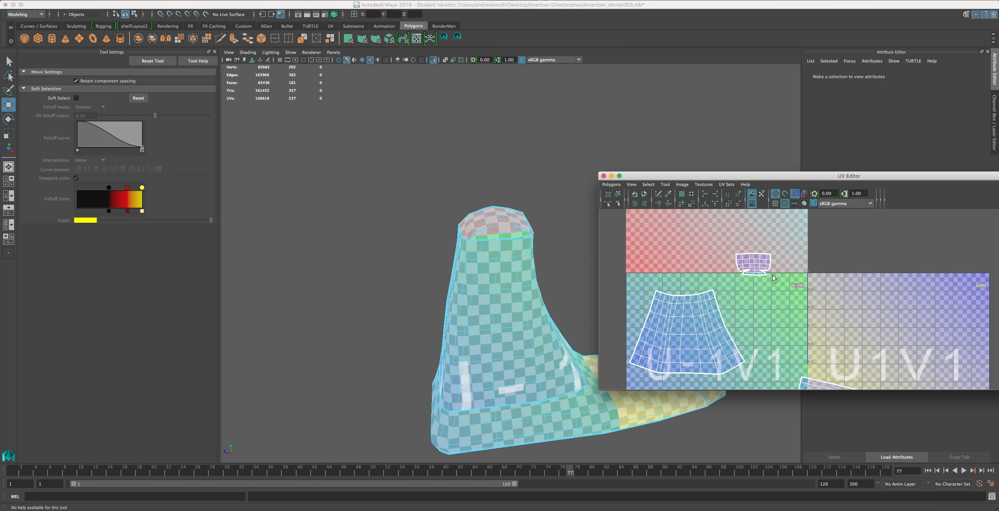
# Move the top cap's UV shell onto the border between tiles U-1V1 and U1V1 with the Move UV Shell Tool.
pyautogui.moveTo(781, 278); pyautogui.dragTo(724, 238)
pyautogui.click(617, 193)
pyautogui.moveTo(758, 268); pyautogui.dragTo(822, 300)
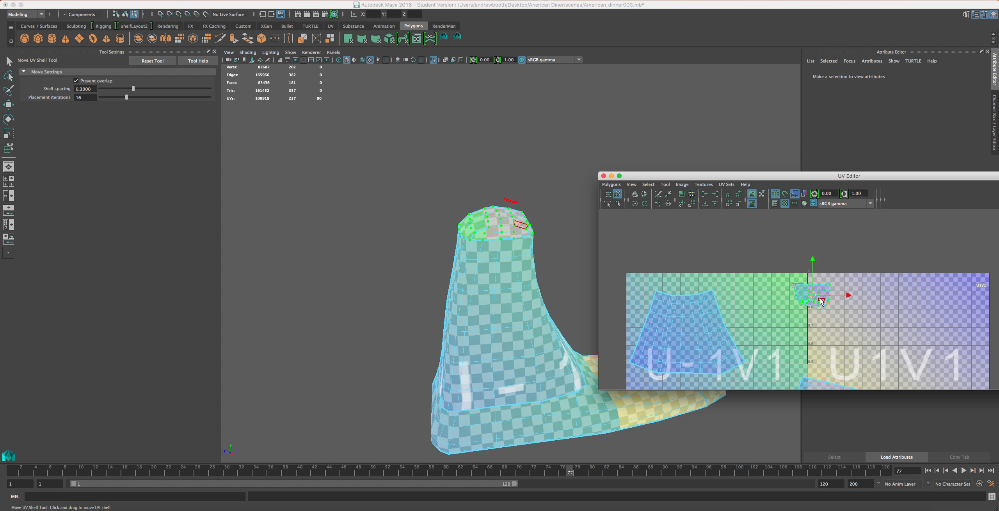
pyautogui.rightClick(822, 300)
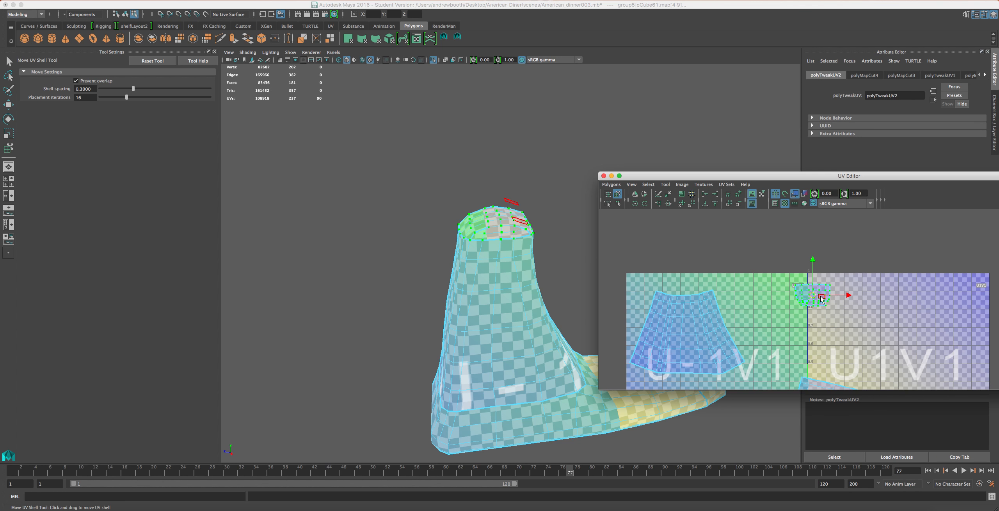
# Examine how the tile border and checker pattern fall on the stand's top cap and neck from several angles.
pyautogui.scroll(-5, 820, 297)
pyautogui.scroll(2, 866, 248)
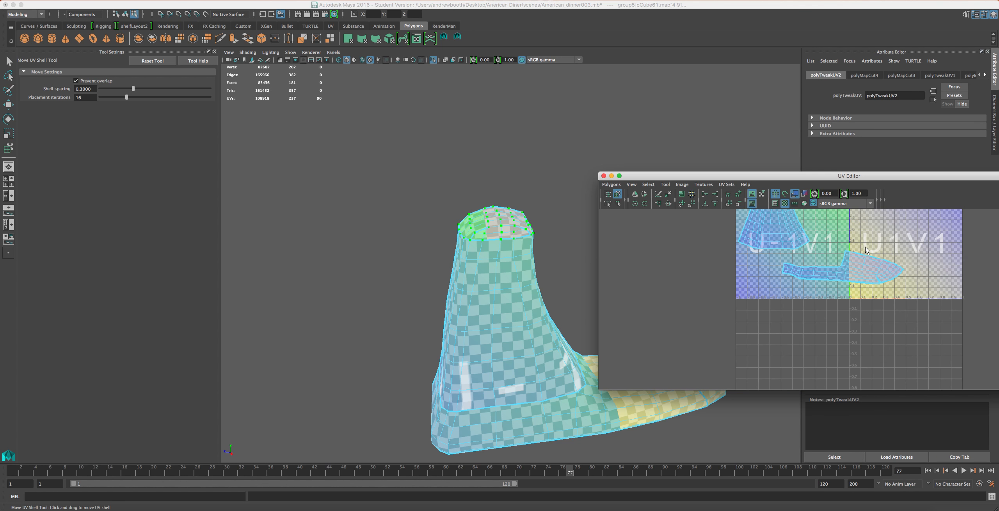
pyautogui.scroll(4, 823, 306)
pyautogui.scroll(2, 823, 306)
pyautogui.keyDown('alt'); pyautogui.moveTo(472, 230); pyautogui.dragTo(461, 235); pyautogui.keyUp('alt')
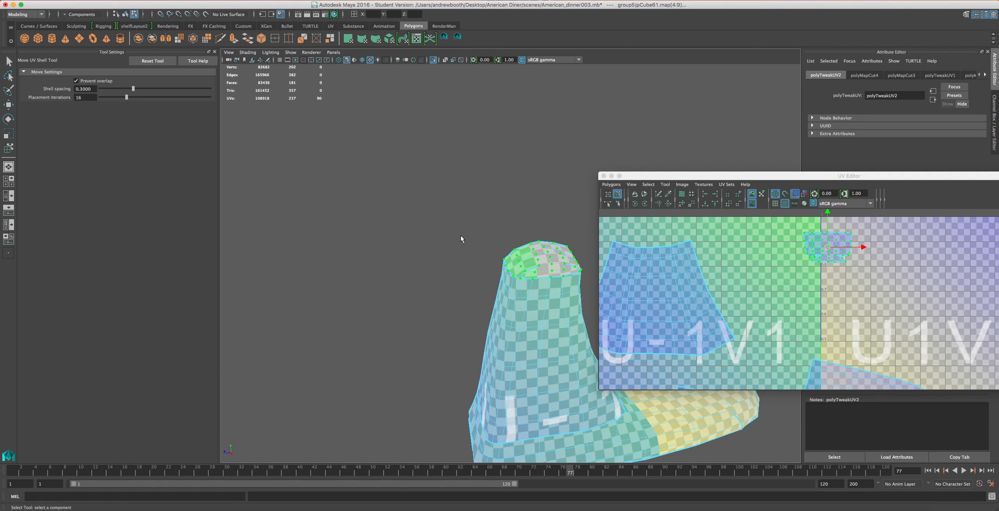
pyautogui.scroll(5, 461, 236)
pyautogui.scroll(-3, 476, 259)
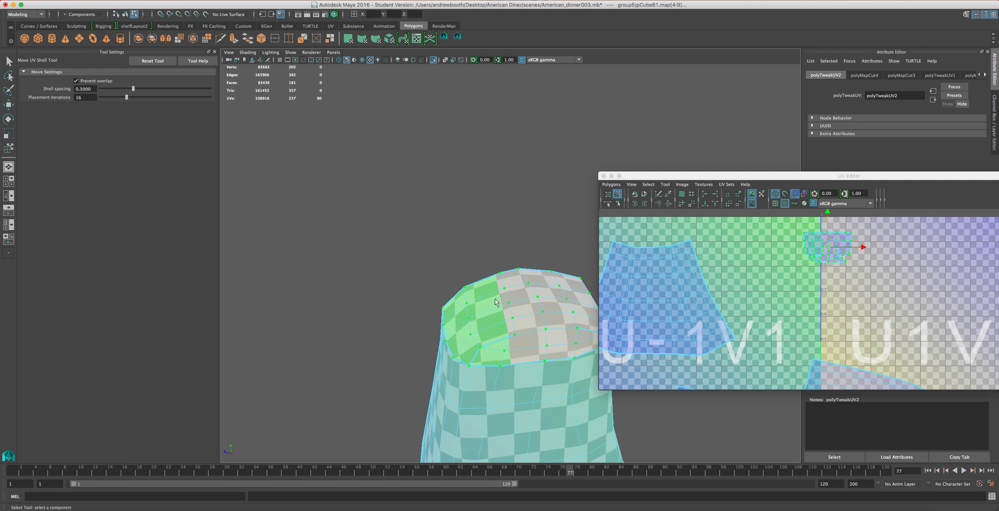
pyautogui.scroll(-3, 496, 302)
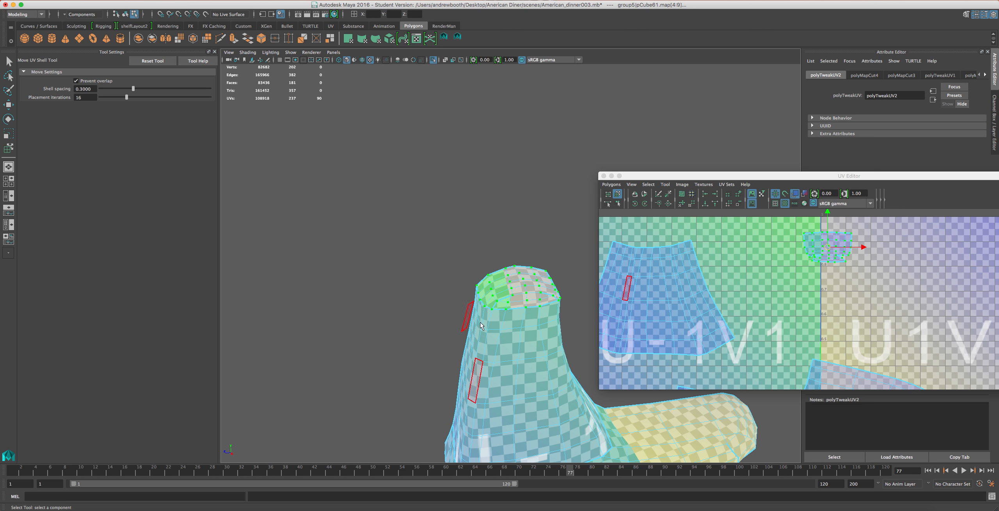
pyautogui.keyDown('alt'); pyautogui.moveTo(480, 325); pyautogui.dragTo(465, 359); pyautogui.keyUp('alt')
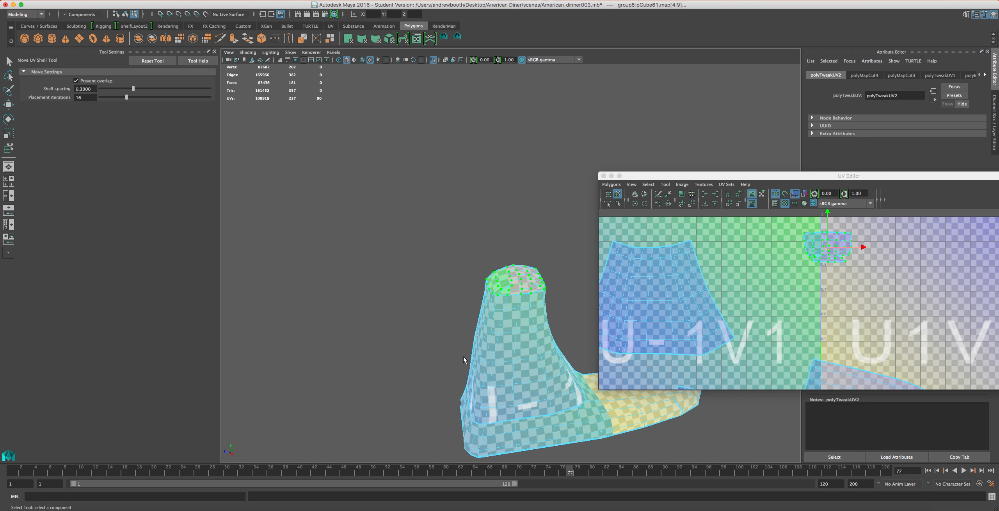
pyautogui.scroll(10, 464, 360)
pyautogui.scroll(-6, 465, 360)
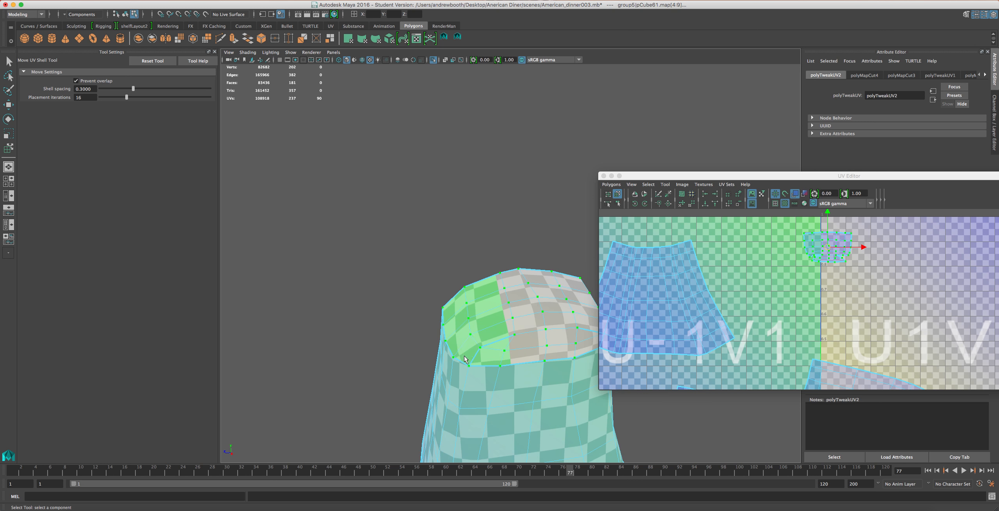
pyautogui.scroll(1, 467, 358)
pyautogui.scroll(-5, 474, 308)
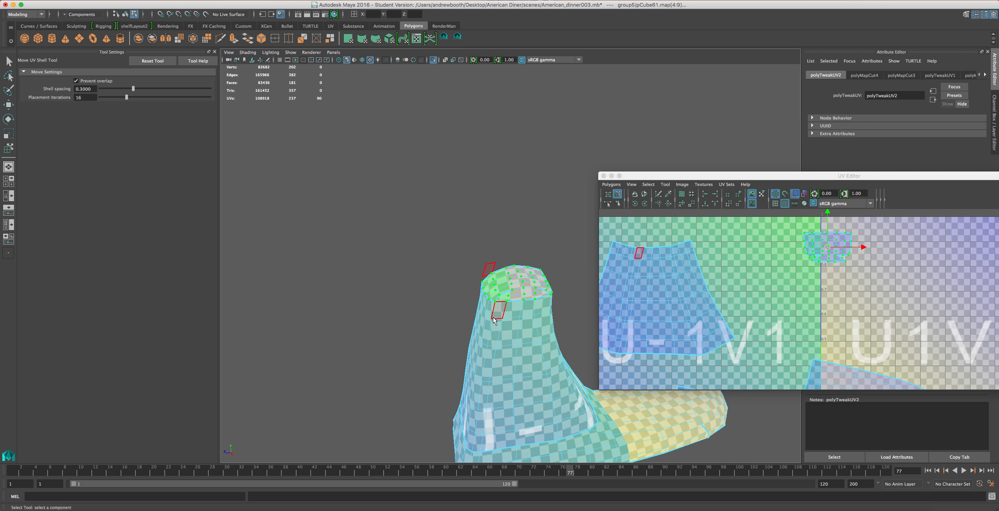
pyautogui.scroll(-2, 489, 326)
pyautogui.keyDown('alt'); pyautogui.moveTo(473, 335); pyautogui.dragTo(445, 346); pyautogui.keyUp('alt')
# Activate the Smooth UV Tool on the top cap's UVs and try to unfold and relax them.
pyautogui.moveTo(812, 254); pyautogui.dragTo(844, 334, button='right')
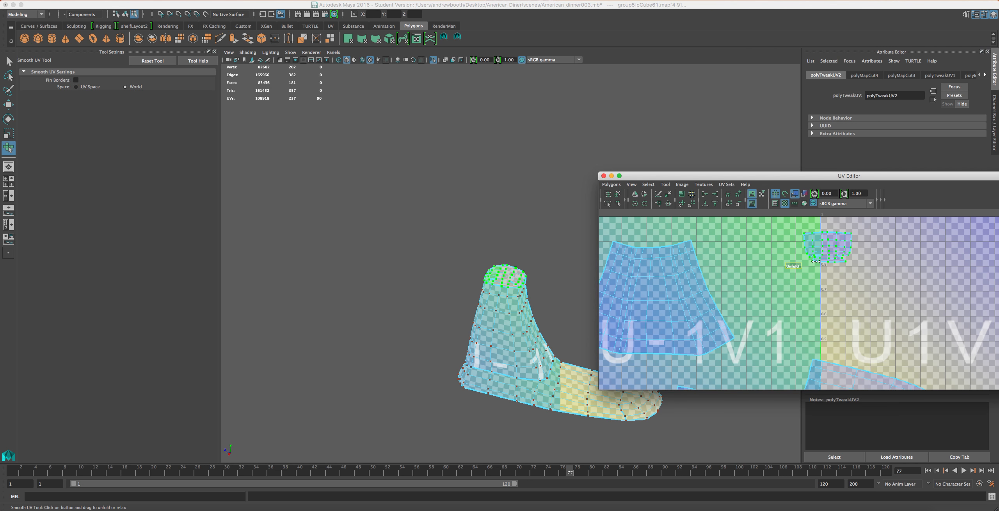
pyautogui.scroll(2, 828, 260)
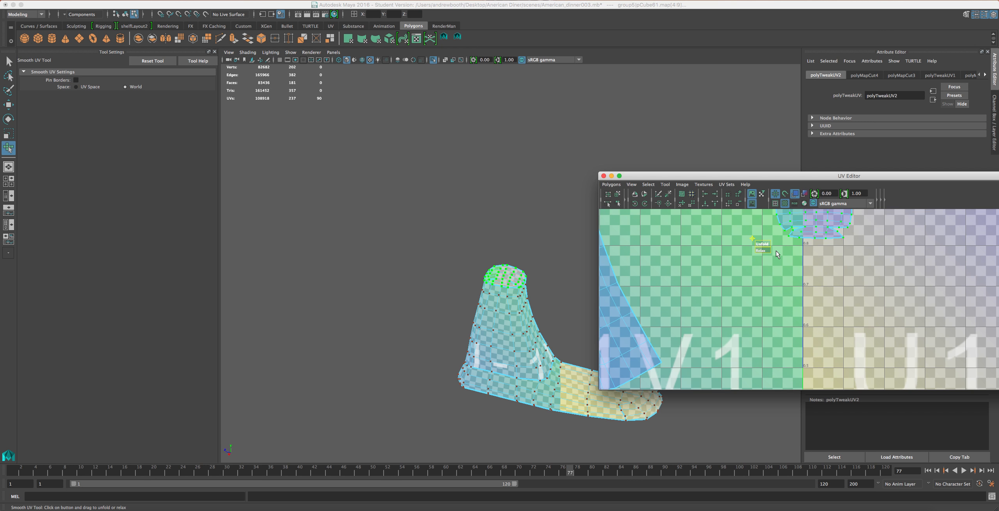
pyautogui.moveTo(762, 253); pyautogui.dragTo(768, 243)
pyautogui.keyDown('alt'); pyautogui.moveTo(766, 245); pyautogui.dragTo(837, 238, button='right'); pyautogui.keyUp('alt')
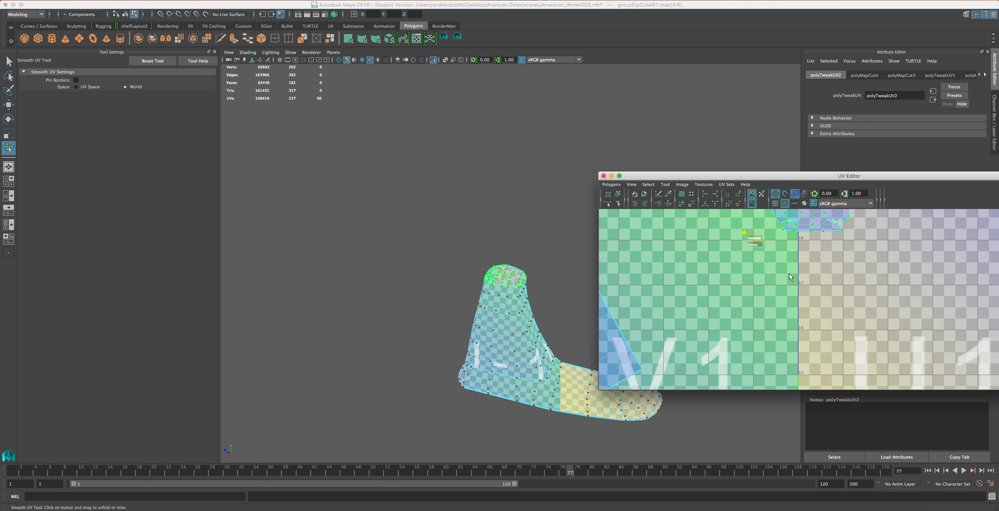
pyautogui.keyDown('alt'); pyautogui.moveTo(789, 273); pyautogui.dragTo(789, 277, button='right'); pyautogui.keyUp('alt')
pyautogui.keyDown('alt'); pyautogui.moveTo(806, 279); pyautogui.dragTo(808, 329, button='middle'); pyautogui.keyUp('alt')
pyautogui.moveTo(762, 291); pyautogui.dragTo(760, 292)
pyautogui.moveTo(820, 288); pyautogui.dragTo(820, 288)
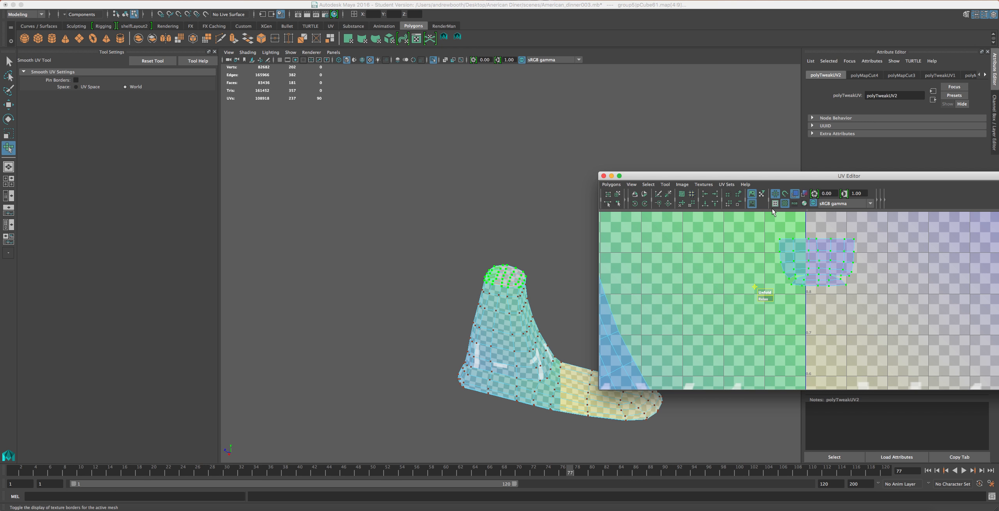
# Switch the checkered tiles off, inspect the cap's UV shell without them, and display the tiles again.
pyautogui.click(785, 203)
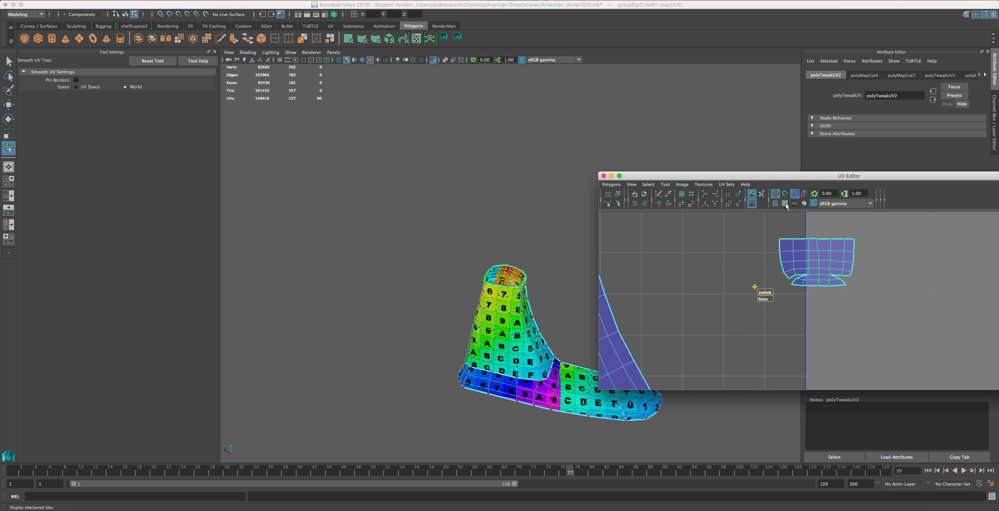
pyautogui.scroll(-6, 786, 238)
pyautogui.scroll(5, 782, 250)
pyautogui.scroll(-1, 781, 261)
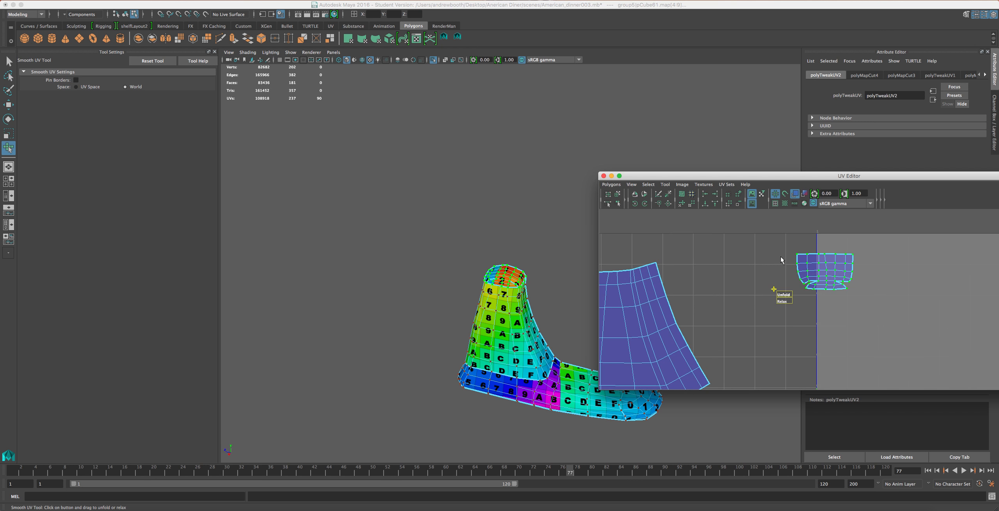
pyautogui.click(785, 203)
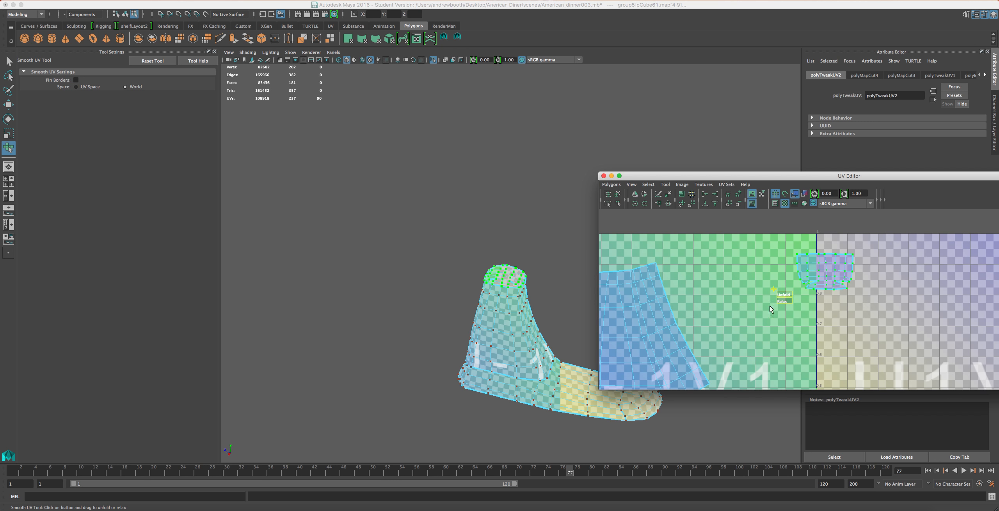
# Compare the UV Editor's display with the sRGB gamma view transform off and on, leaving it on.
pyautogui.scroll(-3, 873, 319)
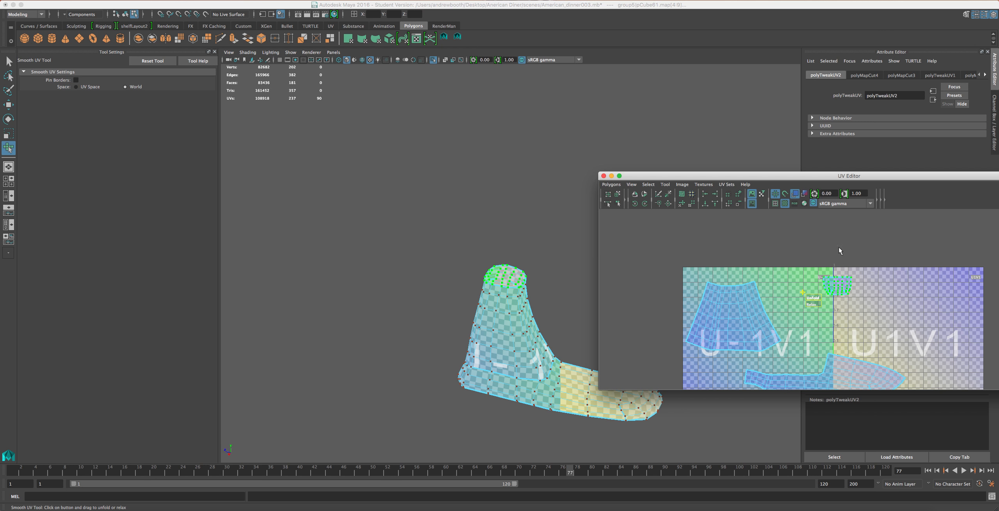
pyautogui.click(813, 203)
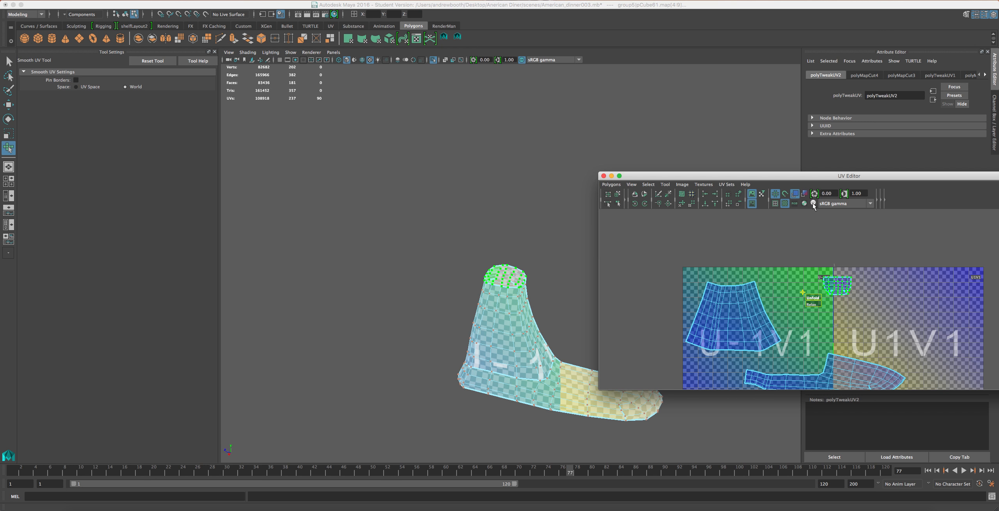
pyautogui.click(813, 203)
pyautogui.click(813, 203)
pyautogui.click(813, 203)
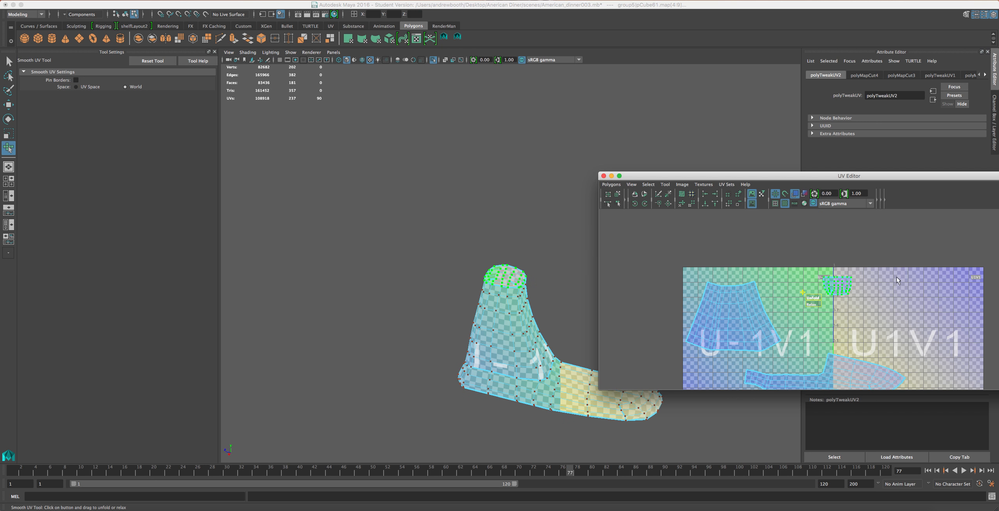
pyautogui.scroll(5, 850, 294)
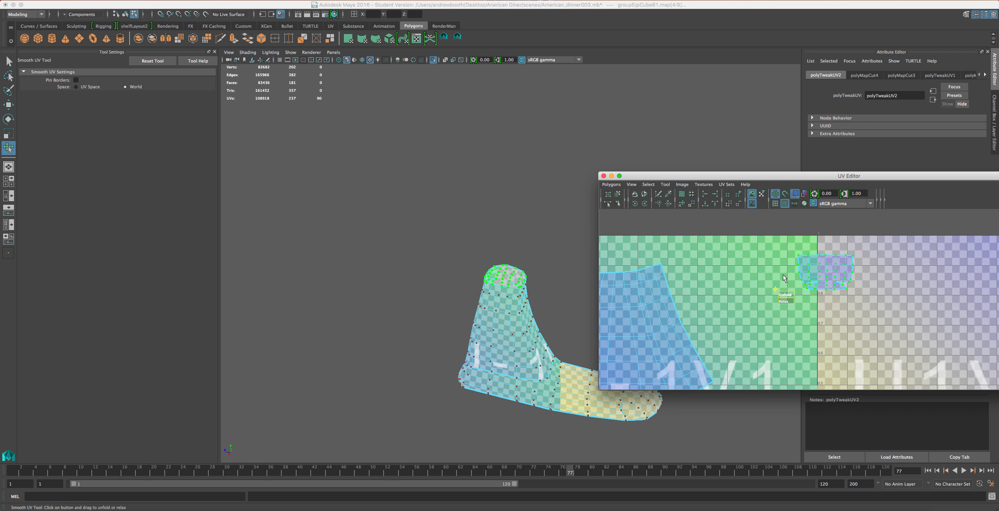
# Turn off the UV Editor's sRGB gamma view transform and inspect the UV shells with the darker tile colours.
pyautogui.scroll(2, 830, 294)
pyautogui.scroll(2, 830, 295)
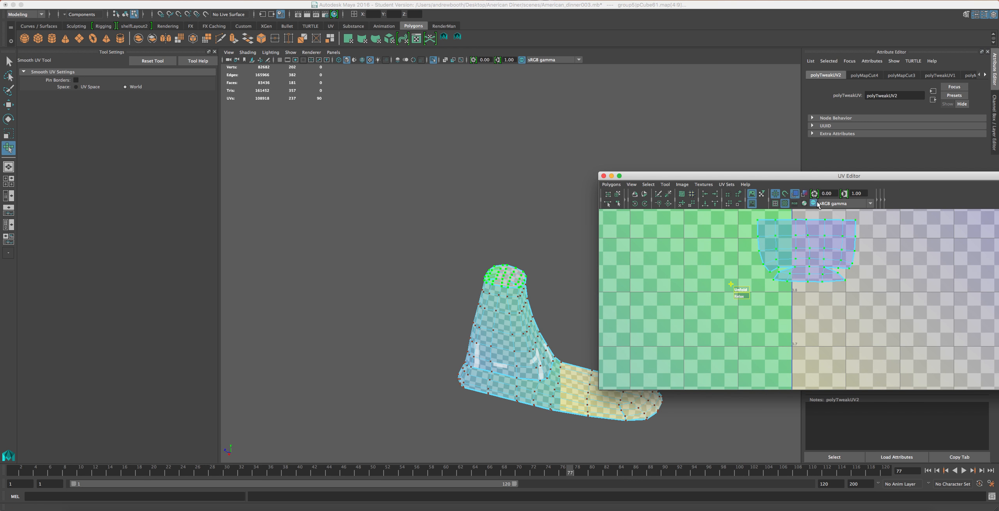
pyautogui.click(814, 202)
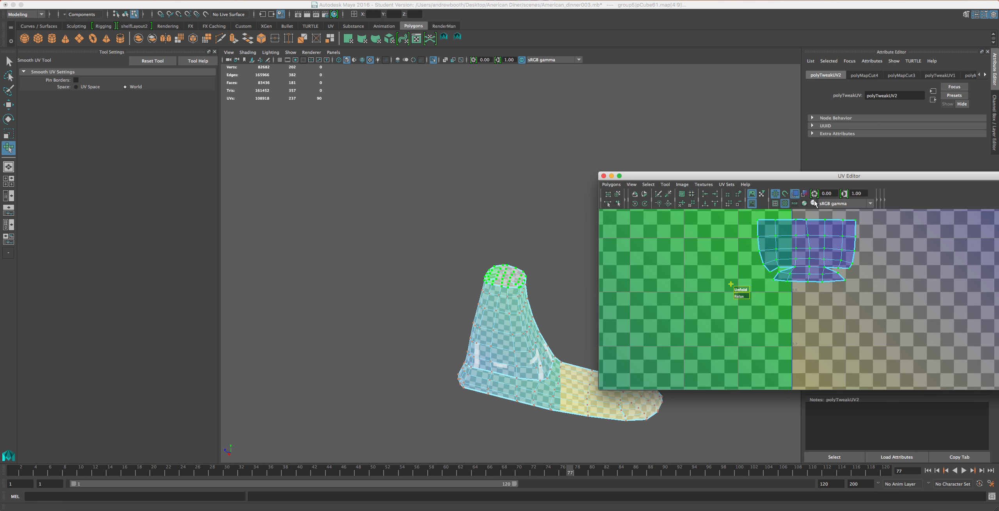
pyautogui.scroll(-5, 765, 310)
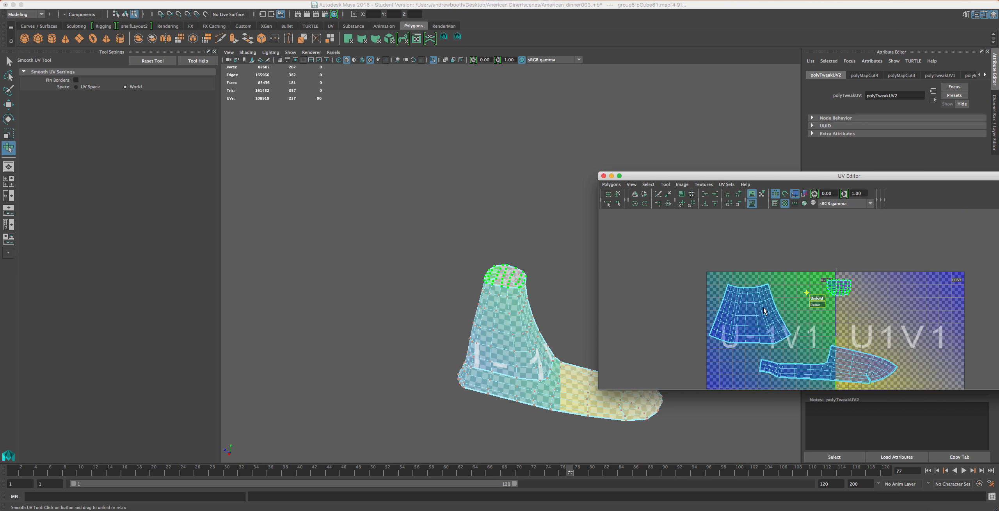
pyautogui.scroll(5, 764, 306)
pyautogui.scroll(1, 765, 303)
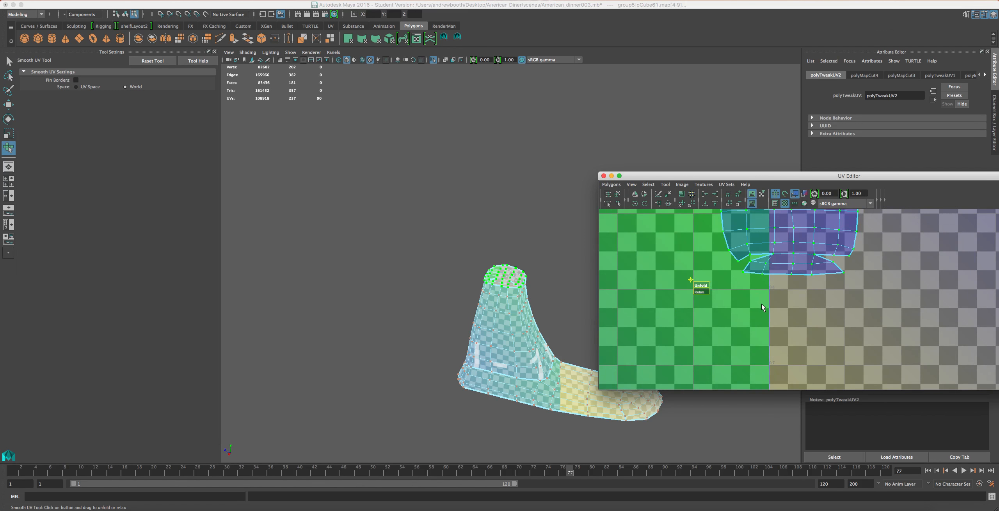
pyautogui.keyDown('alt'); pyautogui.moveTo(743, 299); pyautogui.dragTo(739, 326, button='middle'); pyautogui.keyUp('alt')
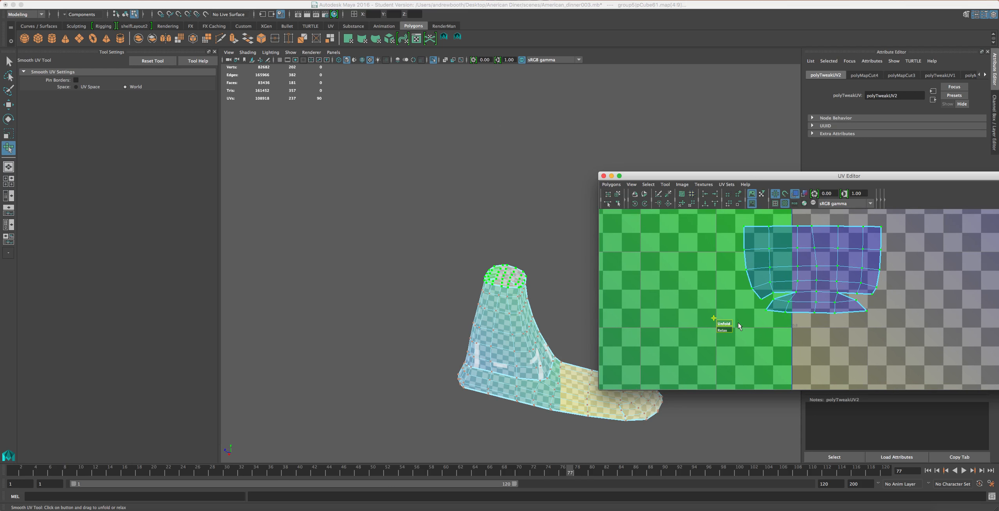
# Unfold the cap's UVs with the Smooth UV Tool and frame the cap in the viewport.
pyautogui.moveTo(720, 323); pyautogui.dragTo(765, 321)
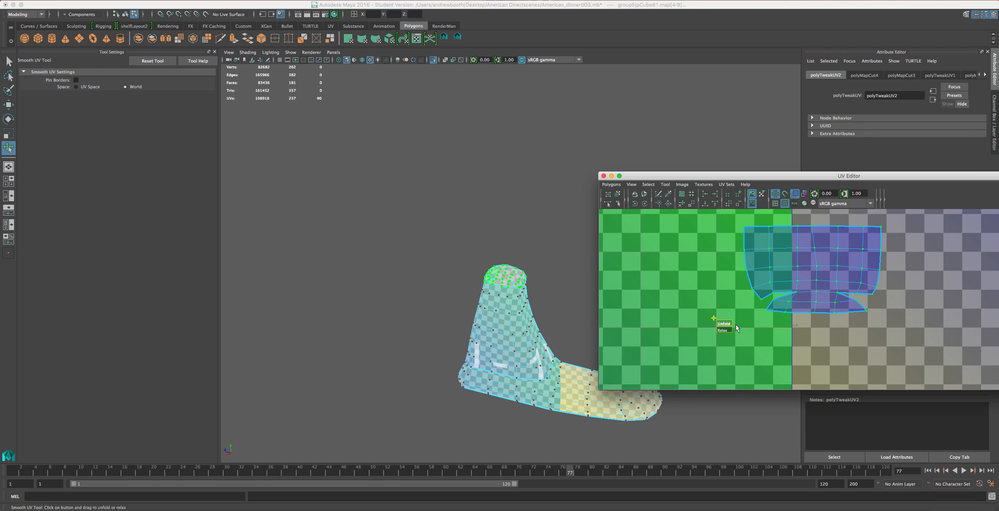
pyautogui.scroll(-1, 786, 317)
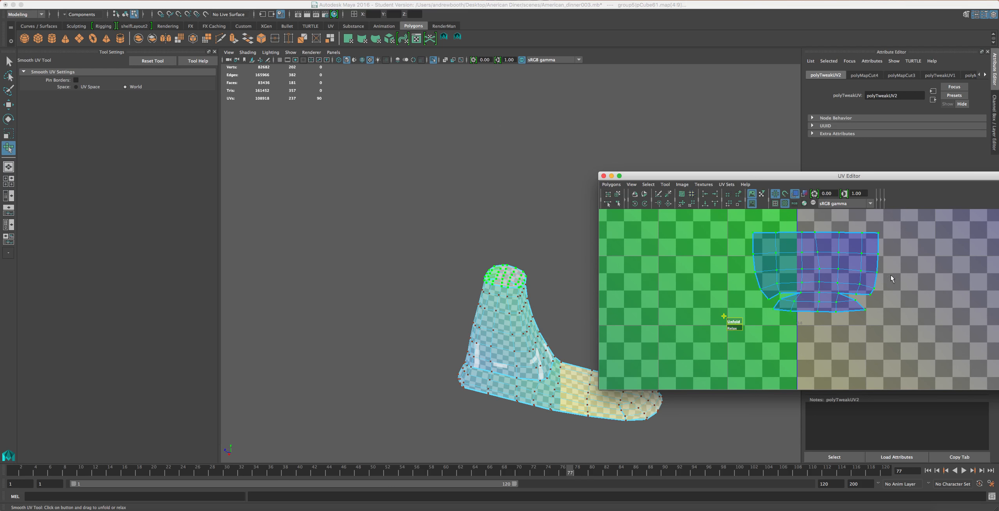
pyautogui.scroll(-1, 796, 343)
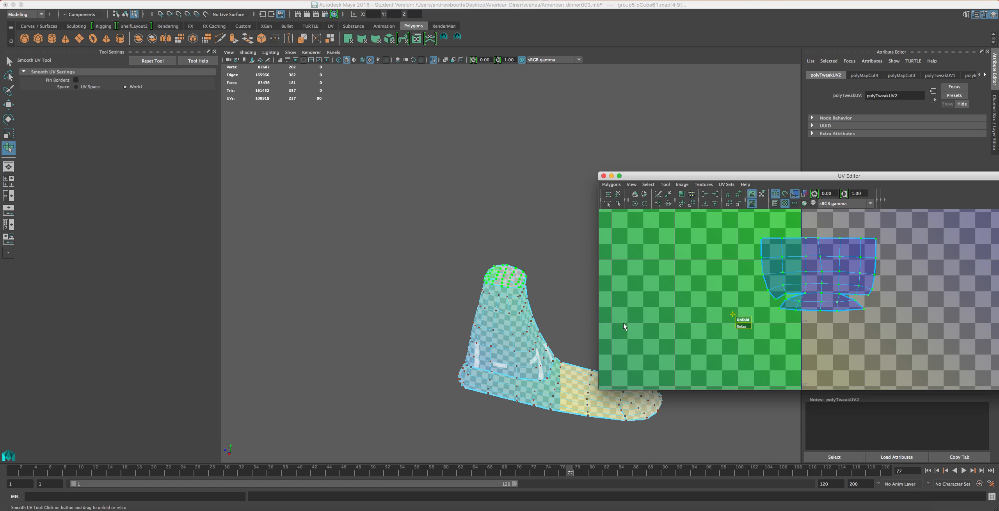
pyautogui.press('f')
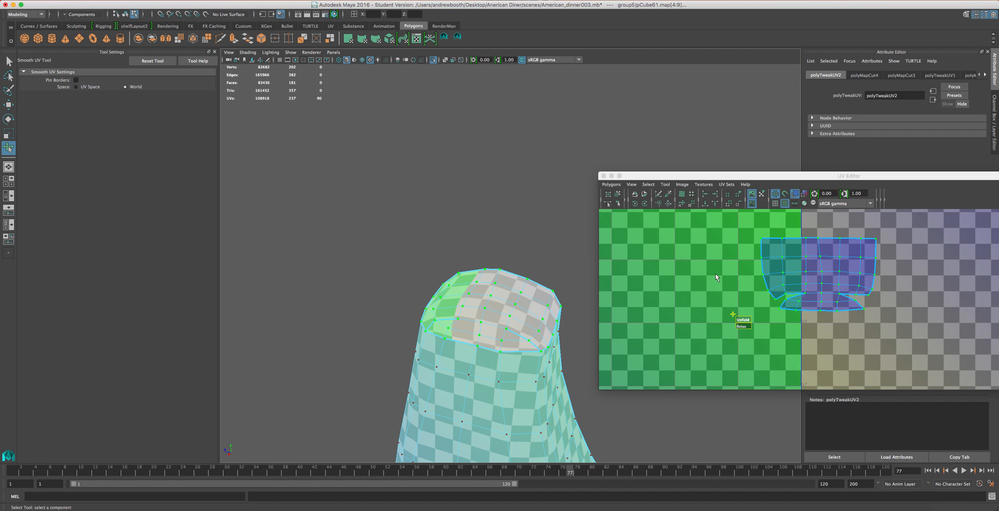
# Straighten the cap shell's top row of UVs by aligning them to their maximum V value.
pyautogui.moveTo(874, 251); pyautogui.dragTo(762, 294)
pyautogui.moveTo(825, 287); pyautogui.dragTo(825, 288)
pyautogui.moveTo(738, 223); pyautogui.dragTo(885, 248)
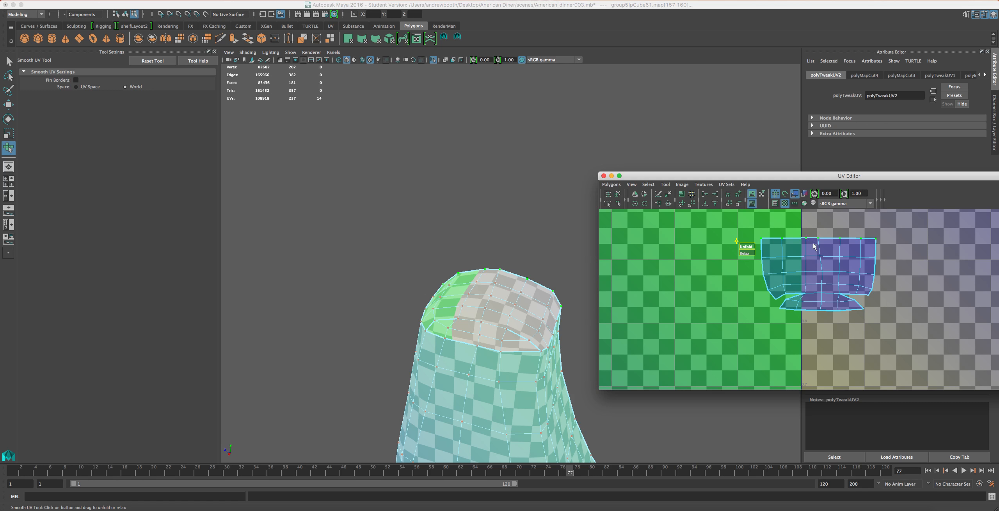
pyautogui.click(713, 204)
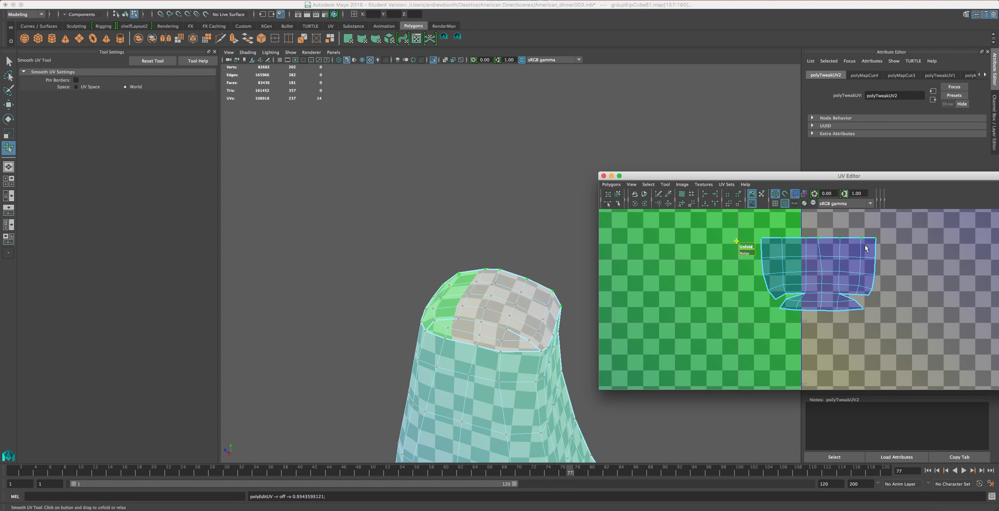
# Try to relax the cap shell's top row with the Smooth UV Tool, undo it, and select the UVs below that row.
pyautogui.moveTo(884, 248); pyautogui.dragTo(772, 314)
pyautogui.moveTo(748, 230); pyautogui.dragTo(898, 242)
pyautogui.moveTo(751, 253); pyautogui.dragTo(839, 292)
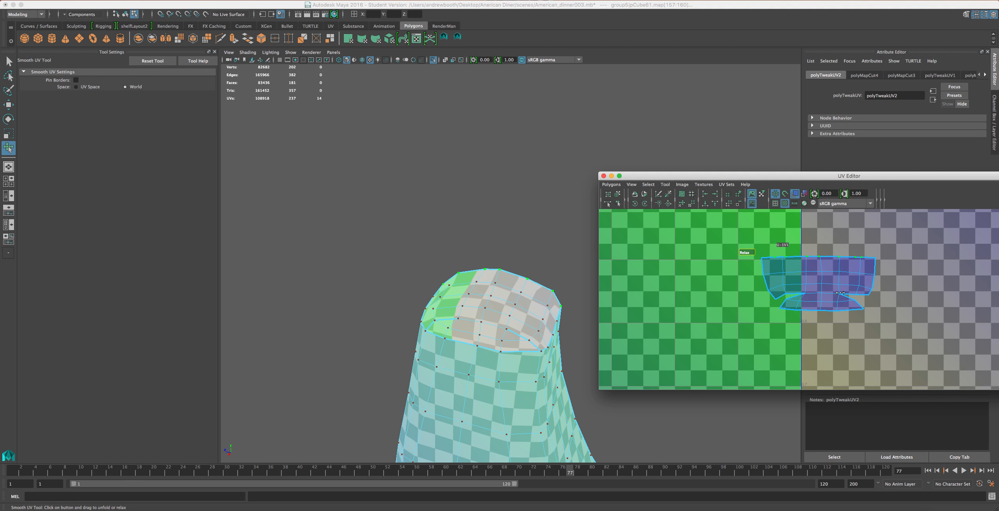
pyautogui.hotkey('ctrl', 'z')
pyautogui.moveTo(885, 319); pyautogui.dragTo(763, 252)
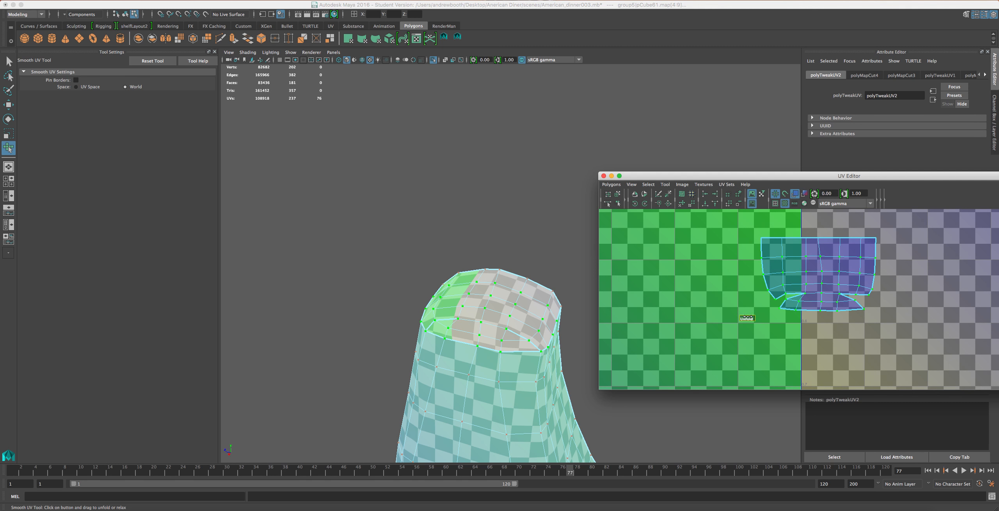
# Select the whole UV shell of the stand's base and rotate it slightly counterclockwise so its long upper edge lies nearly horizontal.
pyautogui.keyDown('alt'); pyautogui.moveTo(827, 302); pyautogui.dragTo(820, 290, button='middle'); pyautogui.keyUp('alt')
pyautogui.scroll(-5, 820, 290)
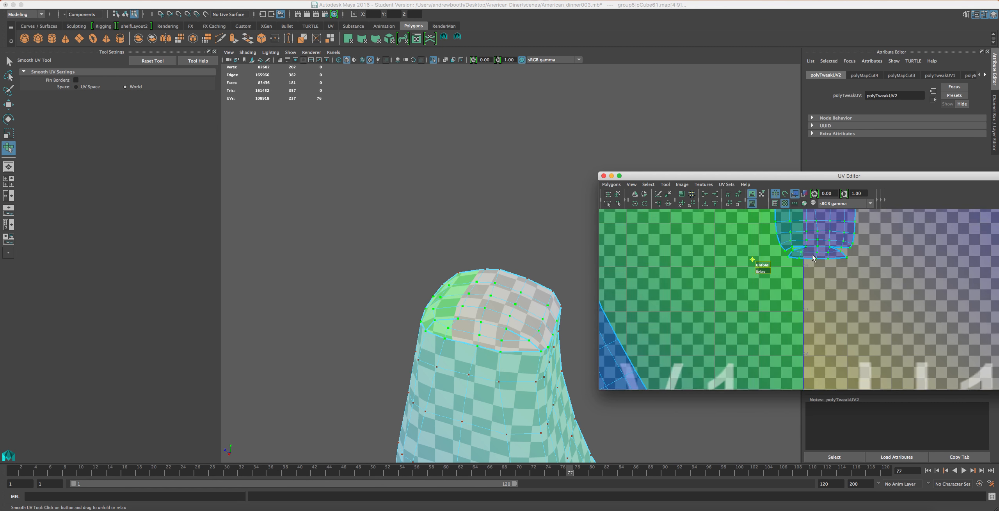
pyautogui.keyDown('alt'); pyautogui.moveTo(809, 330); pyautogui.dragTo(752, 242, button='middle'); pyautogui.keyUp('alt')
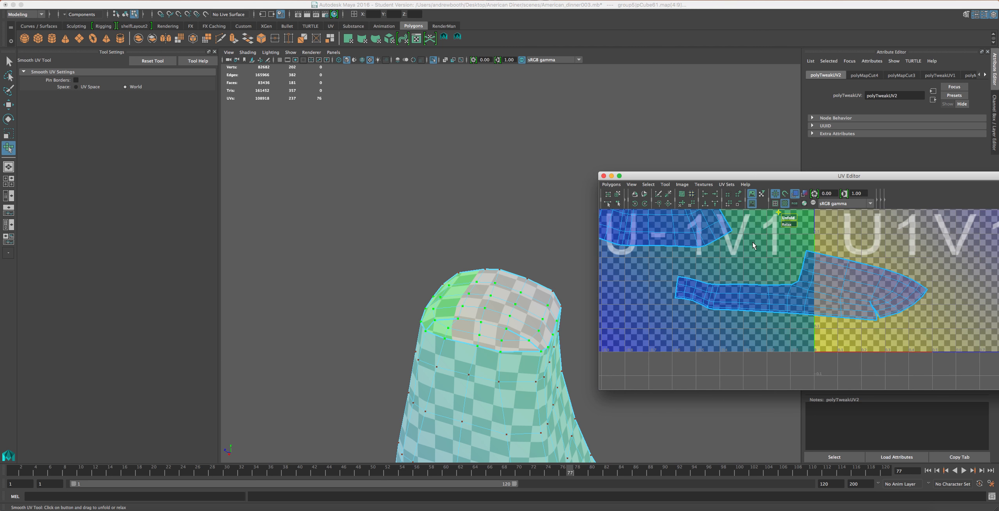
pyautogui.keyDown('alt'); pyautogui.moveTo(840, 311); pyautogui.dragTo(761, 318, button='middle'); pyautogui.keyUp('alt')
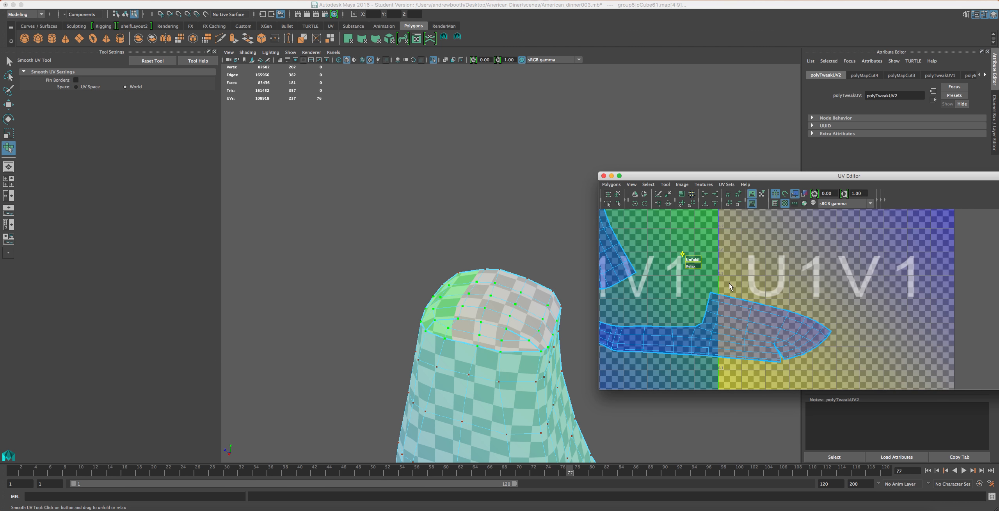
pyautogui.scroll(-1, 848, 370)
pyautogui.moveTo(865, 360); pyautogui.dragTo(583, 294)
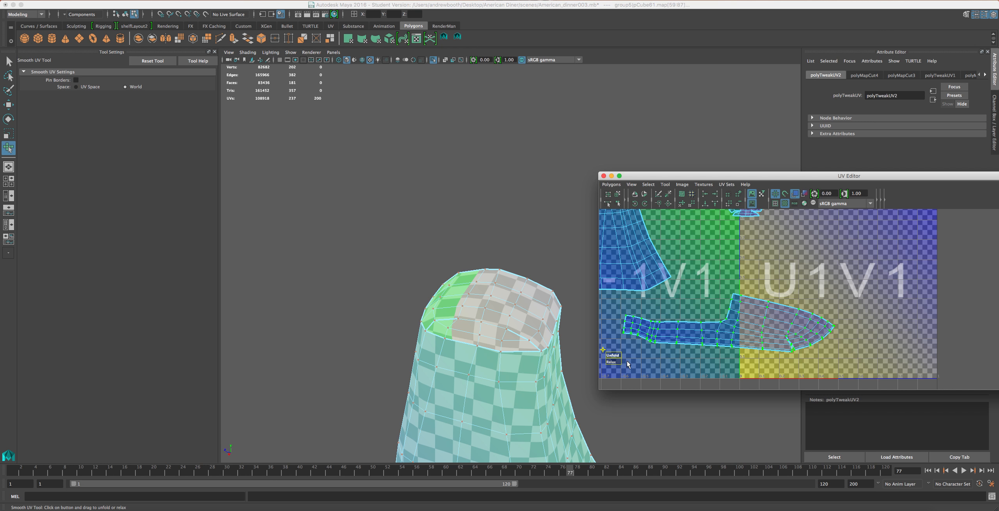
pyautogui.scroll(-1, 630, 361)
pyautogui.press('r')
pyautogui.press('e')
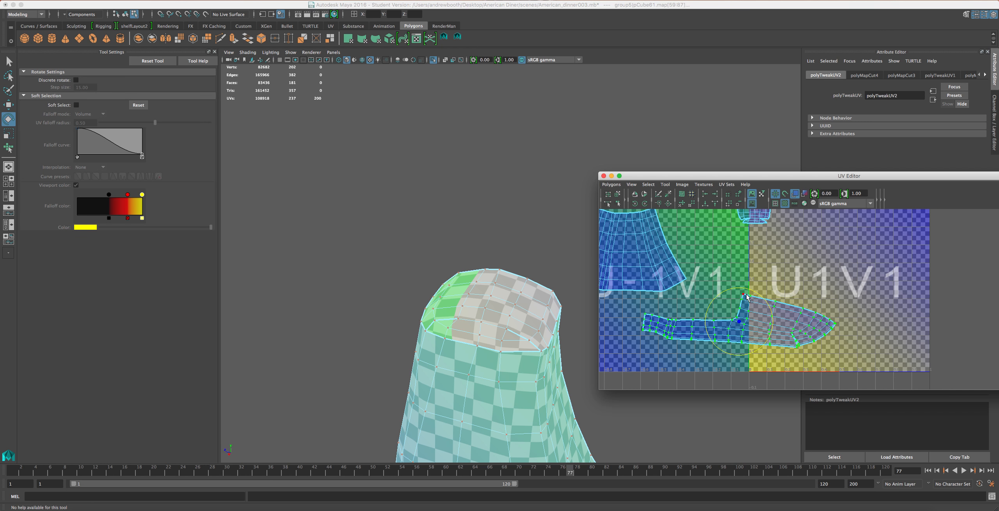
pyautogui.moveTo(739, 289); pyautogui.dragTo(732, 296)
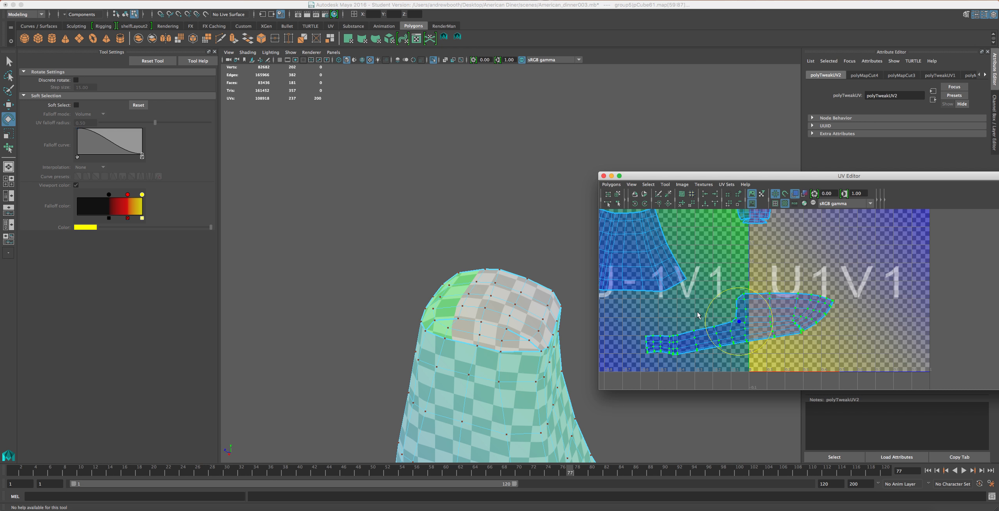
# Frame the stand's base in the viewport and examine its checker pattern from several angles.
pyautogui.press('f')
pyautogui.keyDown('alt'); pyautogui.moveTo(497, 296); pyautogui.dragTo(560, 323); pyautogui.keyUp('alt')
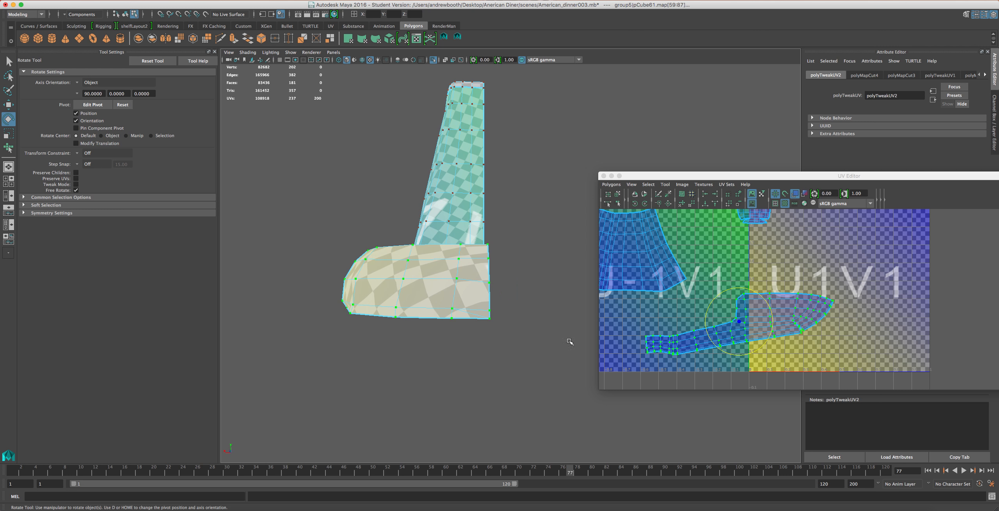
pyautogui.keyDown('alt'); pyautogui.moveTo(468, 259); pyautogui.dragTo(486, 317); pyautogui.keyUp('alt')
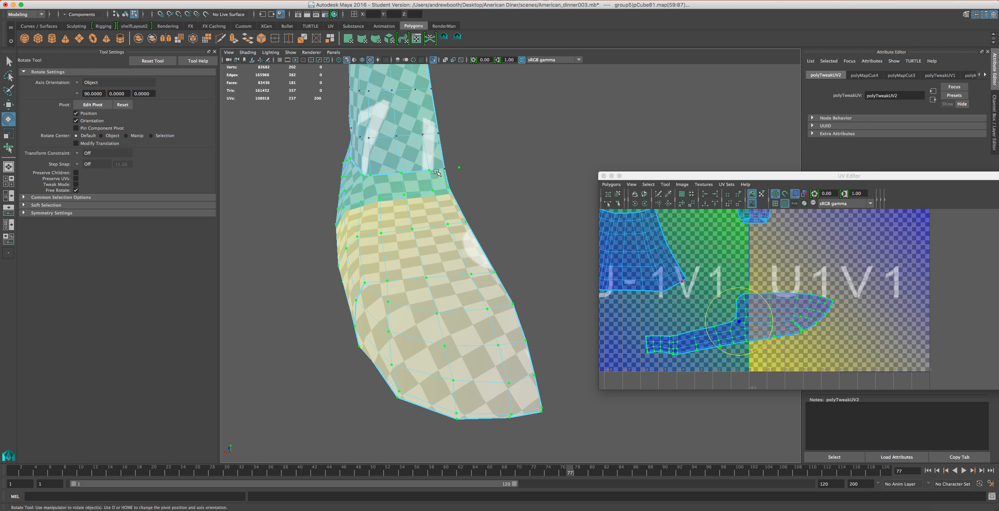
pyautogui.keyDown('alt'); pyautogui.moveTo(518, 358); pyautogui.dragTo(501, 338); pyautogui.keyUp('alt')
# Select UVs along the base shell's upper border and at its corner to locate them on the model.
pyautogui.scroll(5, 730, 302)
pyautogui.scroll(5, 731, 302)
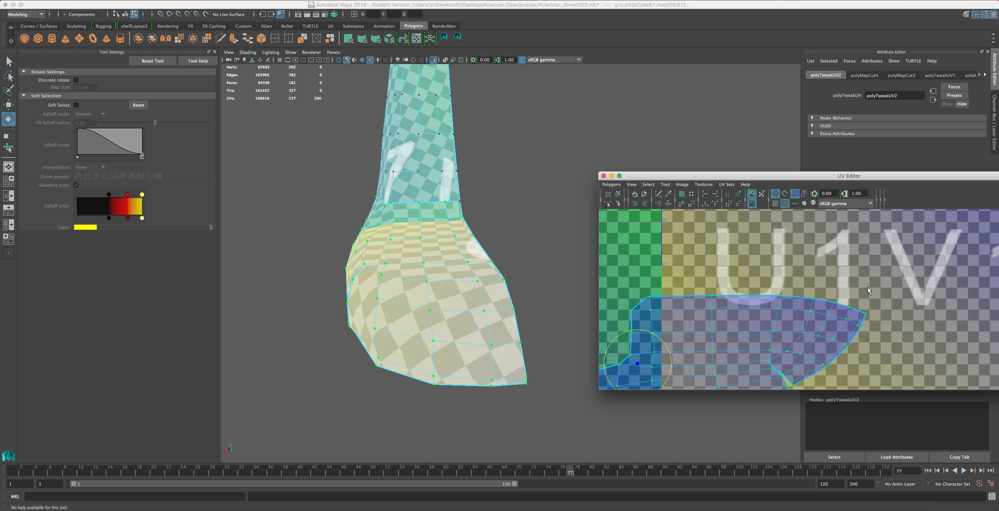
pyautogui.moveTo(893, 269); pyautogui.dragTo(640, 311)
pyautogui.keyDown('alt'); pyautogui.moveTo(461, 193); pyautogui.dragTo(453, 226); pyautogui.keyUp('alt')
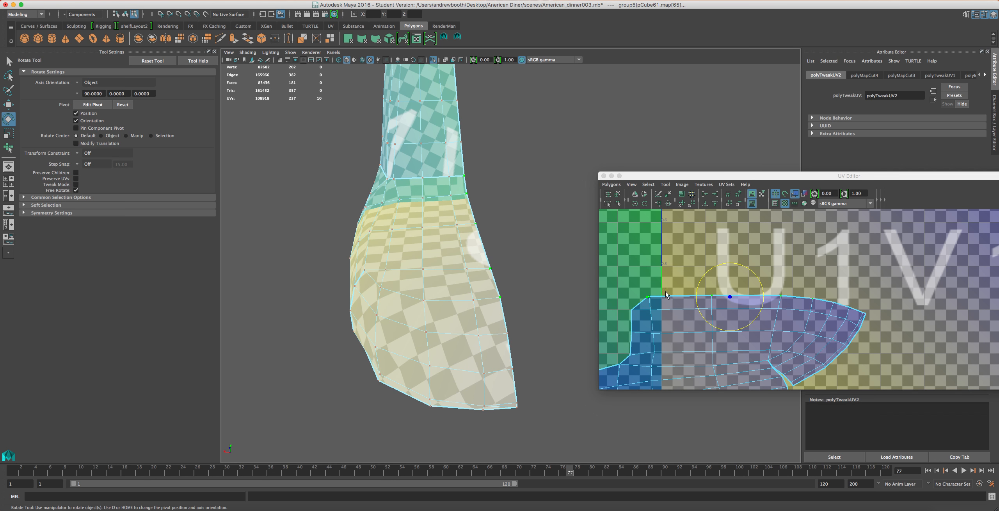
pyautogui.click(688, 298)
pyautogui.scroll(3, 691, 308)
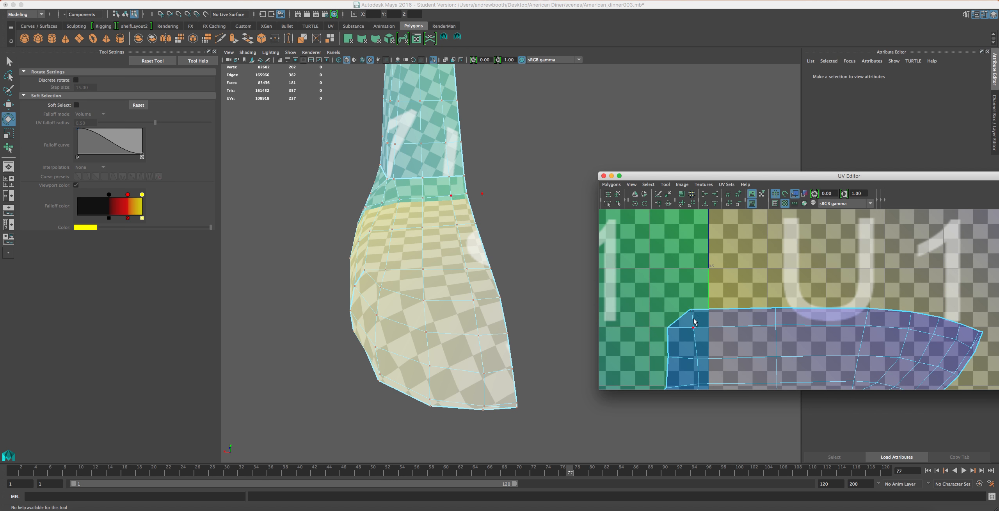
pyautogui.click(689, 310)
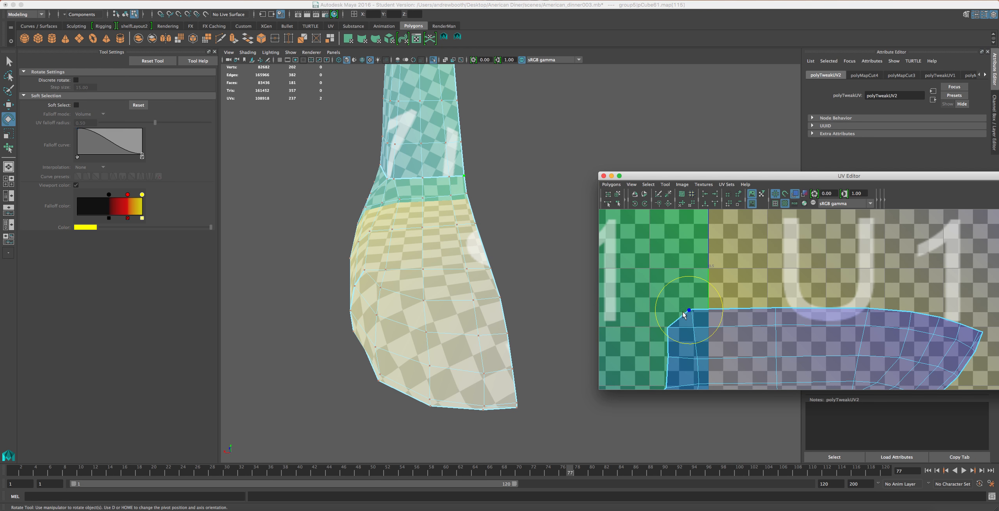
# Switch to the Move tool and align the UVs along the base shell's upper edge to their maximum V value.
pyautogui.press('w')
pyautogui.scroll(-3, 860, 306)
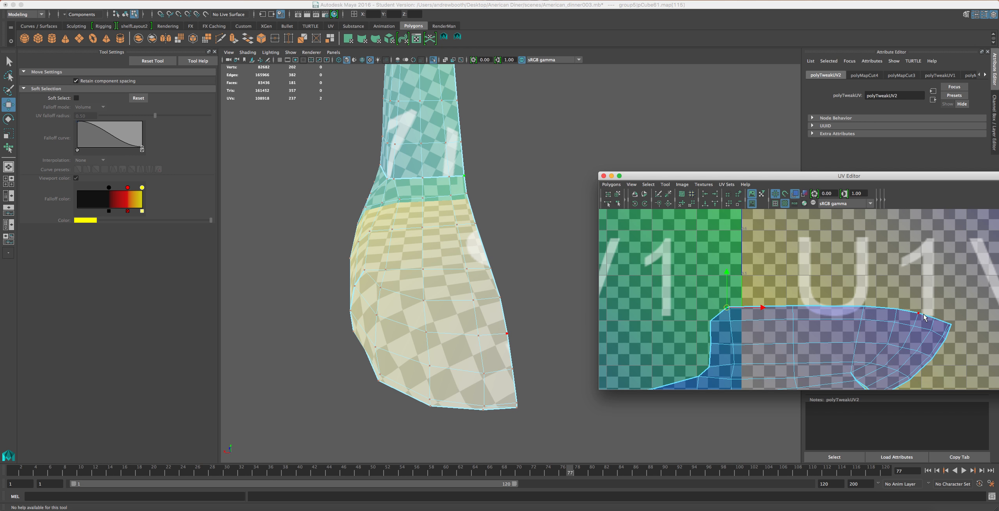
pyautogui.moveTo(962, 327); pyautogui.dragTo(699, 314)
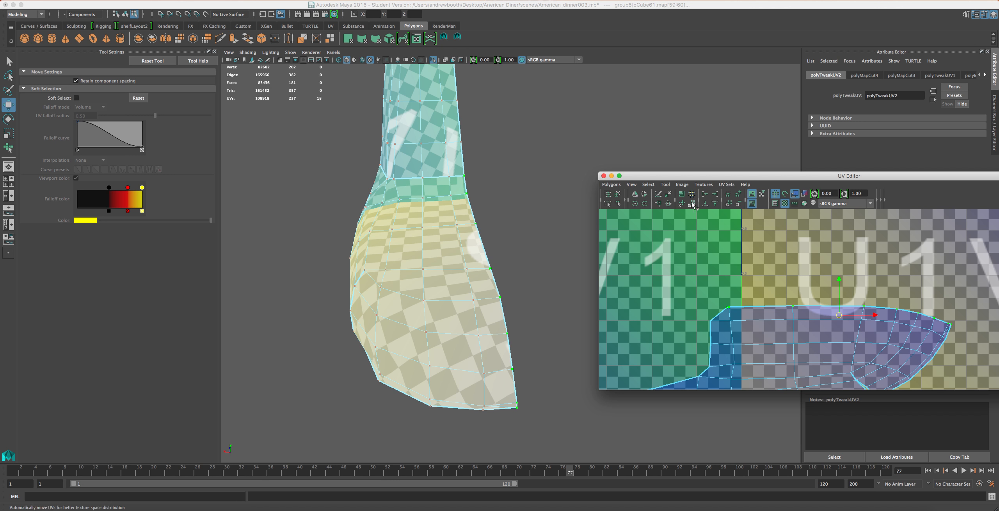
pyautogui.click(714, 203)
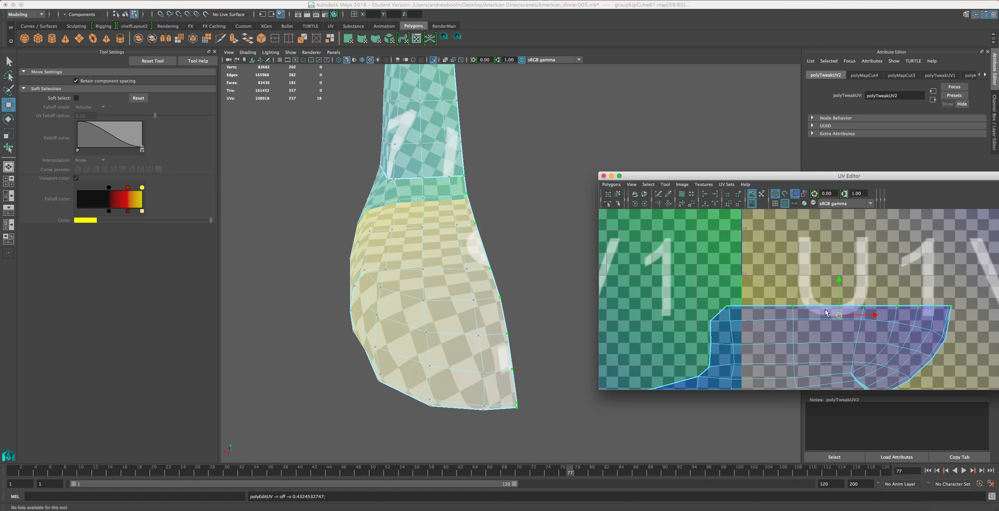
# Select the corner UV at the end of the straightened edge and examine where it sits on the base.
pyautogui.keyDown('alt'); pyautogui.moveTo(807, 309); pyautogui.dragTo(757, 313, button='right'); pyautogui.keyUp('alt')
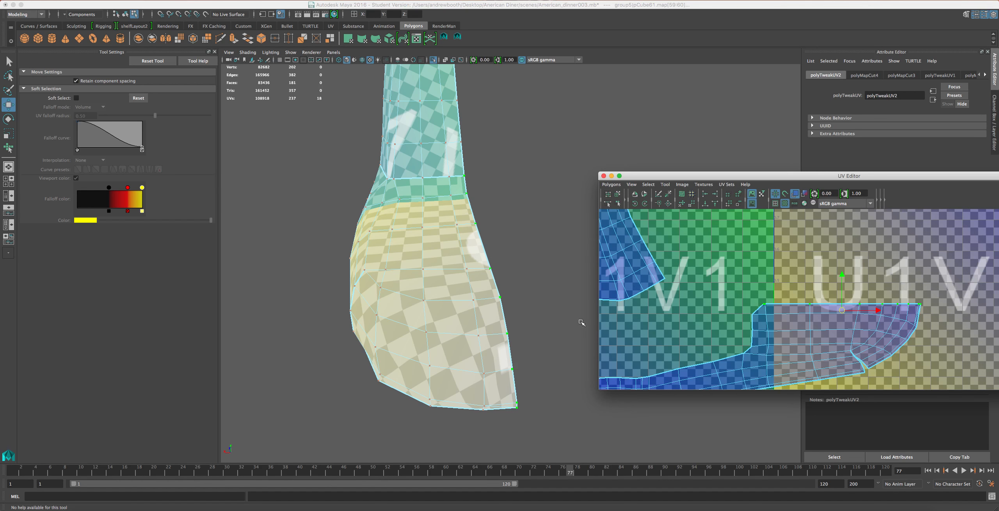
pyautogui.keyDown('alt'); pyautogui.moveTo(649, 334); pyautogui.dragTo(738, 327, button='right'); pyautogui.keyUp('alt')
pyautogui.keyDown('alt'); pyautogui.moveTo(736, 323); pyautogui.dragTo(777, 321, button='middle'); pyautogui.keyUp('alt')
pyautogui.click(736, 305)
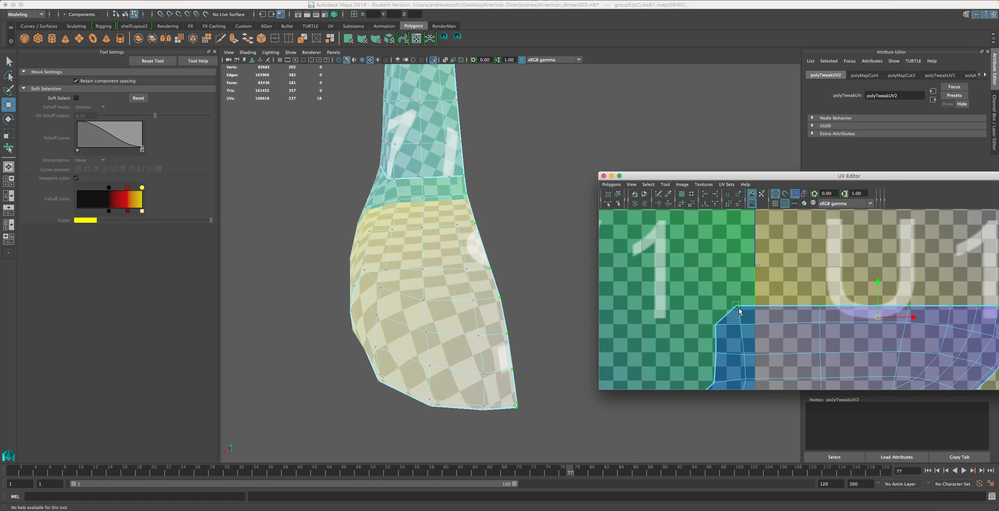
pyautogui.click(426, 223)
pyautogui.keyDown('alt'); pyautogui.moveTo(426, 223); pyautogui.dragTo(397, 212); pyautogui.keyUp('alt')
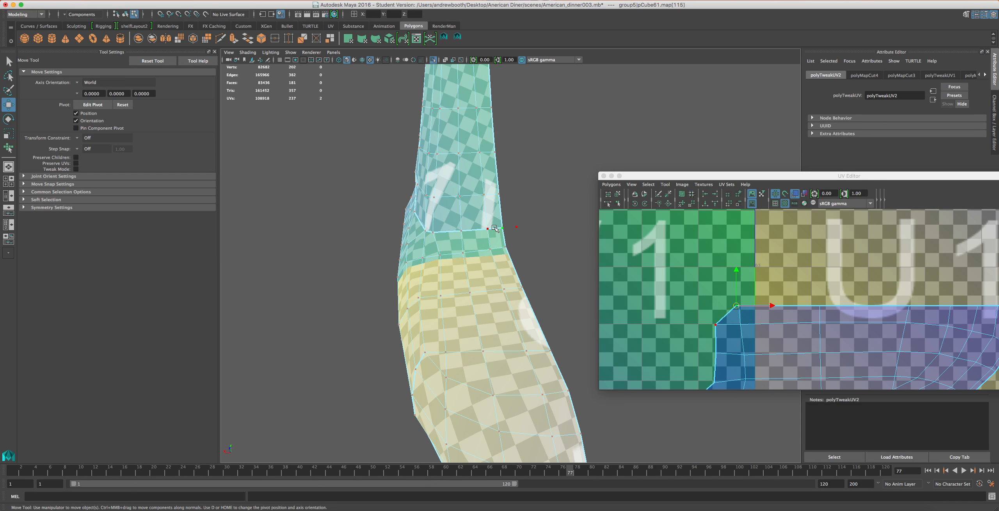
pyautogui.keyDown('alt'); pyautogui.moveTo(390, 245); pyautogui.dragTo(414, 299); pyautogui.keyUp('alt')
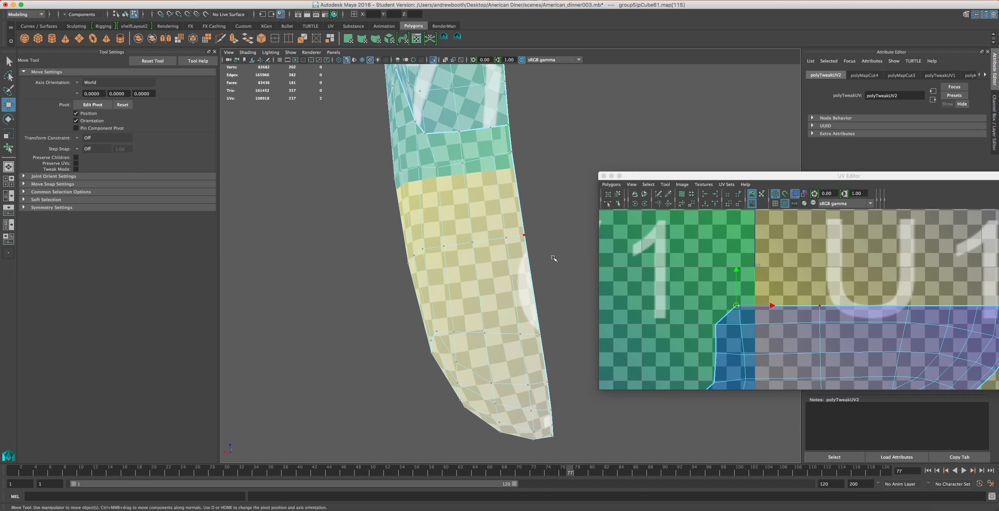
# Add the UVs along the base shell's short side to the corner selection and align them all to their minimum U value.
pyautogui.keyDown('alt'); pyautogui.moveTo(741, 299); pyautogui.dragTo(759, 267, button='middle'); pyautogui.keyUp('alt')
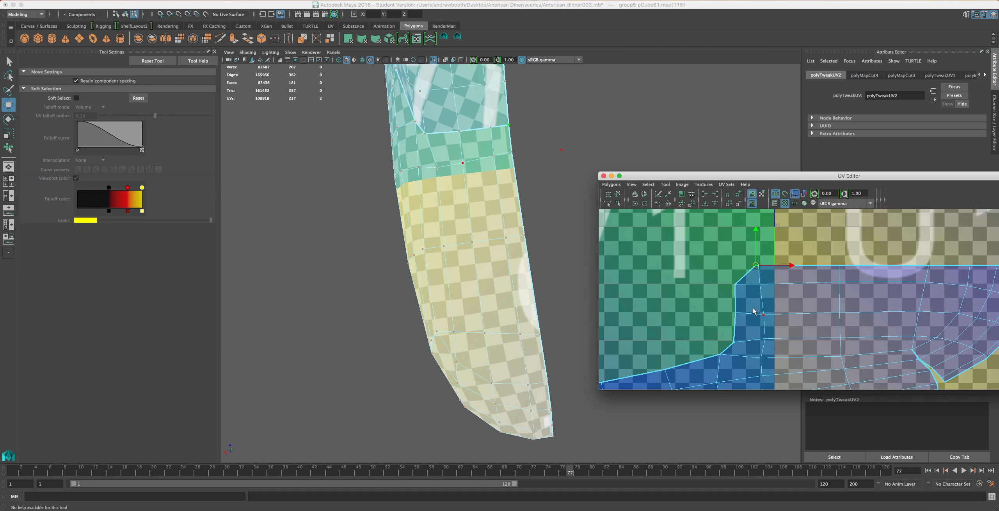
pyautogui.keyDown('shift'); pyautogui.moveTo(724, 278); pyautogui.dragTo(752, 329); pyautogui.keyUp('shift')
pyautogui.click(705, 194)
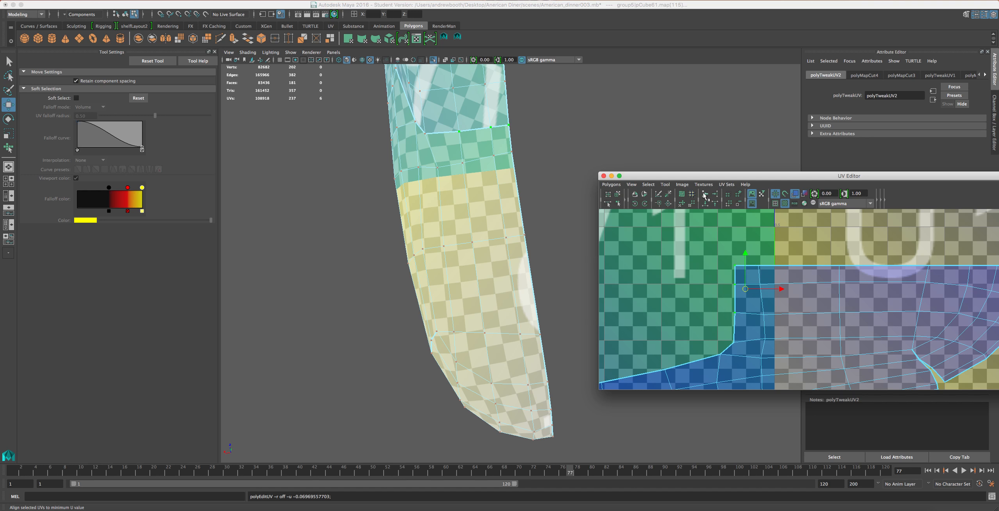
pyautogui.scroll(-3, 718, 284)
pyautogui.scroll(-2, 764, 302)
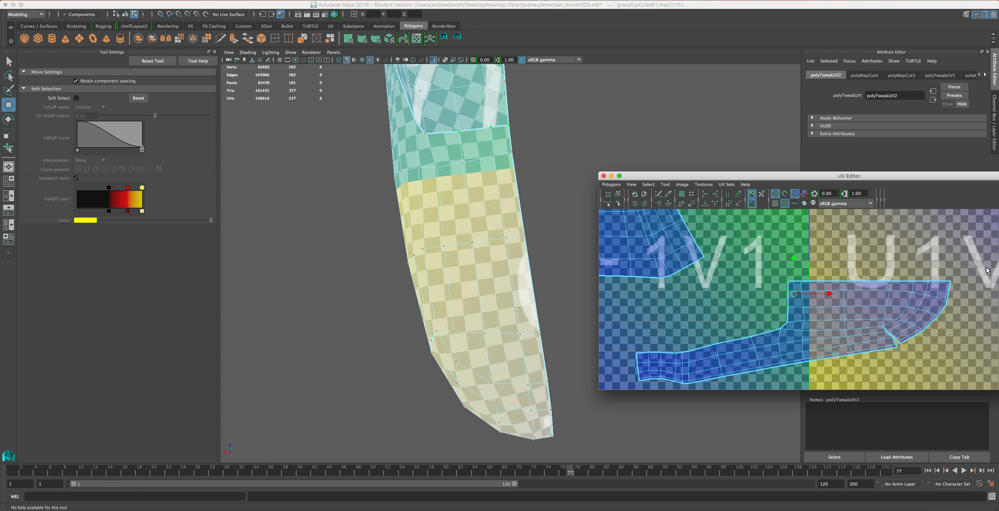
# Move the base shell fully into the U1V1 tile with the Move UV Shell tool.
pyautogui.moveTo(978, 271); pyautogui.dragTo(772, 293)
pyautogui.scroll(-2, 830, 308)
pyautogui.click(618, 193)
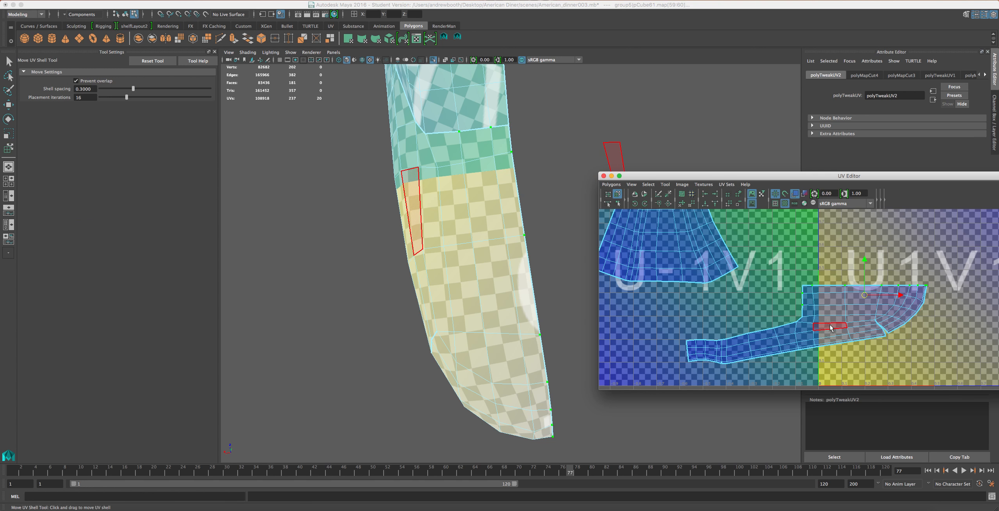
pyautogui.moveTo(827, 327); pyautogui.dragTo(956, 251)
pyautogui.keyDown('alt'); pyautogui.moveTo(955, 251); pyautogui.dragTo(788, 294, button='middle'); pyautogui.keyUp('alt')
pyautogui.scroll(2, 839, 297)
pyautogui.moveTo(890, 245); pyautogui.dragTo(665, 272)
pyautogui.scroll(3, 692, 285)
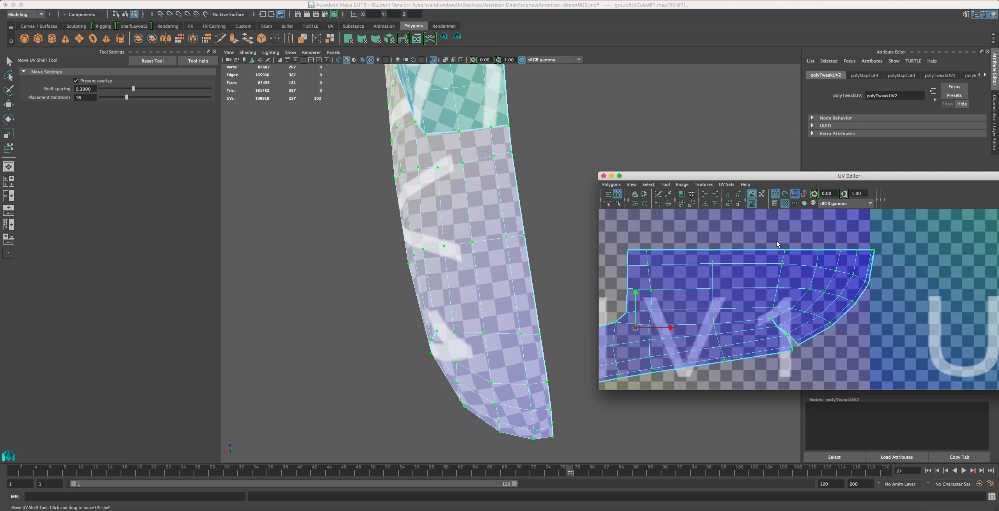
# Select all the base shell's UVs except those along its straightened upper edge and short side.
pyautogui.click(844, 238)
pyautogui.press('w')
pyautogui.moveTo(918, 229); pyautogui.dragTo(615, 314)
pyautogui.scroll(-3, 624, 311)
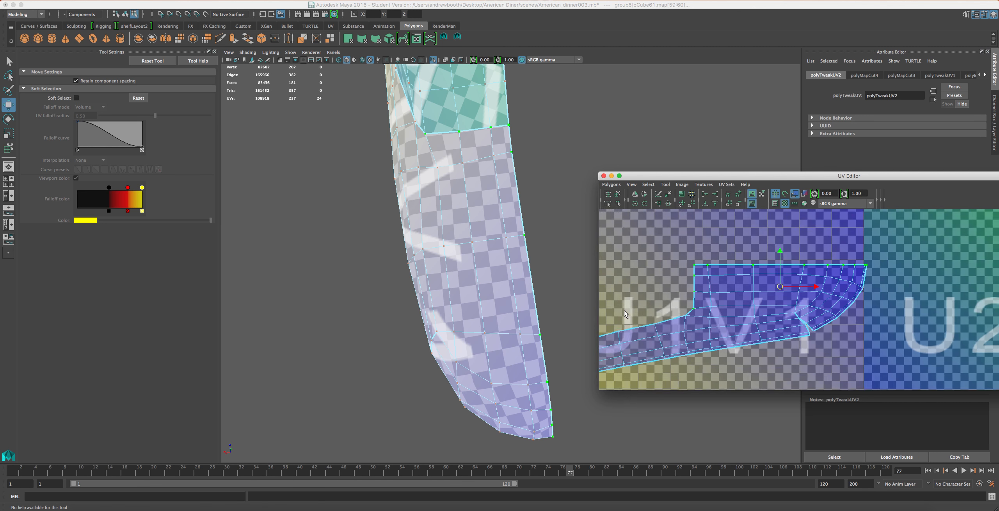
pyautogui.moveTo(916, 372); pyautogui.dragTo(607, 274)
pyautogui.scroll(2, 772, 300)
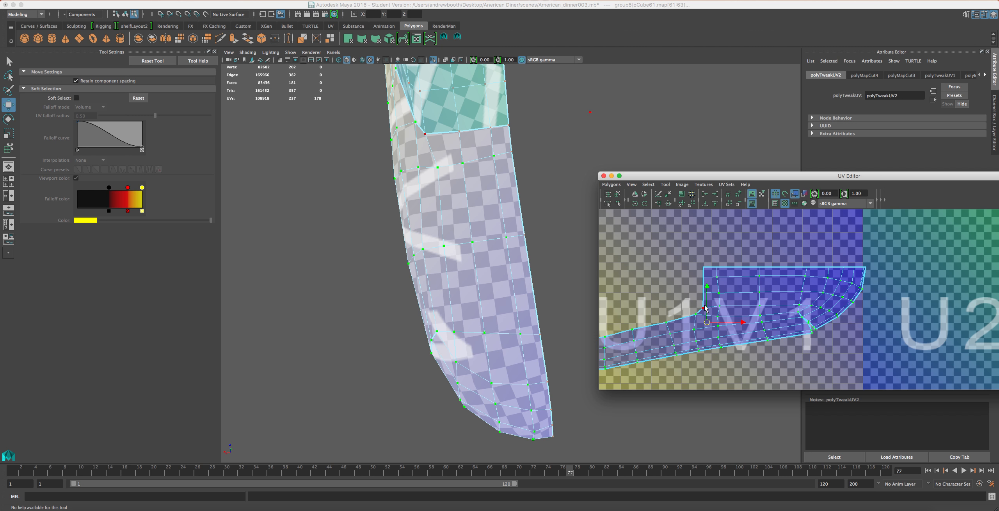
# Activate the Smooth UV tool, then unfold and relax the selected base shell UVs.
pyautogui.rightClick(717, 312)
pyautogui.rightClick(717, 297)
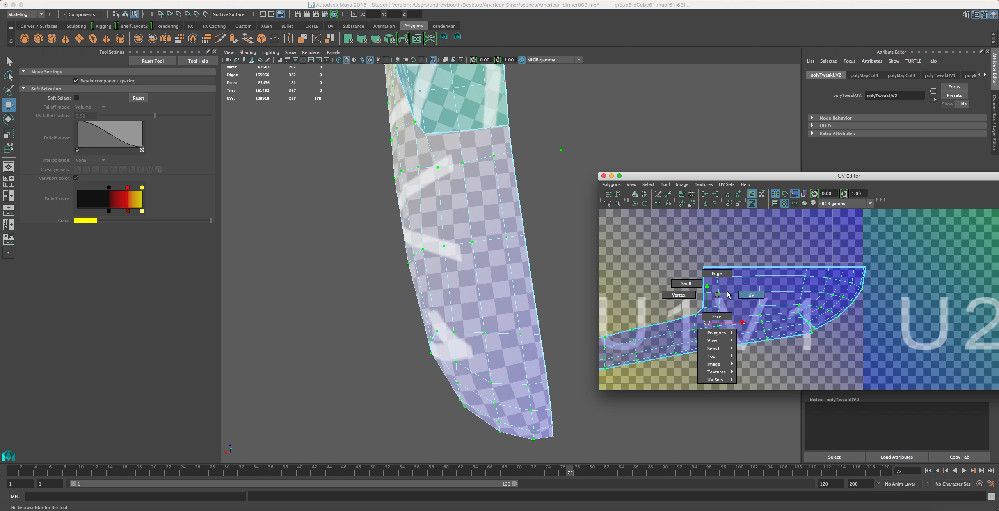
pyautogui.moveTo(733, 291); pyautogui.dragTo(776, 372, button='right')
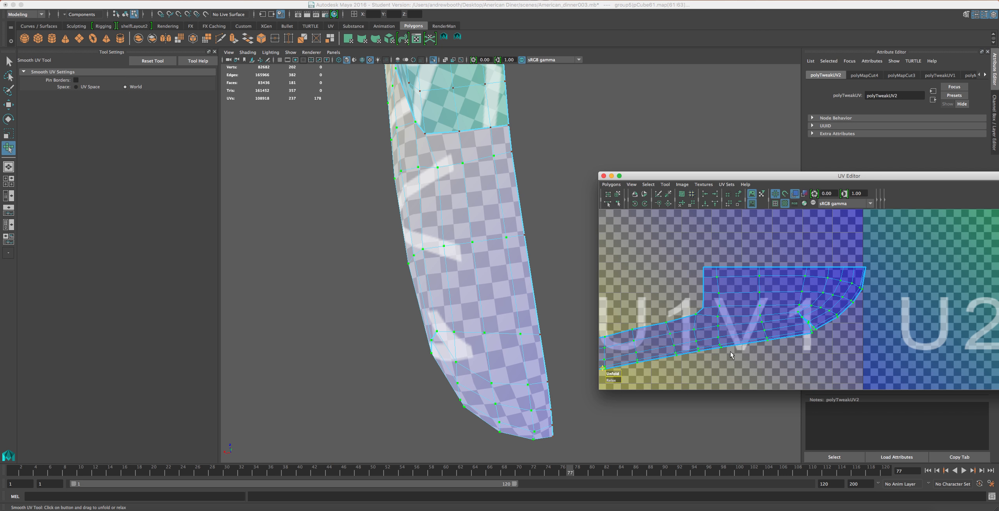
pyautogui.scroll(-2, 731, 351)
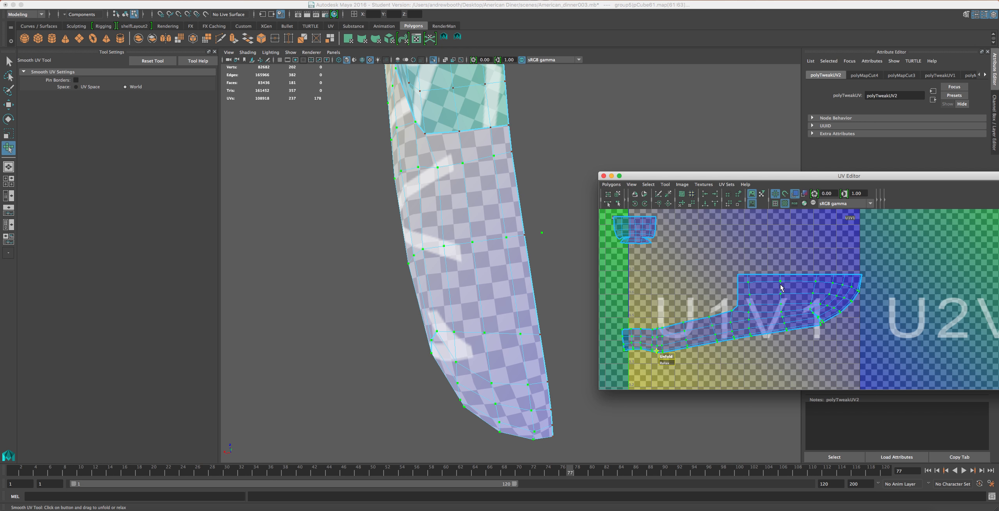
pyautogui.moveTo(665, 357); pyautogui.dragTo(725, 346)
pyautogui.moveTo(829, 330); pyautogui.dragTo(826, 330)
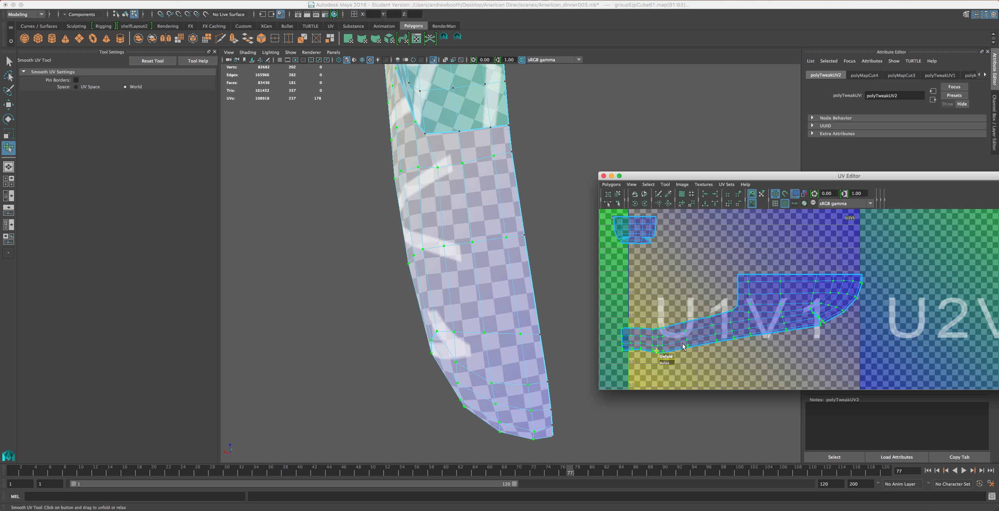
pyautogui.moveTo(665, 363); pyautogui.dragTo(830, 355)
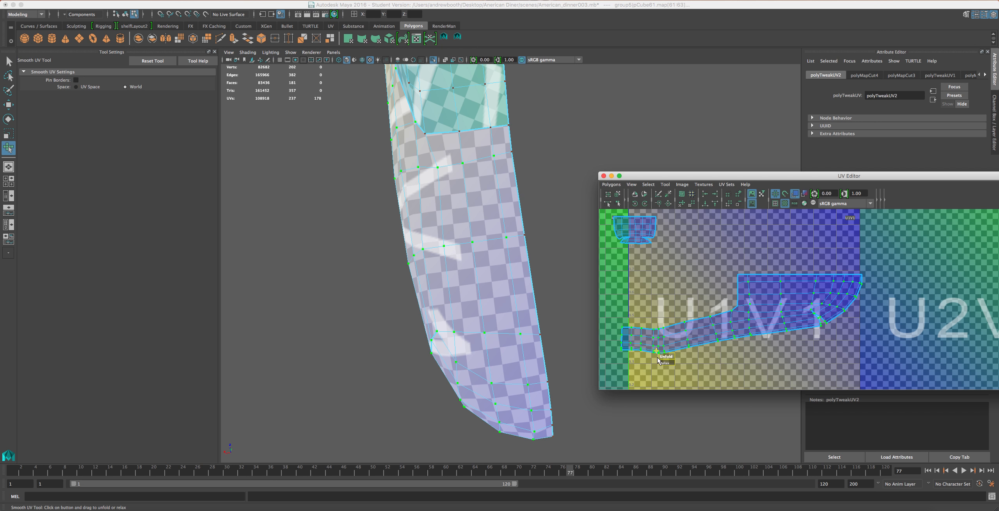
# Select the UVs along the end of the base shell's narrow arm and align them to their minimum U value.
pyautogui.keyDown('alt'); pyautogui.moveTo(455, 345); pyautogui.dragTo(512, 219); pyautogui.keyUp('alt')
pyautogui.keyDown('alt'); pyautogui.moveTo(421, 312); pyautogui.dragTo(507, 290, button='middle'); pyautogui.keyUp('alt')
pyautogui.keyDown('alt'); pyautogui.moveTo(367, 279); pyautogui.dragTo(474, 281); pyautogui.keyUp('alt')
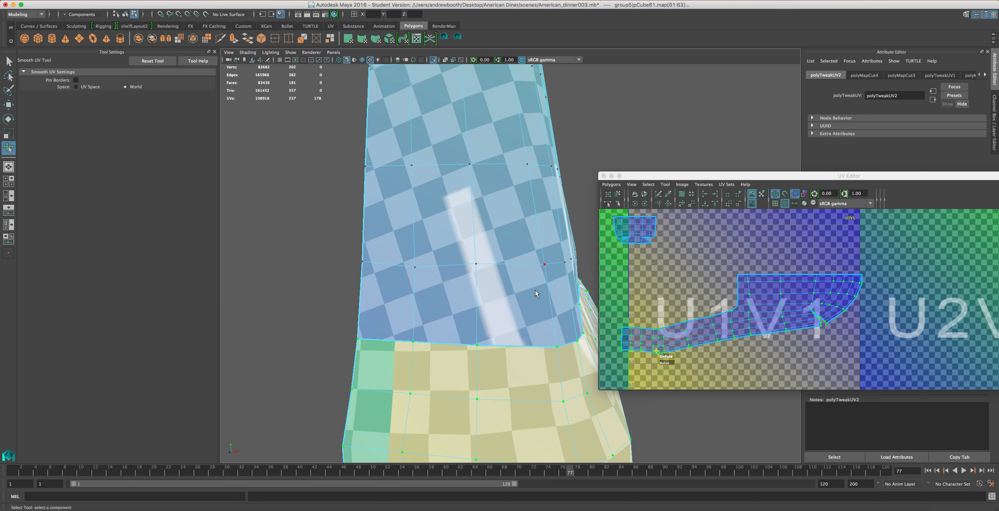
pyautogui.click(677, 313)
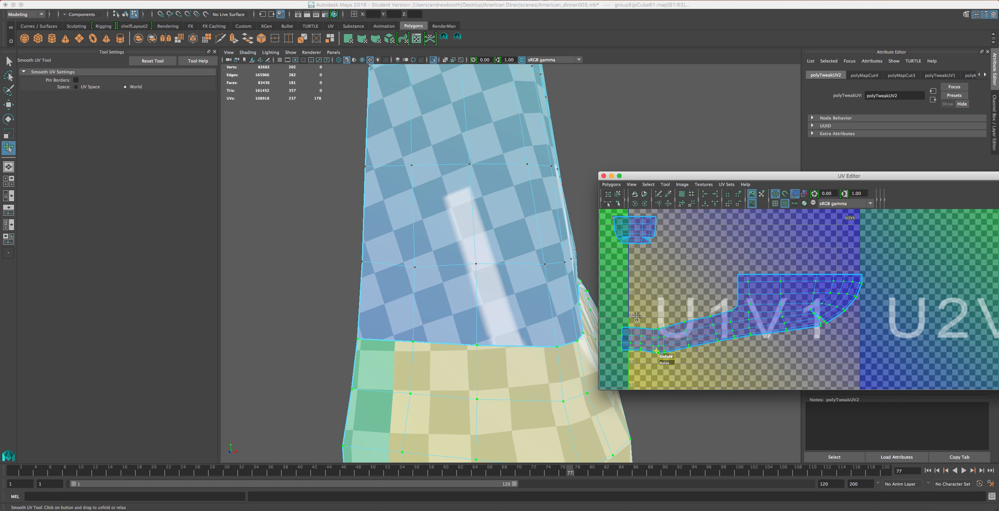
pyautogui.keyDown('alt'); pyautogui.moveTo(636, 316); pyautogui.dragTo(709, 297, button='middle'); pyautogui.keyUp('alt')
pyautogui.scroll(2, 704, 297)
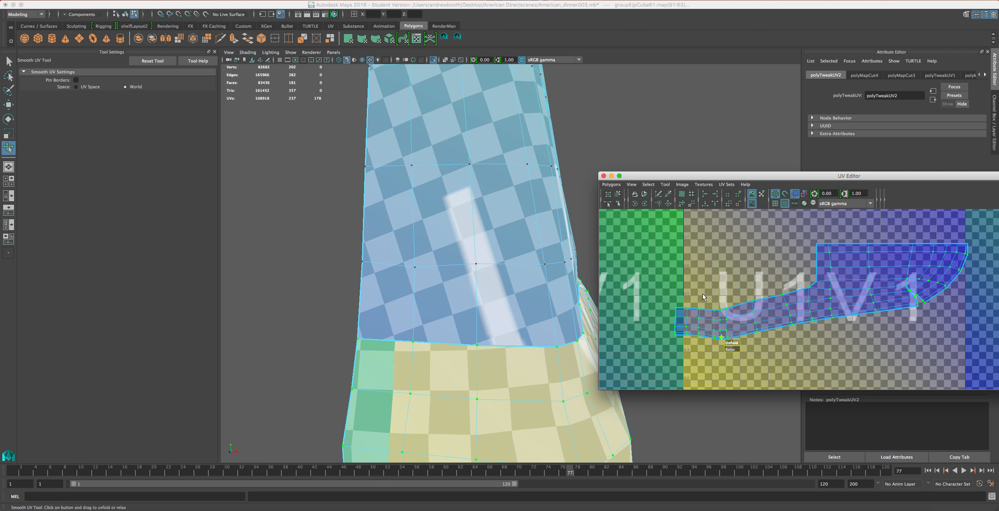
pyautogui.moveTo(673, 357); pyautogui.dragTo(685, 362)
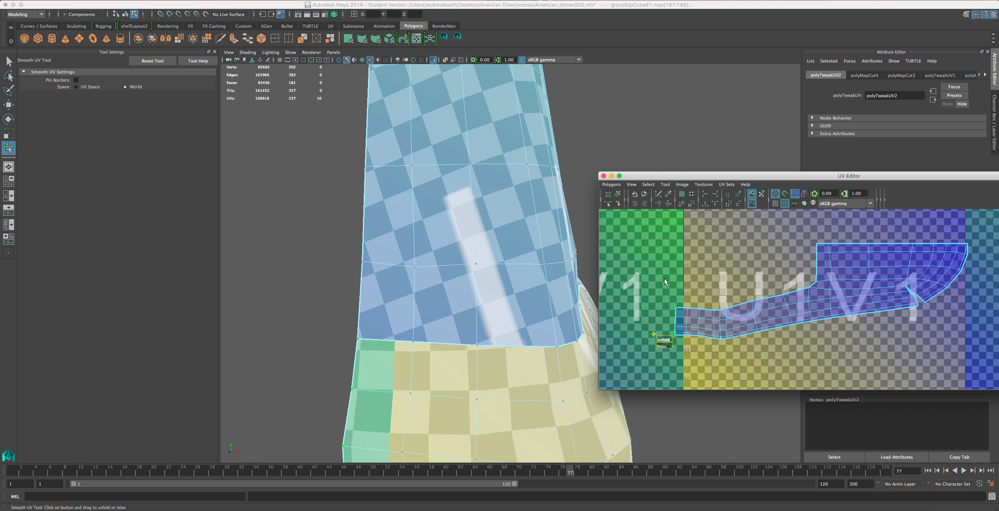
pyautogui.scroll(2, 661, 295)
pyautogui.scroll(2, 655, 300)
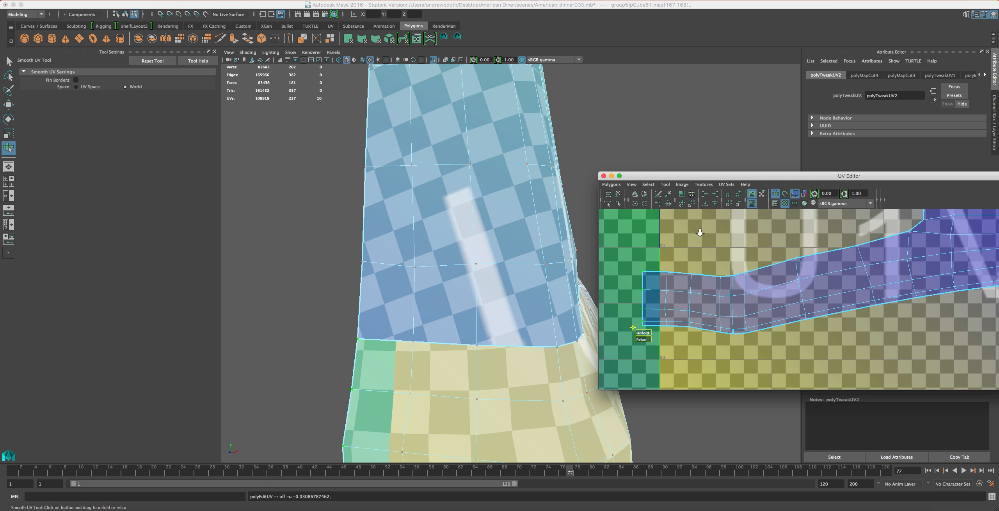
pyautogui.scroll(-2, 701, 239)
pyautogui.scroll(-2, 706, 254)
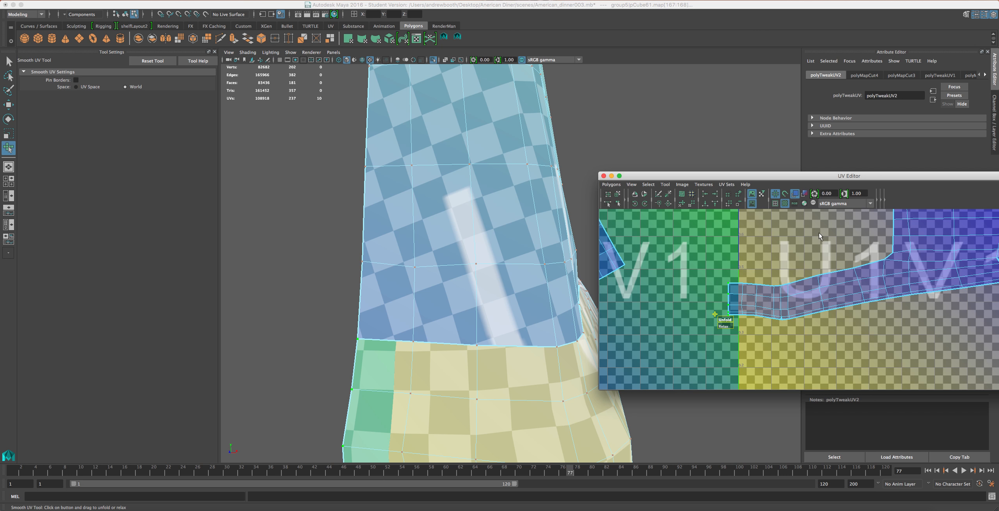
# Select the base shell's UVs outside the straightened edges, unfold and relax them, and clear the selection.
pyautogui.keyDown('alt'); pyautogui.moveTo(819, 236); pyautogui.dragTo(699, 327, button='middle'); pyautogui.keyUp('alt')
pyautogui.moveTo(956, 278); pyautogui.dragTo(767, 348)
pyautogui.scroll(-3, 761, 348)
pyautogui.moveTo(955, 274); pyautogui.dragTo(696, 402)
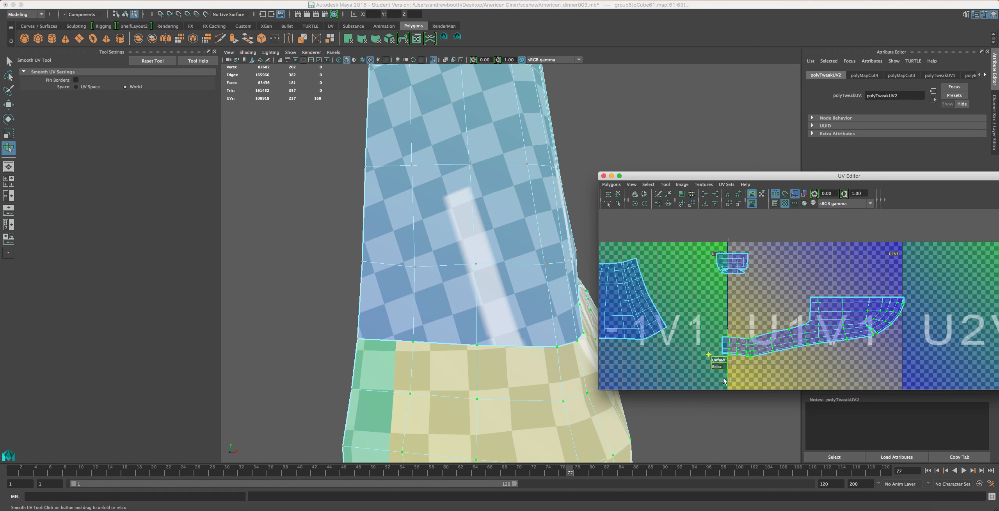
pyautogui.moveTo(715, 361); pyautogui.dragTo(788, 360)
pyautogui.scroll(4, 777, 361)
pyautogui.keyDown('alt'); pyautogui.moveTo(743, 361); pyautogui.dragTo(812, 288, button='middle'); pyautogui.keyUp('alt')
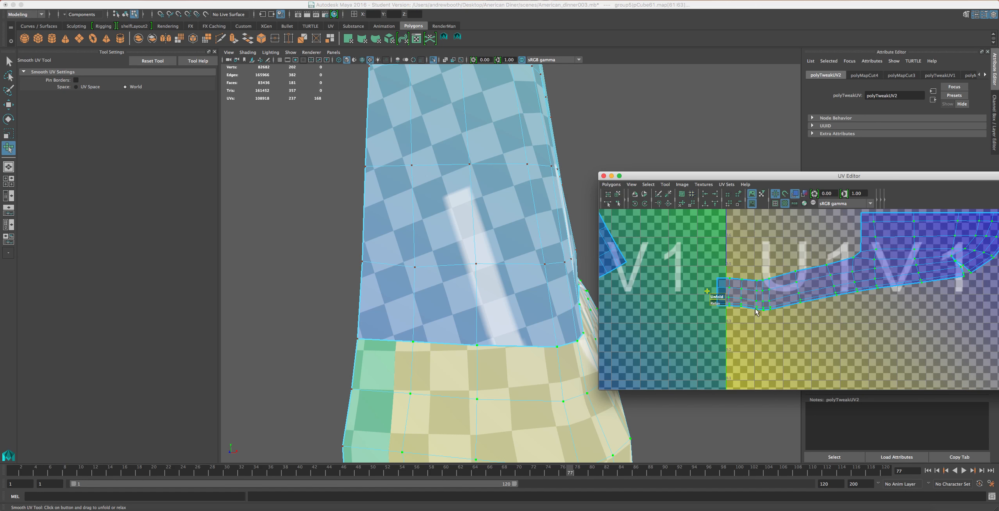
pyautogui.moveTo(716, 302); pyautogui.dragTo(784, 298)
pyautogui.moveTo(718, 297)
pyautogui.mouseDown()
pyautogui.moveTo(740, 296)
pyautogui.moveTo(718, 297)
pyautogui.mouseUp()
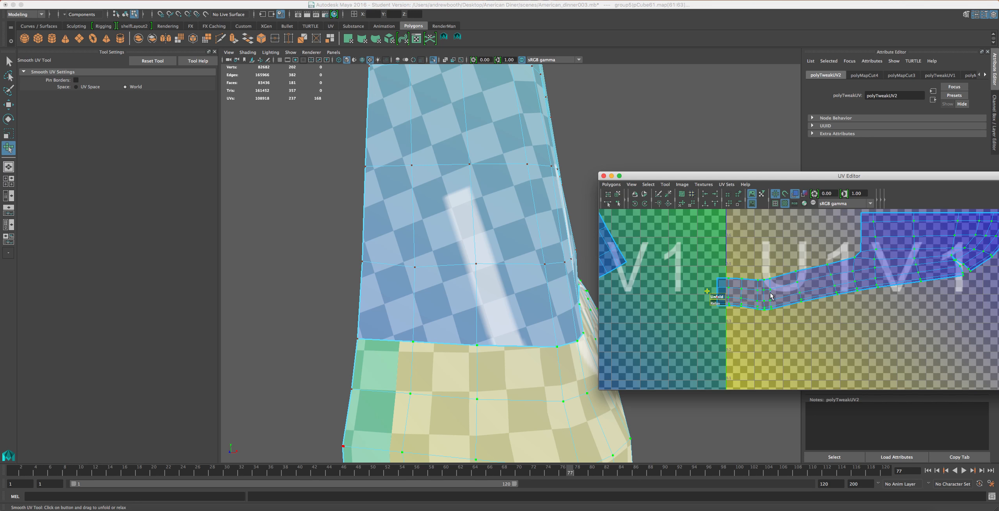
pyautogui.scroll(-2, 746, 331)
pyautogui.click(730, 334)
# Select the UVs along the narrow arm's upper border where the stand meets the base and align them to their maximum V value.
pyautogui.keyDown('alt'); pyautogui.moveTo(811, 323); pyautogui.dragTo(764, 341, button='middle'); pyautogui.keyUp('alt')
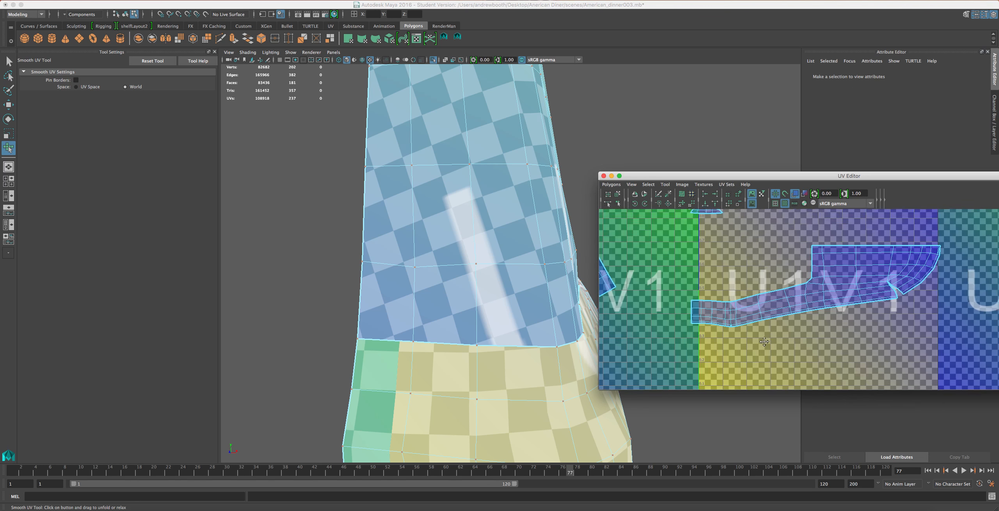
pyautogui.keyDown('alt'); pyautogui.moveTo(520, 360); pyautogui.dragTo(543, 363); pyautogui.keyUp('alt')
pyautogui.keyDown('alt'); pyautogui.moveTo(788, 305); pyautogui.dragTo(856, 306, button='right'); pyautogui.keyUp('alt')
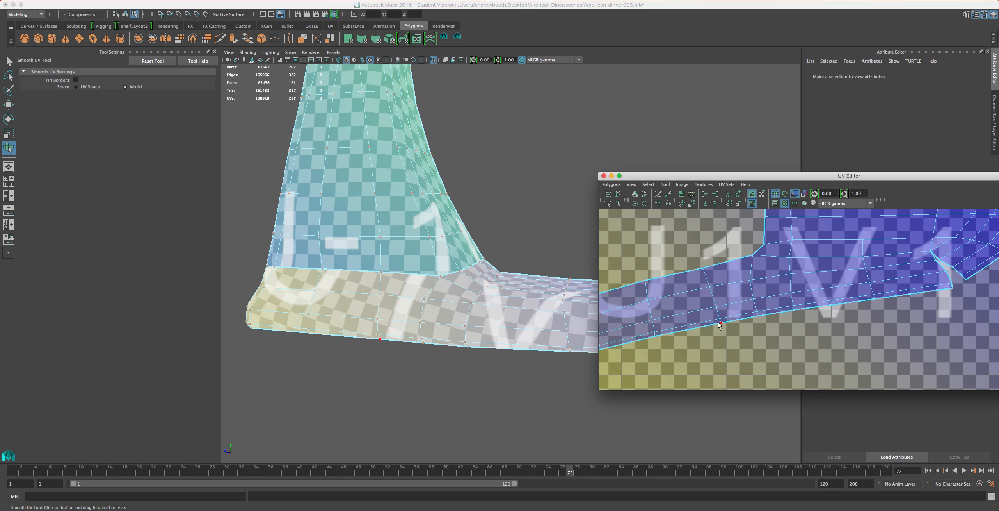
pyautogui.keyDown('alt'); pyautogui.moveTo(809, 319); pyautogui.dragTo(989, 303, button='middle'); pyautogui.keyUp('alt')
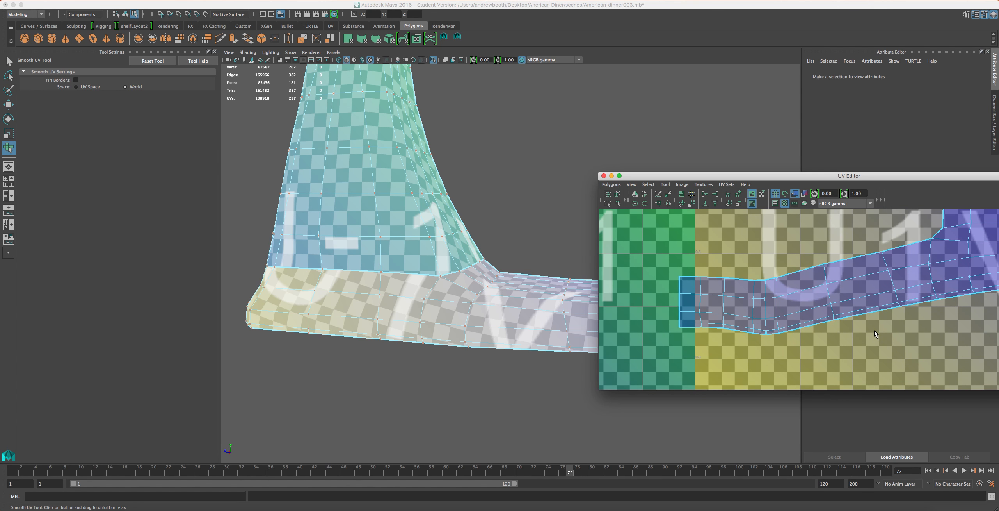
pyautogui.keyDown('alt'); pyautogui.moveTo(875, 334); pyautogui.dragTo(911, 350, button='middle'); pyautogui.keyUp('alt')
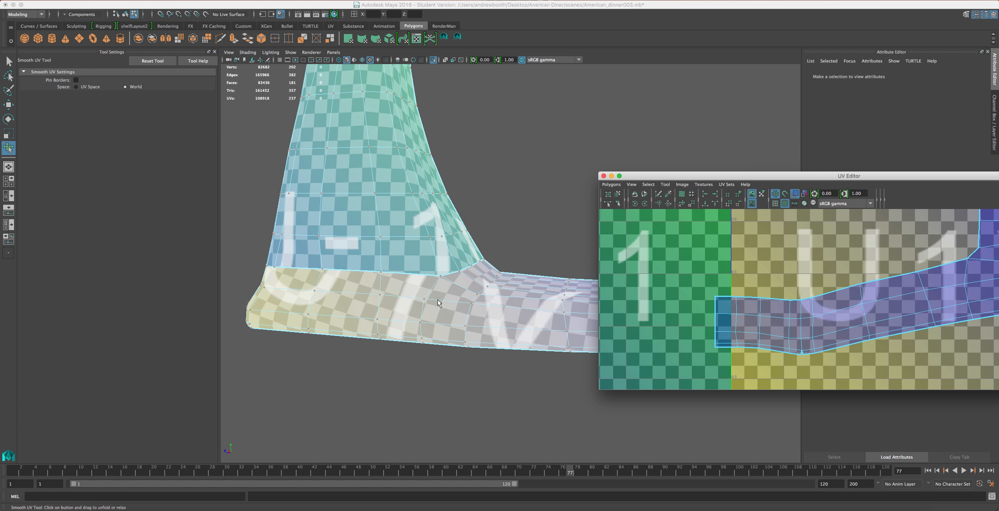
pyautogui.click(481, 297)
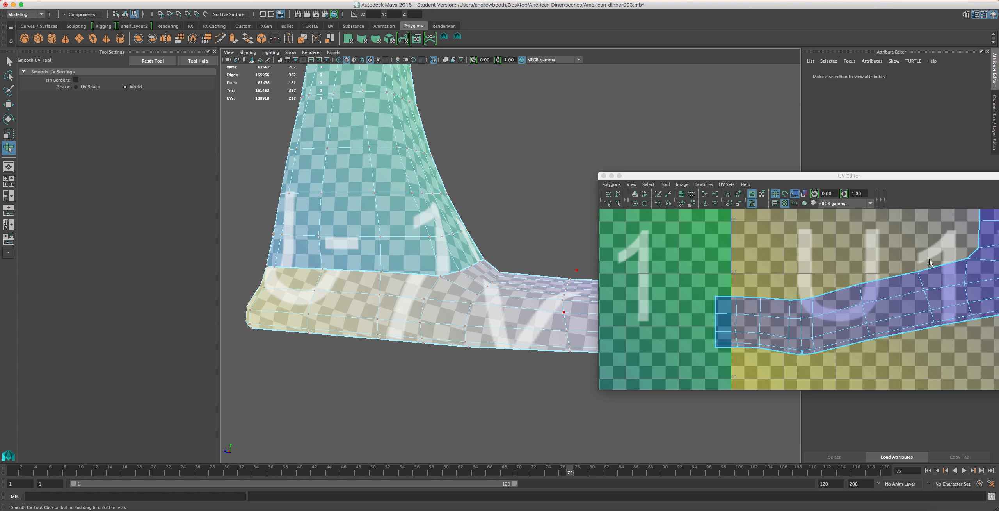
pyautogui.click(971, 269)
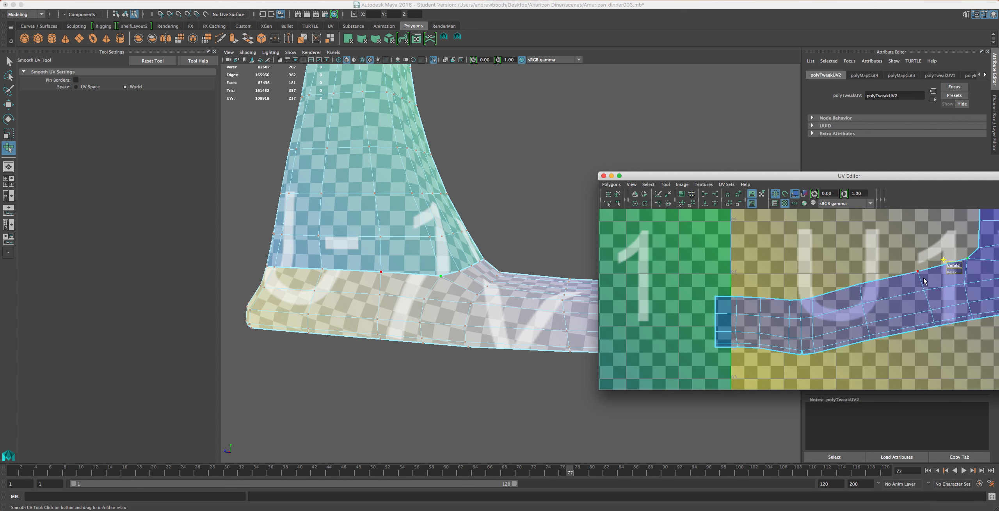
pyautogui.keyDown('shift'); pyautogui.click(875, 277); pyautogui.keyUp('shift')
pyautogui.keyDown('shift'); pyautogui.click(827, 294); pyautogui.keyUp('shift')
pyautogui.keyDown('shift'); pyautogui.click(801, 299); pyautogui.keyUp('shift')
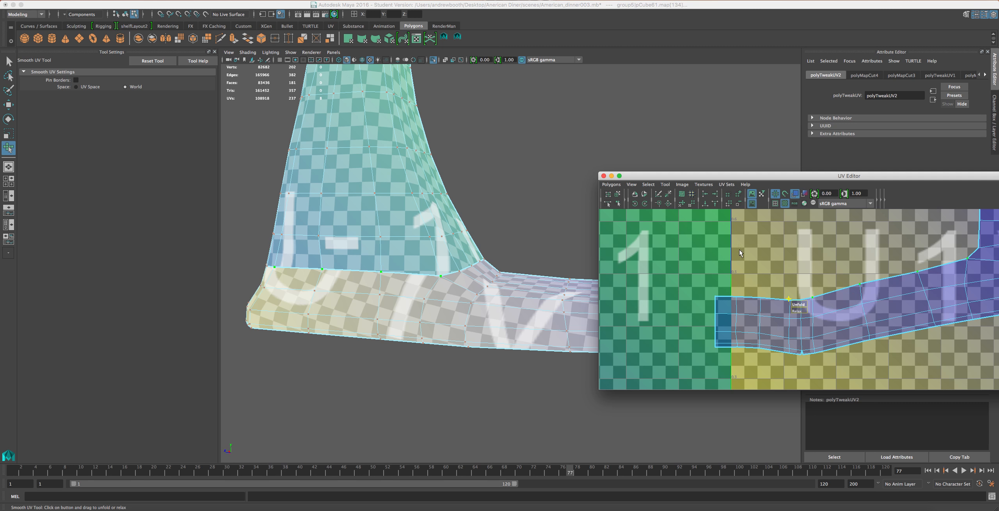
pyautogui.click(716, 203)
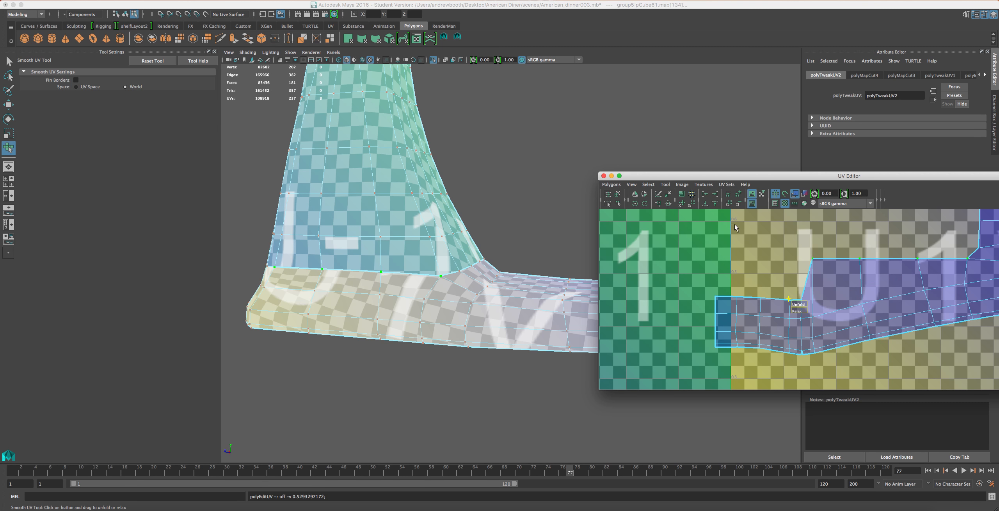
pyautogui.scroll(-4, 804, 324)
pyautogui.keyDown('alt'); pyautogui.moveTo(885, 292); pyautogui.dragTo(832, 330, button='middle'); pyautogui.keyUp('alt')
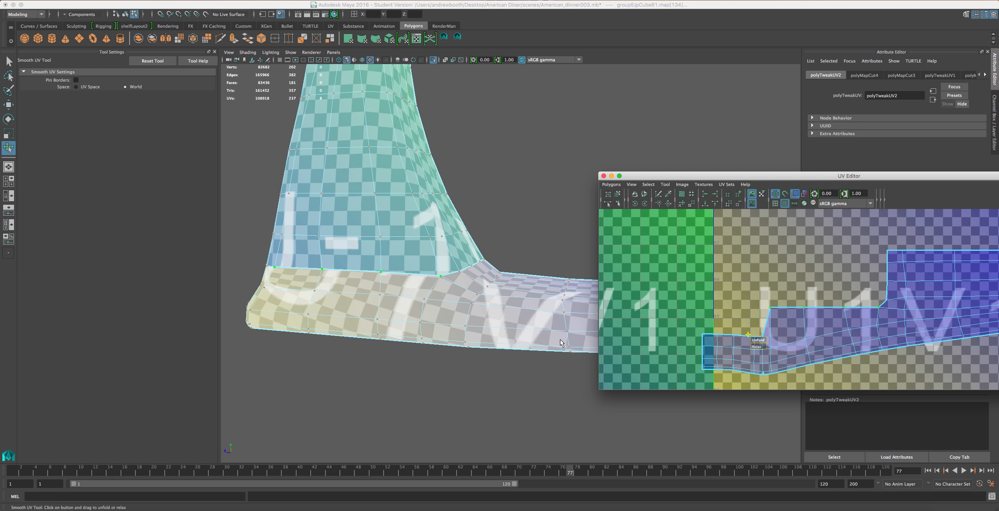
# Select the base shell's UVs, leaving out those on the straightened upper borders.
pyautogui.keyDown('alt'); pyautogui.moveTo(776, 349); pyautogui.dragTo(646, 373, button='middle'); pyautogui.keyUp('alt')
pyautogui.moveTo(908, 261); pyautogui.dragTo(744, 334)
pyautogui.keyDown('alt'); pyautogui.moveTo(697, 318); pyautogui.dragTo(788, 275, button='middle'); pyautogui.keyUp('alt')
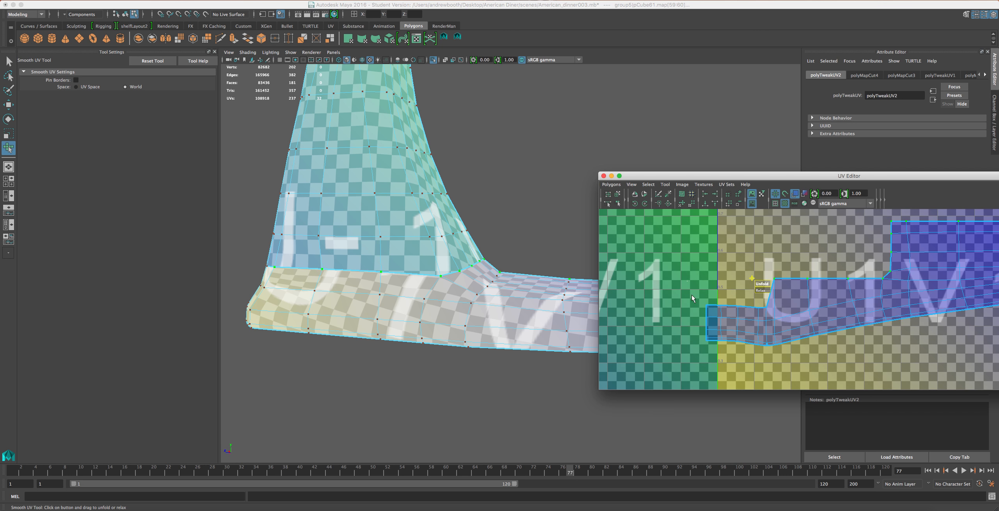
pyautogui.keyDown('shift'); pyautogui.moveTo(710, 280); pyautogui.dragTo(698, 347); pyautogui.keyUp('shift')
pyautogui.scroll(-5, 794, 341)
pyautogui.keyDown('shift'); pyautogui.moveTo(996, 248); pyautogui.dragTo(763, 376); pyautogui.keyUp('shift')
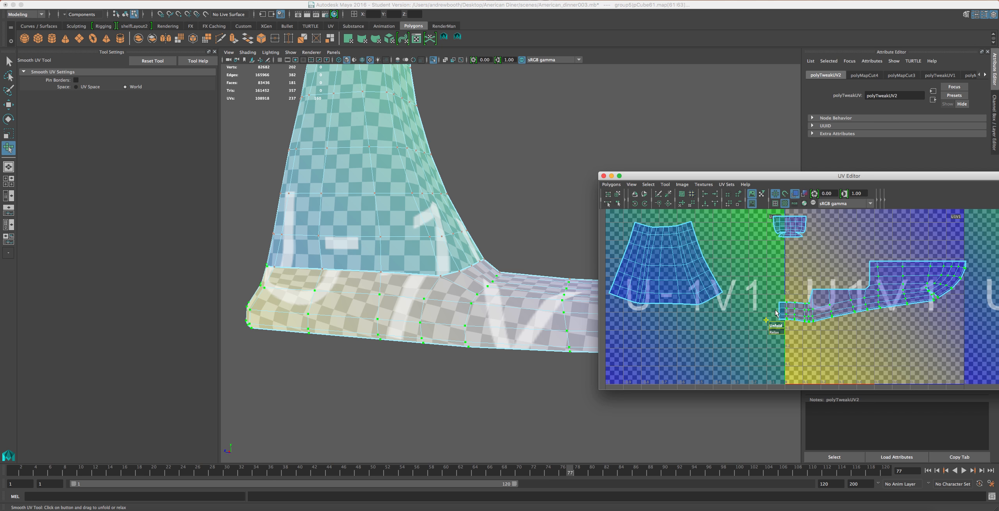
pyautogui.scroll(2, 776, 312)
pyautogui.keyDown('shift'); pyautogui.moveTo(738, 297); pyautogui.dragTo(753, 367); pyautogui.keyUp('shift')
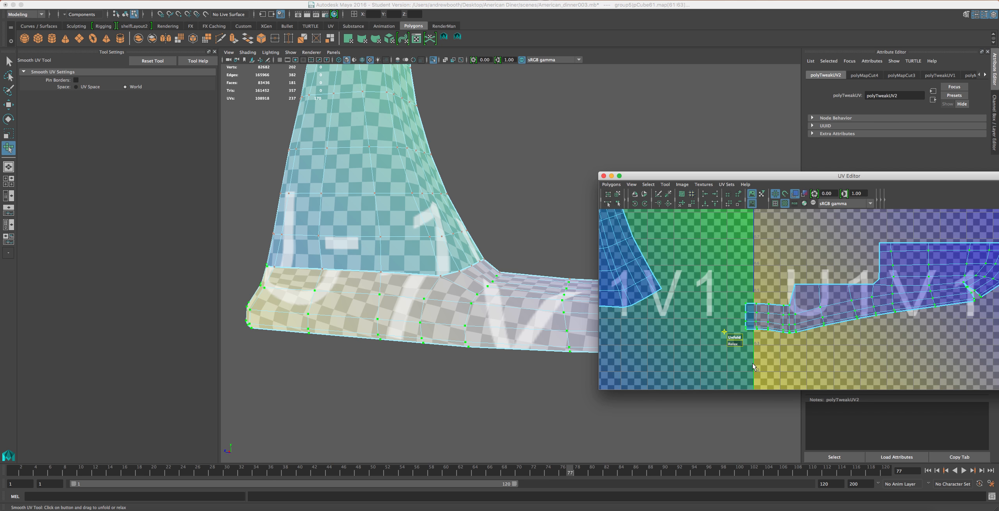
# Unfold and relax the selected UVs to even out the base shell's narrow arm, and check the checker pattern around the base's end.
pyautogui.moveTo(729, 338); pyautogui.dragTo(807, 321)
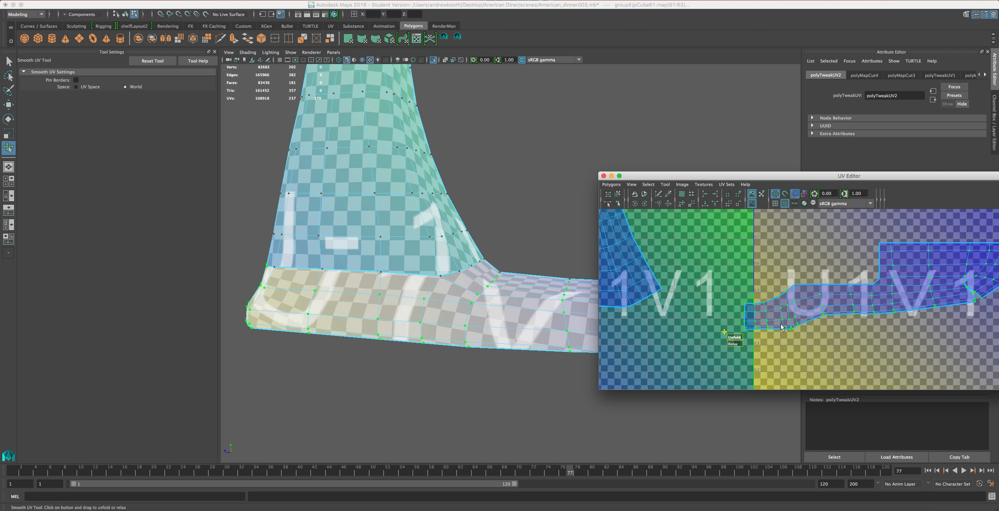
pyautogui.moveTo(736, 345); pyautogui.dragTo(835, 323)
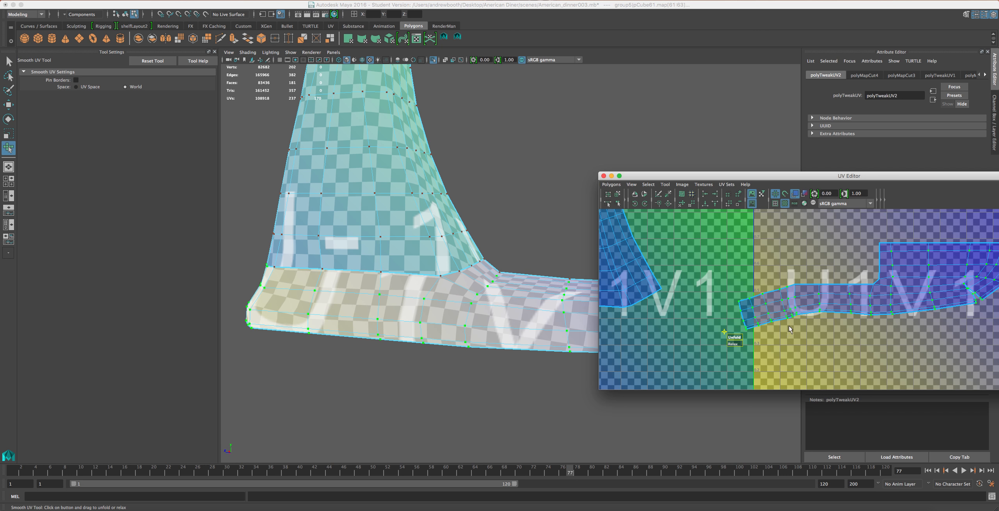
pyautogui.moveTo(738, 336); pyautogui.dragTo(772, 315)
pyautogui.keyDown('alt'); pyautogui.moveTo(359, 314); pyautogui.dragTo(613, 308); pyautogui.keyUp('alt')
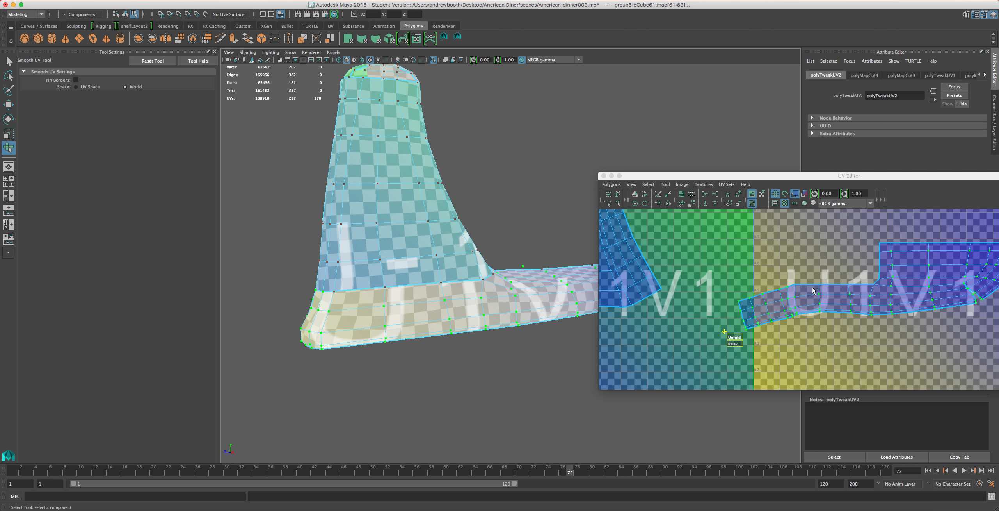
pyautogui.scroll(3, 807, 291)
pyautogui.keyDown('alt'); pyautogui.moveTo(487, 317); pyautogui.dragTo(558, 314); pyautogui.keyUp('alt')
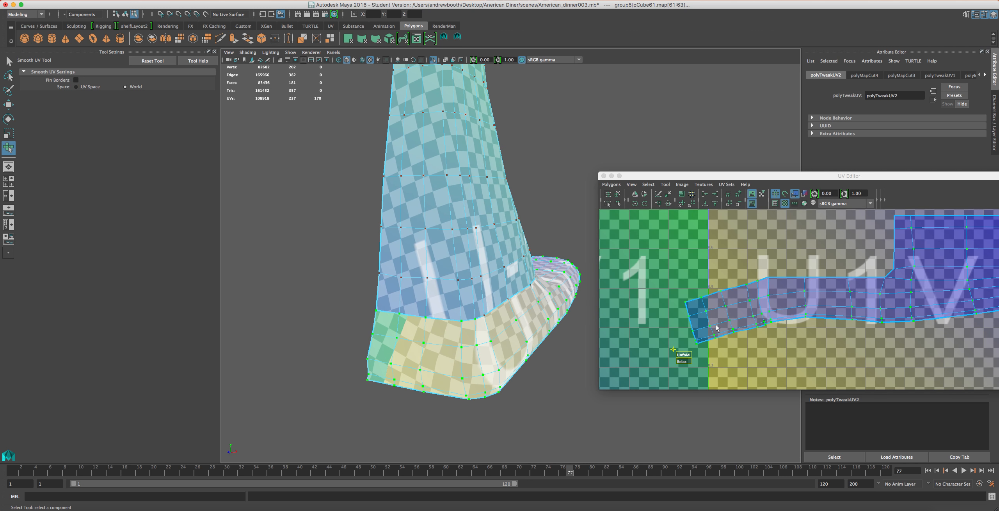
pyautogui.click(681, 356)
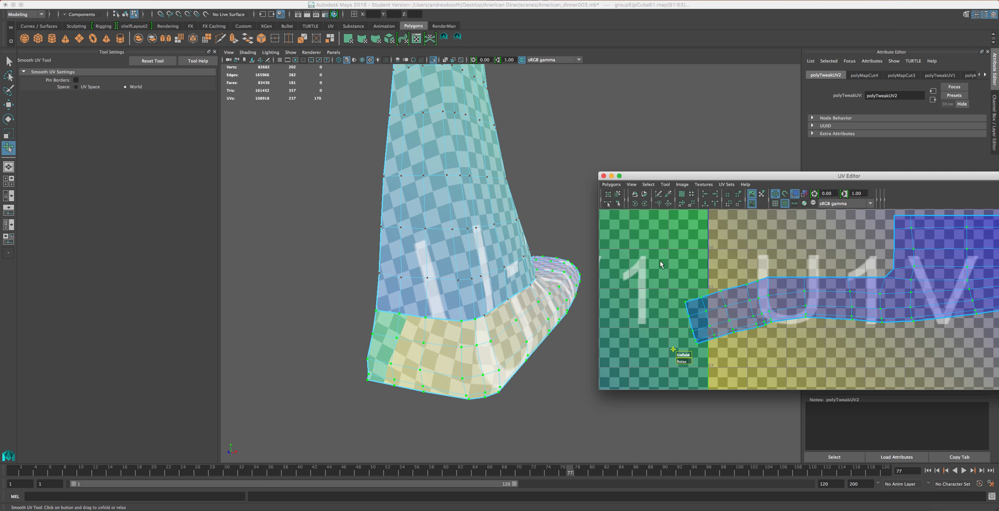
# Select the UVs along the upper borders of the narrow arm's end and align them to their maximum V value.
pyautogui.moveTo(764, 276); pyautogui.dragTo(675, 294)
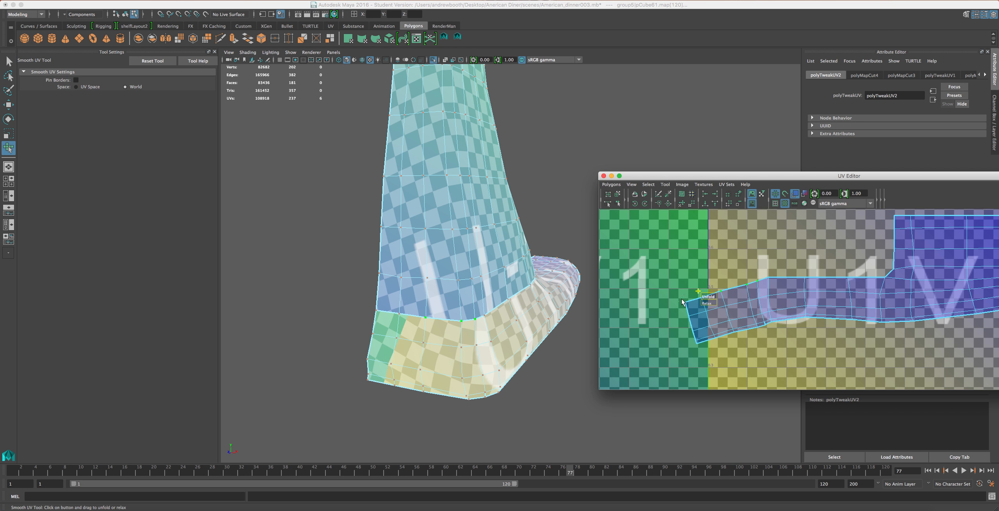
pyautogui.keyDown('shift'); pyautogui.moveTo(683, 296); pyautogui.dragTo(691, 289); pyautogui.keyUp('shift')
pyautogui.keyDown('shift'); pyautogui.moveTo(854, 260); pyautogui.dragTo(765, 287); pyautogui.keyUp('shift')
pyautogui.click(715, 203)
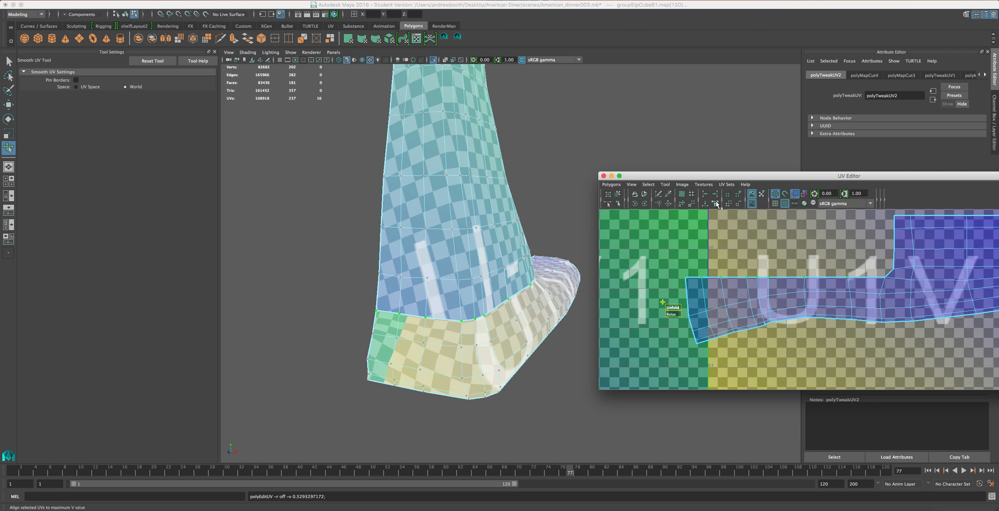
# Select the base shell's UVs outside the straightened upper borders and unfold and relax them.
pyautogui.scroll(-3, 717, 282)
pyautogui.keyDown('shift'); pyautogui.moveTo(871, 283); pyautogui.dragTo(893, 219); pyautogui.keyUp('shift')
pyautogui.keyDown('alt'); pyautogui.moveTo(874, 295); pyautogui.dragTo(738, 305, button='middle'); pyautogui.keyUp('alt')
pyautogui.keyDown('shift'); pyautogui.moveTo(958, 221); pyautogui.dragTo(759, 247); pyautogui.keyUp('shift')
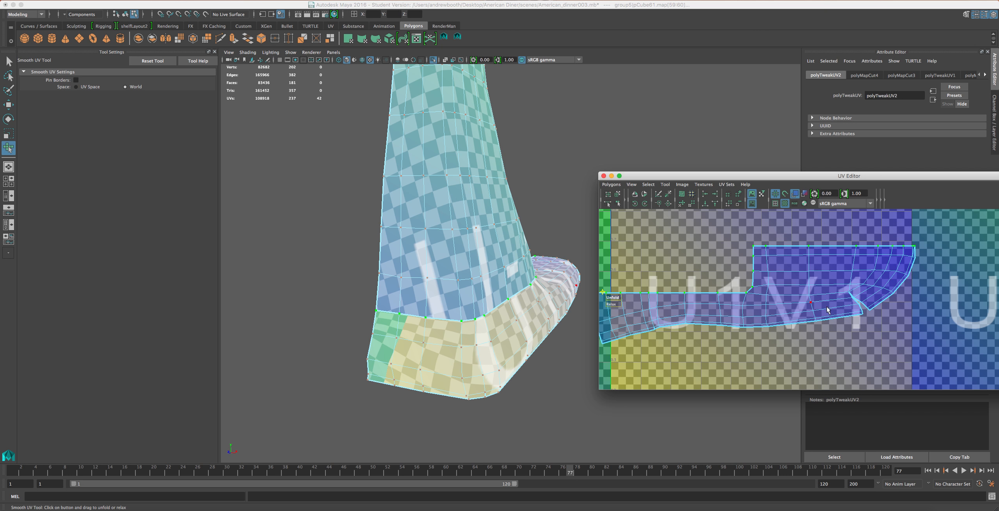
pyautogui.scroll(-2, 839, 312)
pyautogui.keyDown('shift'); pyautogui.moveTo(927, 254); pyautogui.dragTo(673, 381); pyautogui.keyUp('shift')
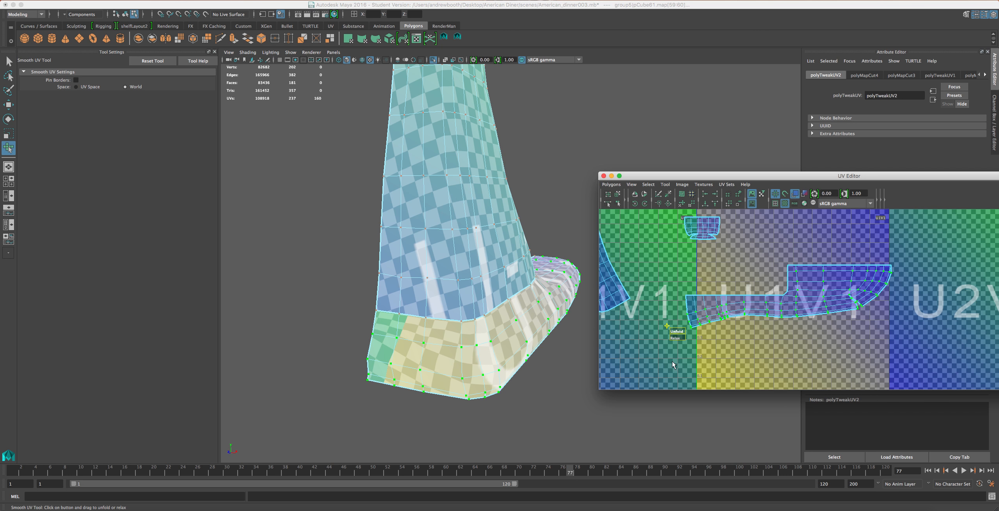
pyautogui.moveTo(683, 330); pyautogui.dragTo(747, 326)
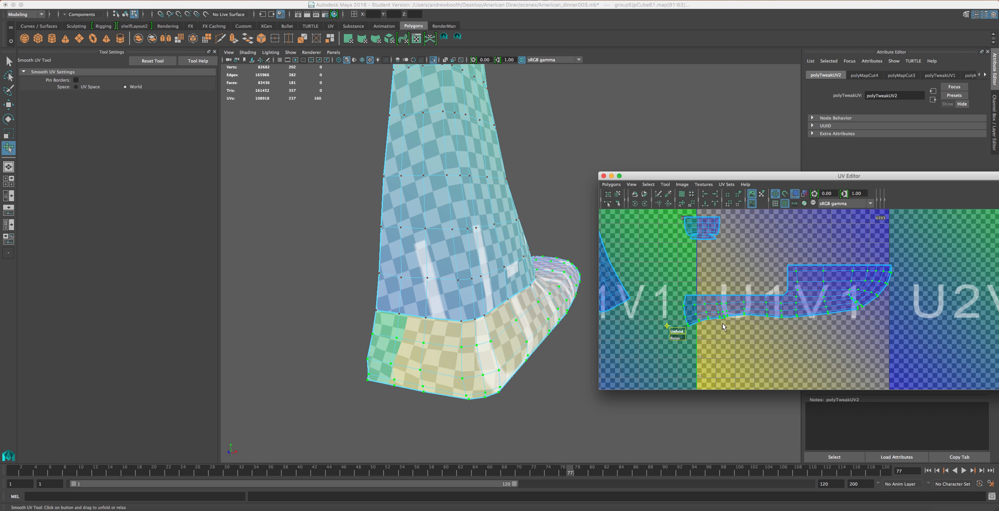
pyautogui.moveTo(679, 338); pyautogui.dragTo(686, 327)
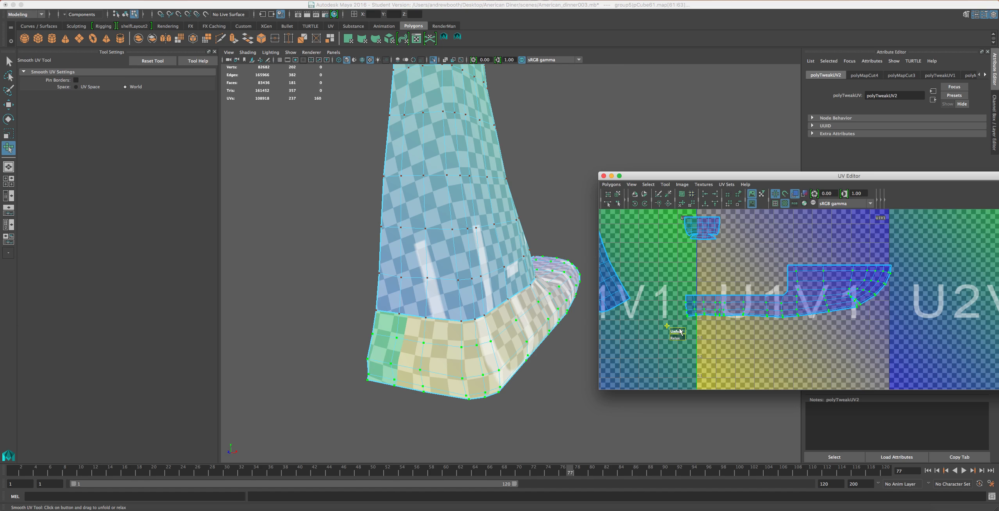
# Examine the checker pattern on the model where the stand meets the base, looking for stretching.
pyautogui.keyDown('alt'); pyautogui.moveTo(768, 328); pyautogui.dragTo(839, 330, button='right'); pyautogui.keyUp('alt')
pyautogui.keyDown('alt'); pyautogui.moveTo(839, 330); pyautogui.dragTo(928, 355, button='middle'); pyautogui.keyUp('alt')
pyautogui.keyDown('alt'); pyautogui.moveTo(578, 349); pyautogui.dragTo(391, 367); pyautogui.keyUp('alt')
pyautogui.scroll(5, 412, 374)
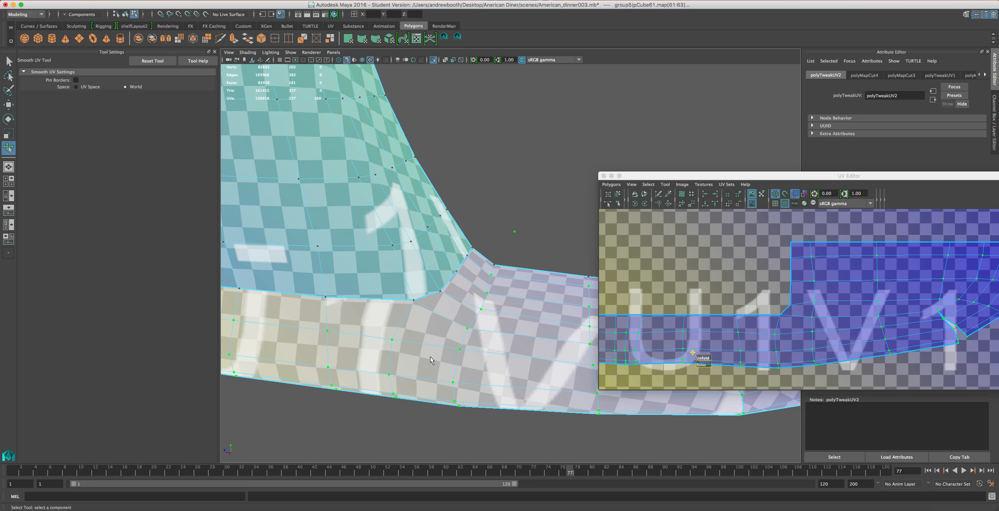
pyautogui.keyDown('alt'); pyautogui.moveTo(435, 355); pyautogui.dragTo(449, 335); pyautogui.keyUp('alt')
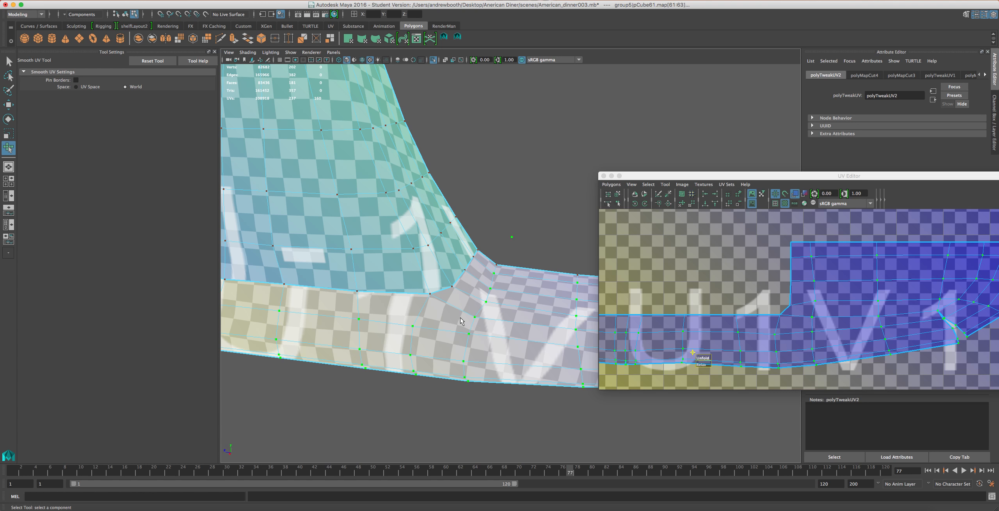
pyautogui.keyDown('alt'); pyautogui.moveTo(463, 330); pyautogui.dragTo(426, 347, button='middle'); pyautogui.keyUp('alt')
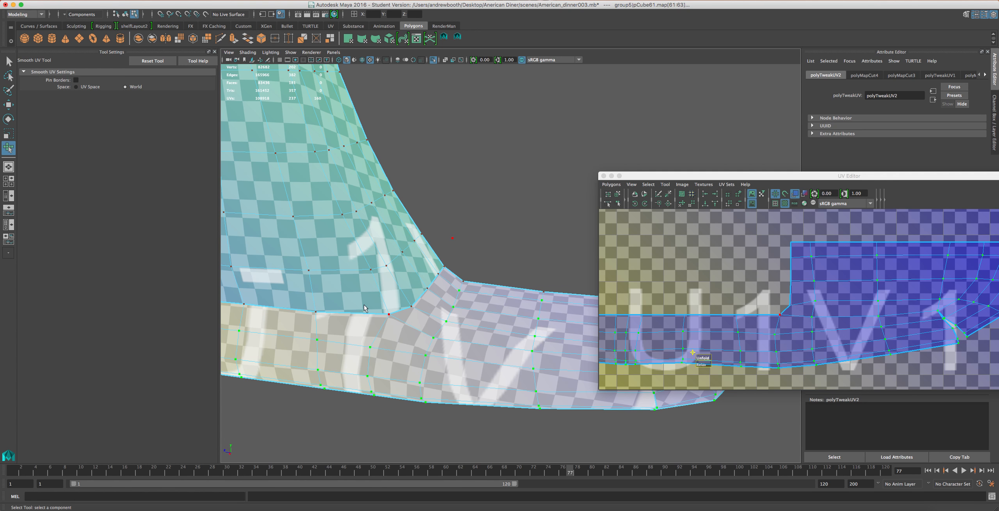
pyautogui.scroll(-3, 428, 349)
pyautogui.keyDown('alt'); pyautogui.moveTo(490, 341); pyautogui.dragTo(413, 359, button='middle'); pyautogui.keyUp('alt')
pyautogui.keyDown('alt'); pyautogui.moveTo(510, 348); pyautogui.dragTo(512, 351); pyautogui.keyUp('alt')
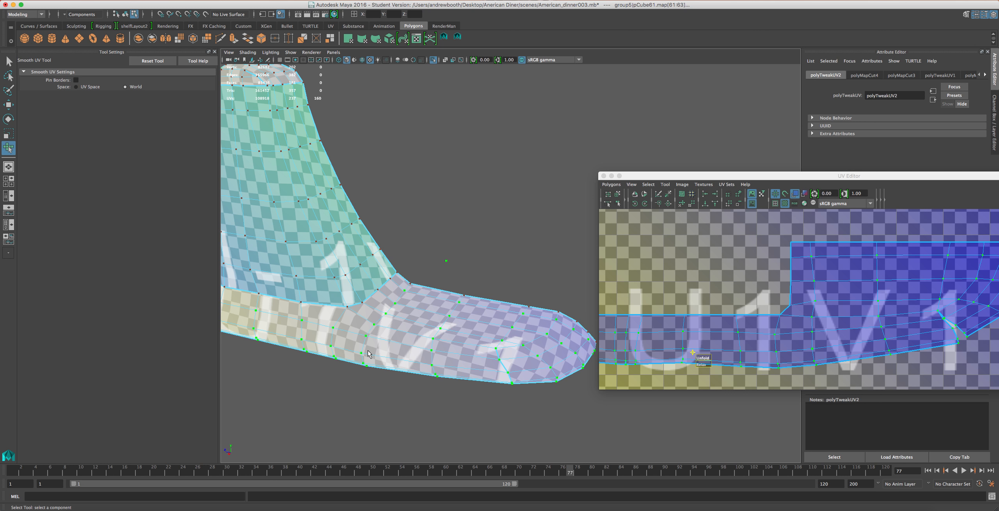
# Inspect the checker pattern around the base's rounded front end from several angles.
pyautogui.keyDown('alt'); pyautogui.moveTo(430, 391); pyautogui.dragTo(372, 411); pyautogui.keyUp('alt')
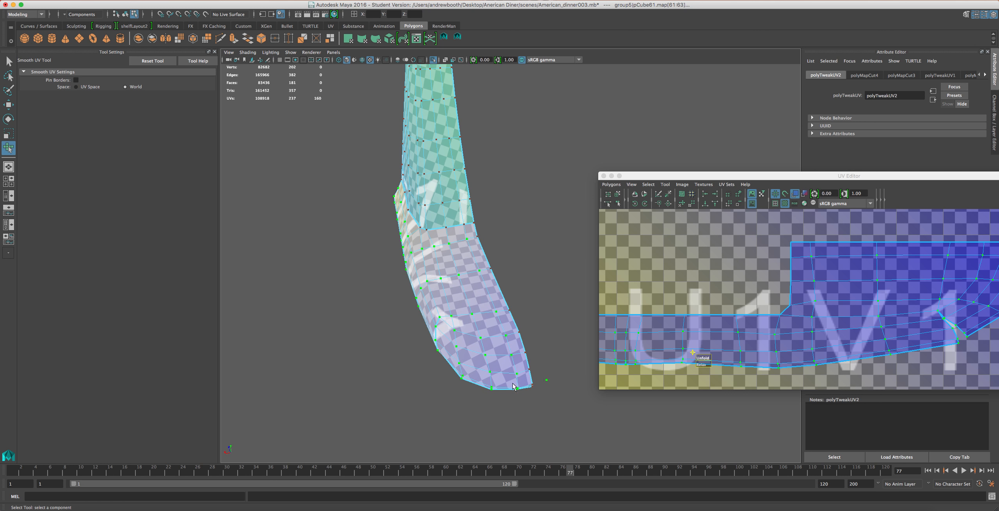
pyautogui.scroll(3, 510, 365)
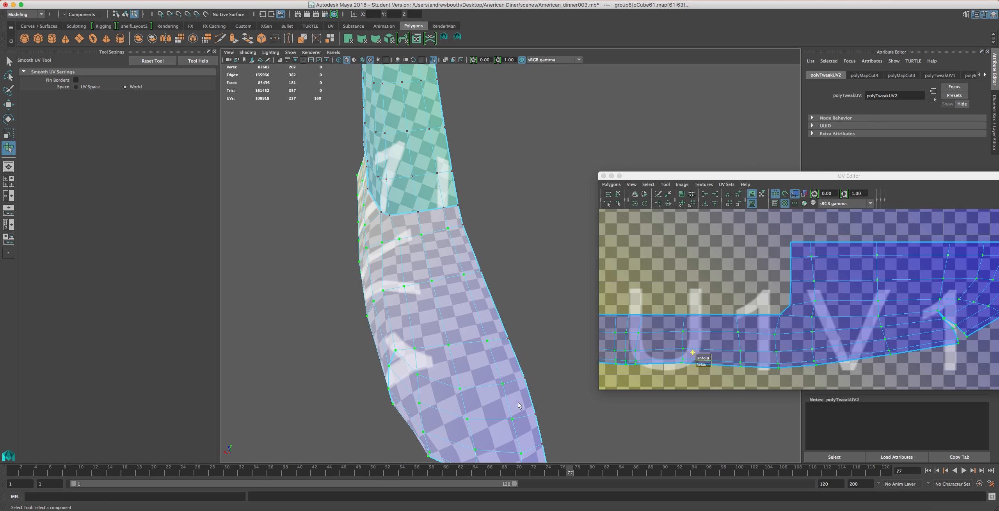
pyautogui.keyDown('alt'); pyautogui.moveTo(452, 350); pyautogui.dragTo(389, 333); pyautogui.keyUp('alt')
pyautogui.scroll(-3, 684, 338)
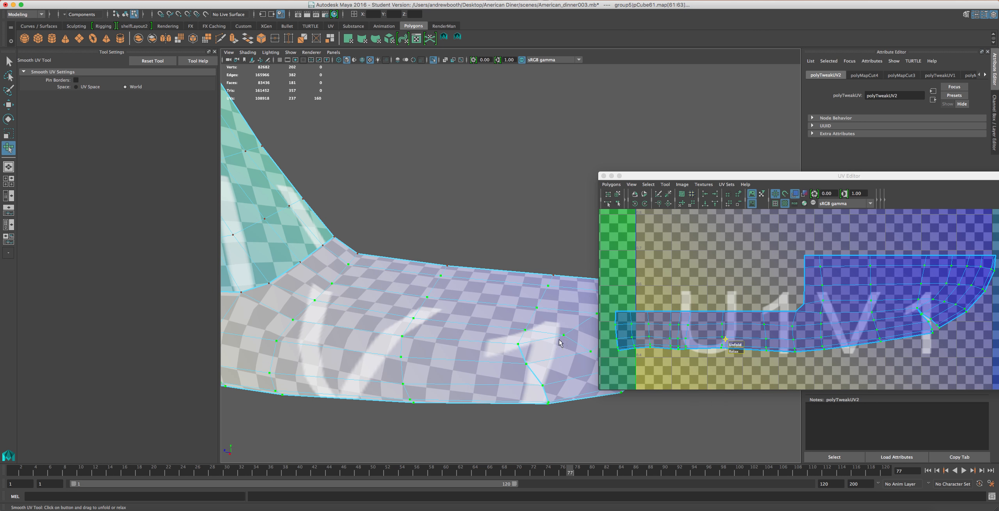
pyautogui.keyDown('alt'); pyautogui.moveTo(511, 344); pyautogui.dragTo(396, 347, button='middle'); pyautogui.keyUp('alt')
pyautogui.keyDown('alt'); pyautogui.moveTo(502, 332); pyautogui.dragTo(464, 339); pyautogui.keyUp('alt')
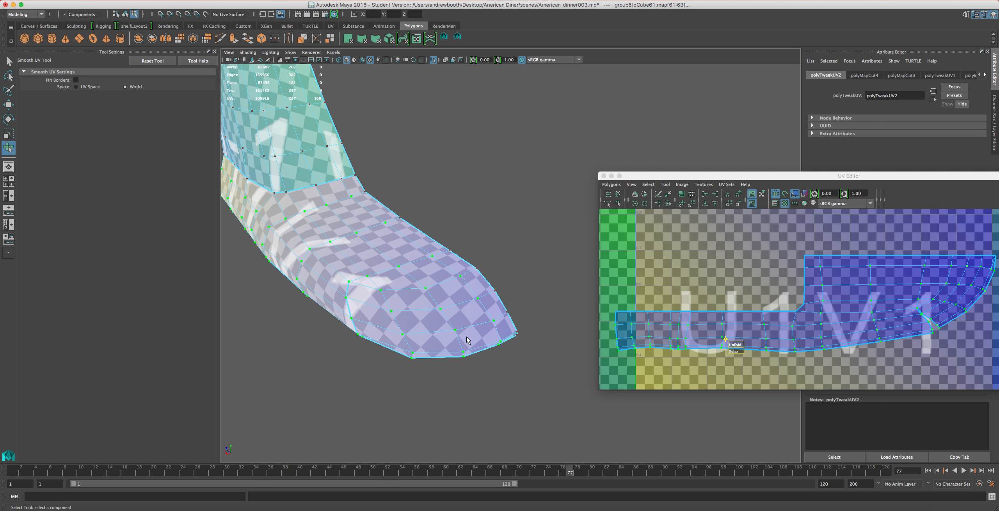
pyautogui.keyDown('alt'); pyautogui.moveTo(356, 267); pyautogui.dragTo(443, 291); pyautogui.keyUp('alt')
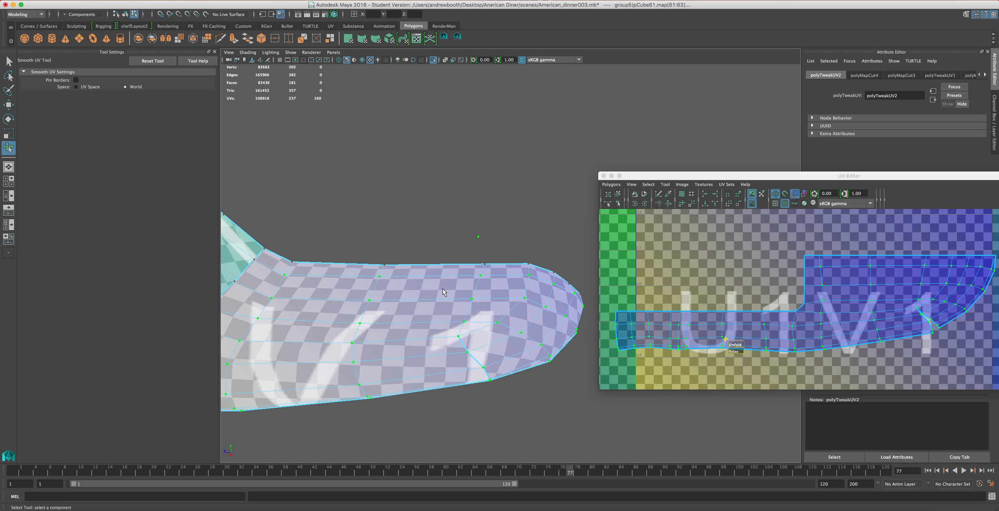
pyautogui.keyDown('alt'); pyautogui.moveTo(422, 326); pyautogui.dragTo(469, 330, button='middle'); pyautogui.keyUp('alt')
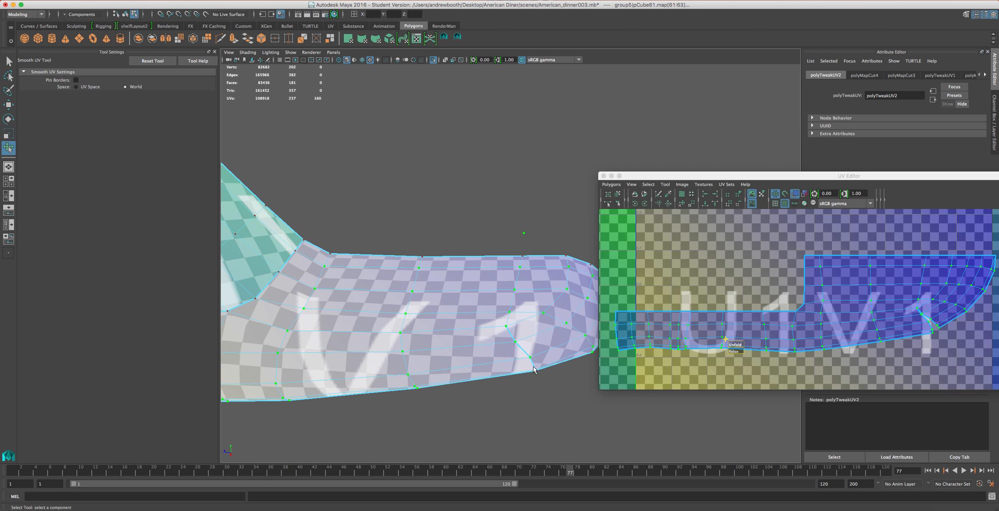
# Smooth the UVs around the base shell's inner corner and its adjoining short vertical border with the Smooth UV tool.
pyautogui.scroll(-4, 504, 367)
pyautogui.keyDown('alt'); pyautogui.moveTo(469, 366); pyautogui.dragTo(565, 377, button='middle'); pyautogui.keyUp('alt')
pyautogui.scroll(1, 566, 377)
pyautogui.keyDown('alt'); pyautogui.moveTo(436, 327); pyautogui.dragTo(346, 285); pyautogui.keyUp('alt')
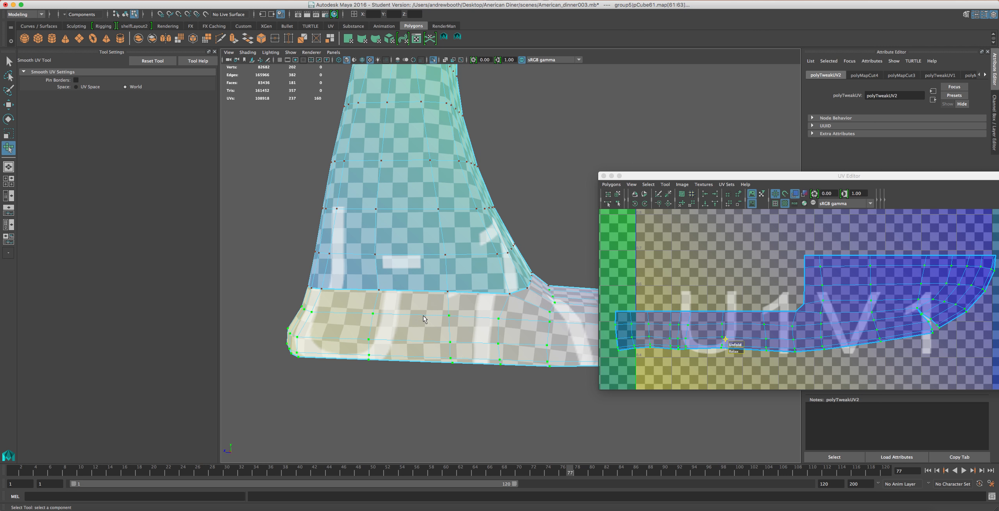
pyautogui.scroll(6, 424, 317)
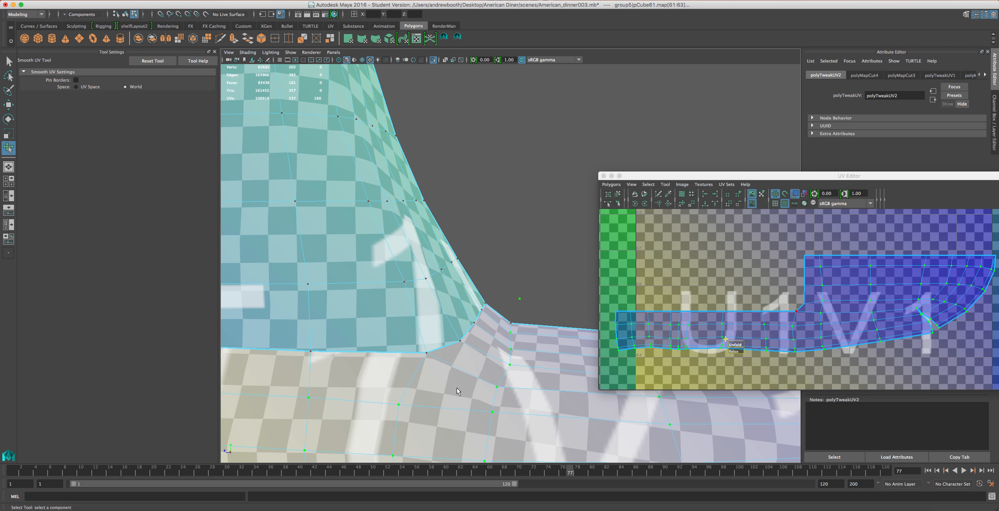
pyautogui.keyDown('alt'); pyautogui.moveTo(764, 322); pyautogui.dragTo(747, 333, button='middle'); pyautogui.keyUp('alt')
pyautogui.moveTo(757, 323); pyautogui.dragTo(810, 306)
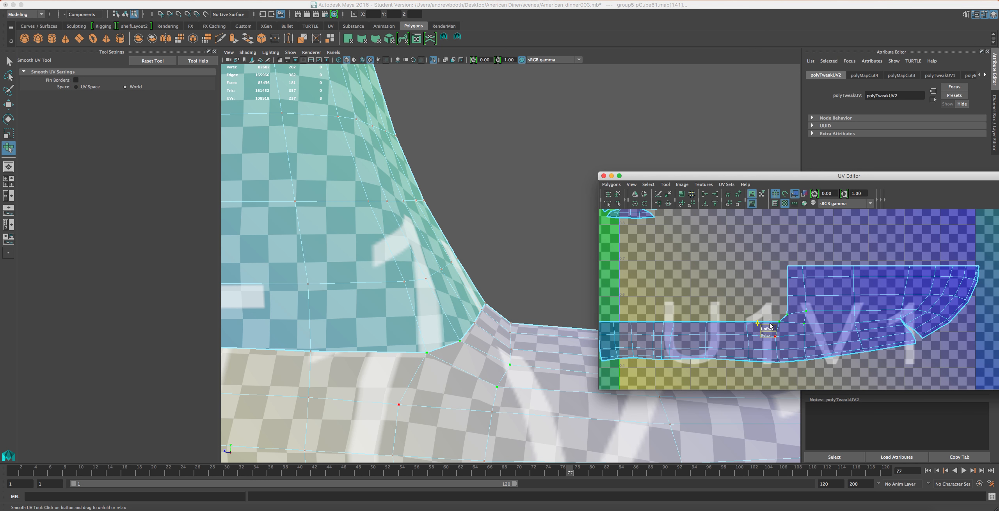
pyautogui.moveTo(767, 328); pyautogui.dragTo(766, 328)
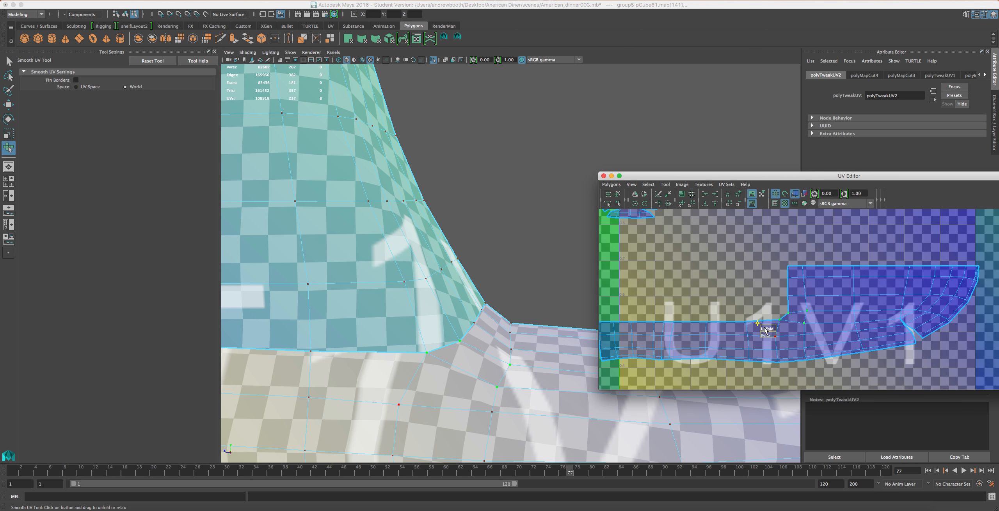
pyautogui.moveTo(898, 295); pyautogui.dragTo(766, 328)
pyautogui.moveTo(772, 257); pyautogui.dragTo(862, 302)
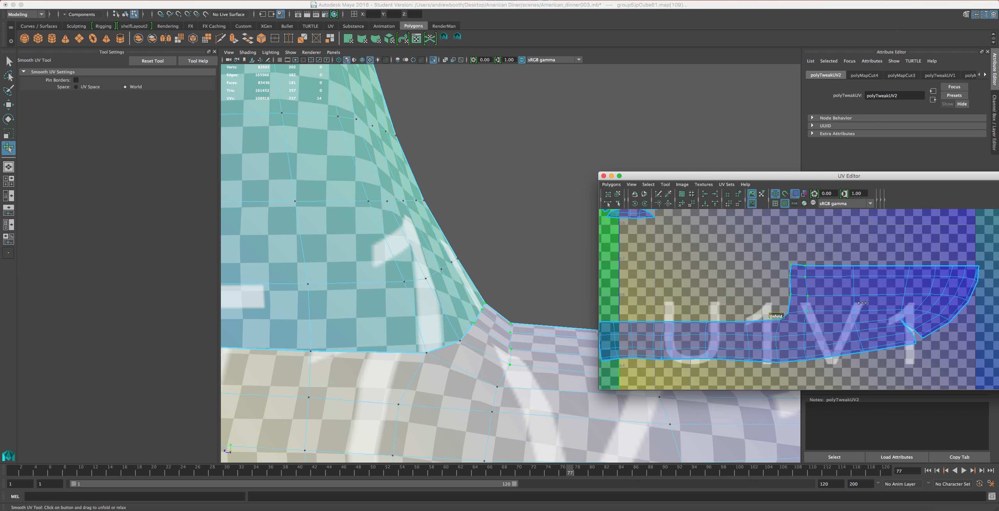
# Select the UVs along the upper border of the base shell's wide end and align them to their maximum V value.
pyautogui.keyDown('alt'); pyautogui.moveTo(457, 357); pyautogui.dragTo(558, 315); pyautogui.keyUp('alt')
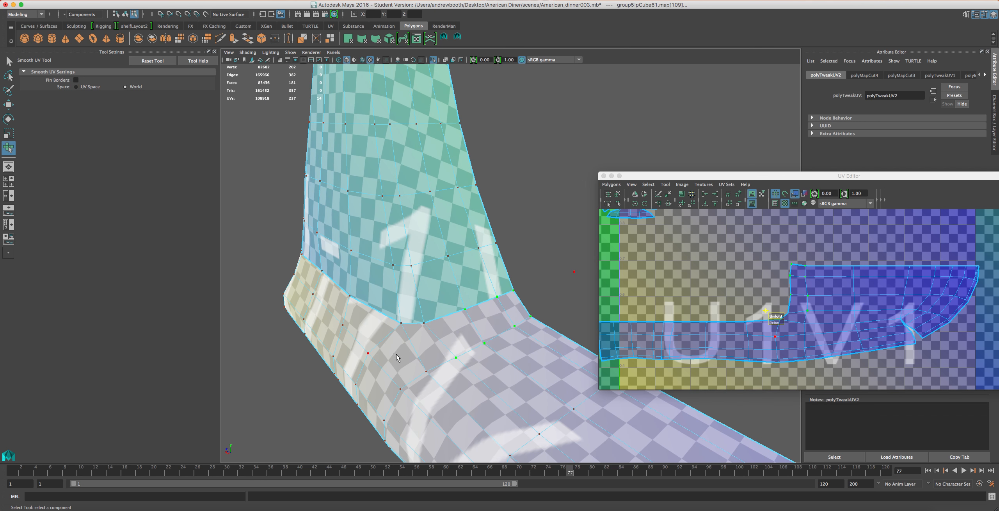
pyautogui.keyDown('alt'); pyautogui.moveTo(396, 354); pyautogui.dragTo(351, 360, button='middle'); pyautogui.keyUp('alt')
pyautogui.moveTo(990, 253); pyautogui.dragTo(754, 268)
pyautogui.click(718, 203)
# Select all of the base shell's UVs, borders included, and unfold and relax them together.
pyautogui.keyDown('alt'); pyautogui.moveTo(820, 297); pyautogui.dragTo(787, 308, button='middle'); pyautogui.keyUp('alt')
pyautogui.keyDown('alt'); pyautogui.moveTo(787, 308); pyautogui.dragTo(727, 323, button='right'); pyautogui.keyUp('alt')
pyautogui.keyDown('alt'); pyautogui.moveTo(936, 324); pyautogui.dragTo(947, 299, button='middle'); pyautogui.keyUp('alt')
pyautogui.moveTo(990, 251); pyautogui.dragTo(718, 357)
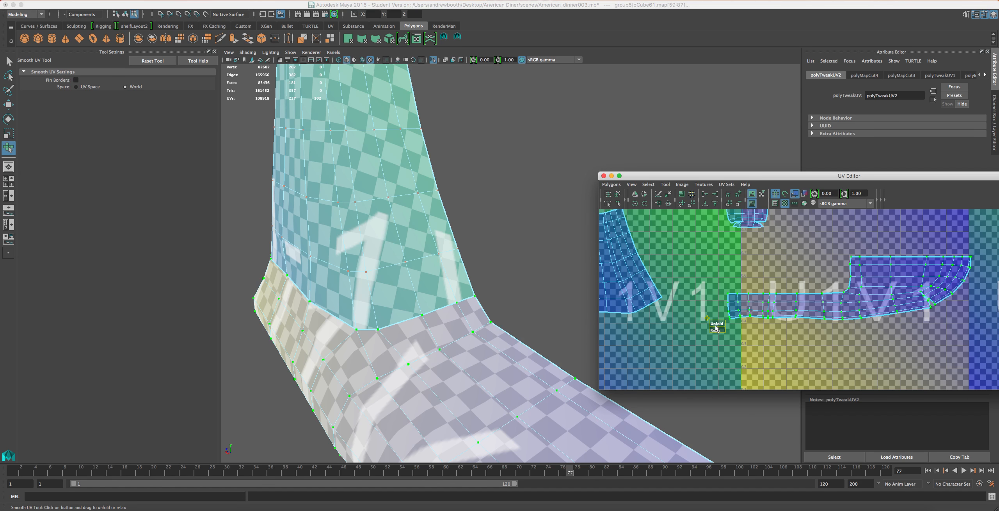
pyautogui.moveTo(717, 324); pyautogui.dragTo(882, 290)
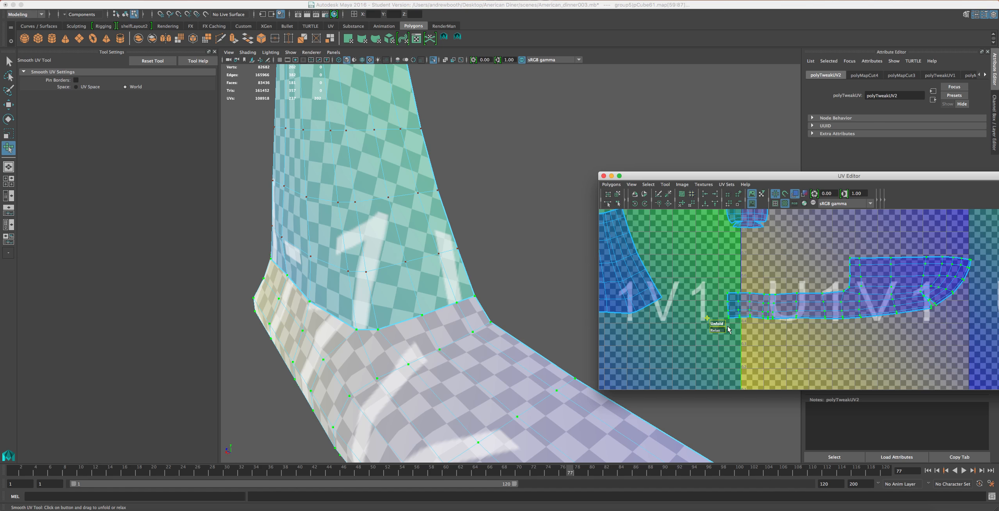
pyautogui.moveTo(720, 333); pyautogui.dragTo(882, 278)
pyautogui.moveTo(714, 324); pyautogui.dragTo(712, 324)
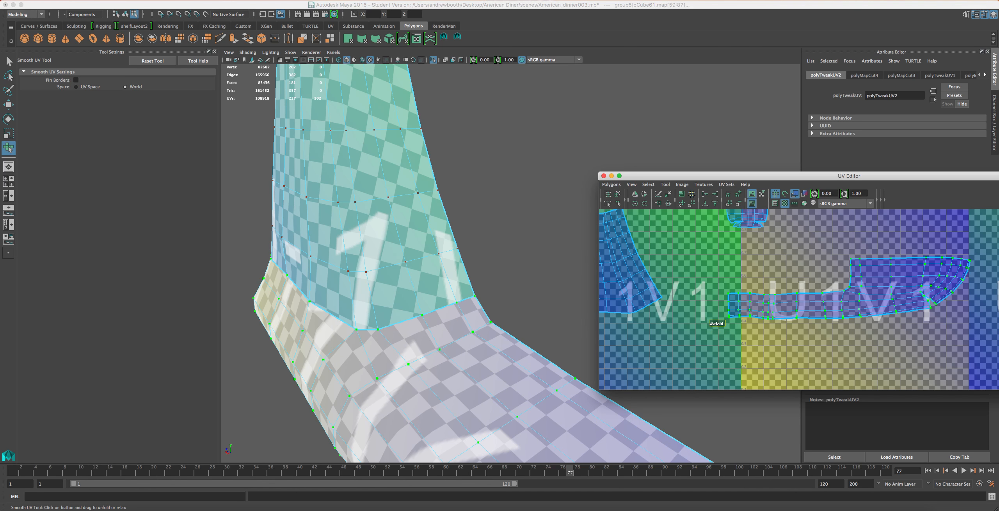
pyautogui.moveTo(784, 319); pyautogui.dragTo(784, 318)
# Align the UVs along the wide end's upper border and the narrow arm's upper border, each to its own maximum V value.
pyautogui.scroll(1, 850, 297)
pyautogui.keyDown('alt'); pyautogui.moveTo(562, 404); pyautogui.dragTo(384, 230, button='middle'); pyautogui.keyUp('alt')
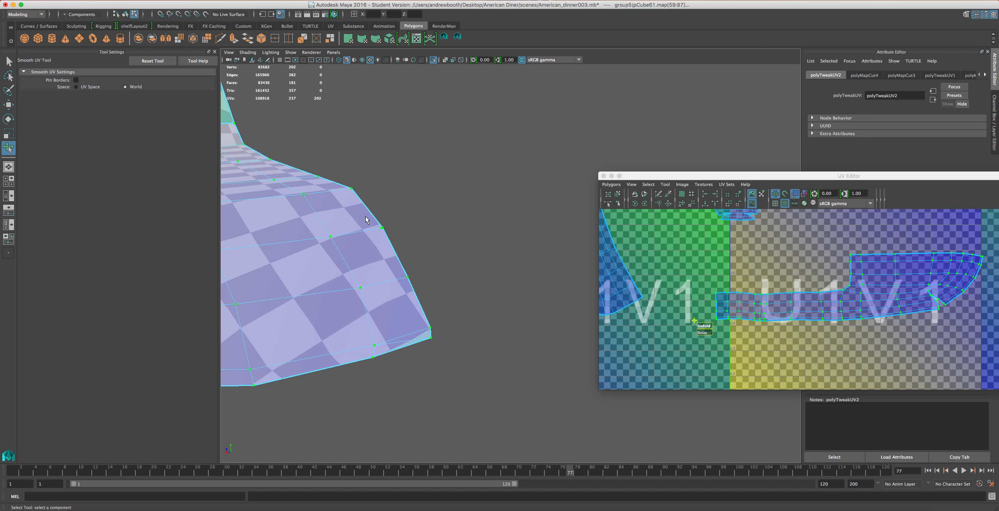
pyautogui.keyDown('alt'); pyautogui.moveTo(364, 222); pyautogui.dragTo(349, 277, button='middle'); pyautogui.keyUp('alt')
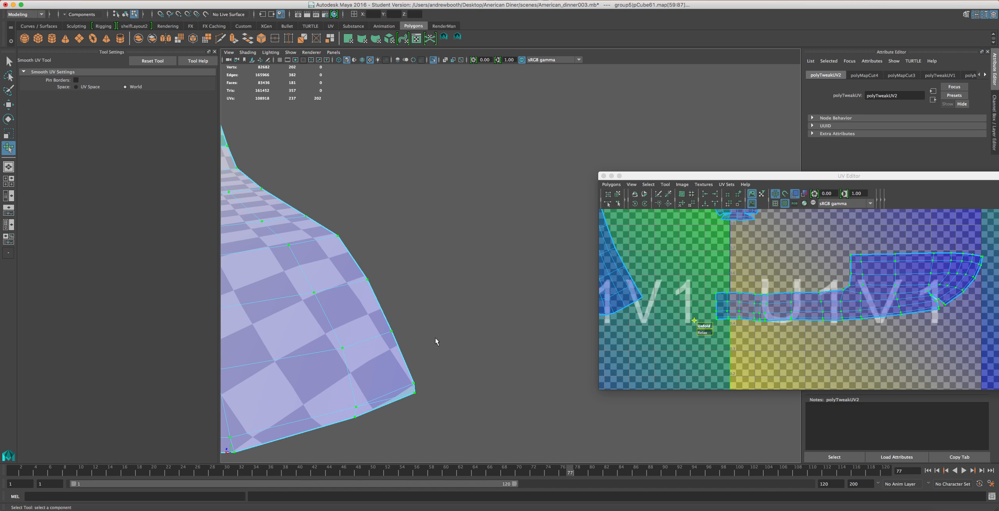
pyautogui.scroll(-3, 726, 289)
pyautogui.moveTo(912, 290); pyautogui.dragTo(710, 316)
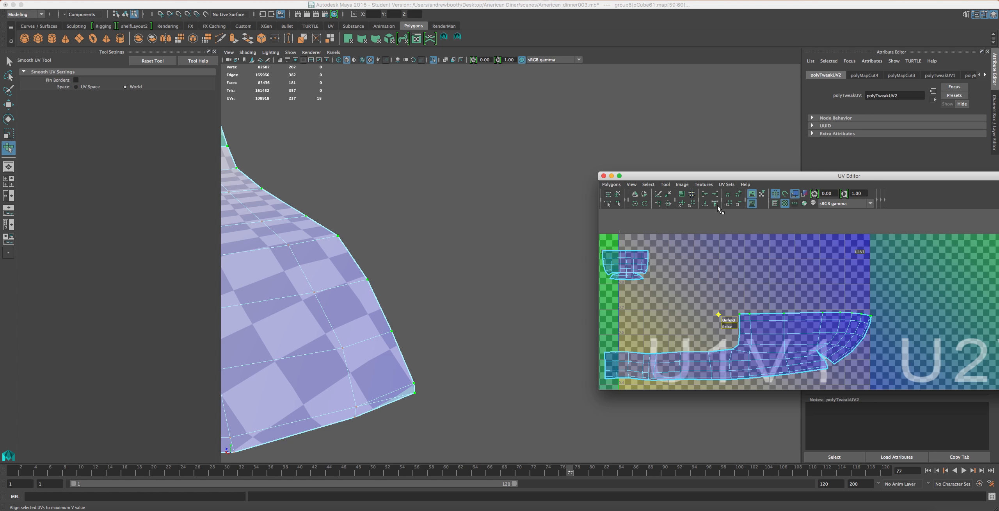
pyautogui.keyDown('alt'); pyautogui.moveTo(720, 363); pyautogui.dragTo(821, 327, button='middle'); pyautogui.keyUp('alt')
pyautogui.moveTo(694, 300); pyautogui.dragTo(821, 318)
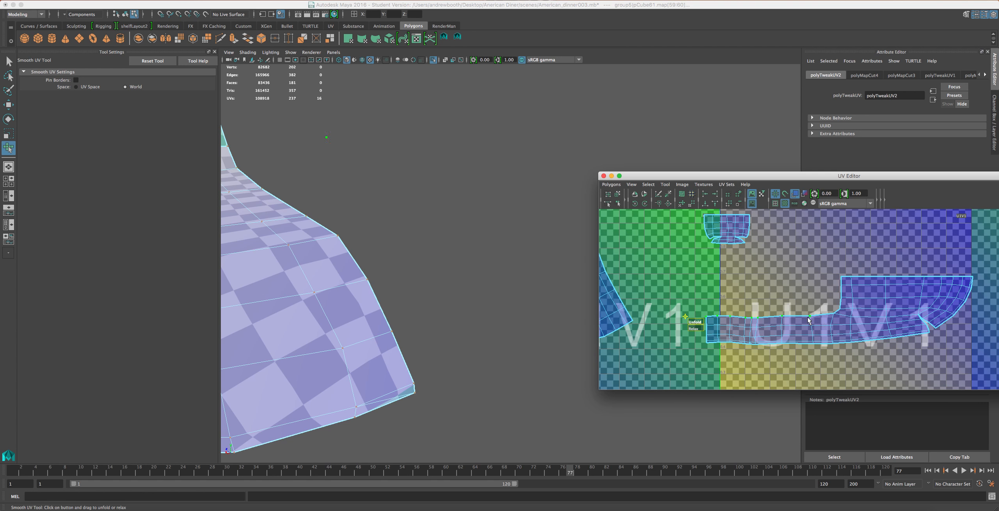
pyautogui.click(715, 204)
# Select the UVs along the narrow arm's end border and align them to their minimum U value.
pyautogui.scroll(-2, 768, 322)
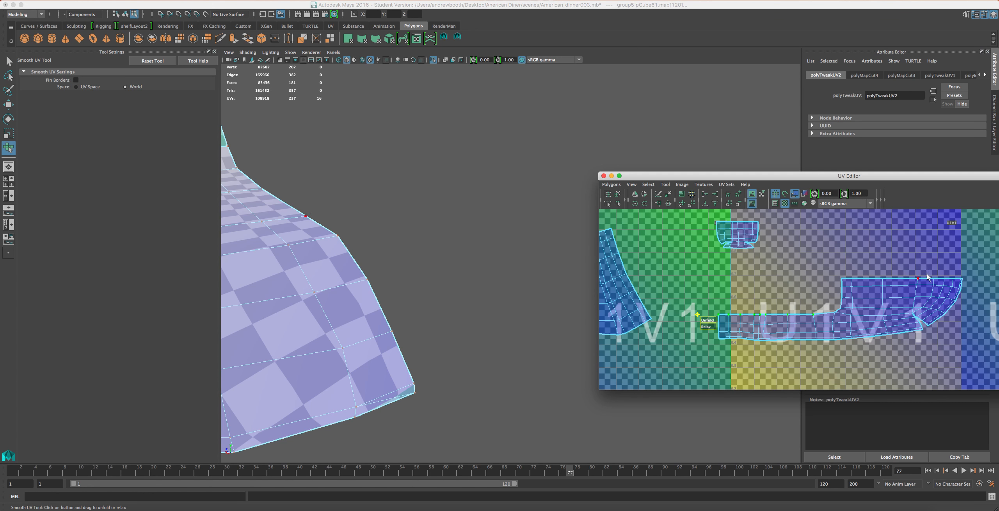
pyautogui.keyDown('shift'); pyautogui.moveTo(973, 259); pyautogui.dragTo(806, 290); pyautogui.keyUp('shift')
pyautogui.moveTo(675, 293); pyautogui.dragTo(728, 354)
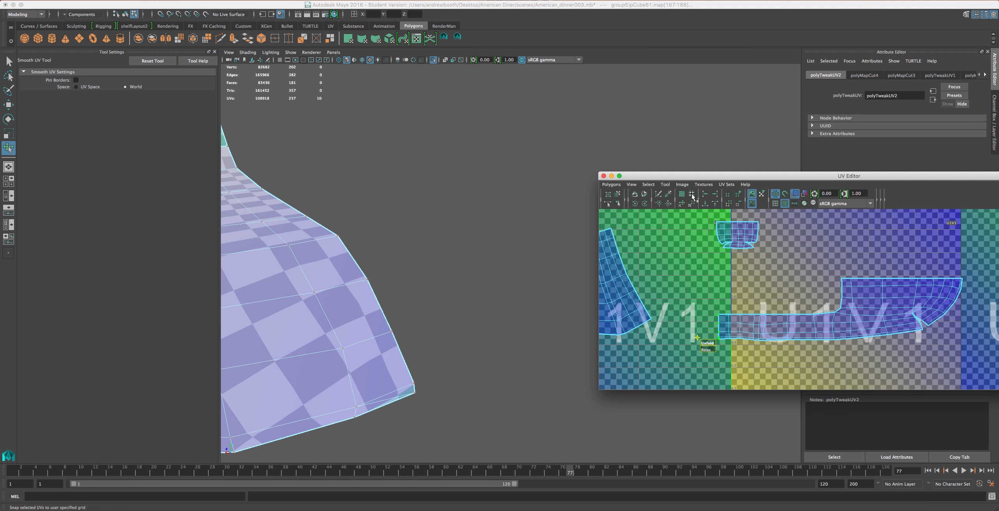
pyautogui.click(705, 194)
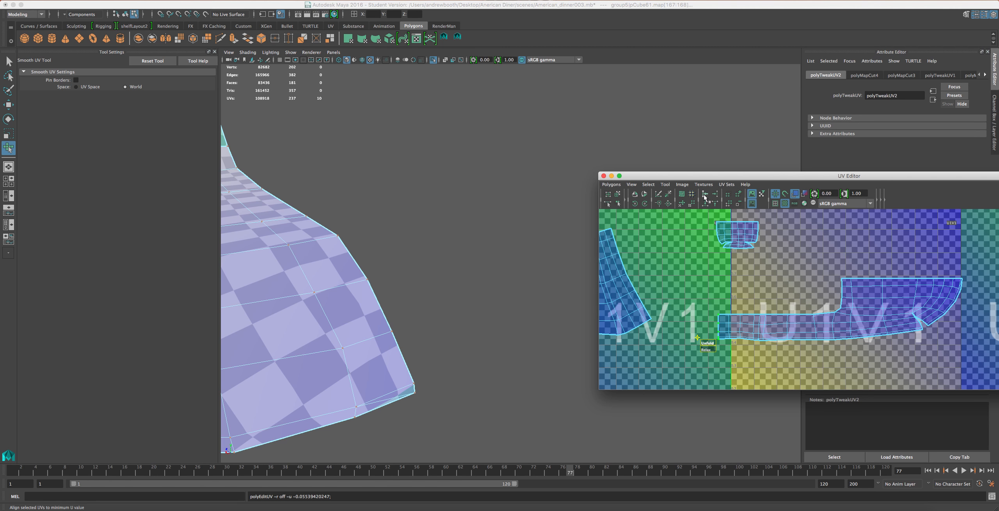
# Select the base shell's UVs, leaving out the straightened upper and end borders, and unfold them.
pyautogui.moveTo(847, 267); pyautogui.dragTo(727, 319)
pyautogui.moveTo(975, 267); pyautogui.dragTo(848, 280)
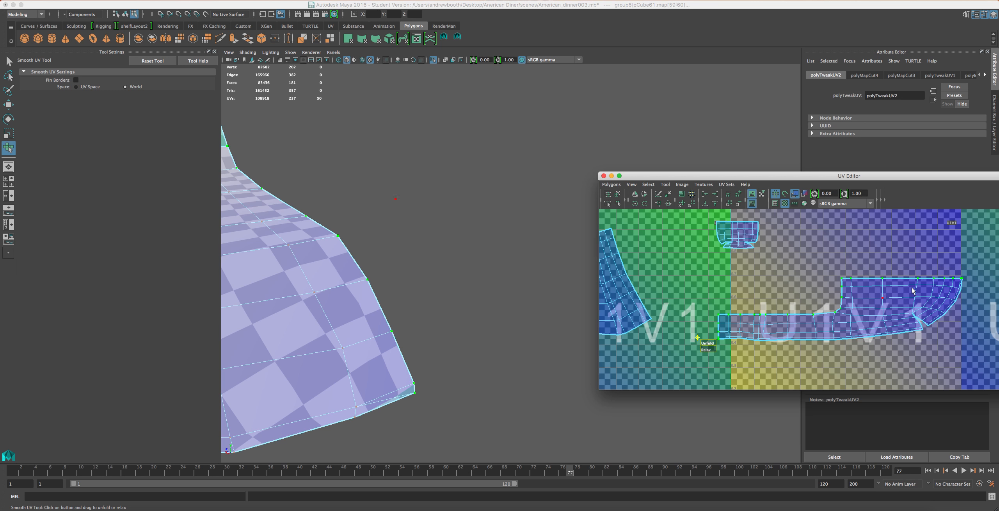
pyautogui.keyDown('shift'); pyautogui.moveTo(978, 252); pyautogui.dragTo(682, 384); pyautogui.keyUp('shift')
pyautogui.scroll(3, 748, 323)
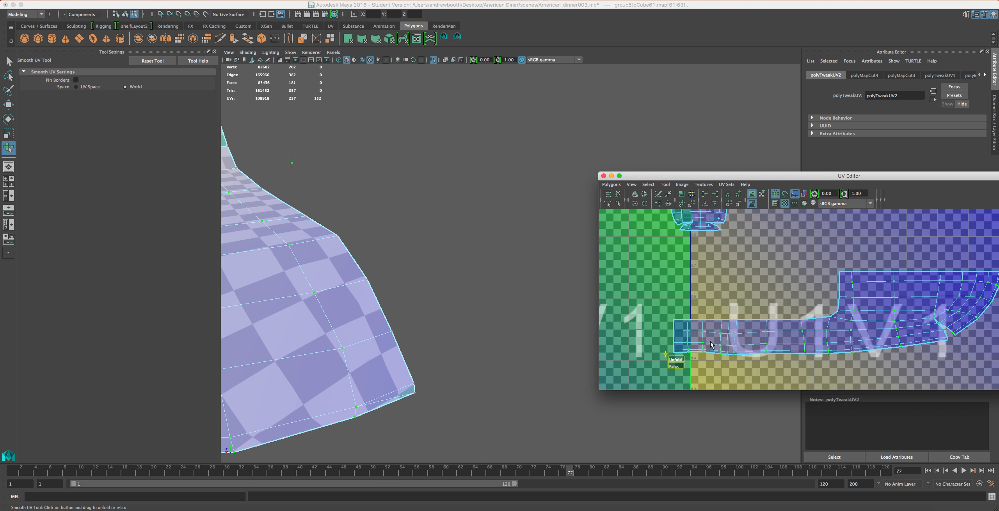
pyautogui.moveTo(677, 362); pyautogui.dragTo(692, 359)
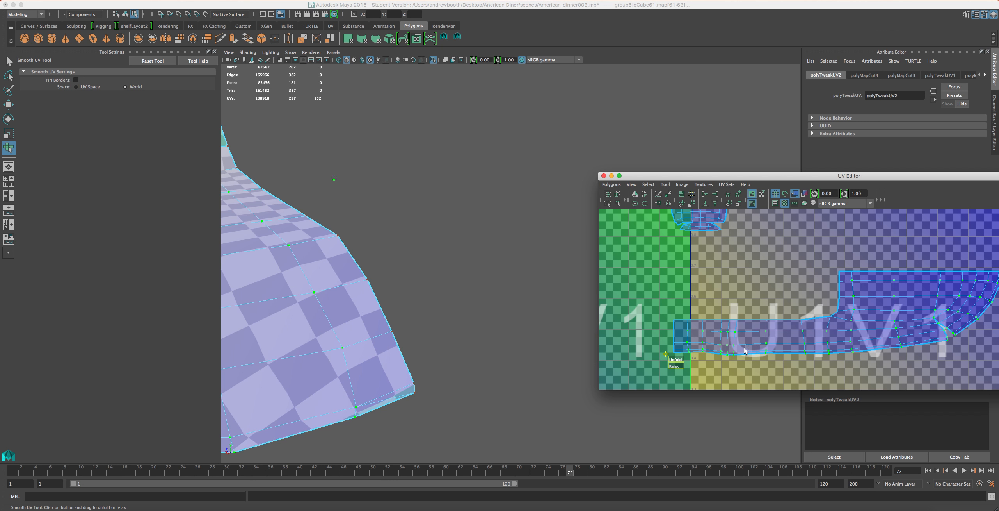
# Examine the checker pattern on the base around its wide end and narrow arm for remaining distortion.
pyautogui.keyDown('alt'); pyautogui.moveTo(296, 379); pyautogui.dragTo(467, 337); pyautogui.keyUp('alt')
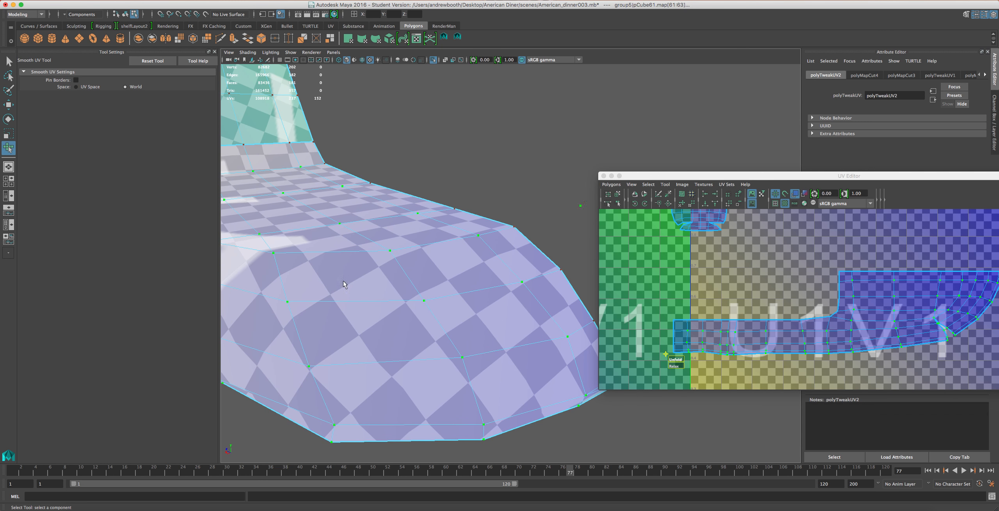
pyautogui.click(884, 323)
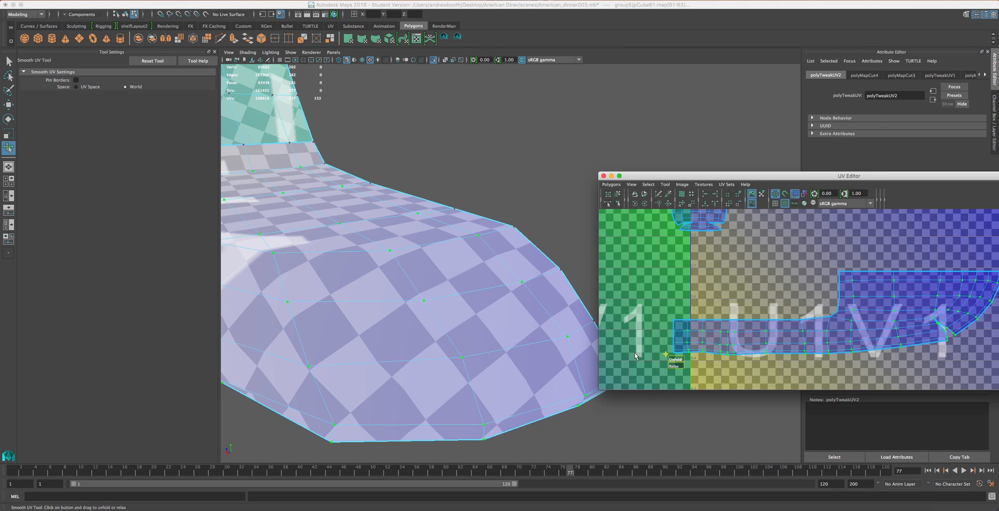
pyautogui.scroll(3, 731, 353)
pyautogui.scroll(-3, 731, 352)
pyautogui.keyDown('alt'); pyautogui.moveTo(712, 325); pyautogui.dragTo(836, 310, button='middle'); pyautogui.keyUp('alt')
pyautogui.keyDown('alt'); pyautogui.moveTo(386, 287); pyautogui.dragTo(445, 320); pyautogui.keyUp('alt')
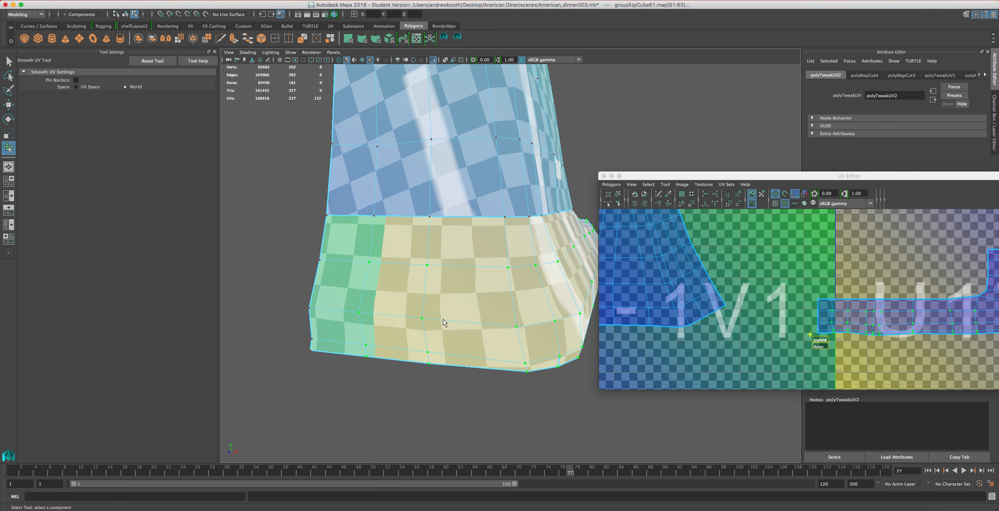
# Select the lower UVs near the narrow arm's end border and nudge them slightly down in V to even out the lower edge.
pyautogui.scroll(5, 740, 348)
pyautogui.click(820, 346)
pyautogui.keyDown('alt'); pyautogui.moveTo(820, 345); pyautogui.dragTo(802, 295, button='middle'); pyautogui.keyUp('alt')
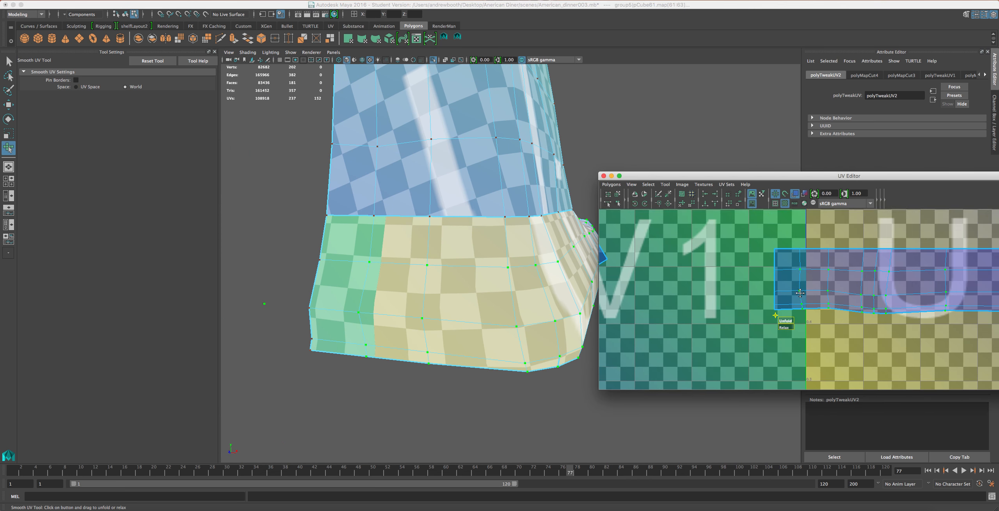
pyautogui.scroll(3, 825, 296)
pyautogui.scroll(2, 852, 310)
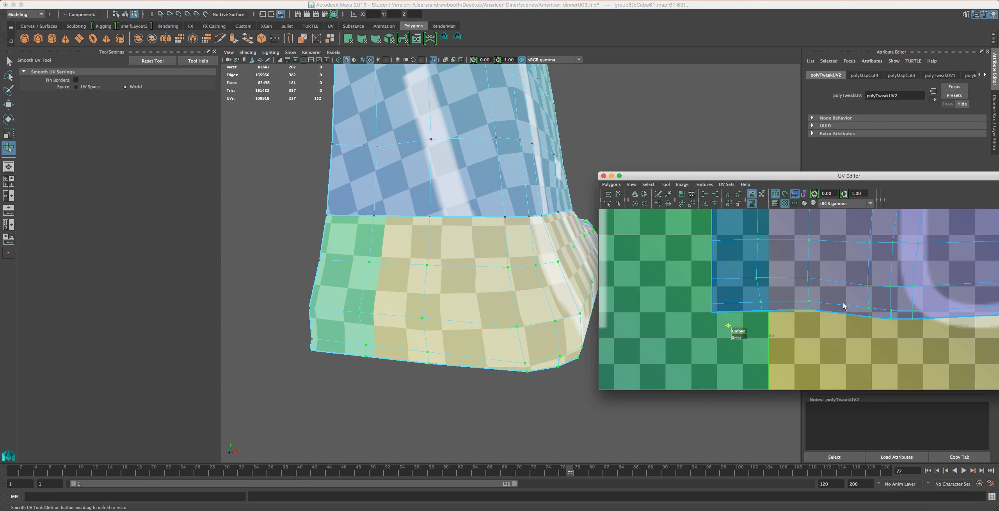
pyautogui.moveTo(844, 270); pyautogui.dragTo(683, 335)
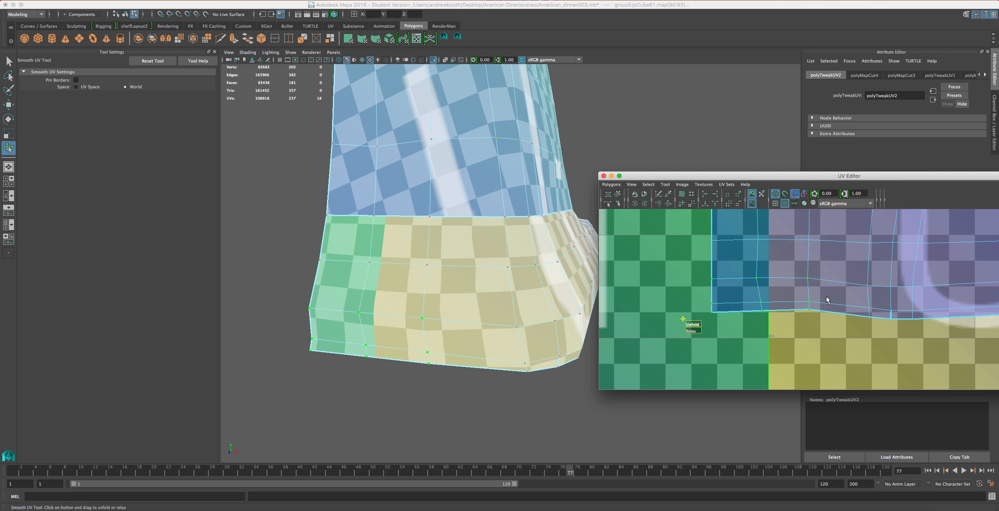
pyautogui.moveTo(870, 309); pyautogui.dragTo(848, 317)
pyautogui.press('w')
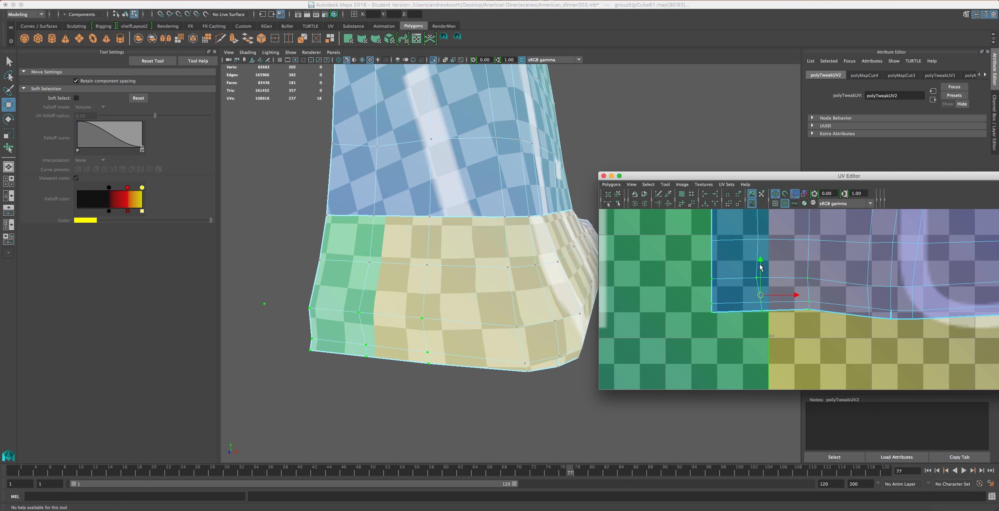
pyautogui.moveTo(760, 265); pyautogui.dragTo(760, 270)
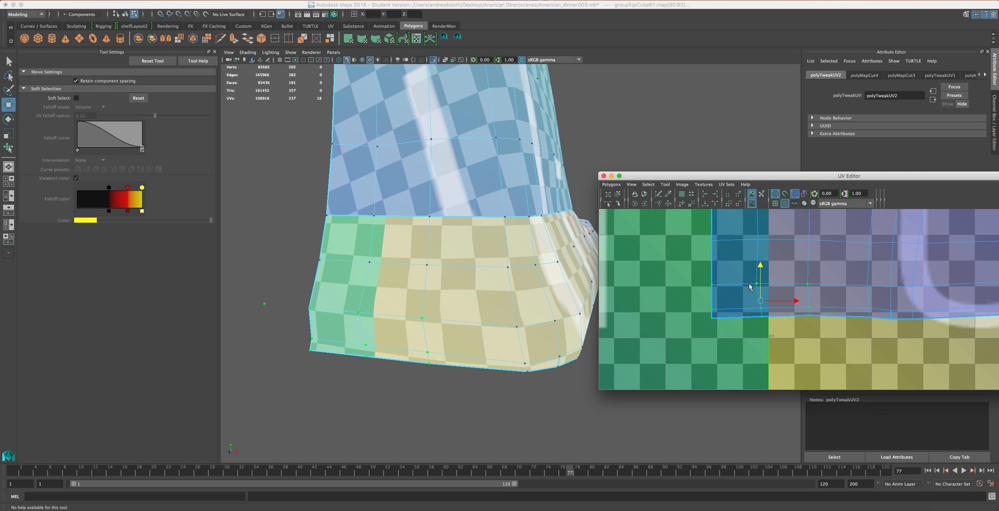
pyautogui.moveTo(727, 328)
pyautogui.mouseDown()
pyautogui.moveTo(693, 301)
pyautogui.moveTo(712, 278)
pyautogui.moveTo(710, 296)
pyautogui.moveTo(736, 331)
pyautogui.mouseUp()
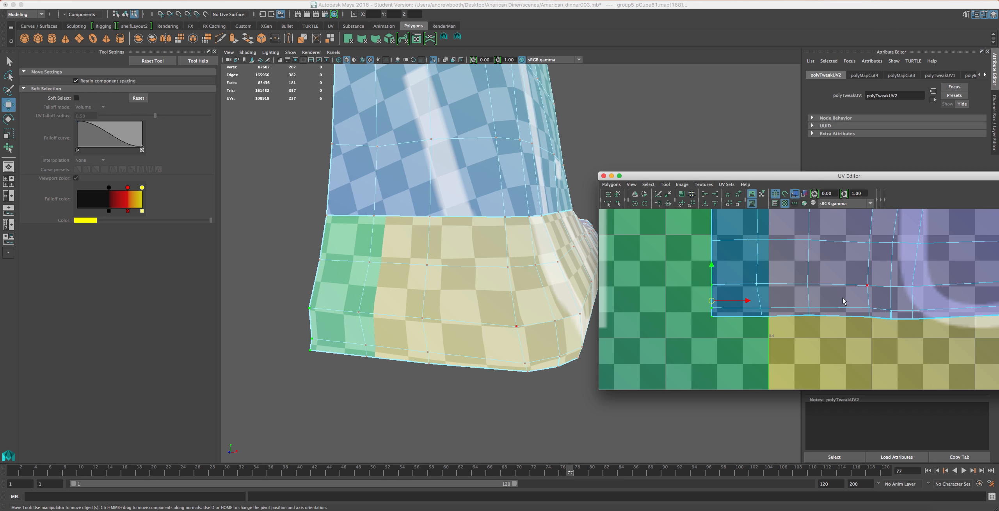
pyautogui.moveTo(826, 274); pyautogui.dragTo(794, 324)
pyautogui.moveTo(808, 267); pyautogui.dragTo(808, 268)
# Select the interior UVs near the narrow arm's end and unfold them with the Smooth UV Tool.
pyautogui.moveTo(447, 362)
pyautogui.keyDown('alt'); pyautogui.mouseDown()
pyautogui.moveTo(460, 355)
pyautogui.moveTo(448, 359)
pyautogui.mouseUp(); pyautogui.keyUp('alt')
pyautogui.keyDown('alt'); pyautogui.moveTo(853, 324); pyautogui.dragTo(835, 320, button='right'); pyautogui.keyUp('alt')
pyautogui.keyDown('alt'); pyautogui.moveTo(835, 320); pyautogui.dragTo(807, 332, button='middle'); pyautogui.keyUp('alt')
pyautogui.moveTo(817, 265); pyautogui.dragTo(718, 352)
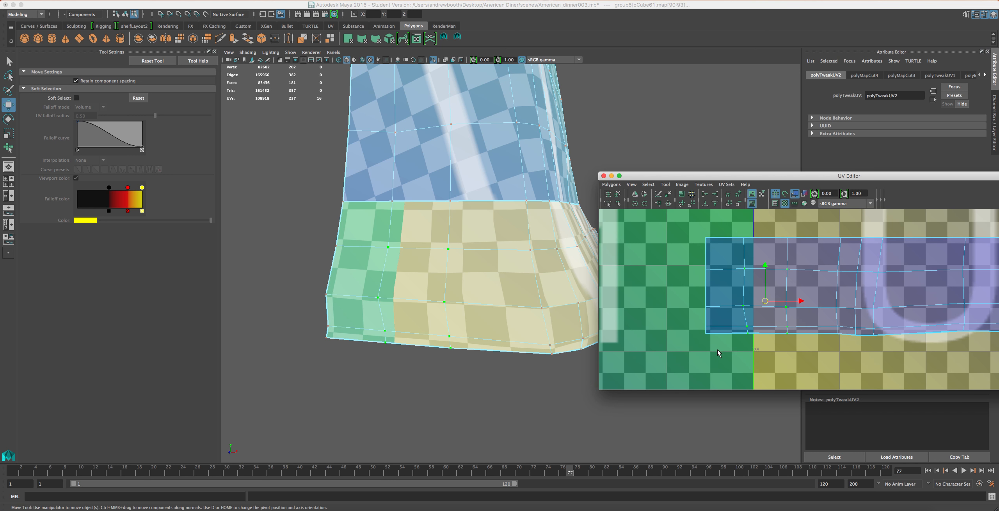
pyautogui.press('g')
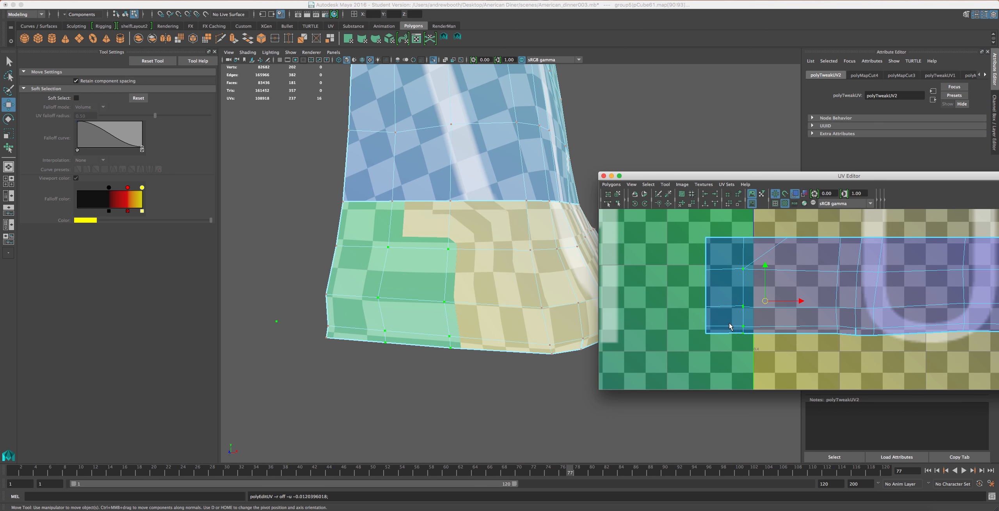
pyautogui.hotkey('ctrl', 'z')
pyautogui.rightClick(786, 306)
pyautogui.rightClick(778, 346)
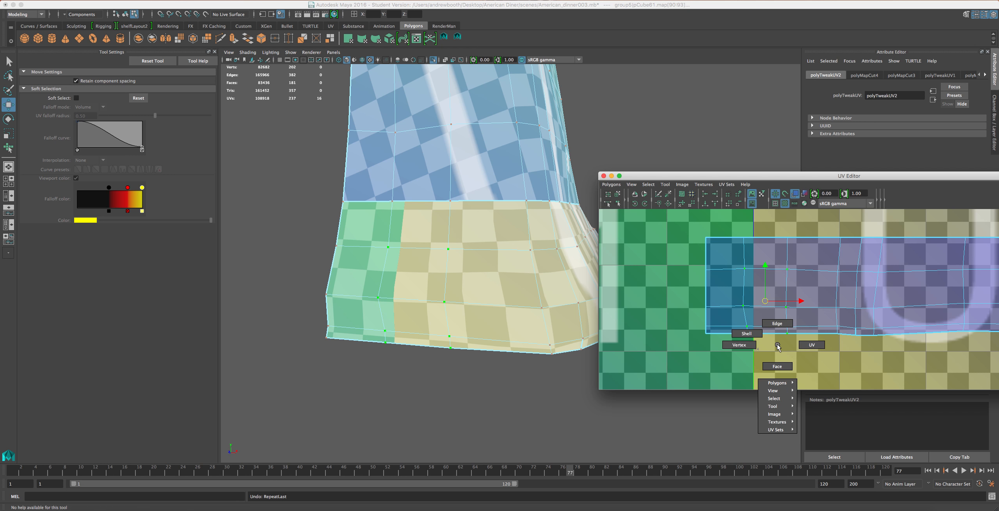
pyautogui.rightClick(776, 294)
pyautogui.moveTo(771, 355)
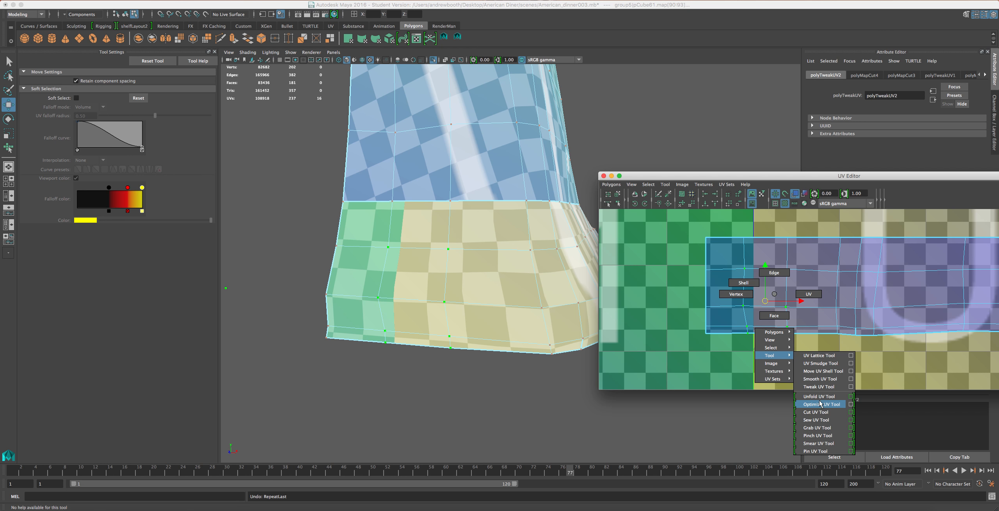
pyautogui.click(812, 379)
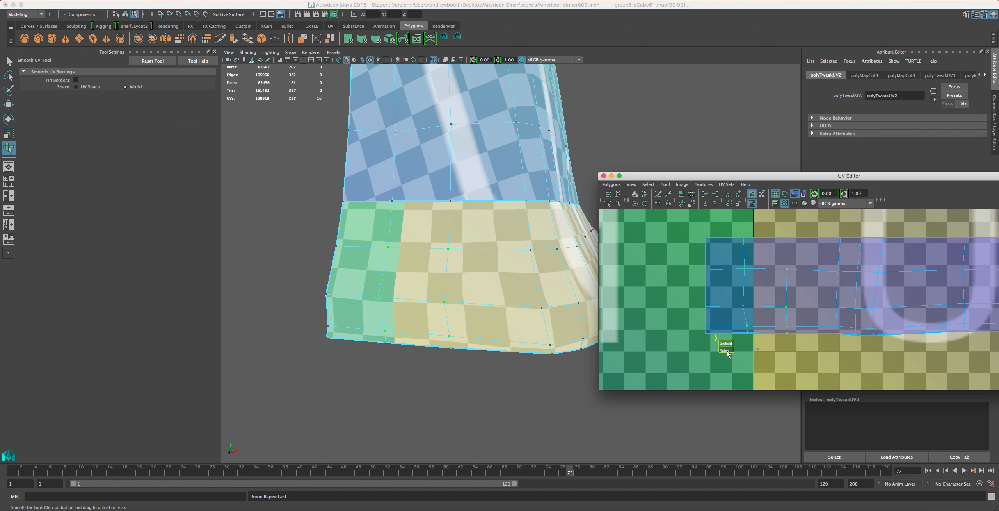
pyautogui.moveTo(728, 343); pyautogui.dragTo(685, 328)
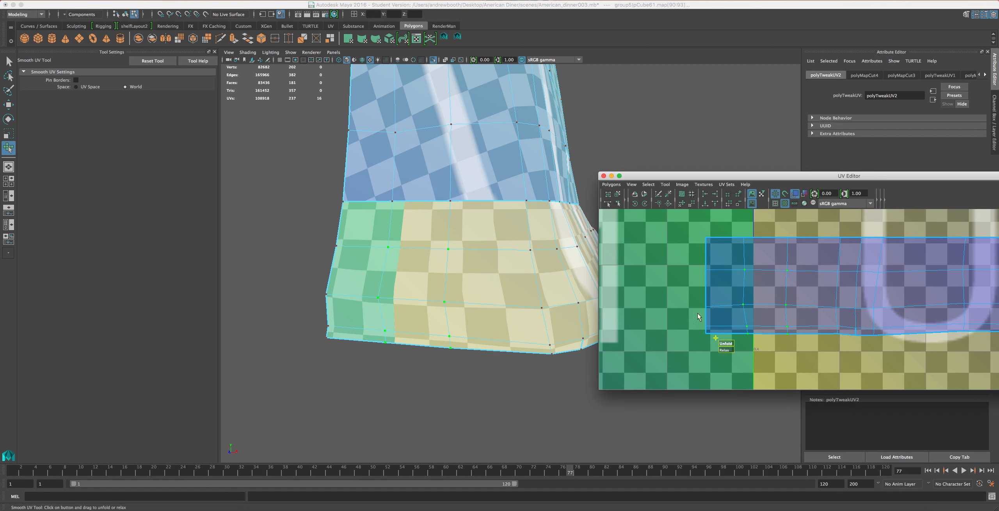
# Align two interior UV rows and the lower border row near the narrow arm's end, each to its own minimum V value.
pyautogui.moveTo(703, 260); pyautogui.dragTo(728, 322)
pyautogui.press('super+z')
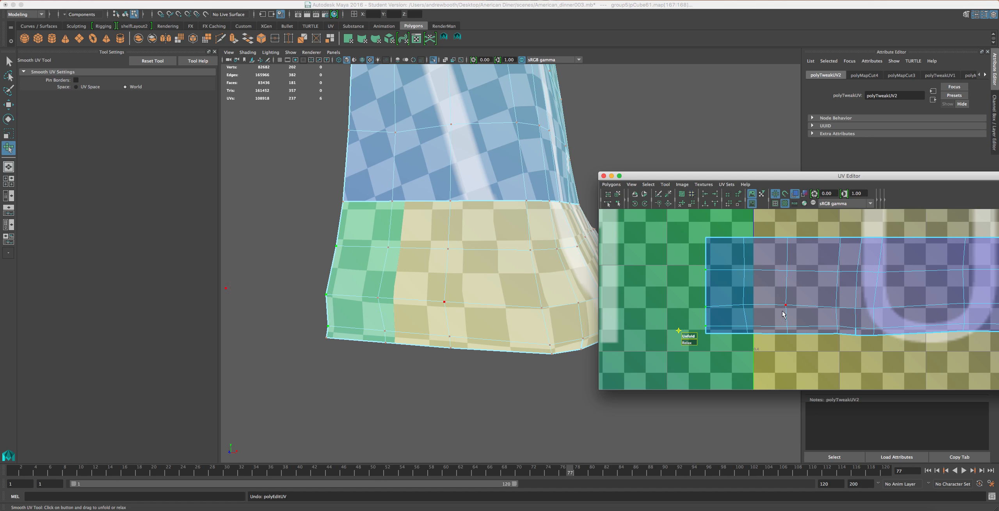
pyautogui.moveTo(843, 299); pyautogui.dragTo(701, 315)
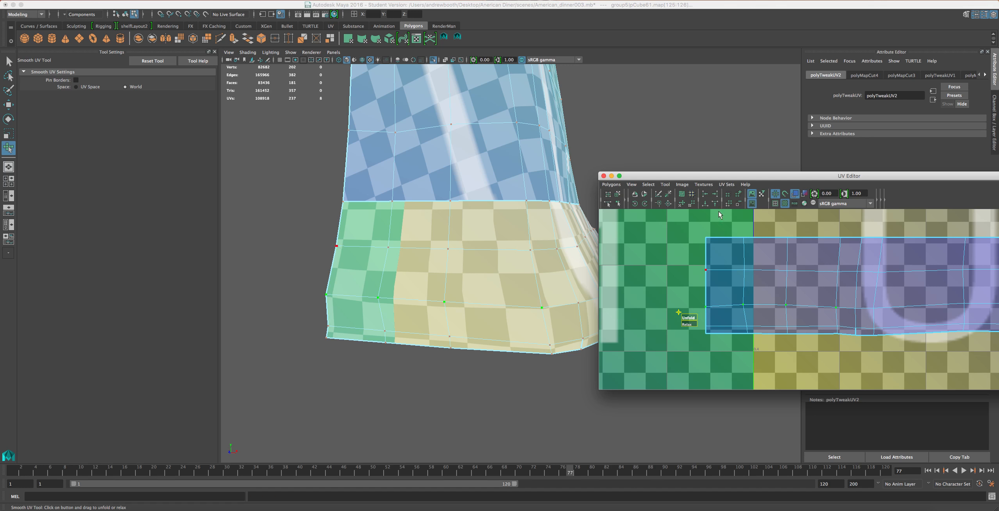
pyautogui.click(706, 203)
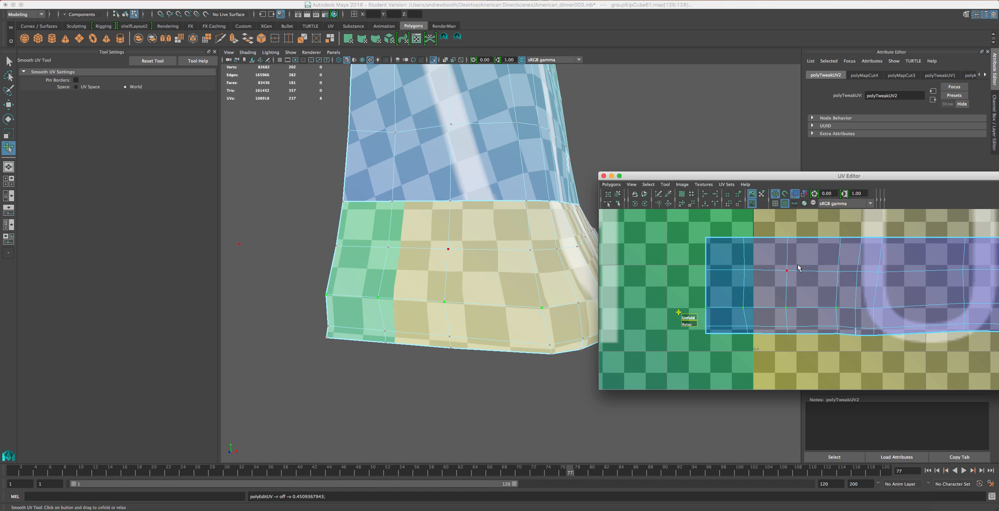
pyautogui.moveTo(852, 262); pyautogui.dragTo(677, 291)
pyautogui.click(707, 203)
pyautogui.moveTo(844, 329); pyautogui.dragTo(673, 354)
pyautogui.click(706, 203)
# Examine the rest of the base shell and the checker pattern across the whole mixer stand.
pyautogui.keyDown('alt'); pyautogui.moveTo(774, 286); pyautogui.dragTo(583, 295, button='middle'); pyautogui.keyUp('alt')
pyautogui.keyDown('alt'); pyautogui.moveTo(600, 302); pyautogui.dragTo(502, 306, button='right'); pyautogui.keyUp('alt')
pyautogui.keyDown('alt'); pyautogui.moveTo(502, 306); pyautogui.dragTo(397, 305, button='middle'); pyautogui.keyUp('alt')
pyautogui.keyDown('alt'); pyautogui.moveTo(794, 365); pyautogui.dragTo(734, 321, button='right'); pyautogui.keyUp('alt')
pyautogui.keyDown('alt'); pyautogui.moveTo(484, 313); pyautogui.dragTo(421, 308, button='right'); pyautogui.keyUp('alt')
pyautogui.keyDown('alt'); pyautogui.moveTo(451, 277); pyautogui.dragTo(445, 302); pyautogui.keyUp('alt')
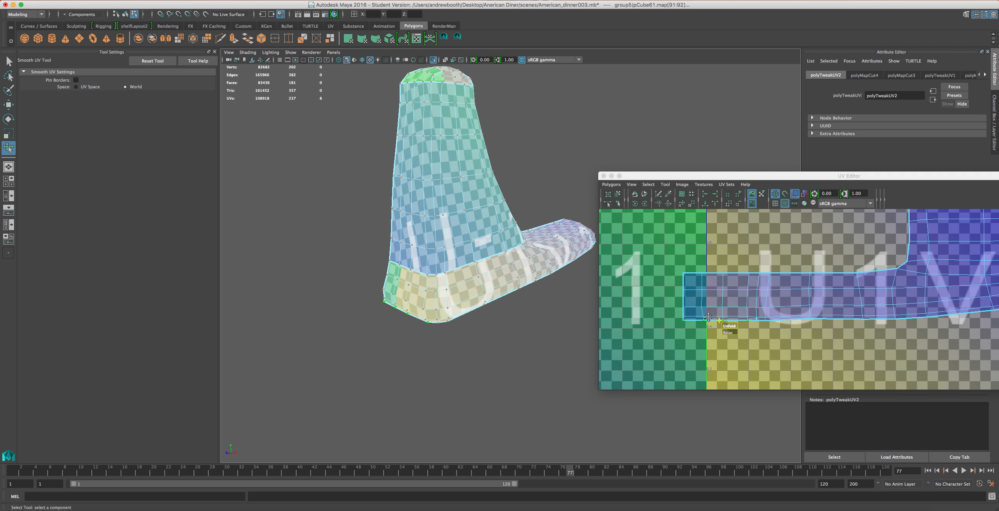
# Reposition the upright's fan-shaped shell within the U-1V1 tile using the Move UV Shell Tool.
pyautogui.keyDown('alt'); pyautogui.moveTo(703, 293); pyautogui.dragTo(741, 362, button='middle'); pyautogui.keyUp('alt')
pyautogui.scroll(-3, 740, 305)
pyautogui.keyDown('alt'); pyautogui.moveTo(739, 280); pyautogui.dragTo(858, 318, button='middle'); pyautogui.keyUp('alt')
pyautogui.scroll(-3, 857, 318)
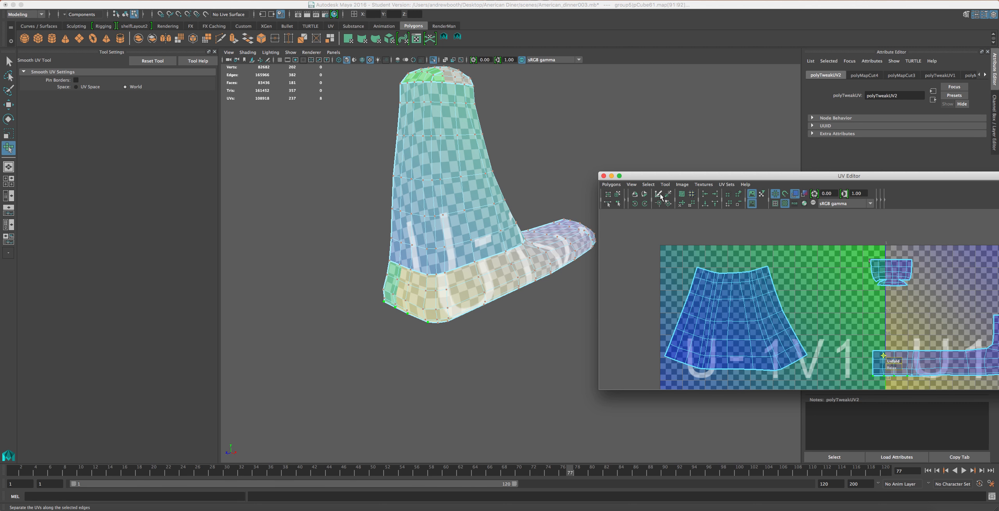
pyautogui.click(617, 193)
pyautogui.moveTo(720, 330); pyautogui.dragTo(755, 314)
# Examine the checker direction on the upright's faces and compare them with their places in the UV shells.
pyautogui.scroll(5, 439, 229)
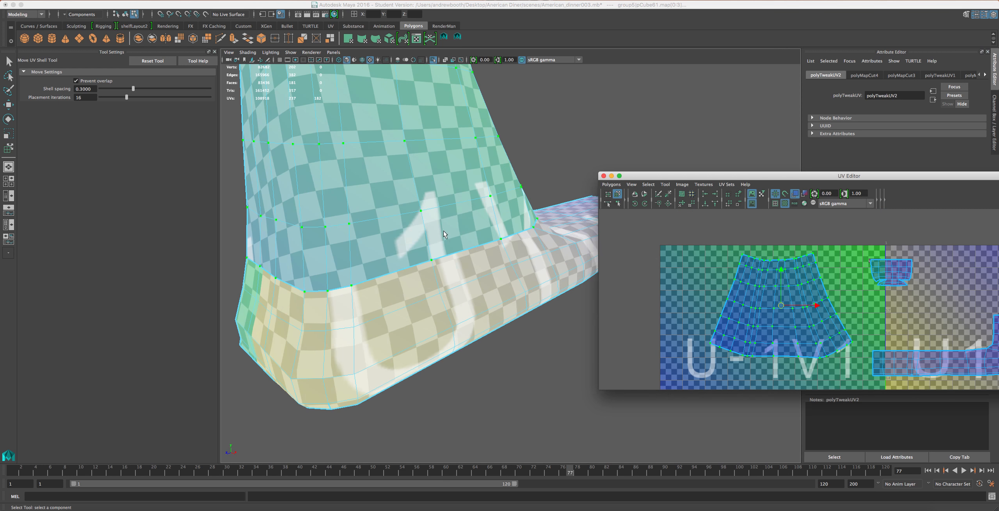
pyautogui.keyDown('alt'); pyautogui.moveTo(431, 221); pyautogui.dragTo(494, 230); pyautogui.keyUp('alt')
pyautogui.click(484, 249)
pyautogui.keyDown('alt'); pyautogui.moveTo(488, 234); pyautogui.dragTo(478, 273, button='middle'); pyautogui.keyUp('alt')
pyautogui.scroll(-5, 478, 273)
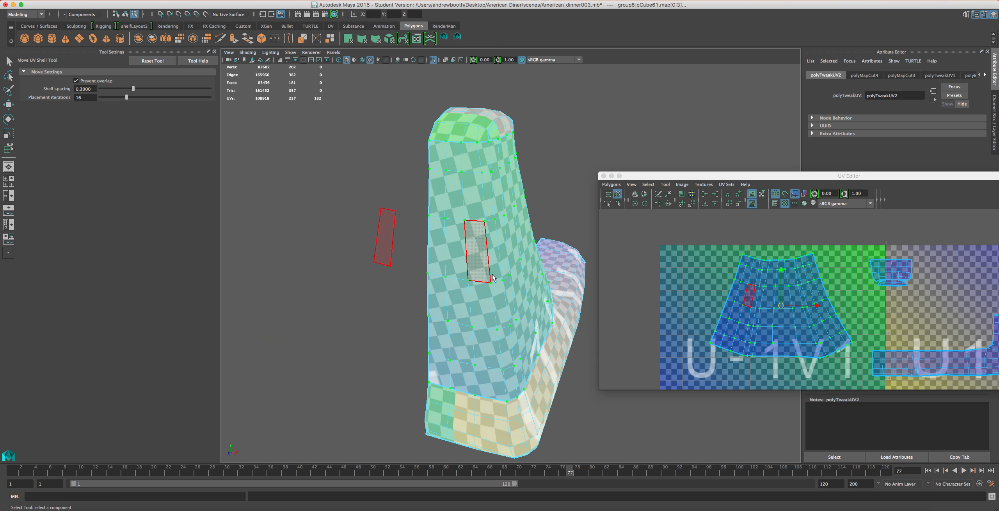
pyautogui.keyDown('alt'); pyautogui.moveTo(825, 317); pyautogui.dragTo(659, 299, button='middle'); pyautogui.keyUp('alt')
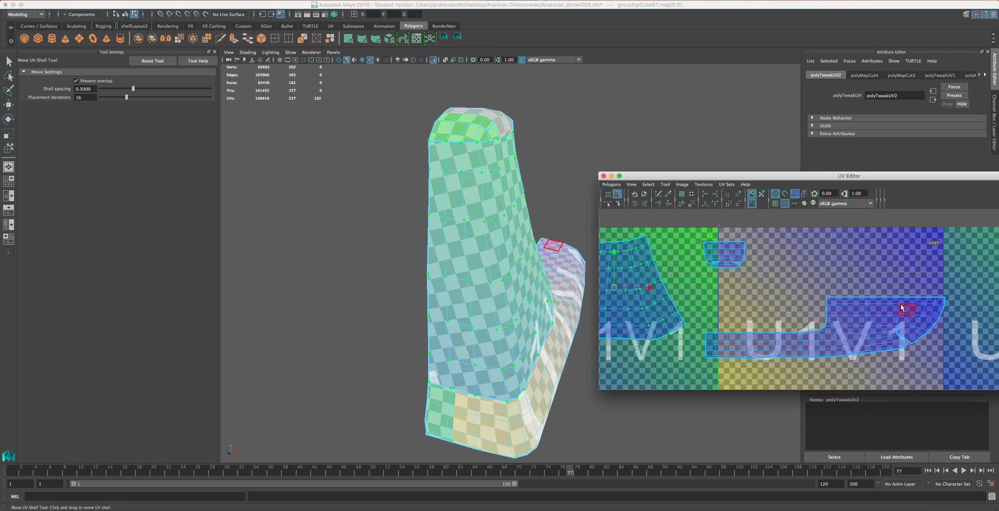
pyautogui.keyDown('alt'); pyautogui.moveTo(730, 304); pyautogui.dragTo(778, 313, button='middle'); pyautogui.keyUp('alt')
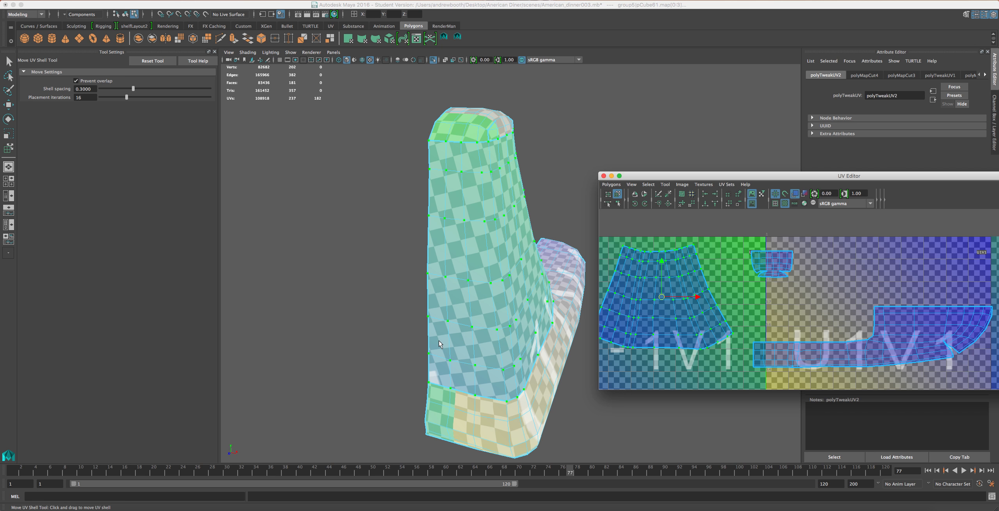
pyautogui.scroll(6, 454, 337)
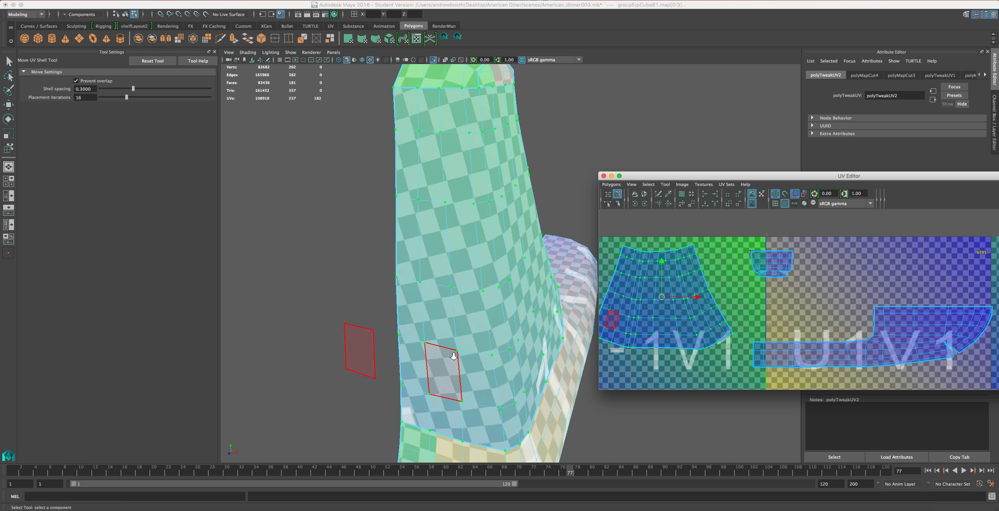
pyautogui.scroll(-2, 754, 340)
pyautogui.scroll(4, 754, 340)
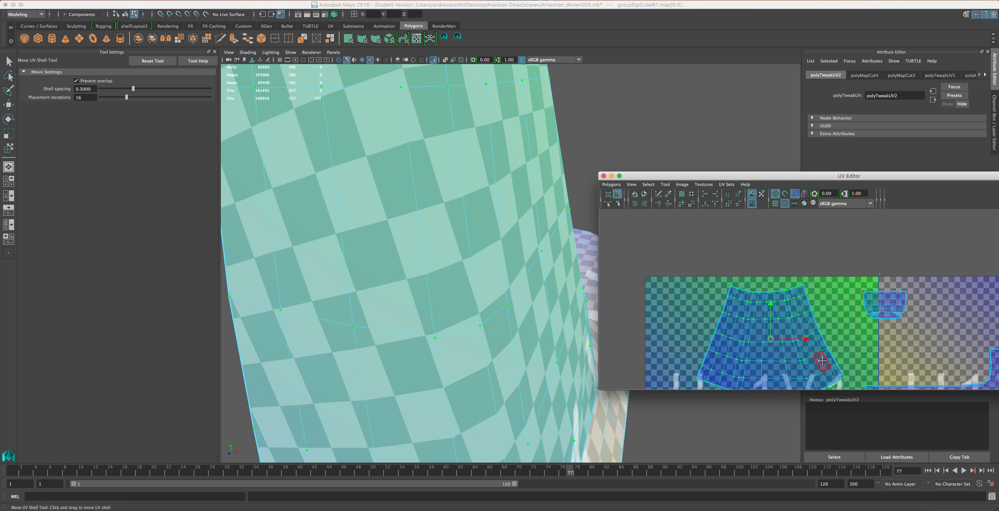
pyautogui.moveTo(691, 269); pyautogui.dragTo(673, 263)
pyautogui.keyDown('alt'); pyautogui.moveTo(722, 350); pyautogui.dragTo(788, 336, button='middle'); pyautogui.keyUp('alt')
pyautogui.click(787, 336)
pyautogui.scroll(2, 853, 297)
pyautogui.moveTo(703, 288); pyautogui.dragTo(700, 270, button='right')
pyautogui.click(786, 286)
pyautogui.moveTo(714, 276); pyautogui.dragTo(713, 269, button='right')
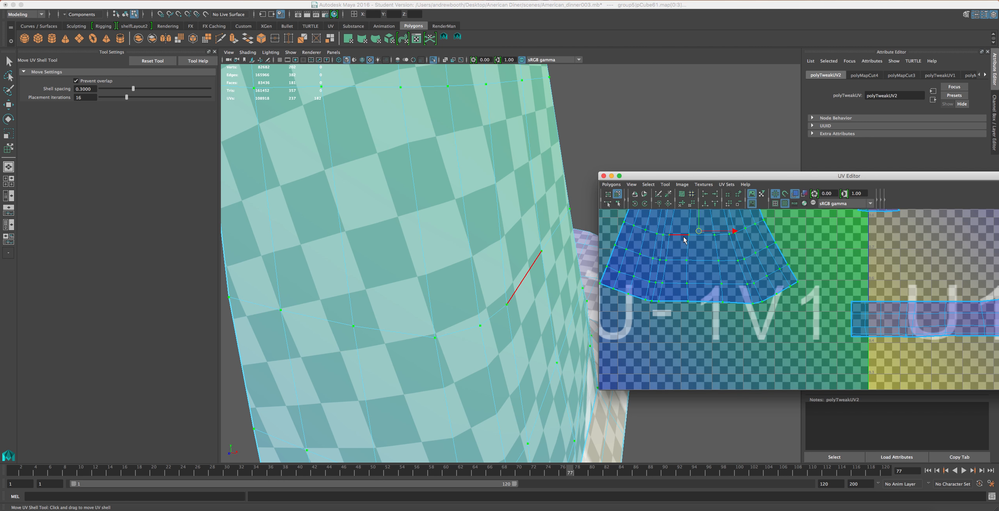
pyautogui.moveTo(691, 289); pyautogui.dragTo(726, 292, button='right')
pyautogui.moveTo(768, 329); pyautogui.dragTo(660, 294)
pyautogui.click(643, 250)
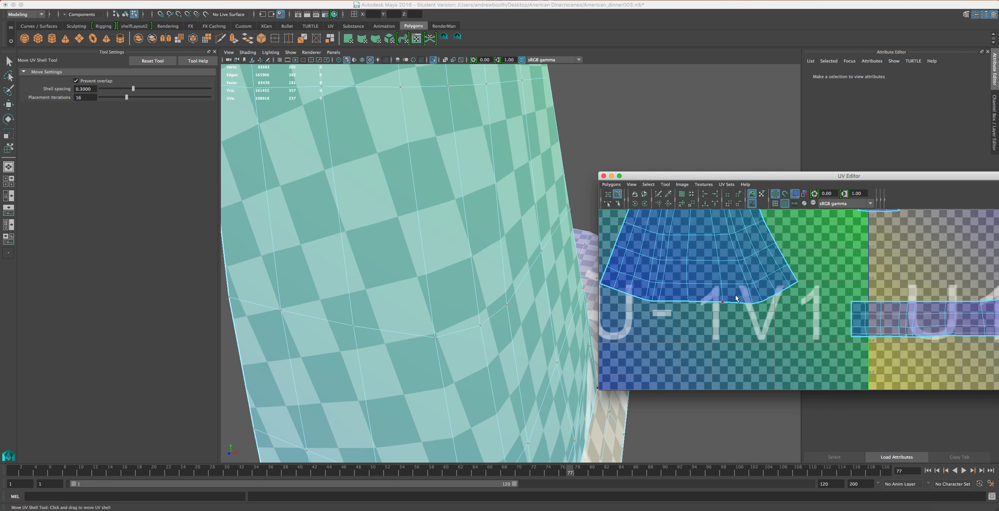
pyautogui.moveTo(762, 324); pyautogui.dragTo(659, 289)
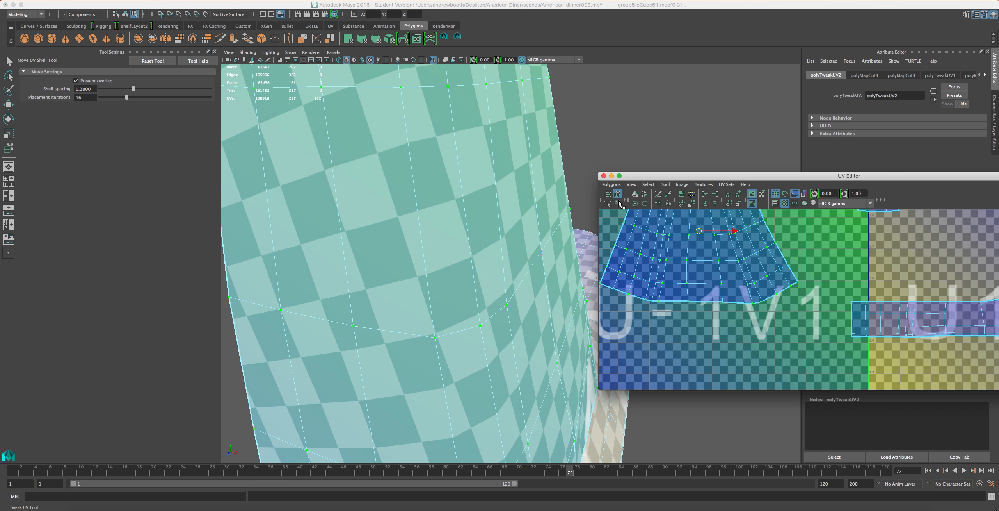
# Select the UVs along the lower border of the upright's shell and align them to their minimum V value.
pyautogui.press('w')
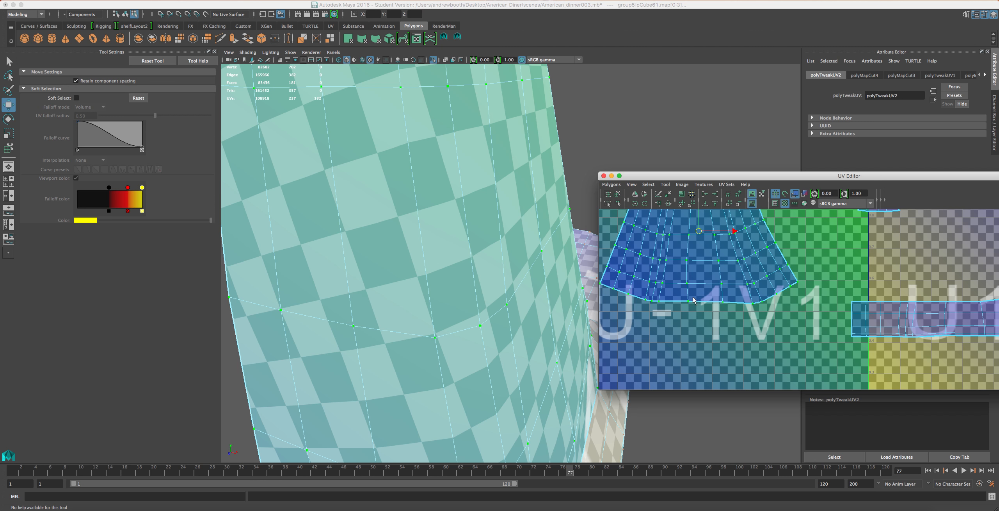
pyautogui.moveTo(761, 311); pyautogui.dragTo(637, 294)
pyautogui.keyDown('alt'); pyautogui.moveTo(643, 312); pyautogui.dragTo(715, 328, button='middle'); pyautogui.keyUp('alt')
pyautogui.moveTo(661, 294); pyautogui.dragTo(709, 322)
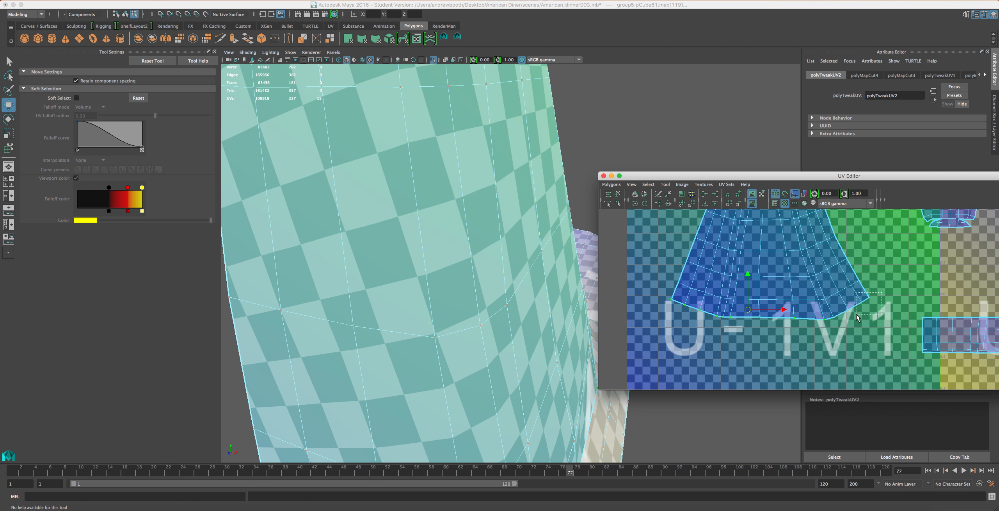
pyautogui.keyDown('shift'); pyautogui.moveTo(855, 301); pyautogui.dragTo(831, 321); pyautogui.keyUp('shift')
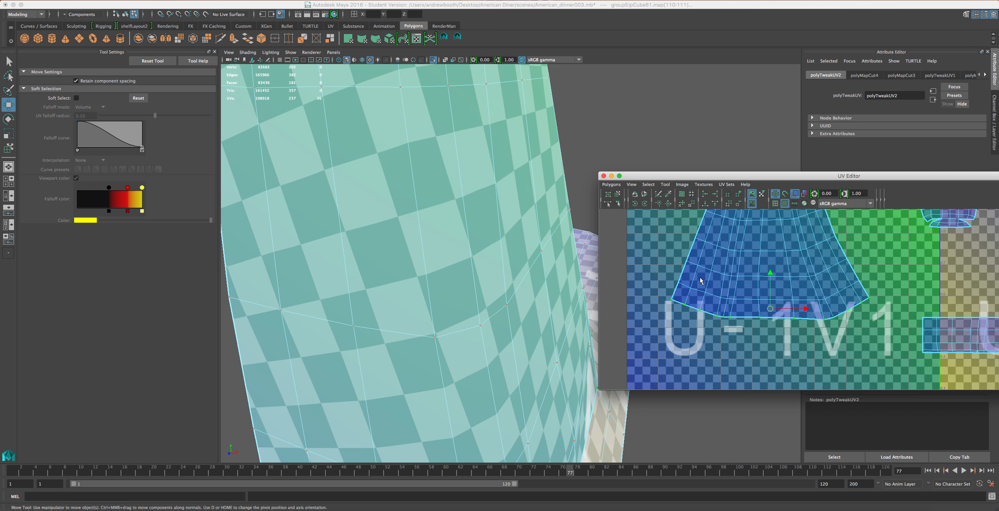
pyautogui.click(706, 203)
# Select the UVs along the upper border of the upright's shell and align them to their maximum V value.
pyautogui.keyDown('alt'); pyautogui.moveTo(761, 331); pyautogui.dragTo(763, 425, button='middle'); pyautogui.keyUp('alt')
pyautogui.moveTo(831, 250); pyautogui.dragTo(709, 284)
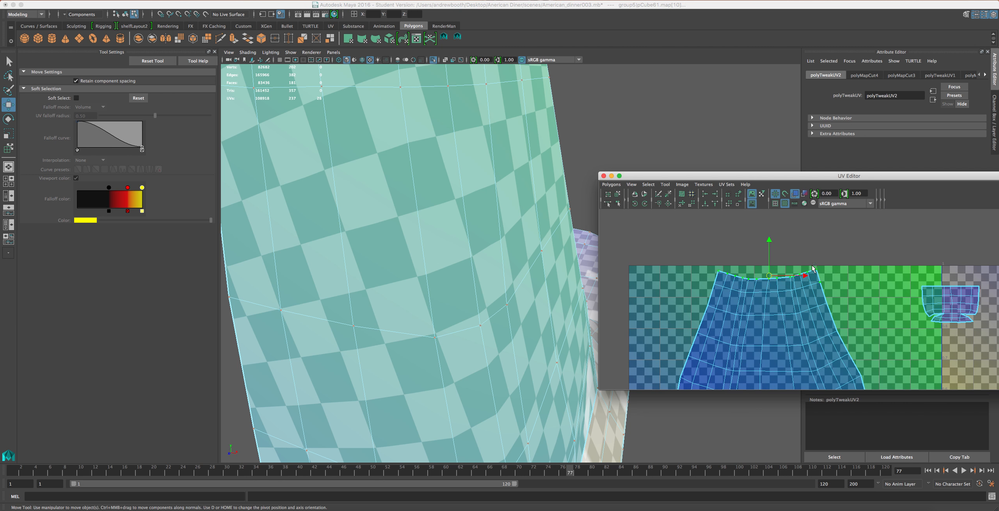
pyautogui.keyDown('ctrl'); pyautogui.moveTo(826, 275); pyautogui.dragTo(816, 283); pyautogui.keyUp('ctrl')
pyautogui.click(715, 203)
# Select the UVs along the right border of the upright's shell.
pyautogui.scroll(-5, 727, 275)
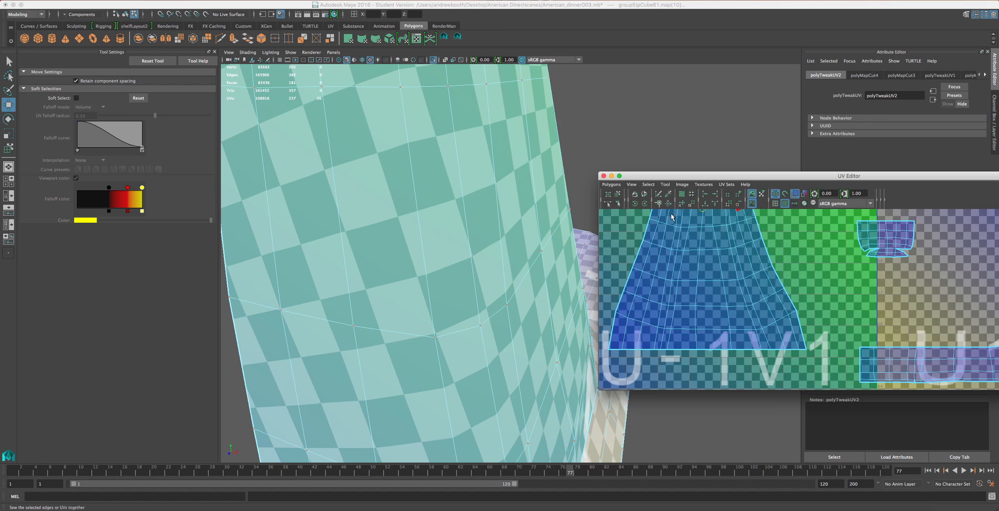
pyautogui.moveTo(834, 224); pyautogui.dragTo(810, 247)
pyautogui.keyDown('shift'); pyautogui.moveTo(873, 306); pyautogui.dragTo(859, 355); pyautogui.keyUp('shift')
pyautogui.keyDown('shift'); pyautogui.moveTo(837, 268); pyautogui.dragTo(830, 287); pyautogui.keyUp('shift')
pyautogui.keyDown('shift'); pyautogui.moveTo(828, 251); pyautogui.dragTo(821, 261); pyautogui.keyUp('shift')
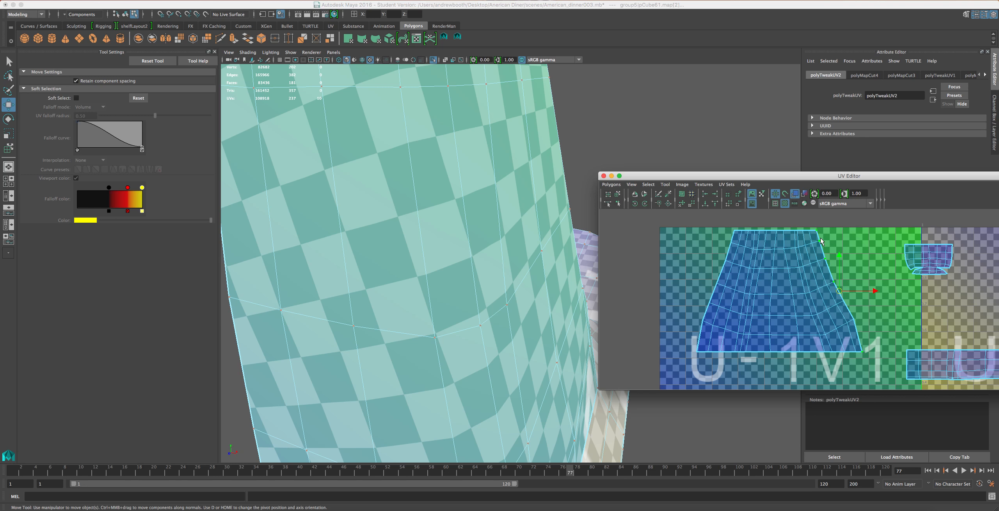
# Try to align the right-border UVs of the upright's shell to their maximum U value and undo the attempt.
pyautogui.keyDown('ctrl'); pyautogui.moveTo(827, 229); pyautogui.dragTo(814, 243); pyautogui.keyUp('ctrl')
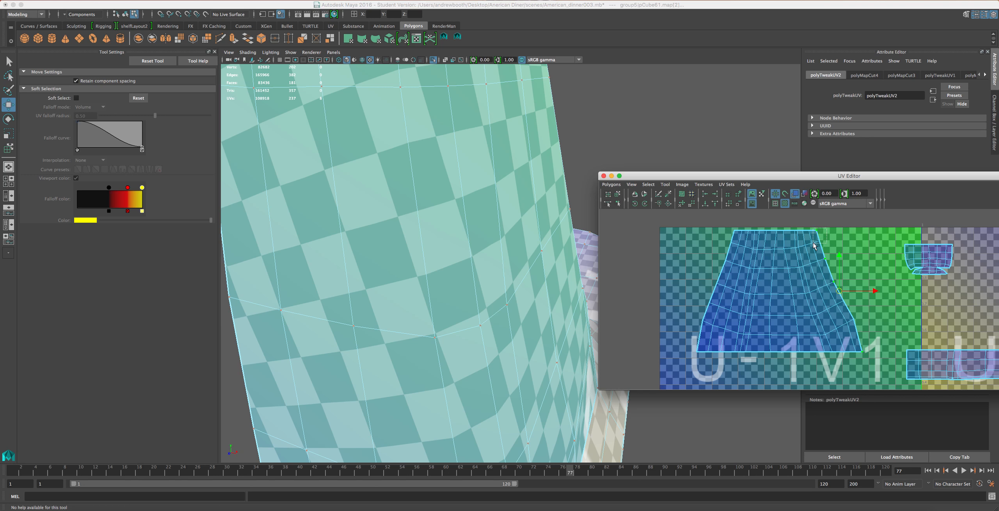
pyautogui.click(717, 194)
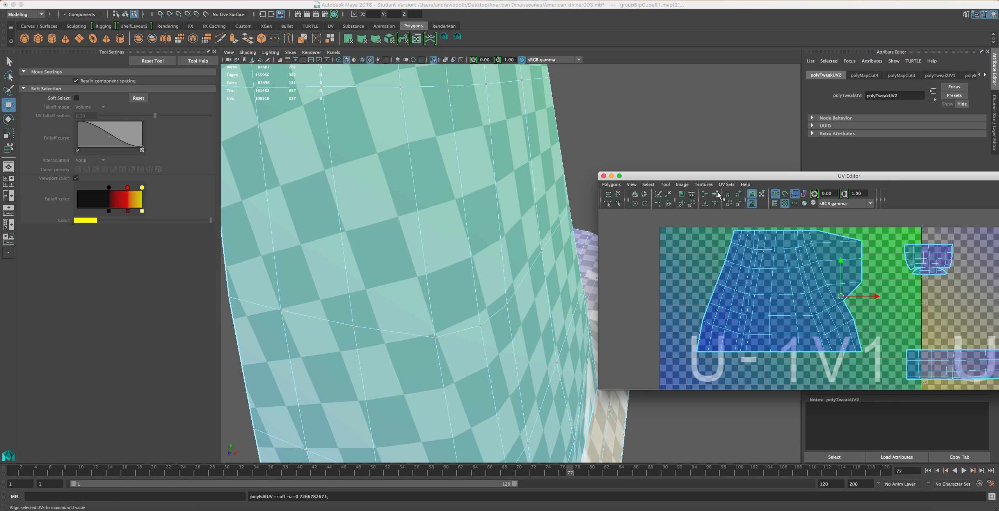
pyautogui.moveTo(861, 324); pyautogui.dragTo(850, 302)
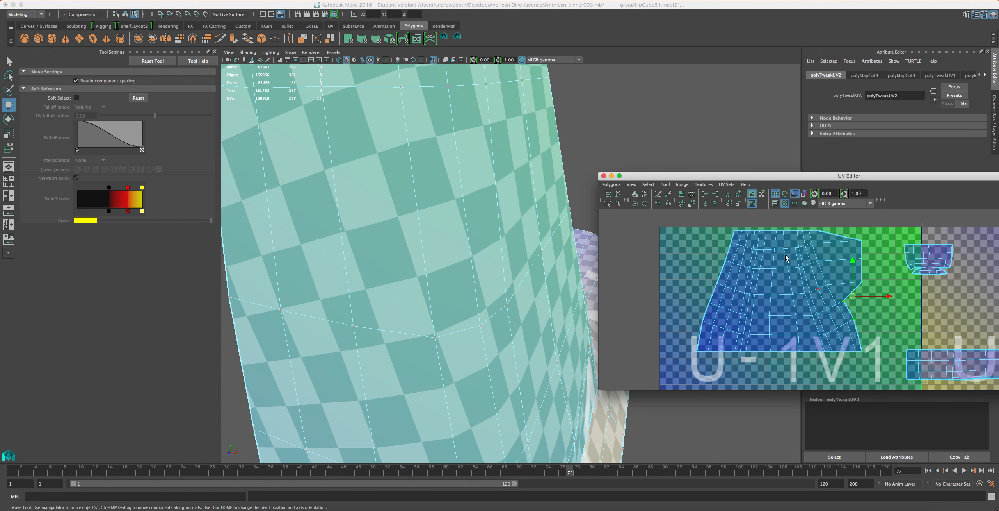
pyautogui.click(717, 194)
pyautogui.hotkey('ctrl', 'z')
pyautogui.hotkey('ctrl', 'z')
pyautogui.hotkey('ctrl', 'z')
pyautogui.hotkey('ctrl', 'z')
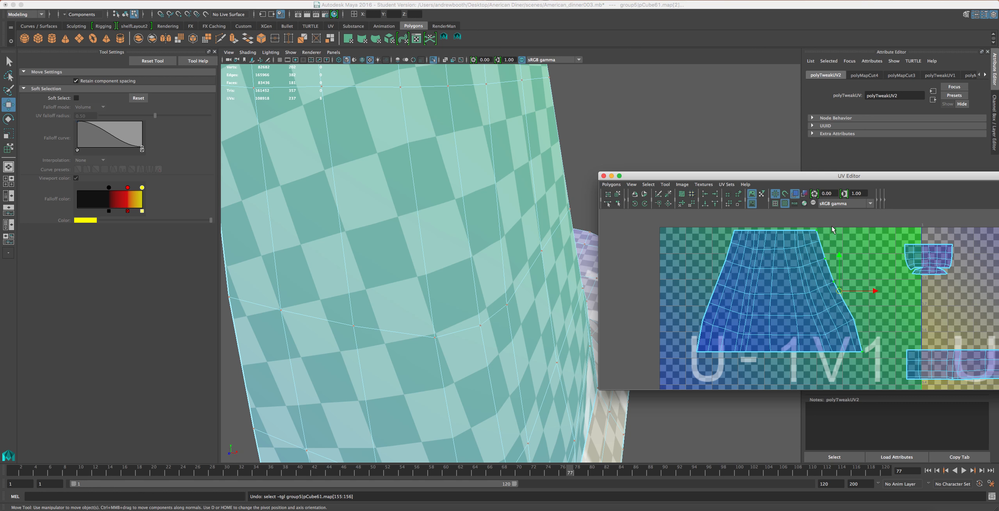
# Align all UVs along the right border of the upright's shell to their maximum U value, including the notched and lower ones.
pyautogui.keyDown('shift'); pyautogui.moveTo(830, 234); pyautogui.dragTo(816, 254); pyautogui.keyUp('shift')
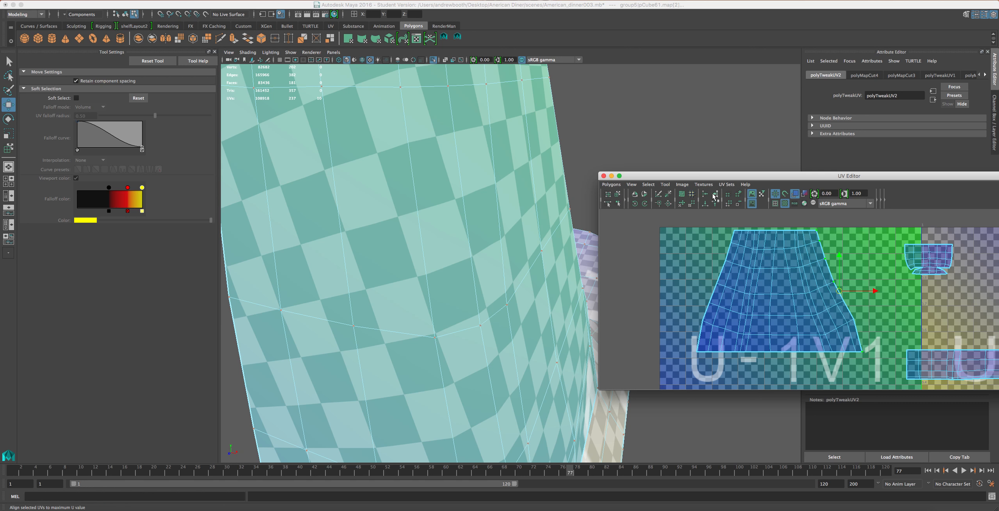
pyautogui.click(715, 195)
pyautogui.click(861, 283)
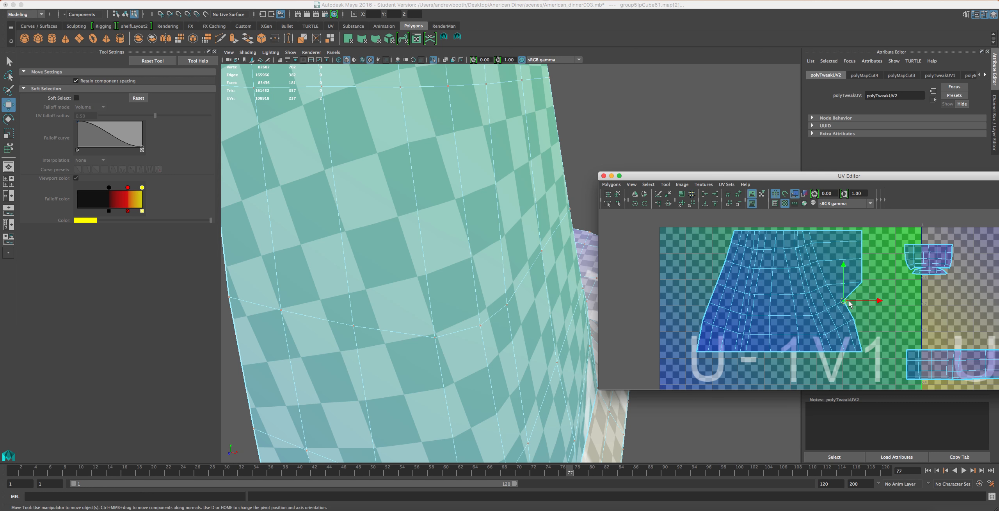
pyautogui.keyDown('shift'); pyautogui.click(858, 285); pyautogui.keyUp('shift')
pyautogui.click(715, 195)
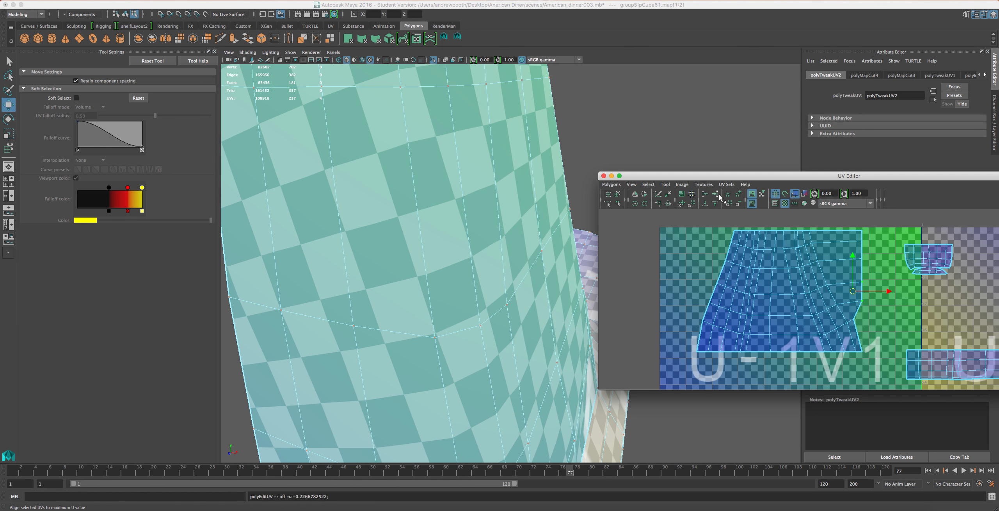
pyautogui.moveTo(877, 312); pyautogui.dragTo(852, 358)
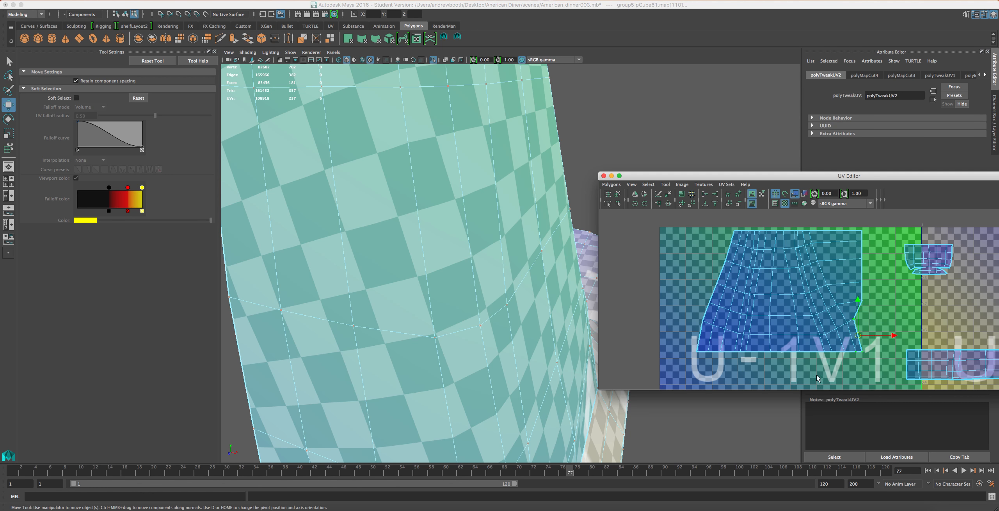
pyautogui.keyDown('ctrl'); pyautogui.click(854, 351); pyautogui.keyUp('ctrl')
pyautogui.click(715, 193)
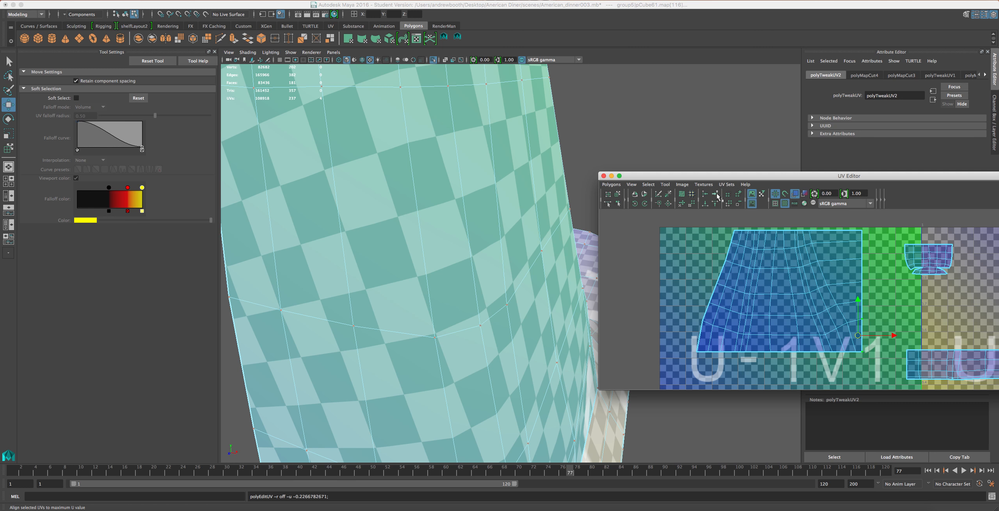
# Select the UVs along the left border of the upright's shell and align them to their minimum U value.
pyautogui.keyDown('alt'); pyautogui.moveTo(720, 314); pyautogui.dragTo(743, 330, button='middle'); pyautogui.keyUp('alt')
pyautogui.moveTo(749, 235); pyautogui.dragTo(720, 321)
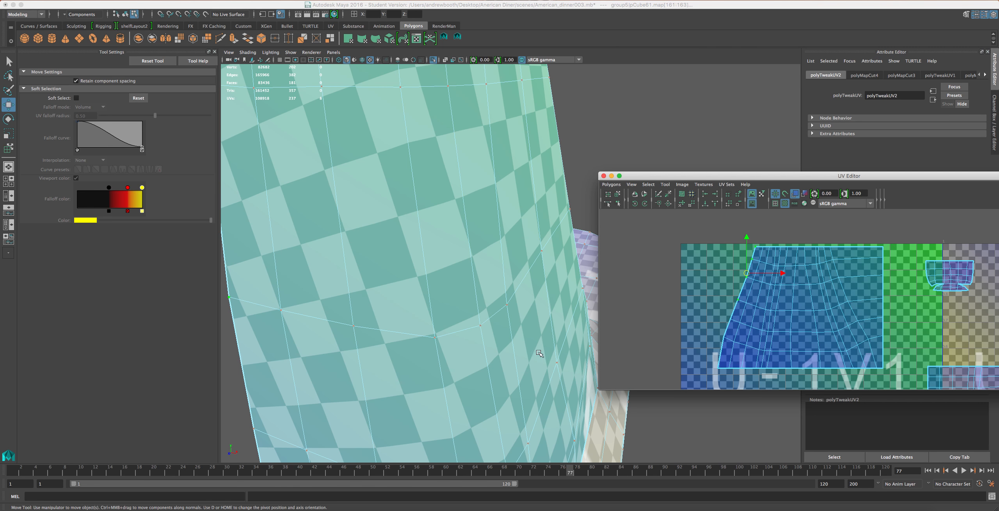
pyautogui.scroll(-5, 540, 354)
pyautogui.keyDown('alt'); pyautogui.moveTo(537, 327); pyautogui.dragTo(573, 329); pyautogui.keyUp('alt')
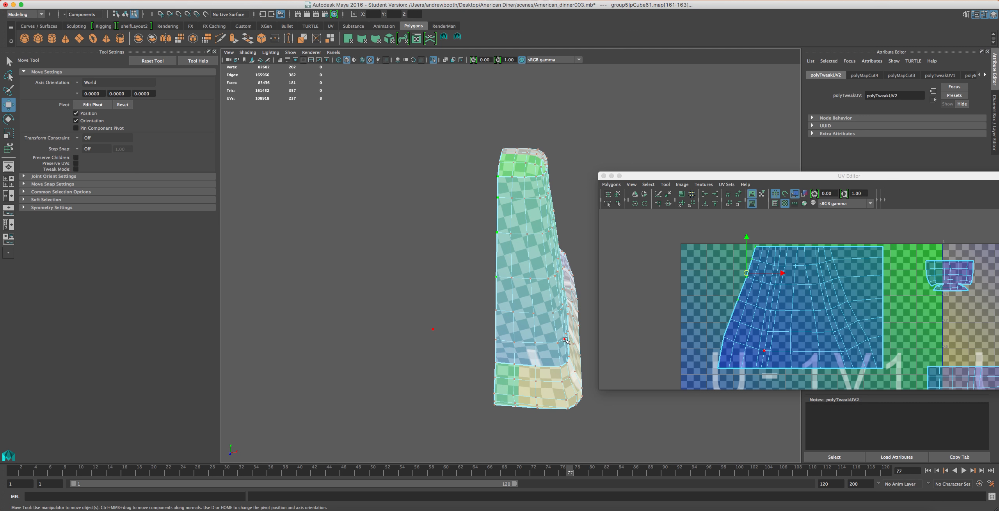
pyautogui.press('f')
pyautogui.click(710, 317)
pyautogui.keyDown('shift'); pyautogui.moveTo(712, 312); pyautogui.dragTo(725, 372); pyautogui.keyUp('shift')
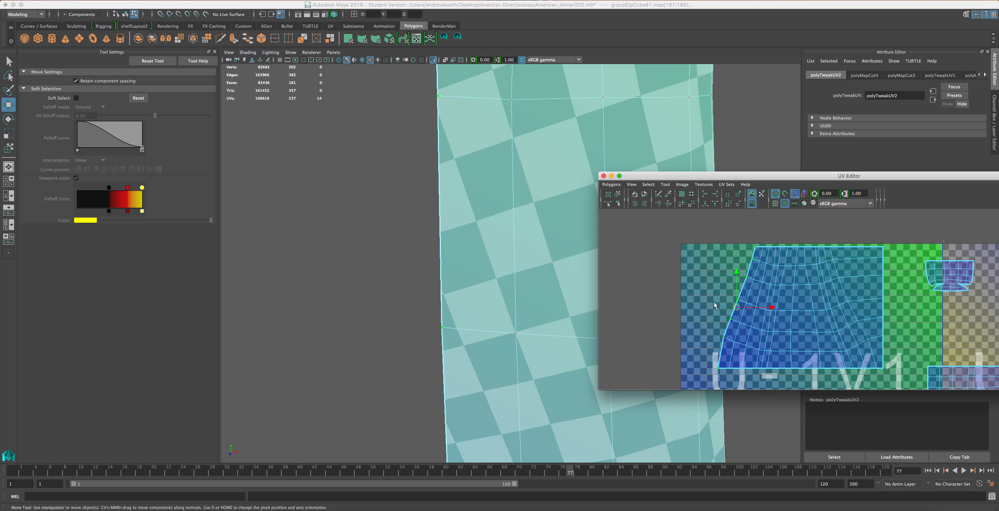
pyautogui.click(707, 194)
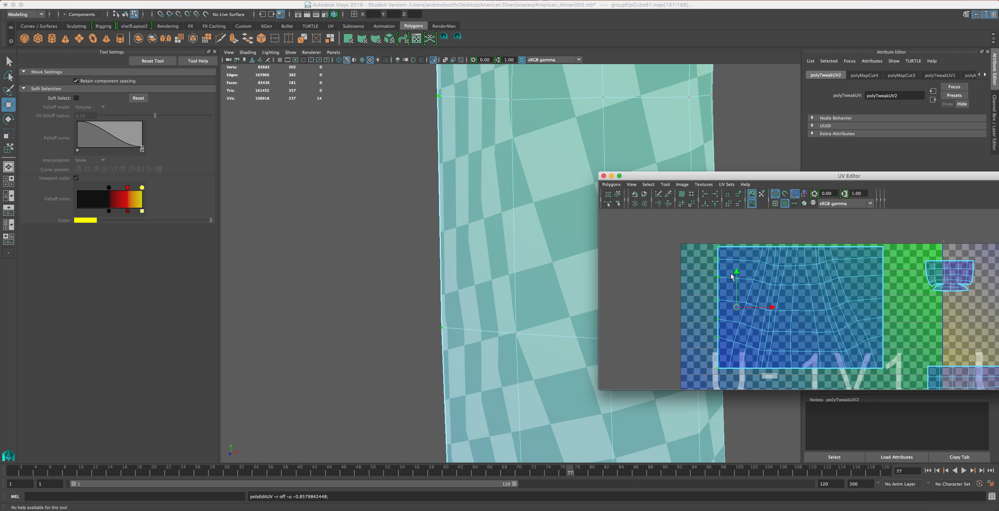
# Select all UVs of the upright's squared shell and move them slightly down within the U-1V1 tile.
pyautogui.scroll(-1, 736, 285)
pyautogui.press('f')
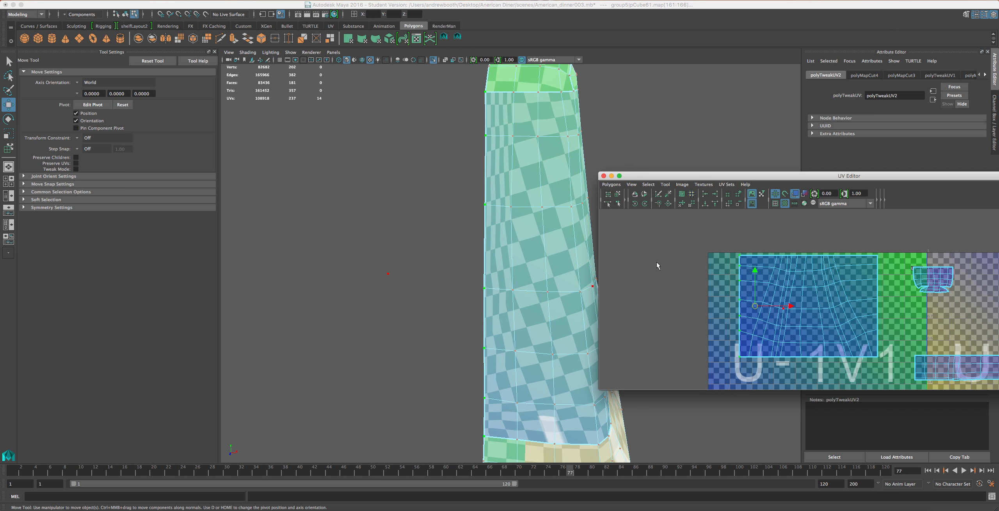
pyautogui.moveTo(708, 258); pyautogui.dragTo(882, 363)
pyautogui.moveTo(810, 307); pyautogui.dragTo(811, 316)
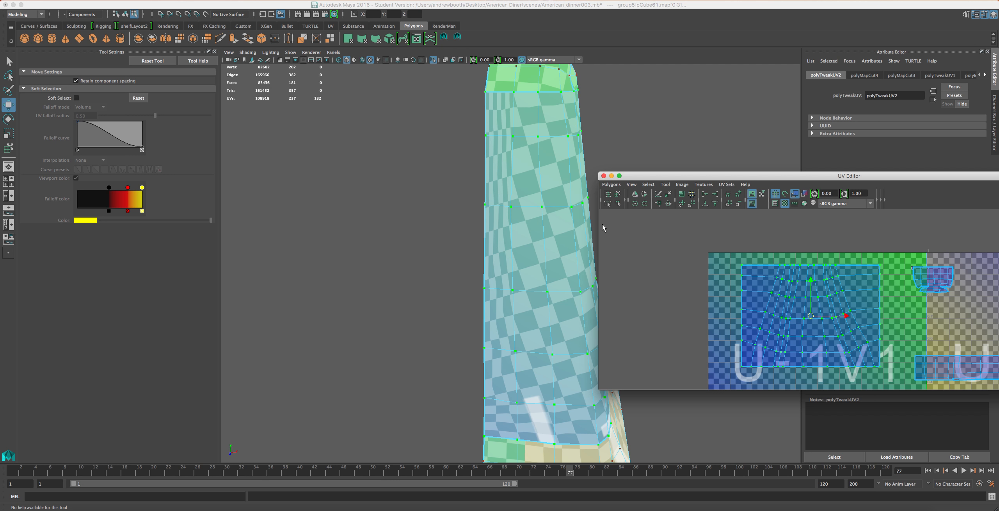
# Select the UVs between the shell's left and right borders and unfold them with the Legacy method, Horizontal constraint and unselected UVs pinned.
pyautogui.rightClick(791, 359)
pyautogui.moveTo(873, 258); pyautogui.dragTo(748, 385)
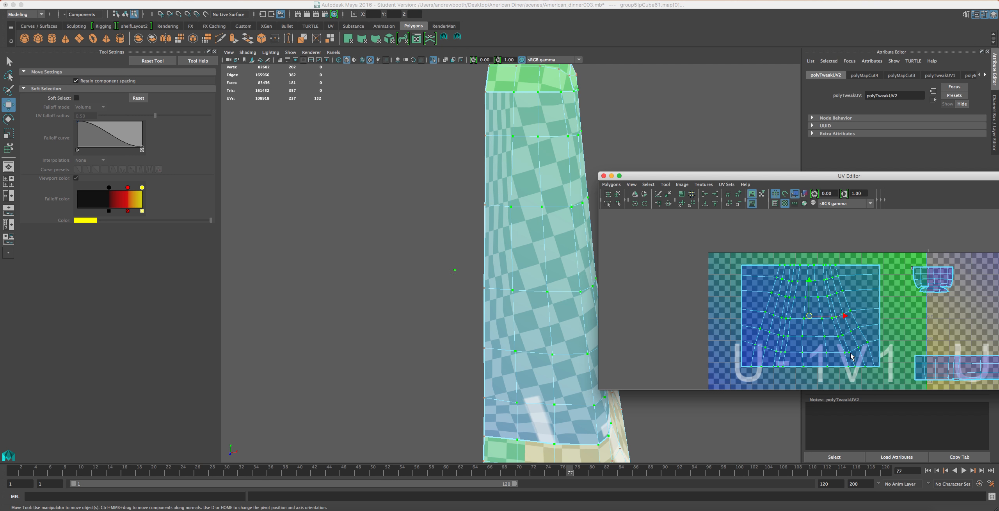
pyautogui.keyDown('shift'); pyautogui.moveTo(870, 361); pyautogui.dragTo(877, 369); pyautogui.keyUp('shift')
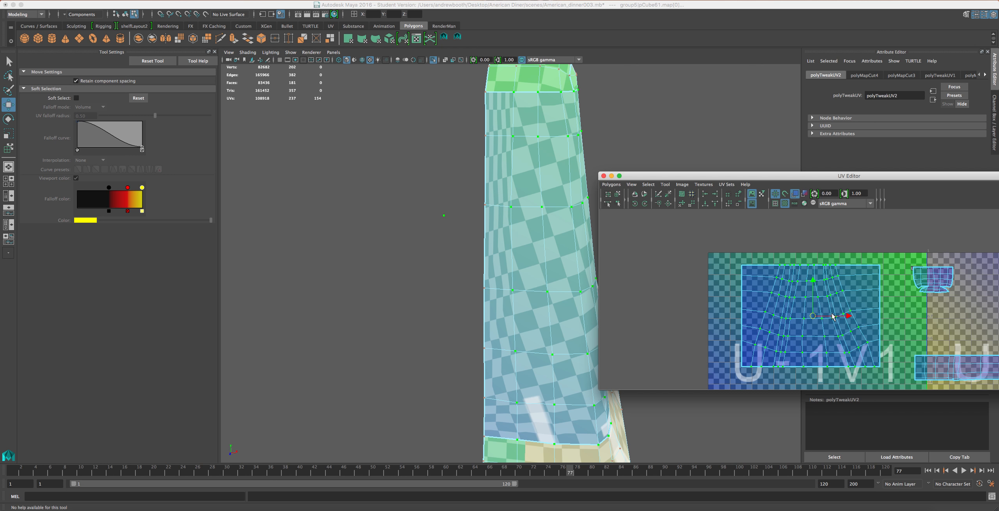
pyautogui.moveTo(813, 320); pyautogui.dragTo(876, 437, button='right')
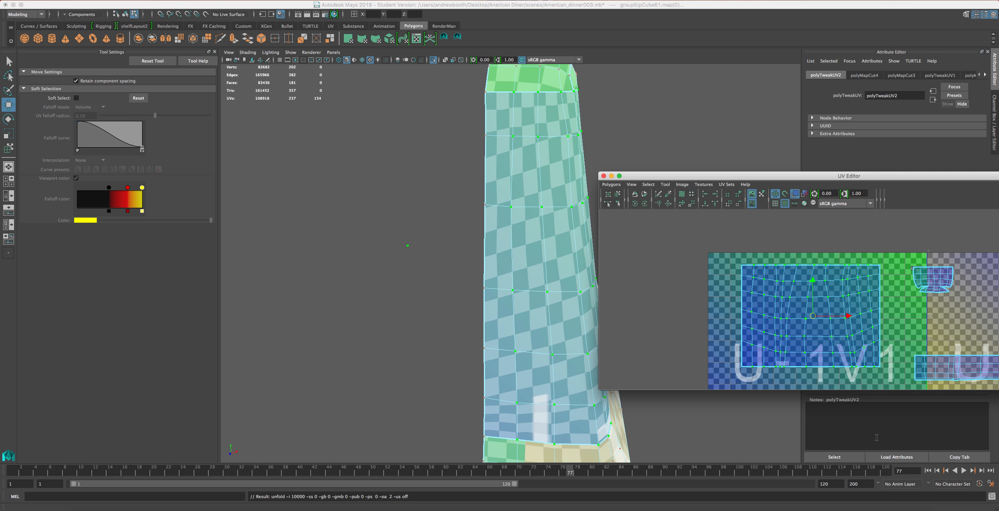
pyautogui.hotkey('ctrl', 'z')
pyautogui.moveTo(836, 355); pyautogui.dragTo(925, 439, button='right')
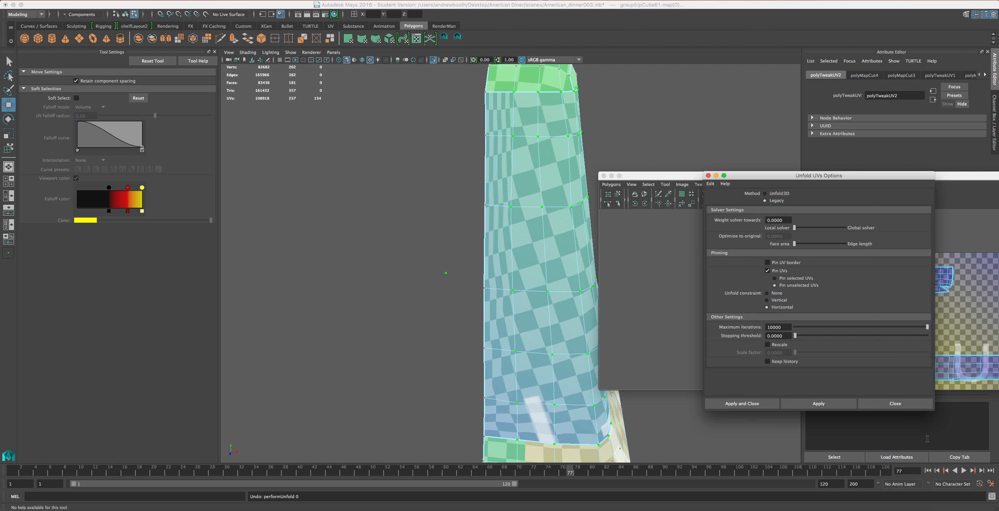
pyautogui.moveTo(785, 179); pyautogui.dragTo(334, 153)
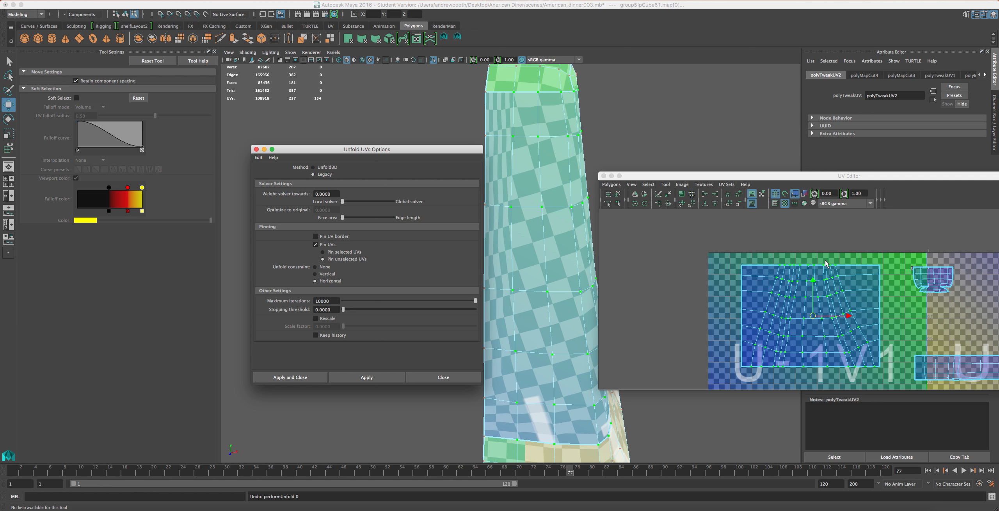
pyautogui.click(345, 376)
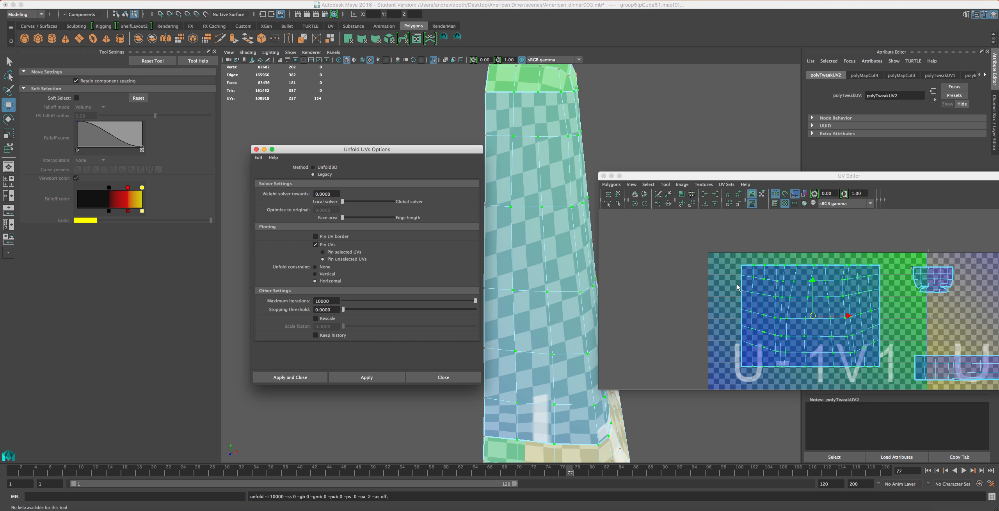
# Select the UV rows between the shell's upper and lower borders, unfold them with the Vertical constraint and close the unfold options.
pyautogui.moveTo(889, 270); pyautogui.dragTo(722, 356)
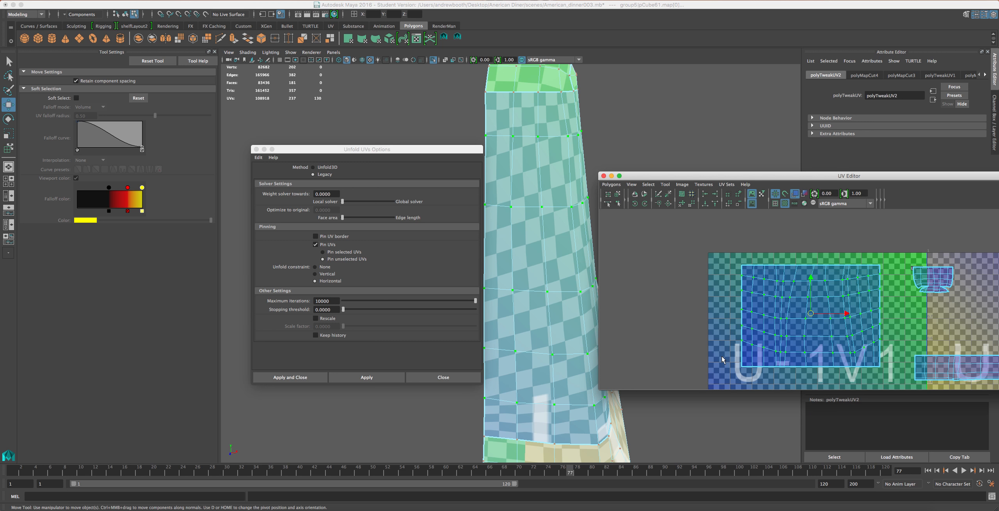
pyautogui.click(317, 274)
pyautogui.click(379, 377)
pyautogui.scroll(-5, 509, 327)
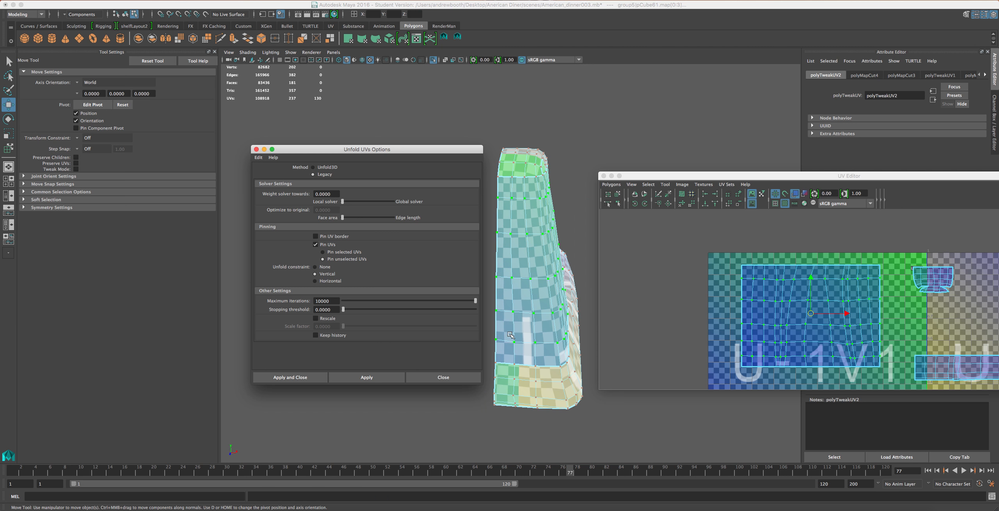
pyautogui.scroll(5, 507, 326)
pyautogui.scroll(-3, 507, 326)
pyautogui.keyDown('alt'); pyautogui.moveTo(508, 327); pyautogui.dragTo(538, 329); pyautogui.keyUp('alt')
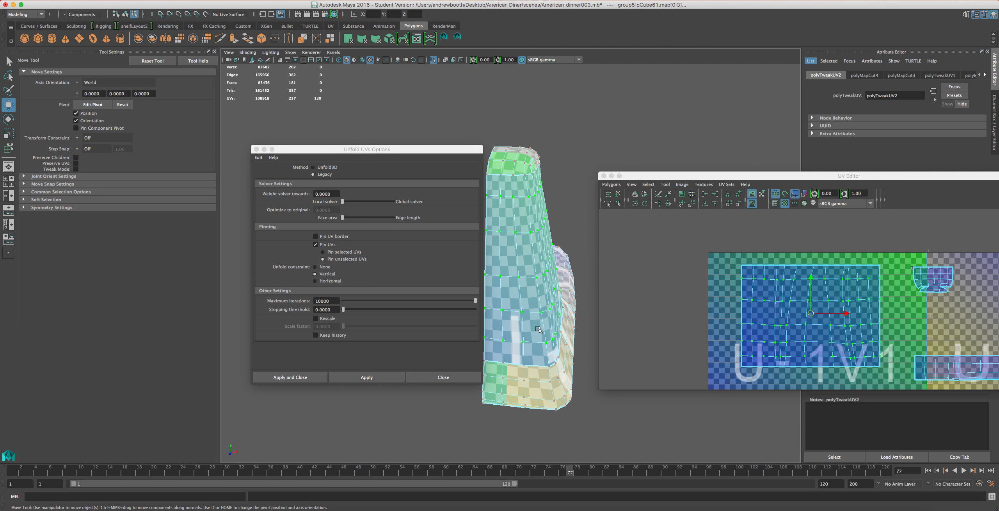
pyautogui.scroll(-2, 785, 310)
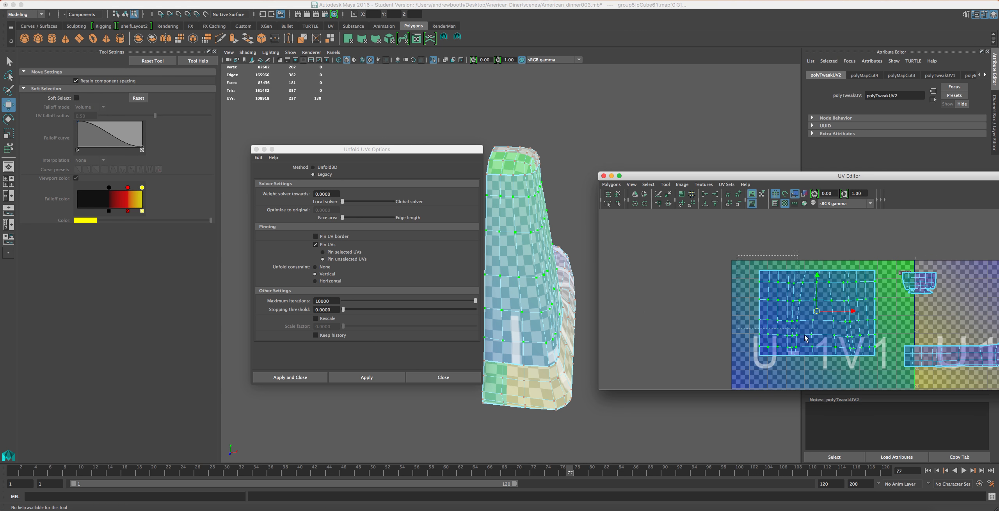
pyautogui.click(433, 376)
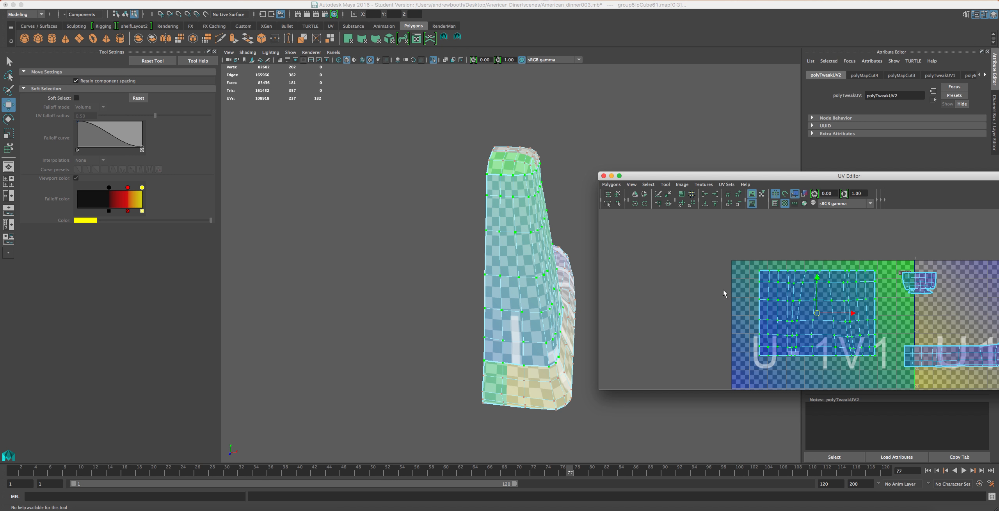
# Select all UVs of the upright's shell and activate the Smooth UV Tool.
pyautogui.scroll(2, 650, 273)
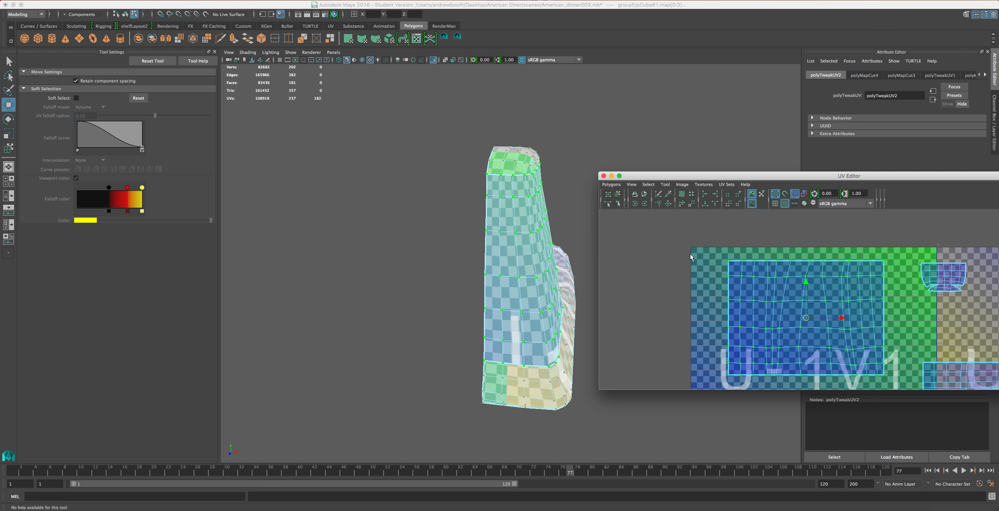
pyautogui.click(532, 221)
pyautogui.keyDown('alt'); pyautogui.moveTo(532, 222); pyautogui.dragTo(430, 164); pyautogui.keyUp('alt')
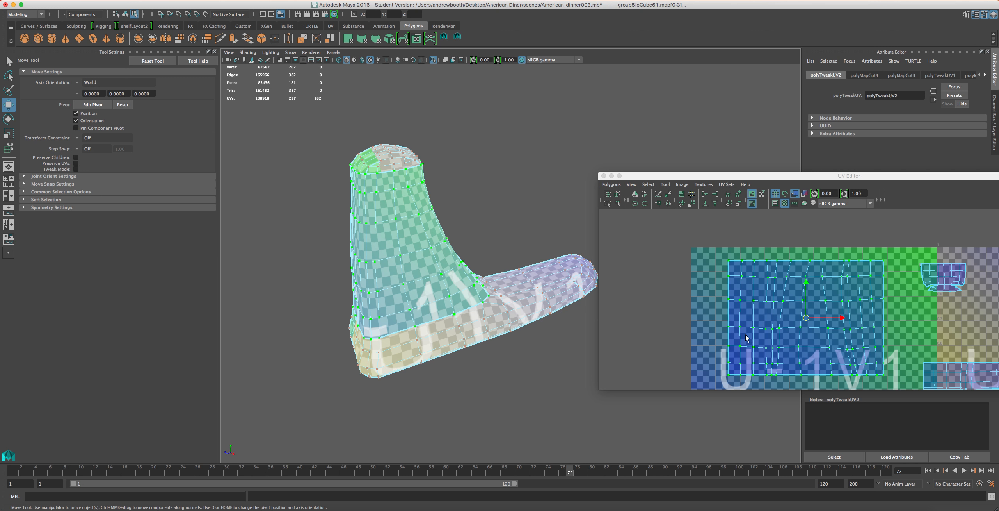
pyautogui.click(807, 313)
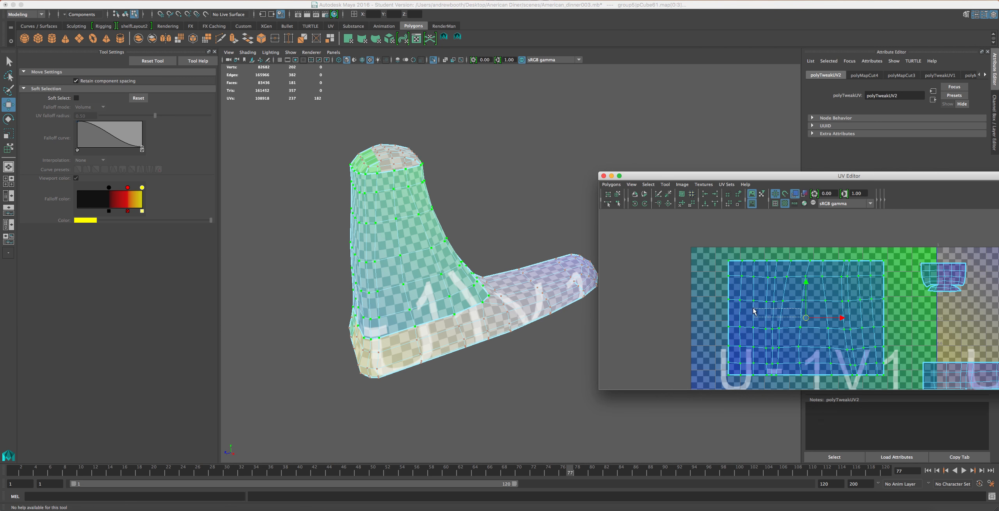
pyautogui.click(721, 280)
pyautogui.moveTo(706, 245); pyautogui.dragTo(893, 384)
pyautogui.moveTo(810, 351); pyautogui.dragTo(849, 436, button='right')
# Try to smooth the entire upright shell without pinned borders, and undo the change.
pyautogui.moveTo(724, 382); pyautogui.dragTo(749, 372)
pyautogui.moveTo(825, 356); pyautogui.dragTo(825, 358)
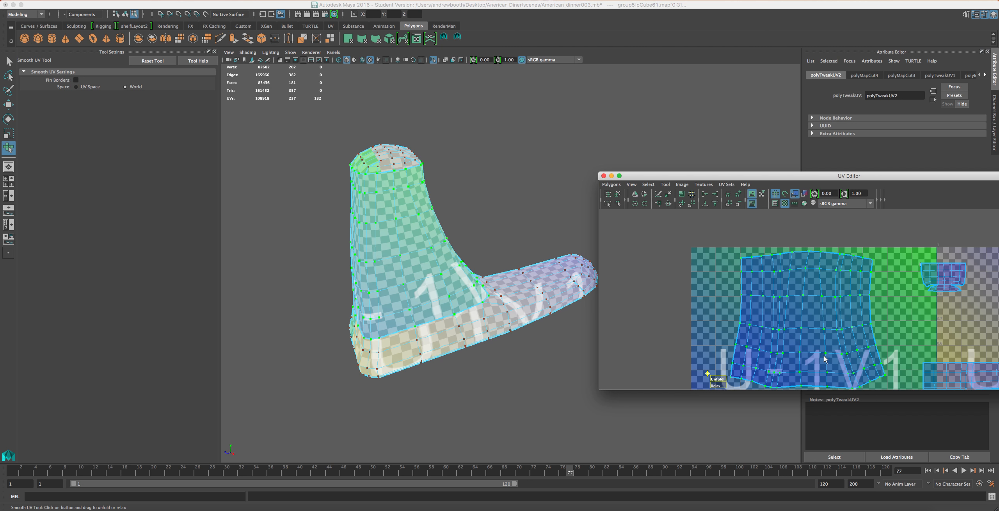
pyautogui.keyDown('alt'); pyautogui.moveTo(561, 341); pyautogui.dragTo(534, 292); pyautogui.keyUp('alt')
pyautogui.hotkey('ctrl', 'z')
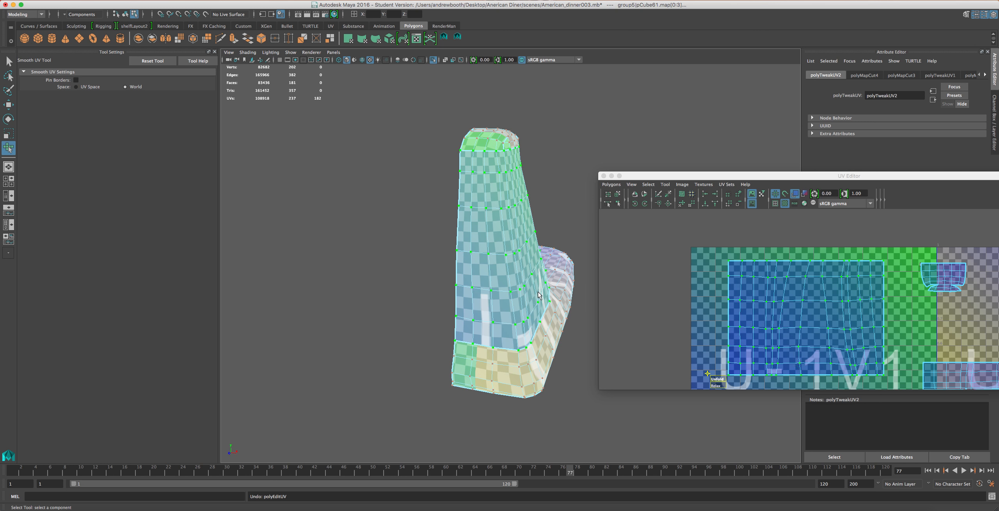
# Deselect the UVs along the upright shell's left and right borders, keeping the rest of the shell selected.
pyautogui.click(712, 270)
pyautogui.keyDown('ctrl'); pyautogui.moveTo(705, 245); pyautogui.dragTo(736, 387); pyautogui.keyUp('ctrl')
pyautogui.keyDown('ctrl'); pyautogui.moveTo(900, 249); pyautogui.dragTo(879, 381); pyautogui.keyUp('ctrl')
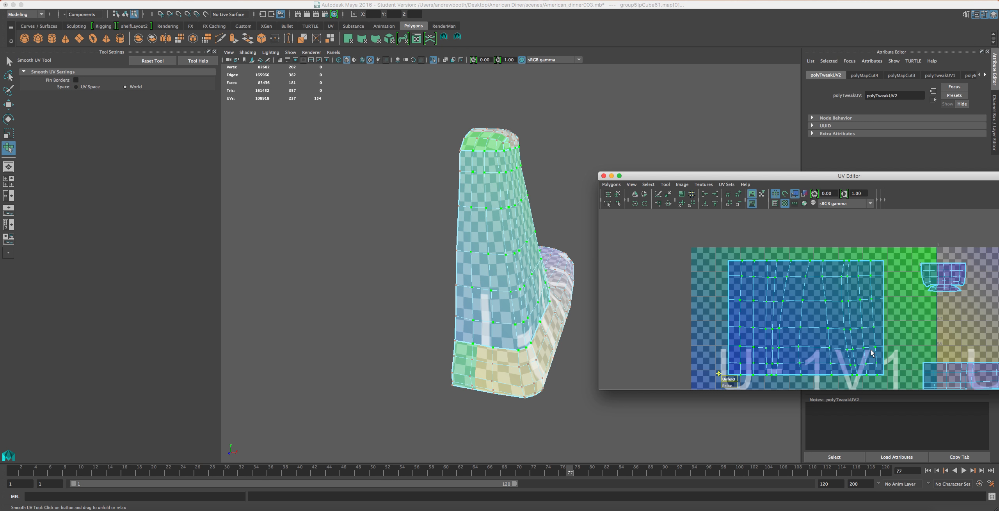
pyautogui.keyDown('alt'); pyautogui.moveTo(462, 383); pyautogui.dragTo(420, 366); pyautogui.keyUp('alt')
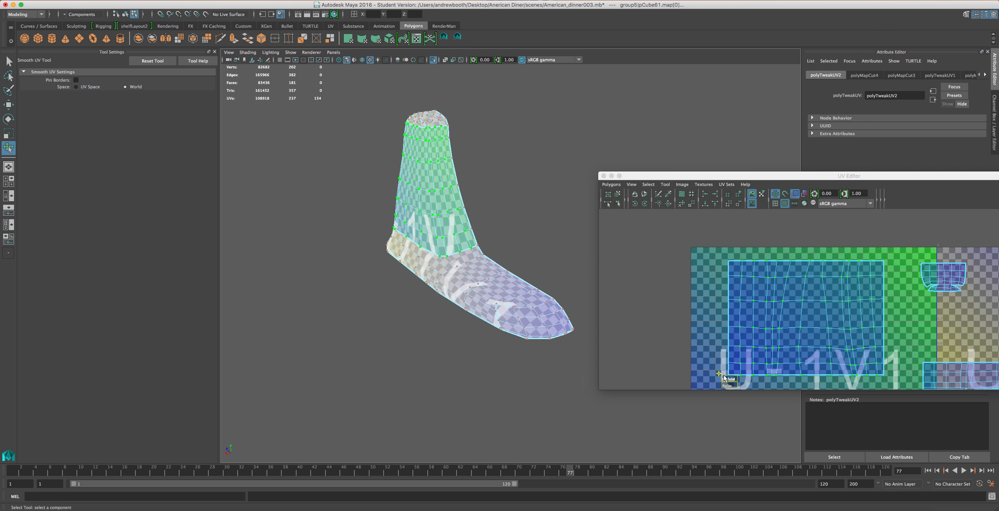
# Smooth the selected UVs of the upright shell to even out the checker pattern.
pyautogui.moveTo(726, 382); pyautogui.dragTo(744, 382)
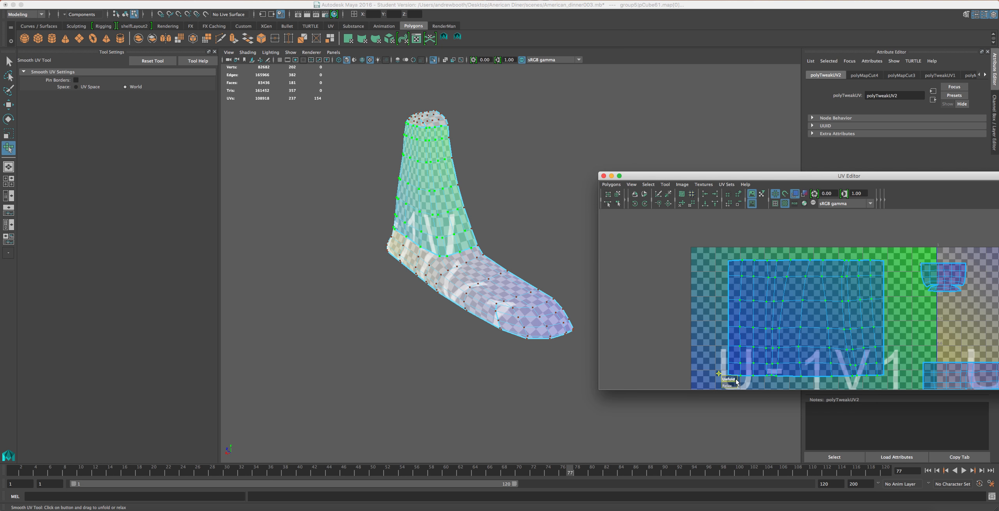
pyautogui.moveTo(729, 385); pyautogui.dragTo(735, 385)
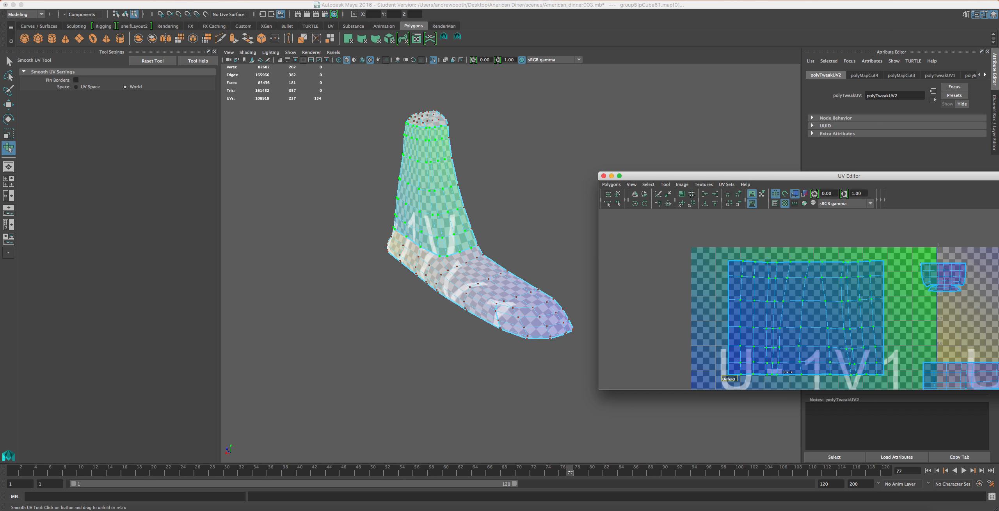
pyautogui.moveTo(731, 386); pyautogui.dragTo(764, 376)
pyautogui.keyDown('alt'); pyautogui.moveTo(334, 241); pyautogui.dragTo(488, 192); pyautogui.keyUp('alt')
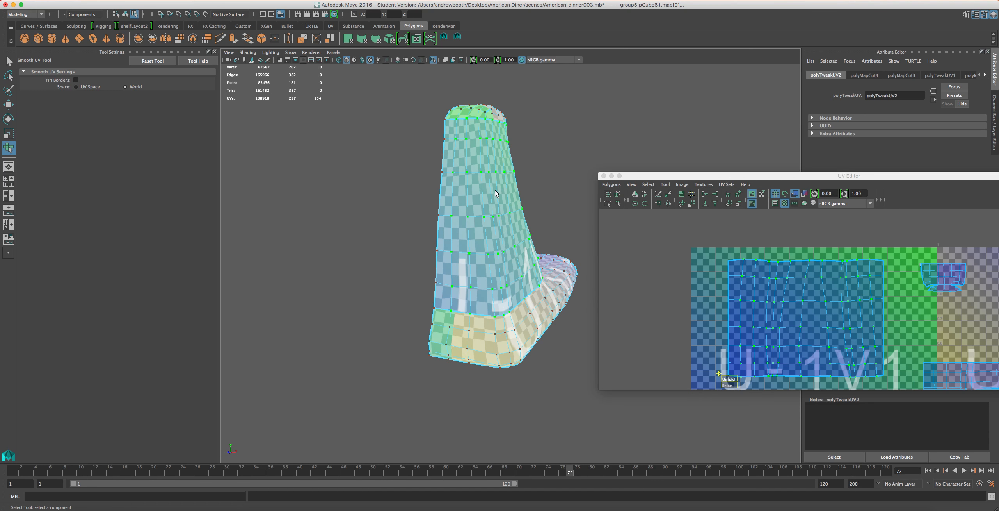
pyautogui.scroll(4, 487, 191)
pyautogui.keyDown('alt'); pyautogui.moveTo(502, 242); pyautogui.dragTo(506, 241); pyautogui.keyUp('alt')
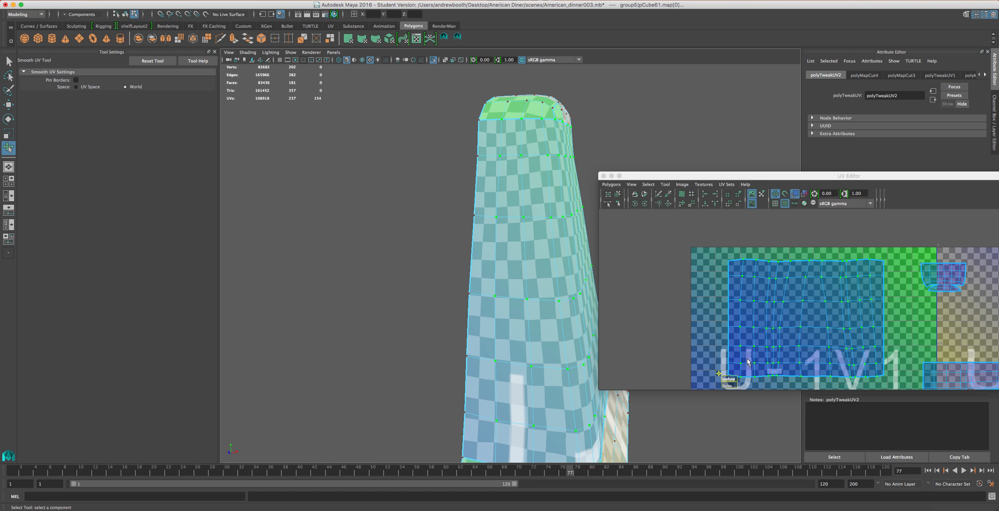
pyautogui.click(724, 381)
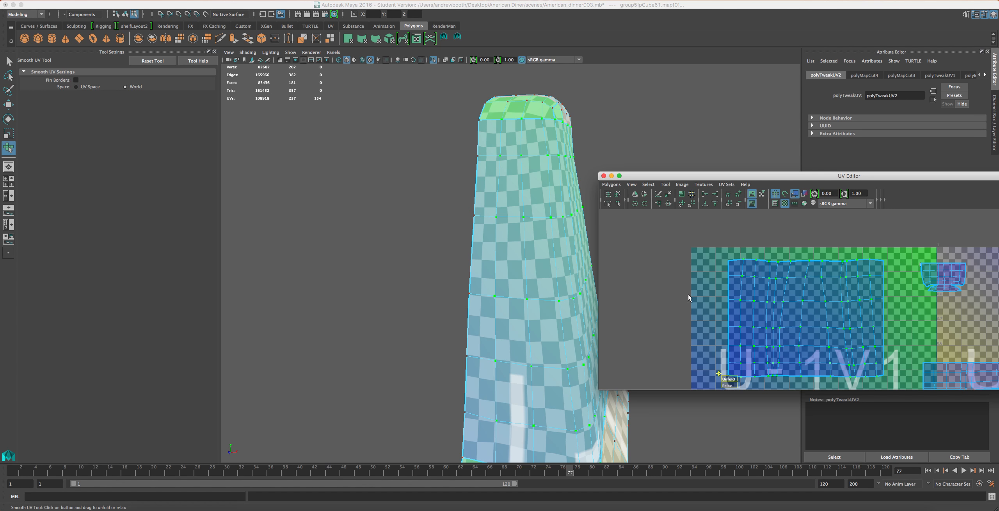
# Select the UVs along the upright shell's upper border and align them into a straight horizontal row.
pyautogui.scroll(1, 733, 293)
pyautogui.moveTo(894, 247); pyautogui.dragTo(681, 263)
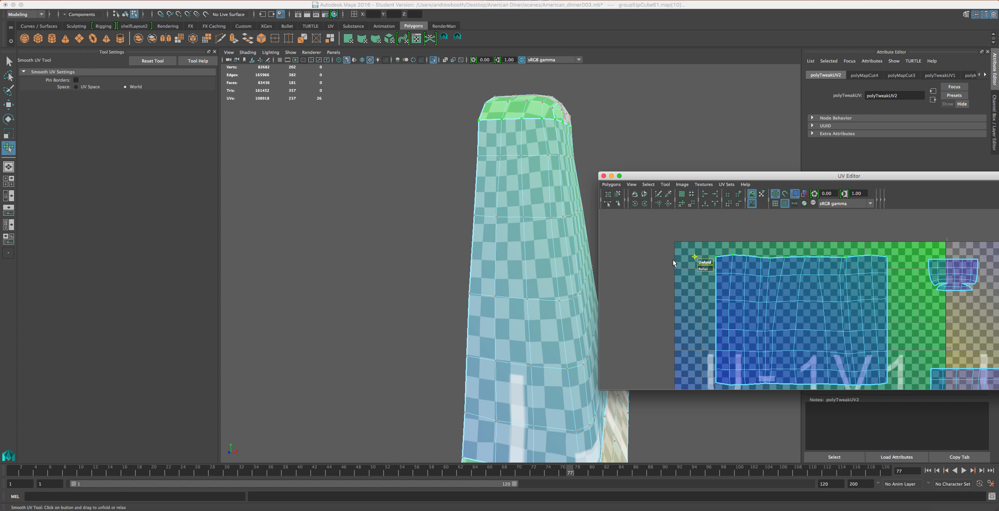
pyautogui.click(715, 204)
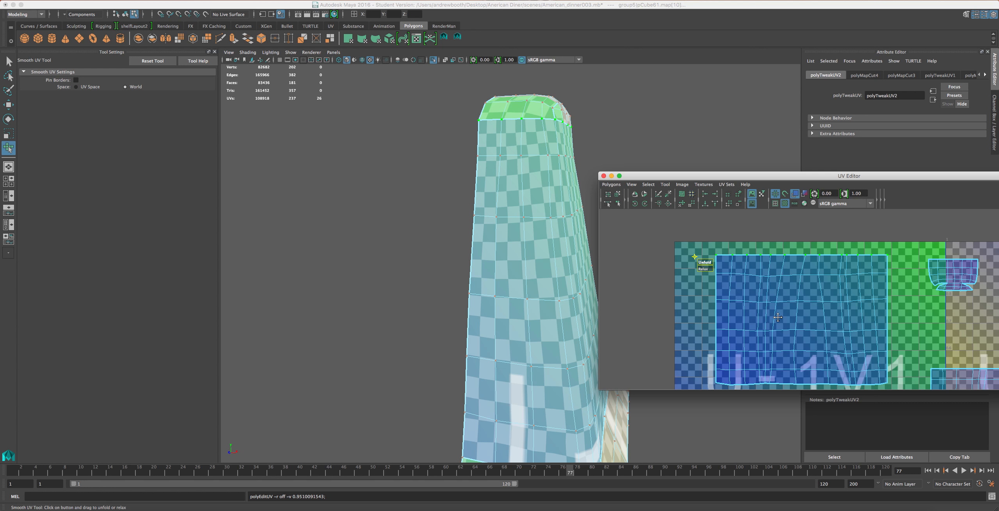
pyautogui.keyDown('alt'); pyautogui.moveTo(782, 326); pyautogui.dragTo(759, 291, button='middle'); pyautogui.keyUp('alt')
pyautogui.keyDown('alt'); pyautogui.moveTo(581, 440); pyautogui.dragTo(491, 299, button='middle'); pyautogui.keyUp('alt')
pyautogui.keyDown('alt'); pyautogui.moveTo(492, 299); pyautogui.dragTo(389, 259); pyautogui.keyUp('alt')
pyautogui.keyDown('alt'); pyautogui.moveTo(335, 151); pyautogui.dragTo(397, 236, button='middle'); pyautogui.keyUp('alt')
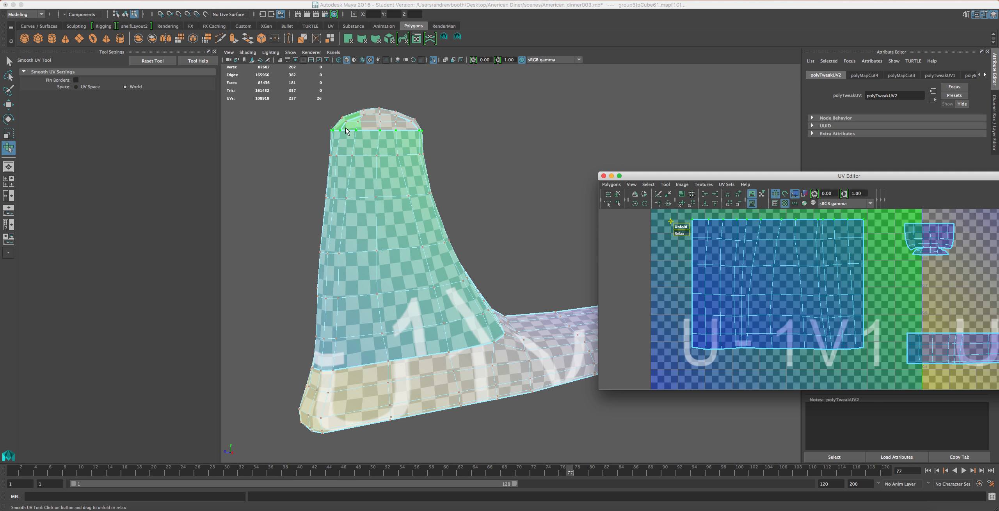
# Try to smooth the upright shell's UVs with the left, right and upper borders excluded, and undo the change.
pyautogui.keyDown('shift'); pyautogui.moveTo(696, 233); pyautogui.dragTo(664, 349); pyautogui.keyUp('shift')
pyautogui.keyDown('shift'); pyautogui.moveTo(882, 227); pyautogui.dragTo(665, 231); pyautogui.keyUp('shift')
pyautogui.moveTo(688, 355); pyautogui.dragTo(727, 343)
pyautogui.moveTo(825, 324); pyautogui.dragTo(825, 324)
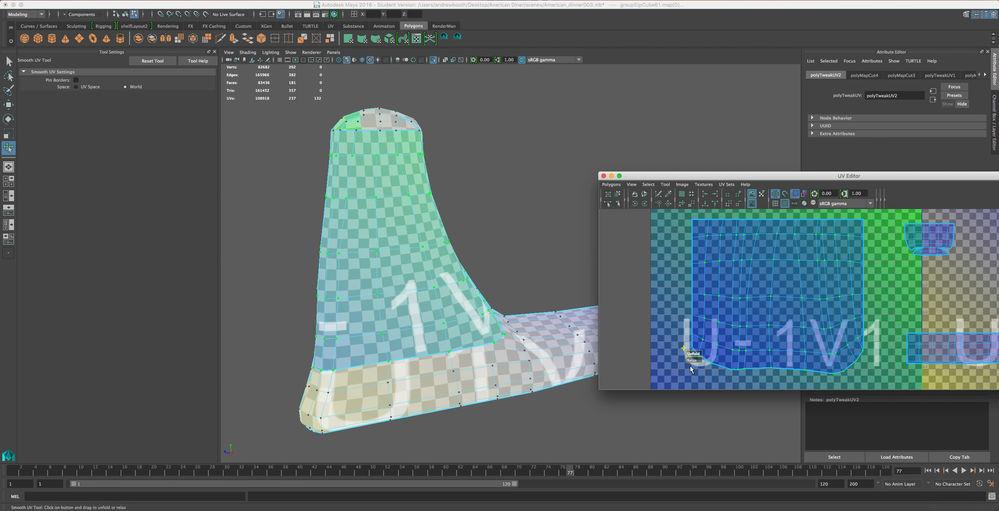
pyautogui.moveTo(698, 356)
pyautogui.mouseDown()
pyautogui.moveTo(689, 352)
pyautogui.moveTo(714, 350)
pyautogui.mouseUp()
pyautogui.keyDown('alt'); pyautogui.moveTo(415, 356); pyautogui.dragTo(442, 345); pyautogui.keyUp('alt')
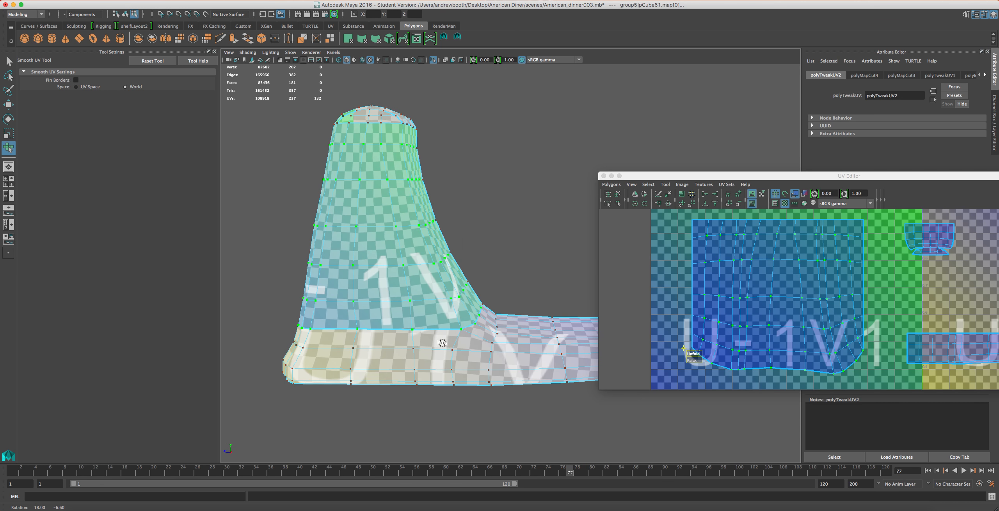
pyautogui.press('z')
pyautogui.press('z')
pyautogui.keyDown('alt'); pyautogui.moveTo(292, 339); pyautogui.dragTo(312, 337); pyautogui.keyUp('alt')
pyautogui.click(650, 288)
pyautogui.press('z')
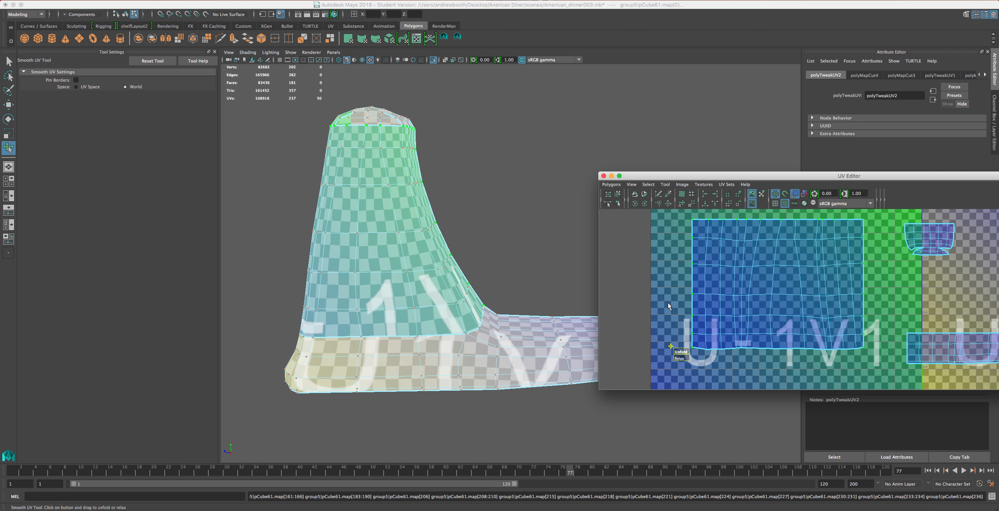
# Select the UVs along the upright shell's lower border and align them into a straight horizontal row.
pyautogui.moveTo(881, 365); pyautogui.dragTo(688, 340)
pyautogui.click(706, 206)
pyautogui.keyDown('alt'); pyautogui.moveTo(507, 409); pyautogui.dragTo(554, 408); pyautogui.keyUp('alt')
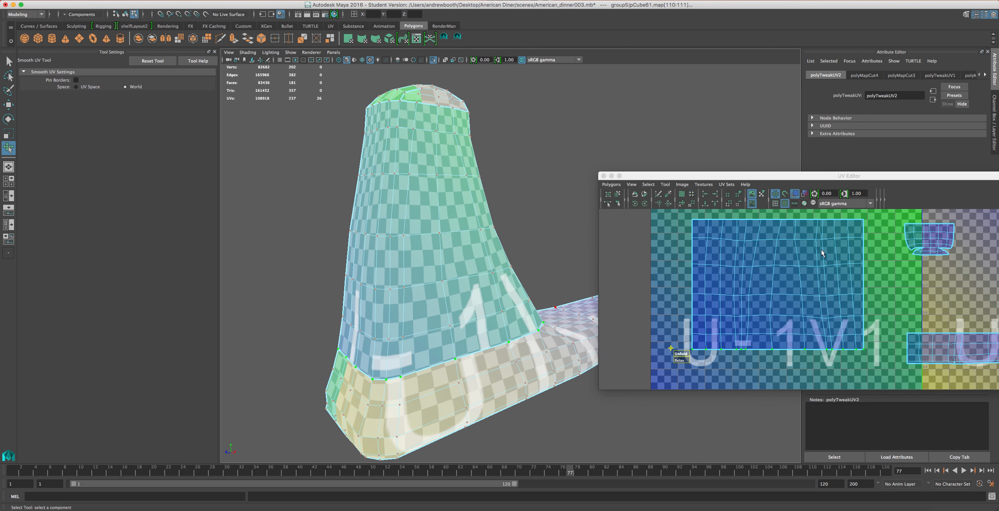
# Select only the UVs inside the upright shell's four borders and smooth them.
pyautogui.moveTo(857, 229); pyautogui.dragTo(690, 339)
pyautogui.keyDown('alt'); pyautogui.moveTo(530, 313); pyautogui.dragTo(446, 347); pyautogui.keyUp('alt')
pyautogui.keyDown('alt'); pyautogui.moveTo(513, 190); pyautogui.dragTo(489, 180); pyautogui.keyUp('alt')
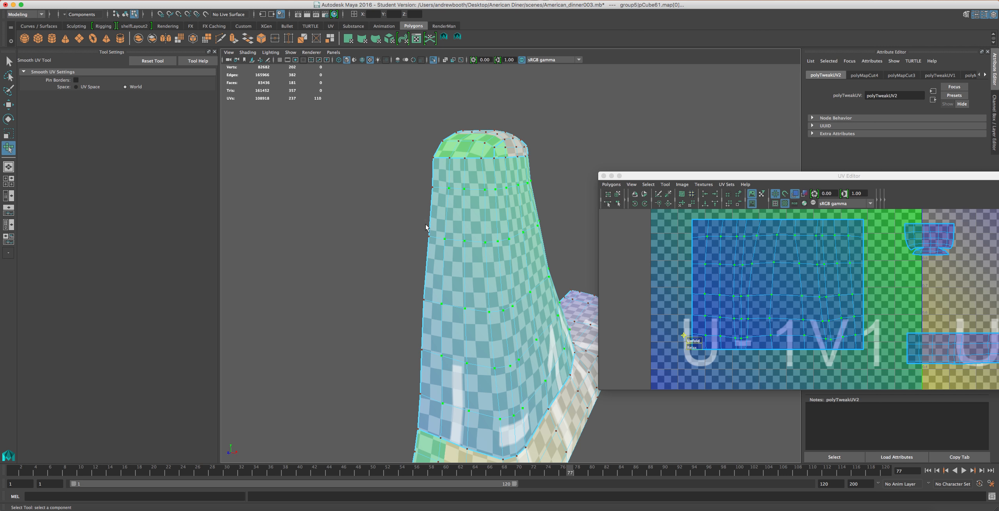
# Examine the checker pattern on the upright from several sides for remaining distortion.
pyautogui.keyDown('alt'); pyautogui.moveTo(416, 370); pyautogui.dragTo(347, 392); pyautogui.keyUp('alt')
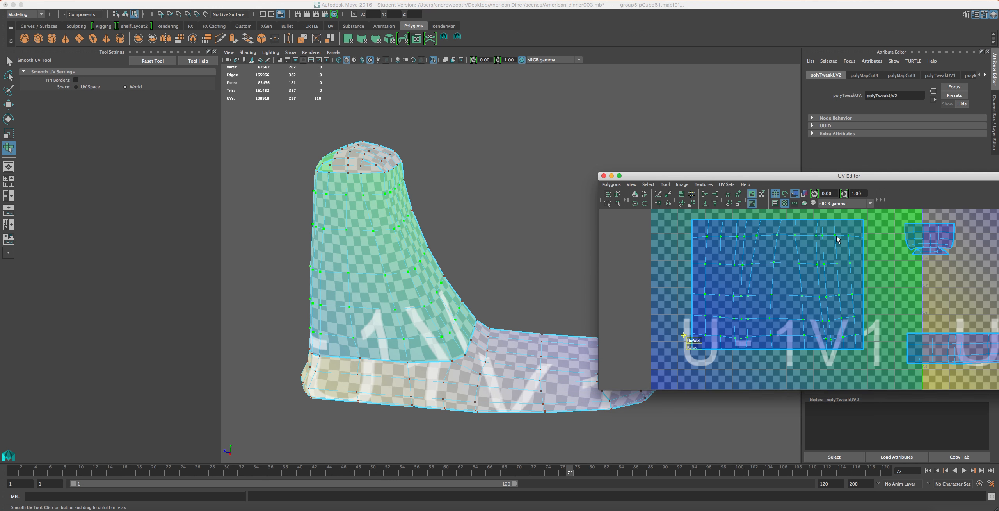
pyautogui.keyDown('alt'); pyautogui.moveTo(749, 293); pyautogui.dragTo(735, 328, button='middle'); pyautogui.keyUp('alt')
pyautogui.keyDown('alt'); pyautogui.moveTo(487, 293); pyautogui.dragTo(405, 316); pyautogui.keyUp('alt')
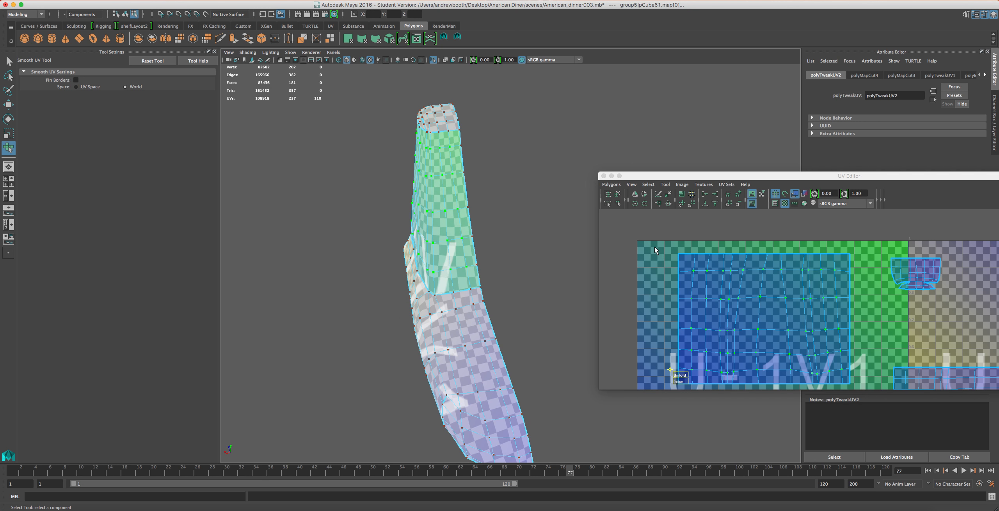
pyautogui.keyDown('alt'); pyautogui.moveTo(468, 257); pyautogui.dragTo(533, 241); pyautogui.keyUp('alt')
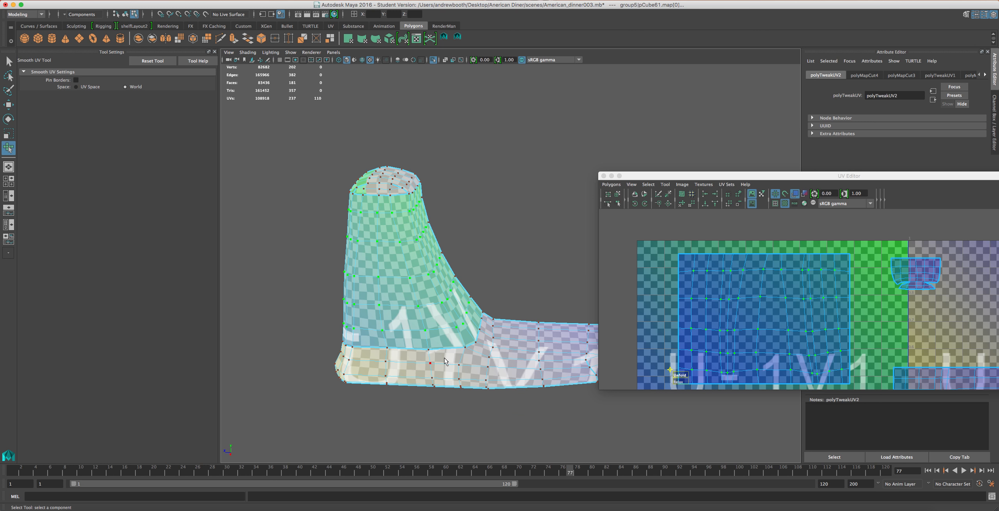
pyautogui.scroll(5, 367, 334)
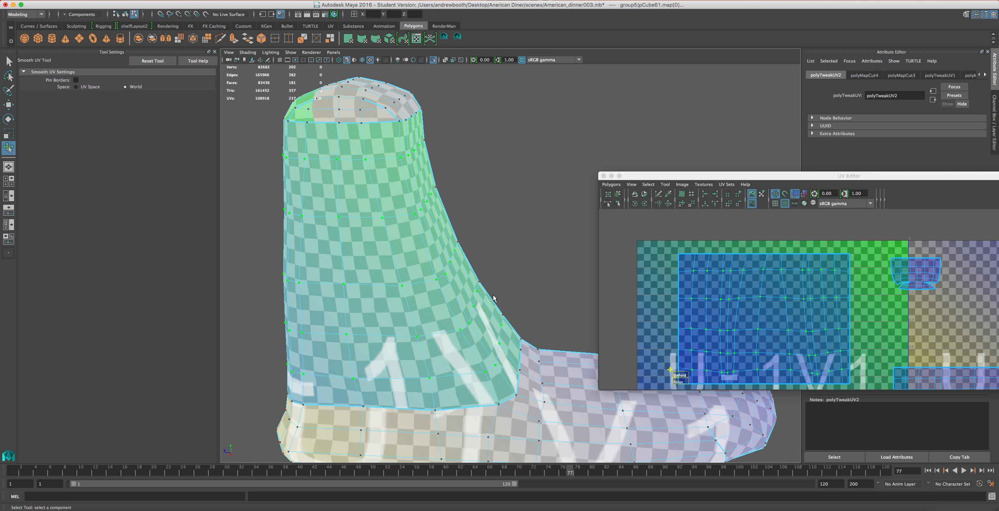
pyautogui.keyDown('alt'); pyautogui.moveTo(493, 295); pyautogui.dragTo(472, 322, button='right'); pyautogui.keyUp('alt')
pyautogui.scroll(-2, 831, 299)
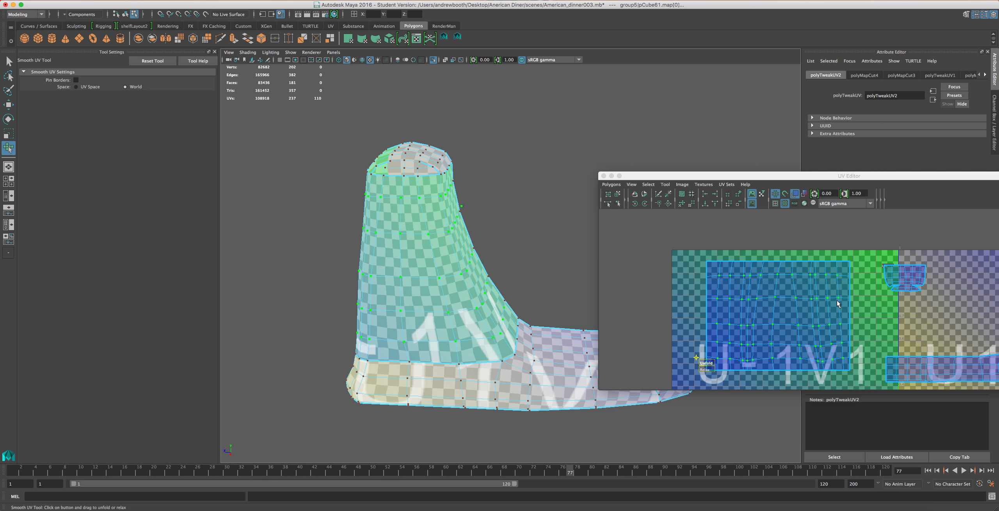
# Select all of the upright shell's UVs and try smoothing and unfolding them without pinned borders.
pyautogui.moveTo(852, 248); pyautogui.dragTo(687, 378)
pyautogui.scroll(-1, 850, 300)
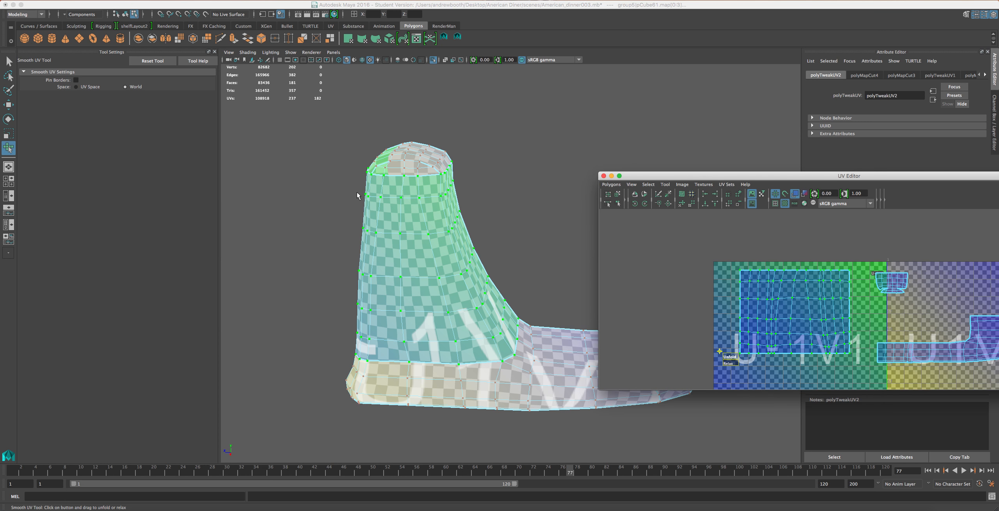
pyautogui.moveTo(730, 356); pyautogui.dragTo(758, 345)
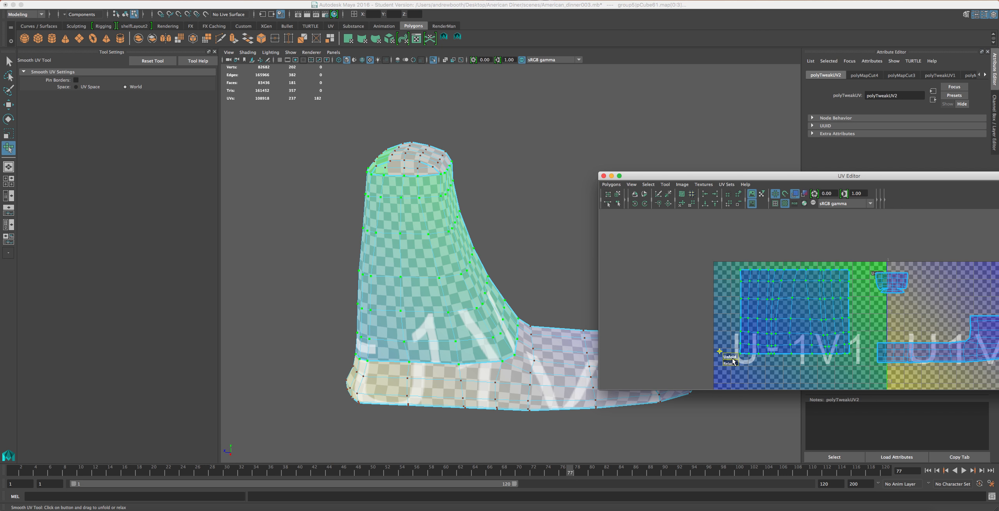
pyautogui.moveTo(734, 356); pyautogui.dragTo(767, 352)
pyautogui.moveTo(951, 331); pyautogui.dragTo(951, 331)
pyautogui.scroll(2, 415, 257)
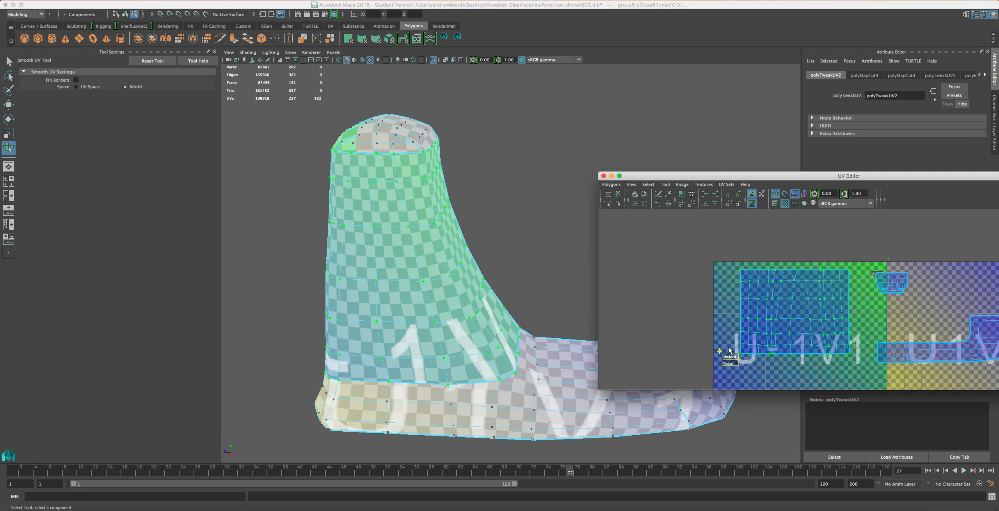
pyautogui.moveTo(728, 357); pyautogui.dragTo(726, 354)
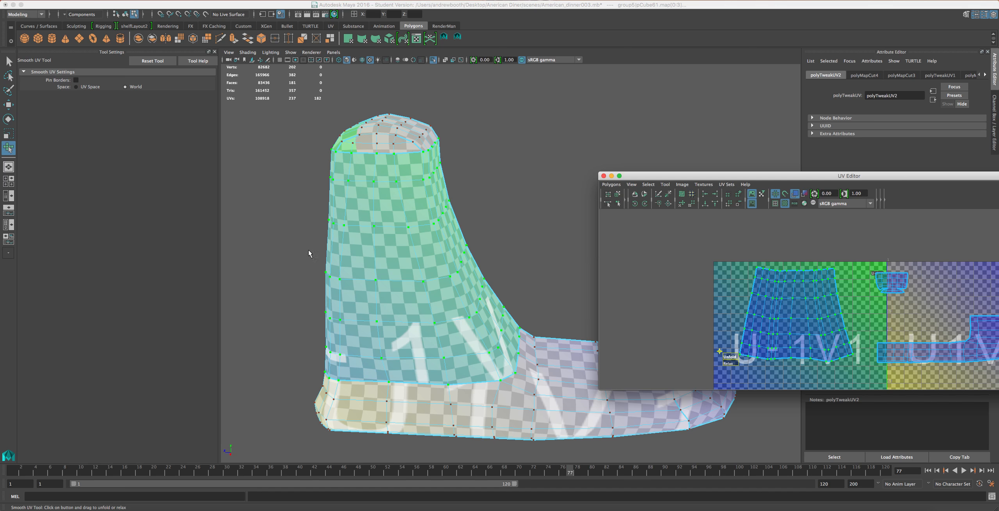
# Compare the checker pattern around the upright, and undo the smoothing and unfolding of the entire shell.
pyautogui.click(437, 244)
pyautogui.keyDown('alt'); pyautogui.moveTo(438, 260); pyautogui.dragTo(403, 176); pyautogui.keyUp('alt')
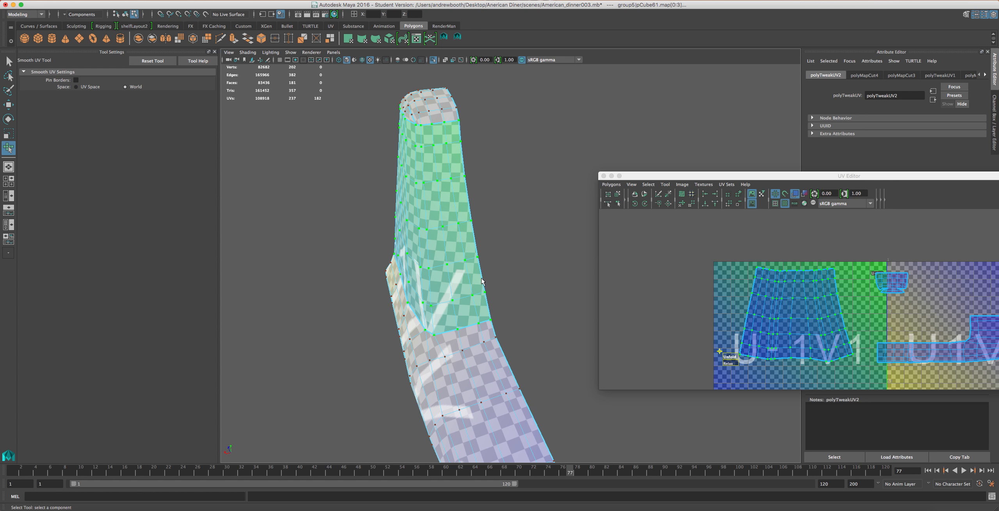
pyautogui.keyDown('alt'); pyautogui.moveTo(437, 258); pyautogui.dragTo(561, 209); pyautogui.keyUp('alt')
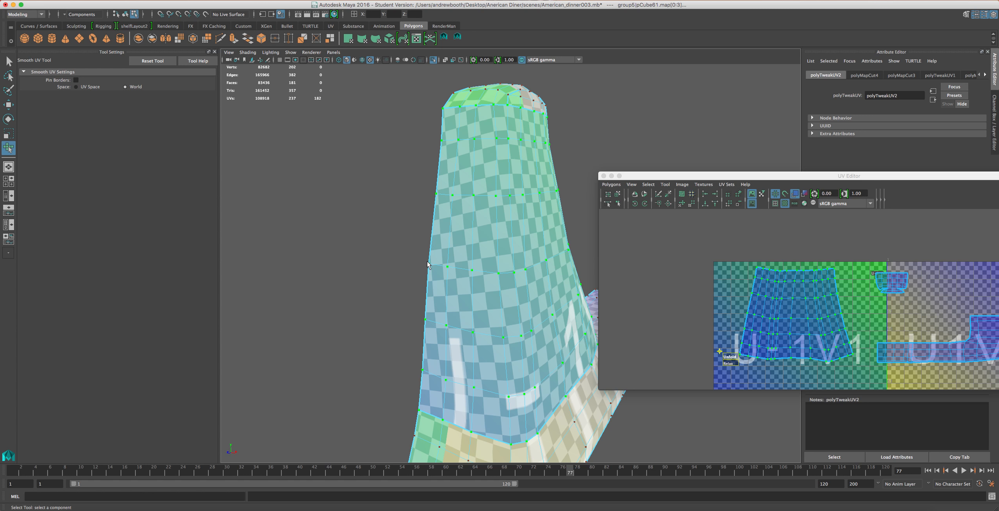
pyautogui.hotkey('ctrl', 'z')
pyautogui.hotkey('ctrl', 'z')
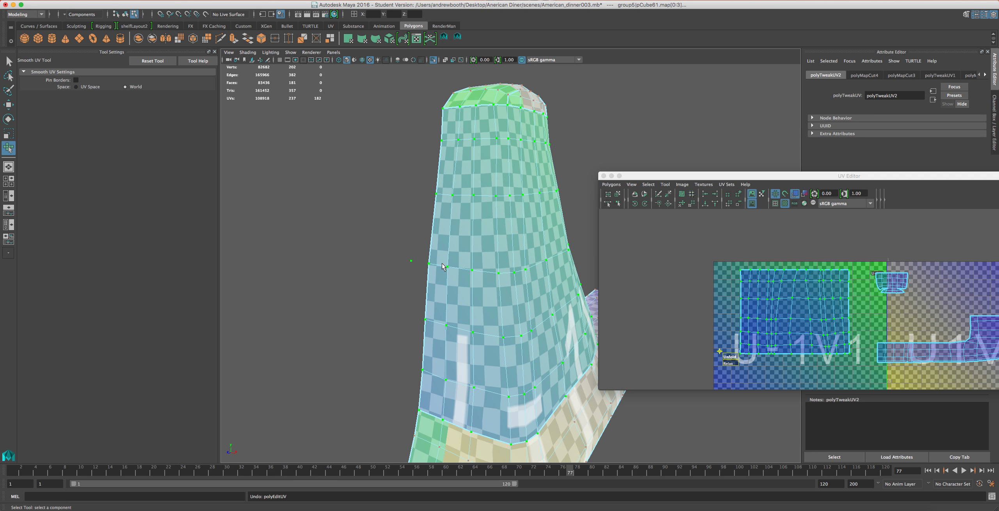
pyautogui.keyDown('alt'); pyautogui.moveTo(428, 261); pyautogui.dragTo(336, 296); pyautogui.keyUp('alt')
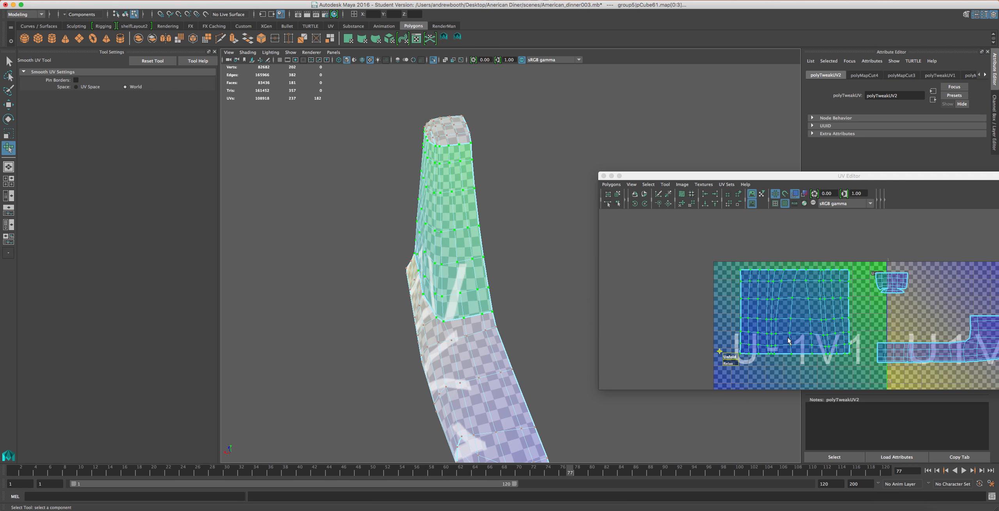
pyautogui.click(804, 353)
pyautogui.hotkey('ctrl', 'z')
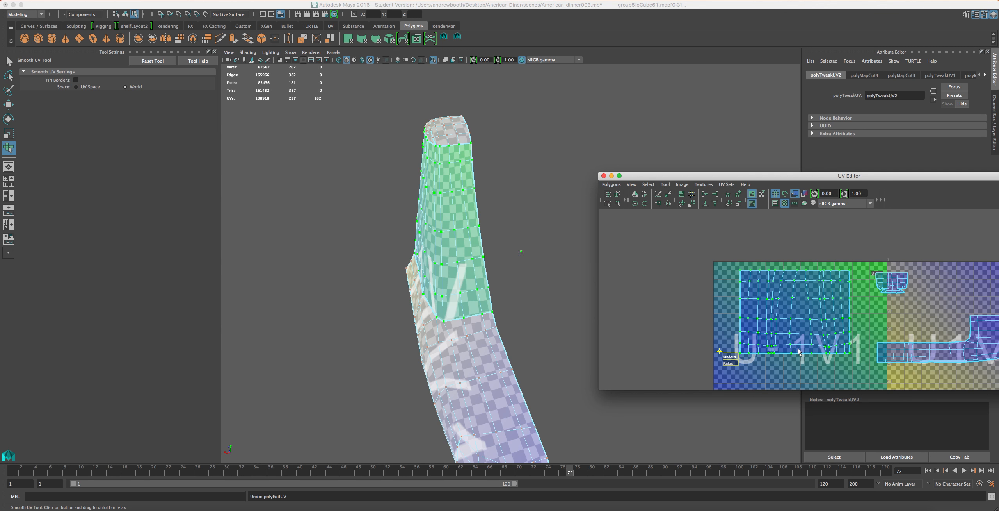
# Select the row of UVs just above the upright shell's lower border and smooth it on its own.
pyautogui.scroll(3, 825, 357)
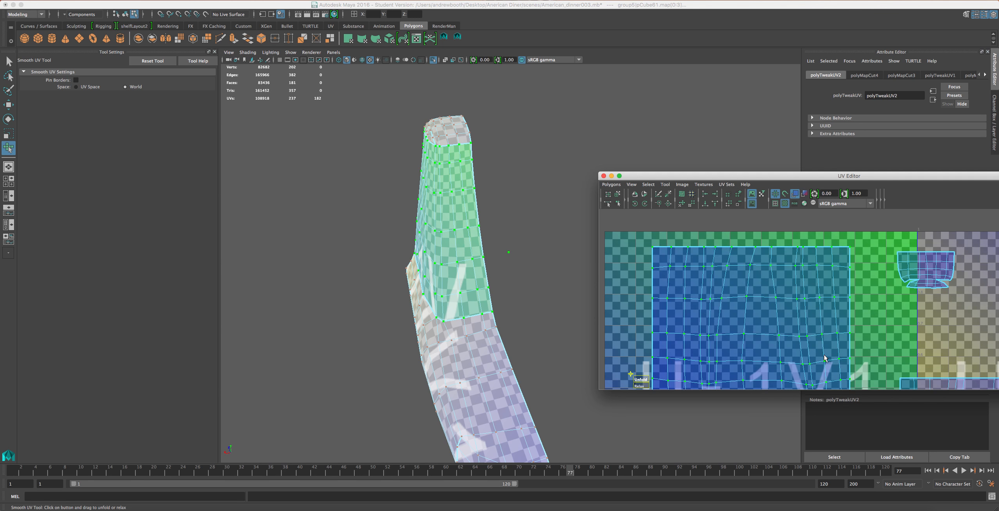
pyautogui.keyDown('alt'); pyautogui.moveTo(825, 347); pyautogui.dragTo(799, 308, button='middle'); pyautogui.keyUp('alt')
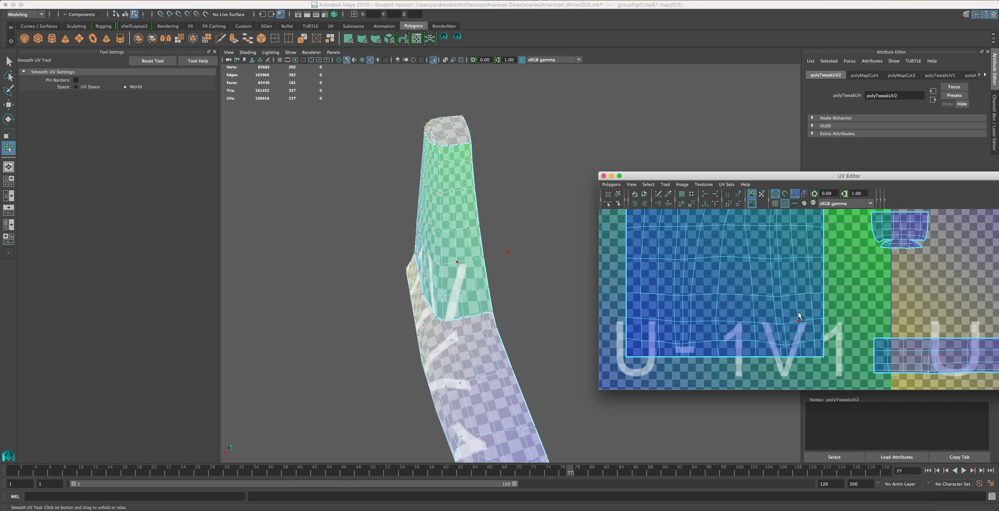
pyautogui.moveTo(817, 312); pyautogui.dragTo(792, 348)
pyautogui.moveTo(822, 340); pyautogui.dragTo(620, 336)
pyautogui.moveTo(817, 314); pyautogui.dragTo(720, 323)
pyautogui.moveTo(820, 335); pyautogui.dragTo(692, 341)
pyautogui.keyDown('alt'); pyautogui.moveTo(384, 315); pyautogui.dragTo(441, 317); pyautogui.keyUp('alt')
pyautogui.scroll(2, 448, 317)
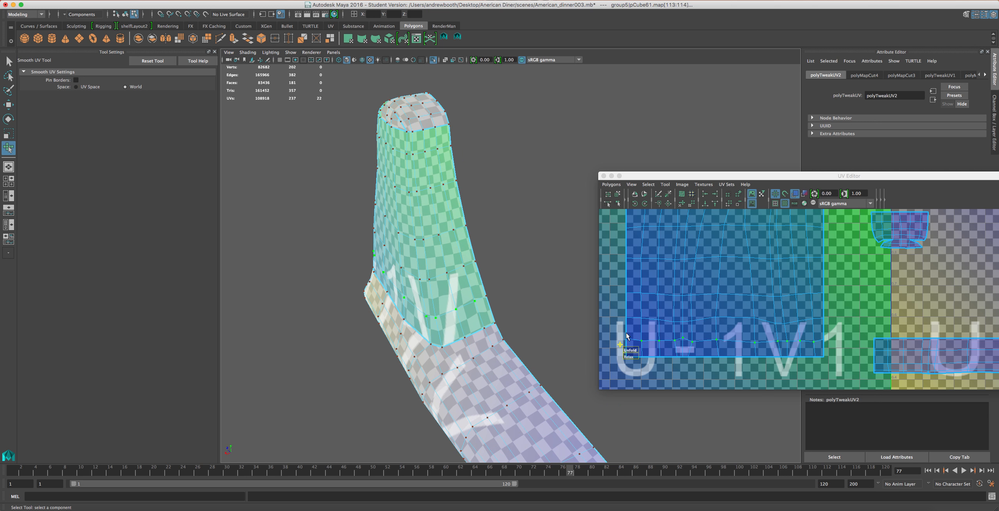
# Select and smooth the next two UV rows upward one at a time, and undo the last smoothing.
pyautogui.moveTo(818, 311); pyautogui.dragTo(625, 337)
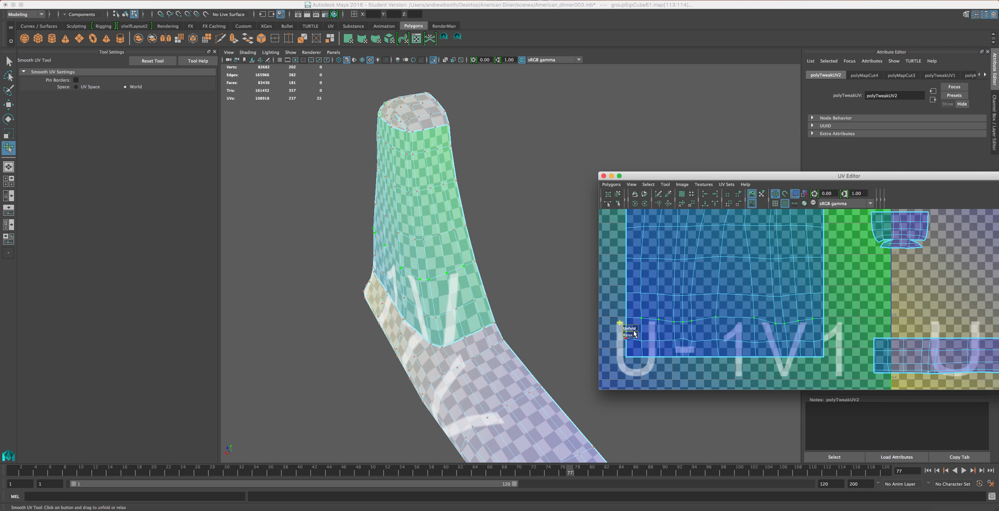
pyautogui.moveTo(818, 288); pyautogui.dragTo(699, 306)
pyautogui.hotkey('ctrl', 'z')
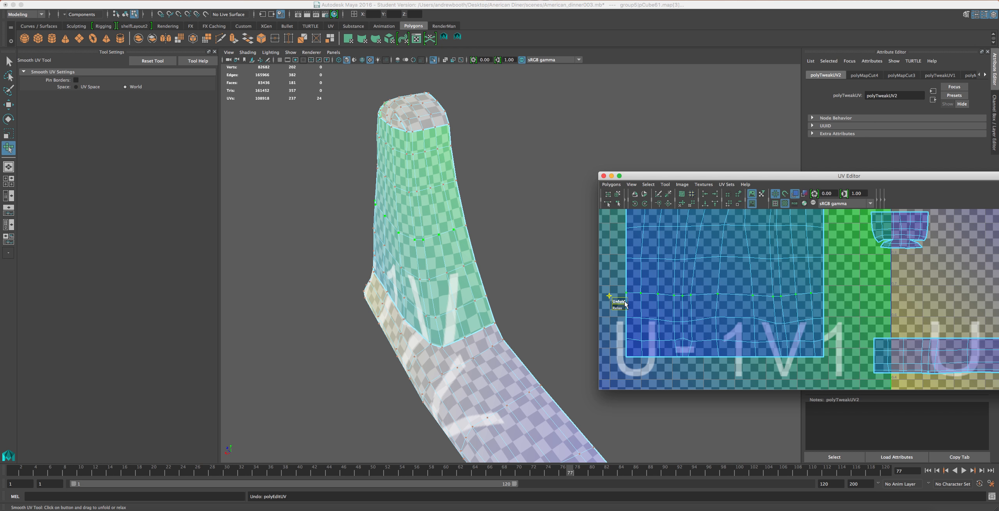
# Try smoothing the upright shell's upper UV rows one at a time, and a small group near its lower right corner.
pyautogui.moveTo(812, 247); pyautogui.dragTo(645, 265)
pyautogui.moveTo(833, 245); pyautogui.dragTo(833, 245)
pyautogui.keyDown('alt'); pyautogui.moveTo(393, 256); pyautogui.dragTo(482, 240); pyautogui.keyUp('alt')
pyautogui.keyDown('alt'); pyautogui.moveTo(765, 296); pyautogui.dragTo(771, 336, button='middle'); pyautogui.keyUp('alt')
pyautogui.moveTo(819, 259); pyautogui.dragTo(642, 278)
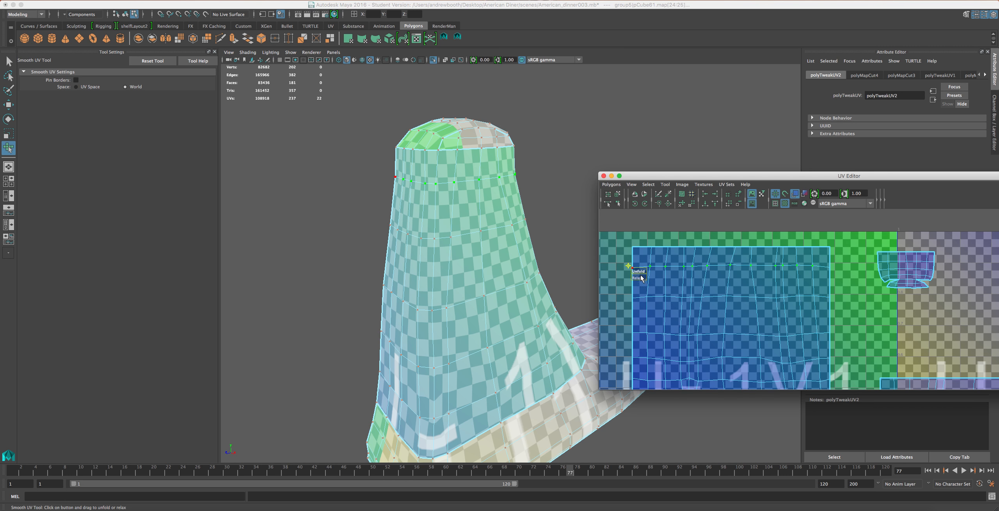
pyautogui.scroll(-1, 809, 270)
pyautogui.moveTo(826, 268); pyautogui.dragTo(847, 371)
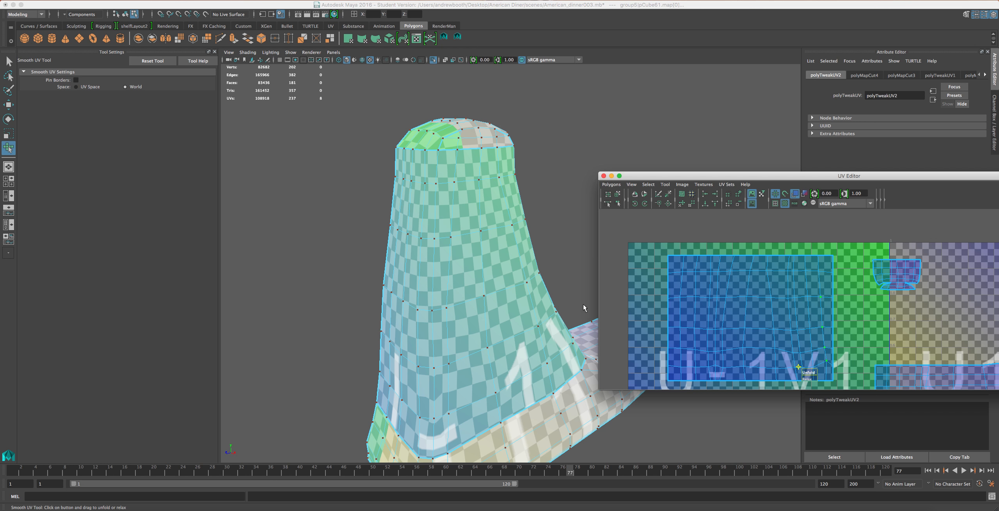
pyautogui.keyDown('alt'); pyautogui.moveTo(559, 321); pyautogui.dragTo(468, 283); pyautogui.keyUp('alt')
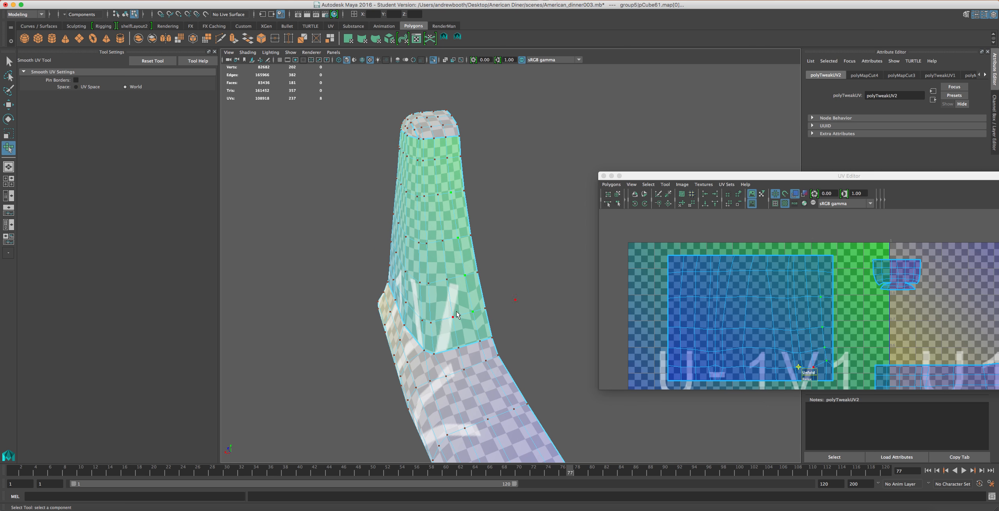
# Undo the row-by-row smoothing of the upright shell, and examine the checker pattern along its curved side.
pyautogui.hotkey('ctrl', 'z')
pyautogui.hotkey('ctrl', 'z')
pyautogui.doubleClick(477, 300)
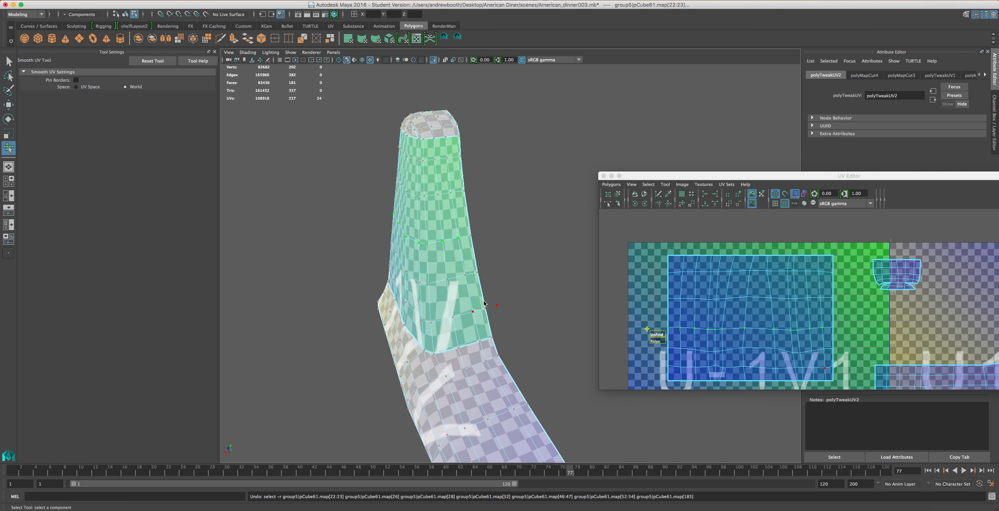
pyautogui.hotkey('ctrl', 'z')
pyautogui.hotkey('ctrl', 'z')
pyautogui.hotkey('ctrl', 'z')
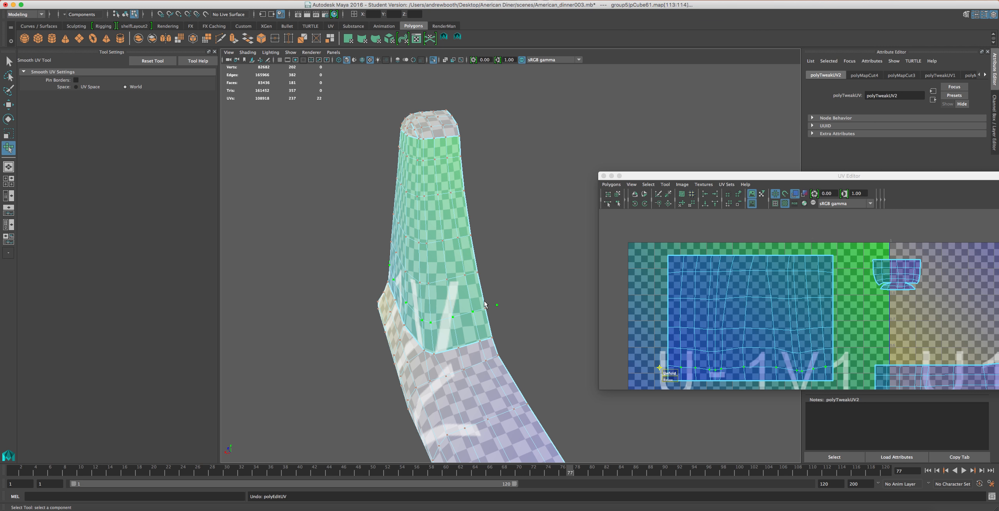
pyautogui.hotkey('ctrl', 'z')
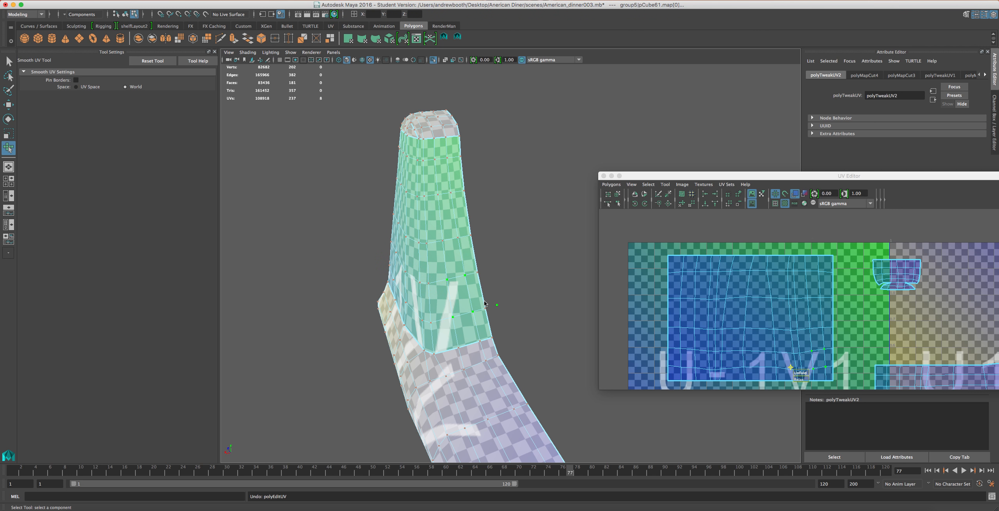
pyautogui.scroll(-3, 482, 318)
pyautogui.keyDown('alt'); pyautogui.moveTo(602, 340); pyautogui.dragTo(650, 334); pyautogui.keyUp('alt')
pyautogui.scroll(3, 409, 375)
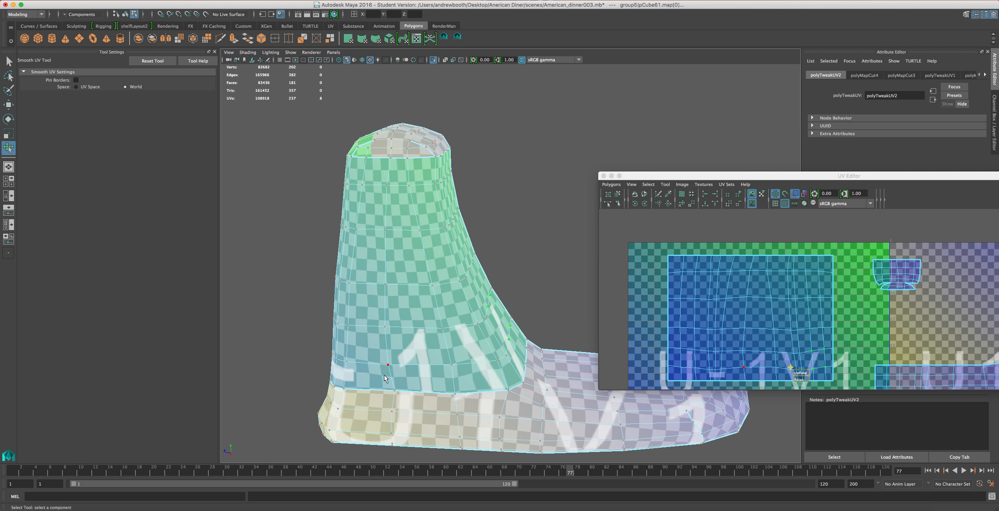
pyautogui.scroll(3, 482, 380)
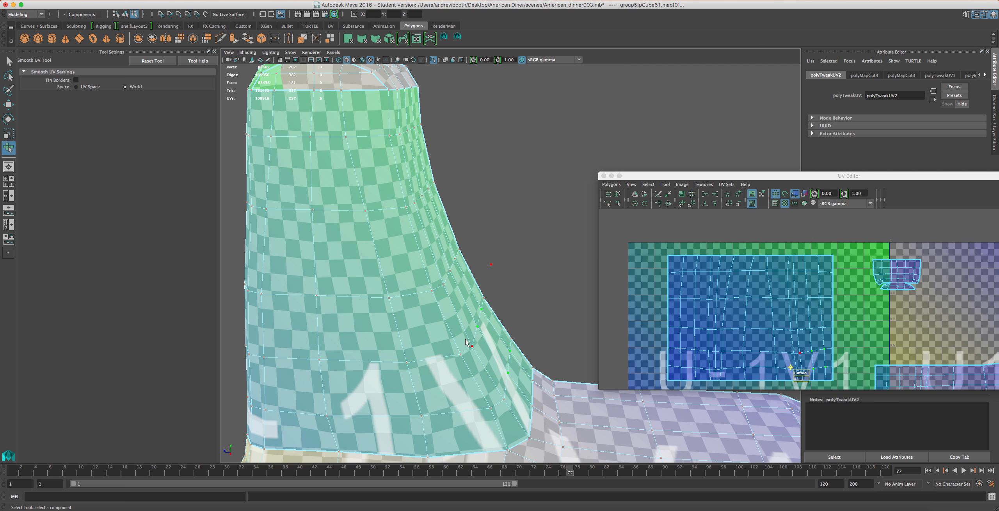
# Select two vertical edge loops running down the upright and cut the UV shell along both.
pyautogui.moveTo(387, 148); pyautogui.dragTo(386, 127, button='right')
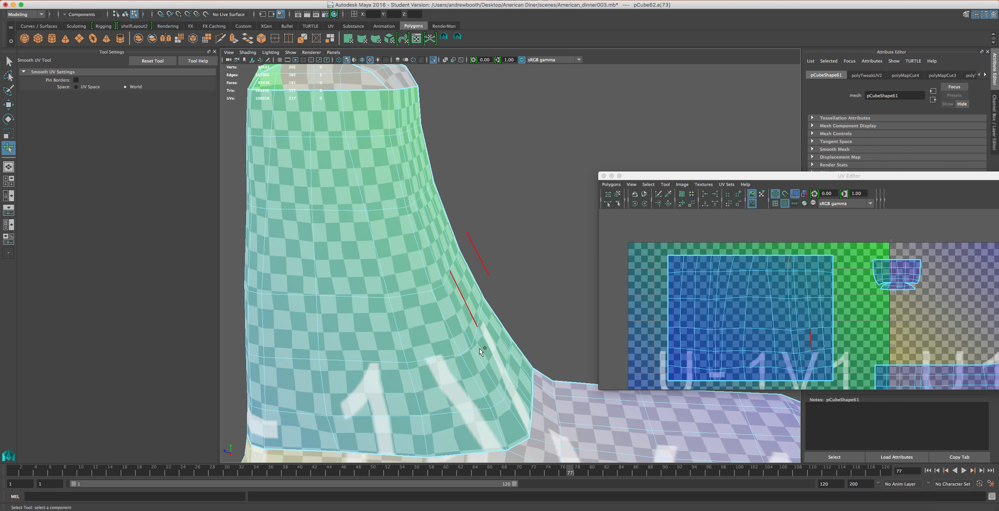
pyautogui.scroll(-5, 507, 419)
pyautogui.scroll(5, 504, 418)
pyautogui.scroll(-1, 500, 419)
pyautogui.doubleClick(502, 411)
pyautogui.keyDown('alt'); pyautogui.moveTo(351, 337); pyautogui.dragTo(356, 302, button='middle'); pyautogui.keyUp('alt')
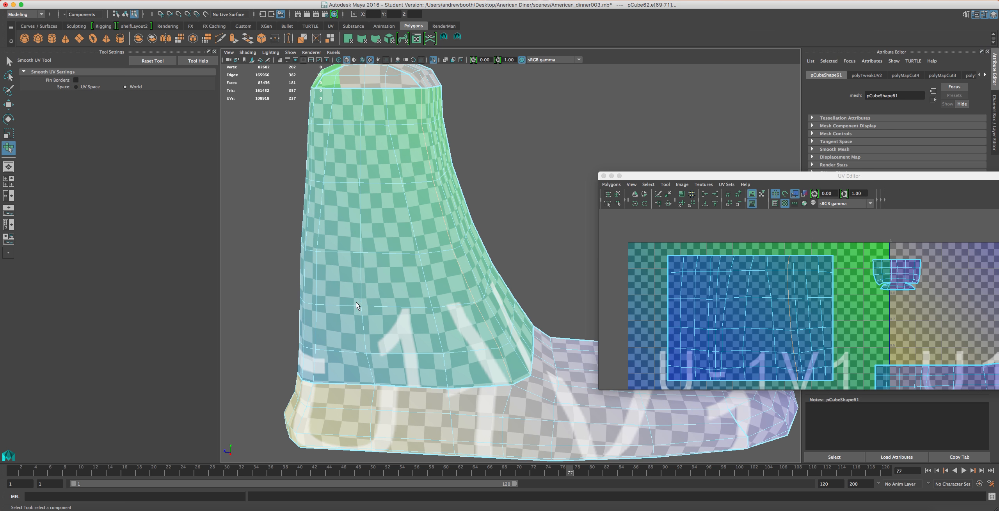
pyautogui.keyDown('alt'); pyautogui.moveTo(448, 367); pyautogui.dragTo(474, 376); pyautogui.keyUp('alt')
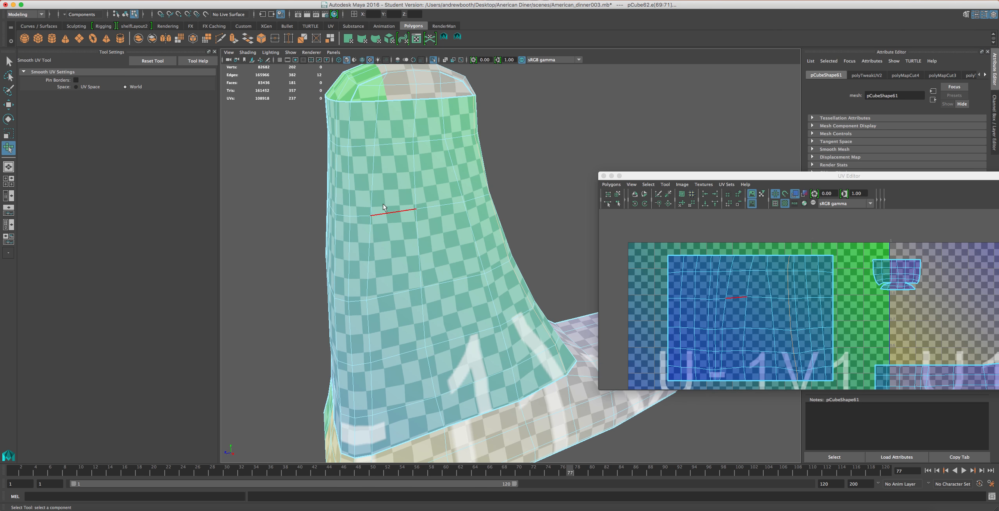
pyautogui.keyDown('shift'); pyautogui.click(350, 133); pyautogui.keyUp('shift')
pyautogui.keyDown('shift'); pyautogui.click(356, 191); pyautogui.keyUp('shift')
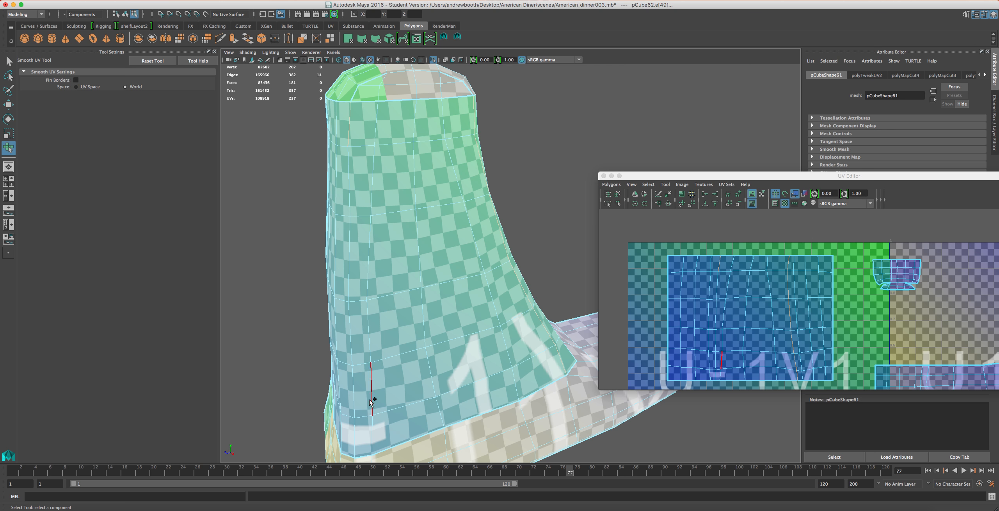
pyautogui.keyDown('shift'); pyautogui.doubleClick(355, 429); pyautogui.keyUp('shift')
pyautogui.click(660, 194)
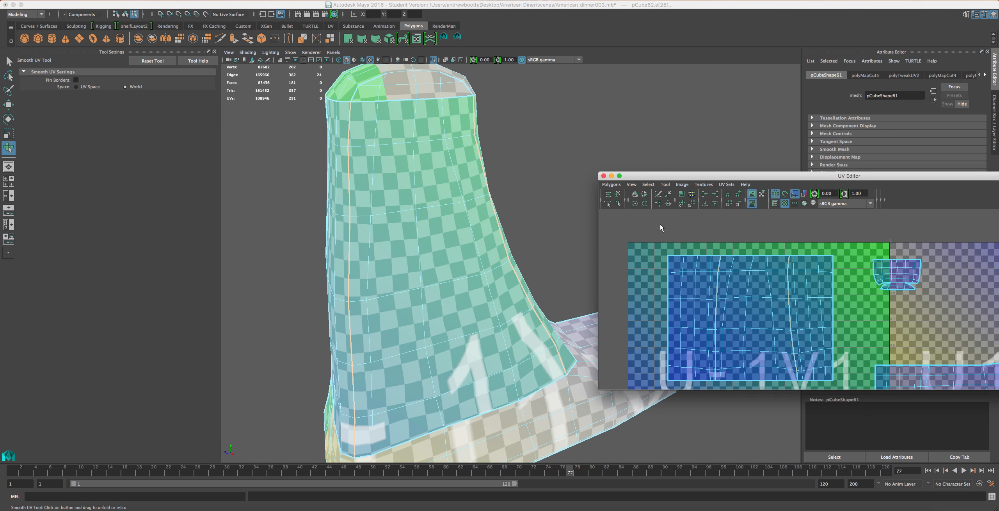
# Move the cut-off strip shell away from the rest of the upright's UVs with the Move UV Shell Tool.
pyautogui.click(617, 193)
pyautogui.moveTo(697, 282); pyautogui.dragTo(649, 251)
pyautogui.scroll(3, 446, 285)
pyautogui.click(448, 283)
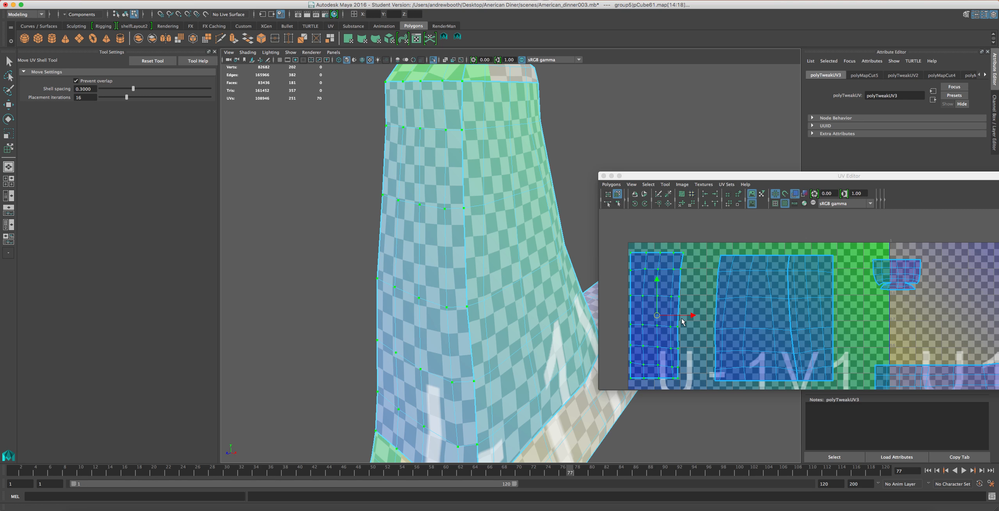
# Try unfolding the entire separated strip with the Smooth UV Tool, and undo the unfold.
pyautogui.rightClick(678, 332)
pyautogui.moveTo(701, 380); pyautogui.dragTo(709, 418, button='right')
pyautogui.moveTo(619, 379); pyautogui.dragTo(771, 356)
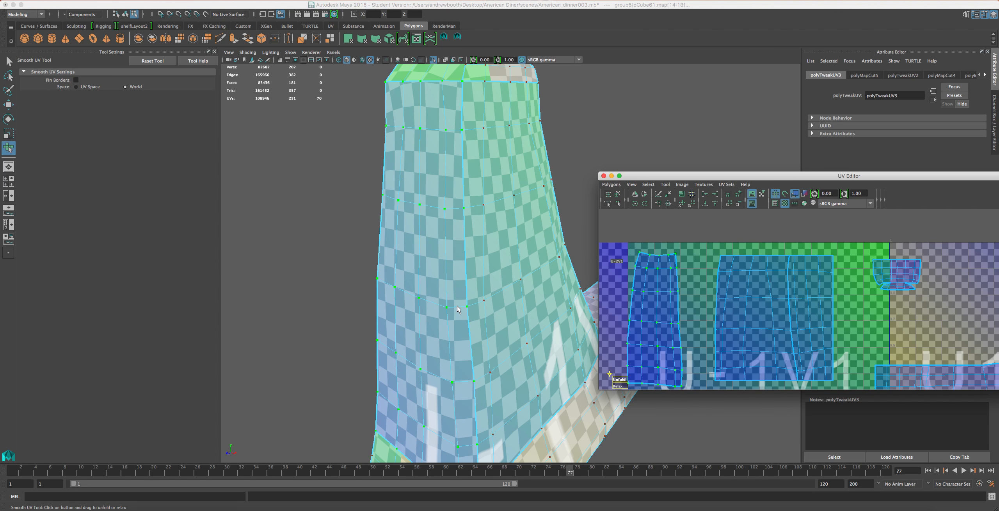
pyautogui.scroll(-3, 458, 308)
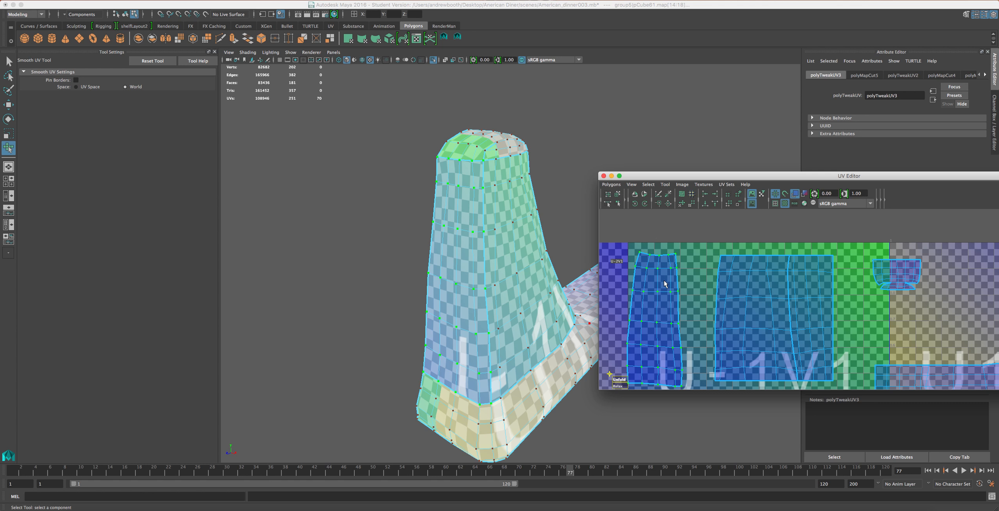
pyautogui.hotkey('ctrl', 'z')
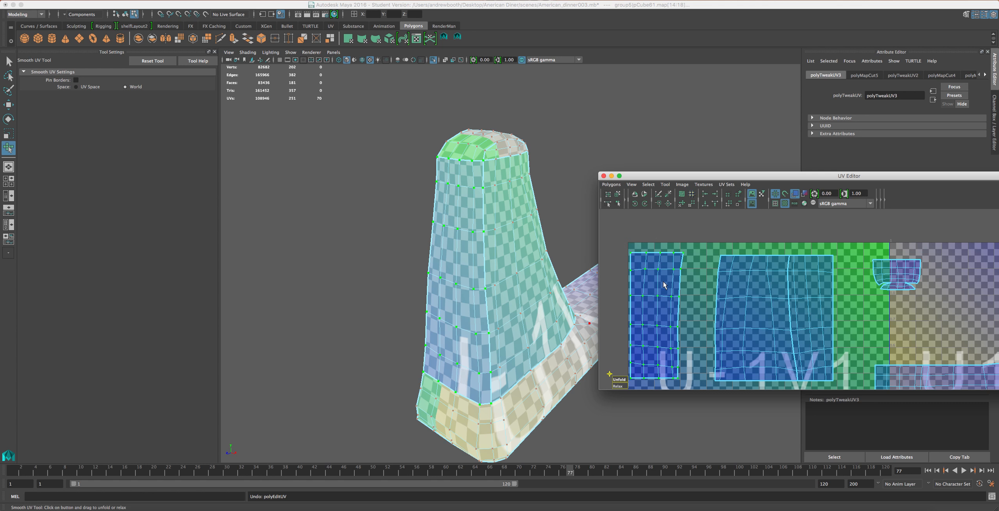
# Leave the strip's straight left border out of the selection, try unfolding the remaining UVs, and undo the unfold.
pyautogui.click(695, 252)
pyautogui.moveTo(640, 244); pyautogui.dragTo(742, 365)
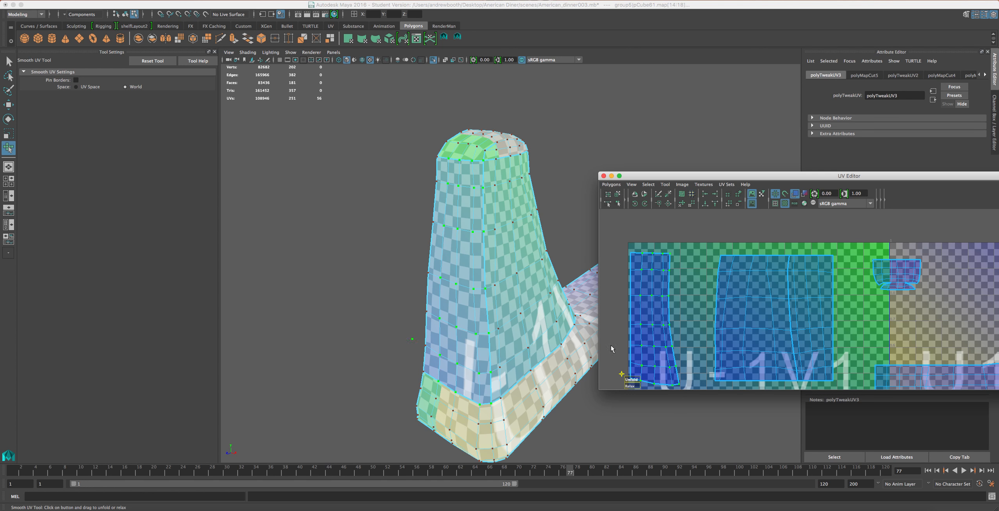
pyautogui.keyDown('alt'); pyautogui.moveTo(427, 338); pyautogui.dragTo(490, 330); pyautogui.keyUp('alt')
pyautogui.moveTo(630, 378); pyautogui.dragTo(717, 365)
pyautogui.hotkey('ctrl', 'z')
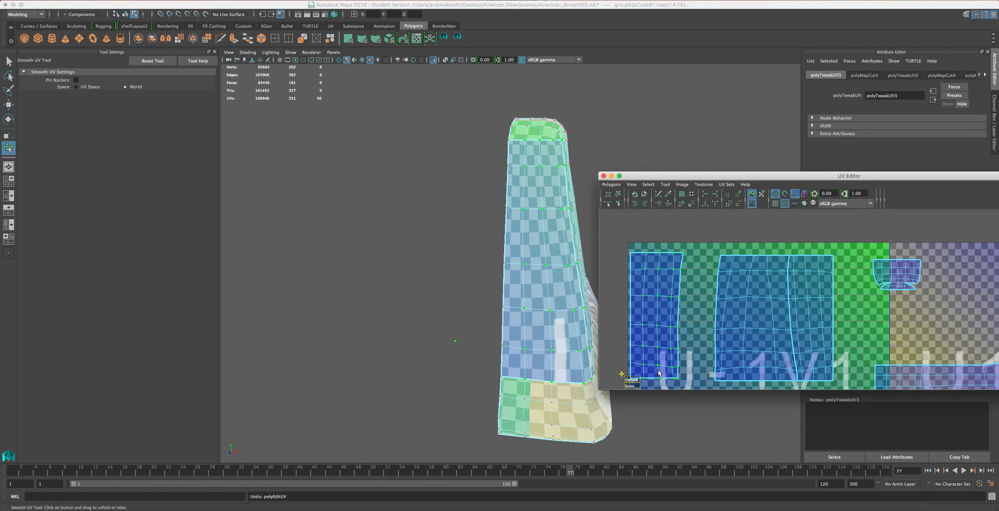
# Deselect the strip's bottom UV row as well, try relaxing and unfolding the remaining UVs, and undo the unfold.
pyautogui.moveTo(682, 374); pyautogui.dragTo(640, 389)
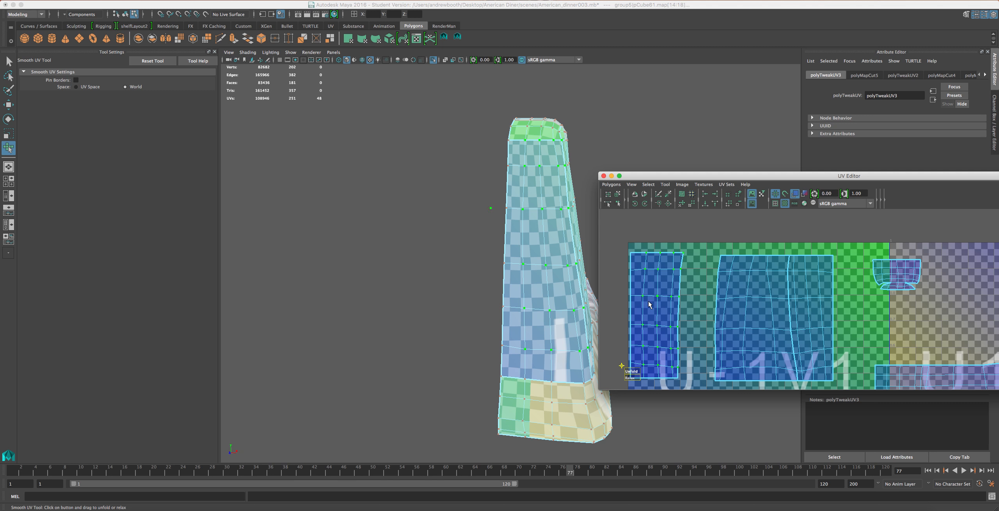
pyautogui.moveTo(630, 373); pyautogui.dragTo(645, 370)
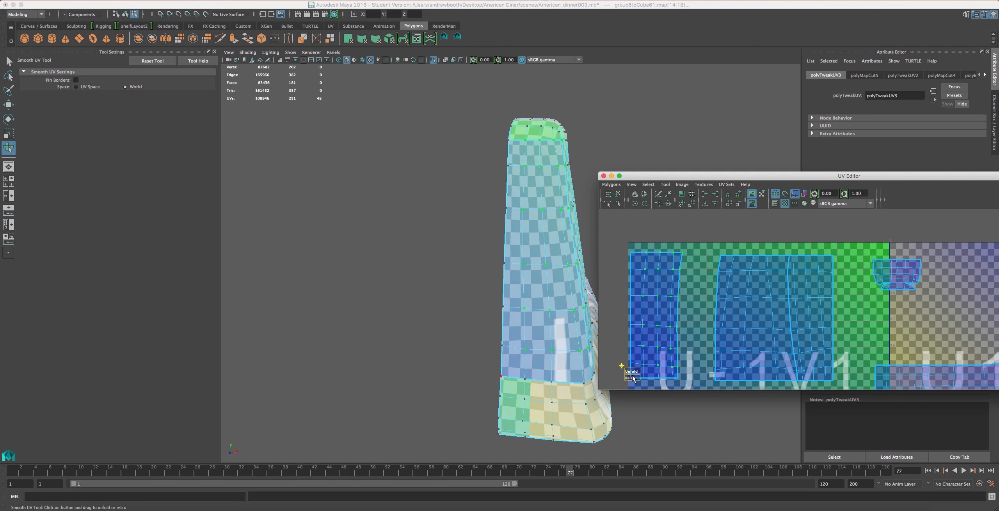
pyautogui.moveTo(631, 373); pyautogui.dragTo(764, 317)
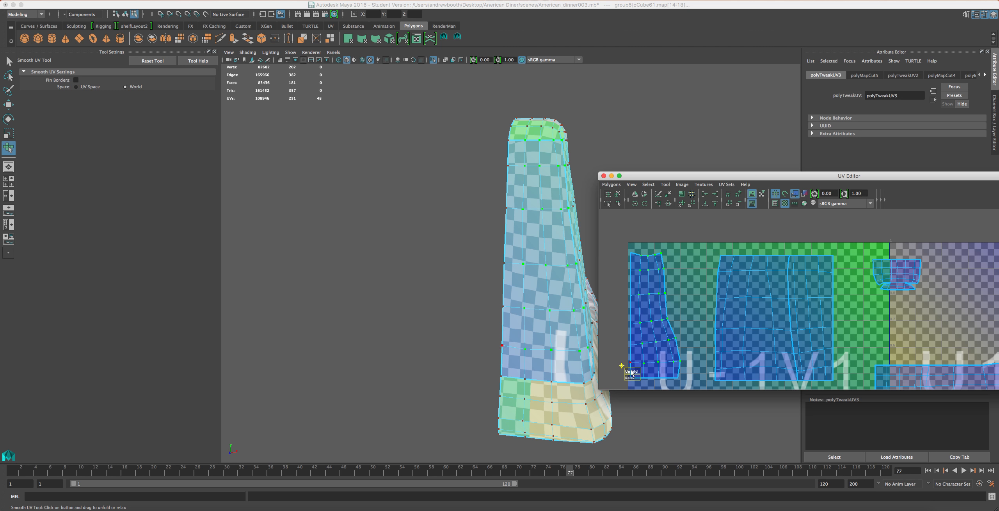
pyautogui.moveTo(643, 369); pyautogui.dragTo(662, 366)
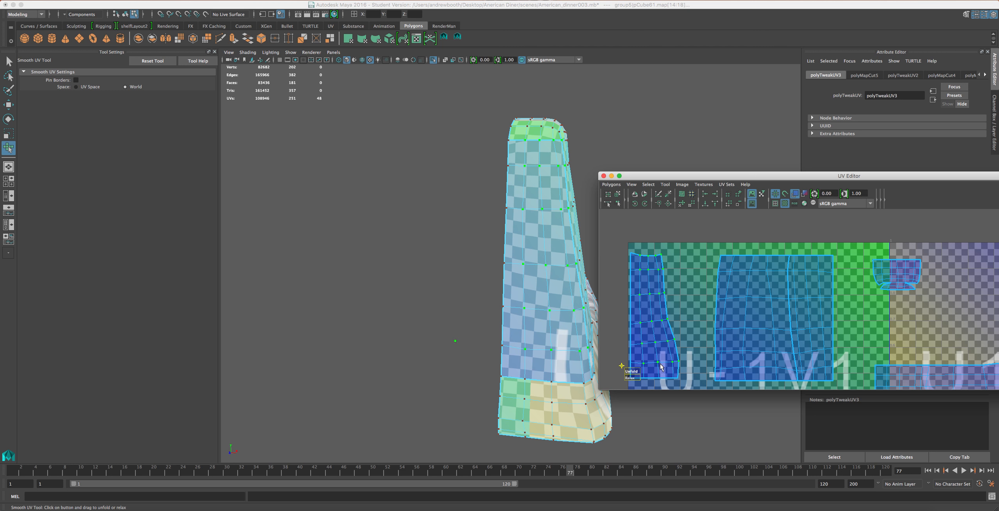
pyautogui.hotkey('ctrl', 'z')
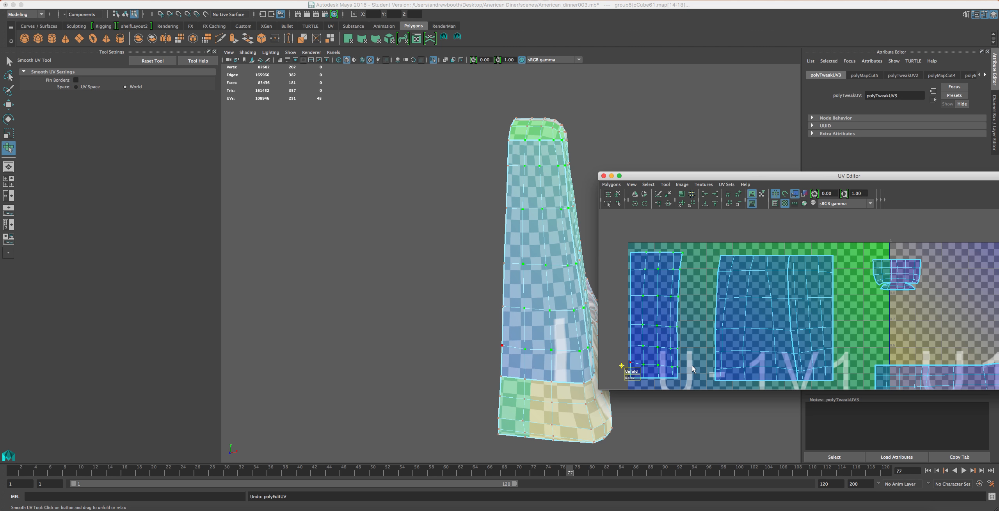
# Try unfolding the strip with its top UV row also deselected, and undo the unfold and that deselection.
pyautogui.hotkey('ctrl', 'z')
pyautogui.keyDown('ctrl'); pyautogui.moveTo(692, 244); pyautogui.dragTo(635, 262); pyautogui.keyUp('ctrl')
pyautogui.moveTo(638, 370); pyautogui.dragTo(639, 370)
pyautogui.moveTo(715, 362); pyautogui.dragTo(716, 361)
pyautogui.moveTo(633, 377); pyautogui.dragTo(706, 358)
pyautogui.press('super+z')
pyautogui.press('super+z')
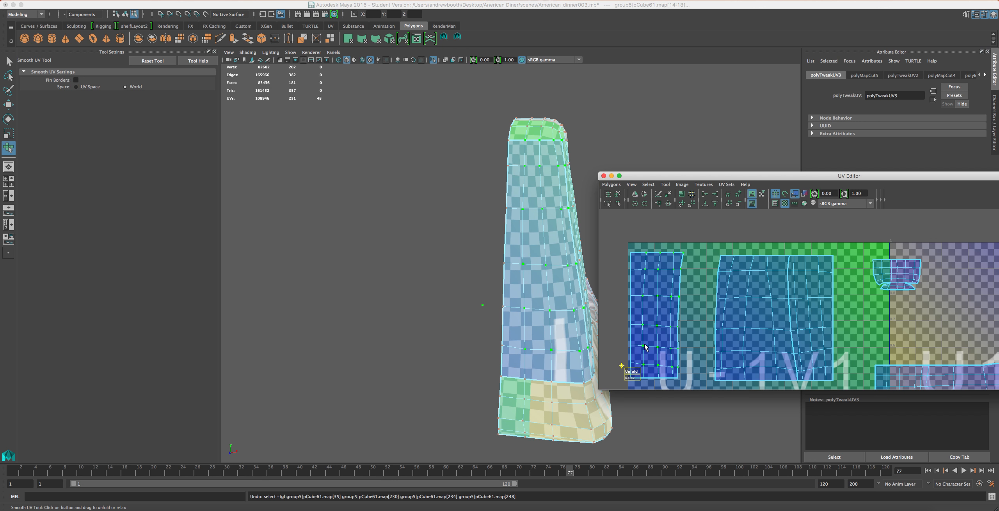
# Add the strip's bottom UV row back to the selection and unfold it while keeping the left border straight.
pyautogui.scroll(-1, 645, 347)
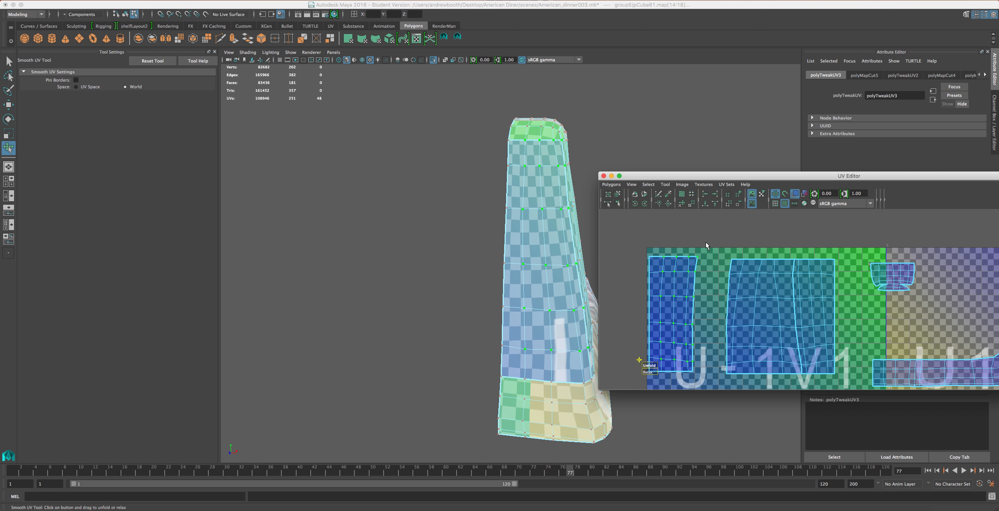
pyautogui.keyDown('shift'); pyautogui.moveTo(695, 381); pyautogui.dragTo(645, 364); pyautogui.keyUp('shift')
pyautogui.moveTo(648, 375); pyautogui.dragTo(702, 380)
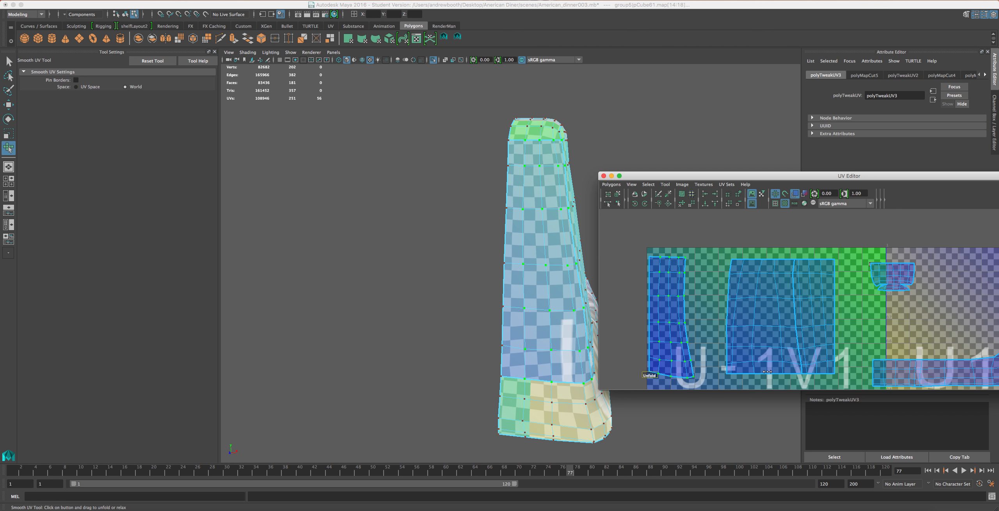
pyautogui.moveTo(767, 371); pyautogui.dragTo(768, 374)
# Align the strip's bottom UV row to a straight horizontal line and unfold the UVs above it.
pyautogui.moveTo(703, 370); pyautogui.dragTo(642, 379)
pyautogui.click(704, 204)
pyautogui.moveTo(701, 250); pyautogui.dragTo(838, 342)
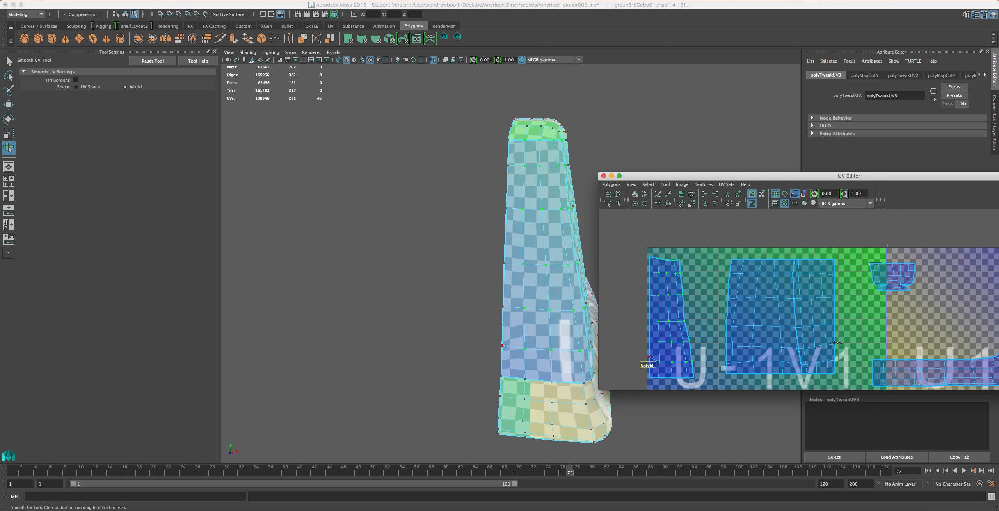
pyautogui.moveTo(976, 377); pyautogui.dragTo(976, 378)
pyautogui.press('w')
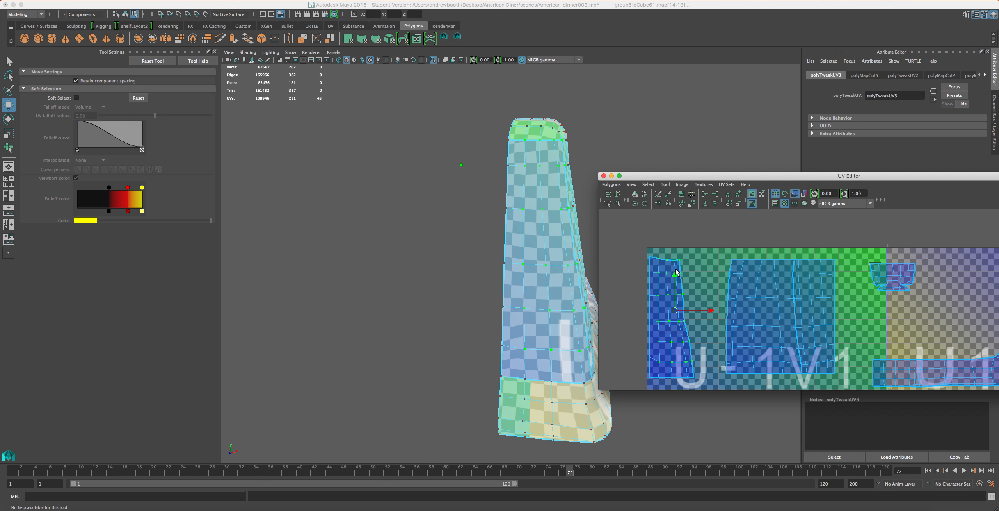
# Undo the recent moves of the narrow UV strip cut from the leg shell.
pyautogui.moveTo(675, 279); pyautogui.dragTo(678, 274)
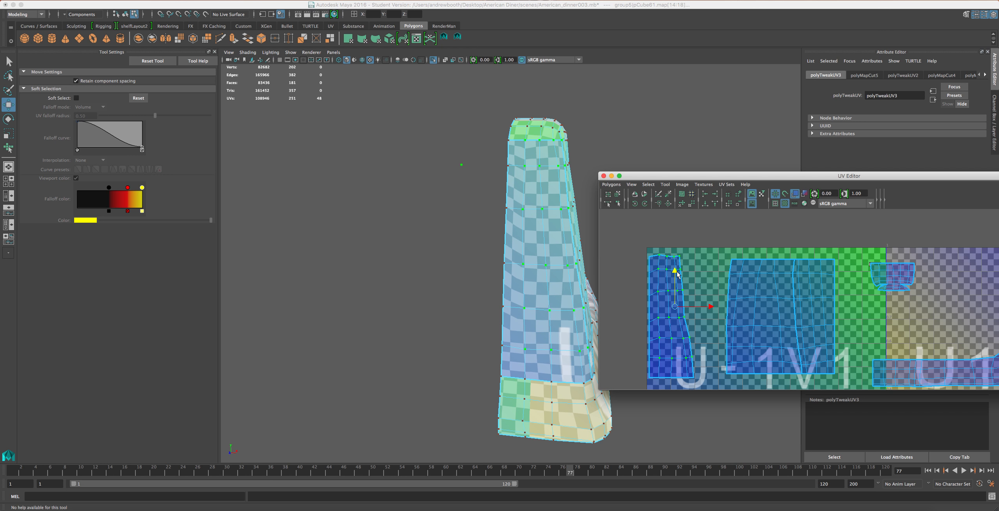
pyautogui.click(565, 315)
pyautogui.press('z')
pyautogui.press('z')
pyautogui.press('z')
pyautogui.press('z')
pyautogui.press('z')
pyautogui.press('z')
pyautogui.press('z')
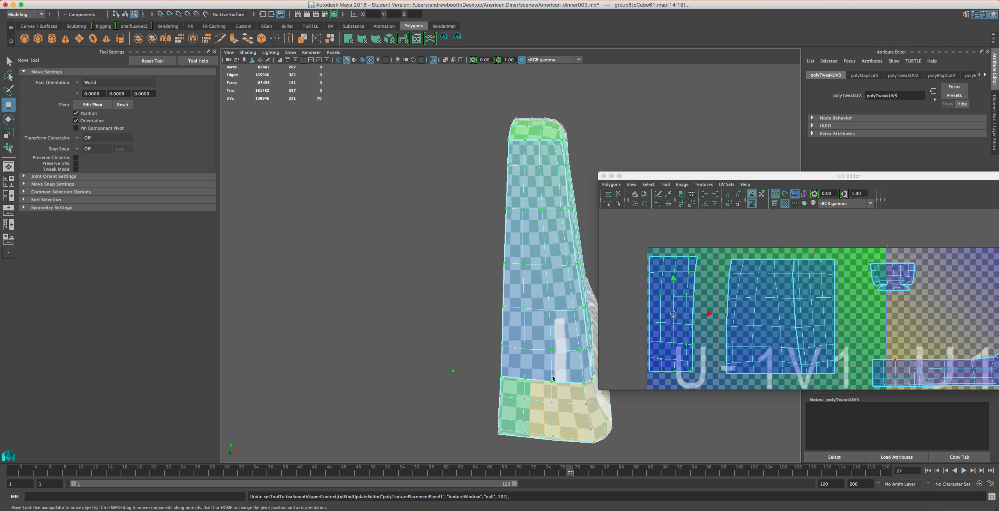
pyautogui.press('z')
pyautogui.press('z')
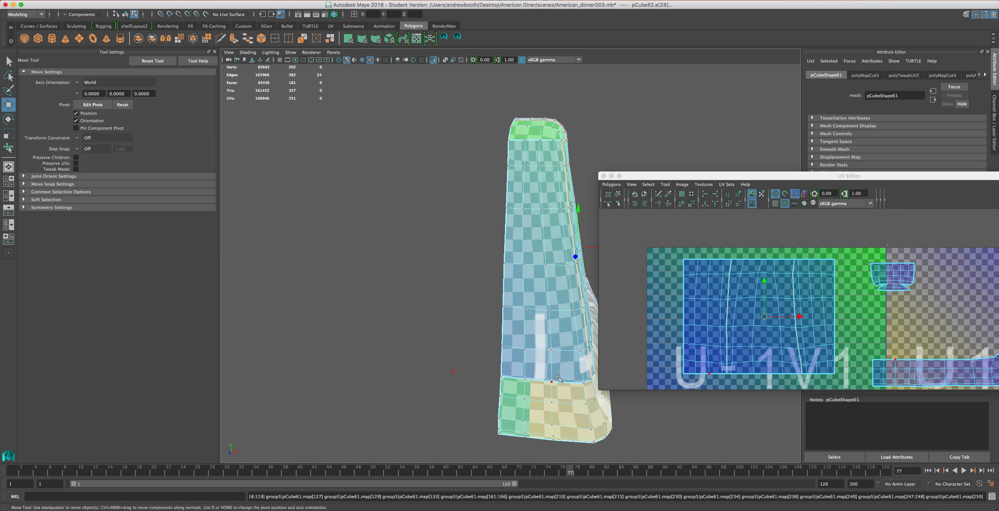
# Undo the UV cuts running down the leg and step back through the edge selection made for them.
pyautogui.keyDown('alt'); pyautogui.moveTo(499, 330); pyautogui.dragTo(566, 367); pyautogui.keyUp('alt')
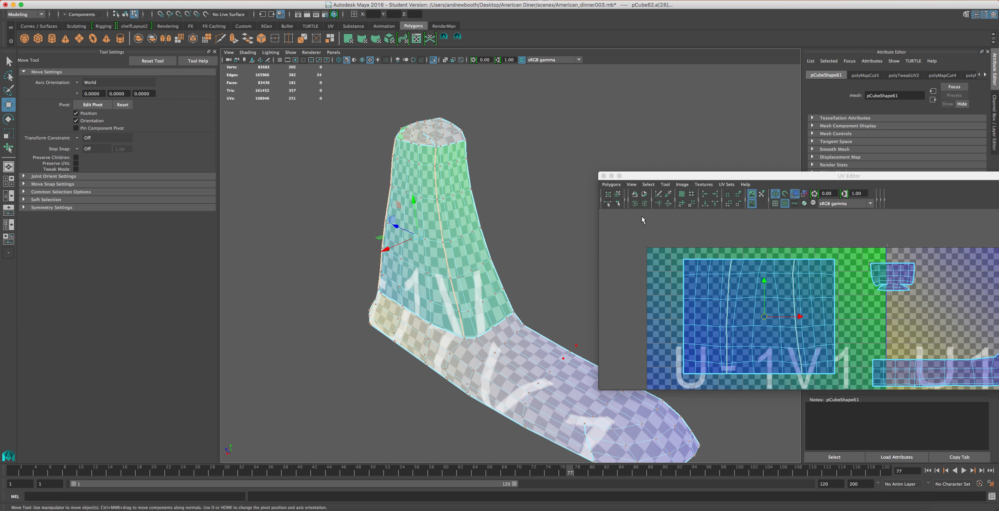
pyautogui.press('z')
pyautogui.press('z')
pyautogui.press('z')
pyautogui.press('z')
pyautogui.press('z')
pyautogui.press('z')
pyautogui.press('z')
pyautogui.press('z')
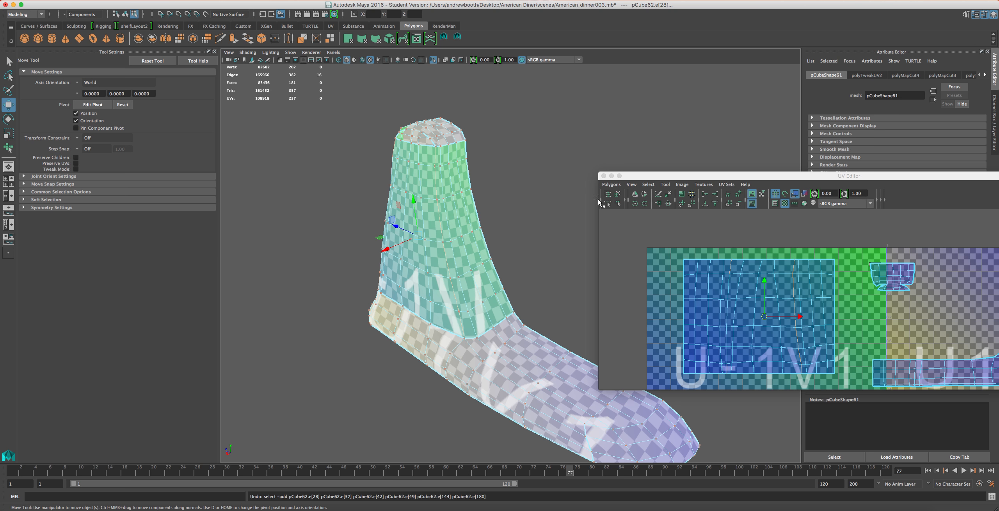
pyautogui.click(695, 294)
pyautogui.press('z')
# Examine the checker pattern for distortion around the leg and the front of the ankle.
pyautogui.keyDown('alt'); pyautogui.moveTo(566, 304); pyautogui.dragTo(519, 319); pyautogui.keyUp('alt')
pyautogui.scroll(5, 519, 318)
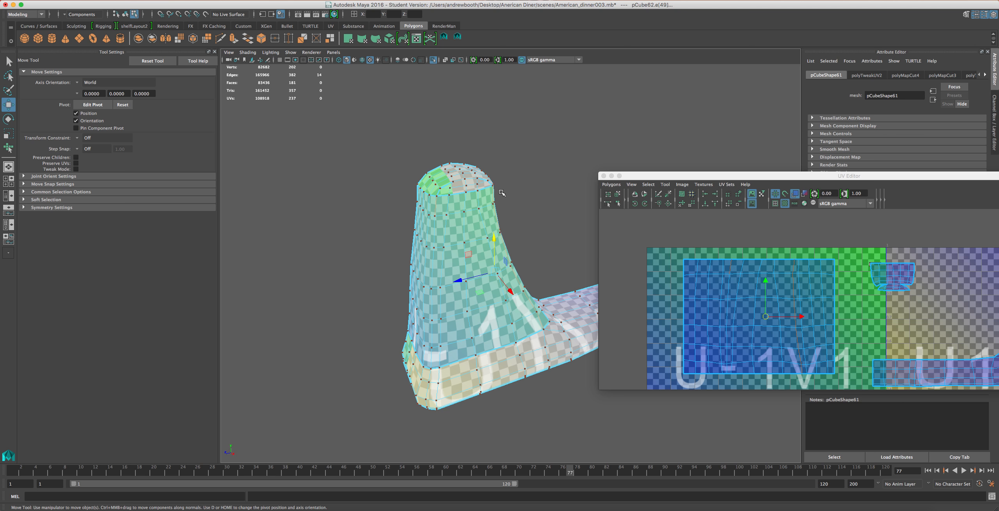
pyautogui.keyDown('alt'); pyautogui.moveTo(513, 309); pyautogui.dragTo(464, 229); pyautogui.keyUp('alt')
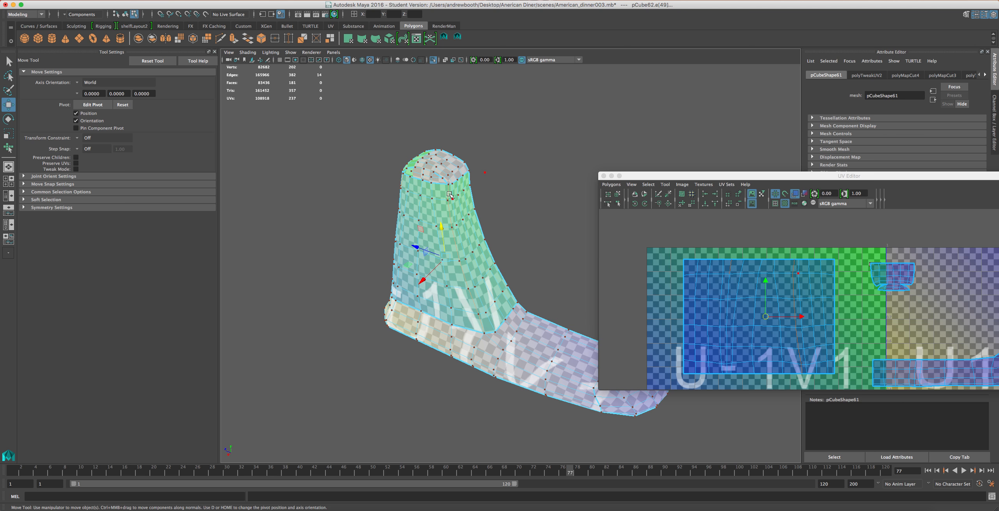
pyautogui.keyDown('alt'); pyautogui.moveTo(847, 295); pyautogui.dragTo(852, 187, button='middle'); pyautogui.keyUp('alt')
pyautogui.keyDown('alt'); pyautogui.moveTo(741, 256); pyautogui.dragTo(745, 268, button='middle'); pyautogui.keyUp('alt')
pyautogui.scroll(10, 471, 297)
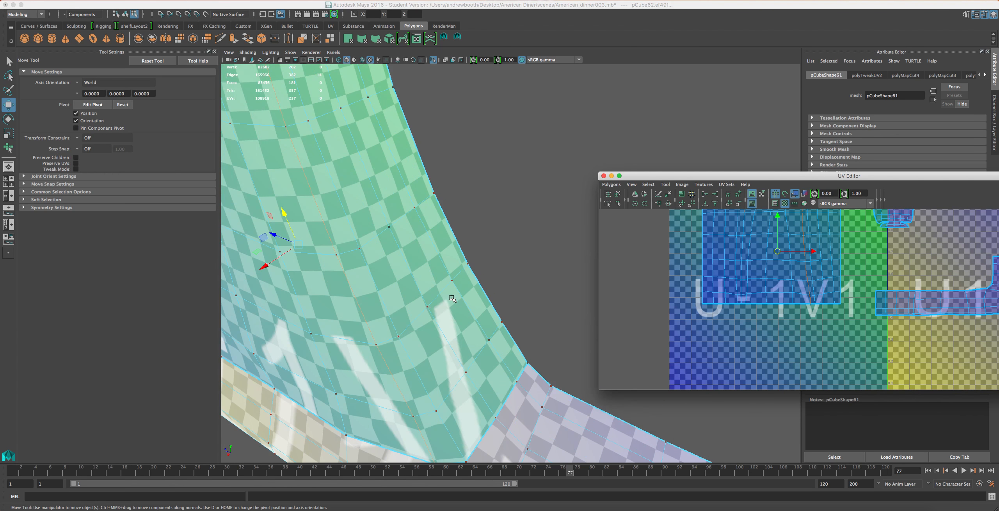
pyautogui.keyDown('alt'); pyautogui.moveTo(447, 359); pyautogui.dragTo(412, 326); pyautogui.keyUp('alt')
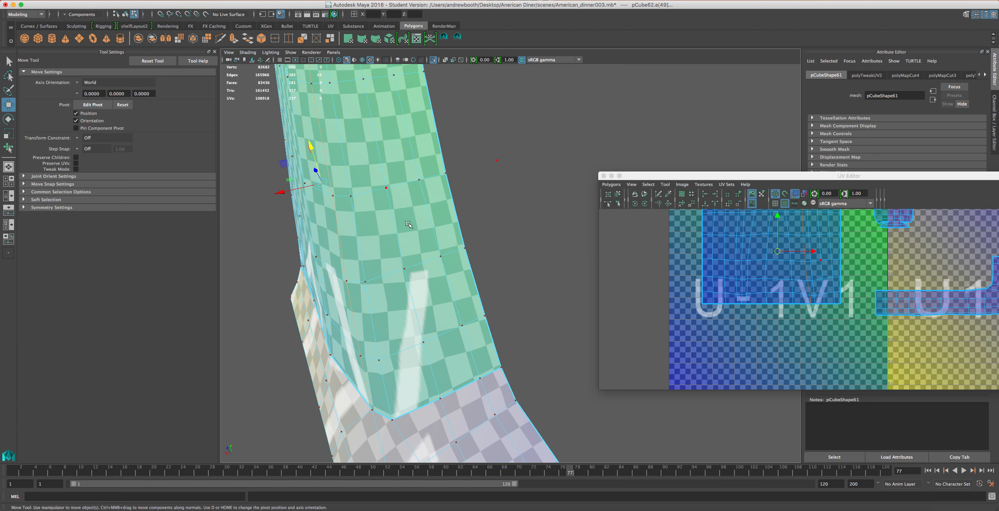
pyautogui.scroll(2, 475, 327)
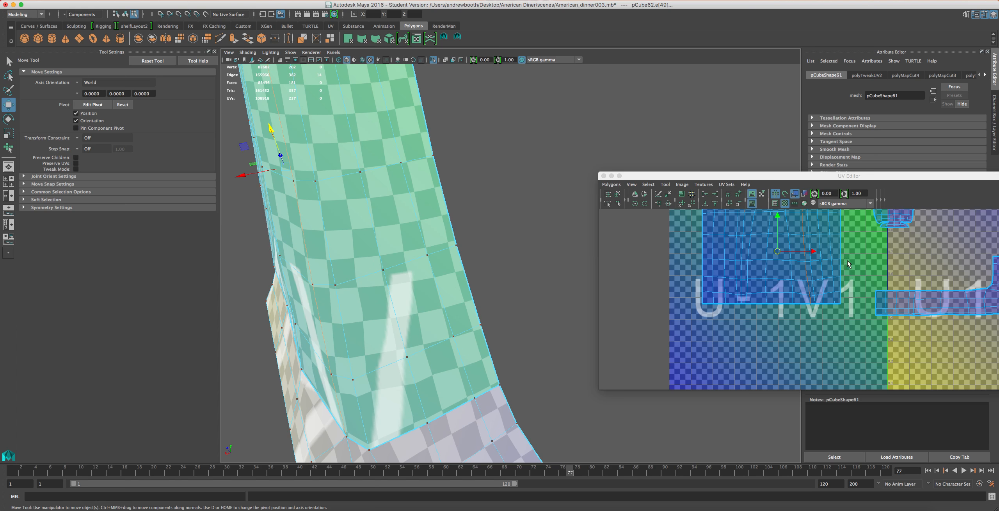
# Scale the lower UV rows of the leg shell vertically and shift them slightly down.
pyautogui.moveTo(857, 254); pyautogui.dragTo(669, 349)
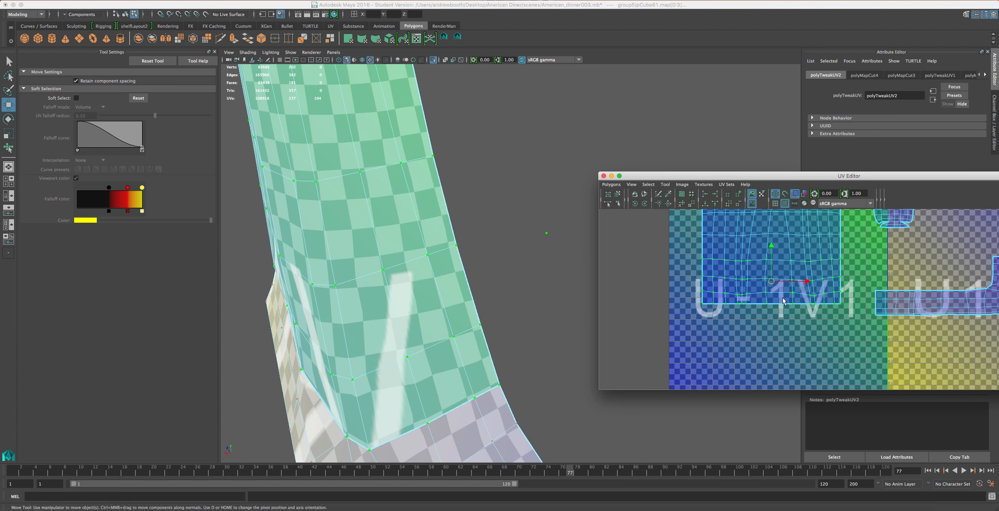
pyautogui.press('r')
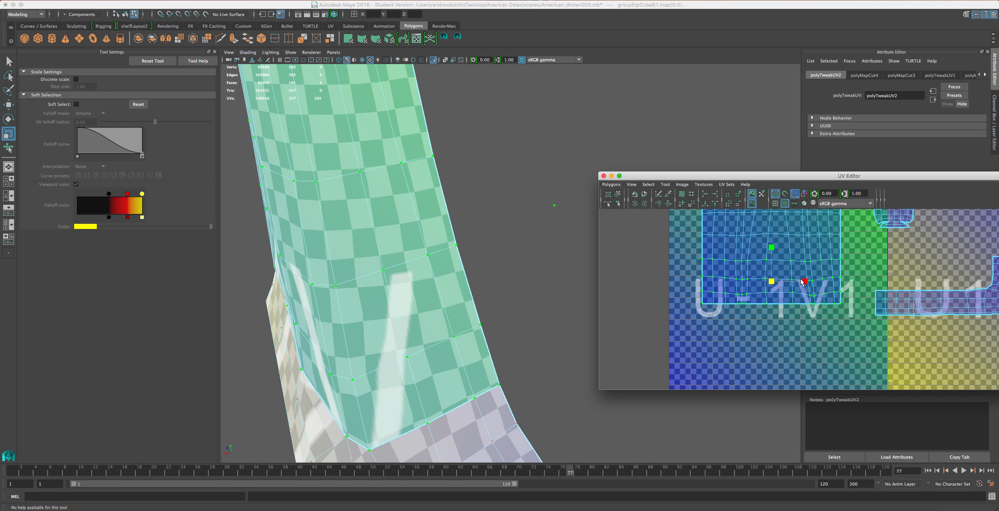
pyautogui.moveTo(805, 282); pyautogui.dragTo(804, 285)
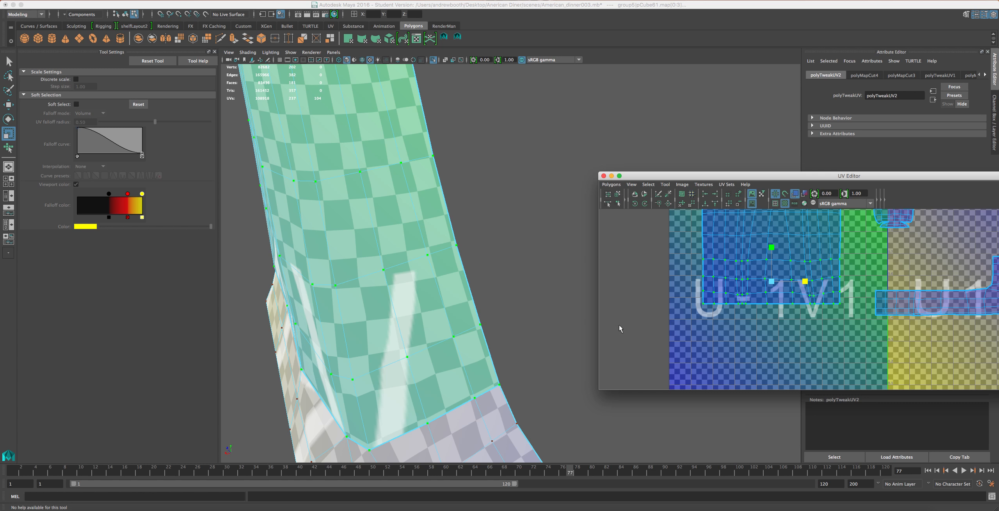
pyautogui.hotkey('ctrl', 'z')
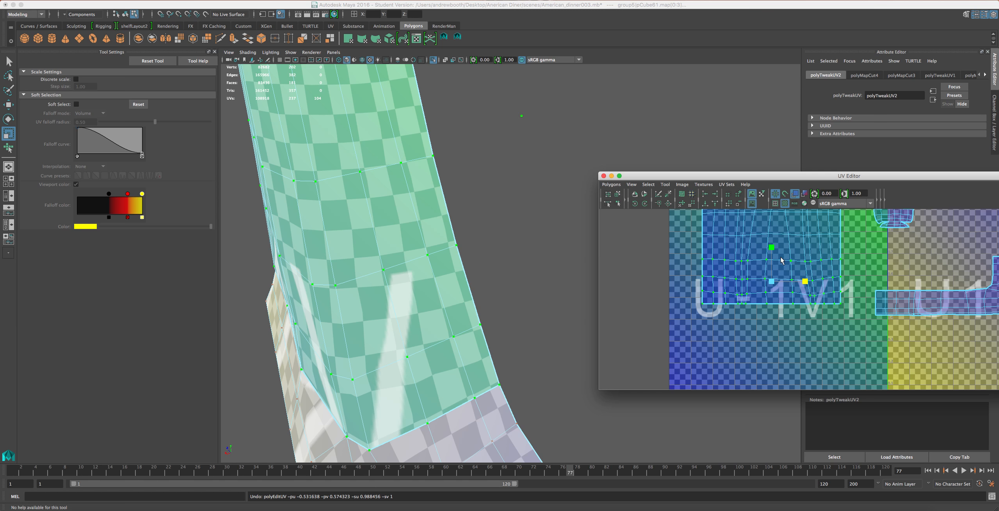
pyautogui.click(771, 247)
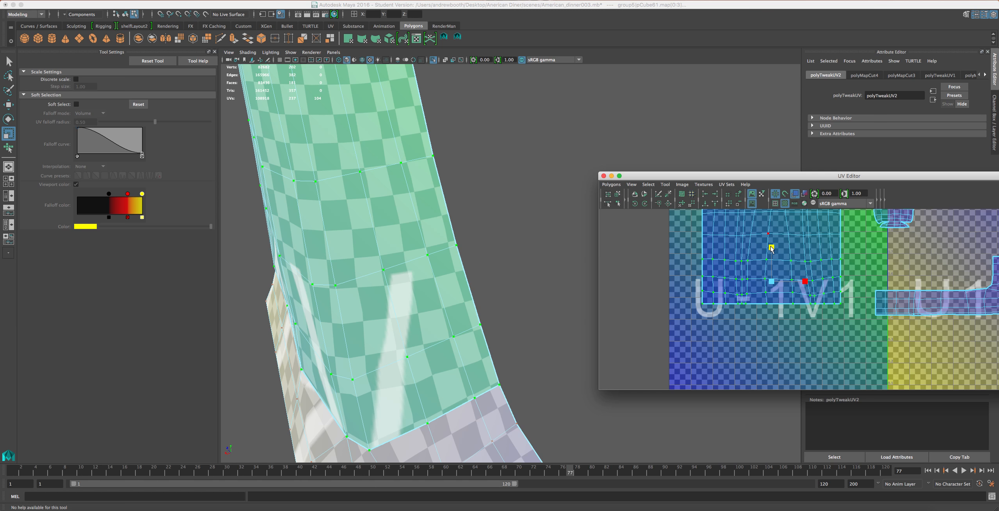
pyautogui.moveTo(771, 249); pyautogui.dragTo(772, 228)
pyautogui.scroll(-2, 767, 309)
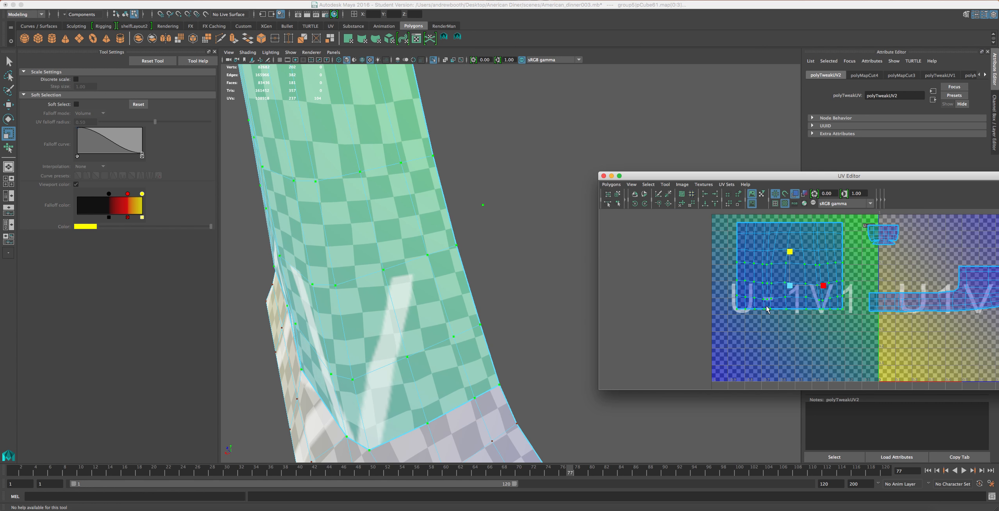
pyautogui.press('w')
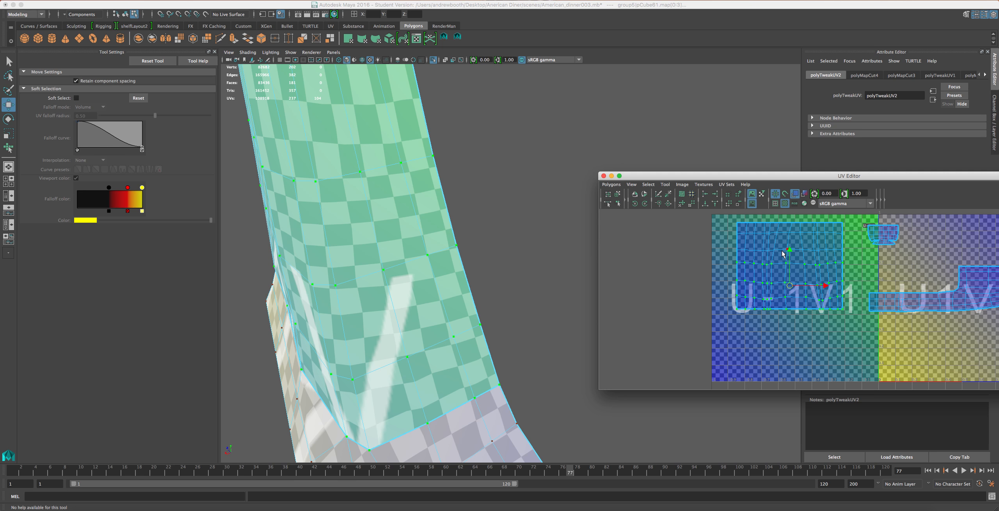
pyautogui.moveTo(791, 252); pyautogui.dragTo(790, 259)
pyautogui.keyDown('alt'); pyautogui.moveTo(545, 366); pyautogui.dragTo(598, 307); pyautogui.keyUp('alt')
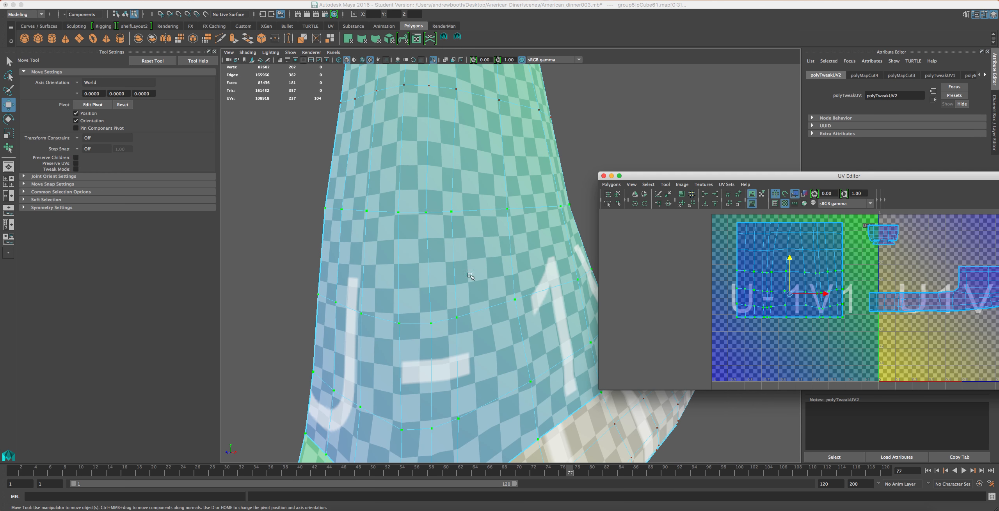
# Move the topmost UV row of the leg shell slightly up.
pyautogui.scroll(-5, 579, 306)
pyautogui.keyDown('alt'); pyautogui.moveTo(469, 251); pyautogui.dragTo(446, 156); pyautogui.keyUp('alt')
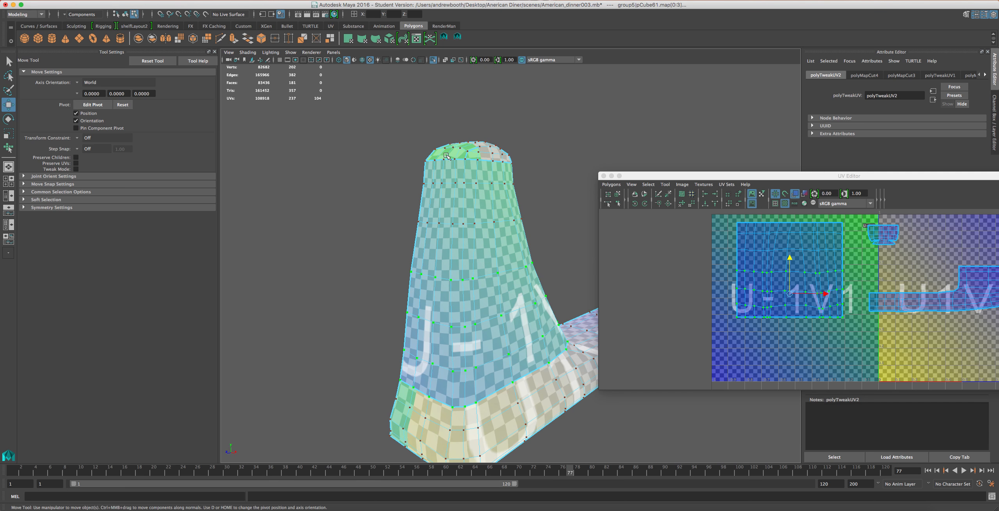
pyautogui.scroll(4, 437, 199)
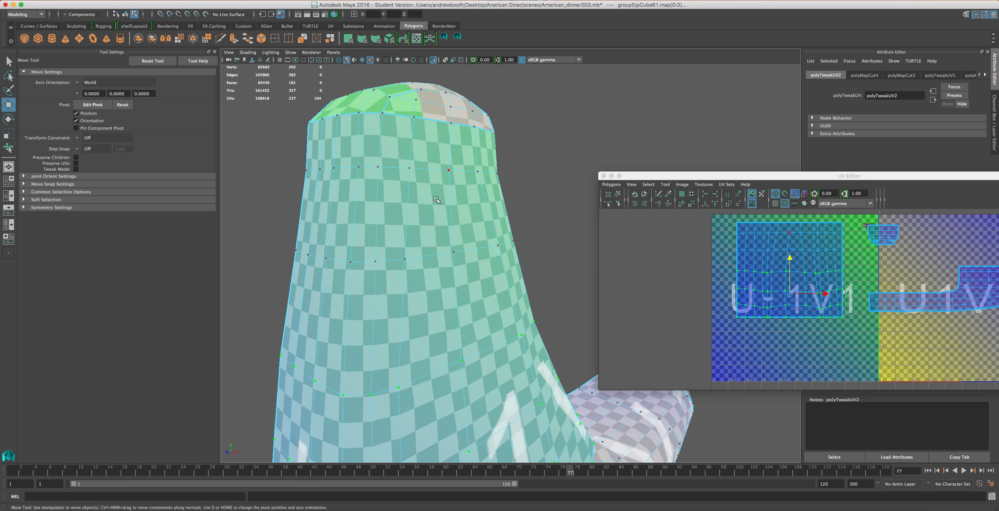
pyautogui.click(849, 213)
pyautogui.moveTo(811, 227); pyautogui.dragTo(716, 226)
pyautogui.keyDown('alt'); pyautogui.moveTo(788, 214); pyautogui.dragTo(796, 268, button='middle'); pyautogui.keyUp('alt')
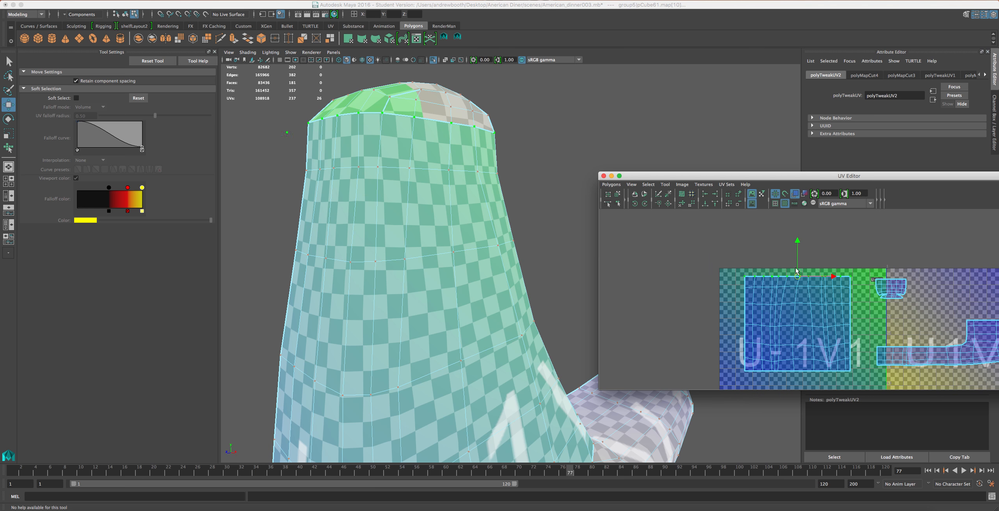
pyautogui.moveTo(797, 242); pyautogui.dragTo(797, 240)
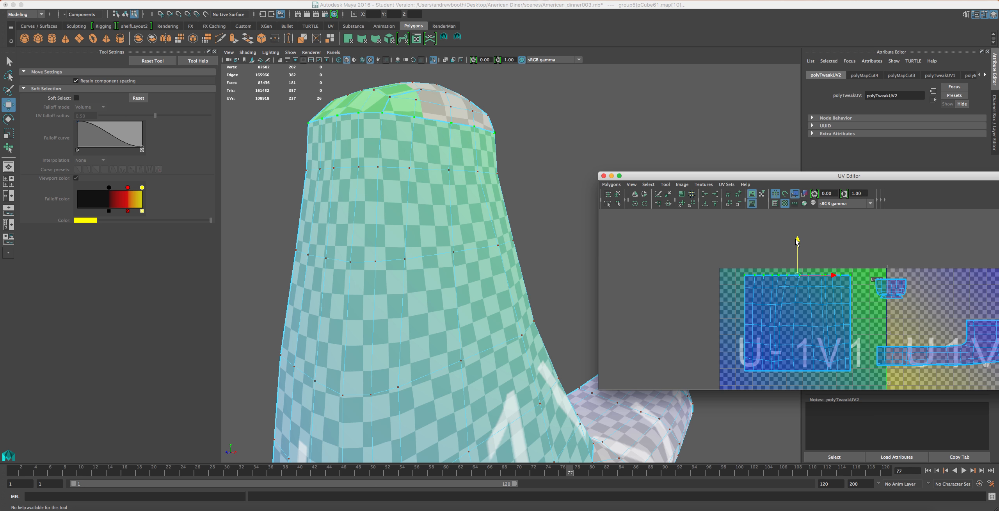
# Nudge the top two UV rows of the leg shell vertically, followed by the top three rows together.
pyautogui.moveTo(856, 268); pyautogui.dragTo(736, 295)
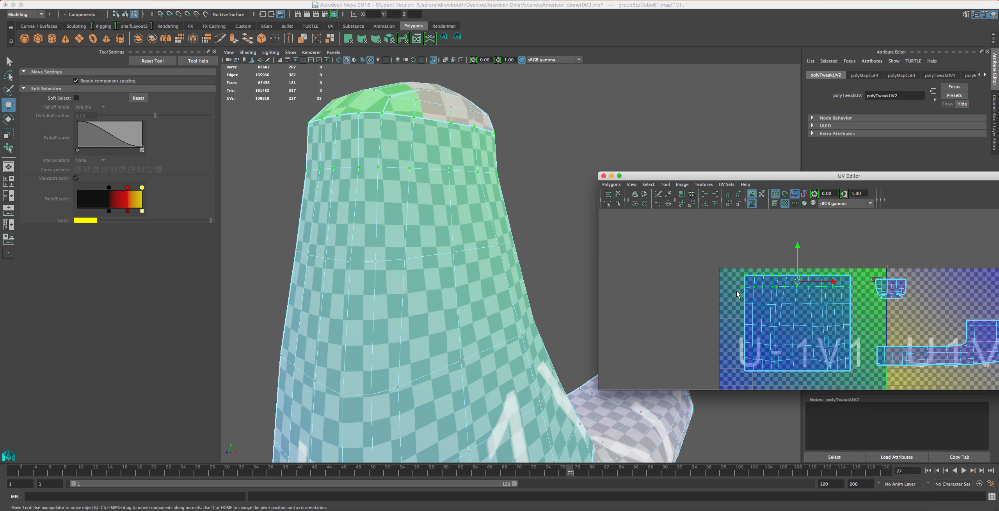
pyautogui.moveTo(797, 249); pyautogui.dragTo(797, 248)
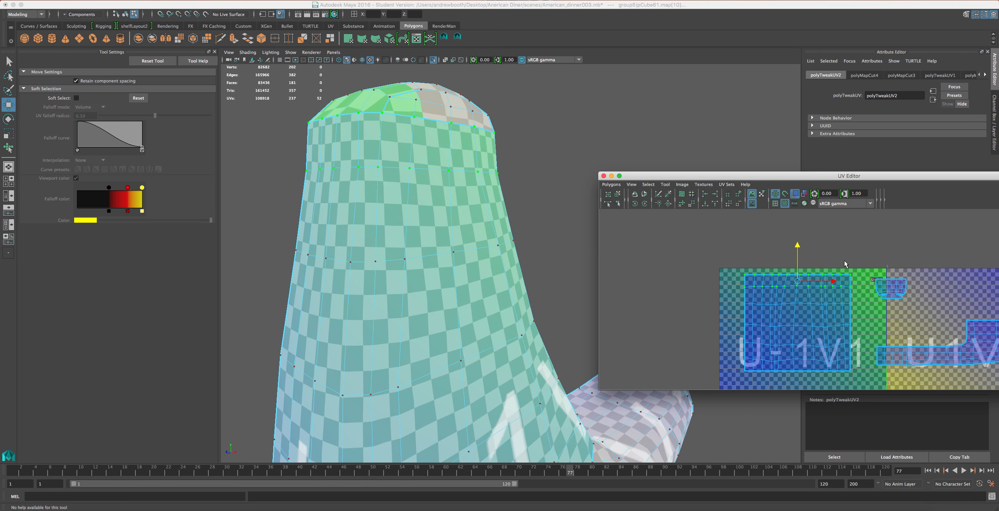
pyautogui.moveTo(852, 264); pyautogui.dragTo(709, 317)
pyautogui.moveTo(862, 264); pyautogui.dragTo(719, 313)
pyautogui.moveTo(797, 253); pyautogui.dragTo(796, 255)
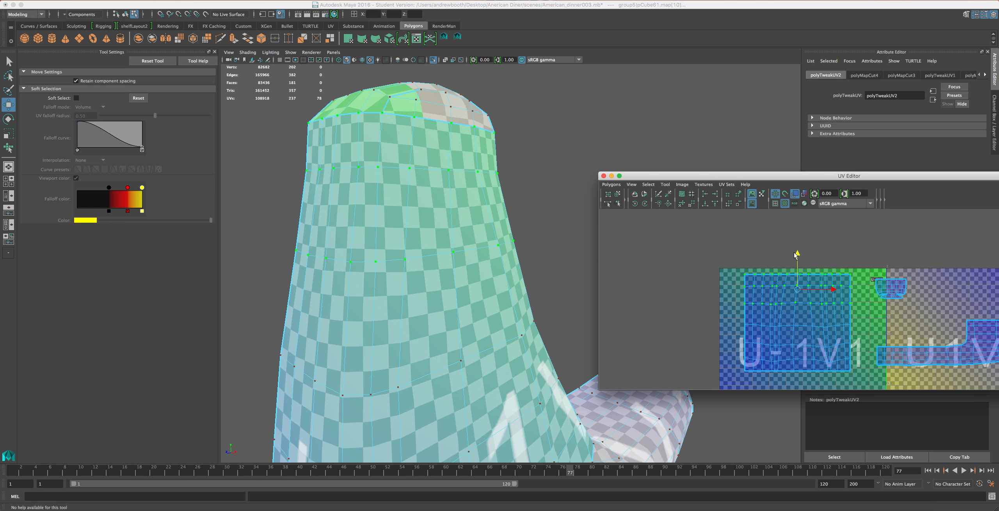
# Inspect the checker pattern on all sides of the leg for remaining stretching.
pyautogui.keyDown('alt'); pyautogui.moveTo(508, 308); pyautogui.dragTo(455, 316); pyautogui.keyUp('alt')
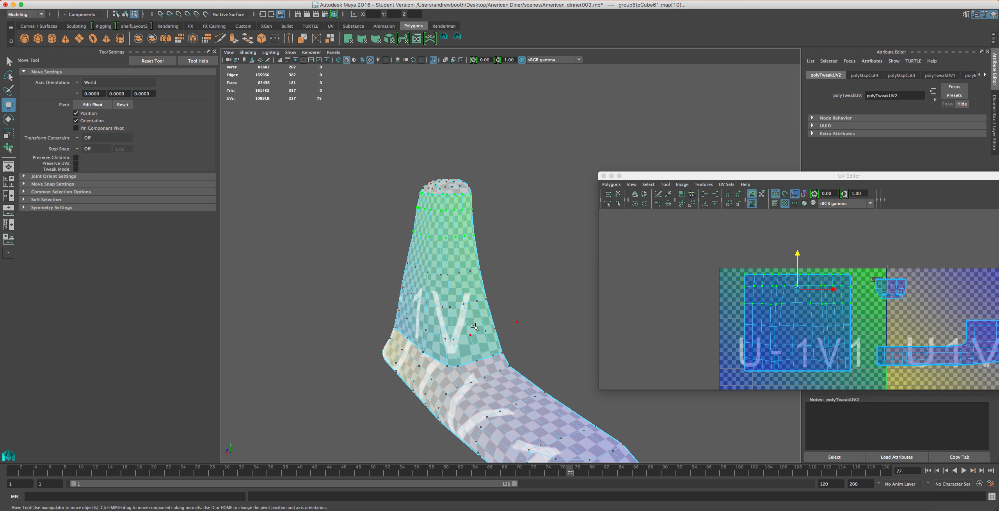
pyautogui.scroll(3, 458, 357)
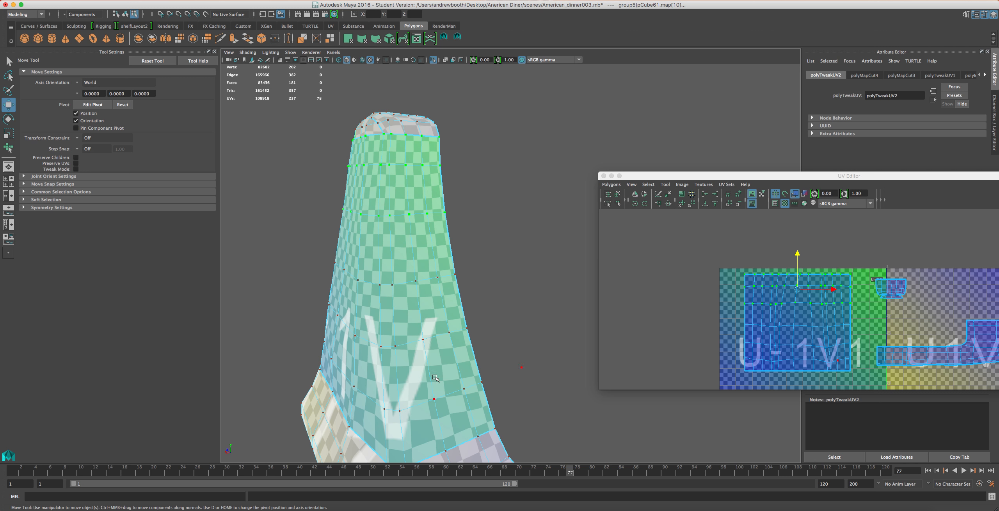
pyautogui.scroll(4, 741, 373)
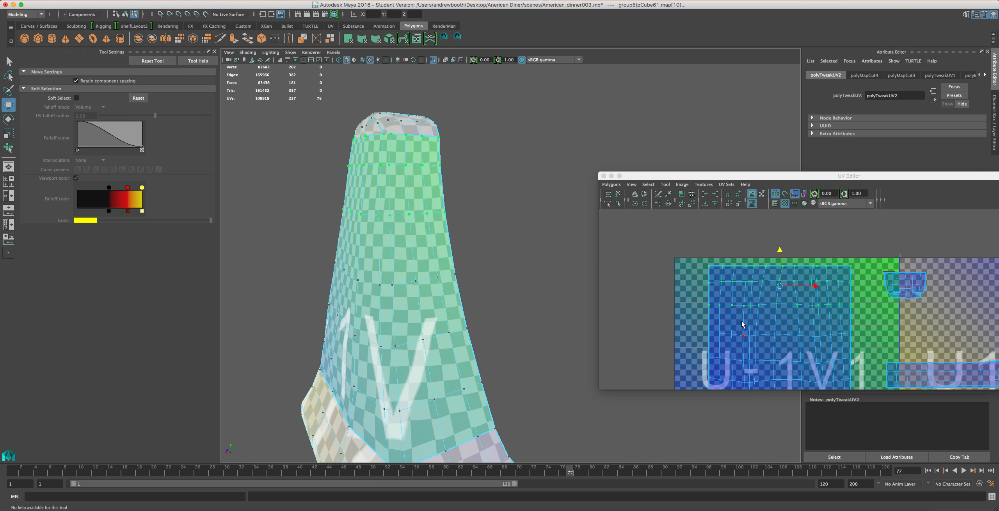
pyautogui.scroll(-3, 501, 398)
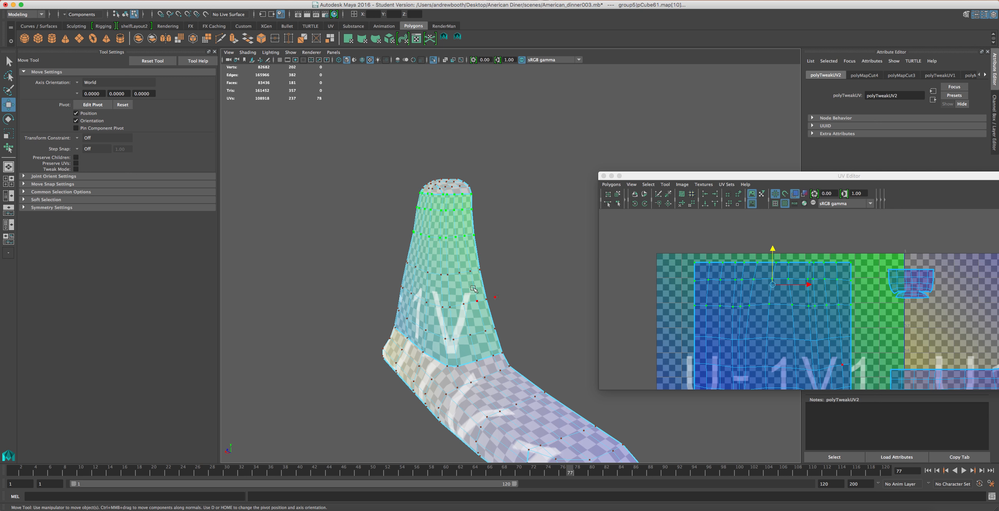
pyautogui.scroll(3, 434, 328)
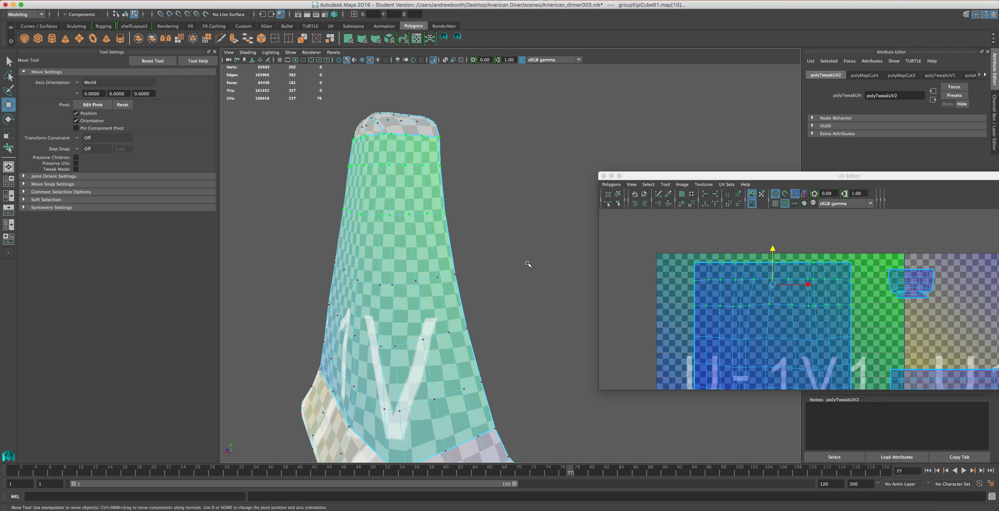
pyautogui.keyDown('alt'); pyautogui.moveTo(423, 382); pyautogui.dragTo(476, 368); pyautogui.keyUp('alt')
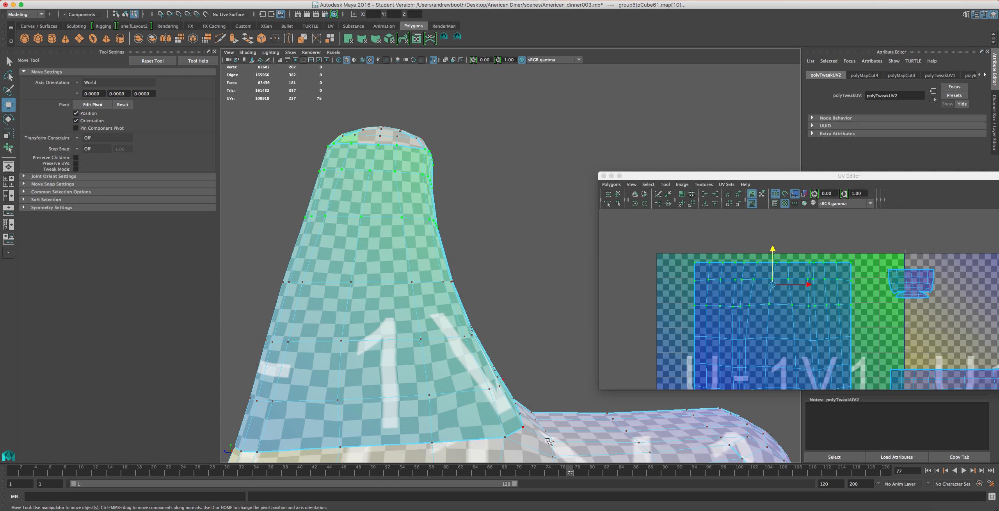
pyautogui.scroll(-3, 687, 363)
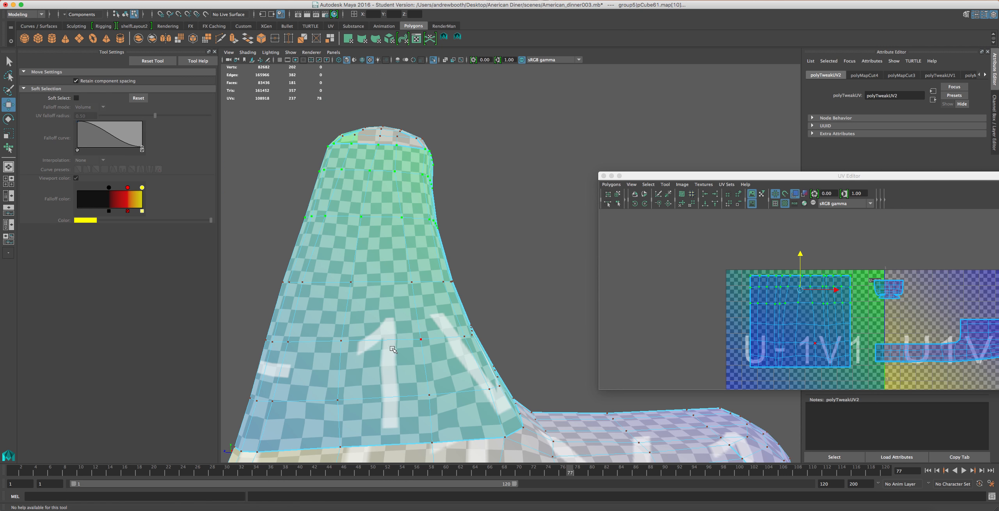
pyautogui.scroll(-4, 392, 356)
pyautogui.keyDown('alt'); pyautogui.moveTo(392, 356); pyautogui.dragTo(341, 408); pyautogui.keyUp('alt')
# Lay out all UV shells of the leg and foot using the 2048 Map spacing preset.
pyautogui.keyDown('alt'); pyautogui.moveTo(935, 319); pyautogui.dragTo(823, 297, button='middle'); pyautogui.keyUp('alt')
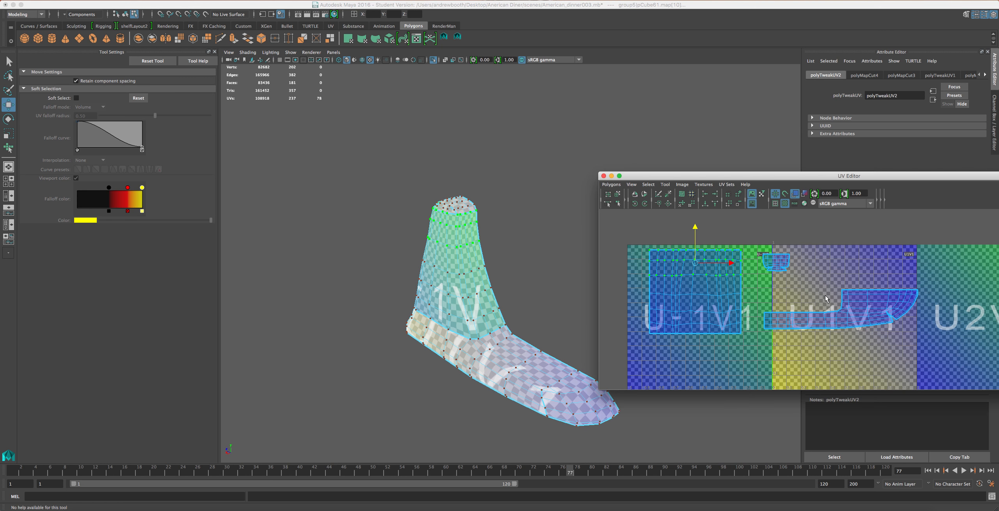
pyautogui.moveTo(936, 241); pyautogui.dragTo(630, 338)
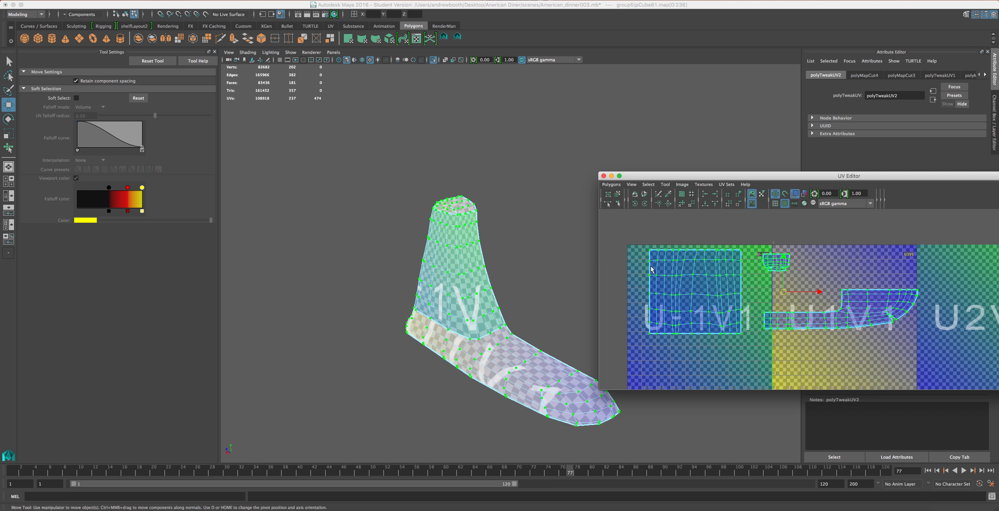
pyautogui.click(612, 184)
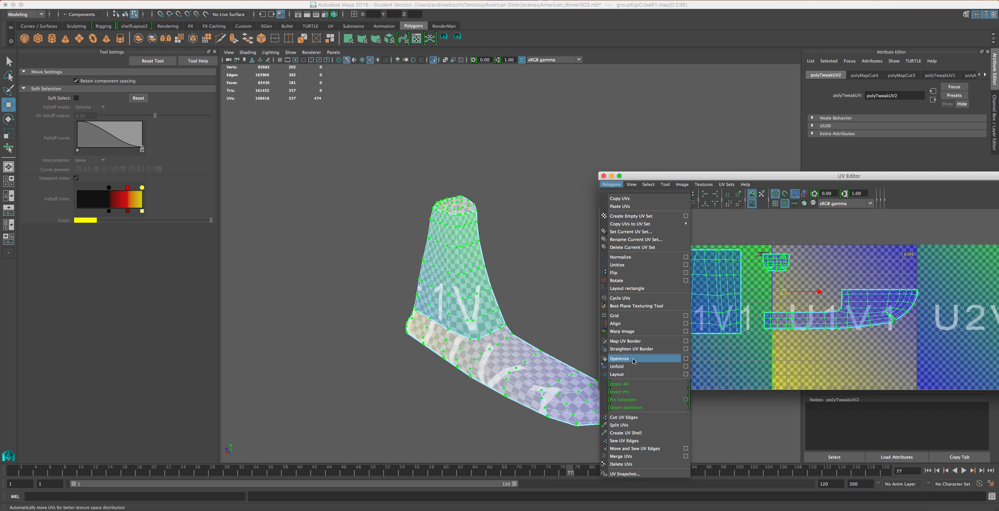
pyautogui.click(686, 374)
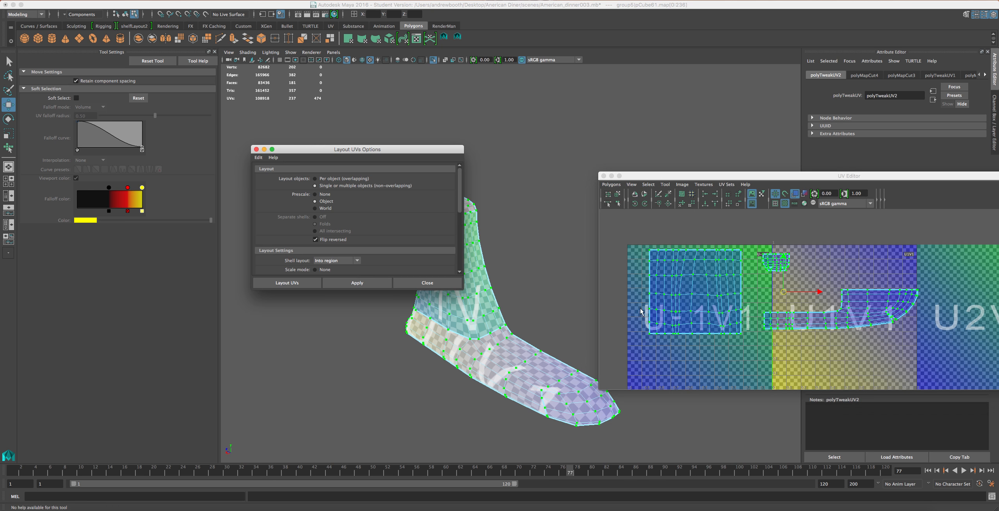
pyautogui.scroll(-6, 402, 224)
pyautogui.click(340, 224)
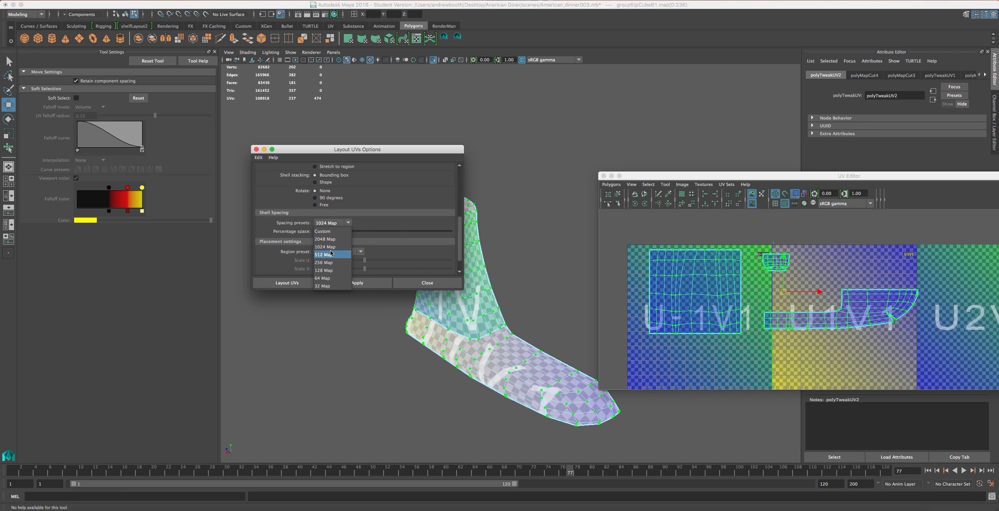
pyautogui.click(313, 239)
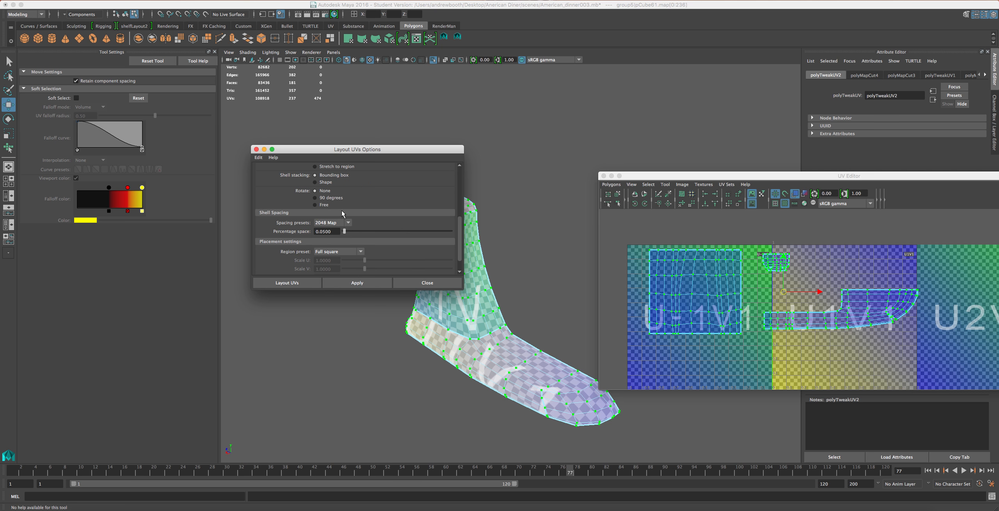
pyautogui.click(357, 282)
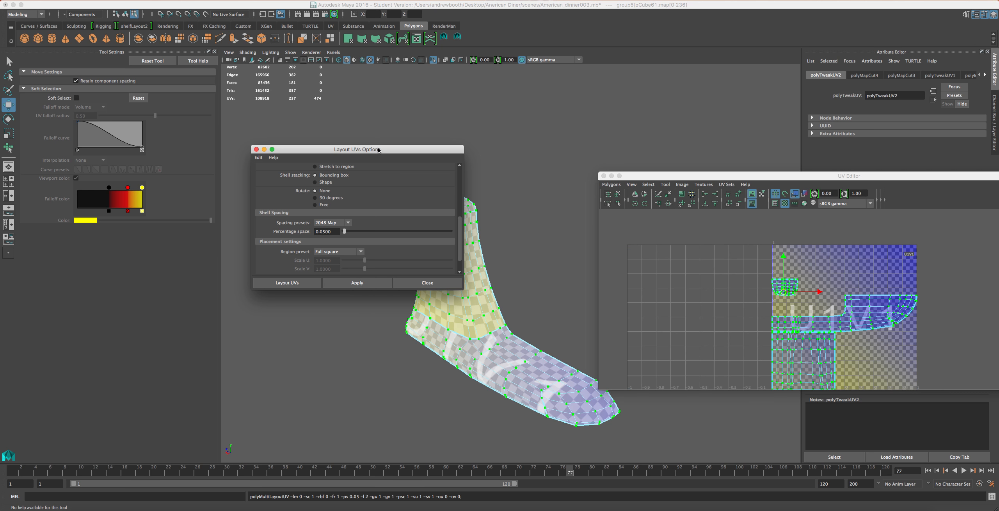
pyautogui.moveTo(379, 150); pyautogui.dragTo(286, 162)
# Move the rectangular leg shell out of the U1V1 tile into the U2V1 tile.
pyautogui.keyDown('alt'); pyautogui.moveTo(781, 336); pyautogui.dragTo(672, 296, button='middle'); pyautogui.keyUp('alt')
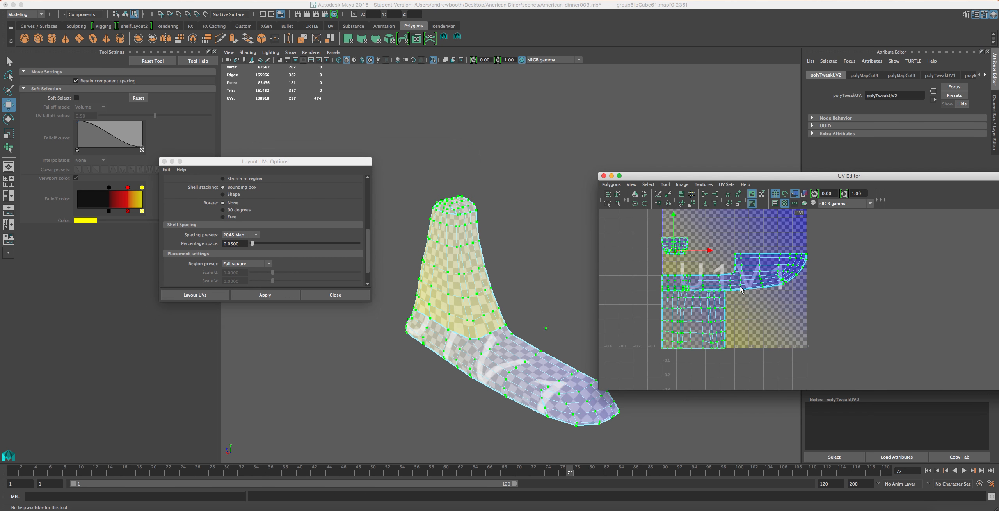
pyautogui.moveTo(763, 275); pyautogui.dragTo(764, 276)
pyautogui.click(617, 193)
pyautogui.moveTo(719, 323); pyautogui.dragTo(910, 266)
# Rotate the foot shell 90 degrees clockwise so it stands upright, and place it near the middle of the U1V1 tile.
pyautogui.click(755, 270)
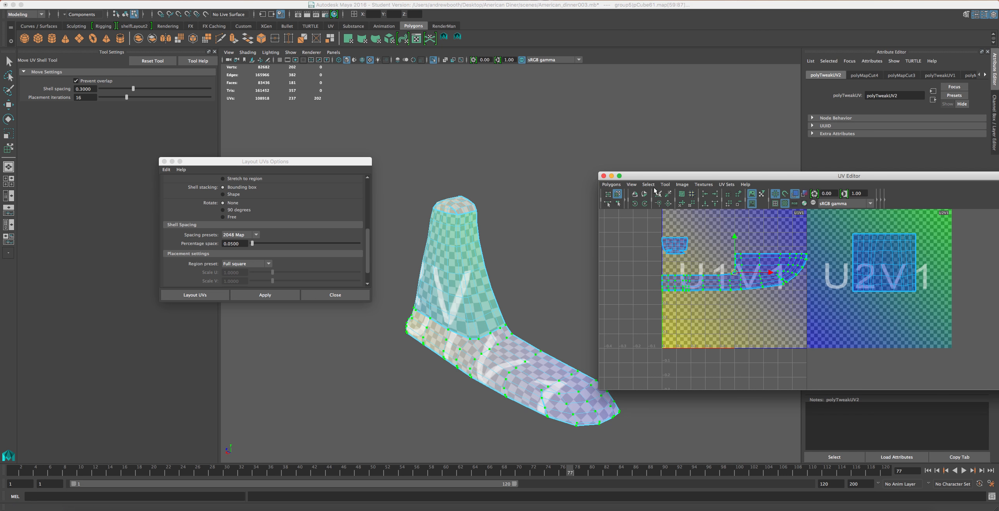
pyautogui.click(651, 202)
pyautogui.click(646, 205)
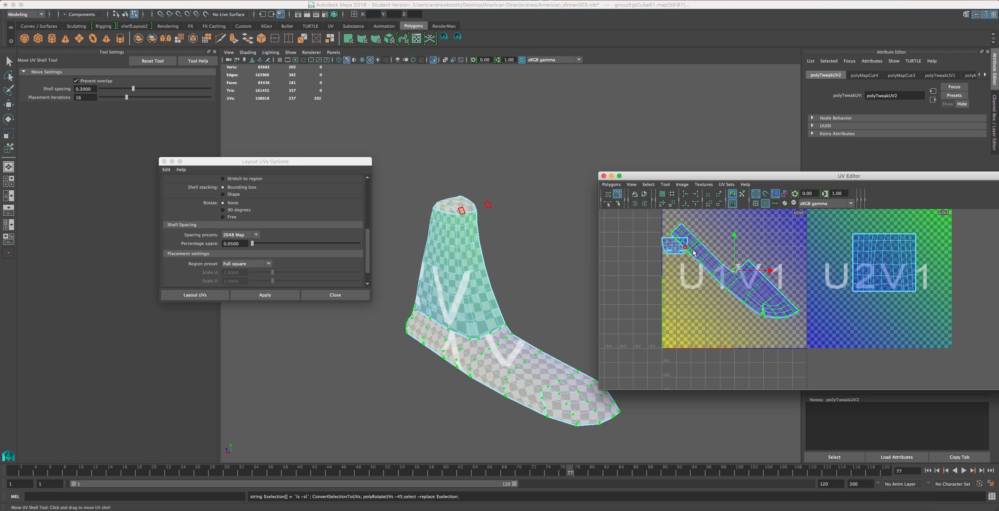
pyautogui.click(642, 205)
pyautogui.keyDown('alt'); pyautogui.moveTo(723, 260); pyautogui.dragTo(741, 274, button='middle'); pyautogui.keyUp('alt')
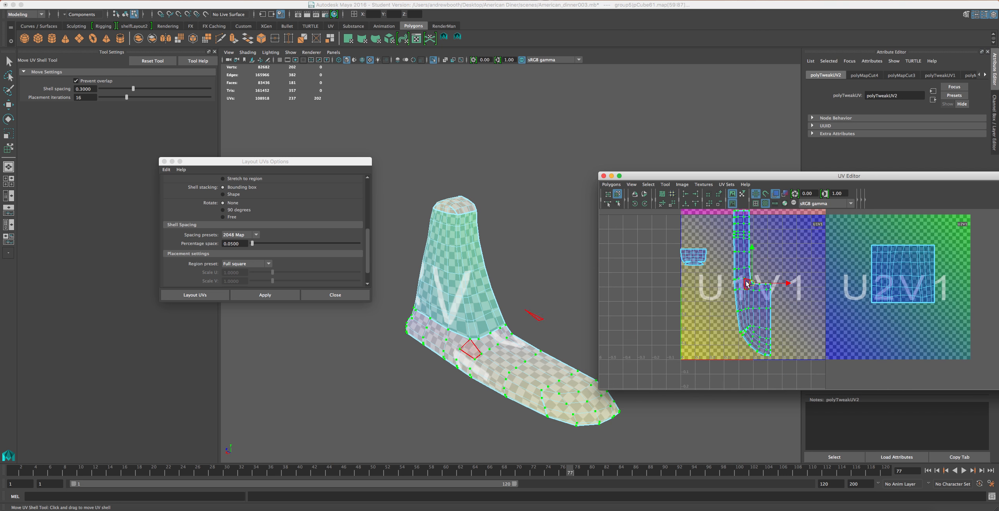
pyautogui.moveTo(751, 283); pyautogui.dragTo(754, 289)
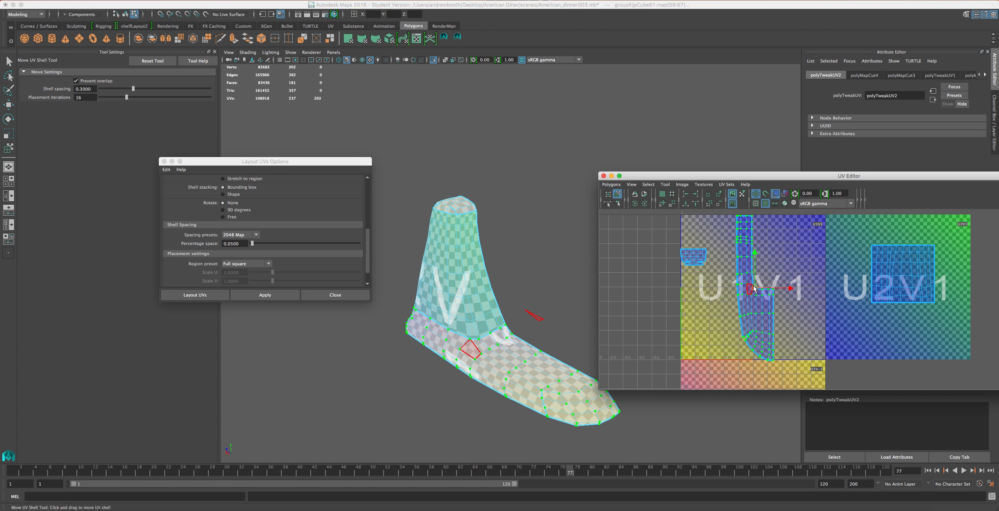
# Place the leg shell in the upper-right corner of the U1V1 tile and the small trapezoid shell beneath it.
pyautogui.keyDown('alt'); pyautogui.moveTo(500, 394); pyautogui.dragTo(546, 364); pyautogui.keyUp('alt')
pyautogui.keyDown('alt'); pyautogui.moveTo(503, 360); pyautogui.dragTo(505, 256, button='middle'); pyautogui.keyUp('alt')
pyautogui.scroll(5, 492, 296)
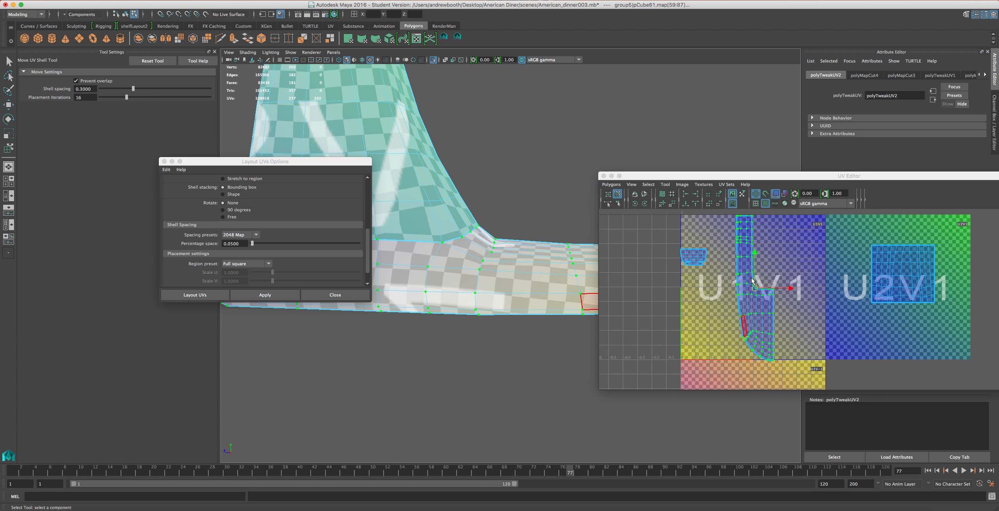
pyautogui.keyDown('alt'); pyautogui.moveTo(418, 258); pyautogui.dragTo(481, 261, button='middle'); pyautogui.keyUp('alt')
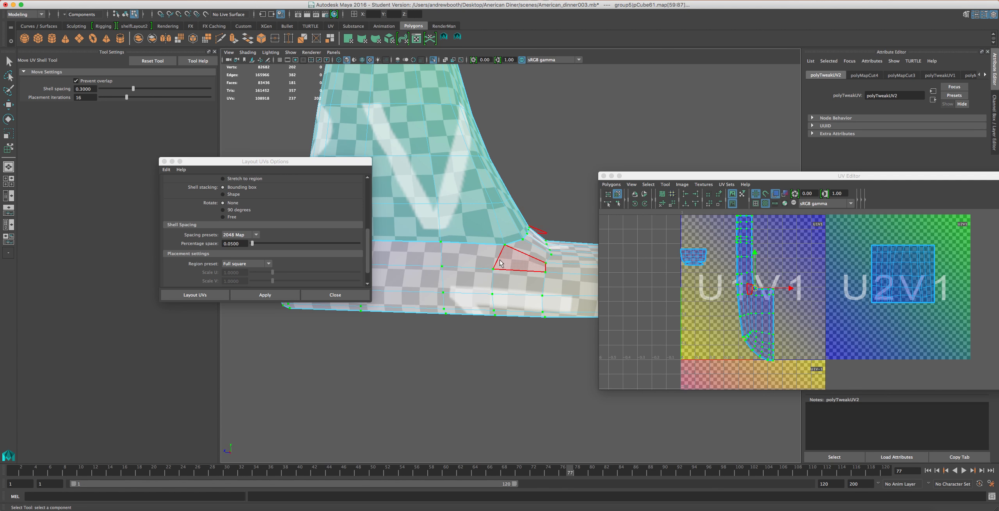
pyautogui.click(905, 267)
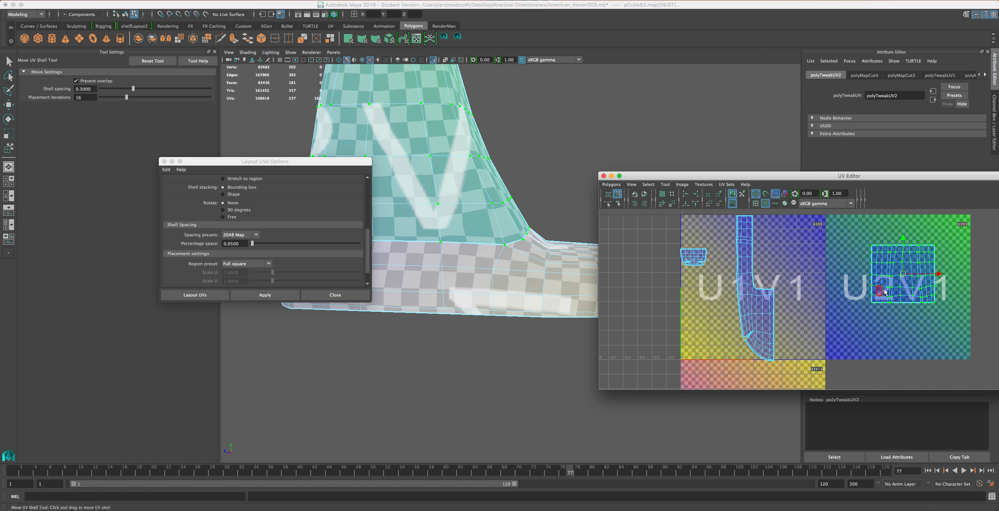
pyautogui.moveTo(907, 275); pyautogui.dragTo(794, 250)
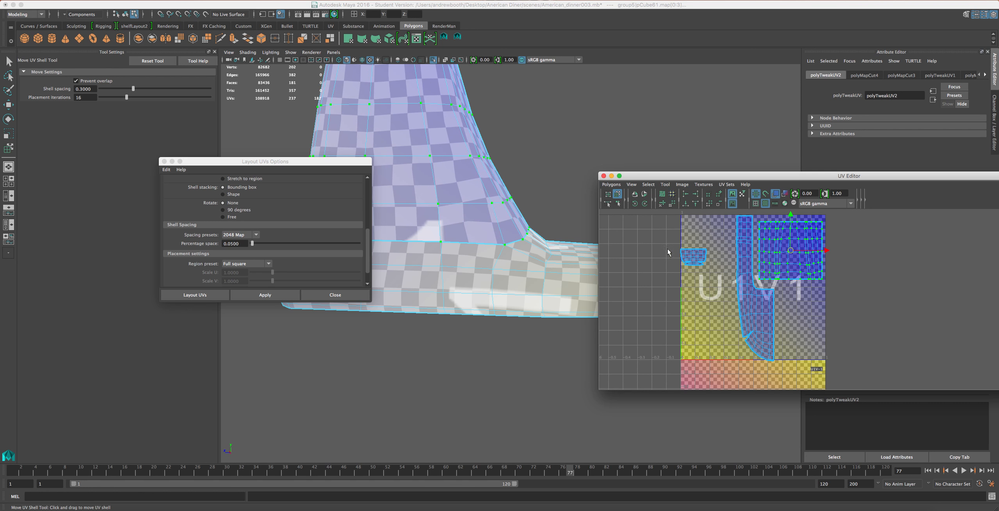
pyautogui.click(700, 263)
pyautogui.moveTo(696, 253); pyautogui.dragTo(795, 293)
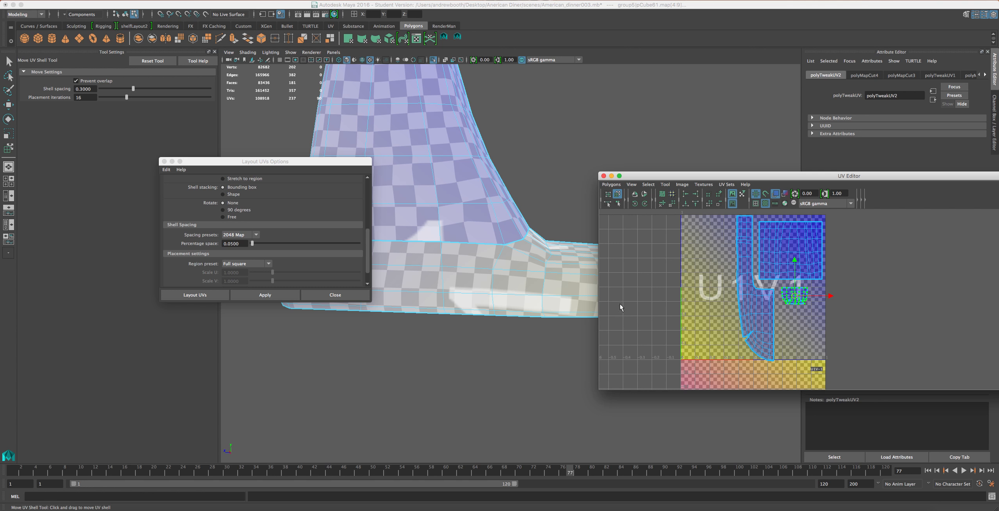
# Cut the foot's UVs along the vertical edge loop just in front of the ankle.
pyautogui.keyDown('alt'); pyautogui.moveTo(546, 279); pyautogui.dragTo(580, 289); pyautogui.keyUp('alt')
pyautogui.moveTo(532, 260); pyautogui.dragTo(531, 234, button='right')
pyautogui.click(535, 270)
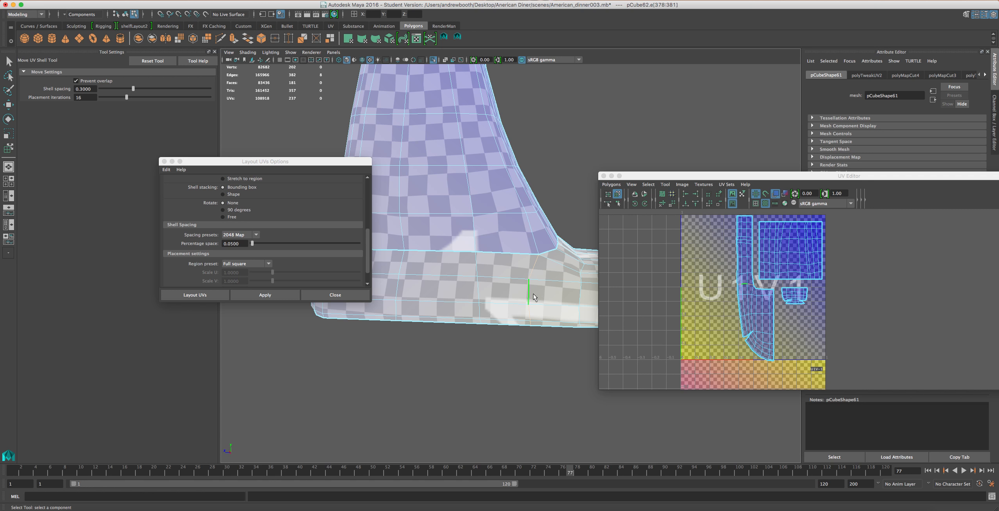
pyautogui.keyDown('alt'); pyautogui.moveTo(526, 299); pyautogui.dragTo(528, 283); pyautogui.keyUp('alt')
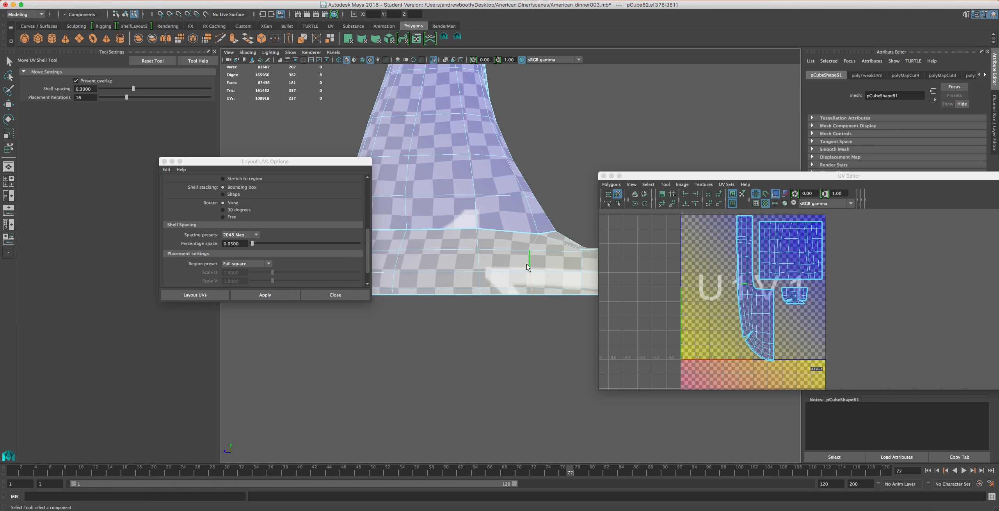
pyautogui.click(651, 199)
pyautogui.click(658, 193)
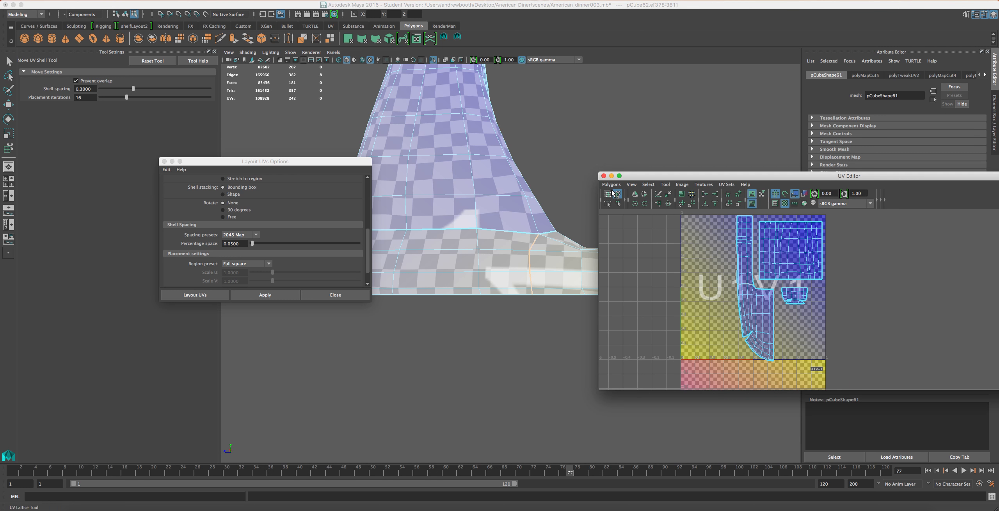
# Rotate the front-foot shell to horizontal beneath the leg shell, with the small trapezoid shell and heel strip placed to the leg shell's left.
pyautogui.click(721, 317)
pyautogui.moveTo(722, 317); pyautogui.dragTo(742, 230)
pyautogui.moveTo(767, 302); pyautogui.dragTo(794, 322)
pyautogui.click(645, 204)
pyautogui.click(645, 205)
pyautogui.moveTo(739, 289); pyautogui.dragTo(722, 292)
pyautogui.moveTo(789, 330); pyautogui.dragTo(770, 305)
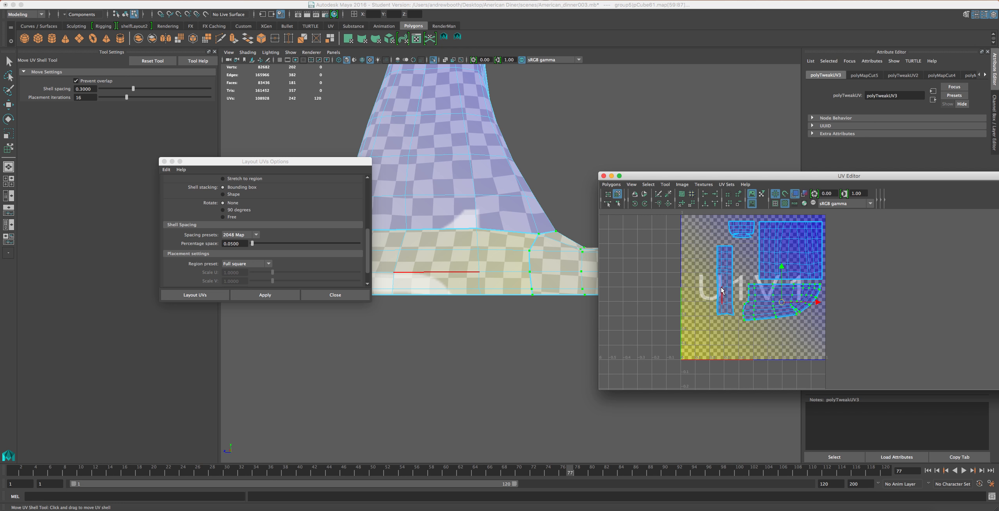
# Nudge the small trapezoid shell and the heel strip closer to the leg and front-foot shells.
pyautogui.click(727, 299)
pyautogui.moveTo(746, 229); pyautogui.dragTo(743, 232)
pyautogui.moveTo(729, 281); pyautogui.dragTo(729, 272)
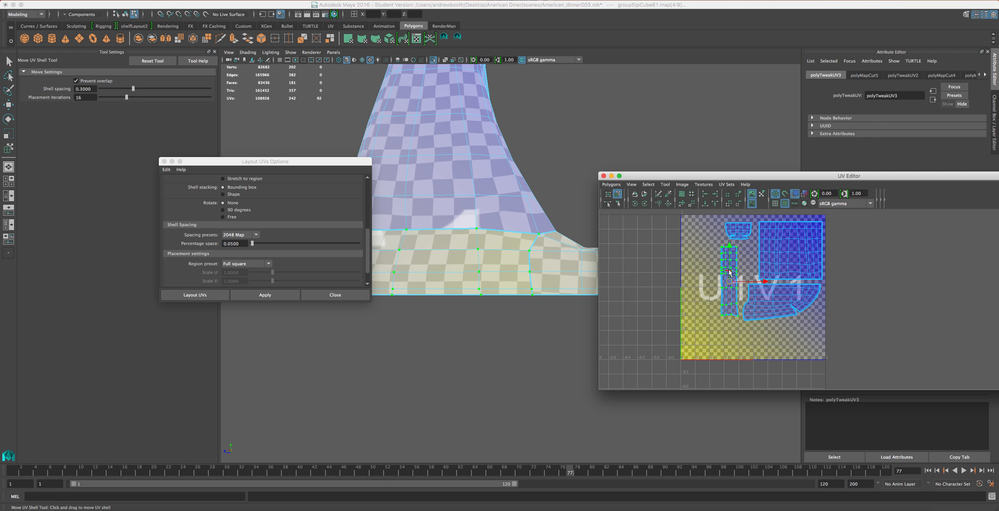
# Centre all UV shells in the U1V1 tile and scale them up together to nearly fill it.
pyautogui.click(795, 234)
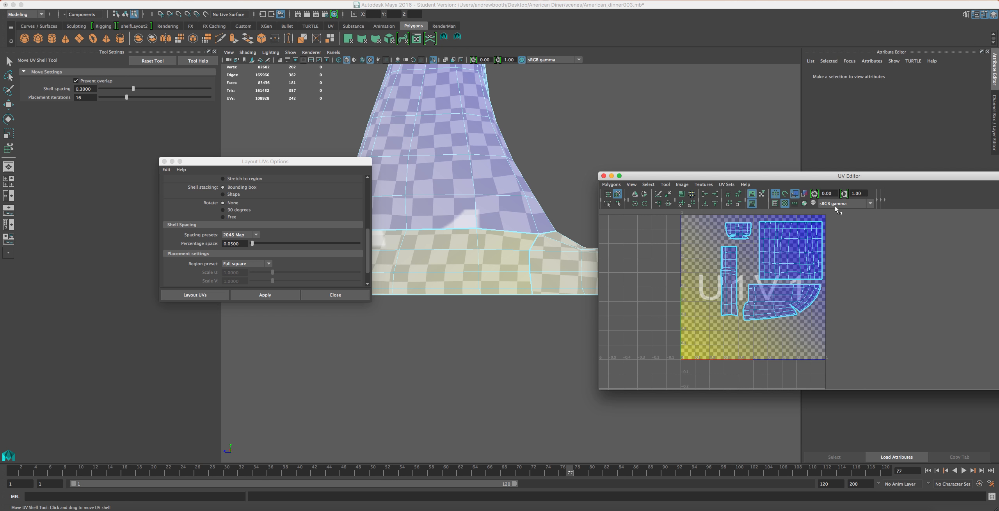
pyautogui.press('w')
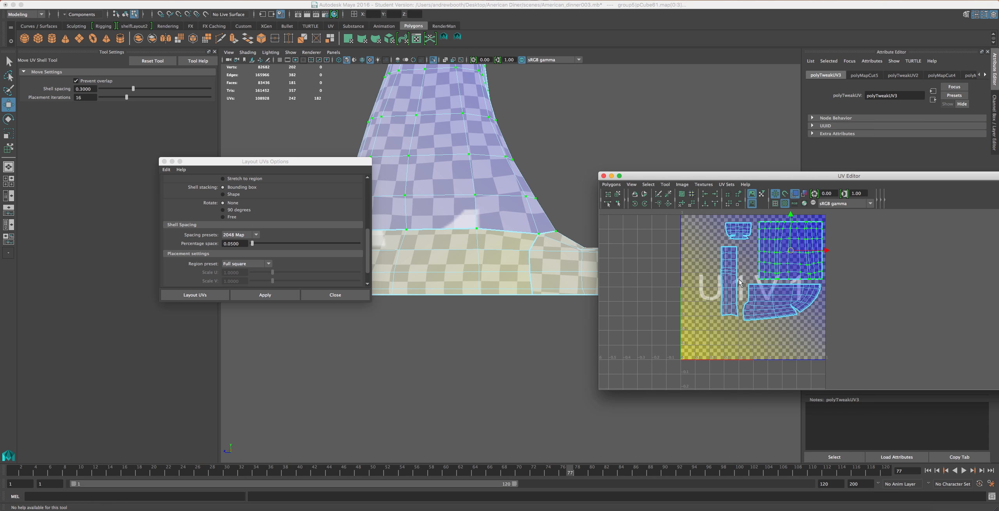
pyautogui.moveTo(715, 331); pyautogui.dragTo(855, 213)
pyautogui.moveTo(769, 269); pyautogui.dragTo(755, 287)
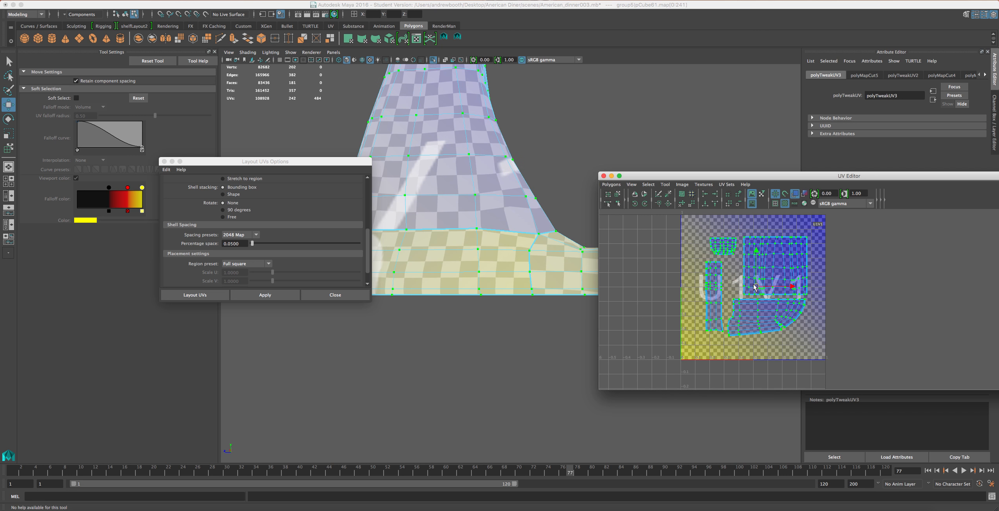
pyautogui.press('r')
pyautogui.moveTo(756, 288); pyautogui.dragTo(764, 283)
pyautogui.press('w')
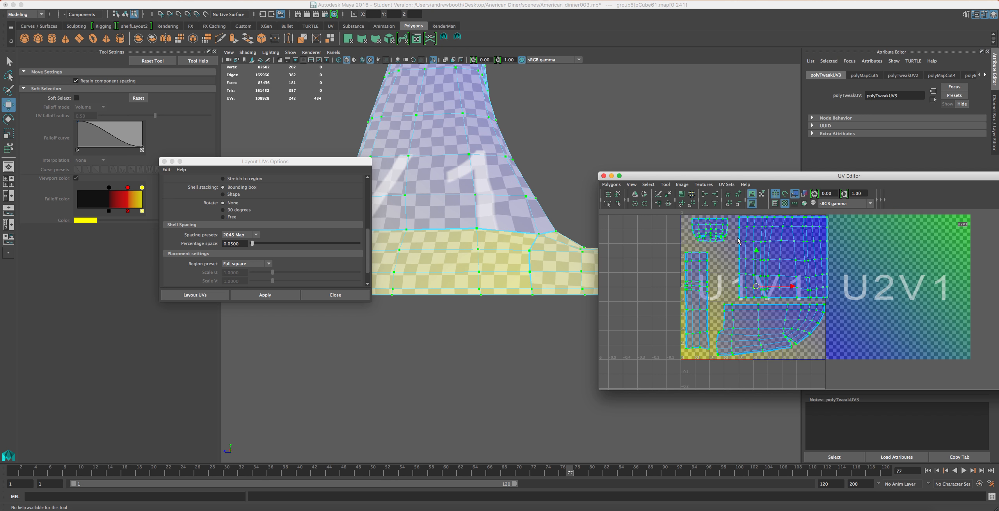
# Reposition the leg, heel strip, front-foot and small trapezoid shells individually so they fit inside the U1V1 tile with gaps between them.
pyautogui.click(618, 194)
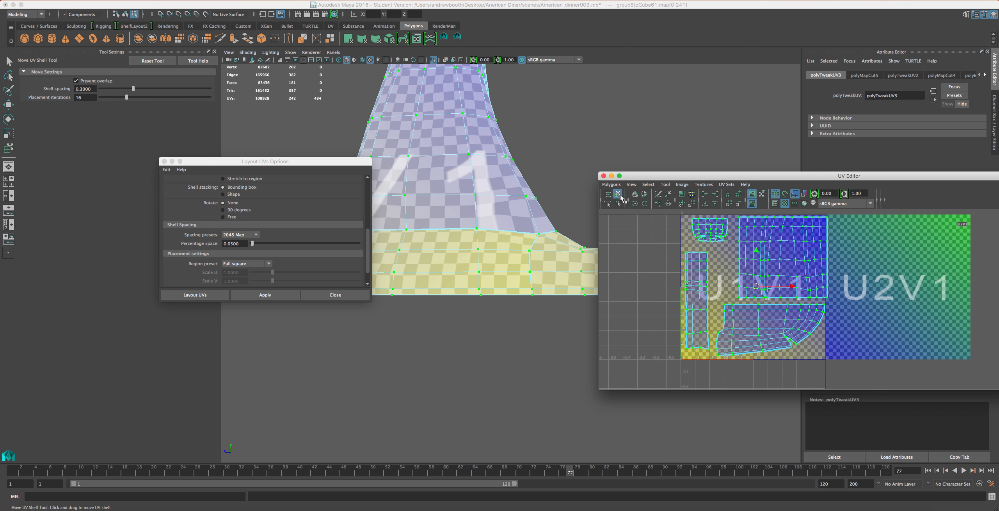
pyautogui.click(768, 245)
pyautogui.moveTo(767, 244); pyautogui.dragTo(777, 259)
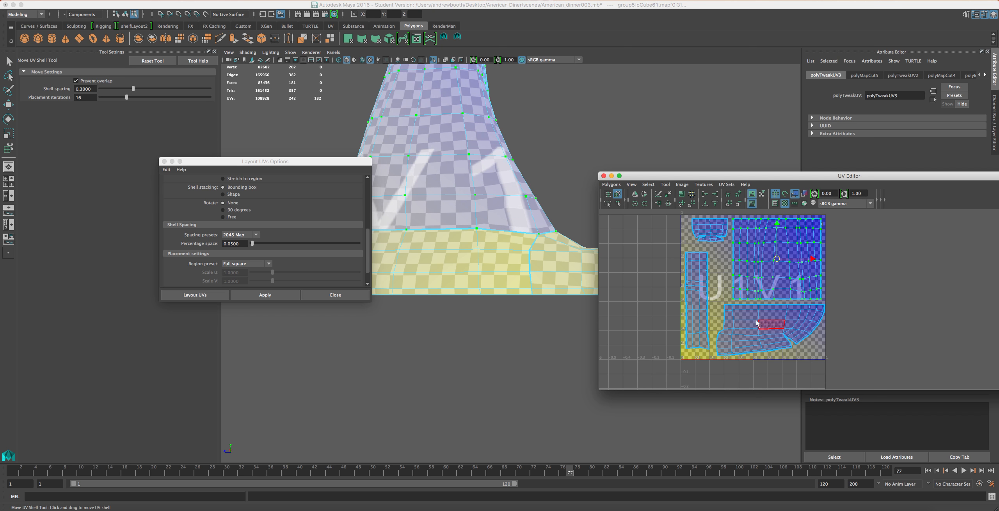
pyautogui.moveTo(695, 313); pyautogui.dragTo(698, 318)
pyautogui.moveTo(715, 235); pyautogui.dragTo(715, 235)
pyautogui.moveTo(749, 324); pyautogui.dragTo(691, 317)
pyautogui.moveTo(712, 236); pyautogui.dragTo(709, 243)
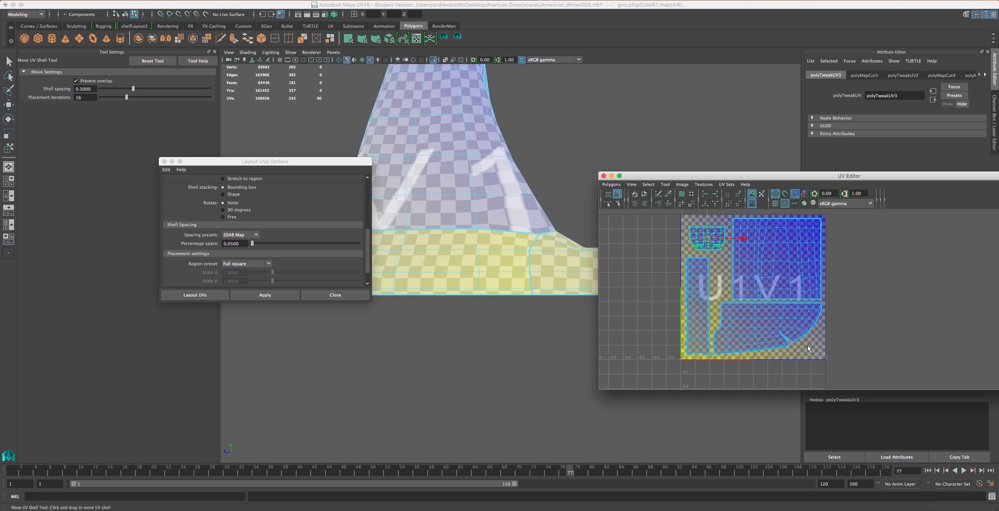
# Try an alternative packing with the heel strip outside the tile, the front-foot shell farther left and the trapezoid shell in the lower-right corner.
pyautogui.moveTo(697, 304); pyautogui.dragTo(638, 331)
pyautogui.moveTo(751, 321); pyautogui.dragTo(730, 322)
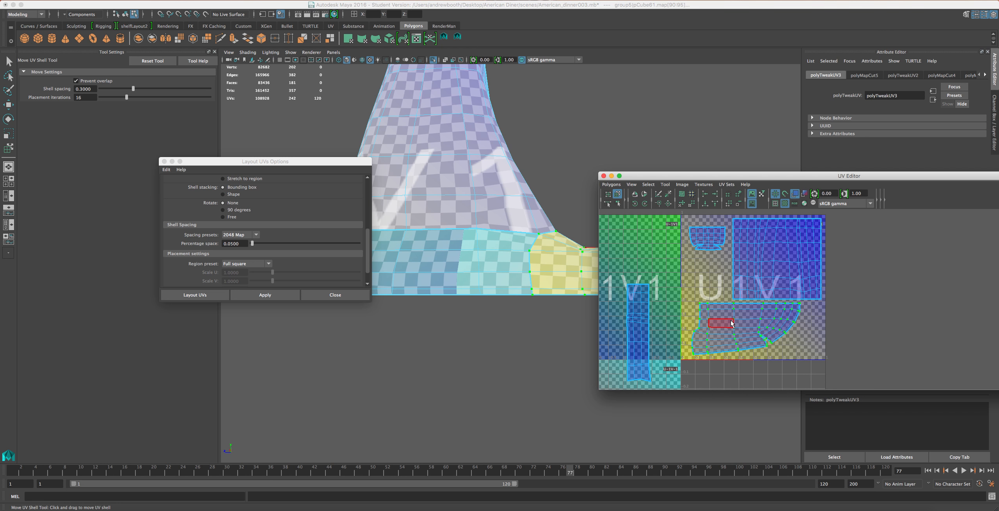
pyautogui.moveTo(717, 245); pyautogui.dragTo(819, 352)
pyautogui.moveTo(782, 324); pyautogui.dragTo(820, 344)
pyautogui.moveTo(794, 250); pyautogui.dragTo(786, 249)
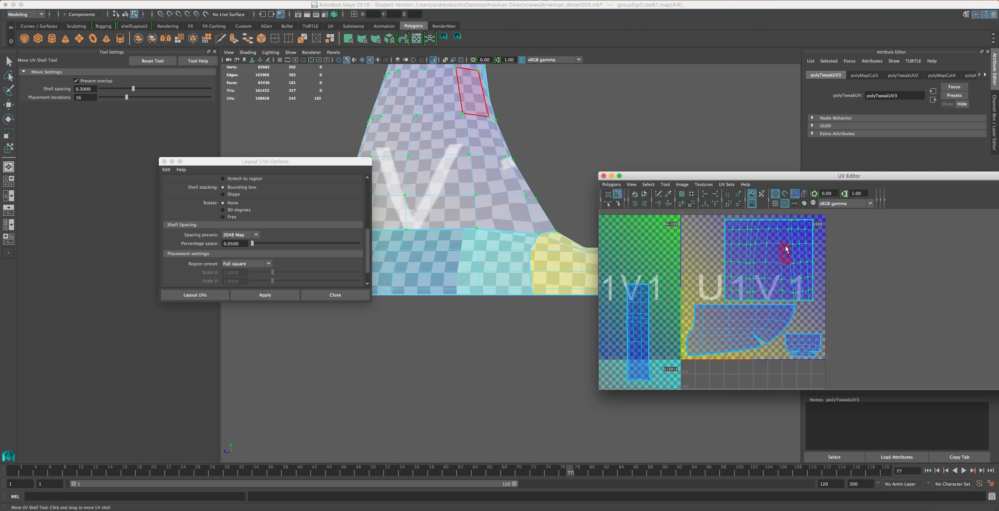
pyautogui.moveTo(644, 310); pyautogui.dragTo(635, 274)
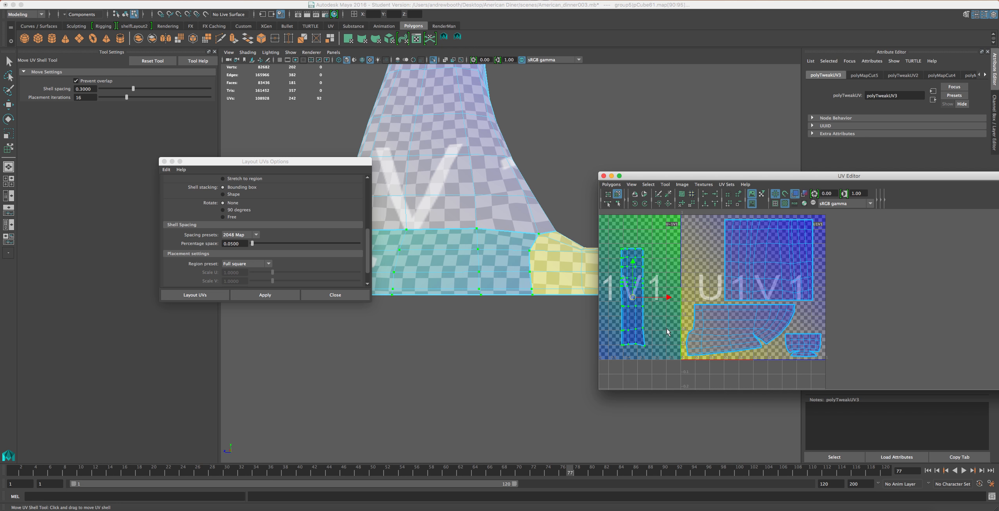
# Undo the alternative shell moves back to the front-foot shell's previous place beneath the leg shell.
pyautogui.press('super+z')
pyautogui.press('super+z')
pyautogui.press('super+z')
pyautogui.press('super+z')
pyautogui.press('super+z')
pyautogui.press('super+z')
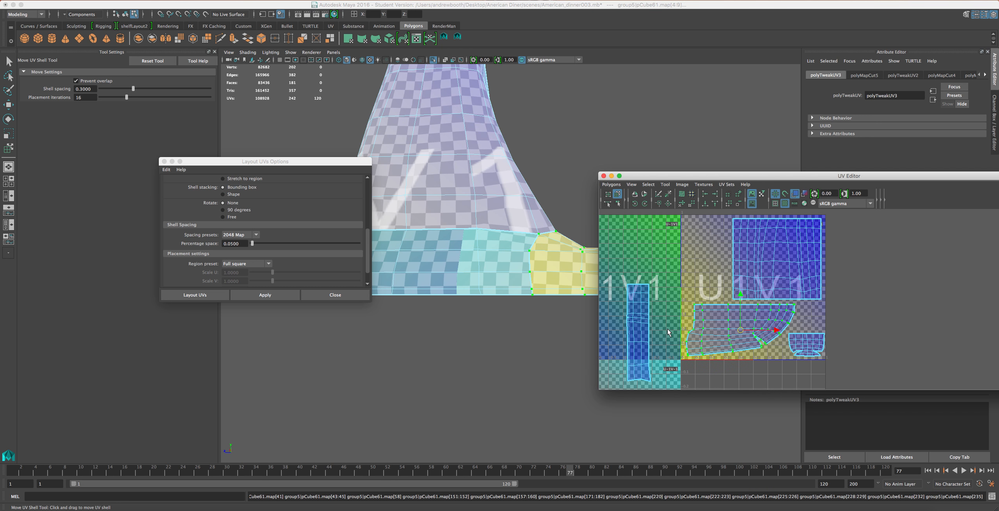
pyautogui.press('super+z')
pyautogui.press('super+z')
pyautogui.press('super+z')
pyautogui.press('super+z')
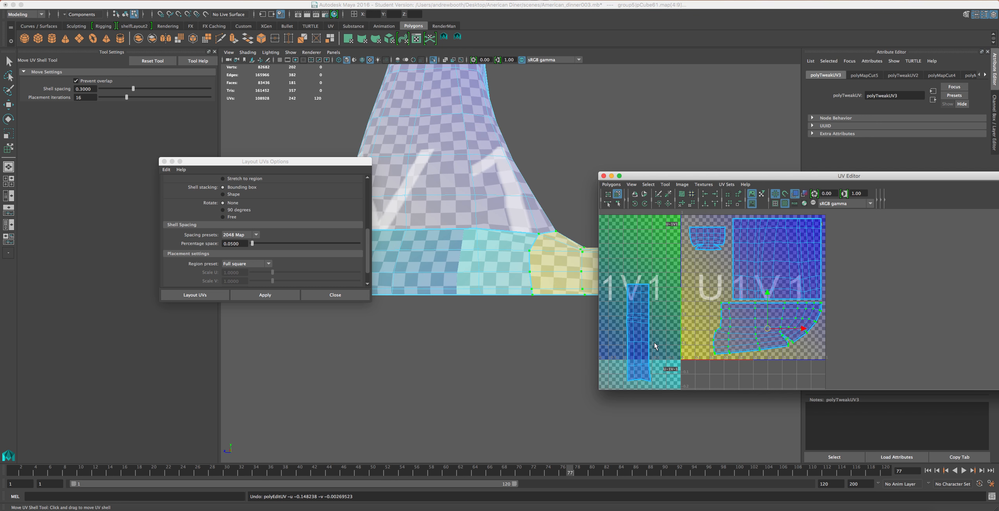
# Place the heel strip in the lower-left corner of the U1V1 tile and nudge the small trapezoid shell up above it.
pyautogui.moveTo(698, 312); pyautogui.dragTo(696, 311)
pyautogui.moveTo(708, 245); pyautogui.dragTo(707, 242)
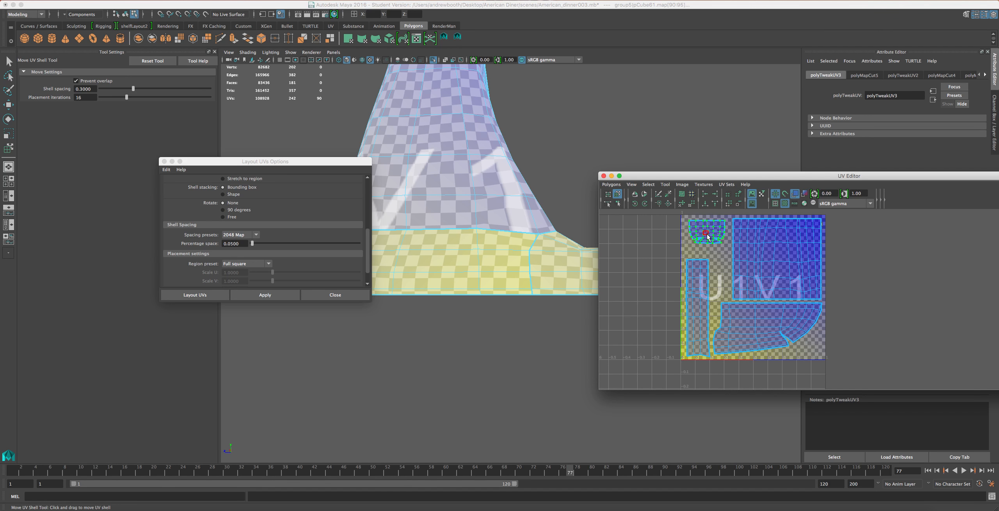
# Nudge the heel strip shell slightly down within the lower-left corner of the U1V1 tile.
pyautogui.moveTo(688, 275); pyautogui.dragTo(692, 295)
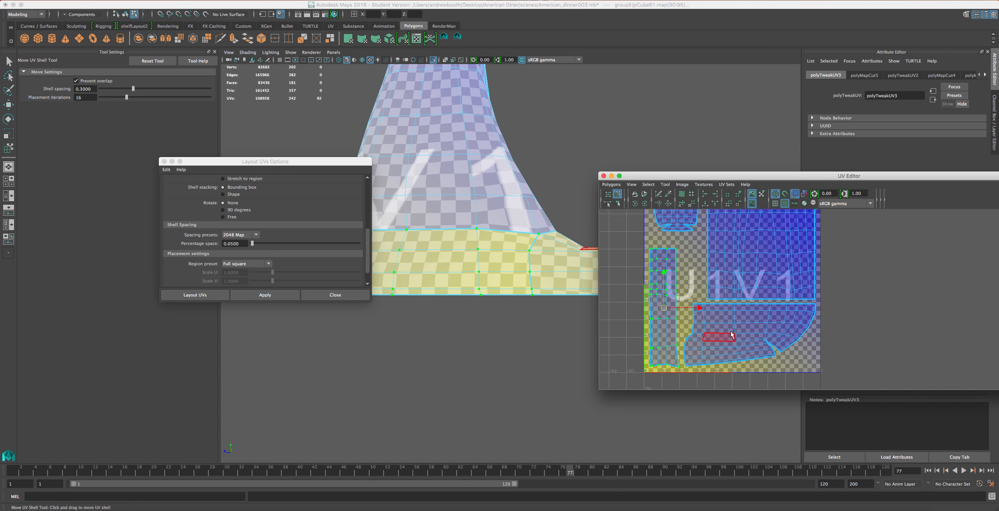
pyautogui.scroll(2, 819, 342)
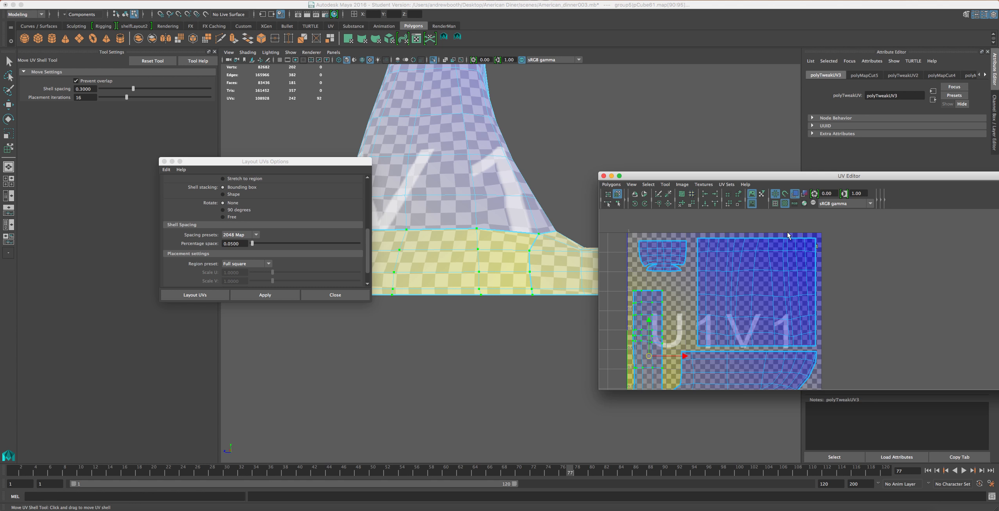
# Examine the gaps between the shells and the tile border, including the spacing between the leg and front-foot shells.
pyautogui.scroll(3, 754, 235)
pyautogui.keyDown('alt'); pyautogui.moveTo(820, 266); pyautogui.dragTo(820, 282, button='middle'); pyautogui.keyUp('alt')
pyautogui.scroll(3, 820, 282)
pyautogui.scroll(3, 820, 283)
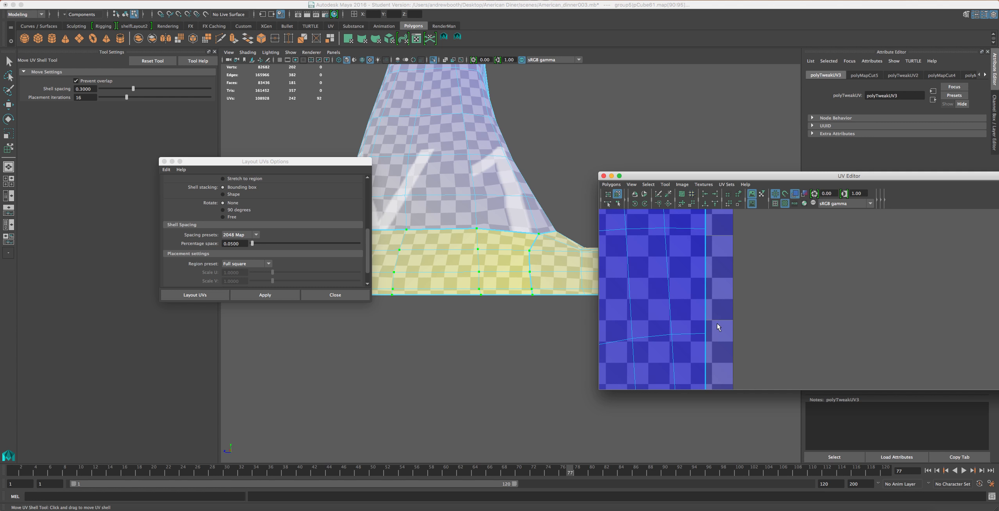
pyautogui.scroll(-2, 705, 341)
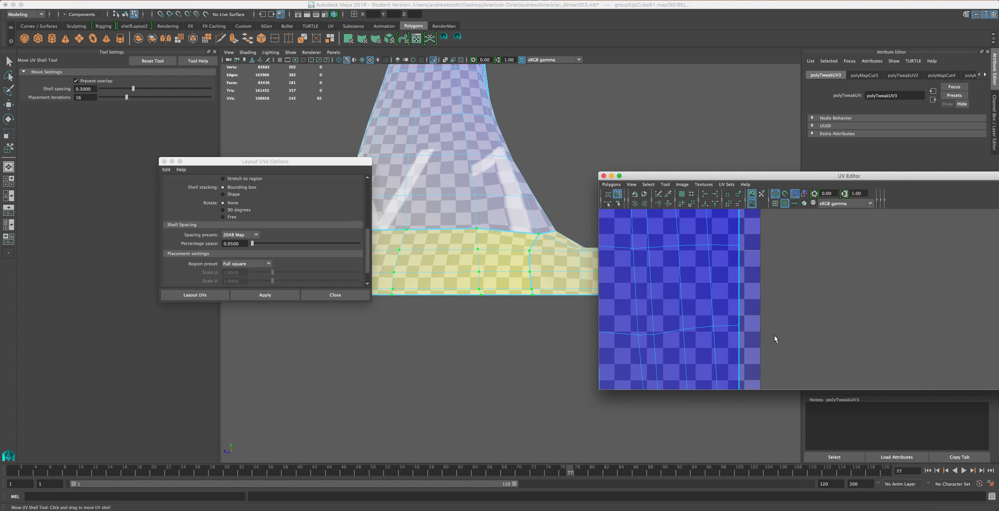
pyautogui.scroll(2, 741, 334)
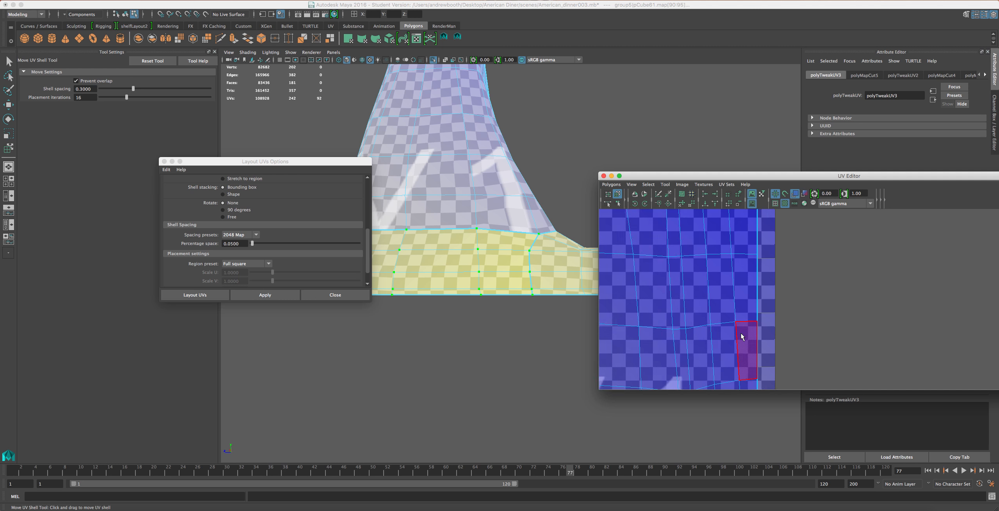
pyautogui.scroll(3, 742, 334)
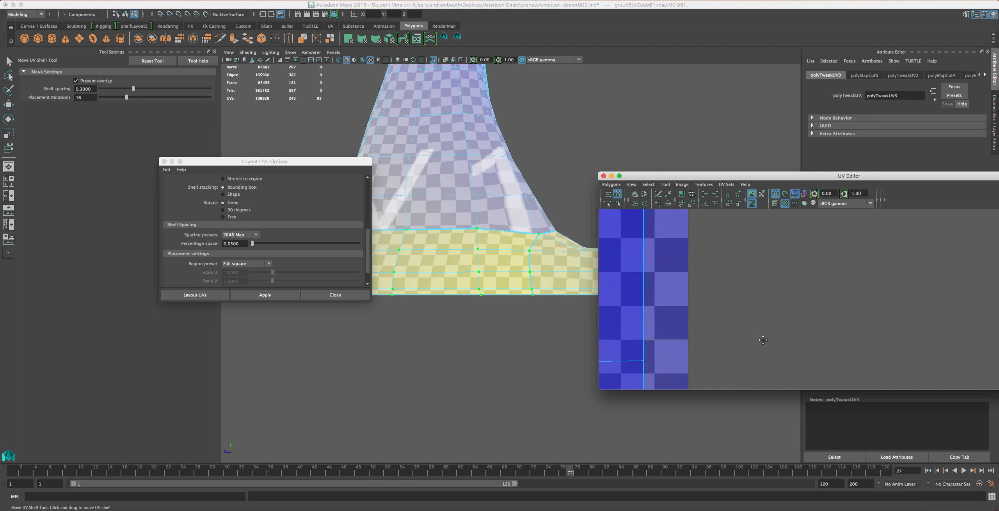
pyautogui.scroll(-3, 677, 338)
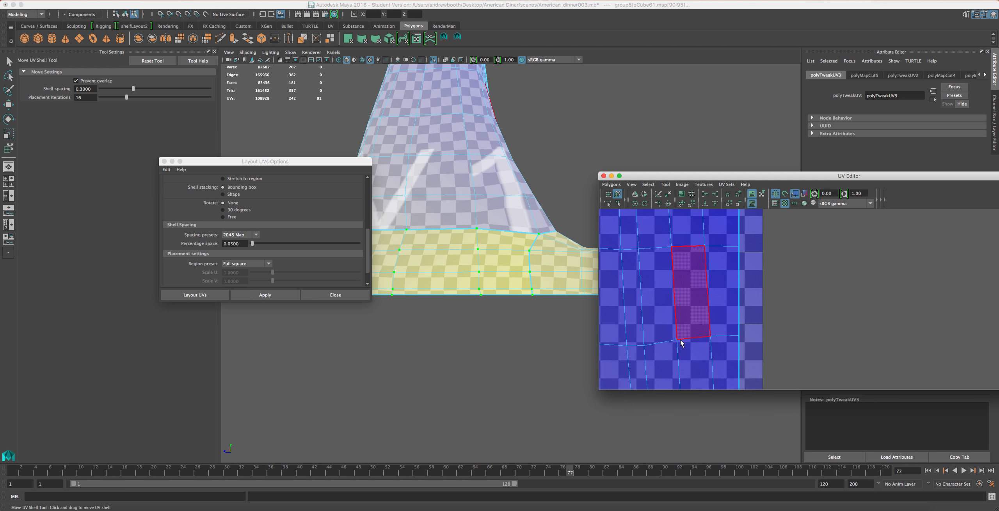
pyautogui.scroll(-4, 654, 312)
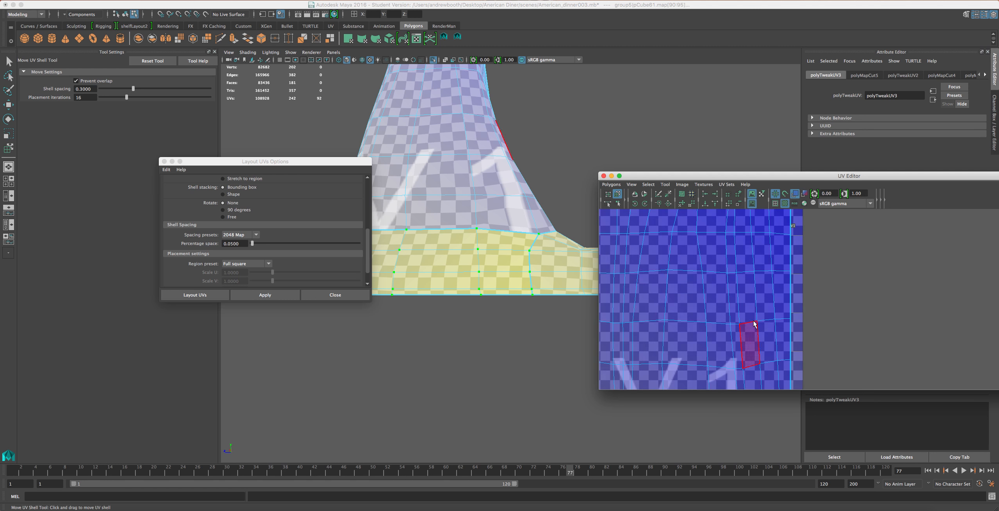
pyautogui.moveTo(771, 320); pyautogui.dragTo(812, 251)
pyautogui.scroll(-4, 765, 308)
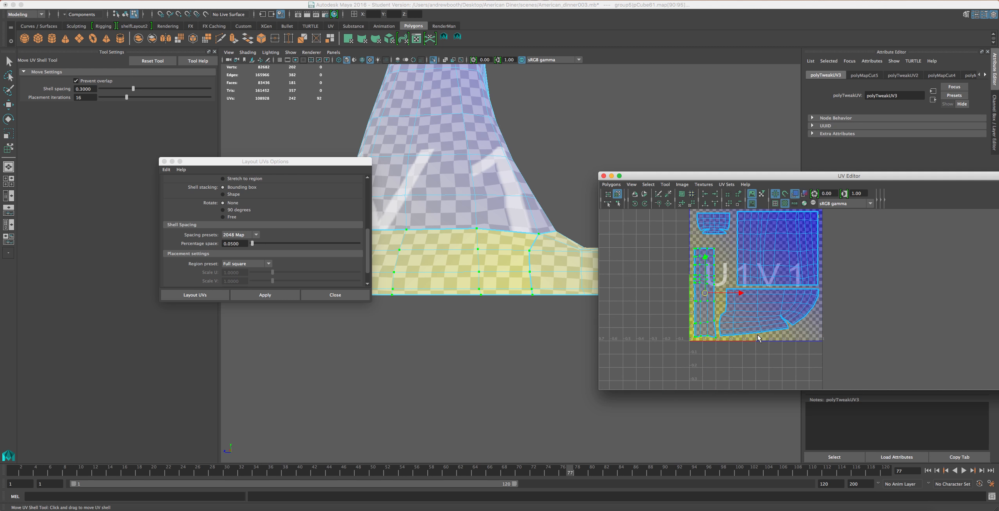
pyautogui.moveTo(818, 268); pyautogui.dragTo(818, 248)
pyautogui.scroll(3, 797, 364)
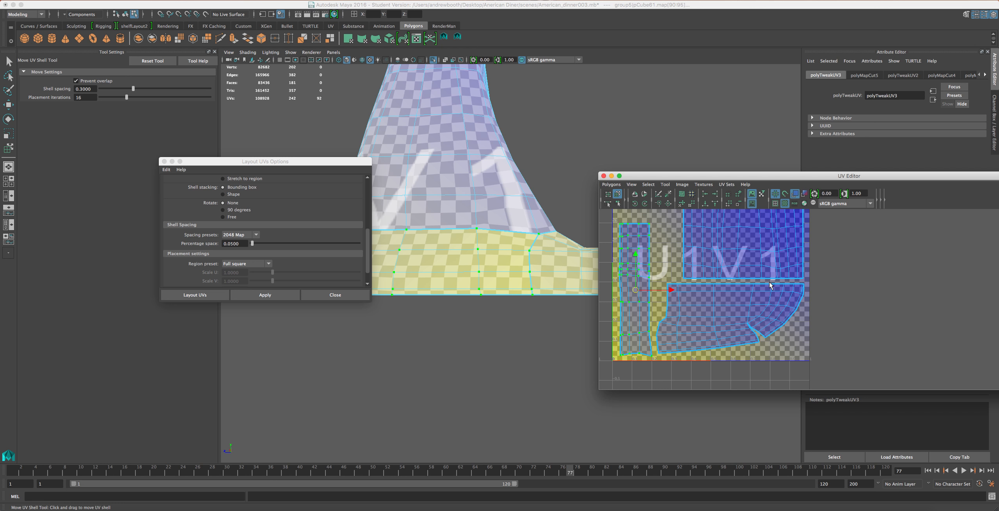
pyautogui.scroll(3, 769, 285)
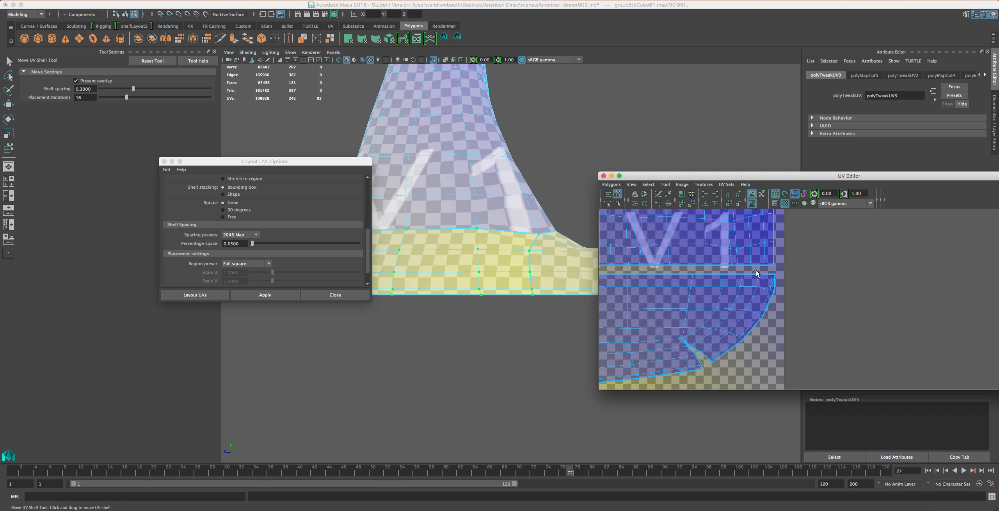
pyautogui.scroll(-5, 740, 293)
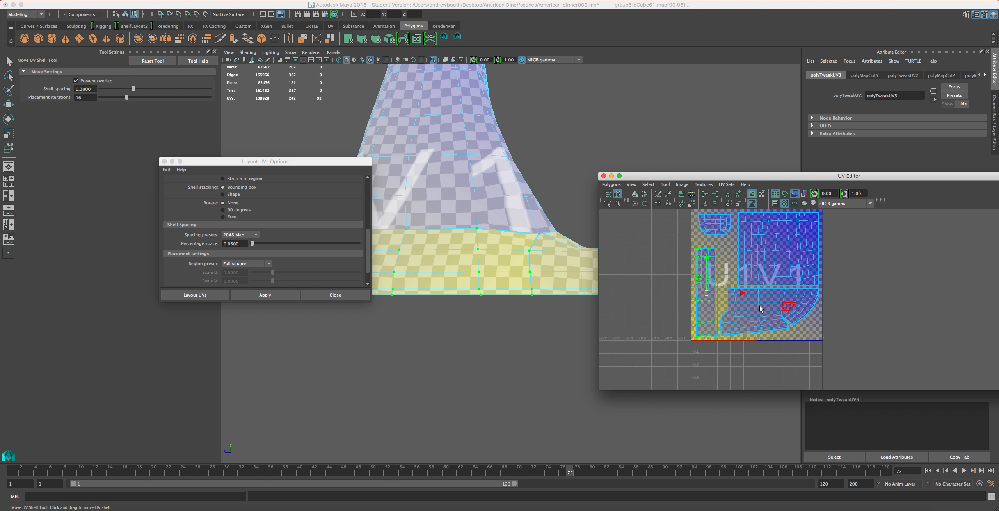
pyautogui.scroll(-2, 709, 380)
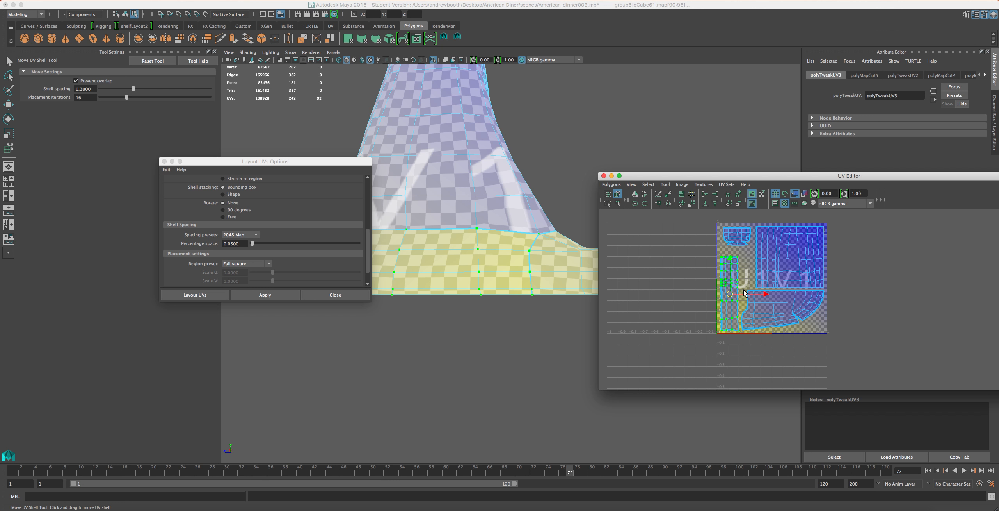
# Try the heel strip shell in the neighbouring U2V1 tile and return it to the lower-left corner of U1V1.
pyautogui.moveTo(744, 293); pyautogui.dragTo(899, 283)
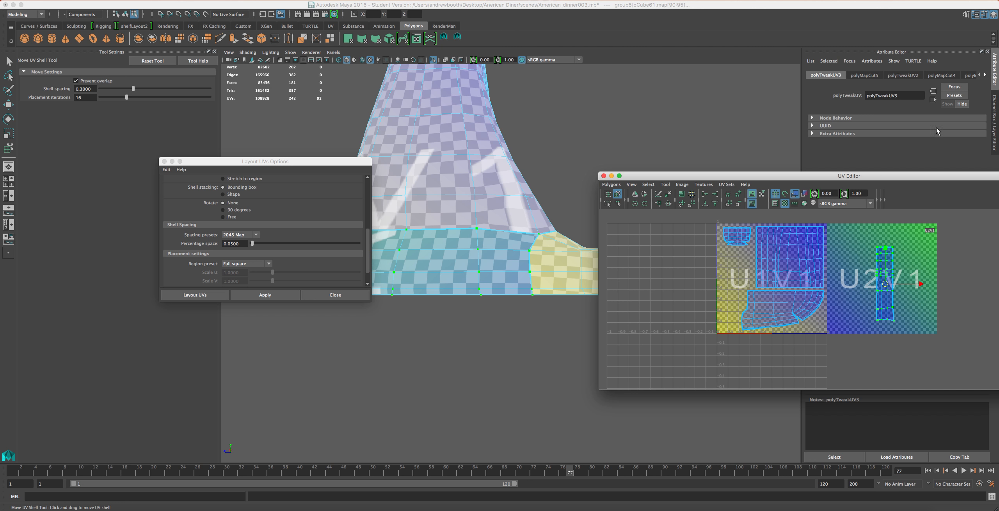
pyautogui.scroll(2, 819, 296)
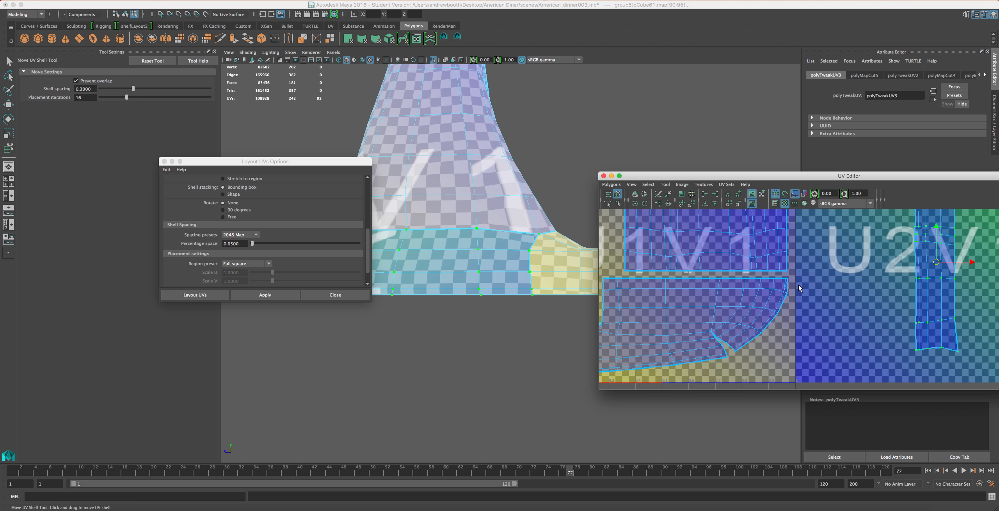
pyautogui.scroll(-3, 799, 284)
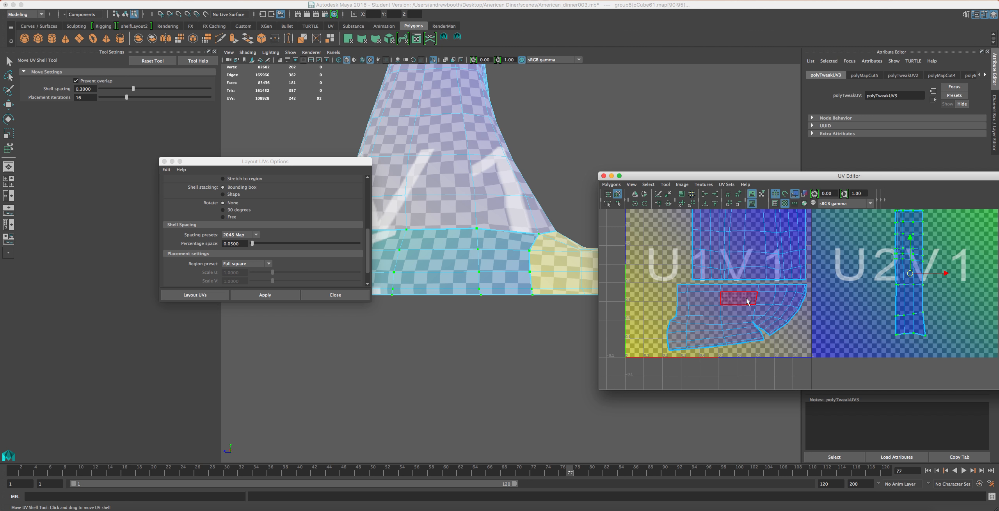
pyautogui.moveTo(909, 275); pyautogui.dragTo(649, 290)
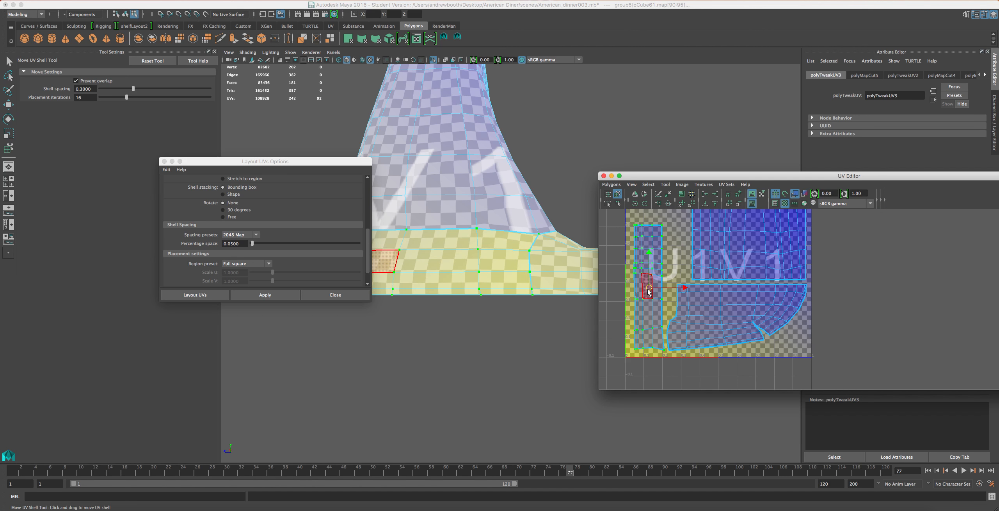
# Select the small trapezoid shell above the heel strip.
pyautogui.scroll(-2, 644, 291)
pyautogui.keyDown('alt'); pyautogui.moveTo(657, 264); pyautogui.dragTo(654, 318, button='middle'); pyautogui.keyUp('alt')
pyautogui.click(683, 275)
pyautogui.scroll(-1, 683, 274)
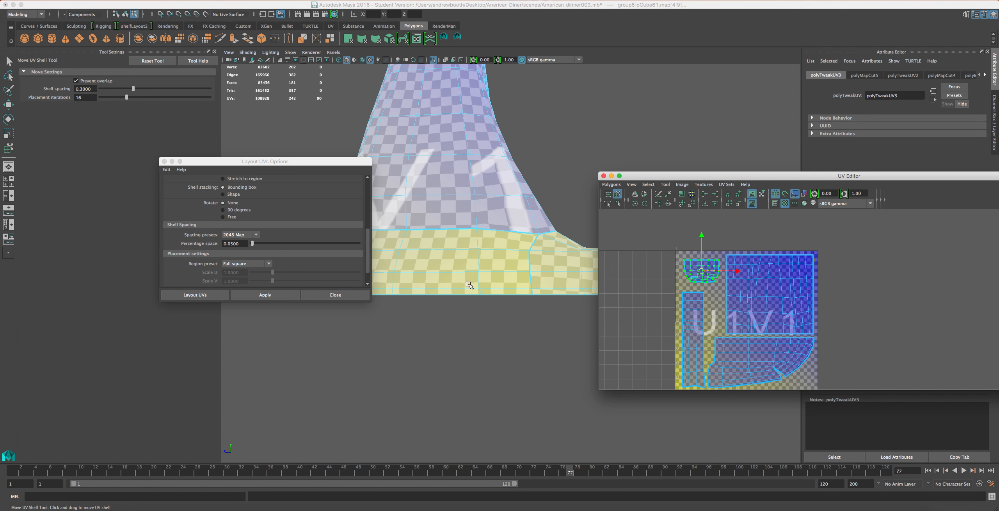
# Turn off the leg's viewport isolation to show the whole scene and save the scene.
pyautogui.click(433, 60)
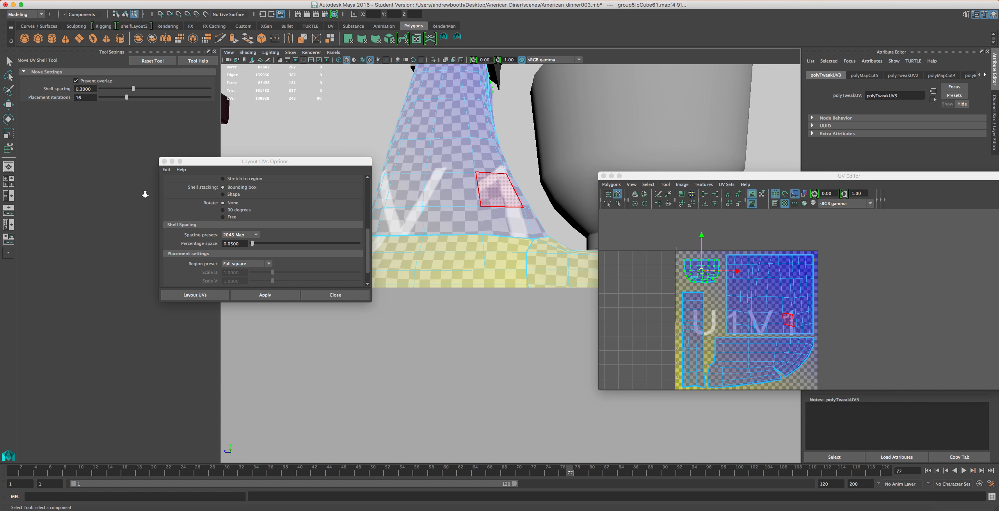
pyautogui.scroll(-2, 409, 239)
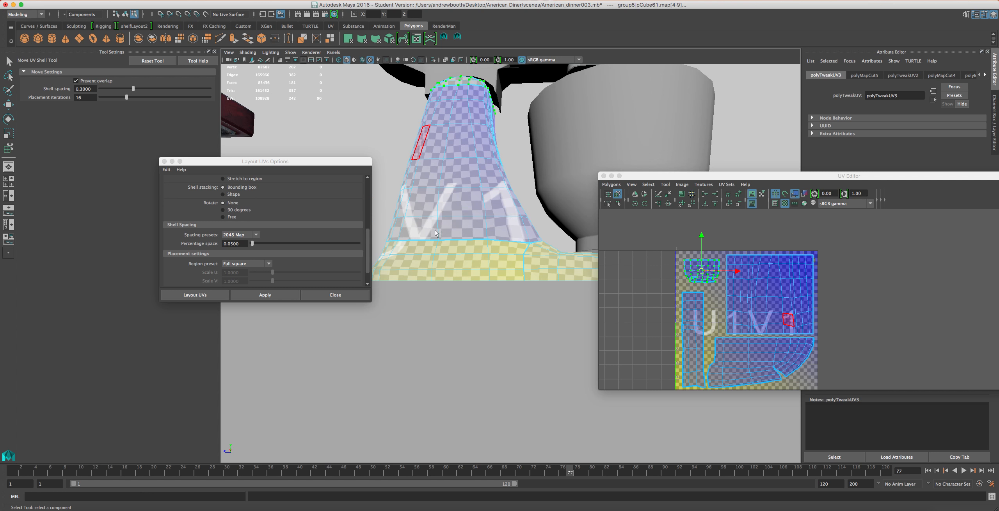
pyautogui.keyDown('alt'); pyautogui.moveTo(475, 239); pyautogui.dragTo(476, 237); pyautogui.keyUp('alt')
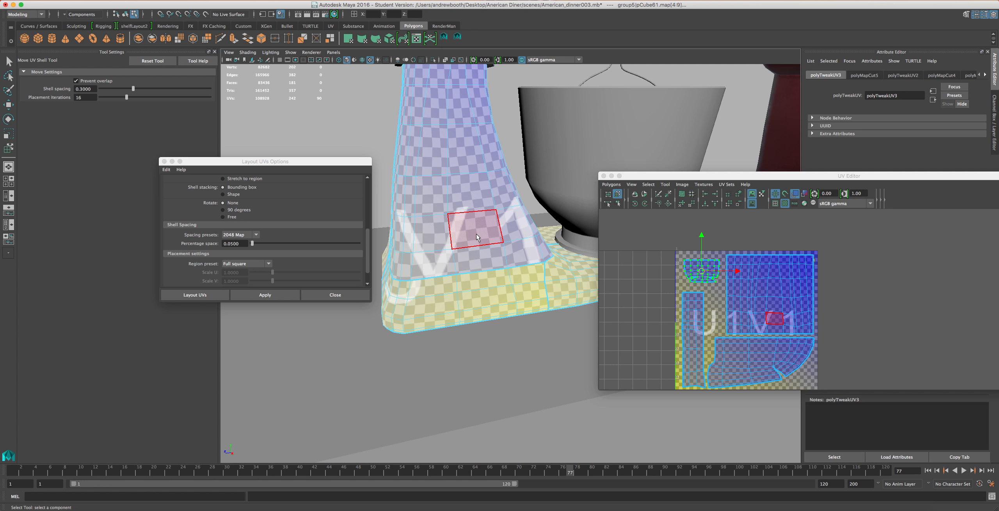
pyautogui.press('super+s')
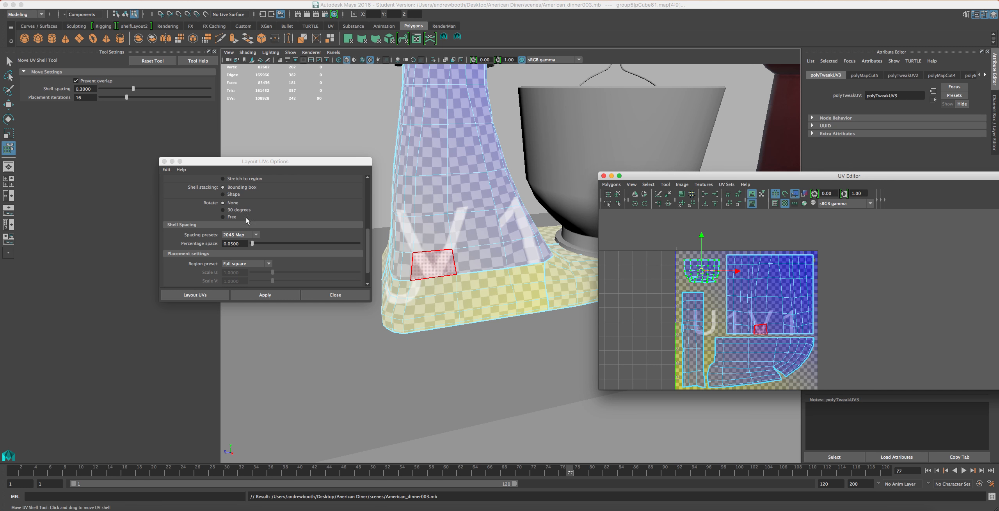
# Examine how the checker pattern meets along the seam between the leg and the base of the foot.
pyautogui.scroll(5, 435, 278)
pyautogui.scroll(-7, 435, 282)
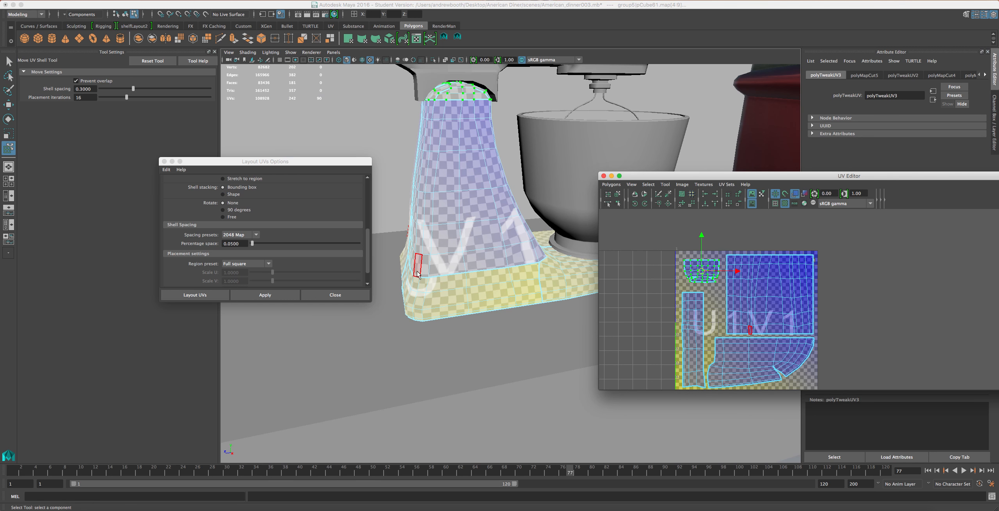
pyautogui.scroll(3, 417, 274)
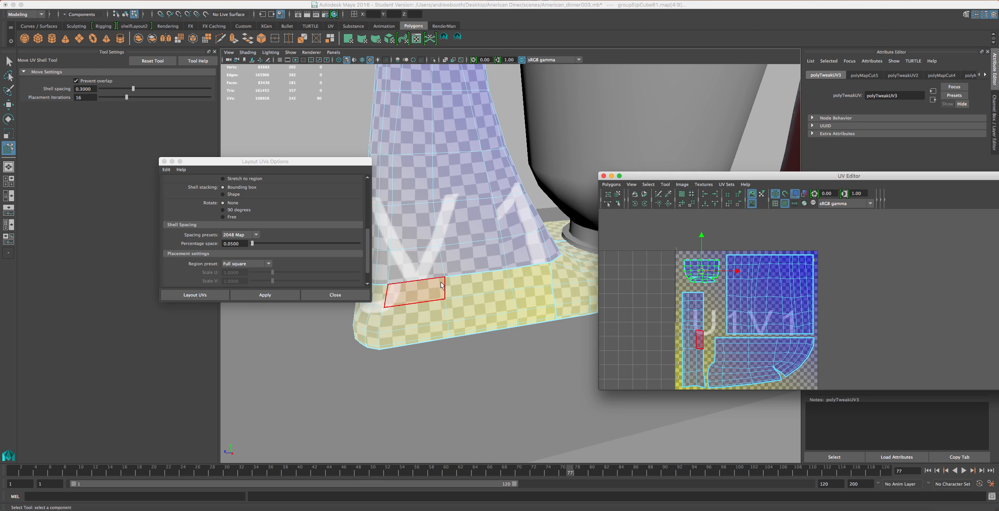
pyautogui.click(447, 273)
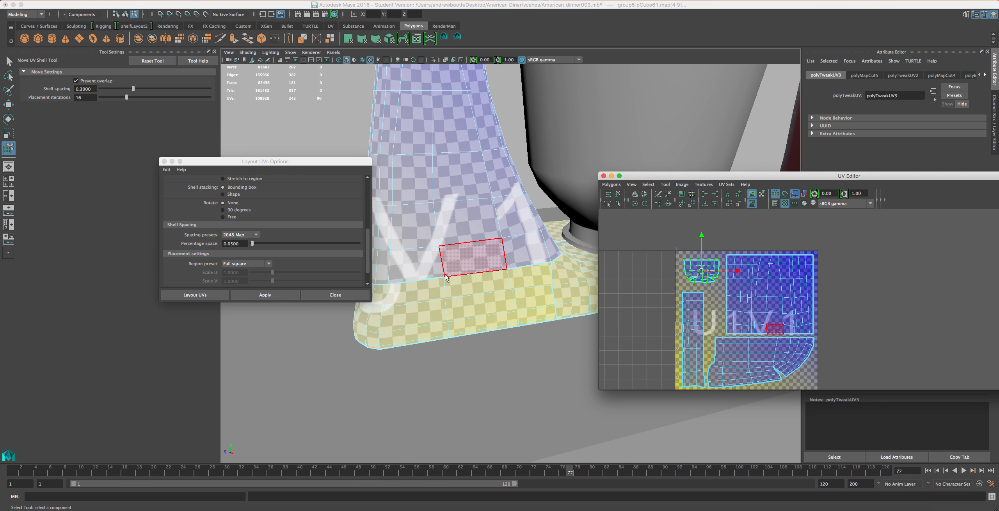
pyautogui.click(463, 277)
pyautogui.click(483, 269)
pyautogui.click(592, 275)
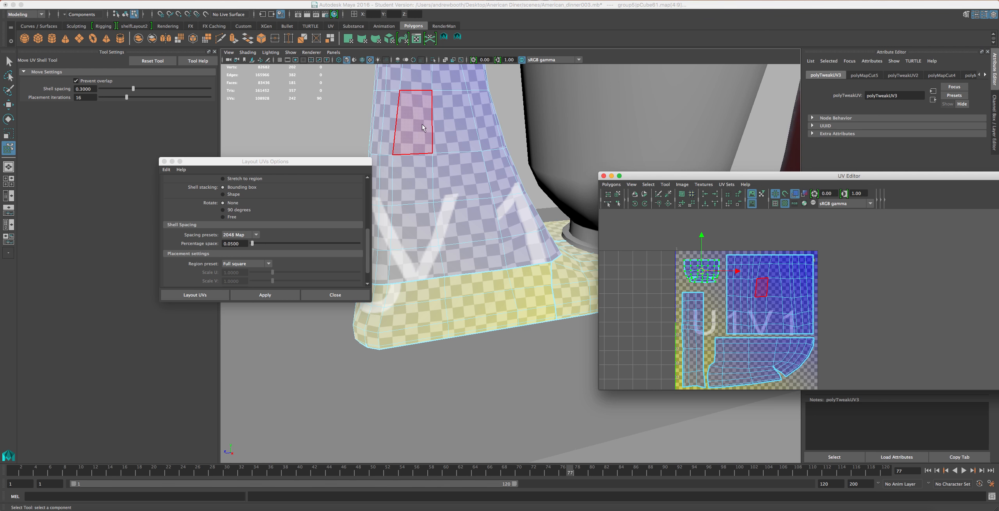
# Switch to object selection, select both halves of the leg, and move the Layout UVs options window out of the way.
pyautogui.moveTo(487, 216)
pyautogui.mouseDown(button='right')
pyautogui.moveTo(494, 212)
pyautogui.moveTo(477, 201)
pyautogui.mouseUp(button='right')
pyautogui.moveTo(461, 203)
pyautogui.keyDown('alt'); pyautogui.mouseDown()
pyautogui.moveTo(492, 211)
pyautogui.moveTo(470, 204)
pyautogui.mouseUp(); pyautogui.keyUp('alt')
pyautogui.click(432, 210)
pyautogui.keyDown('shift'); pyautogui.click(400, 183); pyautogui.keyUp('shift')
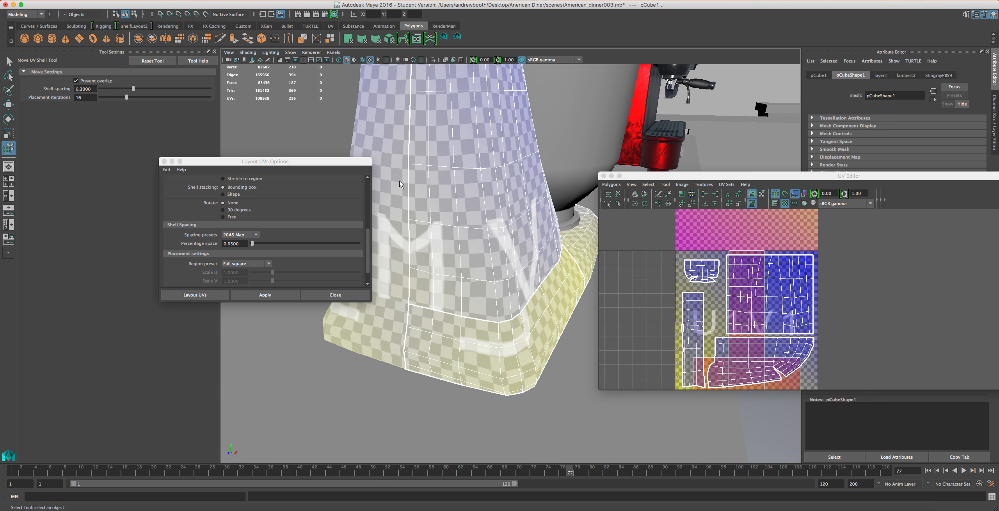
pyautogui.click(398, 216)
pyautogui.click(399, 214)
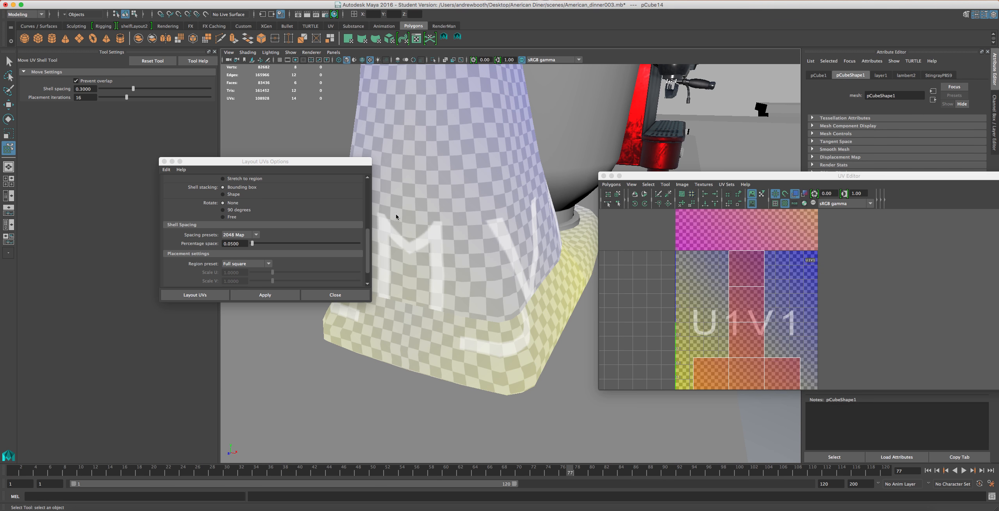
pyautogui.moveTo(336, 162); pyautogui.dragTo(219, 281)
pyautogui.moveTo(366, 241); pyautogui.dragTo(446, 286)
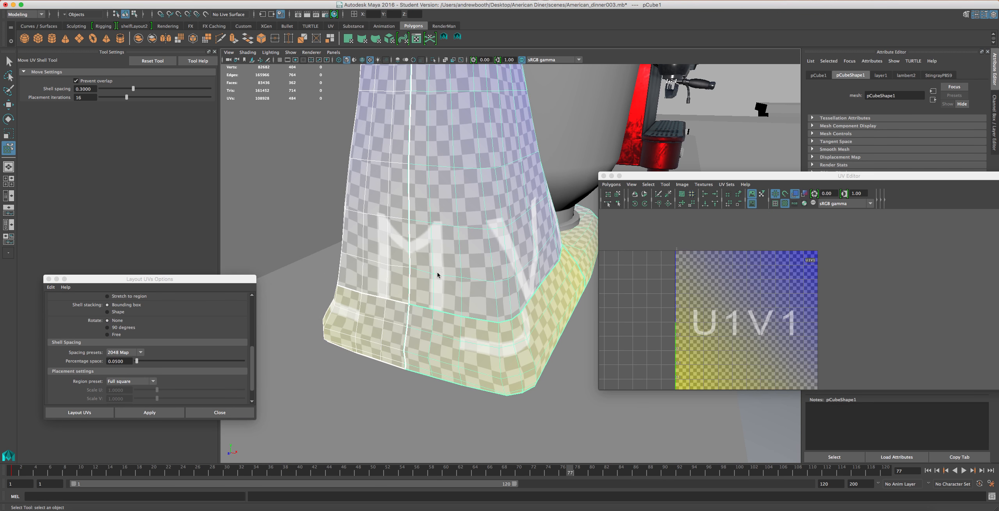
# Isolate the two selected leg halves from the rest of the mixer and kitchen scene.
pyautogui.scroll(-5, 483, 340)
pyautogui.scroll(-5, 483, 341)
pyautogui.keyDown('alt'); pyautogui.moveTo(532, 352); pyautogui.dragTo(435, 252); pyautogui.keyUp('alt')
pyautogui.keyDown('alt'); pyautogui.moveTo(457, 287); pyautogui.dragTo(449, 306); pyautogui.keyUp('alt')
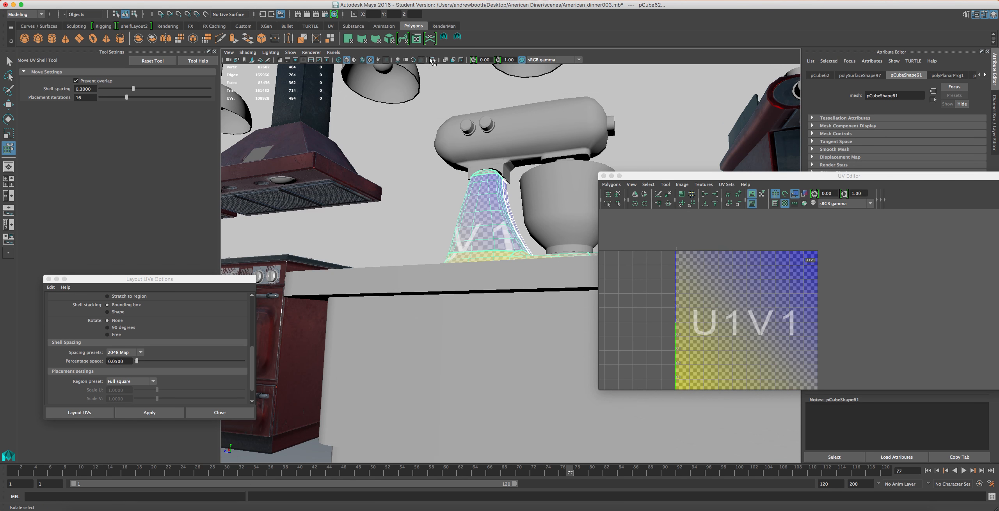
pyautogui.click(432, 59)
# Select one half of the leg and examine its checker squares around the seam between the leg and the front foot.
pyautogui.keyDown('alt'); pyautogui.moveTo(524, 224); pyautogui.dragTo(433, 295); pyautogui.keyUp('alt')
pyautogui.scroll(3, 433, 295)
pyautogui.keyDown('alt'); pyautogui.moveTo(512, 221); pyautogui.dragTo(529, 248); pyautogui.keyUp('alt')
pyautogui.scroll(4, 474, 204)
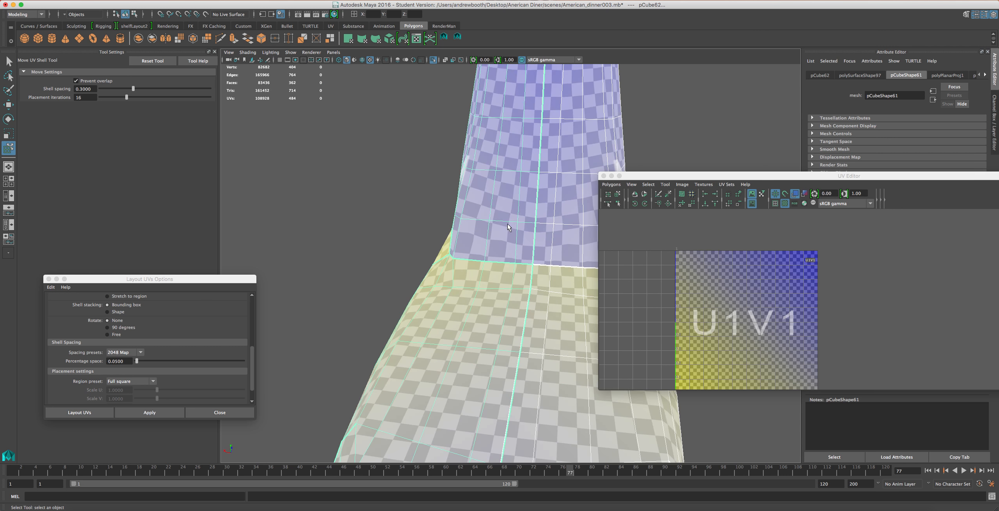
pyautogui.scroll(4, 494, 218)
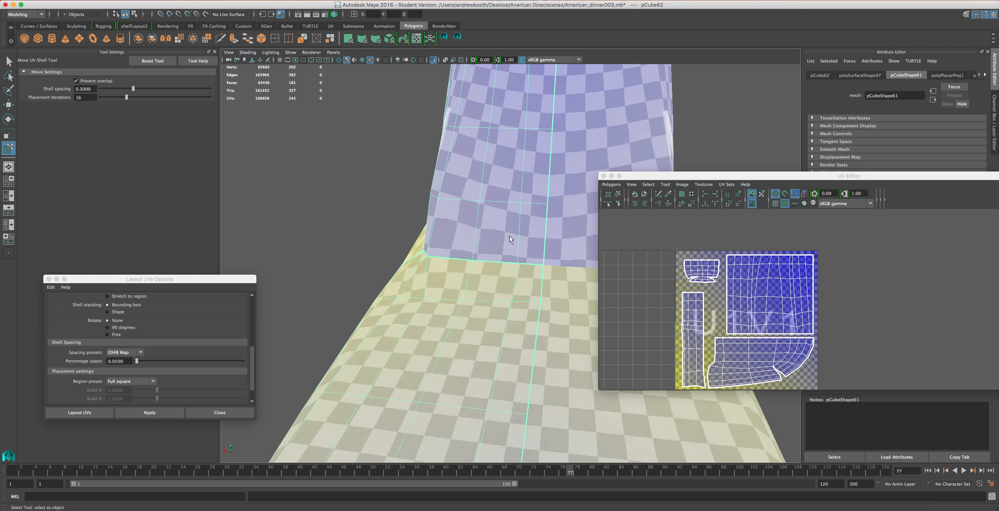
pyautogui.scroll(2, 702, 247)
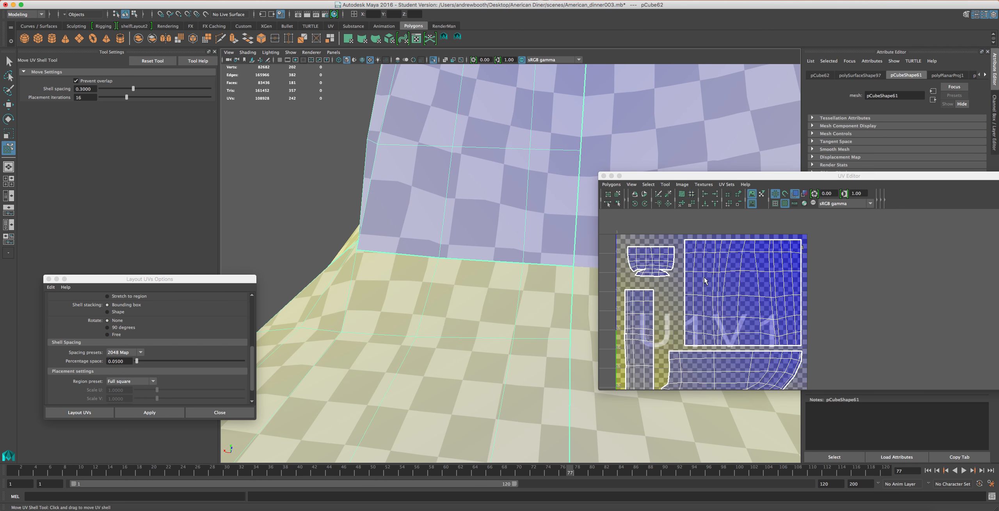
pyautogui.keyDown('alt'); pyautogui.moveTo(405, 402); pyautogui.dragTo(399, 470); pyautogui.keyUp('alt')
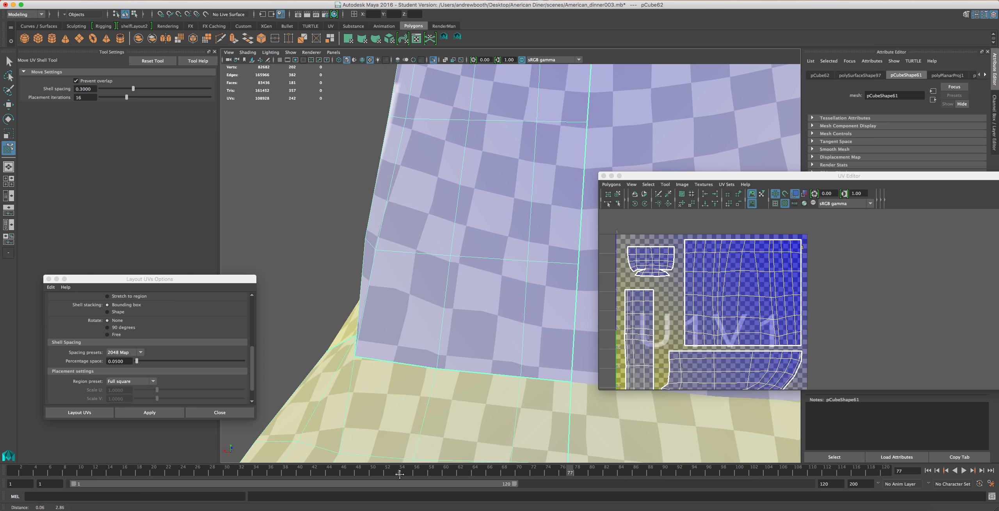
pyautogui.click(781, 331)
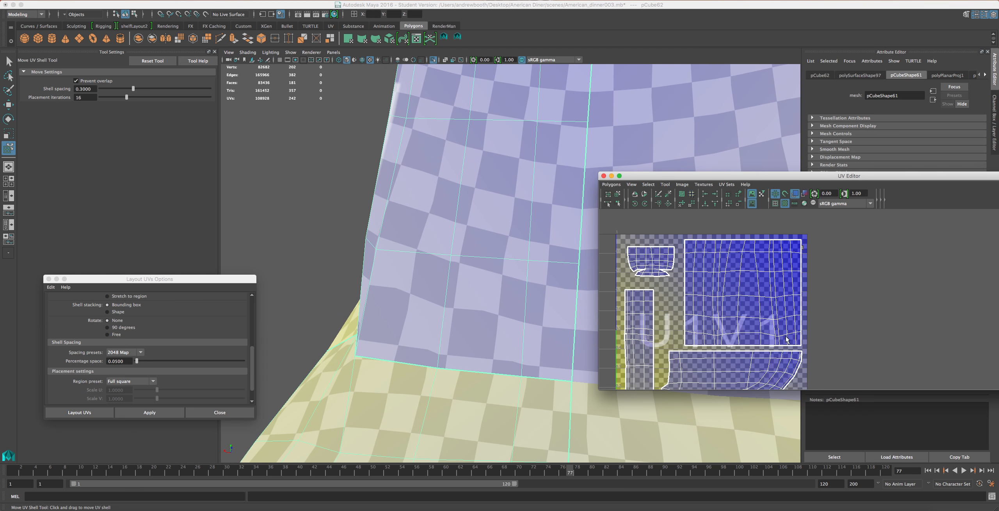
# Shift the large leg shell slightly left inside the U1V1 tile and activate the Move tool.
pyautogui.moveTo(776, 339); pyautogui.dragTo(798, 337, button='right')
pyautogui.moveTo(786, 332); pyautogui.dragTo(780, 332)
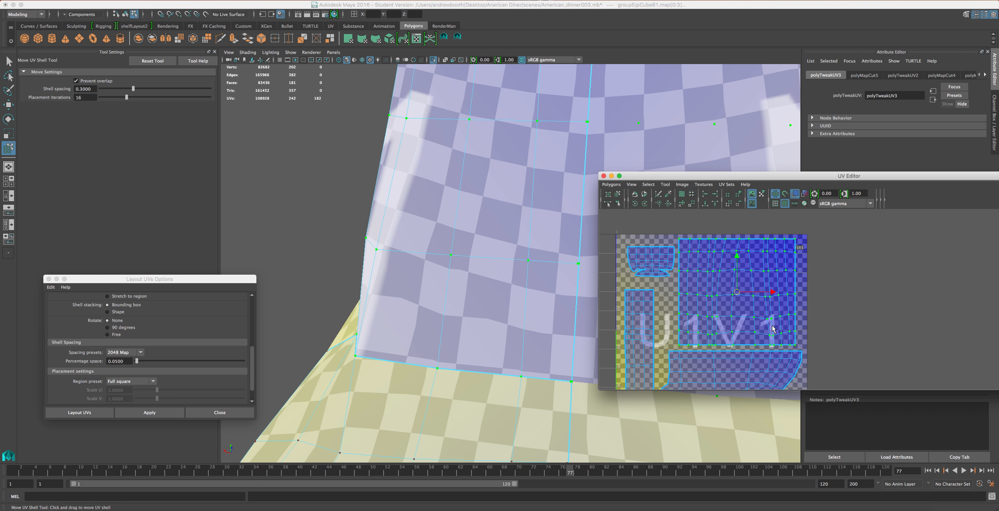
pyautogui.press('w')
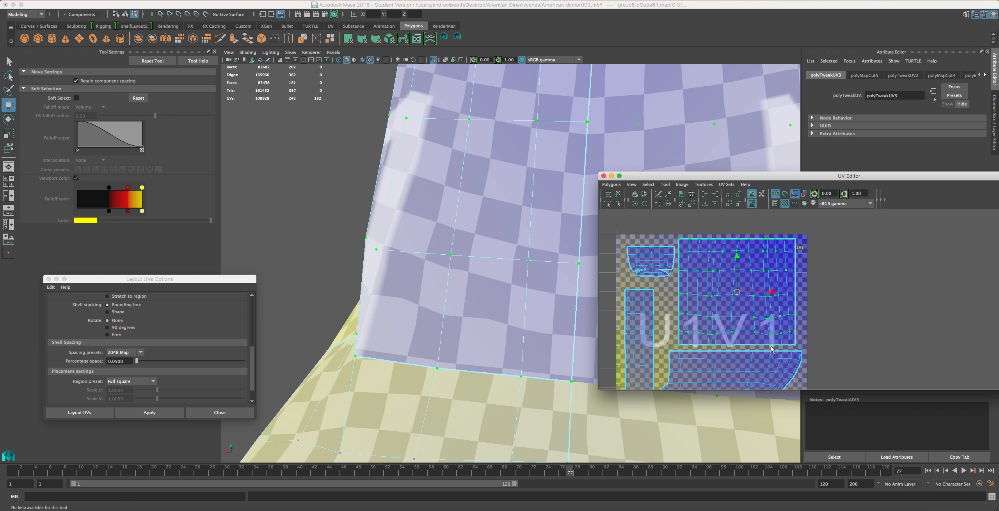
pyautogui.moveTo(781, 329); pyautogui.dragTo(714, 342)
pyautogui.scroll(-3, 558, 310)
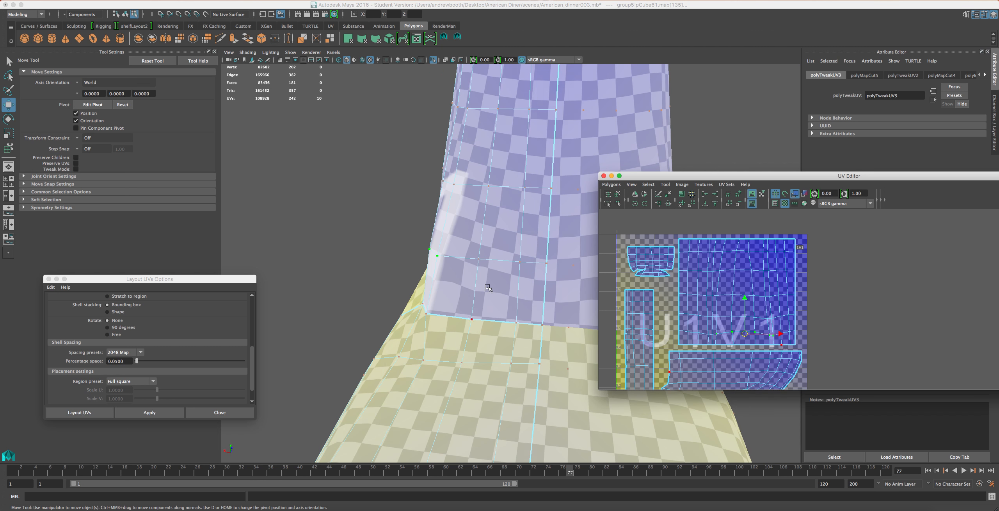
pyautogui.scroll(2, 482, 281)
pyautogui.scroll(1, 720, 336)
pyautogui.scroll(2, 768, 343)
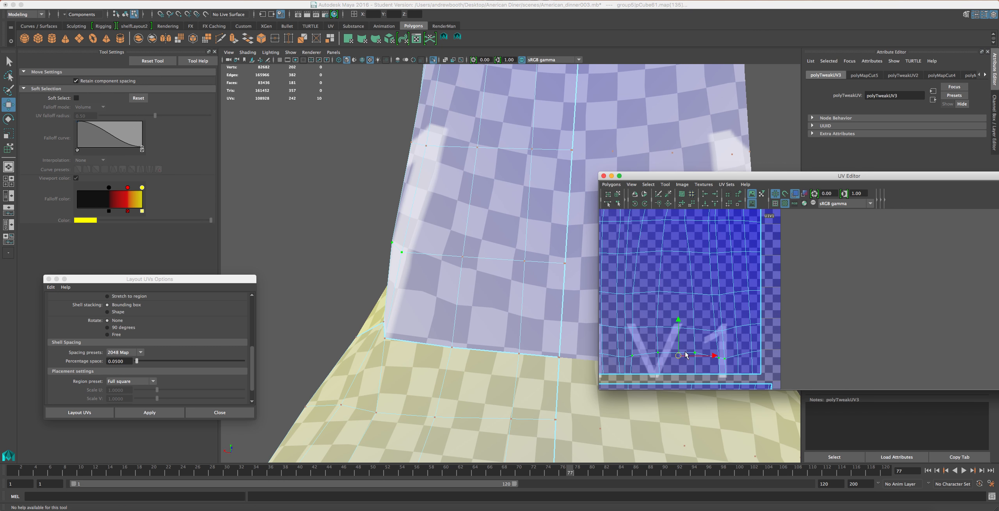
pyautogui.keyDown('alt'); pyautogui.moveTo(682, 349); pyautogui.dragTo(701, 343, button='middle'); pyautogui.keyUp('alt')
pyautogui.click(724, 342)
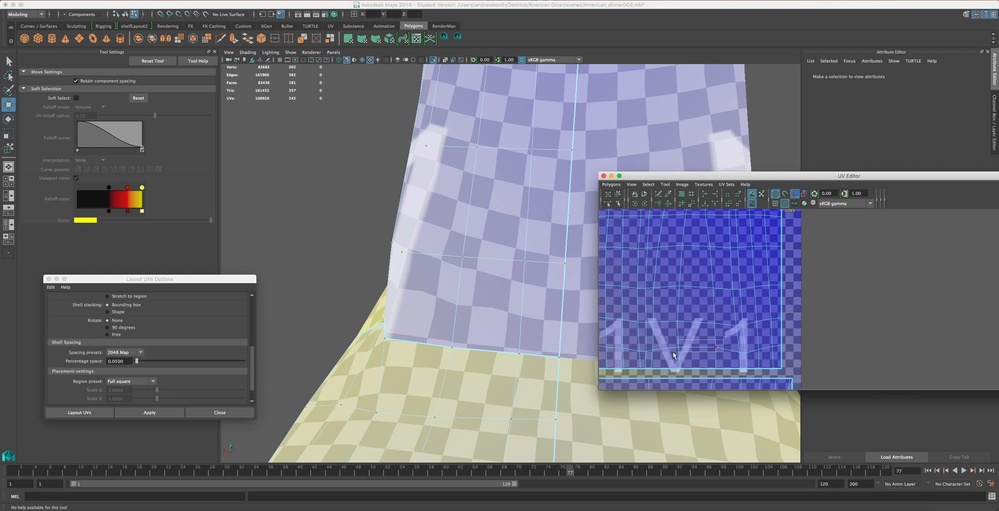
pyautogui.moveTo(652, 356); pyautogui.dragTo(649, 358)
pyautogui.scroll(-3, 664, 354)
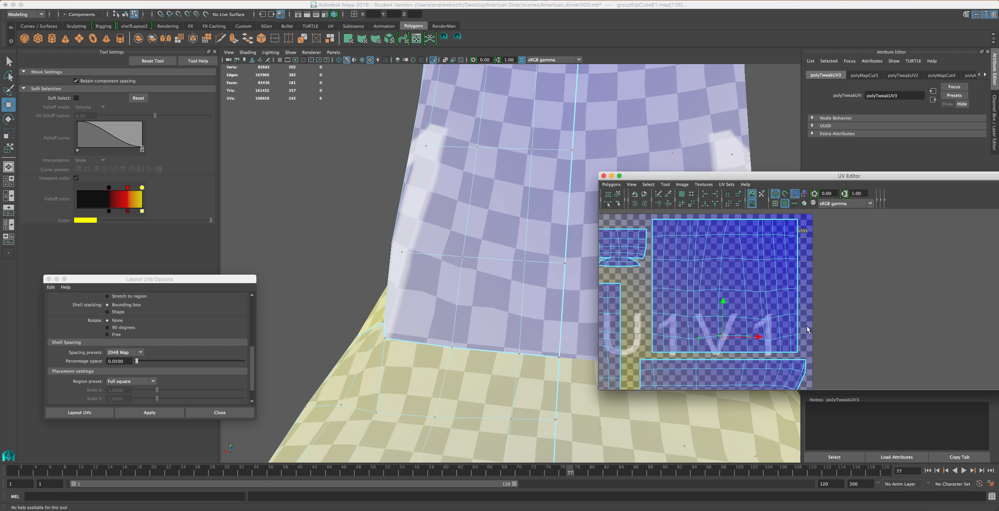
# Align the UVs near the right end of the leg shell's two lowest interior rows to their minimum V value, one row each.
pyautogui.moveTo(809, 324); pyautogui.dragTo(767, 339)
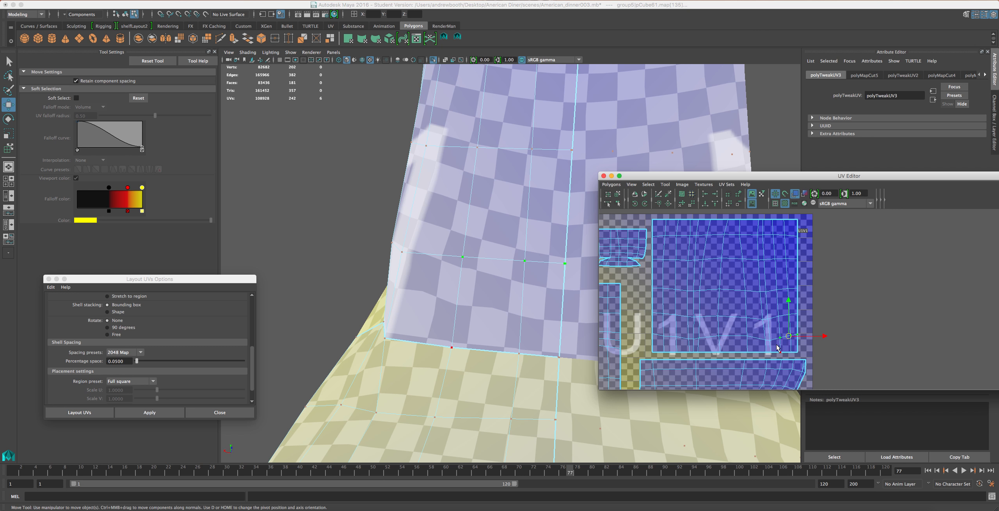
pyautogui.keyDown('shift'); pyautogui.click(773, 341); pyautogui.keyUp('shift')
pyautogui.click(705, 204)
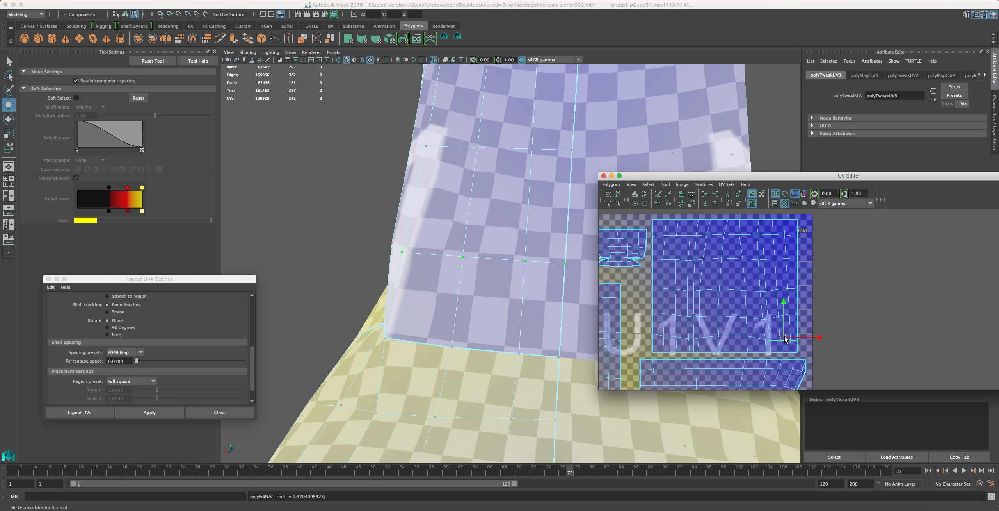
pyautogui.keyDown('shift'); pyautogui.click(767, 341); pyautogui.keyUp('shift')
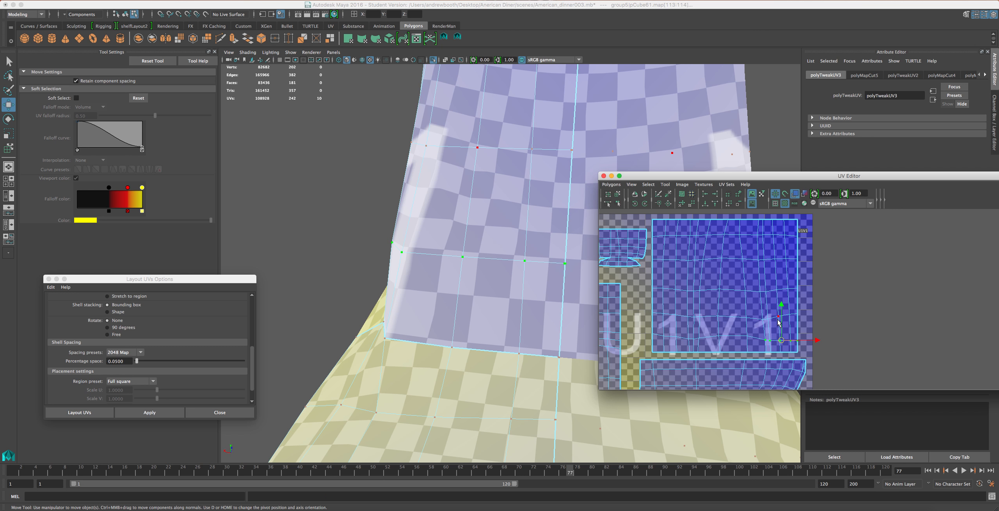
pyautogui.moveTo(782, 304); pyautogui.dragTo(760, 323)
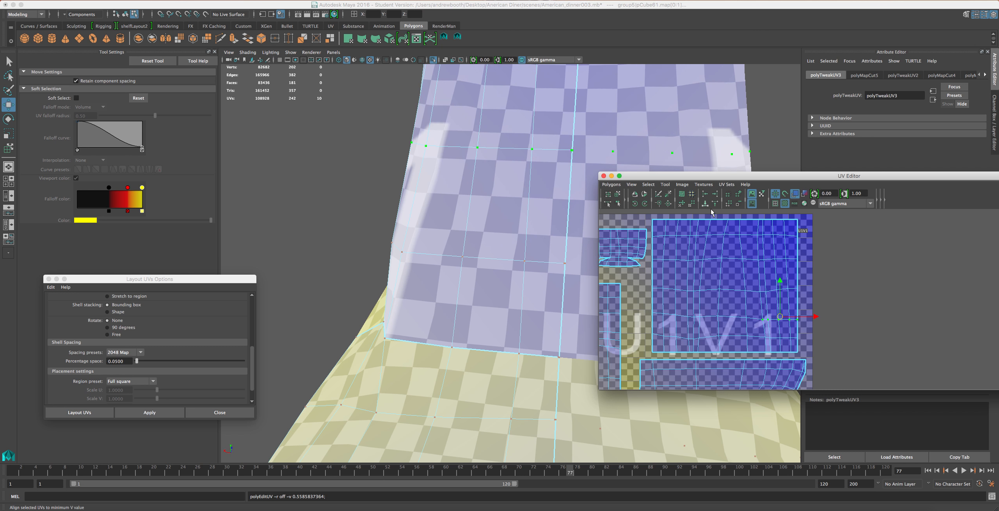
# Straighten the leg shell's two lowest interior UV rows across their full width by aligning each row in V.
pyautogui.keyDown('alt'); pyautogui.moveTo(780, 286); pyautogui.dragTo(725, 318, button='middle'); pyautogui.keyUp('alt')
pyautogui.keyDown('alt'); pyautogui.moveTo(415, 225); pyautogui.dragTo(703, 197); pyautogui.keyUp('alt')
pyautogui.scroll(-3, 710, 361)
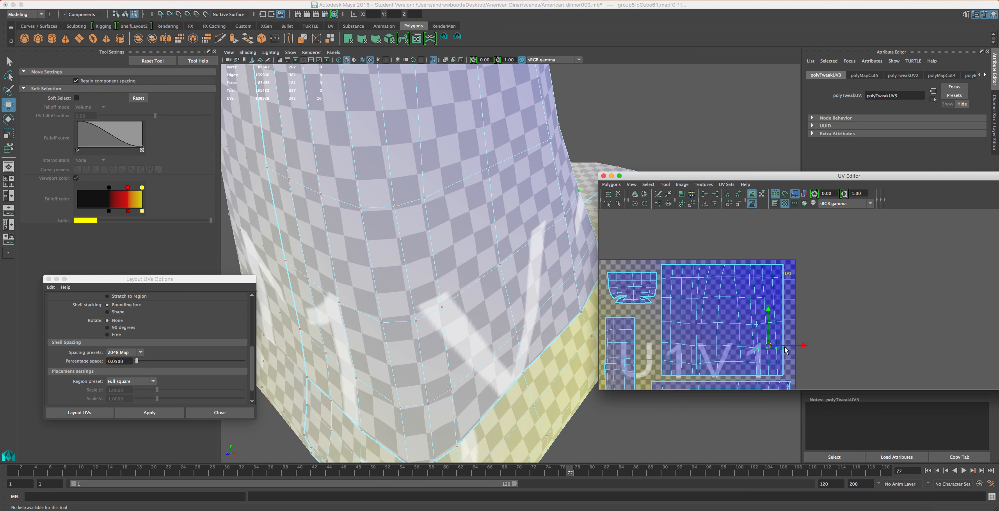
pyautogui.moveTo(795, 339); pyautogui.dragTo(658, 351)
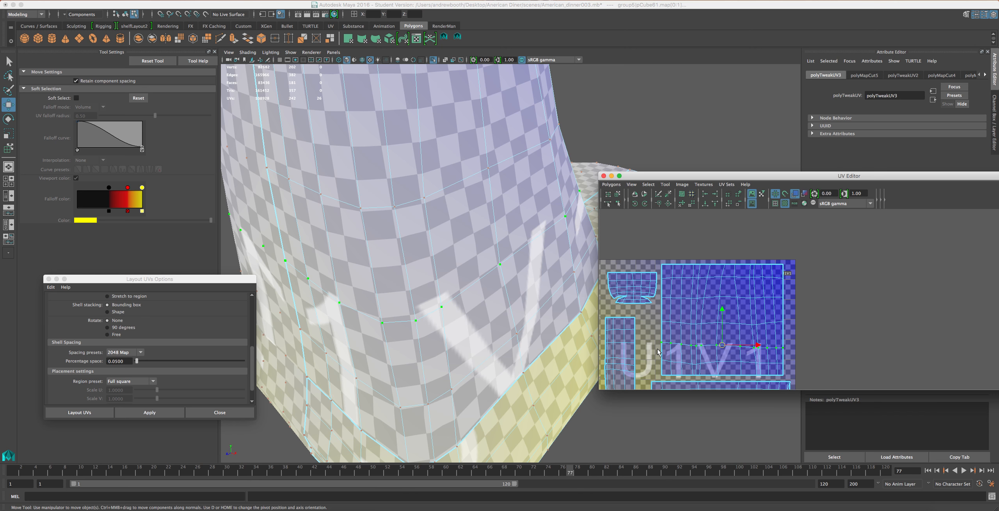
pyautogui.click(715, 203)
pyautogui.moveTo(795, 357); pyautogui.dragTo(664, 360)
pyautogui.click(705, 204)
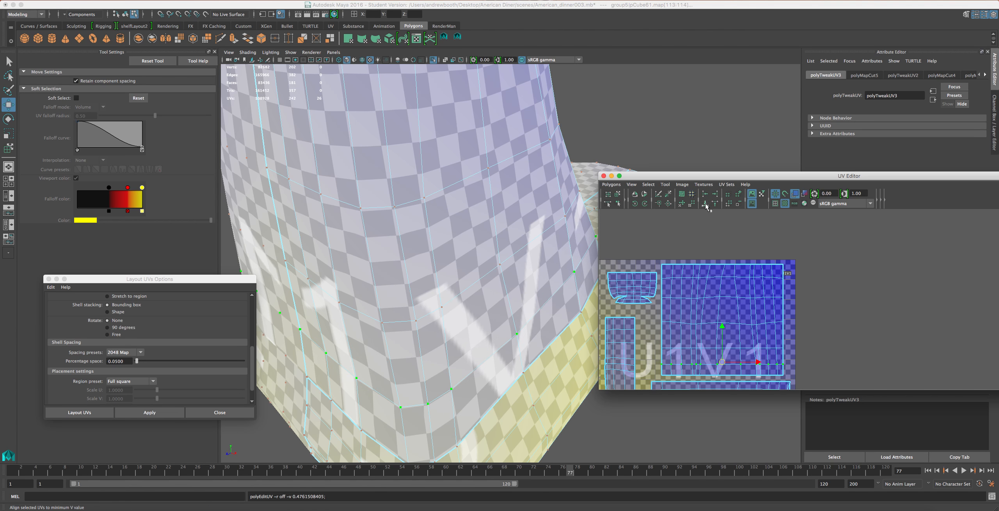
# Align the leg shell's middle UV row and the row above it, each to its minimum V value.
pyautogui.keyDown('alt'); pyautogui.moveTo(488, 242); pyautogui.dragTo(486, 361); pyautogui.keyUp('alt')
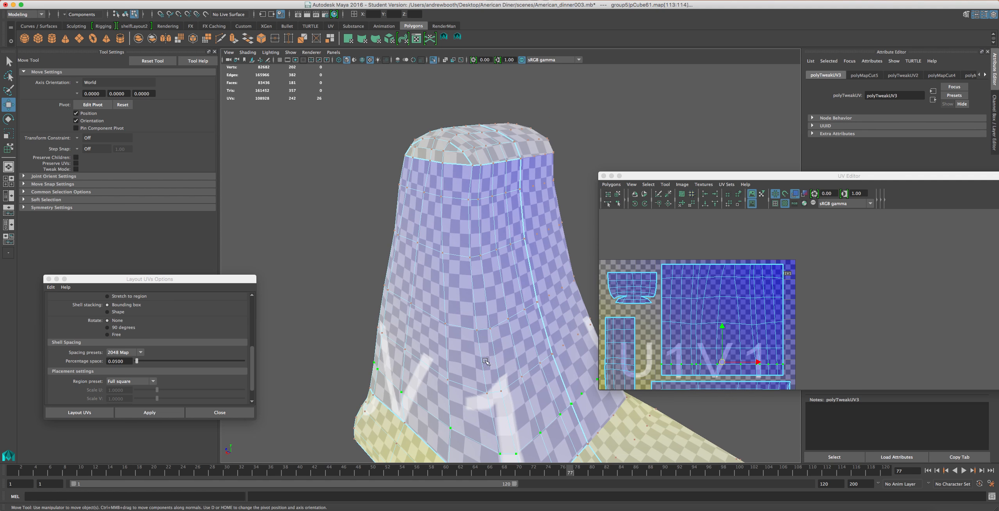
pyautogui.moveTo(805, 312)
pyautogui.keyDown('alt'); pyautogui.mouseDown(button='middle')
pyautogui.moveTo(759, 312)
pyautogui.moveTo(793, 302)
pyautogui.mouseUp(button='middle'); pyautogui.keyUp('alt')
pyautogui.moveTo(778, 302); pyautogui.dragTo(645, 314)
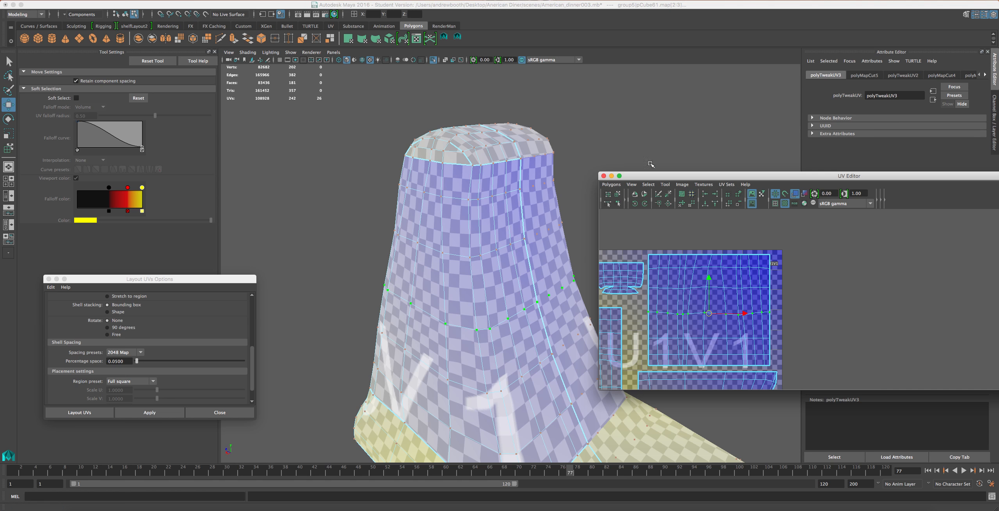
pyautogui.click(704, 204)
pyautogui.moveTo(776, 279); pyautogui.dragTo(648, 302)
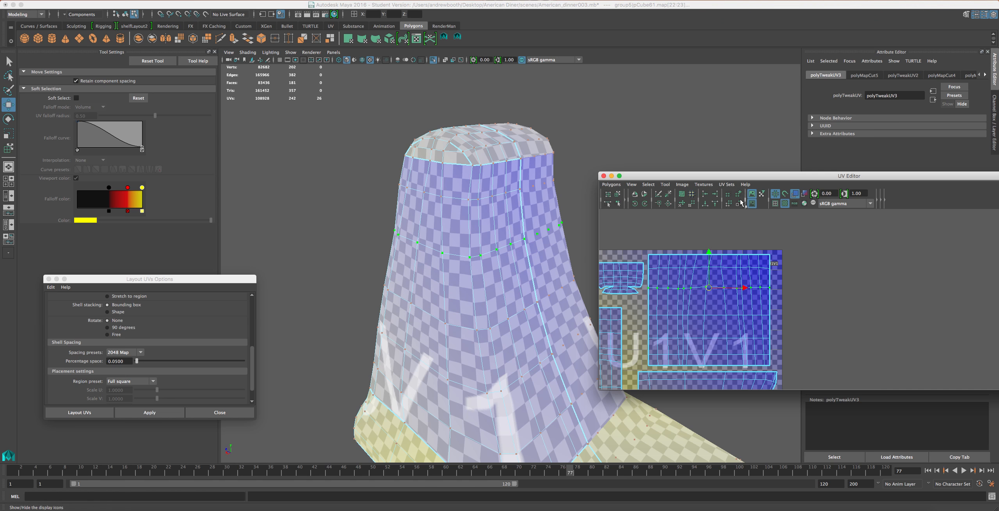
pyautogui.click(705, 204)
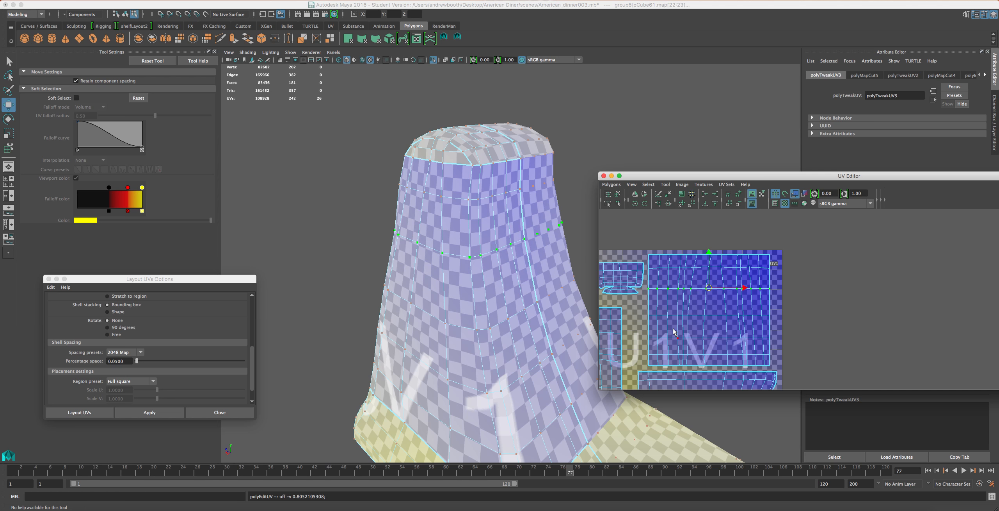
# Align the interior UV row just below the leg shell's top border to its minimum V value.
pyautogui.keyDown('alt'); pyautogui.moveTo(671, 332); pyautogui.dragTo(684, 247, button='middle'); pyautogui.keyUp('alt')
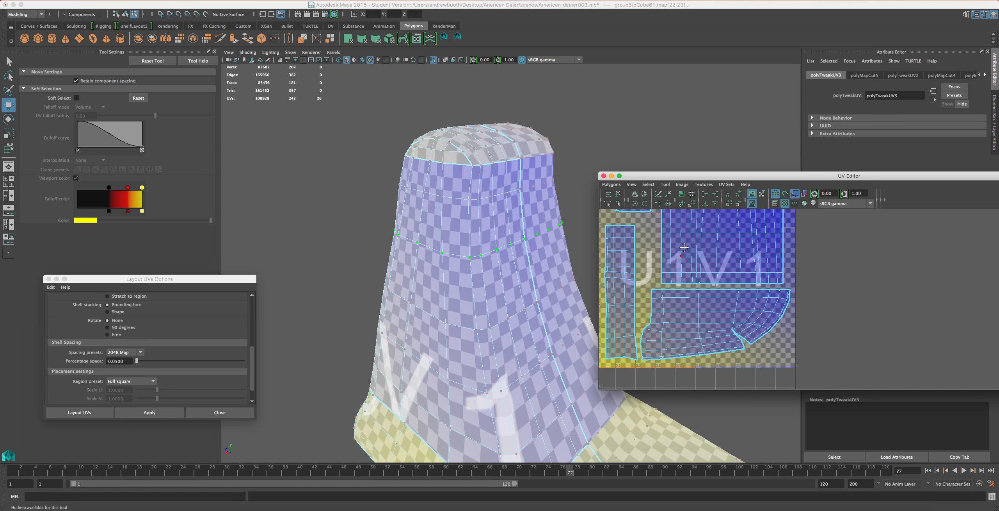
pyautogui.scroll(5, 685, 250)
pyautogui.scroll(-2, 722, 293)
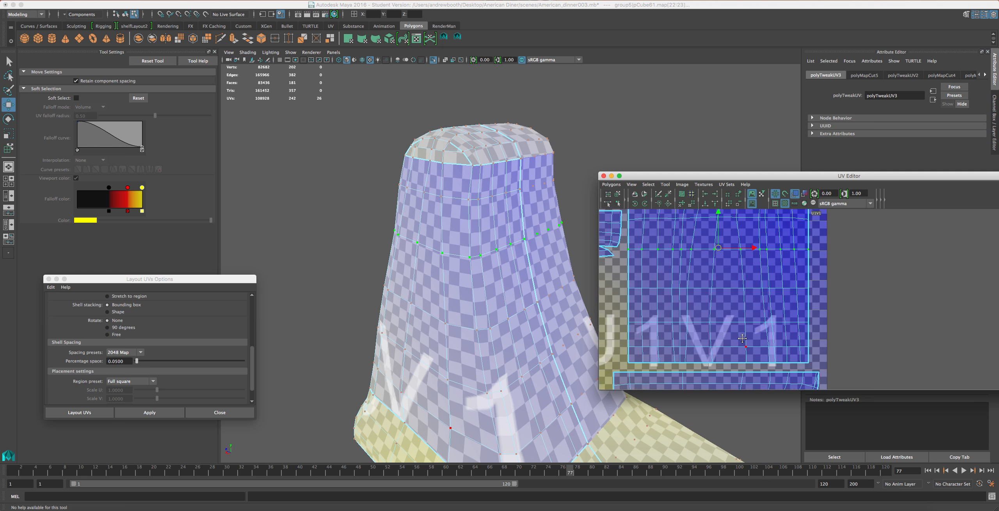
pyautogui.keyDown('alt'); pyautogui.moveTo(737, 316); pyautogui.dragTo(739, 363, button='middle'); pyautogui.keyUp('alt')
pyautogui.moveTo(824, 263); pyautogui.dragTo(671, 284)
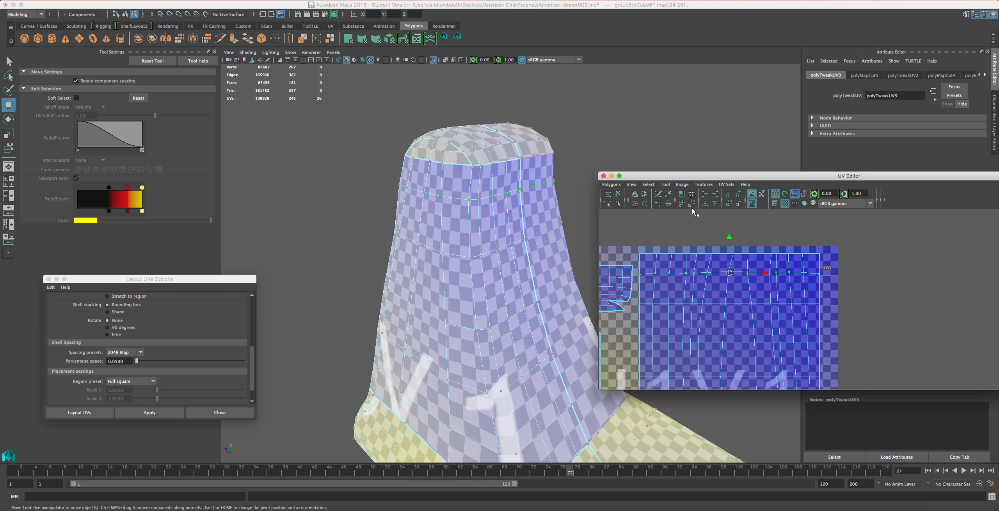
pyautogui.click(705, 203)
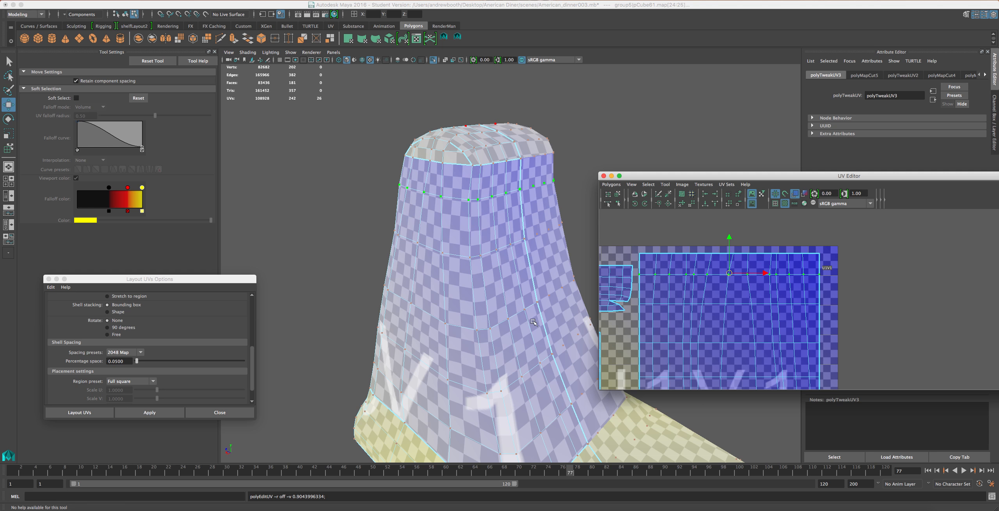
# Examine the checker squares down the flat face of the leg against the straightened rows of its shell.
pyautogui.scroll(-2, 712, 352)
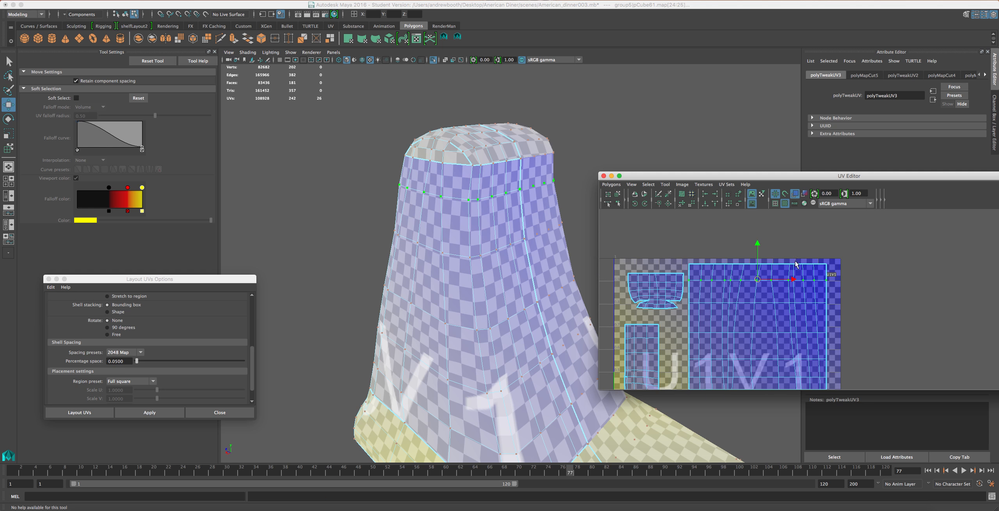
pyautogui.scroll(-3, 753, 268)
pyautogui.keyDown('alt'); pyautogui.moveTo(537, 343); pyautogui.dragTo(472, 304); pyautogui.keyUp('alt')
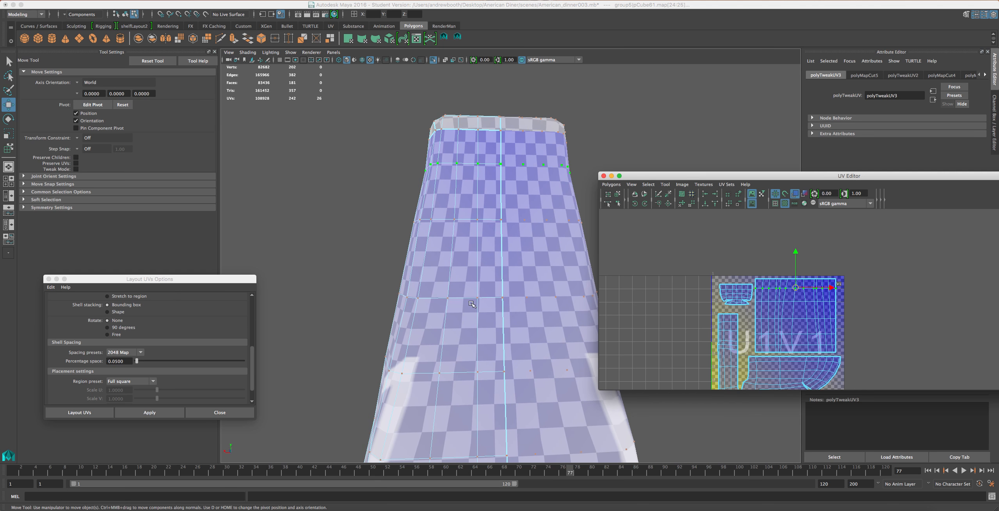
pyautogui.scroll(3, 786, 367)
pyautogui.scroll(3, 676, 350)
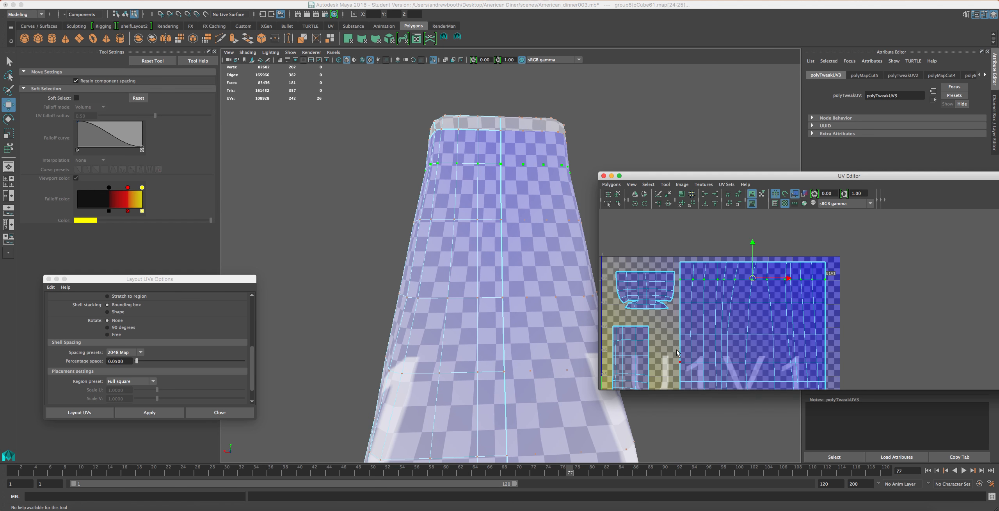
pyautogui.keyDown('alt'); pyautogui.moveTo(481, 357); pyautogui.dragTo(466, 279, button='middle'); pyautogui.keyUp('alt')
pyautogui.scroll(2, 785, 359)
pyautogui.scroll(-4, 776, 361)
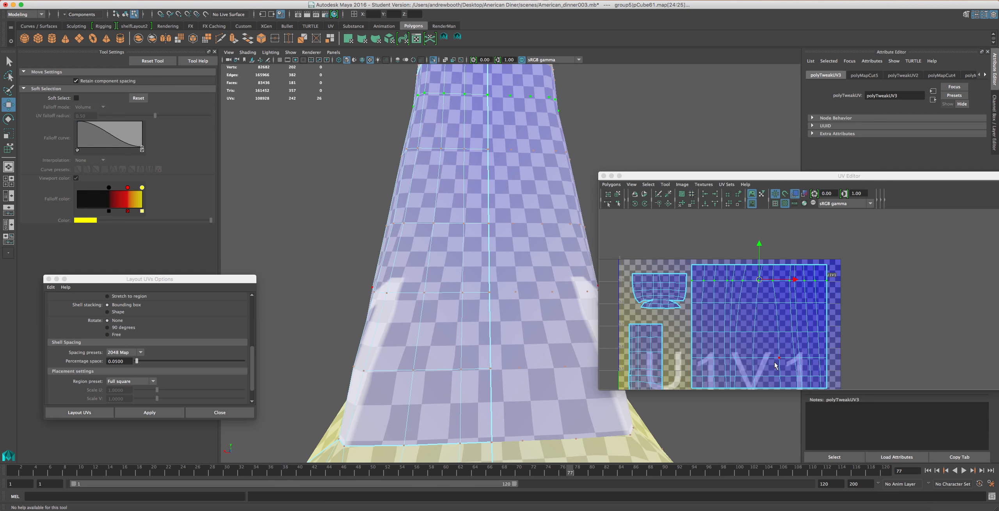
pyautogui.keyDown('alt'); pyautogui.moveTo(776, 362); pyautogui.dragTo(766, 343, button='middle'); pyautogui.keyUp('alt')
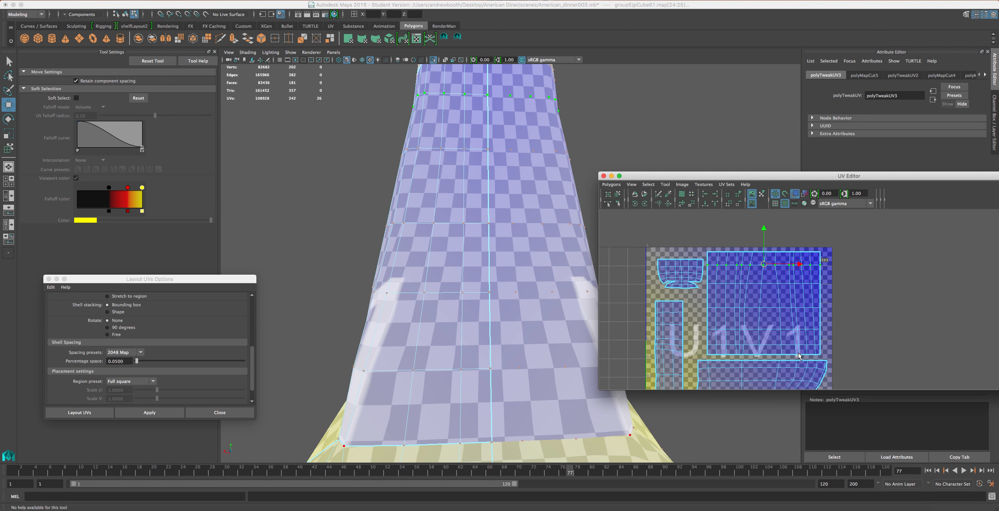
# Try to straighten one interior UV column of the leg shell by aligning it to its minimum U value.
pyautogui.moveTo(788, 352); pyautogui.dragTo(765, 247)
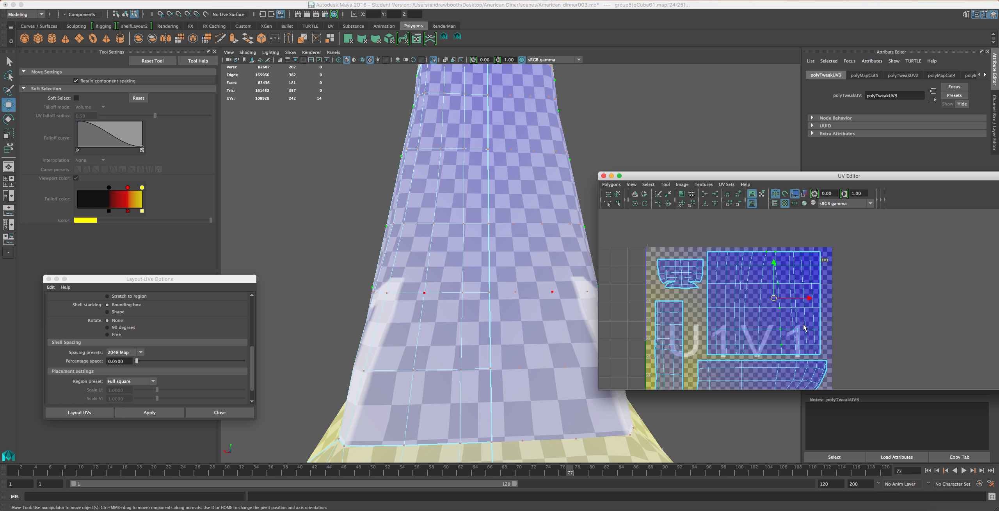
pyautogui.keyDown('shift'); pyautogui.click(785, 354); pyautogui.keyUp('shift')
pyautogui.click(704, 193)
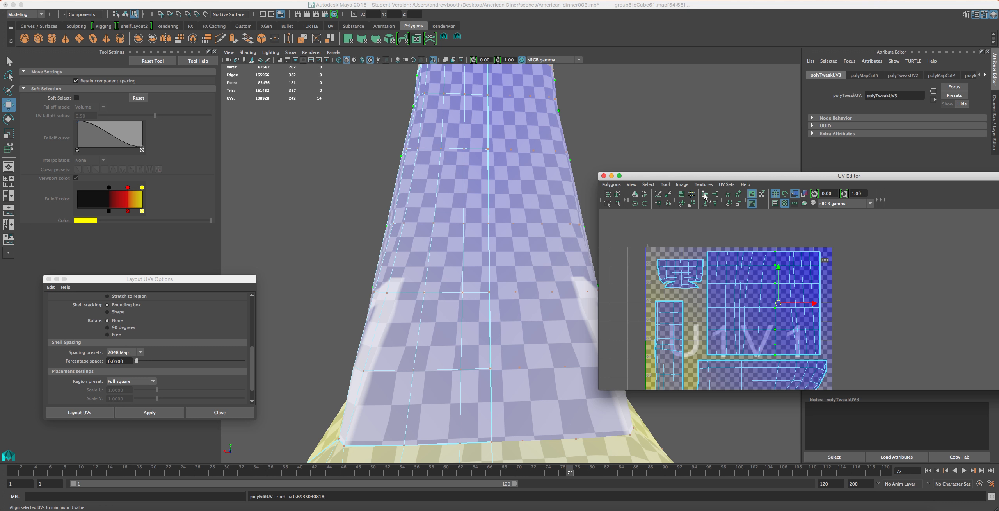
pyautogui.click(753, 252)
pyautogui.press('super+z')
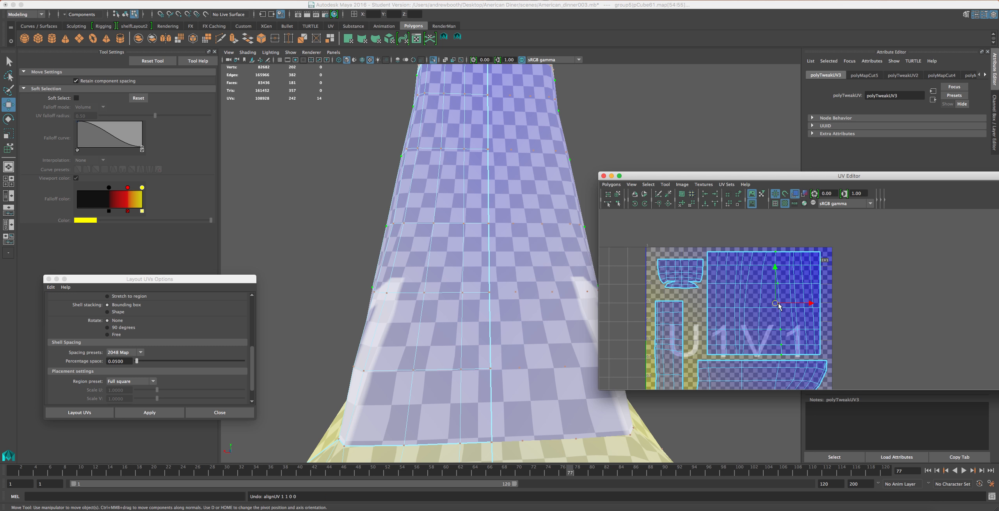
# Select the leg shell's interior UVs, narrow the selection to its lower rows, and move them slightly up along V.
pyautogui.click(766, 252)
pyautogui.scroll(-2, 806, 295)
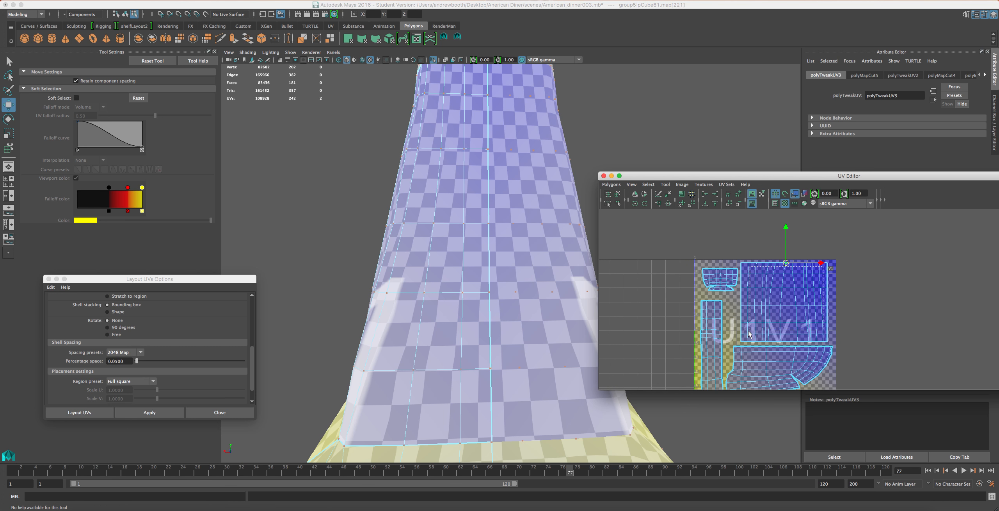
pyautogui.moveTo(743, 339); pyautogui.dragTo(744, 339)
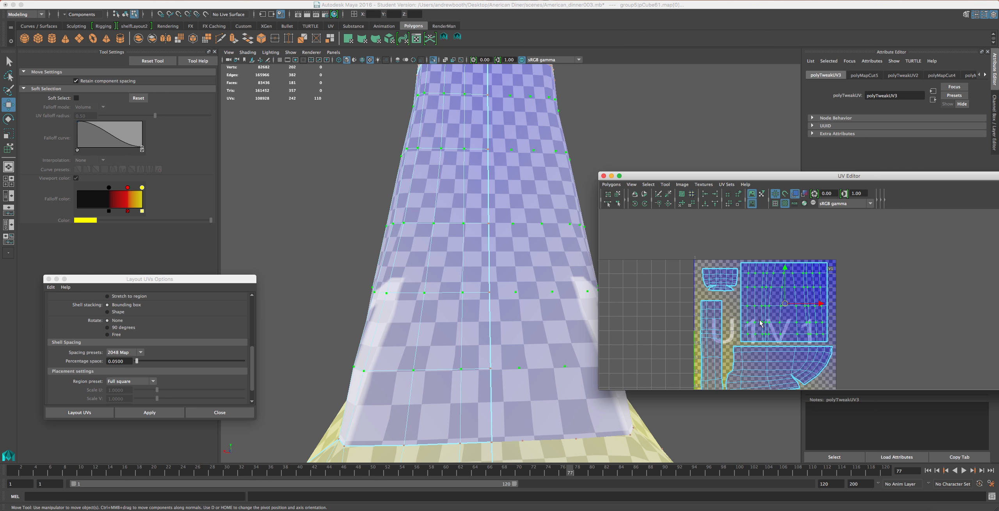
pyautogui.scroll(2, 807, 319)
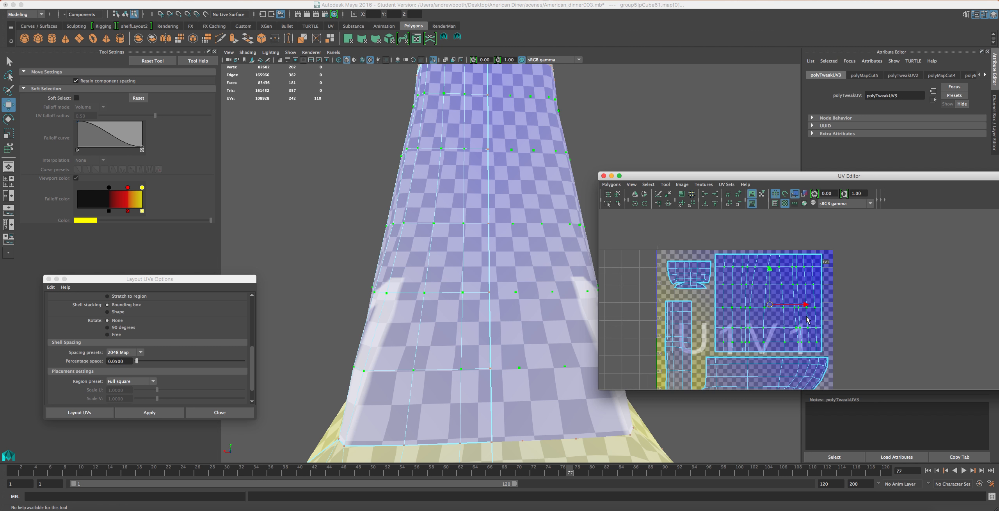
pyautogui.scroll(1, 835, 318)
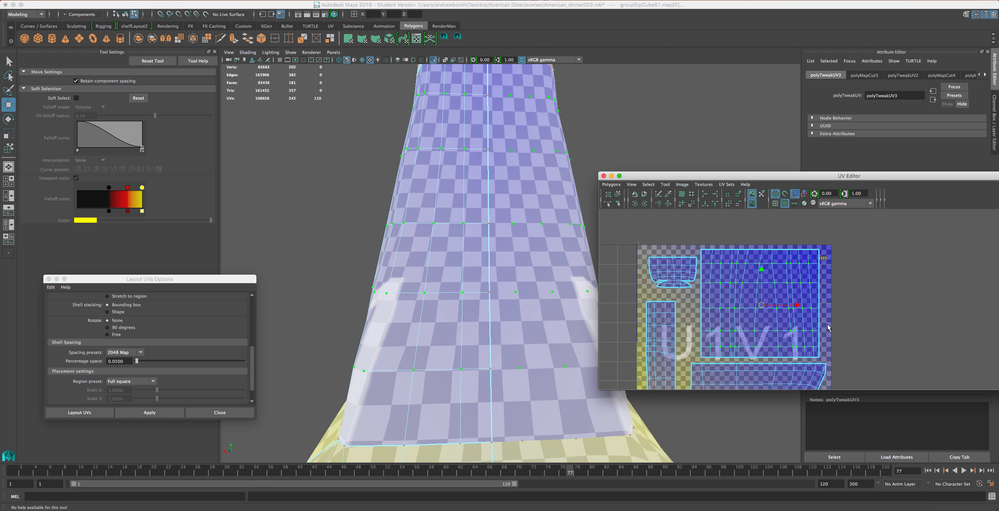
pyautogui.moveTo(736, 331); pyautogui.dragTo(694, 357)
pyautogui.moveTo(759, 296); pyautogui.dragTo(763, 295)
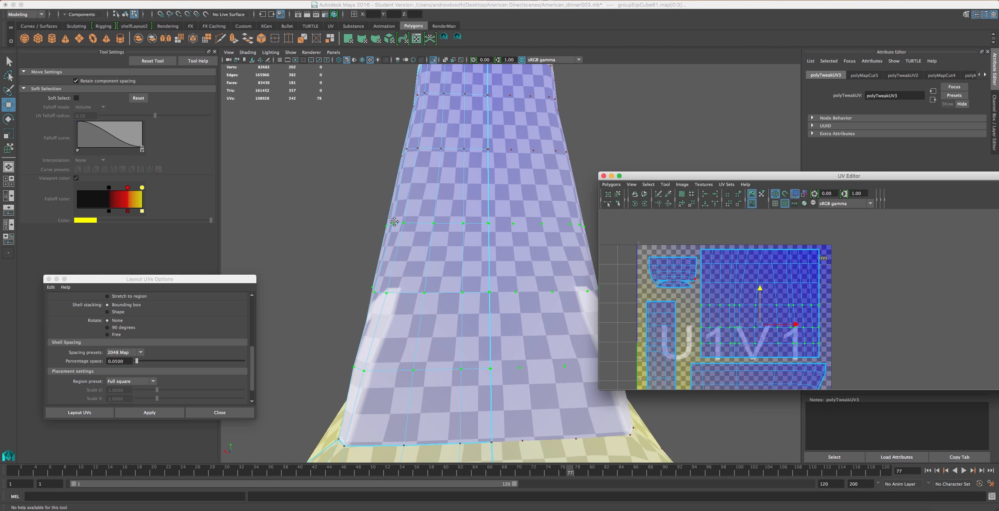
# Move the three lowest interior UV rows of the leg shell slightly down along V, one row at a time.
pyautogui.keyDown('alt'); pyautogui.moveTo(389, 213); pyautogui.dragTo(410, 278, button='middle'); pyautogui.keyUp('alt')
pyautogui.moveTo(840, 290); pyautogui.dragTo(701, 315)
pyautogui.click(756, 268)
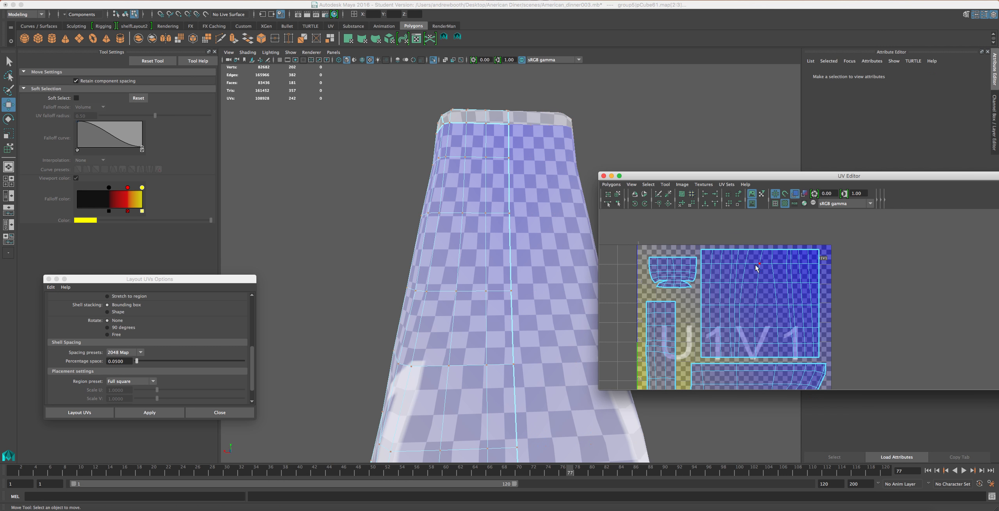
pyautogui.hotkey('ctrl', 'z')
pyautogui.moveTo(759, 276); pyautogui.dragTo(759, 278)
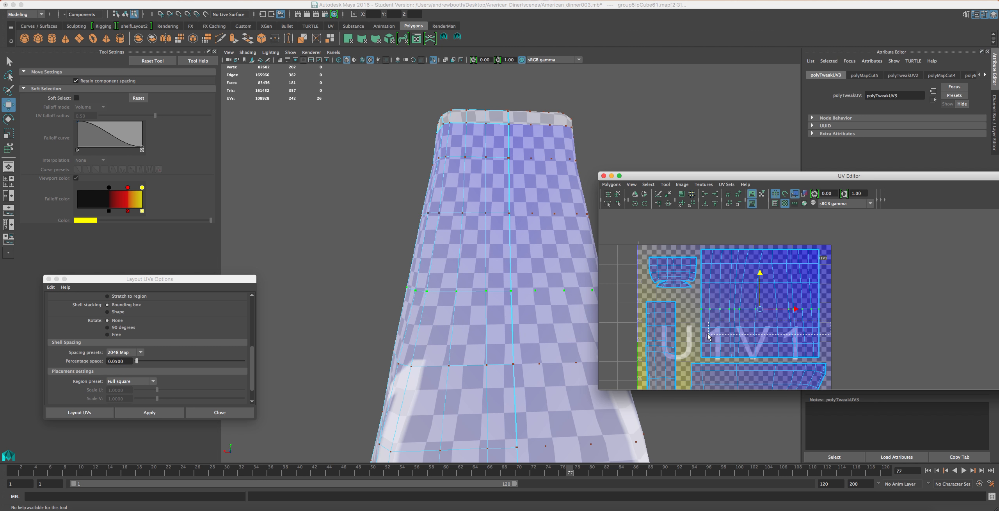
pyautogui.moveTo(693, 334); pyautogui.dragTo(694, 334)
pyautogui.moveTo(759, 289); pyautogui.dragTo(759, 291)
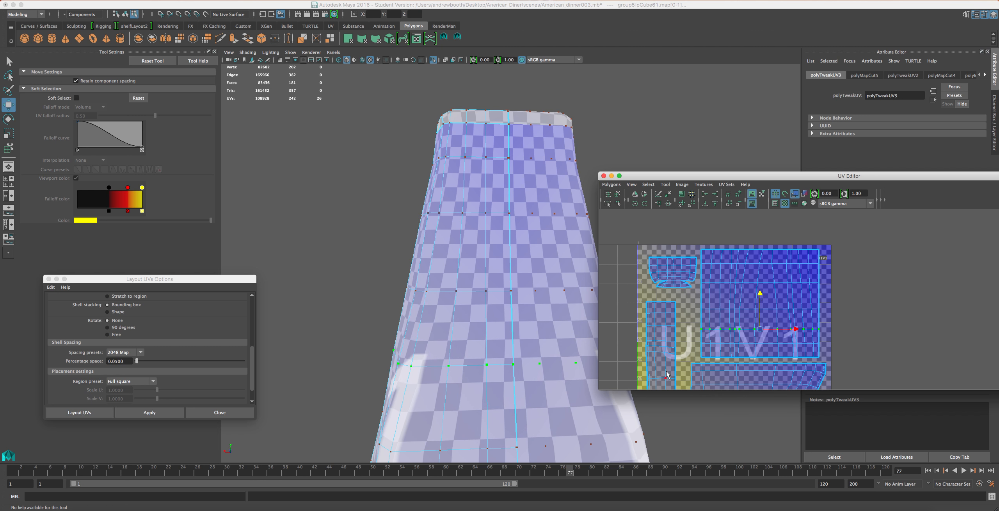
pyautogui.moveTo(692, 348); pyautogui.dragTo(692, 348)
pyautogui.moveTo(762, 311); pyautogui.dragTo(761, 317)
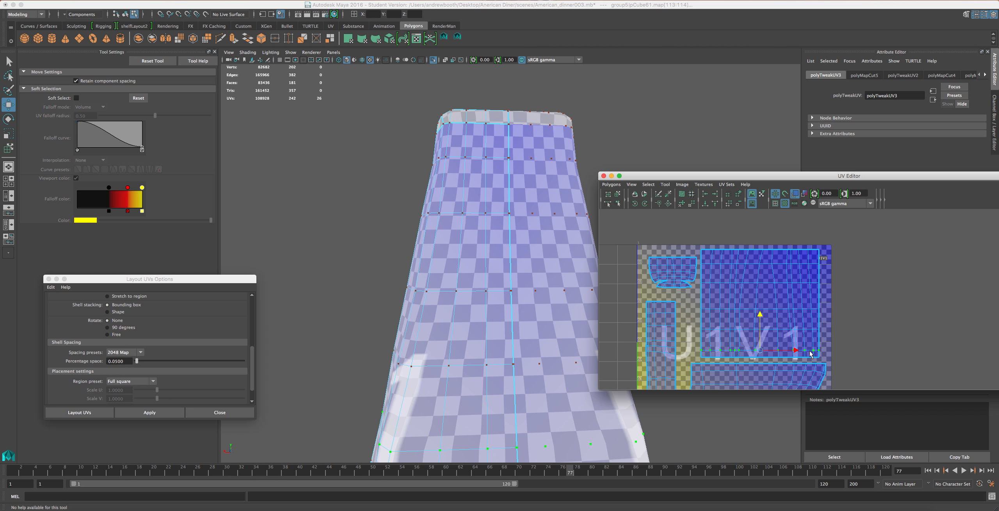
# Move the leg shell's bottom border UV row down along V to the upper edge of the foot shell.
pyautogui.moveTo(690, 356); pyautogui.dragTo(690, 357)
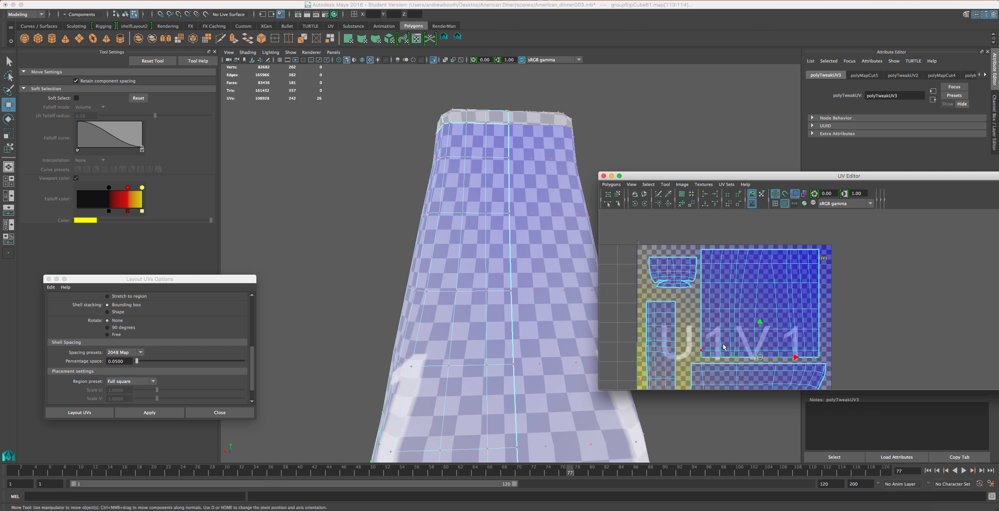
pyautogui.moveTo(760, 322); pyautogui.dragTo(766, 339)
pyautogui.keyDown('alt'); pyautogui.moveTo(559, 396); pyautogui.dragTo(560, 331, button='middle'); pyautogui.keyUp('alt')
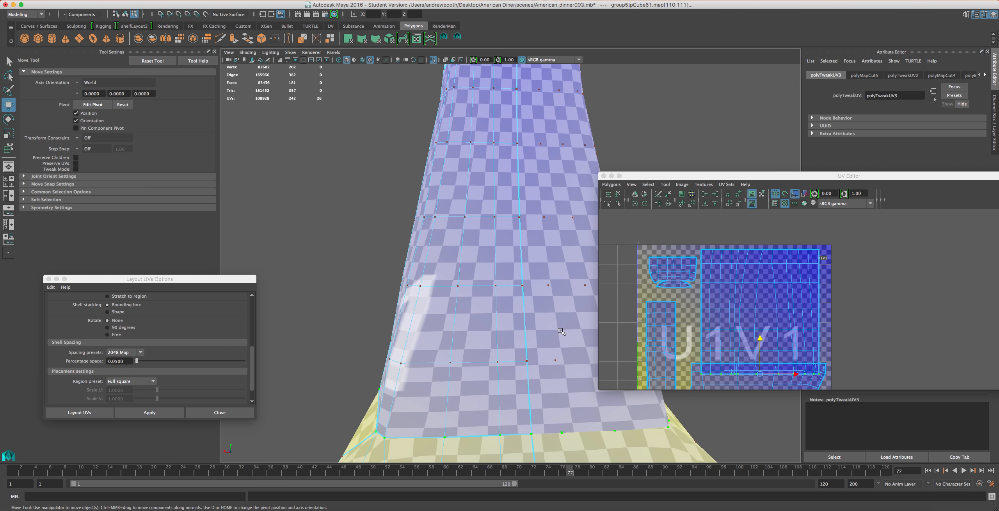
pyautogui.click(746, 347)
pyautogui.press('z')
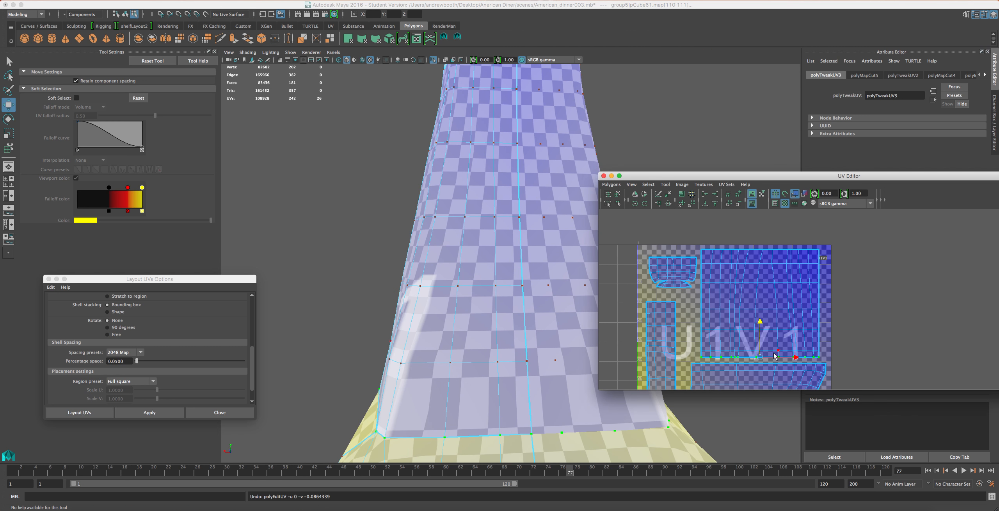
pyautogui.moveTo(760, 322)
pyautogui.mouseDown()
pyautogui.moveTo(760, 343)
pyautogui.moveTo(760, 331)
pyautogui.mouseUp()
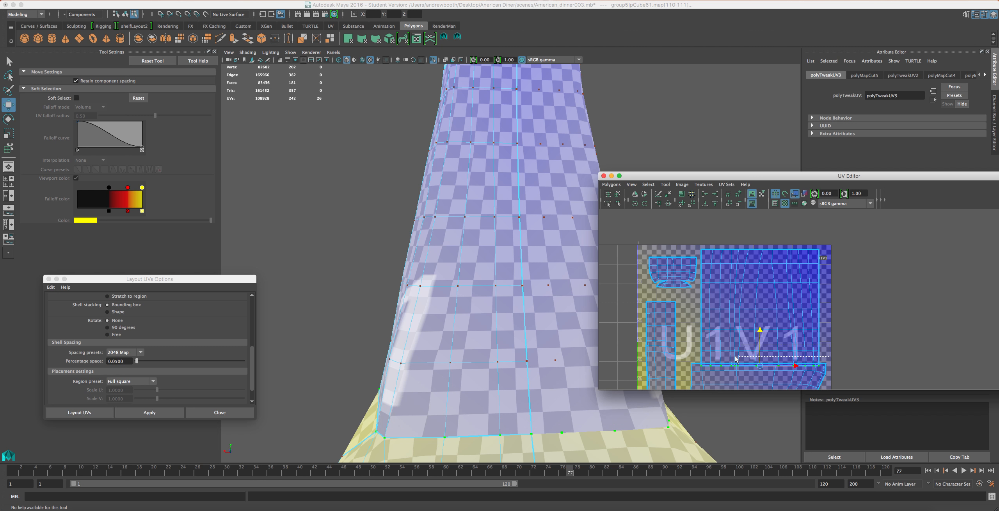
# Nudge the two lowest interior UV rows of the leg shell along V, then fine-tune the lowest one on its own.
pyautogui.moveTo(697, 356); pyautogui.dragTo(689, 359)
pyautogui.moveTo(756, 321); pyautogui.dragTo(760, 316)
pyautogui.keyDown('ctrl'); pyautogui.keyDown('shift'); pyautogui.moveTo(829, 324); pyautogui.dragTo(694, 352); pyautogui.keyUp('shift'); pyautogui.keyUp('ctrl')
pyautogui.moveTo(760, 304); pyautogui.dragTo(760, 306)
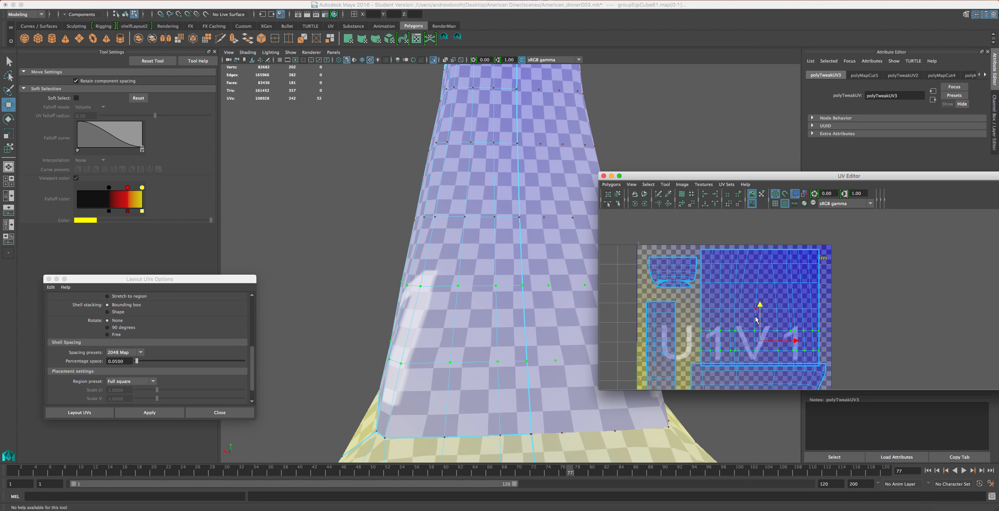
pyautogui.scroll(-5, 559, 326)
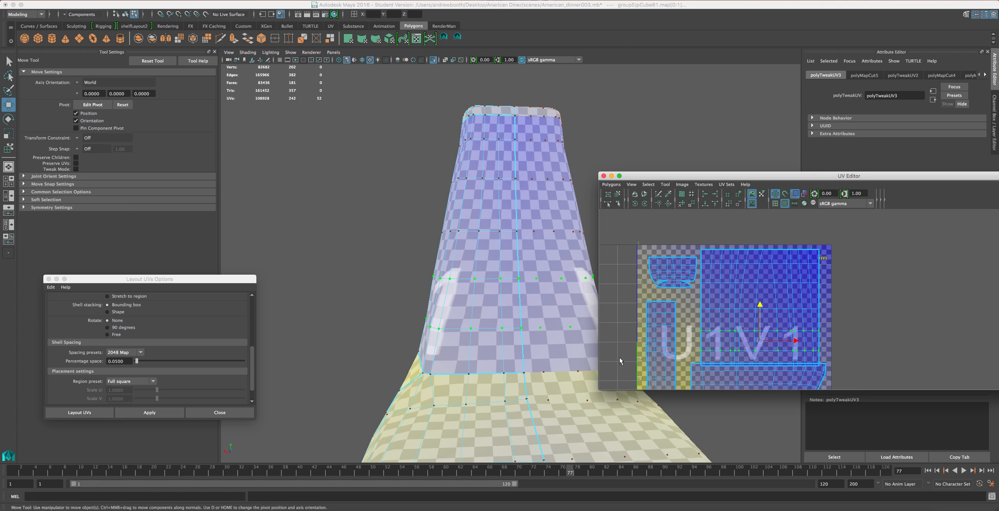
pyautogui.moveTo(824, 347); pyautogui.dragTo(691, 366)
pyautogui.moveTo(759, 316); pyautogui.dragTo(760, 315)
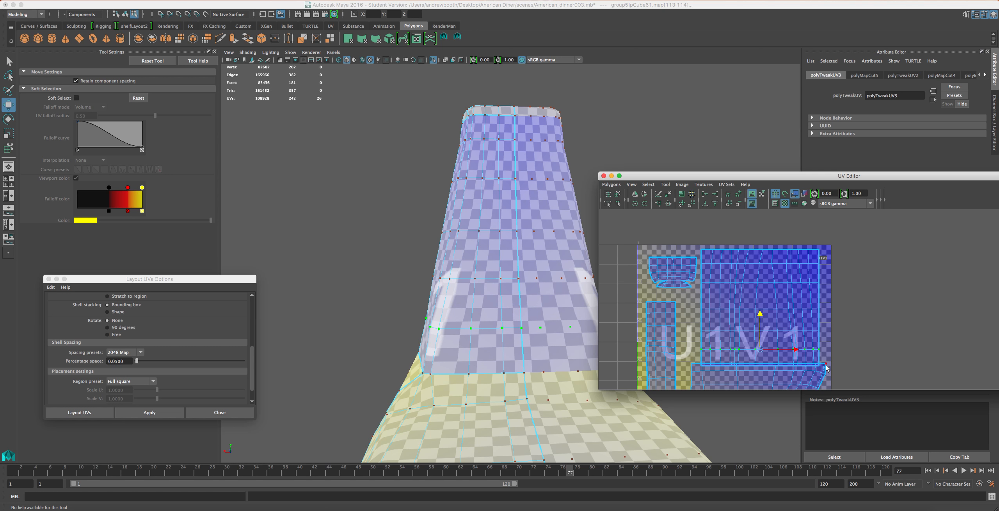
# Move the foot shell down clear of the leg shell, then nudge the leg shell's bottom border UV row slightly up along V.
pyautogui.keyDown('alt'); pyautogui.moveTo(700, 314); pyautogui.dragTo(713, 218, button='middle'); pyautogui.keyUp('alt')
pyautogui.click(620, 194)
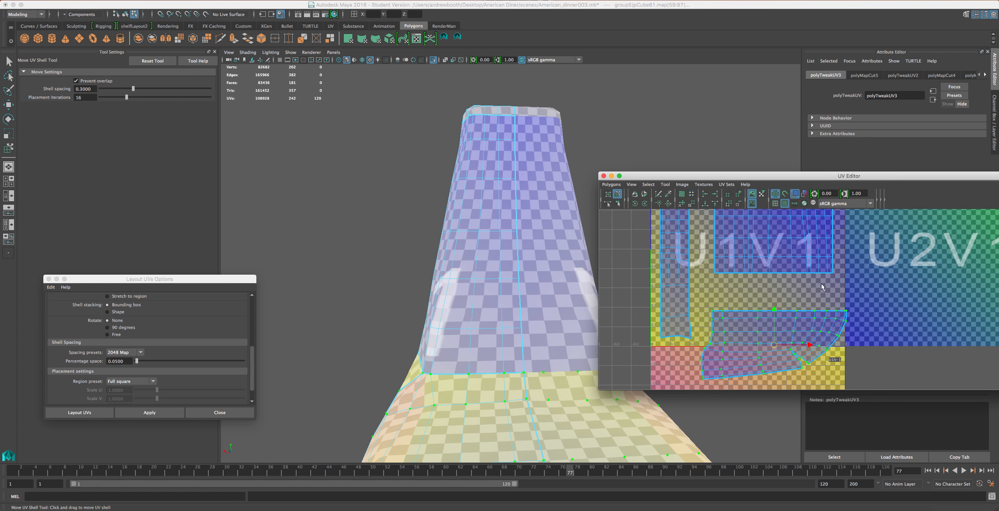
pyautogui.press('w')
pyautogui.moveTo(857, 282); pyautogui.dragTo(835, 264, button='right')
pyautogui.moveTo(723, 257); pyautogui.dragTo(710, 264)
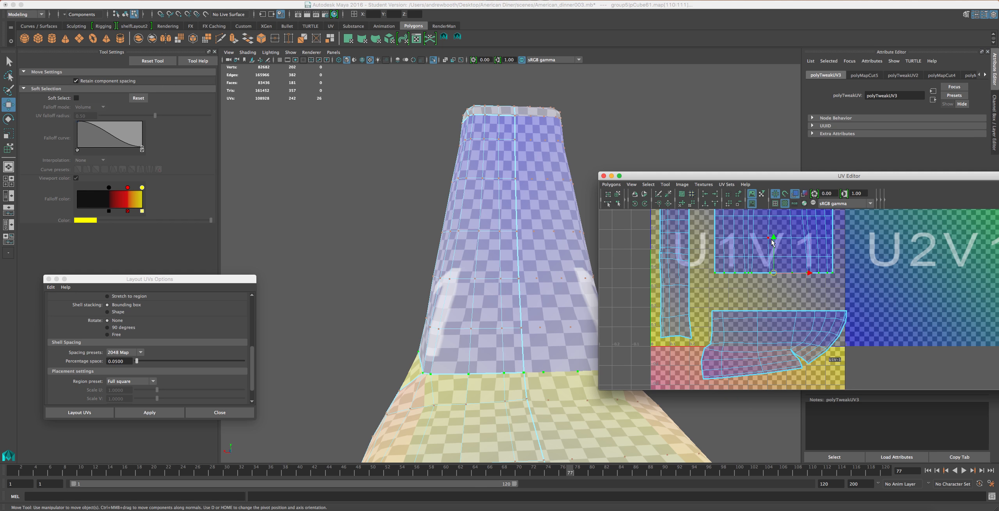
pyautogui.moveTo(775, 238); pyautogui.dragTo(774, 234)
# Shift the leg shell up and move the foot shell back up directly beneath it, inside the U1V1 tile.
pyautogui.keyDown('alt'); pyautogui.moveTo(391, 353); pyautogui.dragTo(516, 426); pyautogui.keyUp('alt')
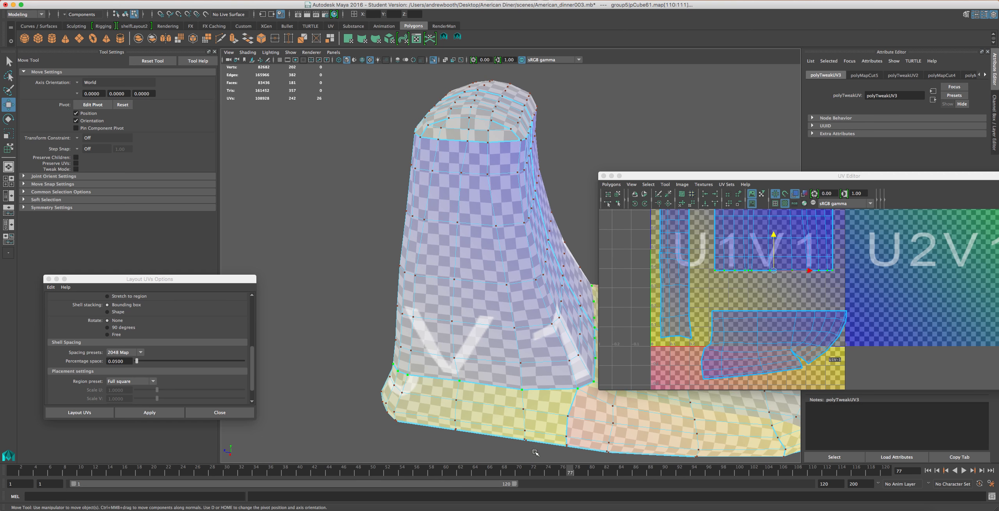
pyautogui.keyDown('alt'); pyautogui.moveTo(716, 280); pyautogui.dragTo(729, 352, button='middle'); pyautogui.keyUp('alt')
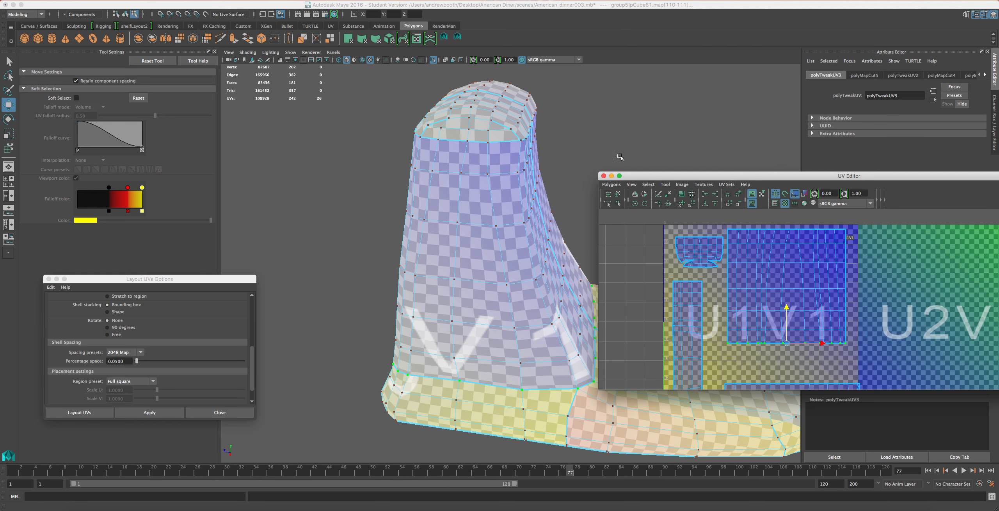
pyautogui.click(617, 193)
pyautogui.moveTo(779, 274); pyautogui.dragTo(786, 270)
pyautogui.keyDown('alt'); pyautogui.moveTo(790, 343); pyautogui.dragTo(793, 276, button='middle'); pyautogui.keyUp('alt')
pyautogui.moveTo(795, 350); pyautogui.dragTo(794, 317)
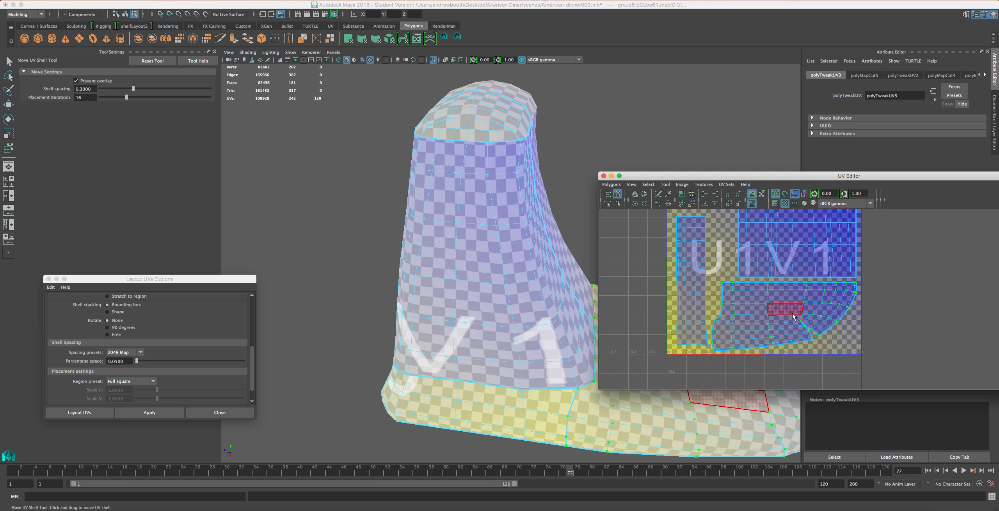
# Reposition the narrow strip, leg and cap shells slightly so that they all fit inside the U1V1 tile.
pyautogui.keyDown('alt'); pyautogui.moveTo(793, 316); pyautogui.dragTo(802, 354, button='middle'); pyautogui.keyUp('alt')
pyautogui.click(709, 320)
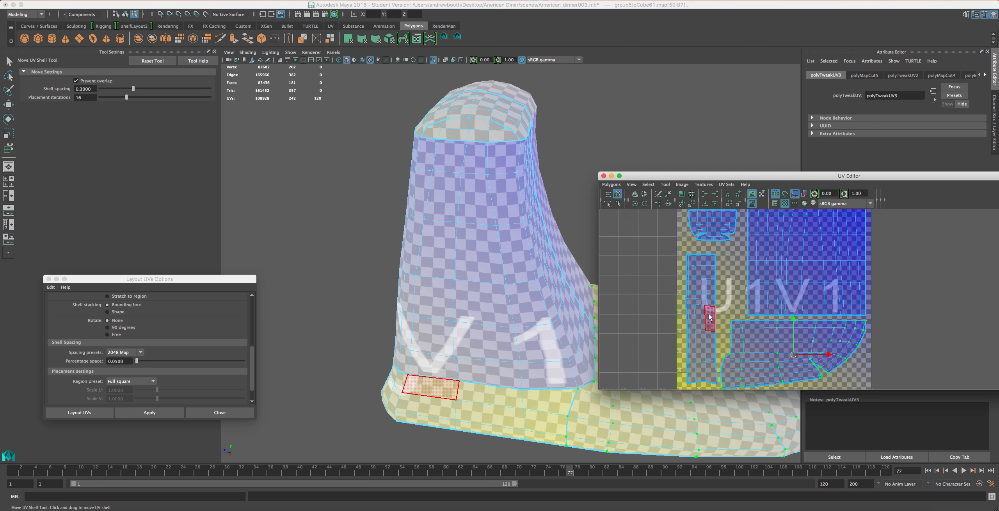
pyautogui.moveTo(708, 320)
pyautogui.mouseDown()
pyautogui.moveTo(716, 296)
pyautogui.moveTo(709, 316)
pyautogui.mouseUp()
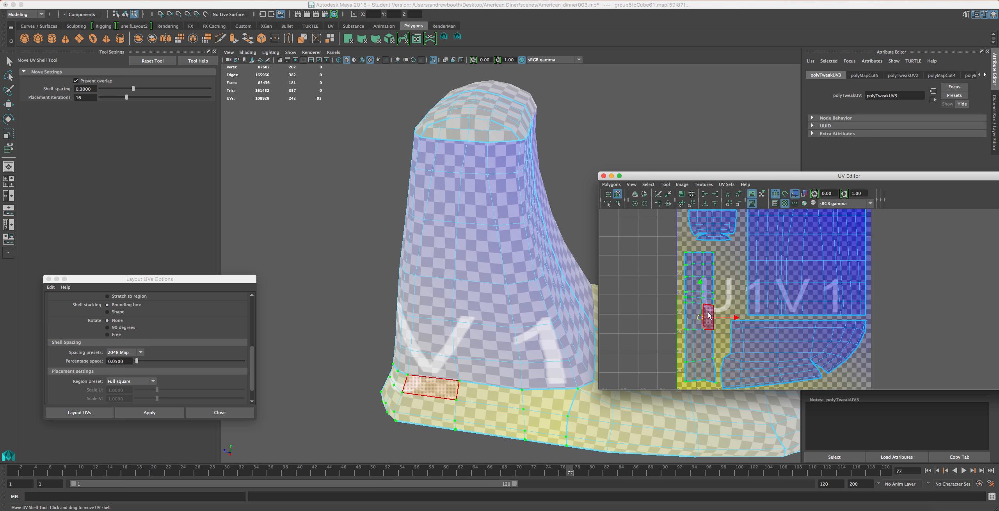
pyautogui.scroll(-3, 709, 316)
pyautogui.scroll(-2, 782, 265)
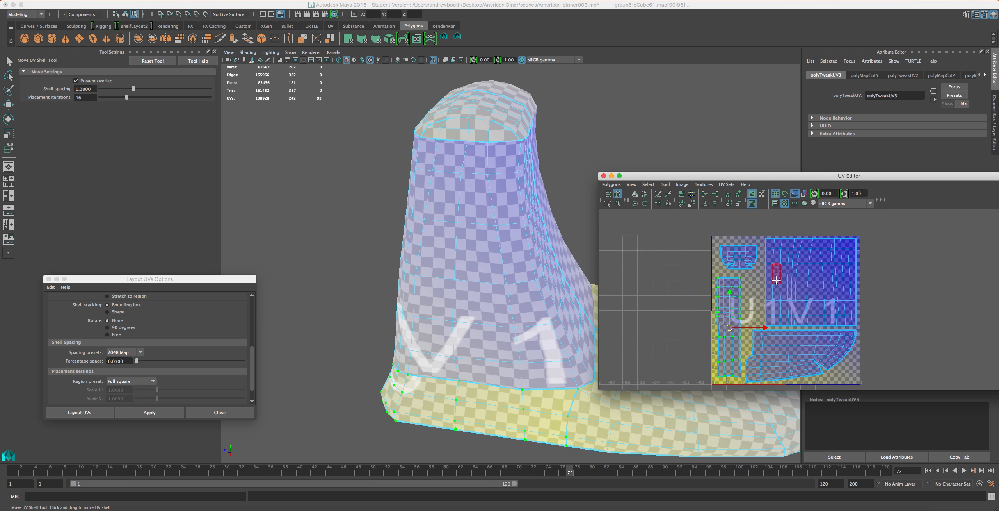
pyautogui.click(813, 264)
pyautogui.moveTo(814, 264); pyautogui.dragTo(815, 262)
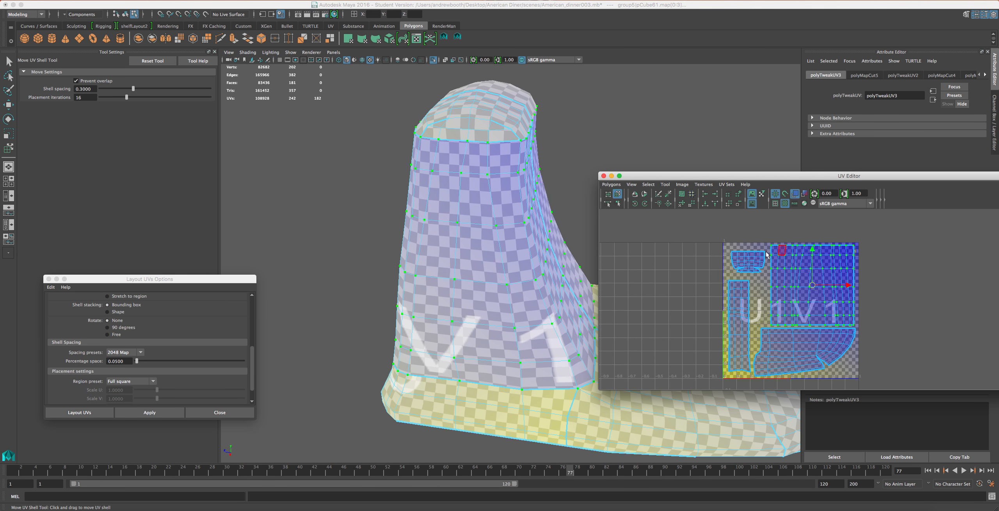
pyautogui.moveTo(739, 257); pyautogui.dragTo(739, 253)
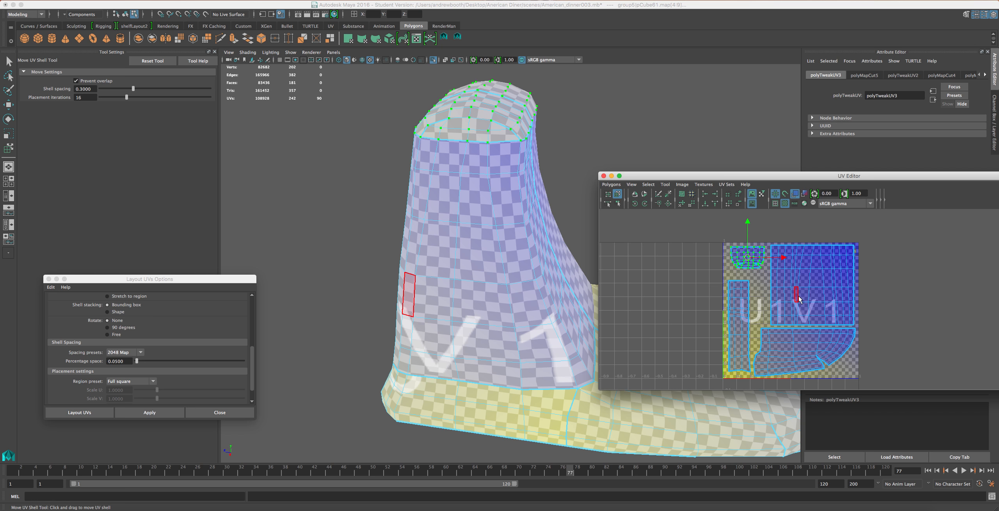
# Examine the checker squares along the leg's center seam and down to its join with the foot.
pyautogui.keyDown('alt'); pyautogui.moveTo(462, 324); pyautogui.dragTo(478, 347, button='right'); pyautogui.keyUp('alt')
pyautogui.keyDown('alt'); pyautogui.moveTo(479, 348); pyautogui.dragTo(575, 300); pyautogui.keyUp('alt')
pyautogui.scroll(-5, 417, 324)
pyautogui.scroll(5, 564, 306)
pyautogui.keyDown('alt'); pyautogui.moveTo(560, 310); pyautogui.dragTo(516, 252, button='middle'); pyautogui.keyUp('alt')
pyautogui.scroll(7, 466, 295)
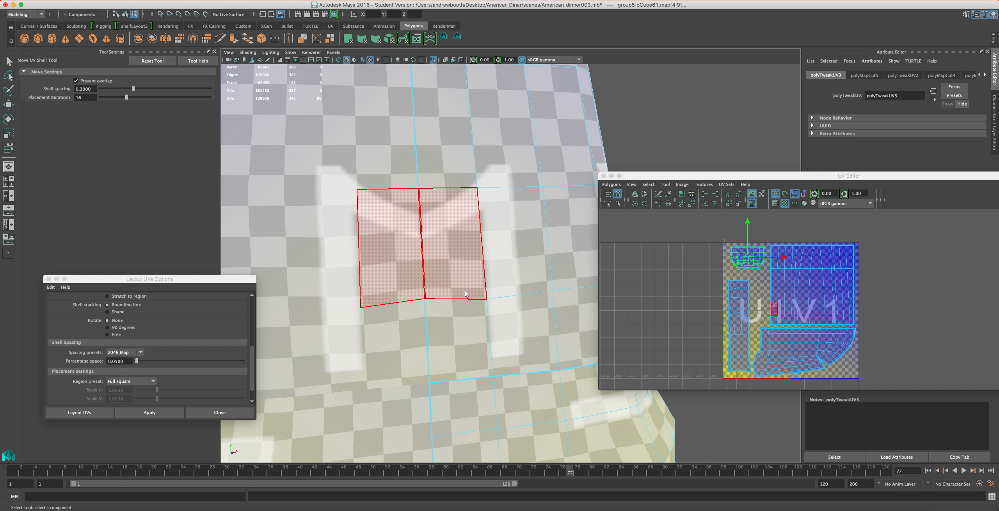
pyautogui.keyDown('alt'); pyautogui.moveTo(490, 343); pyautogui.dragTo(449, 371); pyautogui.keyUp('alt')
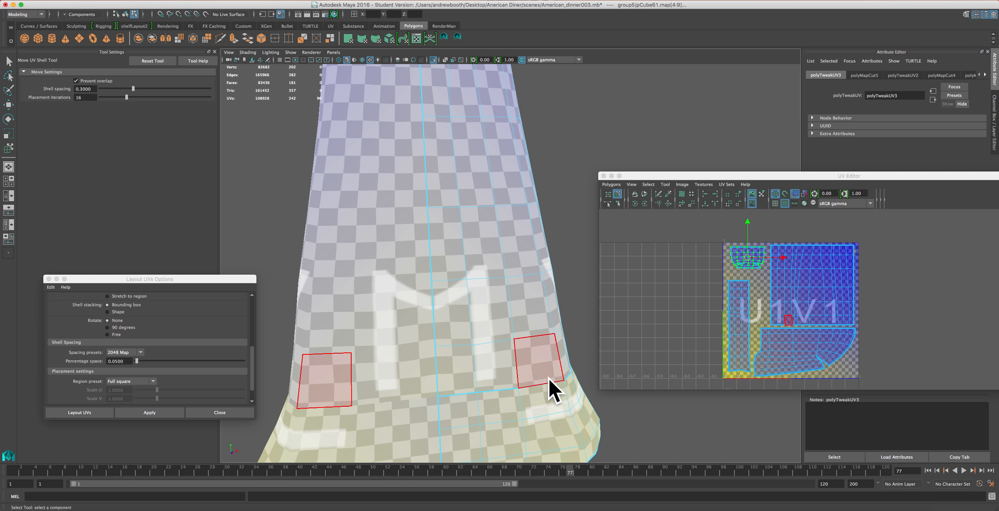
# Select the whole leg shell and nudge it slightly down along V.
pyautogui.scroll(2, 859, 324)
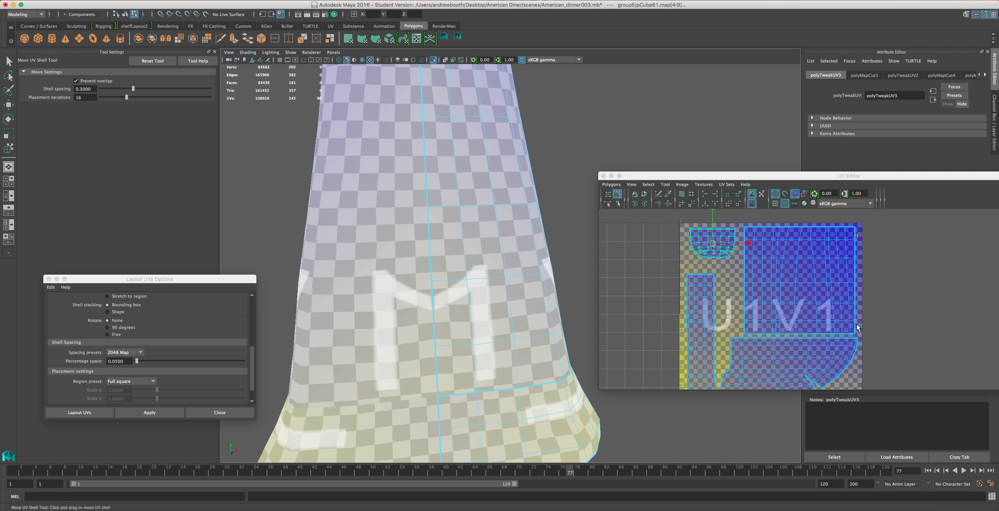
pyautogui.moveTo(858, 336); pyautogui.dragTo(734, 231)
pyautogui.moveTo(800, 288); pyautogui.dragTo(800, 289)
pyautogui.scroll(-5, 421, 203)
pyautogui.keyDown('alt'); pyautogui.moveTo(422, 235); pyautogui.dragTo(415, 244); pyautogui.keyUp('alt')
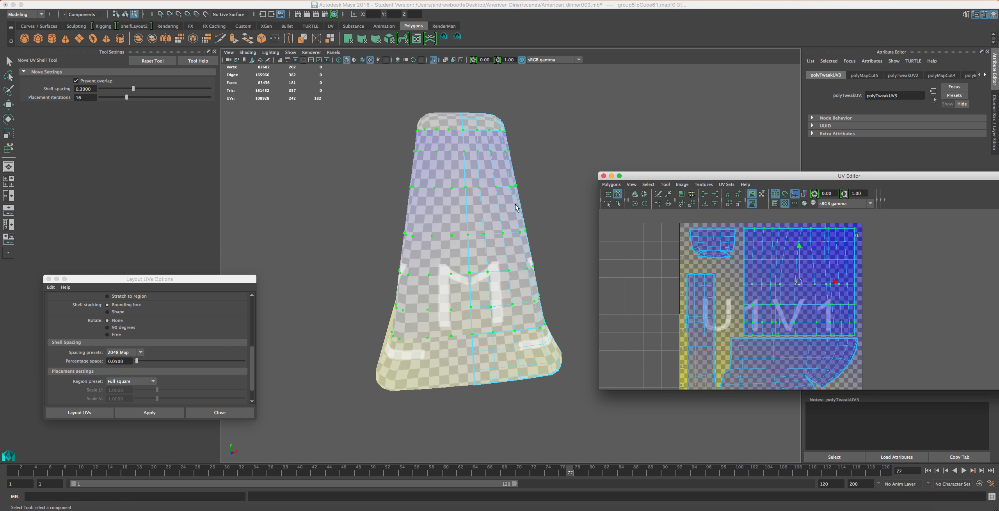
# Select the top two UV rows of the leg shell and move them slightly up along V.
pyautogui.scroll(5, 419, 234)
pyautogui.keyDown('alt'); pyautogui.moveTo(461, 110); pyautogui.dragTo(460, 212, button='middle'); pyautogui.keyUp('alt')
pyautogui.scroll(-2, 474, 176)
pyautogui.scroll(4, 462, 172)
pyautogui.scroll(-3, 460, 211)
pyautogui.keyDown('alt'); pyautogui.moveTo(741, 250); pyautogui.dragTo(750, 275, button='middle'); pyautogui.keyUp('alt')
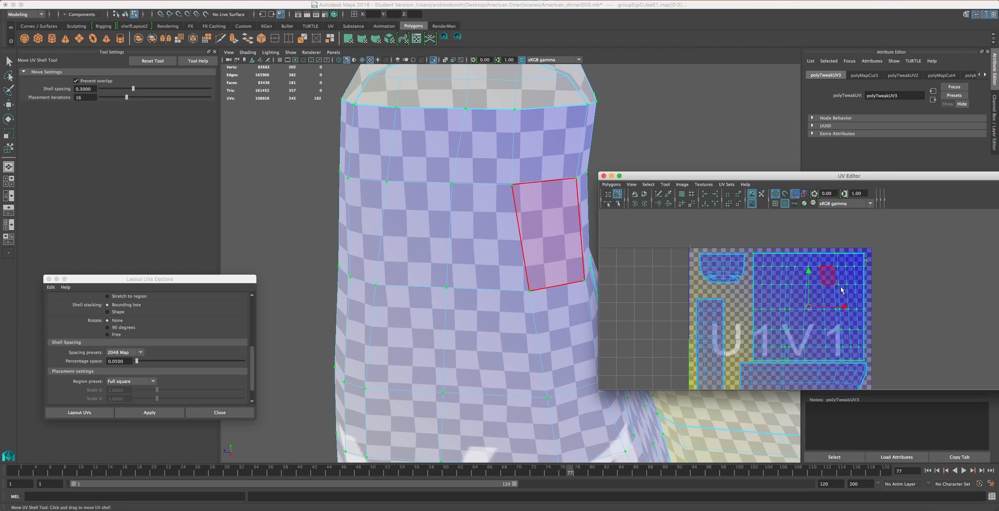
pyautogui.moveTo(896, 230); pyautogui.dragTo(753, 303)
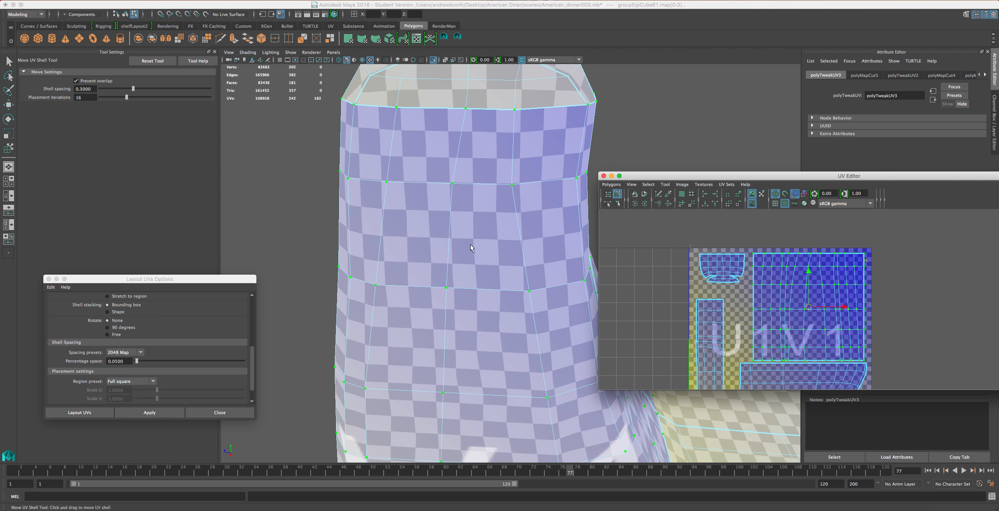
pyautogui.press('w')
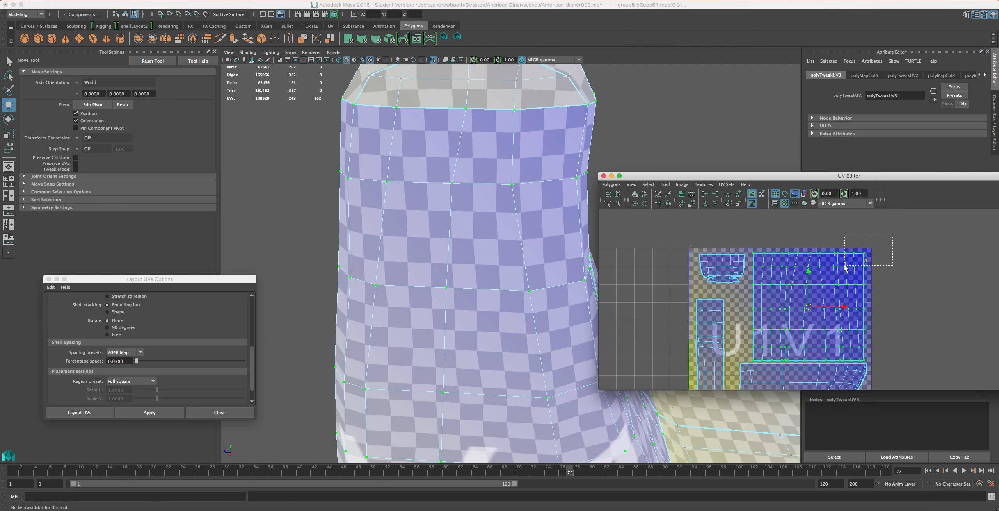
pyautogui.moveTo(808, 234); pyautogui.dragTo(750, 274)
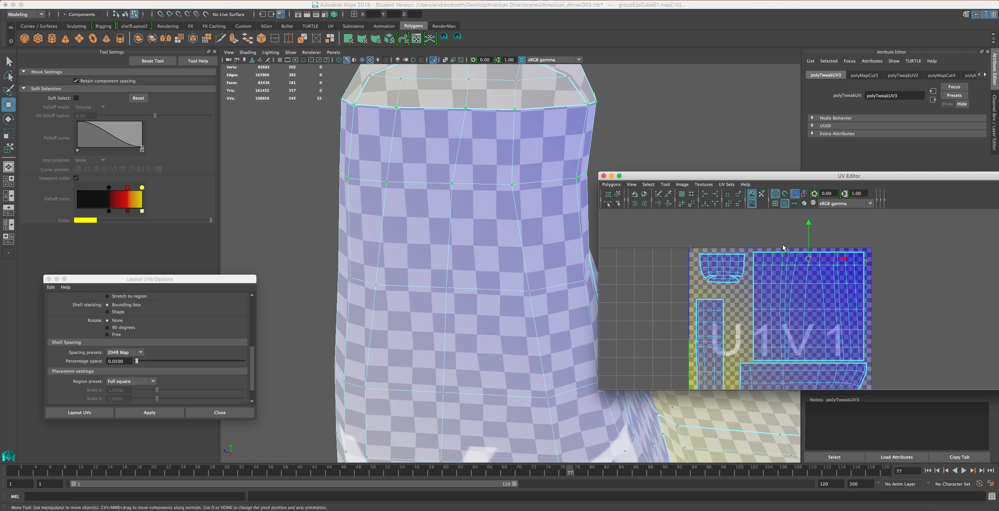
pyautogui.moveTo(806, 226); pyautogui.dragTo(810, 218)
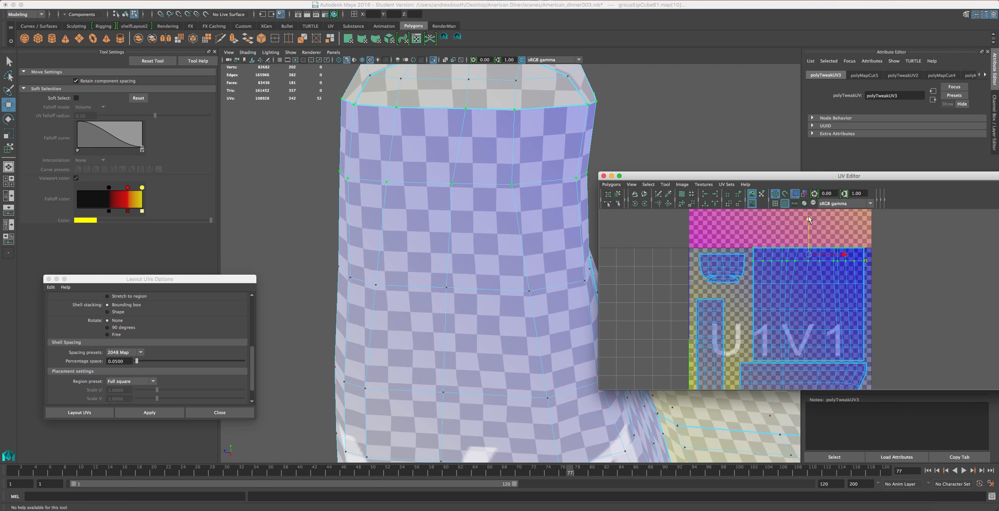
# Narrow the selection to the leg shell's top border UV row and fine-tune its position along V.
pyautogui.moveTo(896, 225); pyautogui.dragTo(748, 258)
pyautogui.moveTo(808, 214); pyautogui.dragTo(808, 215)
pyautogui.scroll(-1, 803, 284)
pyautogui.keyDown('alt'); pyautogui.moveTo(809, 354); pyautogui.dragTo(797, 302, button='middle'); pyautogui.keyUp('alt')
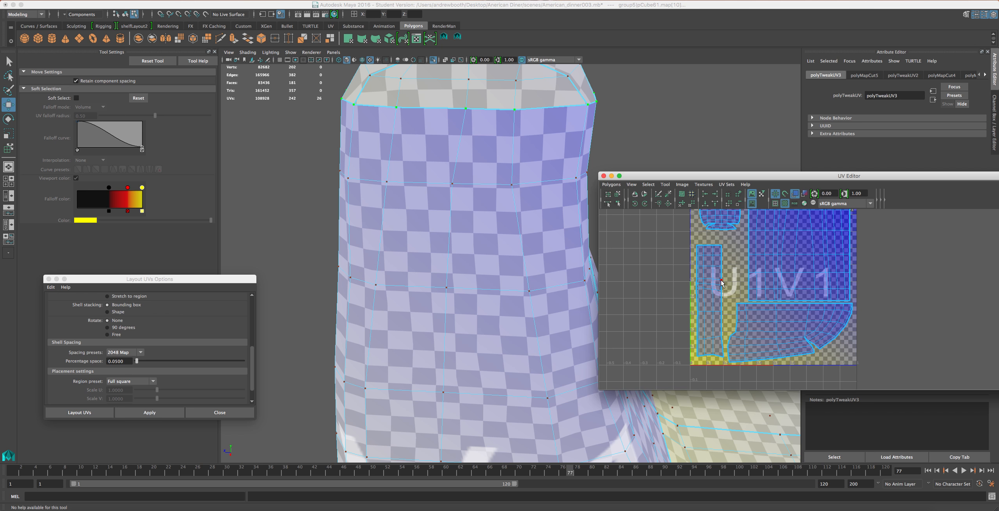
# Select the entire leg shell with the Move UV Shell Tool.
pyautogui.scroll(-1, 614, 263)
pyautogui.scroll(-3, 463, 236)
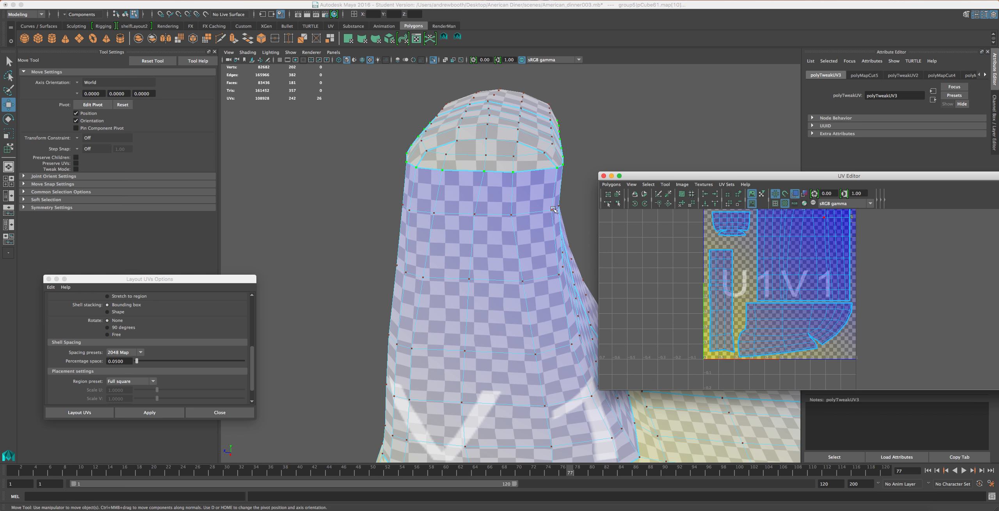
pyautogui.click(618, 193)
pyautogui.click(781, 249)
# Examine how the checker pattern runs across the seam between leg and foot and over the whole leg.
pyautogui.keyDown('alt'); pyautogui.moveTo(553, 306); pyautogui.dragTo(523, 210, button='middle'); pyautogui.keyUp('alt')
pyautogui.scroll(3, 460, 393)
pyautogui.keyDown('alt'); pyautogui.moveTo(471, 412); pyautogui.dragTo(461, 370, button='middle'); pyautogui.keyUp('alt')
pyautogui.keyDown('alt'); pyautogui.moveTo(574, 431); pyautogui.dragTo(363, 424); pyautogui.keyUp('alt')
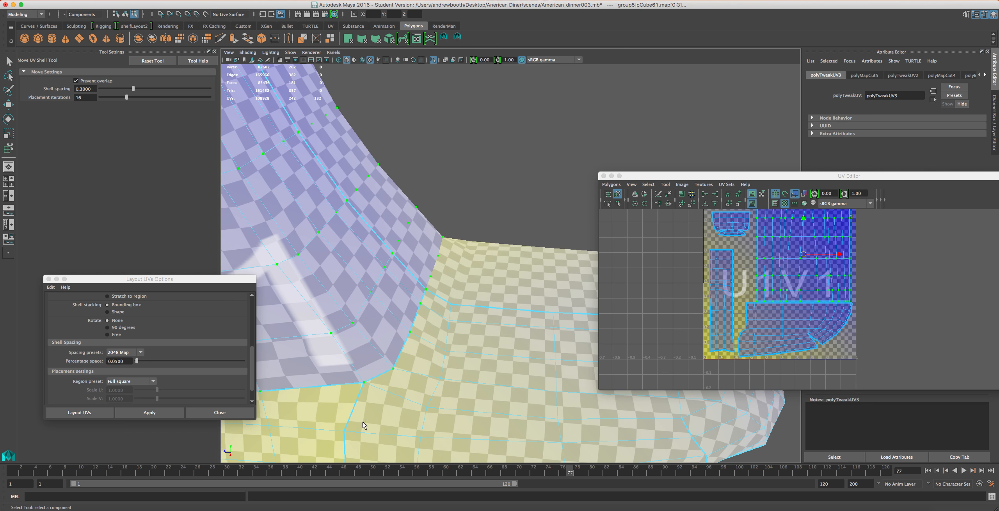
pyautogui.keyDown('alt'); pyautogui.moveTo(378, 230); pyautogui.dragTo(420, 260); pyautogui.keyUp('alt')
pyautogui.keyDown('alt'); pyautogui.moveTo(420, 260); pyautogui.dragTo(491, 331, button='middle'); pyautogui.keyUp('alt')
pyautogui.keyDown('alt'); pyautogui.moveTo(491, 331); pyautogui.dragTo(415, 233); pyautogui.keyUp('alt')
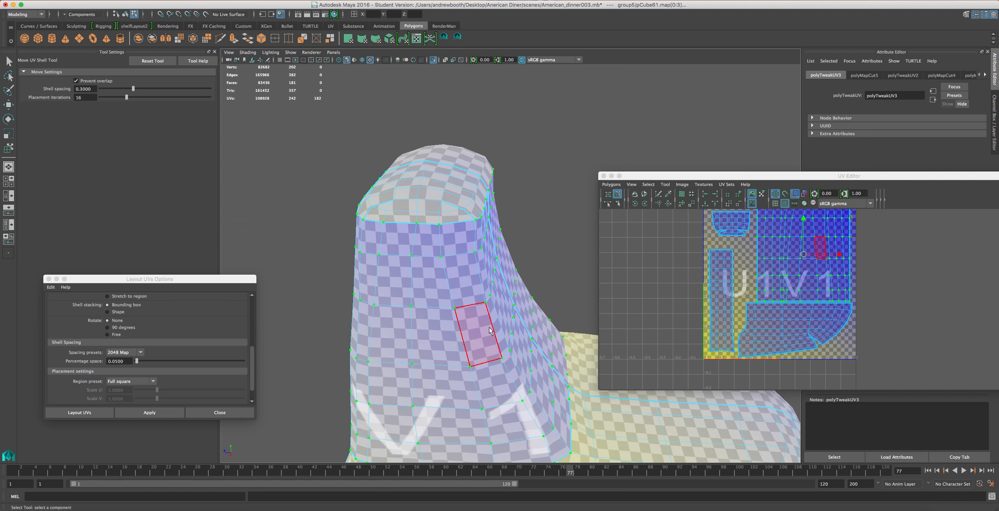
pyautogui.press('f')
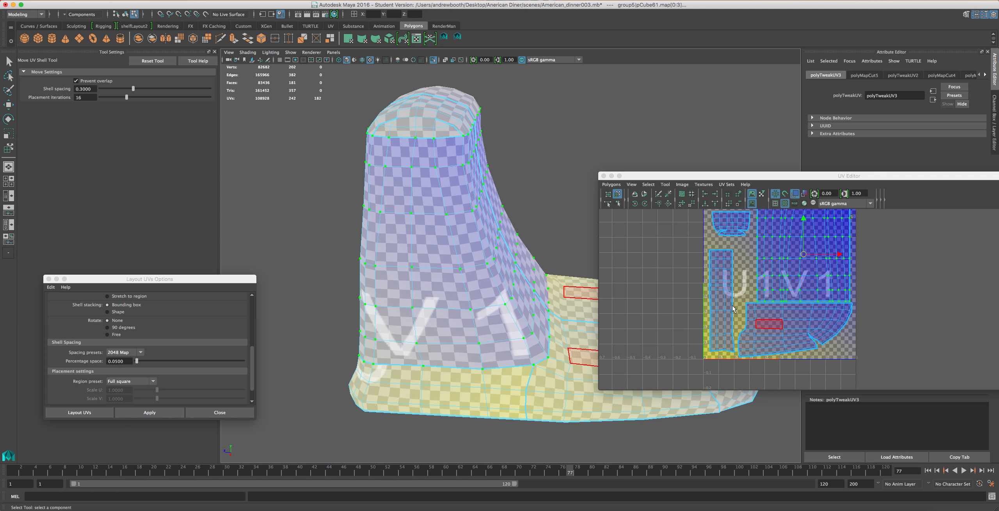
# Scale the whole leg shell up uniformly from its centre and compare its checkers with the foot's from several angles.
pyautogui.keyDown('alt'); pyautogui.moveTo(751, 259); pyautogui.dragTo(760, 304, button='middle'); pyautogui.keyUp('alt')
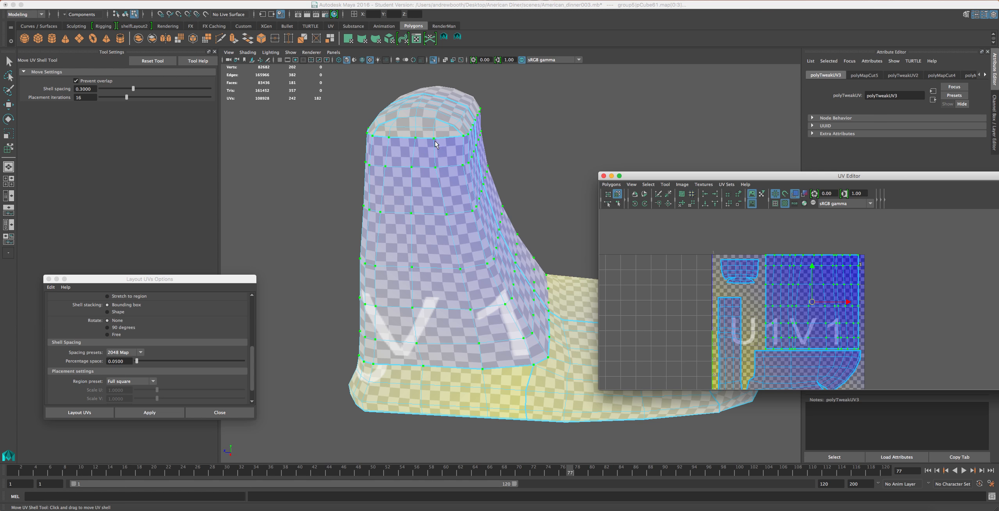
pyautogui.press('4')
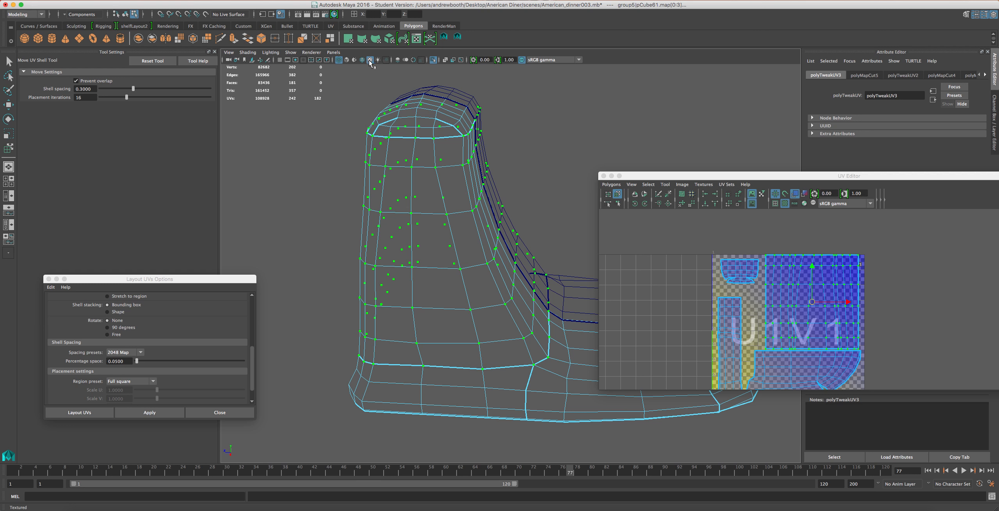
pyautogui.click(347, 60)
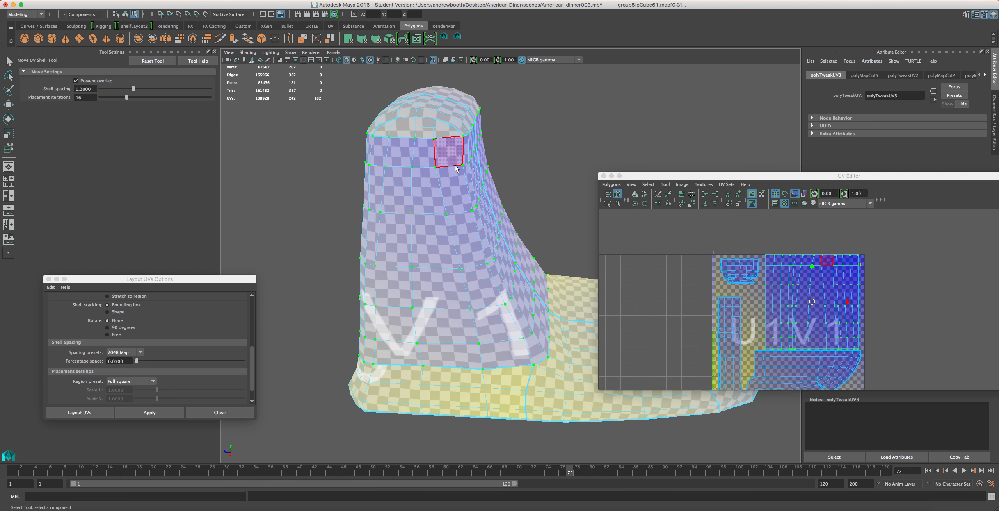
pyautogui.keyDown('alt'); pyautogui.moveTo(473, 168); pyautogui.dragTo(508, 160); pyautogui.keyUp('alt')
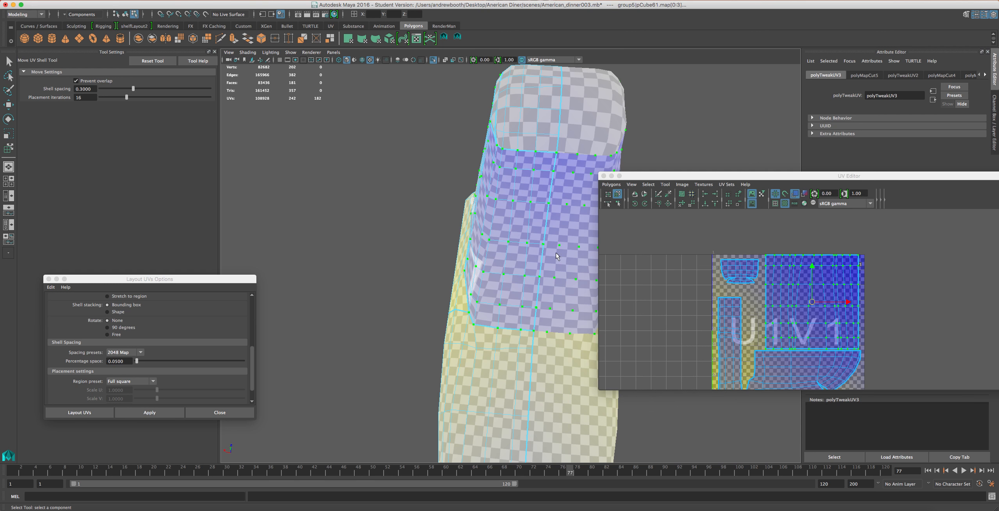
pyautogui.keyDown('alt'); pyautogui.moveTo(462, 332); pyautogui.dragTo(513, 258); pyautogui.keyUp('alt')
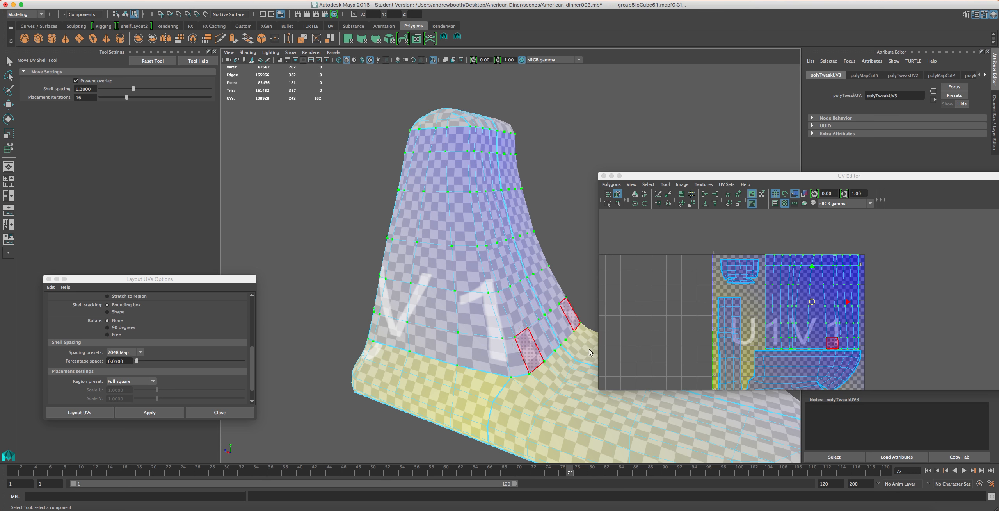
pyautogui.press('r')
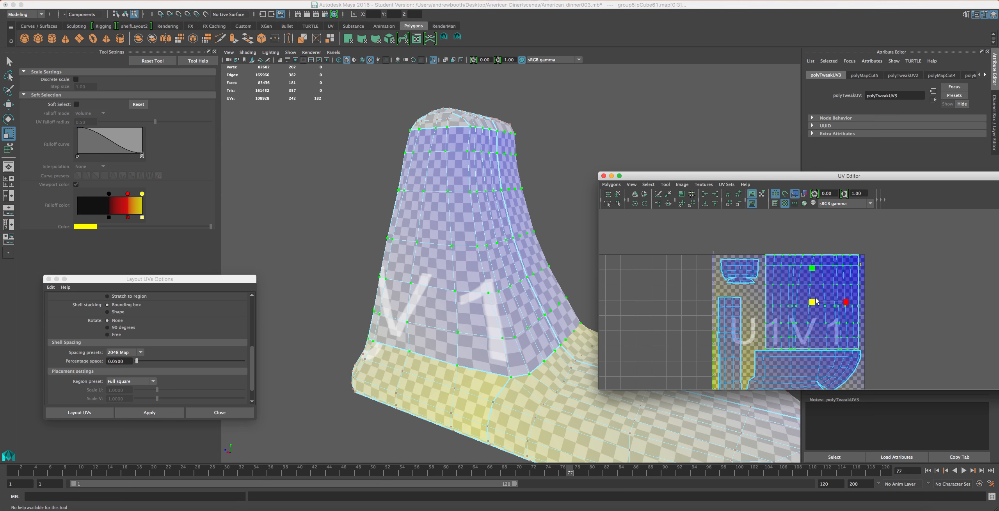
pyautogui.moveTo(811, 302); pyautogui.dragTo(824, 299)
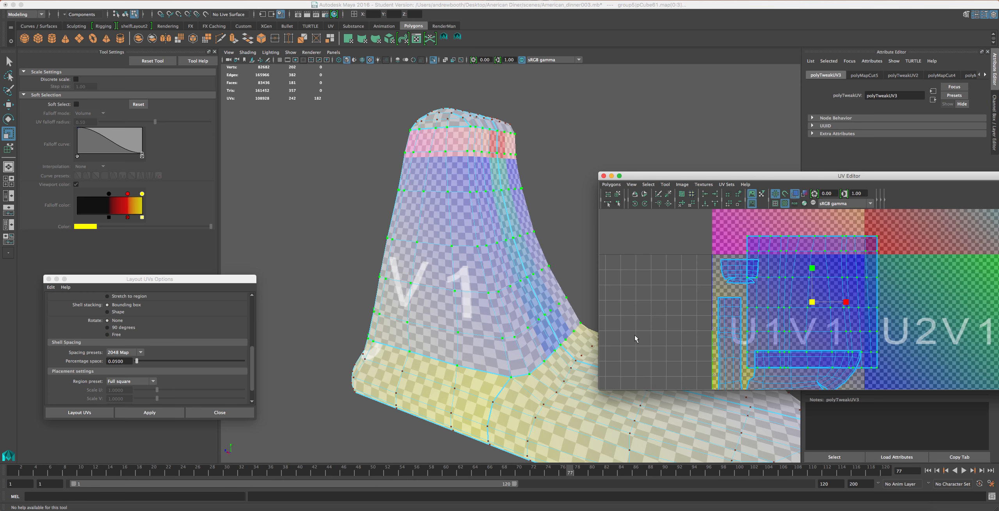
pyautogui.moveTo(586, 355)
pyautogui.keyDown('alt'); pyautogui.mouseDown()
pyautogui.moveTo(588, 340)
pyautogui.moveTo(584, 350)
pyautogui.mouseUp(); pyautogui.keyUp('alt')
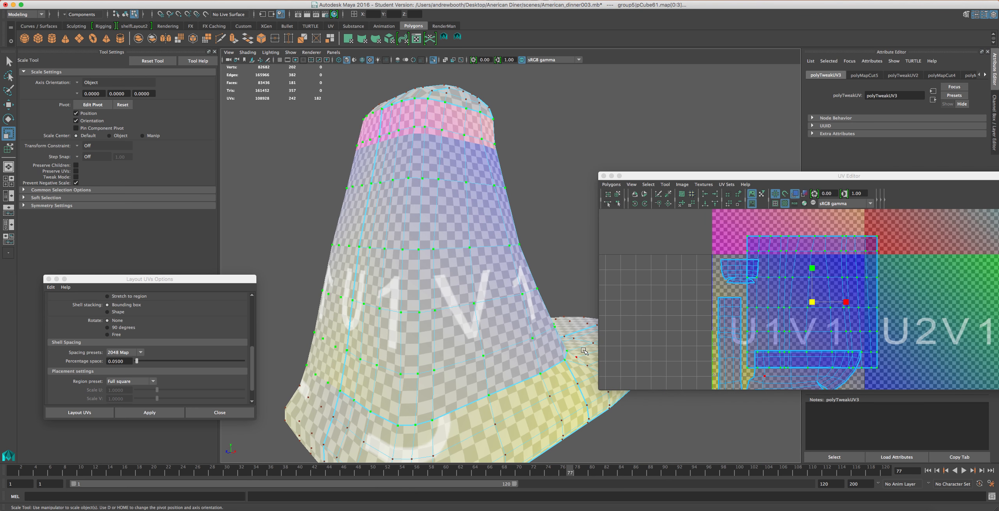
pyautogui.keyDown('alt'); pyautogui.moveTo(477, 424); pyautogui.dragTo(435, 424); pyautogui.keyUp('alt')
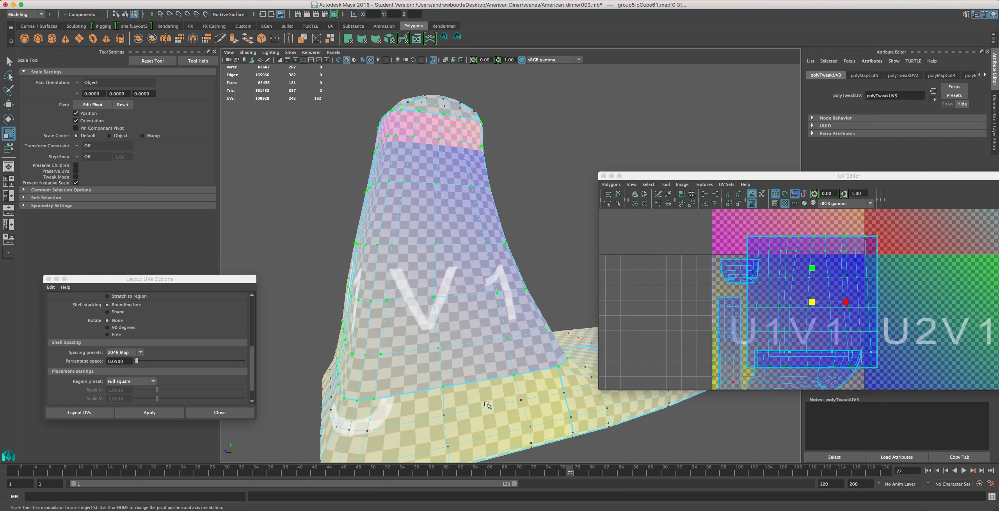
# Select all UVs of the mesh, covering the leg, foot, cap and strip shells.
pyautogui.keyDown('alt'); pyautogui.moveTo(781, 367); pyautogui.dragTo(786, 296, button='middle'); pyautogui.keyUp('alt')
pyautogui.scroll(-1, 874, 350)
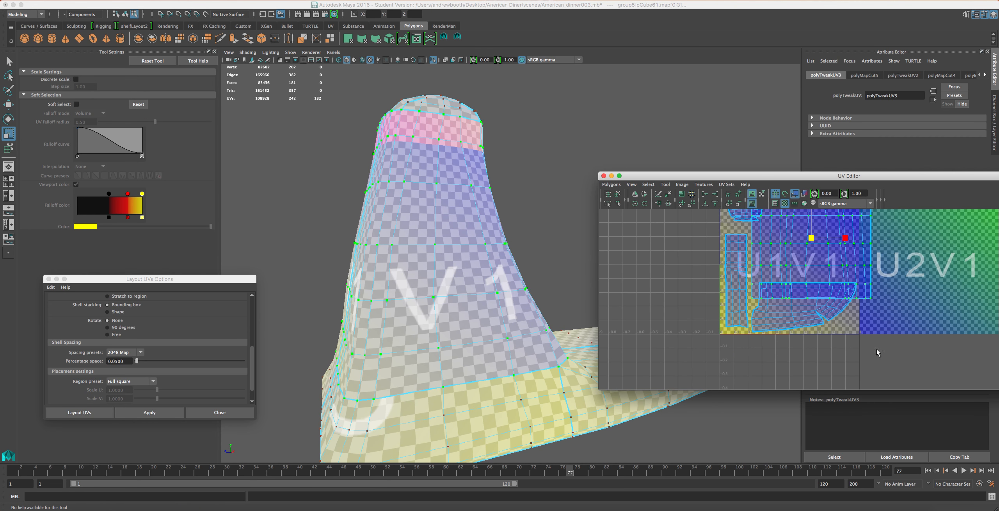
pyautogui.keyDown('alt'); pyautogui.moveTo(823, 329); pyautogui.dragTo(834, 342, button='middle'); pyautogui.keyUp('alt')
pyautogui.moveTo(889, 351); pyautogui.dragTo(649, 157)
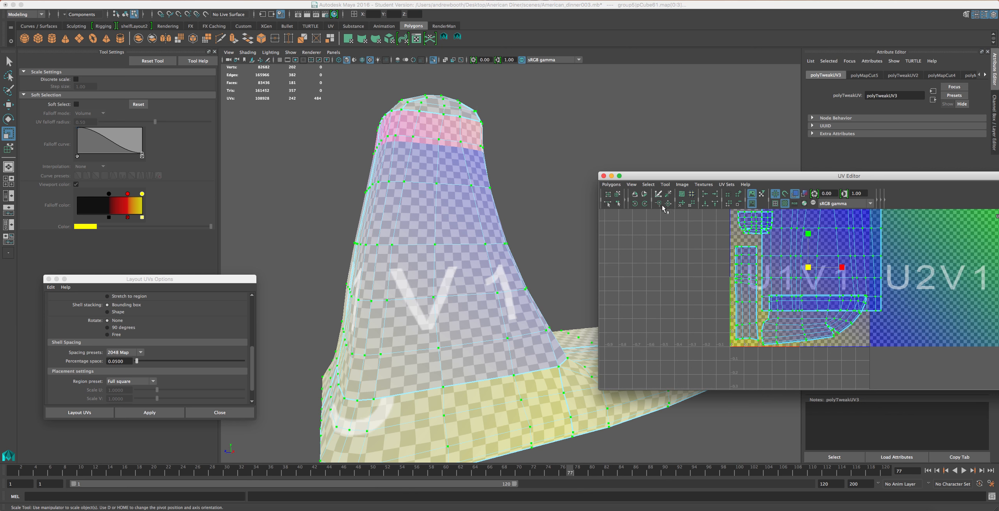
# Try an automatic layout of all selected shells, and undo it.
pyautogui.moveTo(838, 293); pyautogui.dragTo(902, 449, button='right')
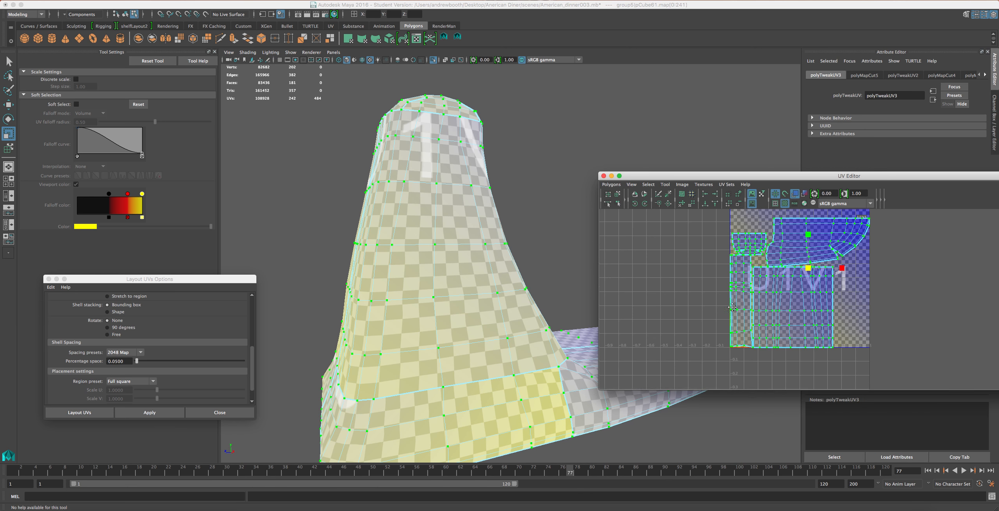
pyautogui.keyDown('alt'); pyautogui.moveTo(732, 309); pyautogui.dragTo(732, 345, button='middle'); pyautogui.keyUp('alt')
pyautogui.hotkey('ctrl', 'z')
# Lay out all shells into the full square region with uniform scaling, no rotation and 2048 Map spacing, and close the layout options.
pyautogui.moveTo(820, 316); pyautogui.dragTo(910, 447, button='right')
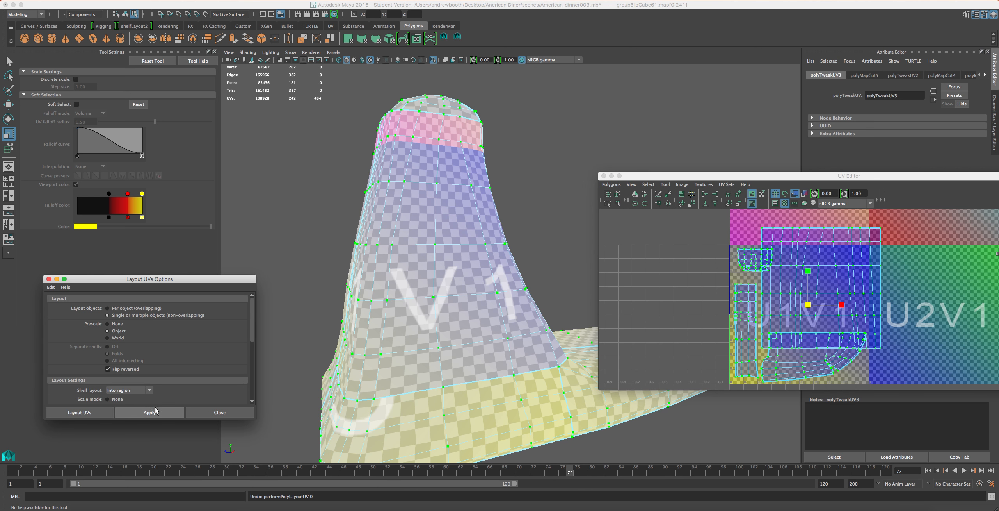
pyautogui.scroll(-5, 154, 400)
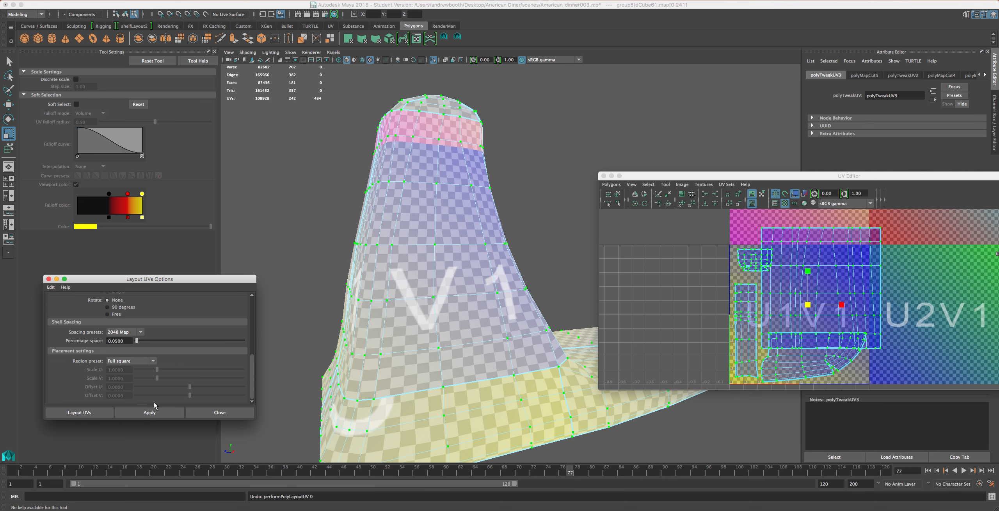
pyautogui.scroll(3, 154, 403)
pyautogui.click(136, 413)
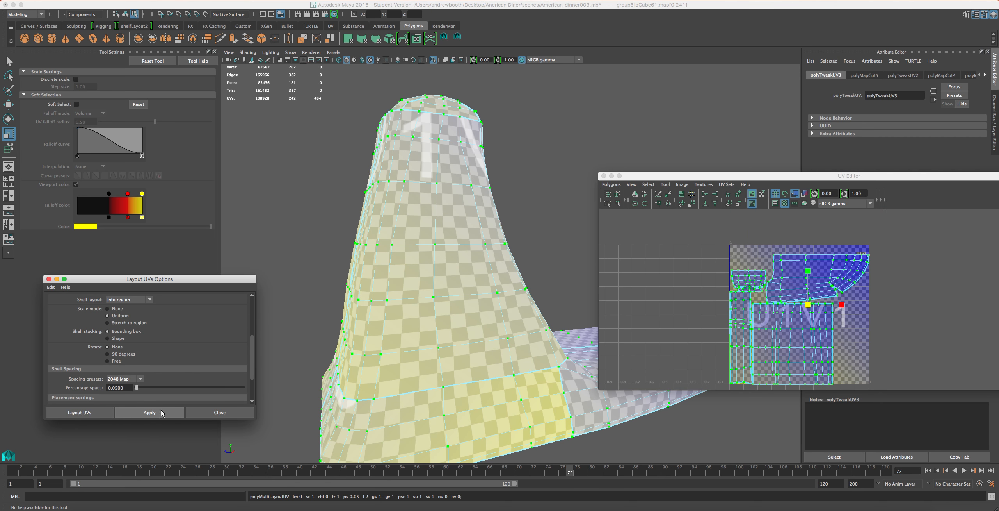
pyautogui.click(197, 414)
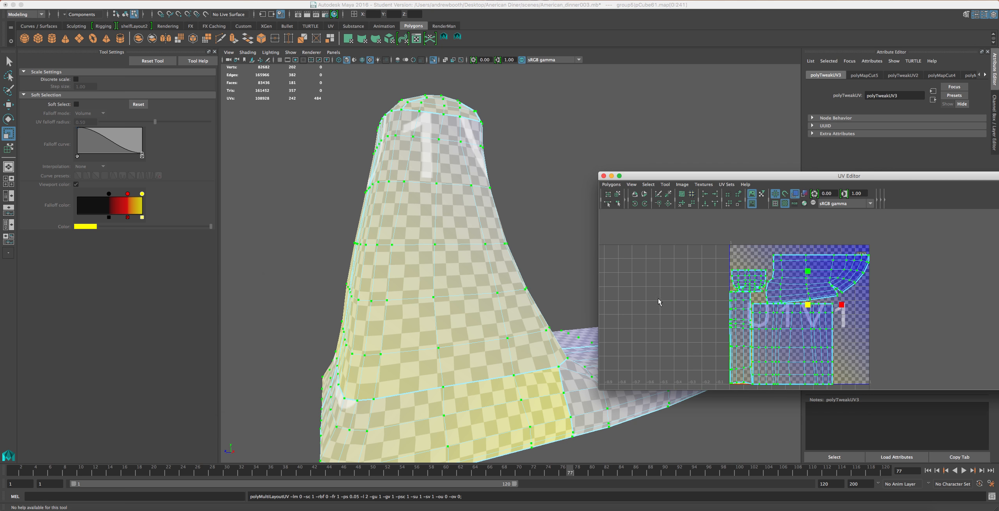
pyautogui.keyDown('alt'); pyautogui.moveTo(495, 331); pyautogui.dragTo(404, 361); pyautogui.keyUp('alt')
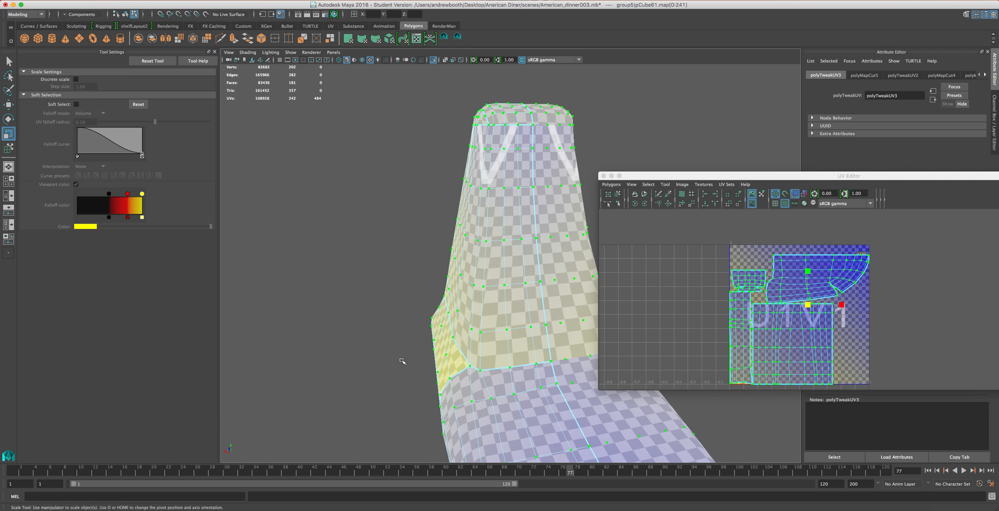
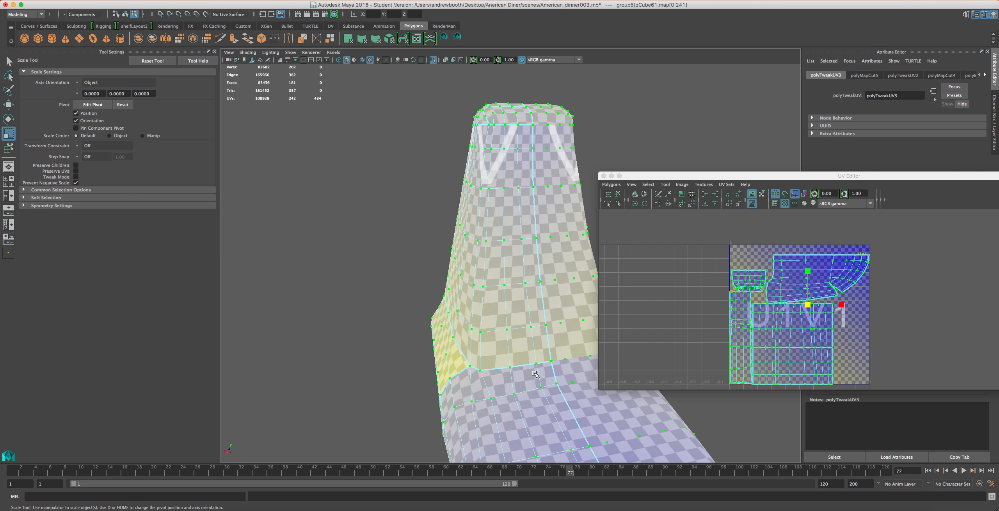
pyautogui.scroll(2, 859, 340)
pyautogui.keyDown('alt'); pyautogui.moveTo(769, 337); pyautogui.dragTo(757, 302, button='middle'); pyautogui.keyUp('alt')
pyautogui.moveTo(758, 303); pyautogui.dragTo(704, 376, button='middle')
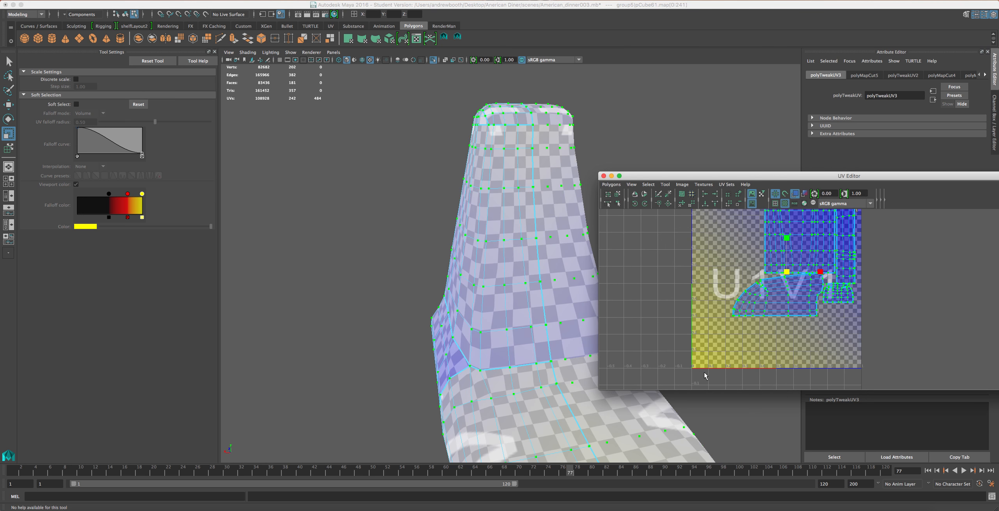
pyautogui.press('w')
pyautogui.hotkey('ctrl', 'z')
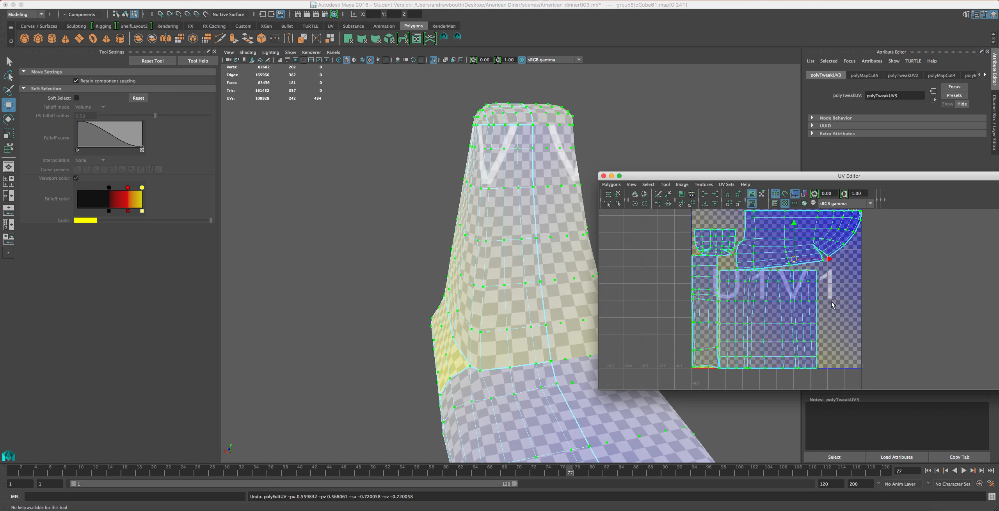
# Reselect all UVs and move every shell in the negative U direction, mostly out of the U1V1 tile.
pyautogui.click(771, 276)
pyautogui.moveTo(870, 380); pyautogui.dragTo(584, 192)
pyautogui.moveTo(776, 289); pyautogui.dragTo(671, 285)
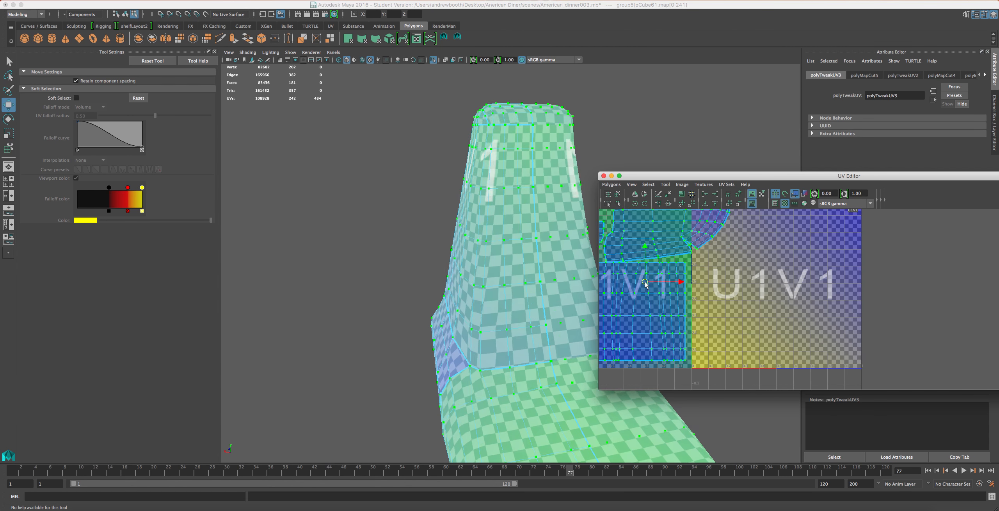
# Move the foot shell and the leg shell individually back into the U1V1 tile with the Move UV Shell Tool.
pyautogui.keyDown('alt'); pyautogui.moveTo(764, 266); pyautogui.dragTo(709, 281, button='middle'); pyautogui.keyUp('alt')
pyautogui.scroll(-1, 813, 320)
pyautogui.click(618, 194)
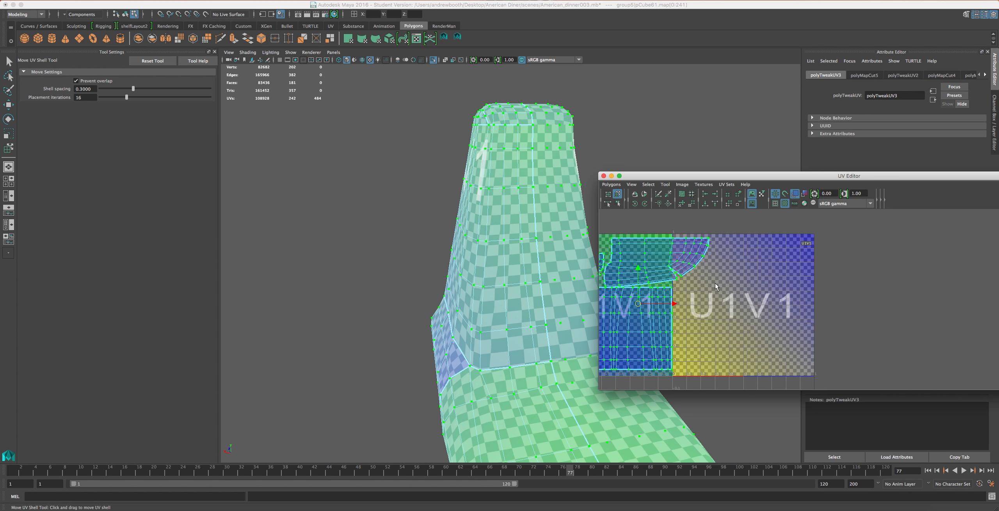
pyautogui.moveTo(665, 246); pyautogui.dragTo(776, 248)
pyautogui.moveTo(639, 319); pyautogui.dragTo(771, 319)
pyautogui.keyDown('alt'); pyautogui.moveTo(747, 320); pyautogui.dragTo(837, 298, button='middle'); pyautogui.keyUp('alt')
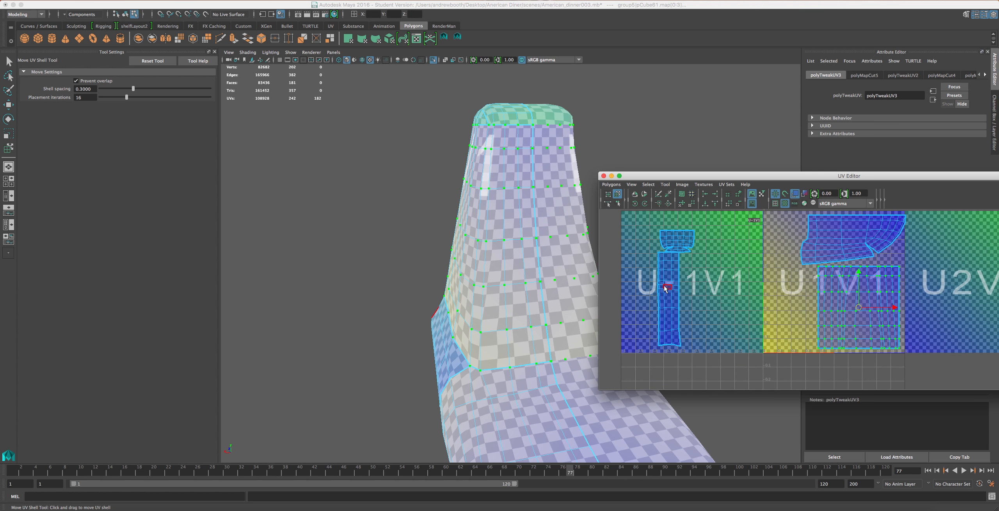
# Arrange the narrow strip shell and the small cap shell beside the foot and leg shells inside the U1V1 tile.
pyautogui.moveTo(669, 287); pyautogui.dragTo(782, 287)
pyautogui.moveTo(846, 292); pyautogui.dragTo(785, 246)
pyautogui.click(815, 270)
pyautogui.moveTo(875, 298); pyautogui.dragTo(885, 299)
pyautogui.moveTo(676, 238); pyautogui.dragTo(790, 325)
pyautogui.moveTo(852, 324); pyautogui.dragTo(849, 324)
# Check the leg's checkers and shift the leg shell slightly in the negative U direction, away from the tile's edge.
pyautogui.keyDown('alt'); pyautogui.moveTo(540, 337); pyautogui.dragTo(473, 285); pyautogui.keyUp('alt')
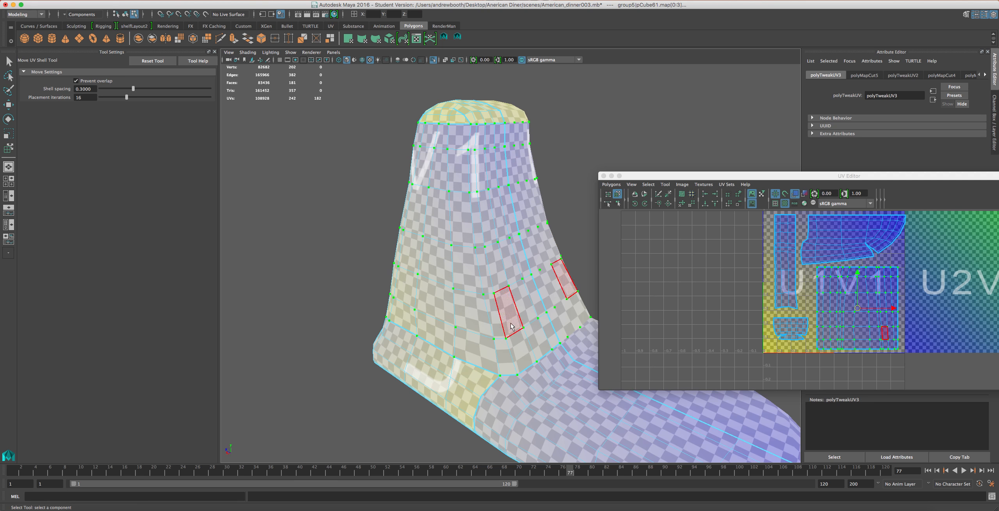
pyautogui.click(486, 271)
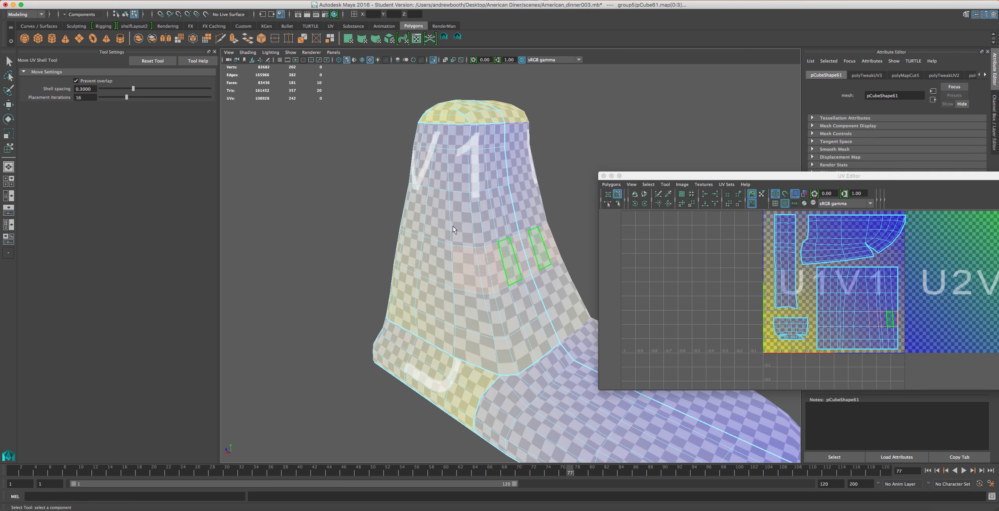
pyautogui.keyDown('alt'); pyautogui.moveTo(486, 271); pyautogui.dragTo(542, 352); pyautogui.keyUp('alt')
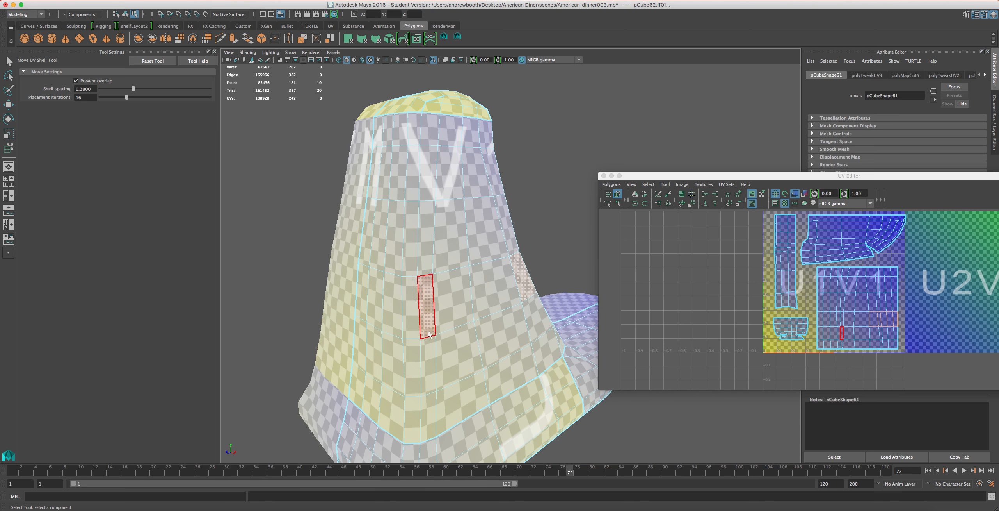
pyautogui.scroll(2, 874, 339)
pyautogui.keyDown('alt'); pyautogui.moveTo(877, 340); pyautogui.dragTo(791, 332, button='middle'); pyautogui.keyUp('alt')
pyautogui.scroll(3, 801, 299)
pyautogui.scroll(2, 802, 298)
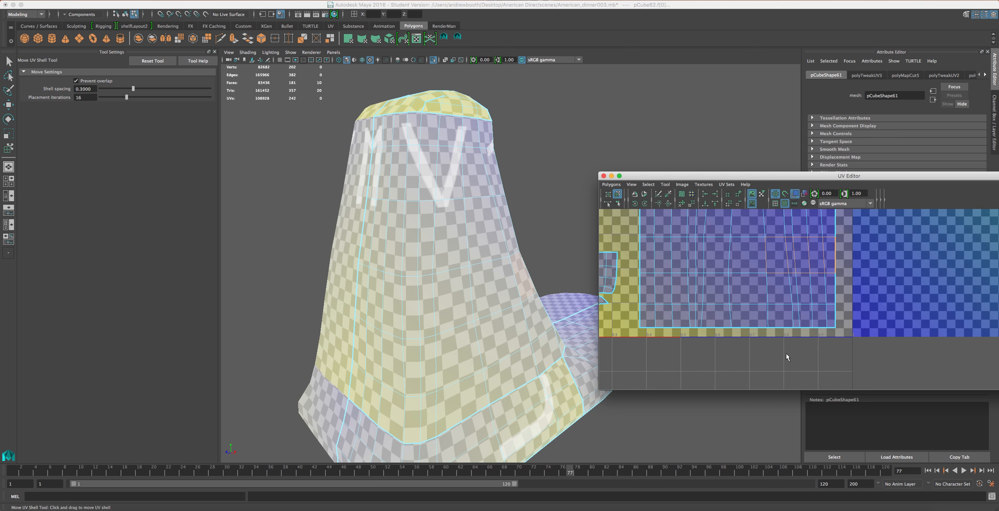
pyautogui.moveTo(778, 306); pyautogui.dragTo(824, 301, button='right')
pyautogui.moveTo(776, 298)
pyautogui.mouseDown()
pyautogui.moveTo(765, 291)
pyautogui.moveTo(747, 301)
pyautogui.moveTo(760, 301)
pyautogui.mouseUp()
# Try shifting four UVs near the leg shell's lower border slightly along U, and undo the edits.
pyautogui.press('w')
pyautogui.click(787, 308)
pyautogui.moveTo(763, 295); pyautogui.dragTo(779, 336)
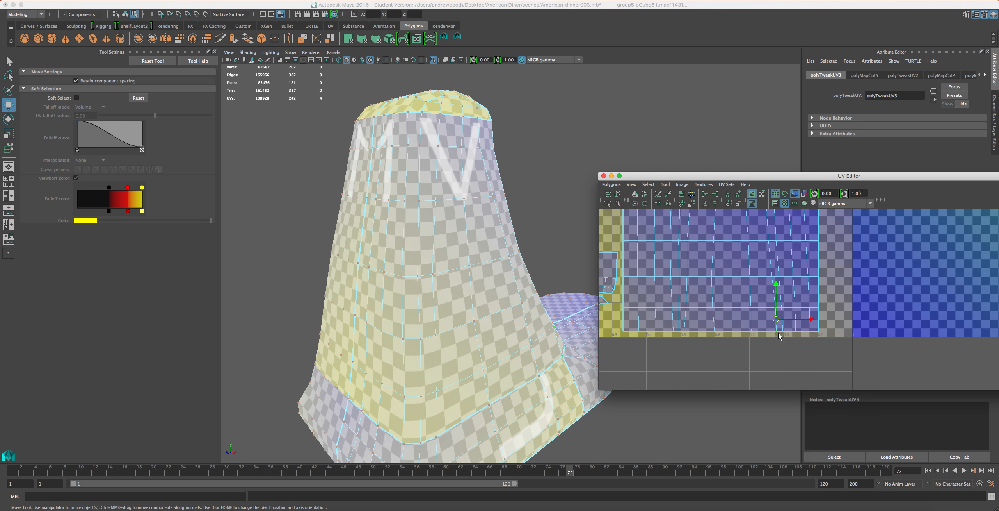
pyautogui.click(808, 320)
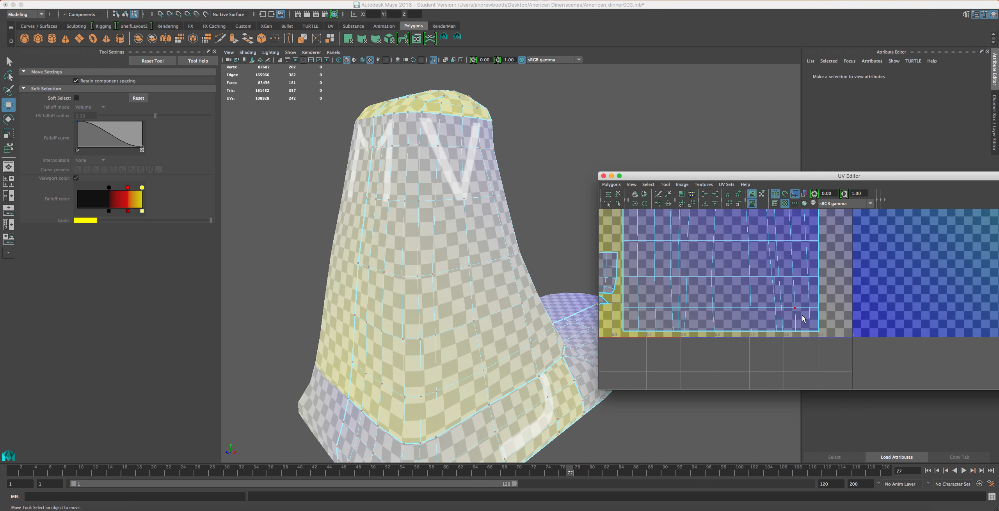
pyautogui.hotkey('ctrl', 'z')
pyautogui.keyDown('alt'); pyautogui.moveTo(568, 329); pyautogui.dragTo(425, 357); pyautogui.keyUp('alt')
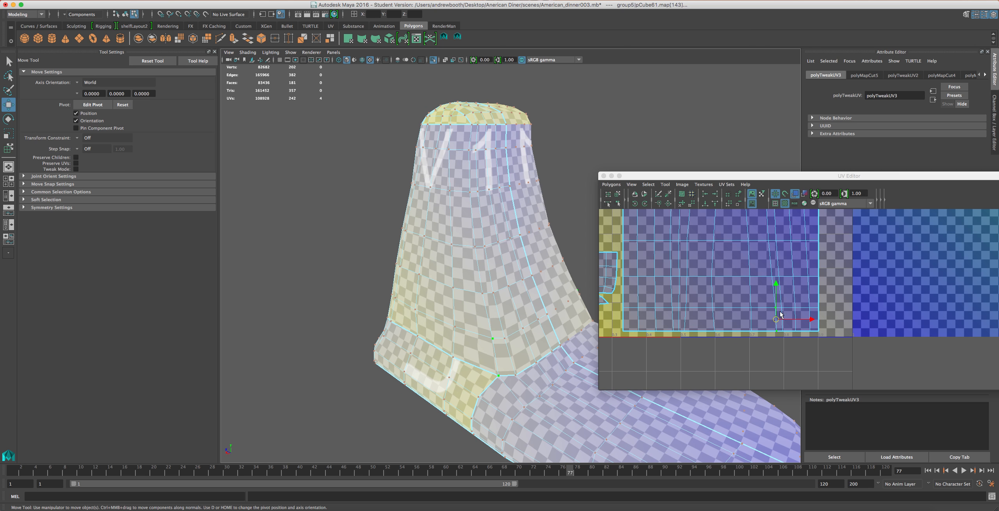
pyautogui.moveTo(811, 321); pyautogui.dragTo(808, 321)
pyautogui.keyDown('alt'); pyautogui.moveTo(493, 335); pyautogui.dragTo(497, 335); pyautogui.keyUp('alt')
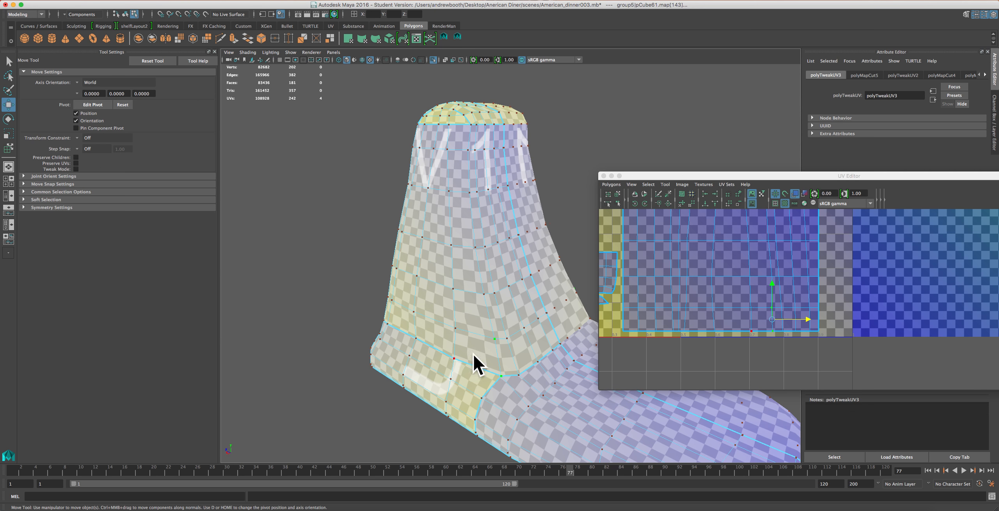
pyautogui.hotkey('ctrl', 'z')
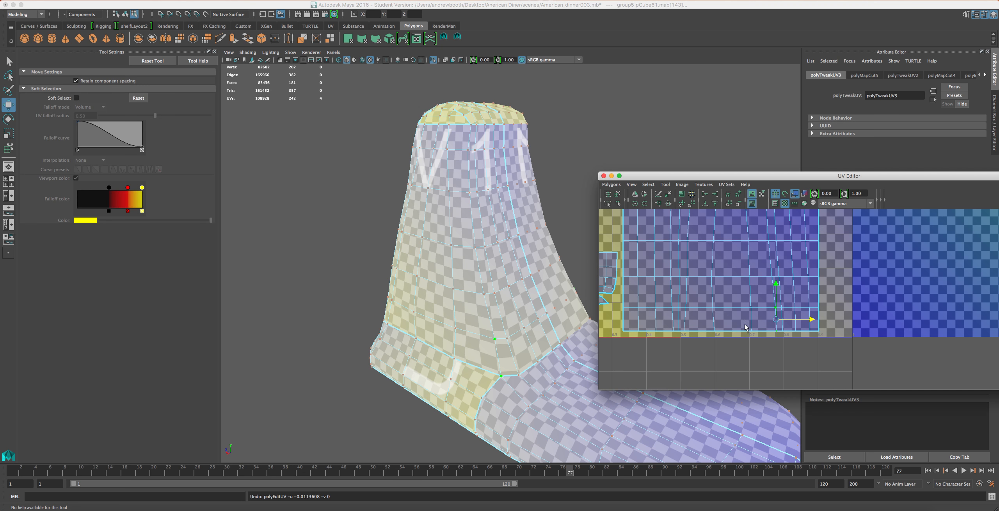
pyautogui.hotkey('ctrl', 'z')
pyautogui.hotkey('shift', 'z')
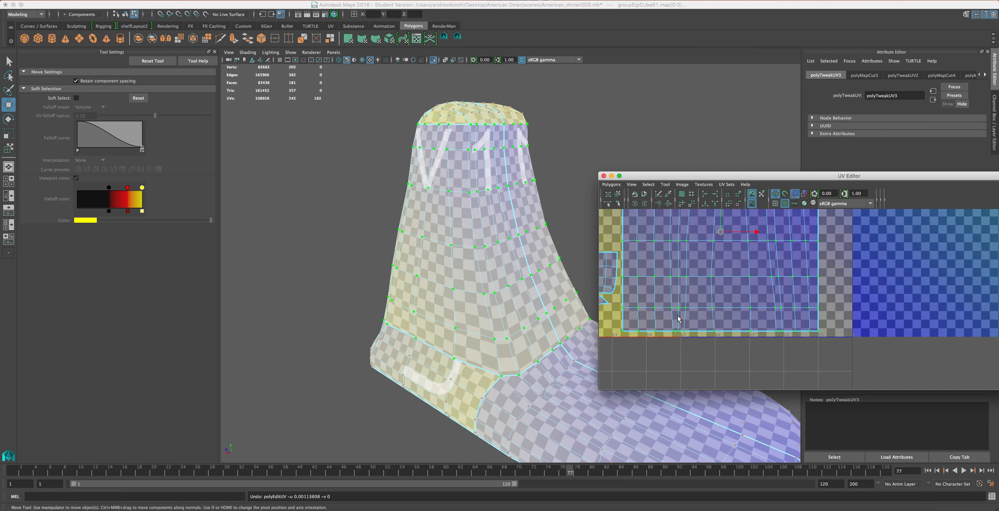
# Examine the checker pattern around the leg and across its seam with the foot.
pyautogui.scroll(-2, 671, 318)
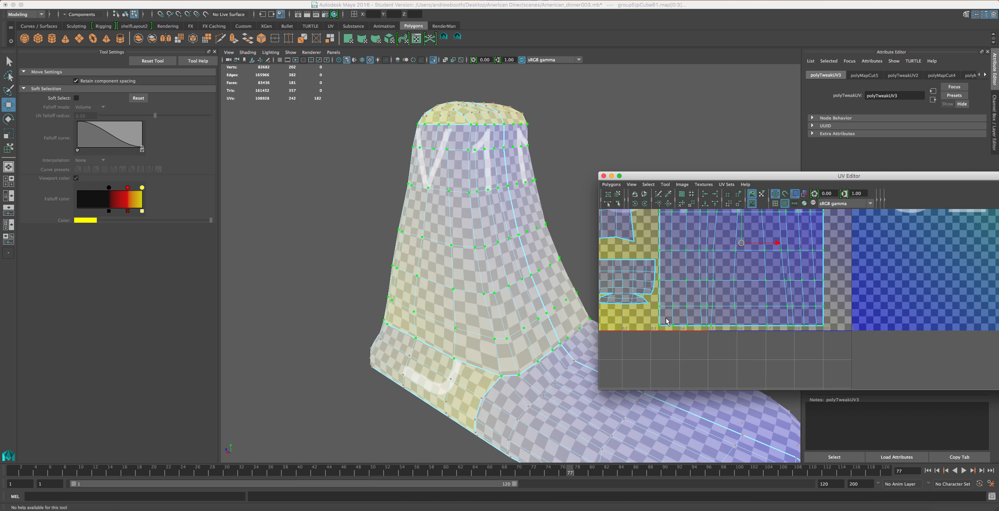
pyautogui.scroll(-3, 579, 323)
pyautogui.keyDown('alt'); pyautogui.moveTo(432, 353); pyautogui.dragTo(529, 325); pyautogui.keyUp('alt')
pyautogui.scroll(-1, 768, 305)
pyautogui.scroll(-1, 768, 304)
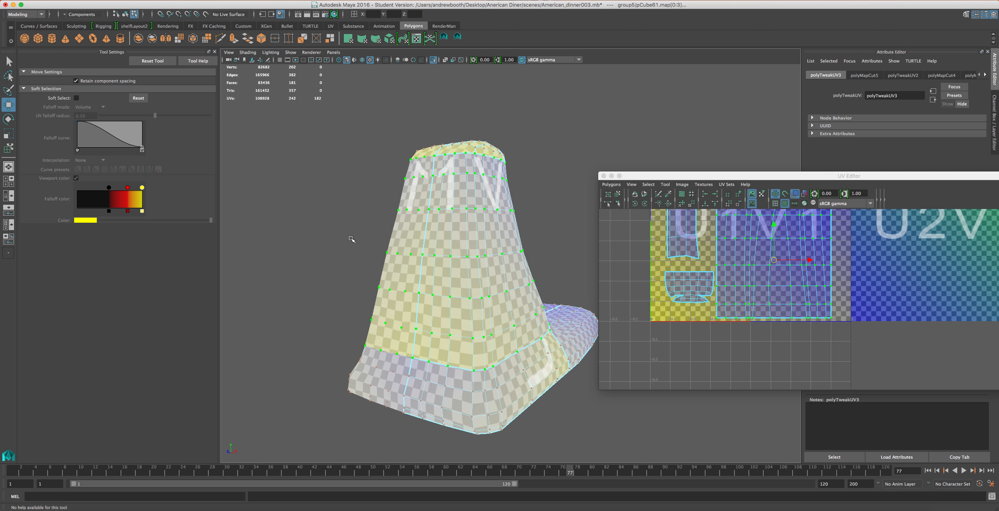
# Display UV distortion shading on the leg in place of the checker pattern.
pyautogui.click(803, 194)
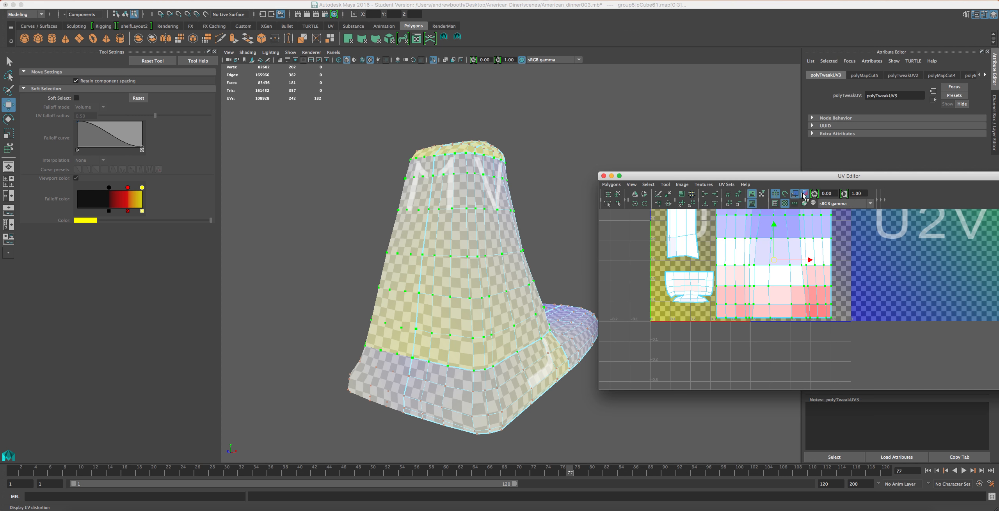
pyautogui.click(785, 204)
pyautogui.keyDown('alt'); pyautogui.moveTo(414, 382); pyautogui.dragTo(462, 329); pyautogui.keyUp('alt')
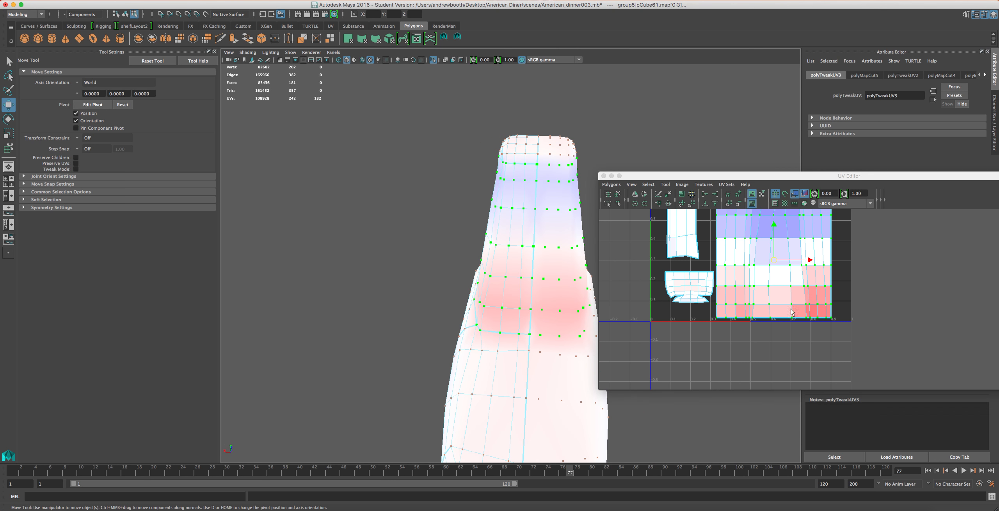
# Try shifting the UVs along the leg shell's lower outer edge in positive U, and undo the shifts.
pyautogui.scroll(2, 837, 313)
pyautogui.moveTo(840, 281); pyautogui.dragTo(811, 336)
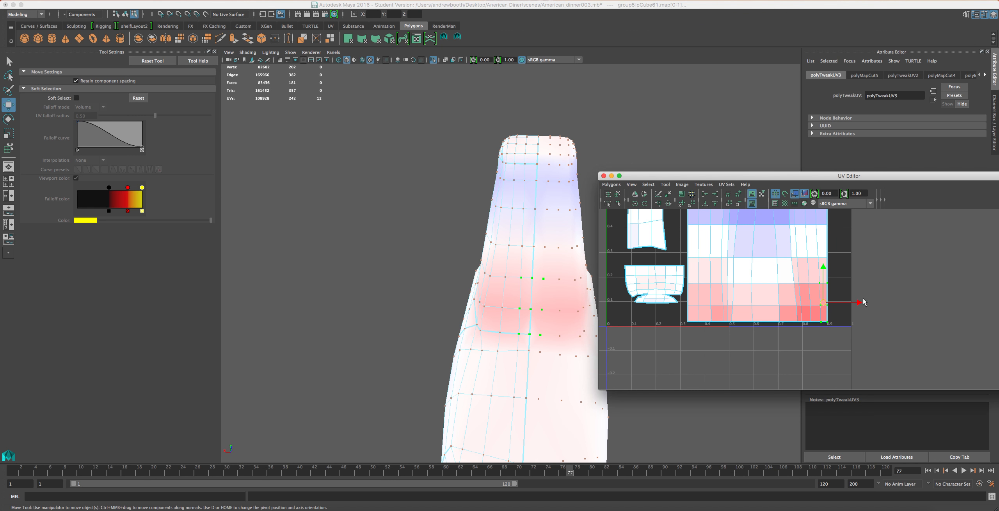
pyautogui.moveTo(858, 304)
pyautogui.mouseDown()
pyautogui.moveTo(818, 299)
pyautogui.moveTo(867, 313)
pyautogui.mouseUp()
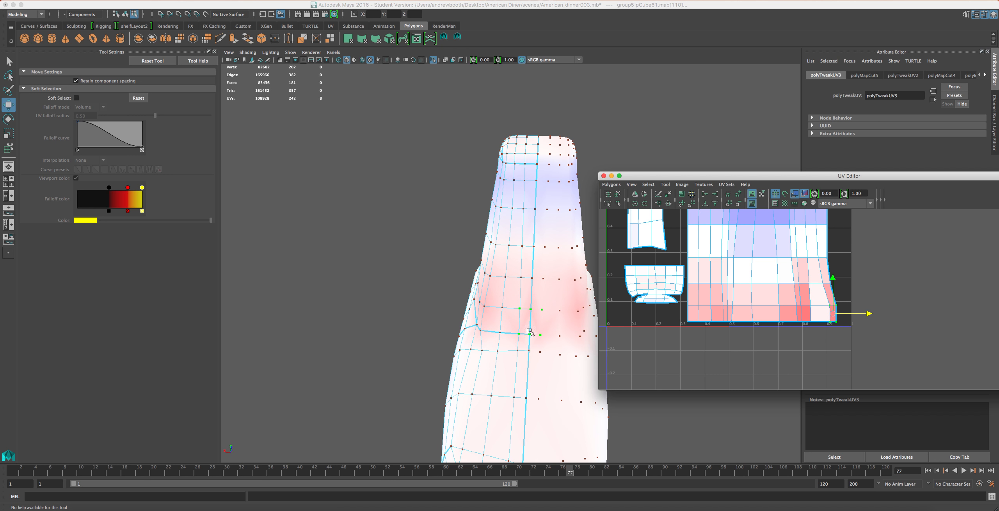
pyautogui.keyDown('alt'); pyautogui.moveTo(602, 356); pyautogui.dragTo(623, 363, button='middle'); pyautogui.keyUp('alt')
pyautogui.keyDown('alt'); pyautogui.moveTo(573, 344); pyautogui.dragTo(547, 361); pyautogui.keyUp('alt')
pyautogui.click(766, 278)
pyautogui.press('z')
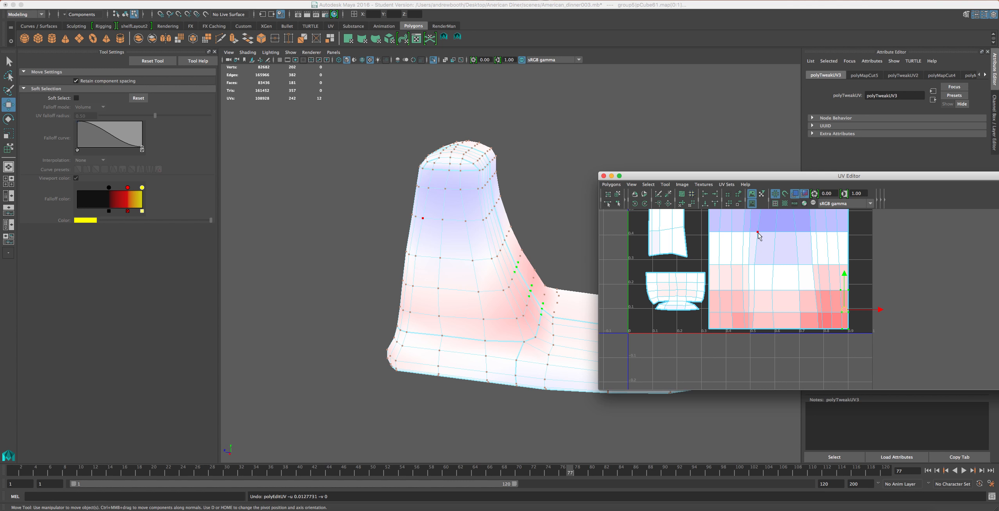
# Try widening the top two rows of the leg shell's UVs along U, and undo the scaling.
pyautogui.keyDown('alt'); pyautogui.moveTo(791, 235); pyautogui.dragTo(793, 288, button='middle'); pyautogui.keyUp('alt')
pyautogui.moveTo(863, 229); pyautogui.dragTo(707, 252)
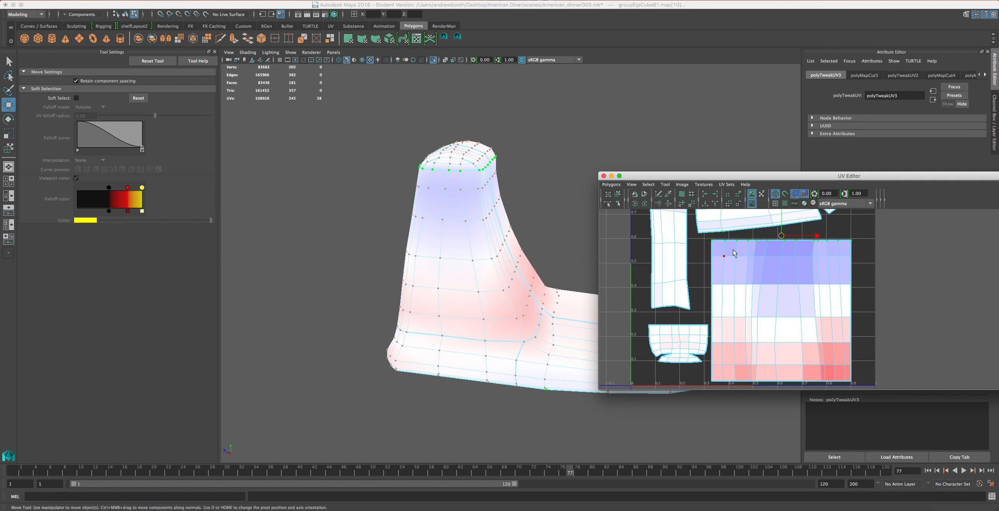
pyautogui.press('r')
pyautogui.moveTo(815, 235); pyautogui.dragTo(711, 265)
pyautogui.moveTo(809, 247); pyautogui.dragTo(809, 247)
pyautogui.press('z')
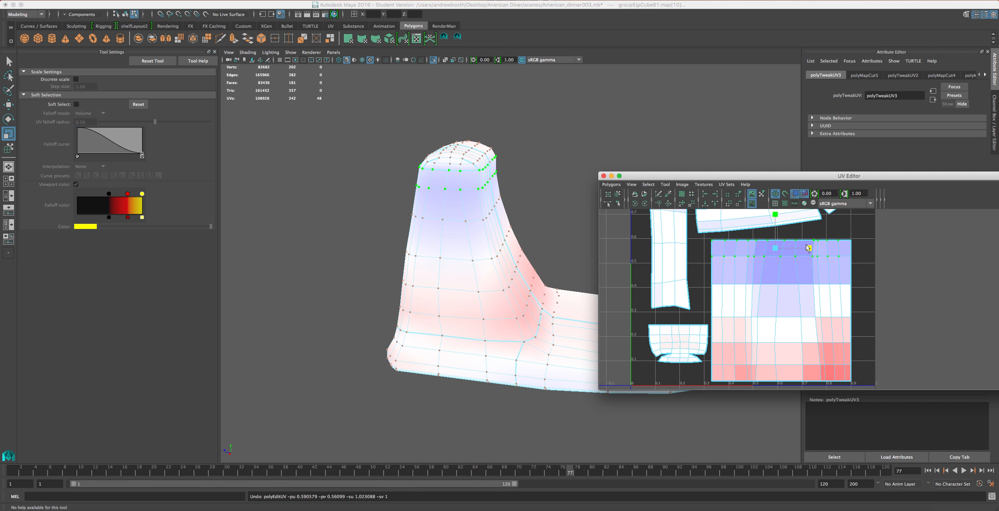
# Try shifting a wider block of UVs at the leg shell's red lower corner in positive U, and undo the moves.
pyautogui.keyDown('alt'); pyautogui.moveTo(611, 276); pyautogui.dragTo(642, 277, button='middle'); pyautogui.keyUp('alt')
pyautogui.keyDown('alt'); pyautogui.moveTo(475, 231); pyautogui.dragTo(533, 238); pyautogui.keyUp('alt')
pyautogui.keyDown('alt'); pyautogui.moveTo(508, 291); pyautogui.dragTo(510, 292, button='middle'); pyautogui.keyUp('alt')
pyautogui.keyDown('alt'); pyautogui.moveTo(509, 292); pyautogui.dragTo(470, 249); pyautogui.keyUp('alt')
pyautogui.keyDown('alt'); pyautogui.moveTo(841, 387); pyautogui.dragTo(811, 346, button='middle'); pyautogui.keyUp('alt')
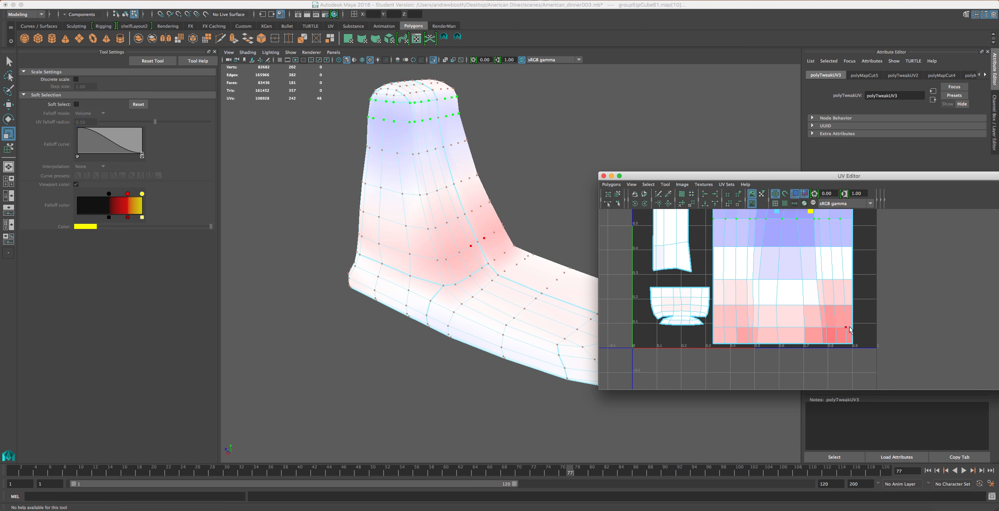
pyautogui.scroll(2, 843, 332)
pyautogui.moveTo(846, 330); pyautogui.dragTo(817, 359)
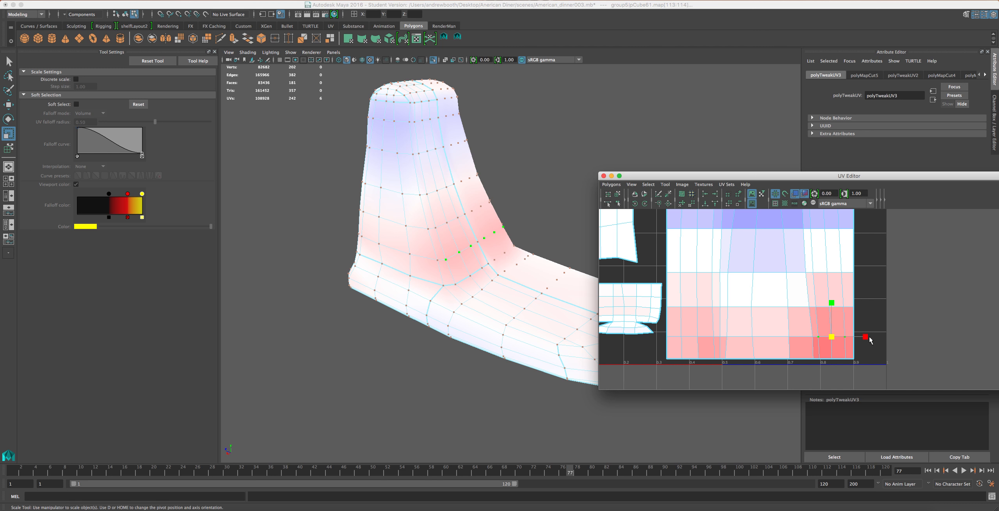
pyautogui.moveTo(873, 296); pyautogui.dragTo(809, 370)
pyautogui.press('e')
pyautogui.press('w')
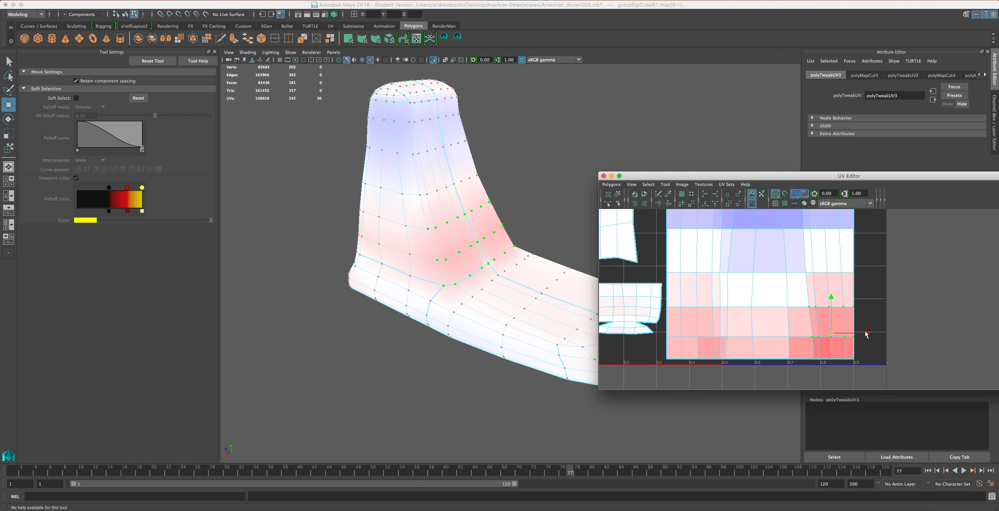
pyautogui.moveTo(865, 333); pyautogui.dragTo(807, 363)
pyautogui.moveTo(873, 348); pyautogui.dragTo(875, 349)
pyautogui.press('super+z')
pyautogui.press('super+z')
pyautogui.press('super+z')
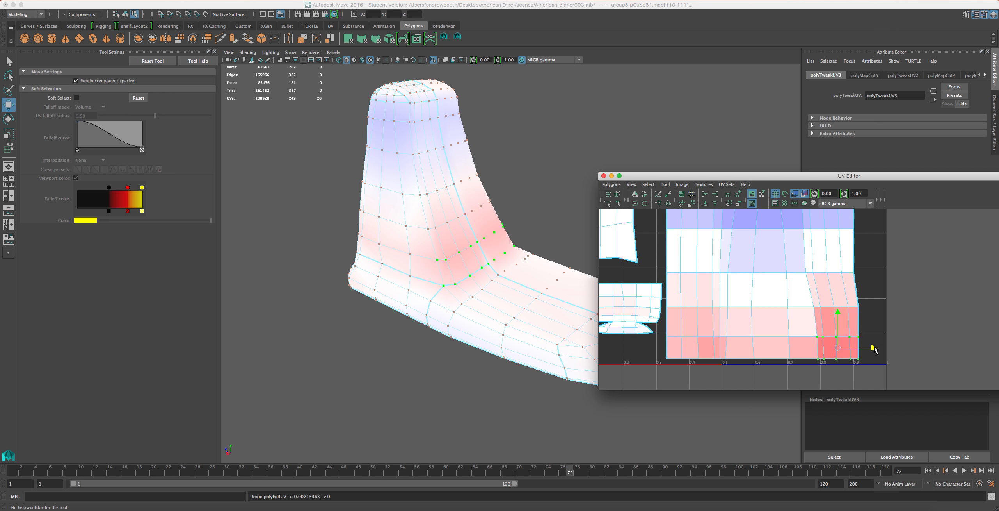
# Examine the distortion shading around the leg's base, along the foot and across all the UV shells.
pyautogui.keyDown('alt'); pyautogui.moveTo(527, 304); pyautogui.dragTo(593, 301); pyautogui.keyUp('alt')
pyautogui.keyDown('alt'); pyautogui.moveTo(342, 322); pyautogui.dragTo(359, 316, button='middle'); pyautogui.keyUp('alt')
pyautogui.keyDown('alt'); pyautogui.moveTo(359, 316); pyautogui.dragTo(373, 272); pyautogui.keyUp('alt')
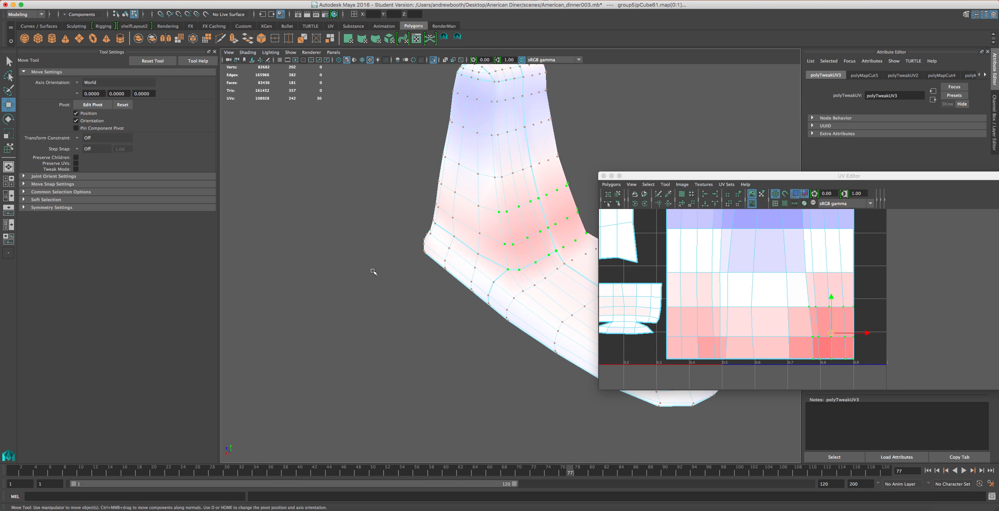
pyautogui.keyDown('alt'); pyautogui.moveTo(553, 236); pyautogui.dragTo(533, 206); pyautogui.keyUp('alt')
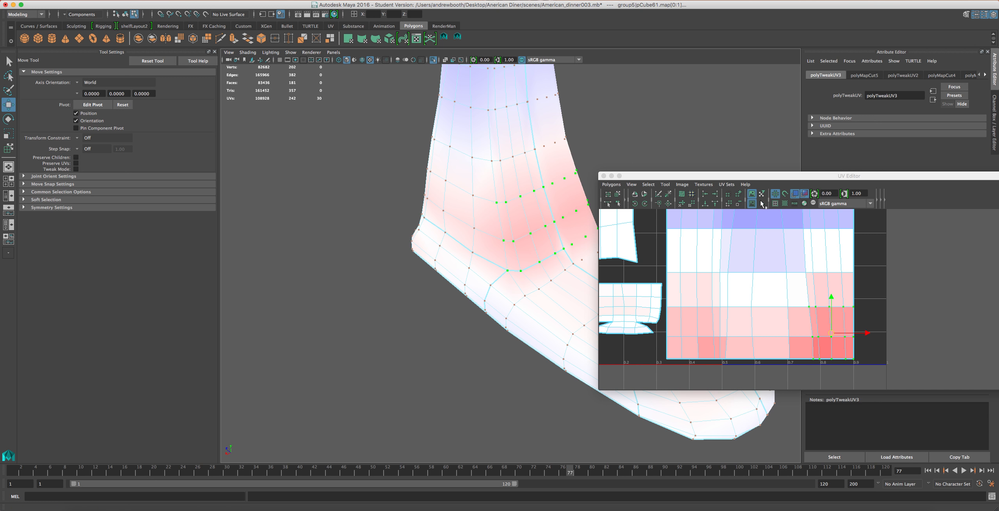
pyautogui.scroll(-3, 537, 332)
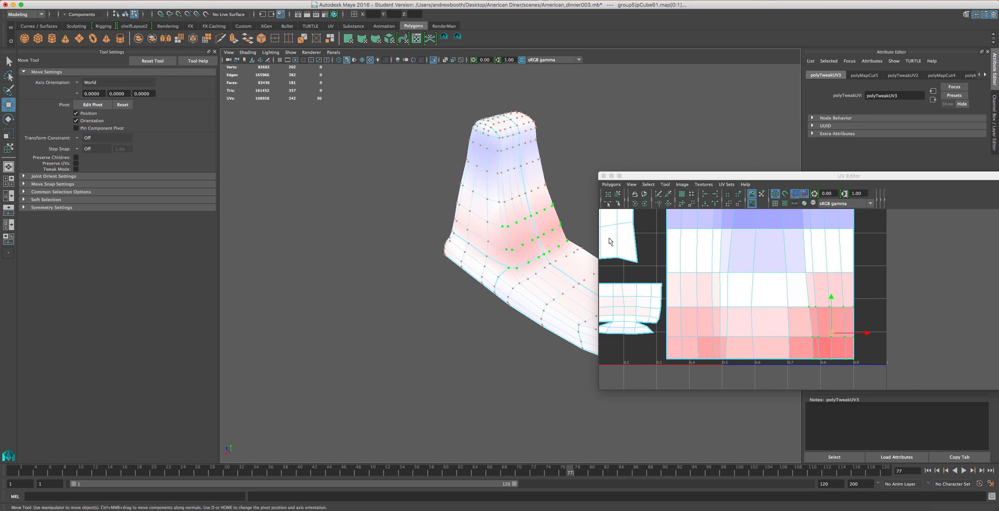
pyautogui.keyDown('alt'); pyautogui.moveTo(535, 317); pyautogui.dragTo(494, 334, button='middle'); pyautogui.keyUp('alt')
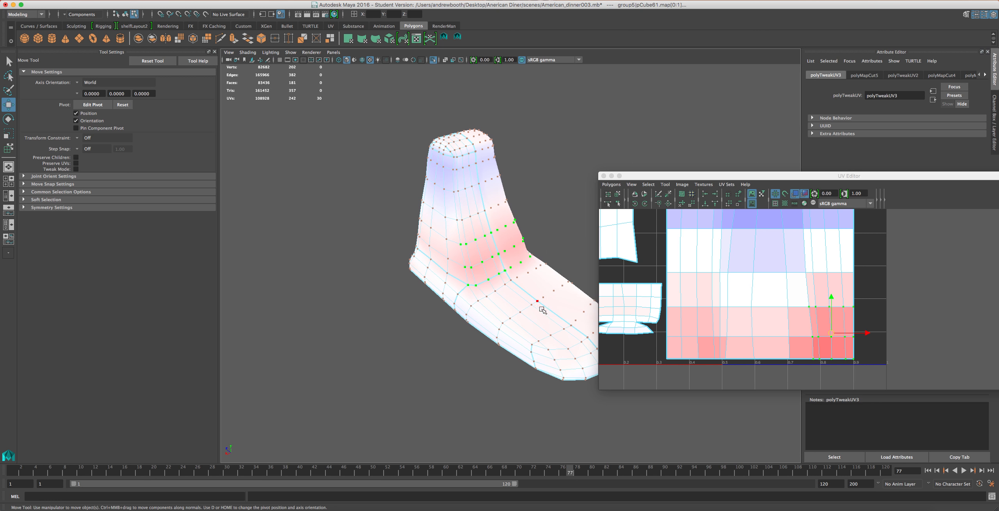
pyautogui.keyDown('alt'); pyautogui.moveTo(564, 363); pyautogui.dragTo(529, 369); pyautogui.keyUp('alt')
pyautogui.keyDown('alt'); pyautogui.moveTo(826, 275); pyautogui.dragTo(745, 274, button='right'); pyautogui.keyUp('alt')
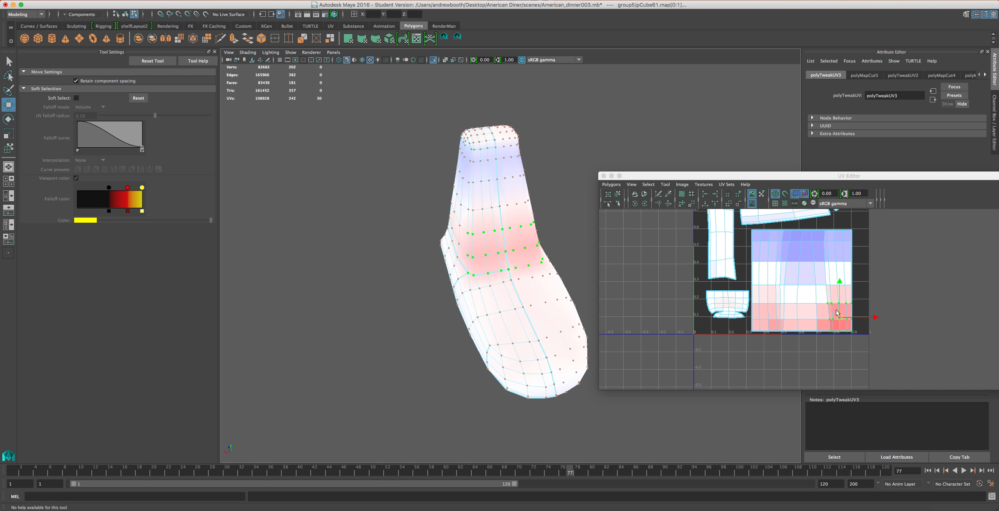
pyautogui.keyDown('alt'); pyautogui.moveTo(689, 311); pyautogui.dragTo(710, 364, button='middle'); pyautogui.keyUp('alt')
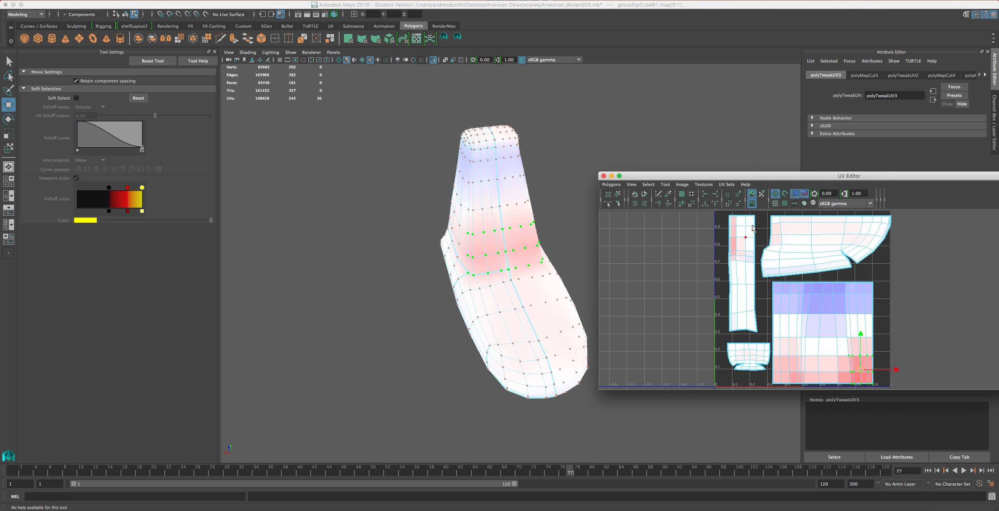
# Turn off the distortion shading and shift the leg shell slightly in positive U and V with the Move UV Shell tool.
pyautogui.click(811, 193)
pyautogui.click(805, 194)
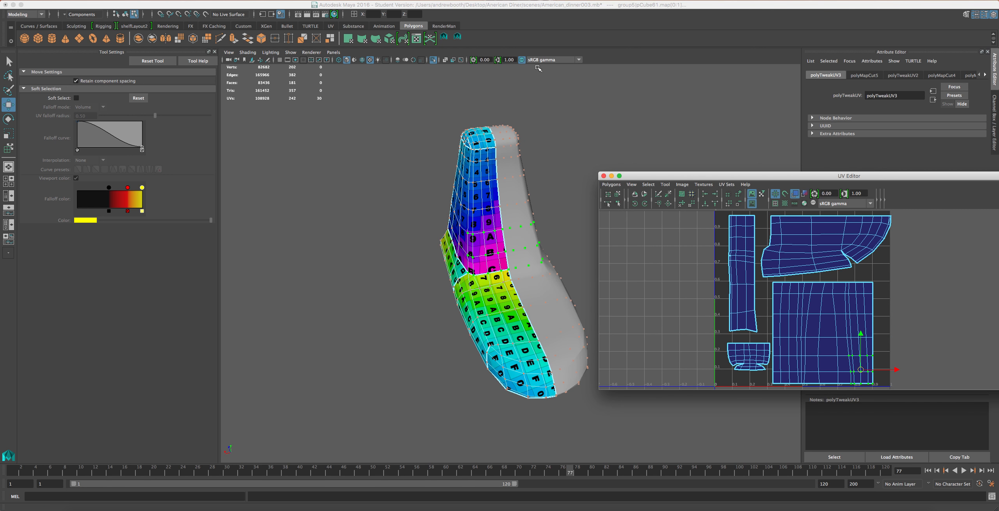
pyautogui.click(617, 193)
pyautogui.moveTo(833, 340); pyautogui.dragTo(838, 336)
# Return to object mode, select both mirrored halves of the leg and foot, and combine them into one mesh.
pyautogui.keyDown('alt'); pyautogui.moveTo(441, 291); pyautogui.dragTo(380, 309); pyautogui.keyUp('alt')
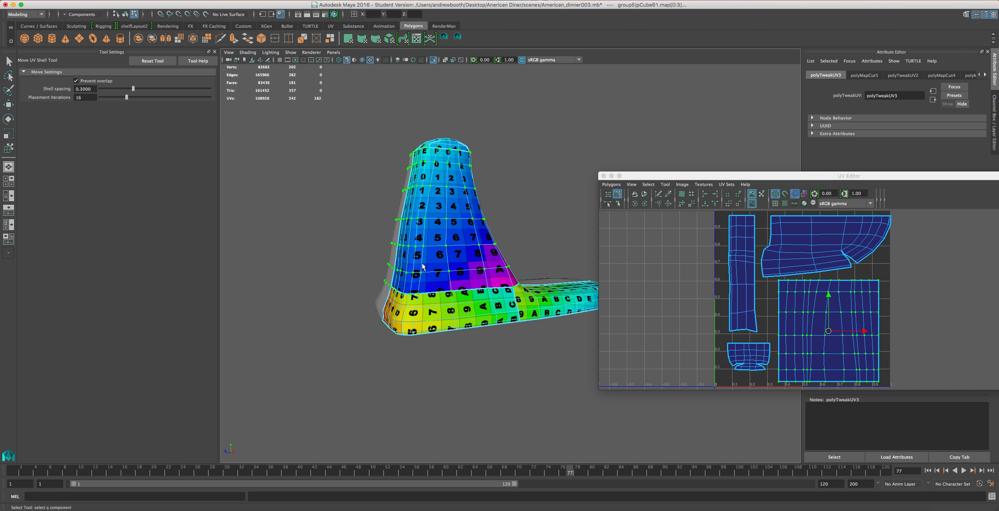
pyautogui.keyDown('alt'); pyautogui.moveTo(370, 301); pyautogui.dragTo(412, 317); pyautogui.keyUp('alt')
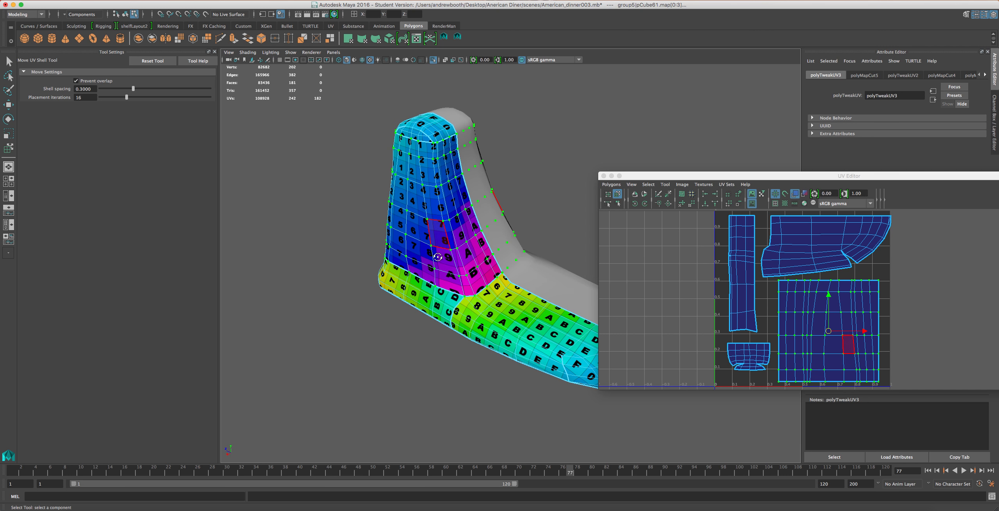
pyautogui.keyDown('alt'); pyautogui.moveTo(437, 254); pyautogui.dragTo(463, 311); pyautogui.keyUp('alt')
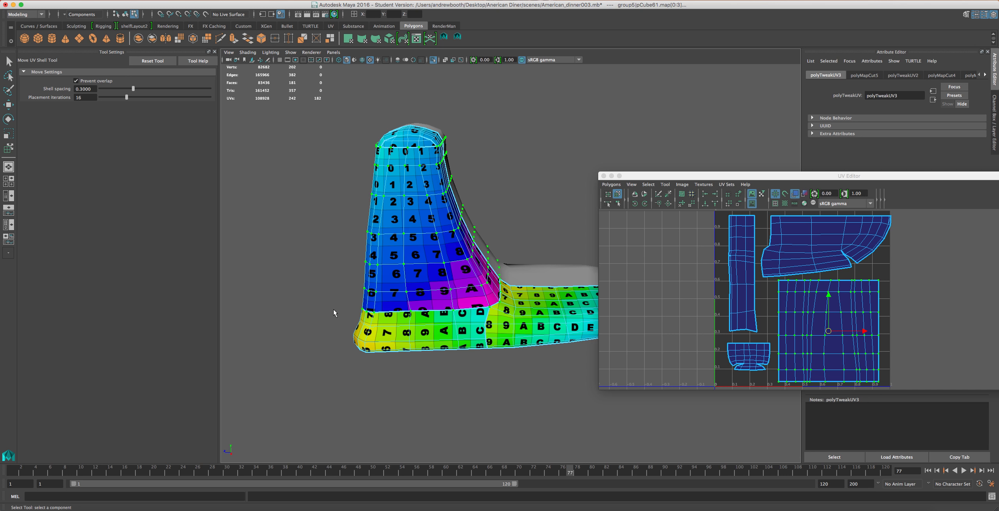
pyautogui.keyDown('alt'); pyautogui.moveTo(950, 329); pyautogui.dragTo(929, 320, button='middle'); pyautogui.keyUp('alt')
pyautogui.keyDown('alt'); pyautogui.moveTo(477, 300); pyautogui.dragTo(507, 318); pyautogui.keyUp('alt')
pyautogui.moveTo(535, 296); pyautogui.dragTo(562, 283, button='right')
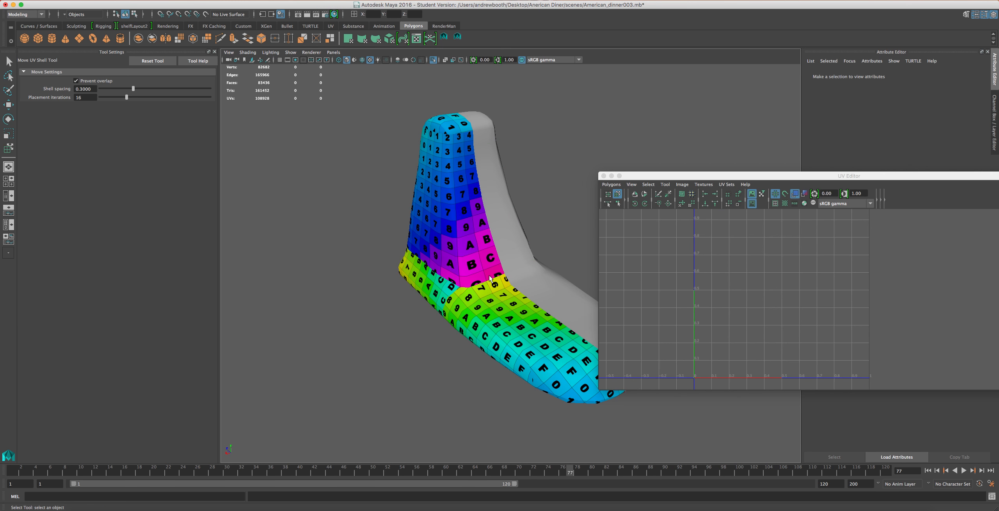
pyautogui.moveTo(544, 155); pyautogui.dragTo(371, 249)
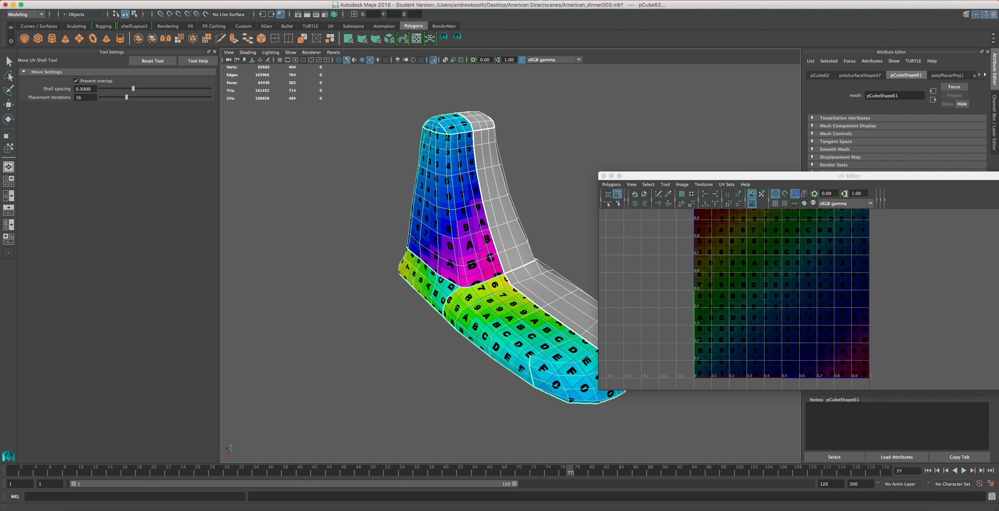
pyautogui.click(337, 0)
pyautogui.moveTo(270, 0)
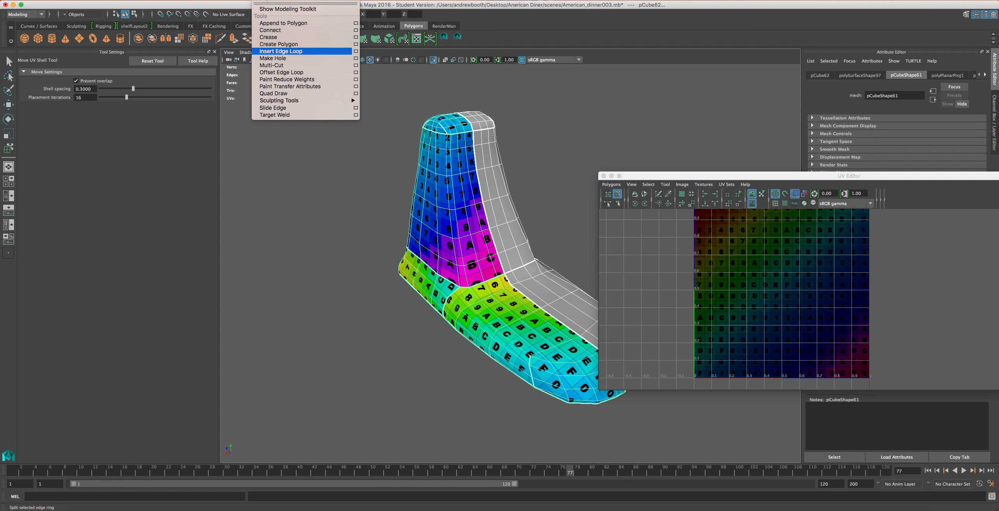
pyautogui.moveTo(212, 0)
pyautogui.click(216, 25)
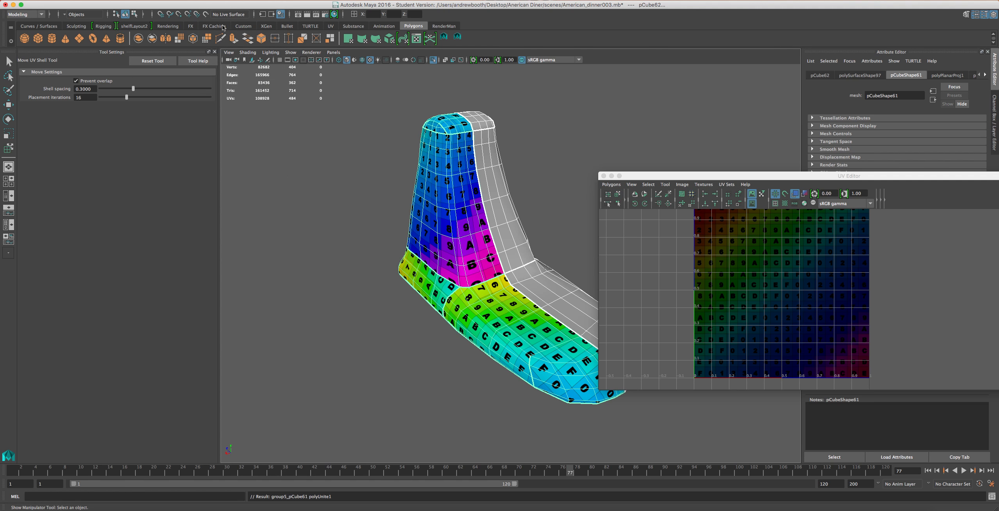
# Examine the centre seam between the two combined halves up close along the back of the leg.
pyautogui.keyDown('alt'); pyautogui.moveTo(494, 304); pyautogui.dragTo(460, 306); pyautogui.keyUp('alt')
pyautogui.keyDown('alt'); pyautogui.moveTo(556, 362); pyautogui.dragTo(566, 300); pyautogui.keyUp('alt')
pyautogui.scroll(5, 479, 309)
pyautogui.scroll(-5, 478, 310)
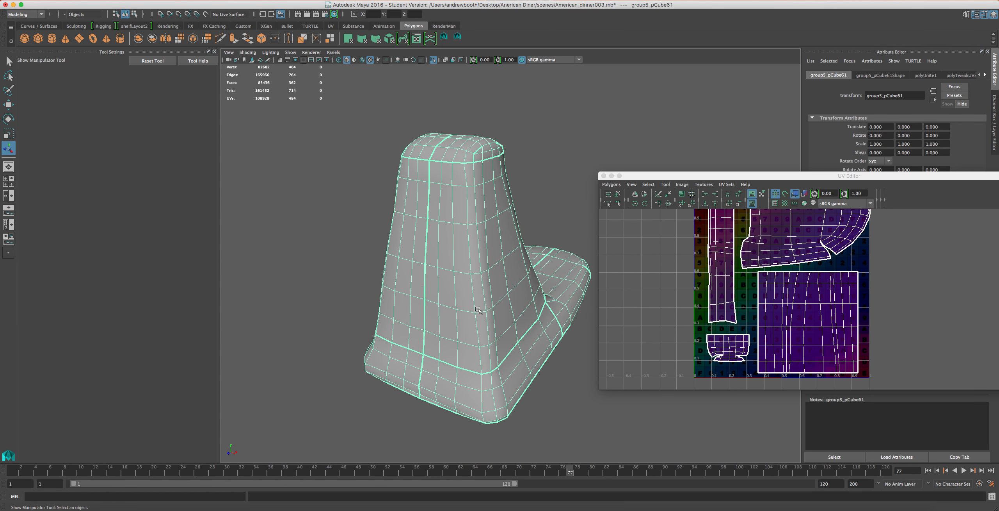
pyautogui.keyDown('alt'); pyautogui.moveTo(479, 310); pyautogui.dragTo(457, 308); pyautogui.keyUp('alt')
pyautogui.scroll(5, 459, 311)
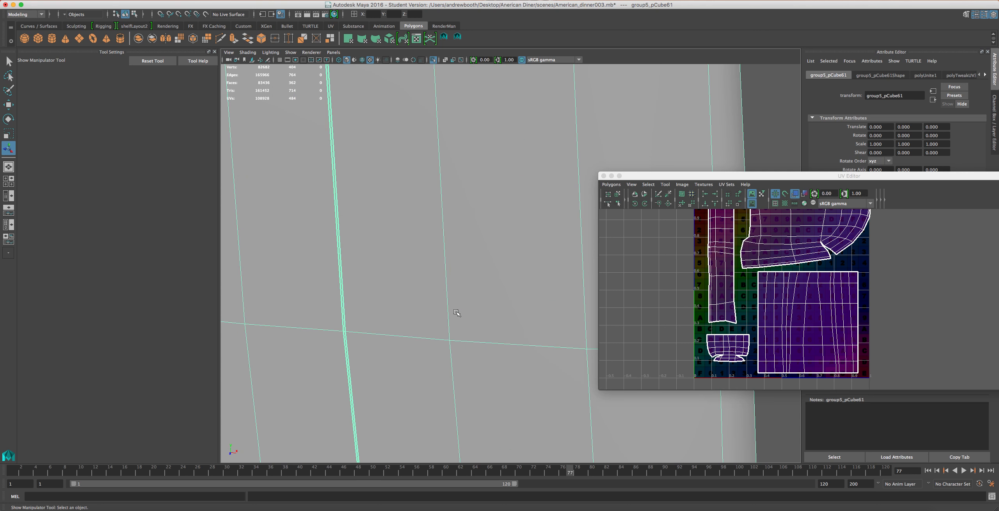
pyautogui.scroll(-8, 457, 312)
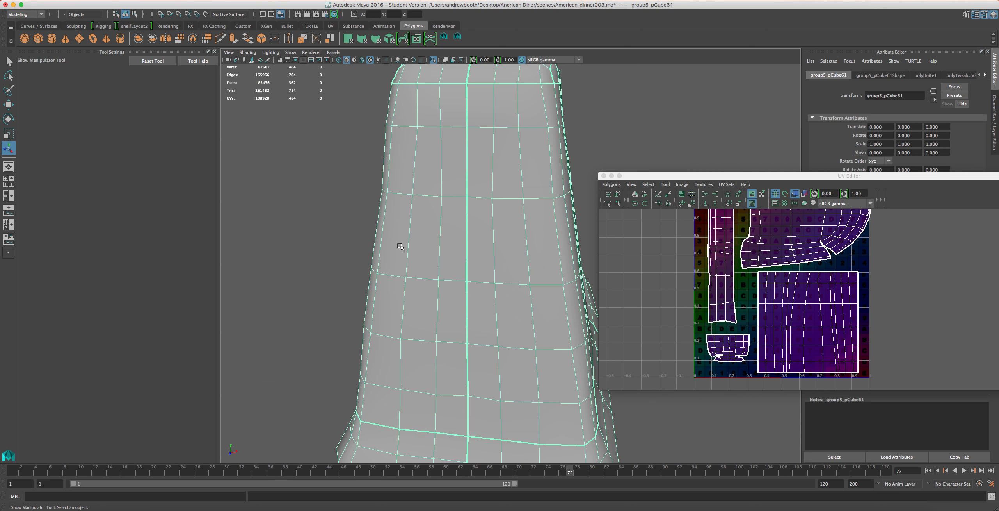
pyautogui.scroll(3, 400, 246)
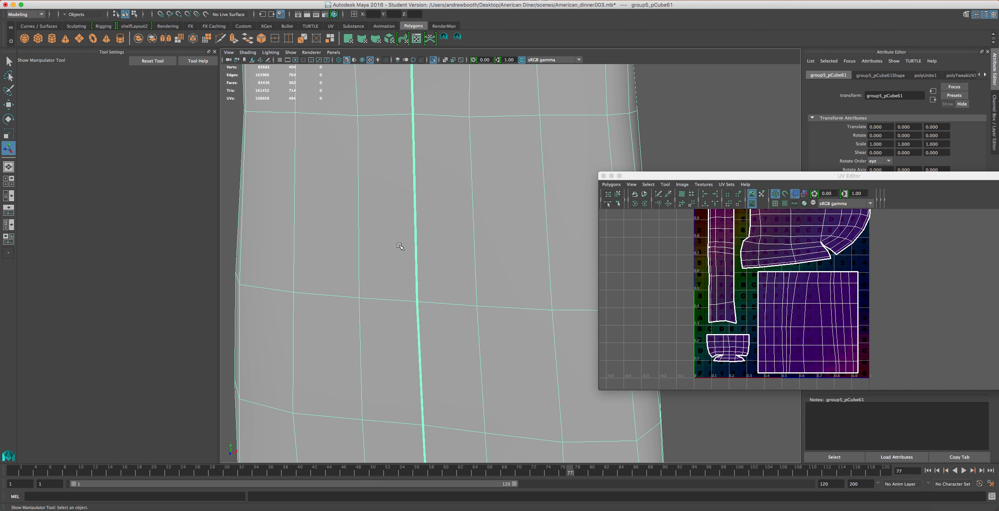
pyautogui.scroll(4, 401, 315)
pyautogui.scroll(-4, 401, 322)
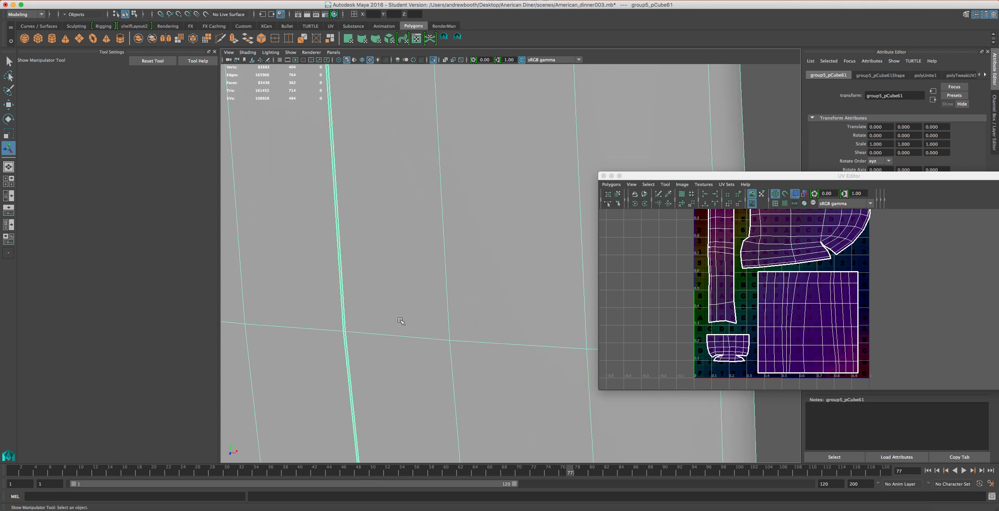
pyautogui.keyDown('alt'); pyautogui.moveTo(396, 322); pyautogui.dragTo(436, 326, button='middle'); pyautogui.keyUp('alt')
# Pull one vertex of the leg's centre seam sideways to test whether the two halves are joined, and restore its position.
pyautogui.rightClick(479, 306)
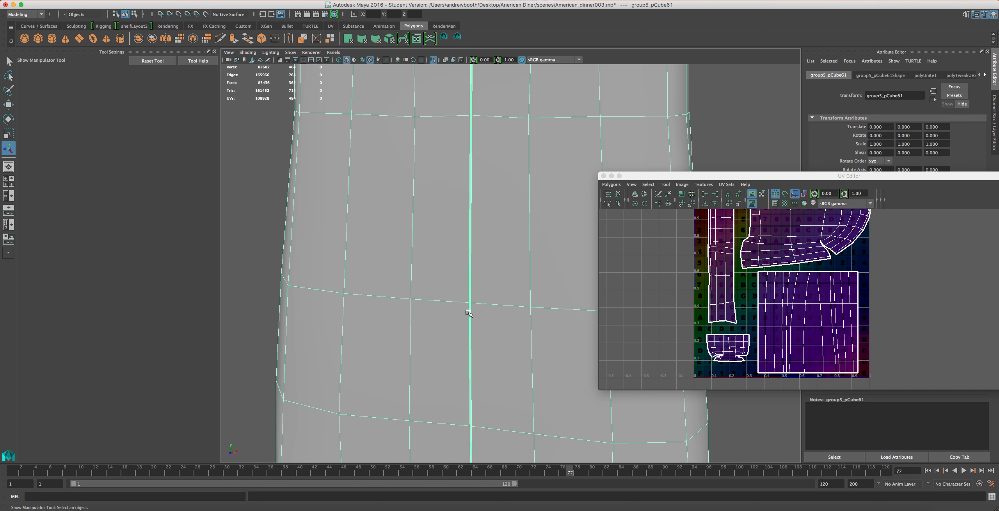
pyautogui.scroll(3, 468, 312)
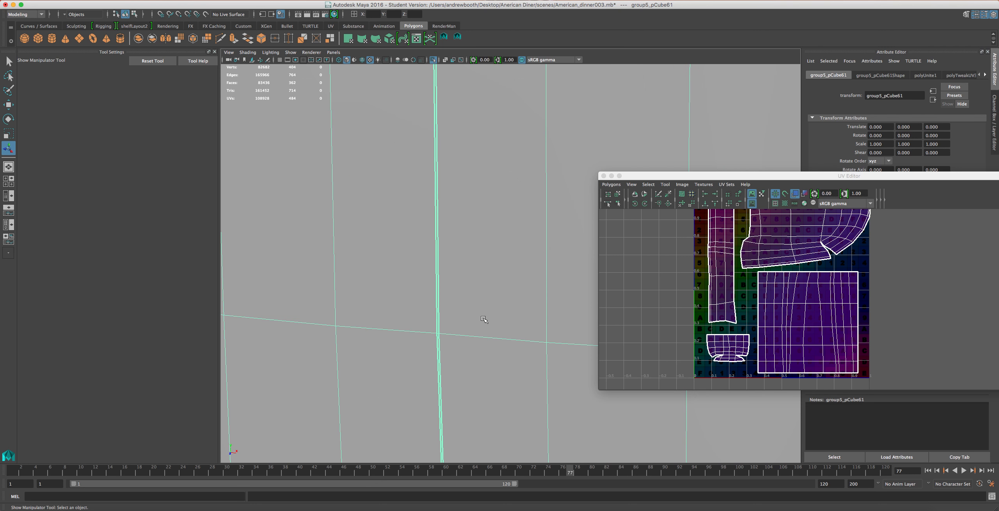
pyautogui.moveTo(463, 320); pyautogui.dragTo(448, 320, button='right')
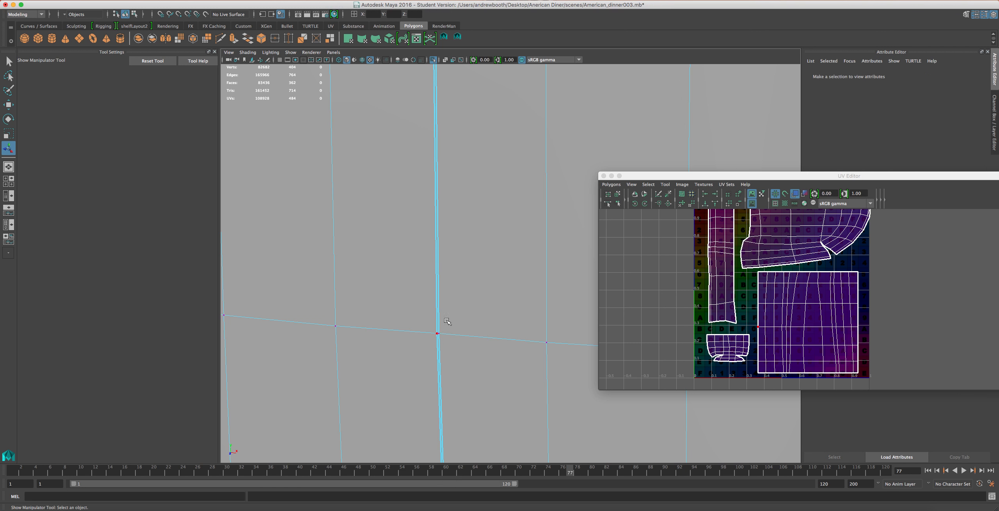
pyautogui.click(438, 335)
pyautogui.press('w')
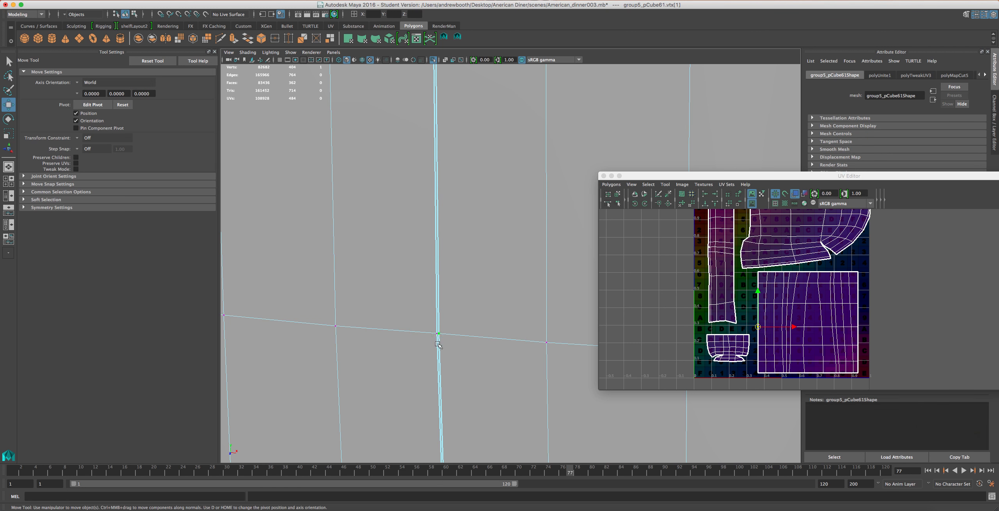
pyautogui.moveTo(478, 335); pyautogui.dragTo(380, 365)
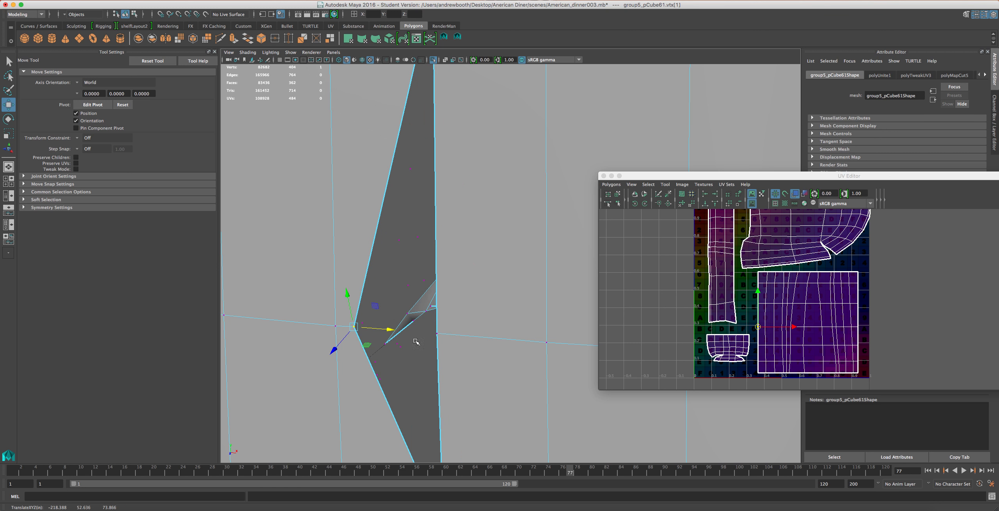
pyautogui.keyDown('alt'); pyautogui.moveTo(423, 331); pyautogui.dragTo(429, 324); pyautogui.keyUp('alt')
pyautogui.keyDown('alt'); pyautogui.moveTo(567, 267); pyautogui.dragTo(524, 330); pyautogui.keyUp('alt')
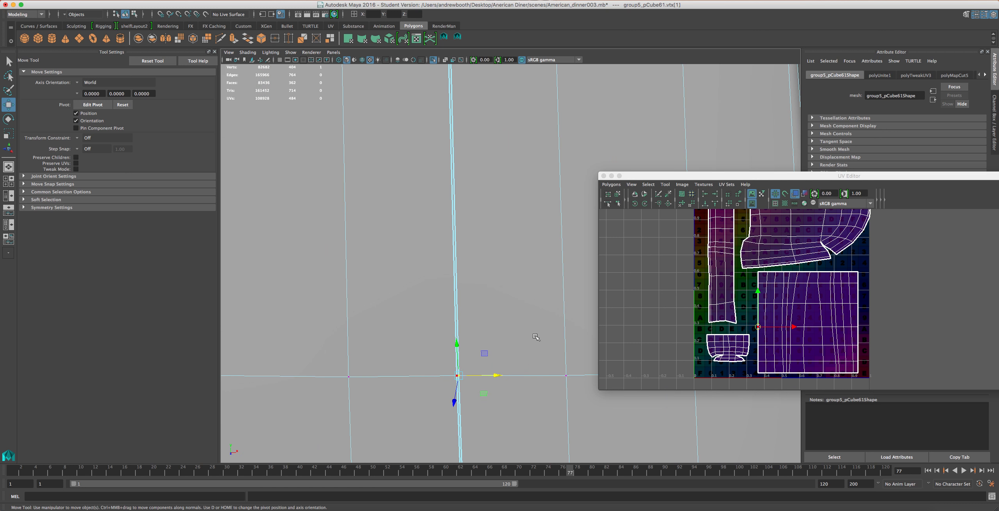
# Try selecting the edge loop along the centre seam of the leg and foot, and clear the selection.
pyautogui.scroll(-5, 436, 397)
pyautogui.keyDown('alt'); pyautogui.moveTo(436, 396); pyautogui.dragTo(319, 370); pyautogui.keyUp('alt')
pyautogui.keyDown('alt'); pyautogui.moveTo(456, 341); pyautogui.dragTo(502, 365); pyautogui.keyUp('alt')
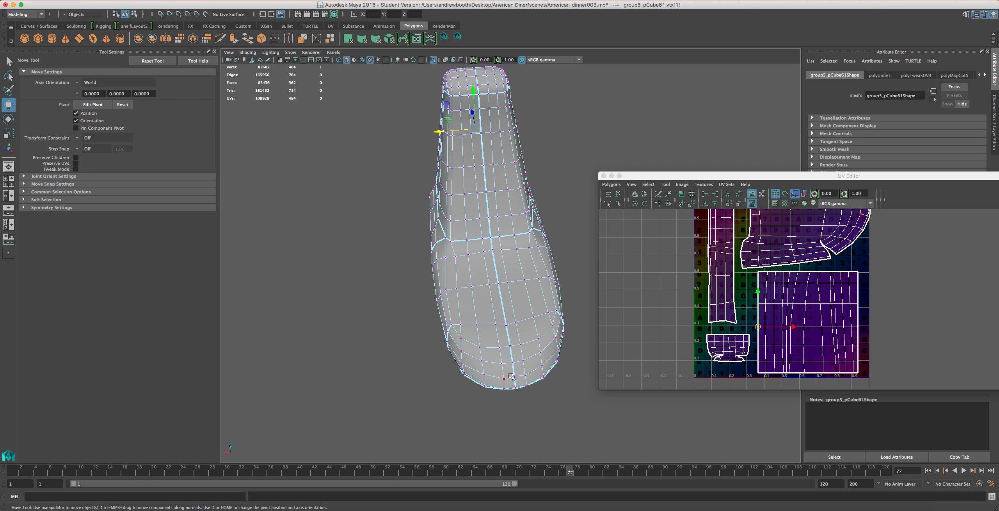
pyautogui.keyDown('alt'); pyautogui.moveTo(705, 305); pyautogui.dragTo(699, 329, button='middle'); pyautogui.keyUp('alt')
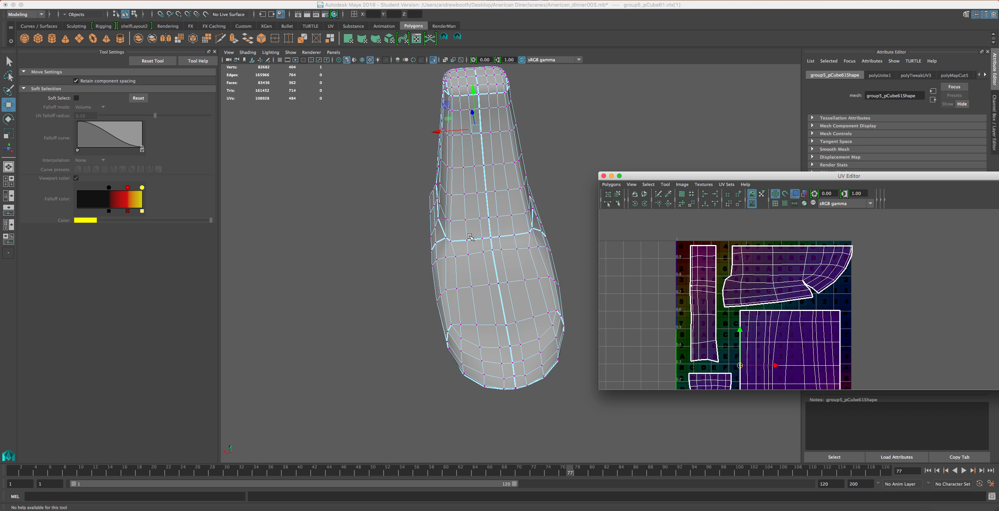
pyautogui.click(501, 339)
pyautogui.moveTo(470, 323); pyautogui.dragTo(469, 295, button='right')
pyautogui.doubleClick(509, 337)
pyautogui.keyDown('alt'); pyautogui.moveTo(509, 338); pyautogui.dragTo(458, 184); pyautogui.keyUp('alt')
pyautogui.keyDown('alt'); pyautogui.moveTo(459, 271); pyautogui.dragTo(477, 325); pyautogui.keyUp('alt')
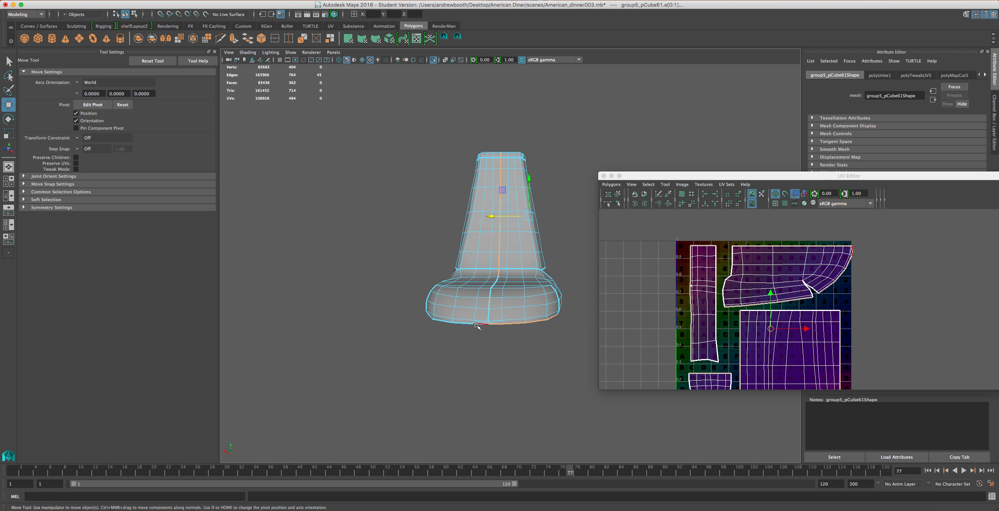
pyautogui.click(584, 304)
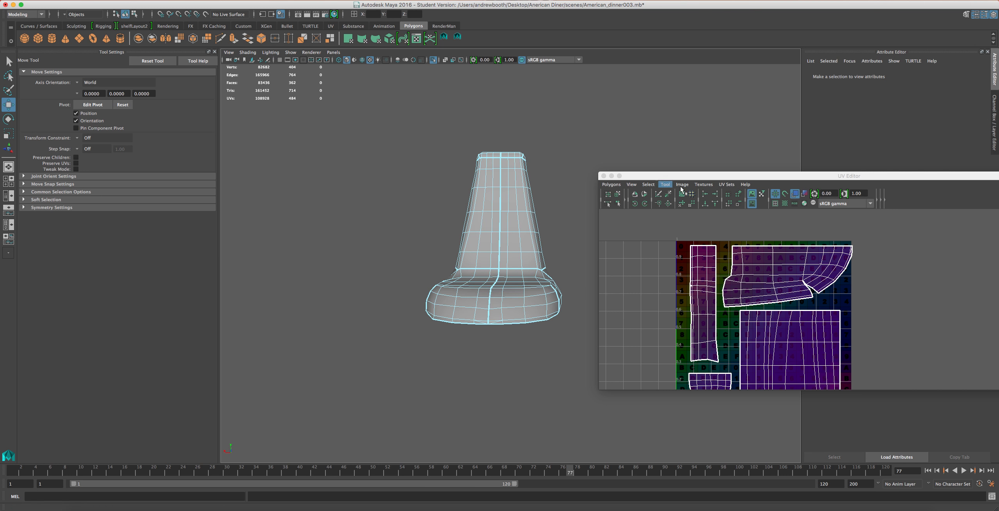
pyautogui.click(785, 203)
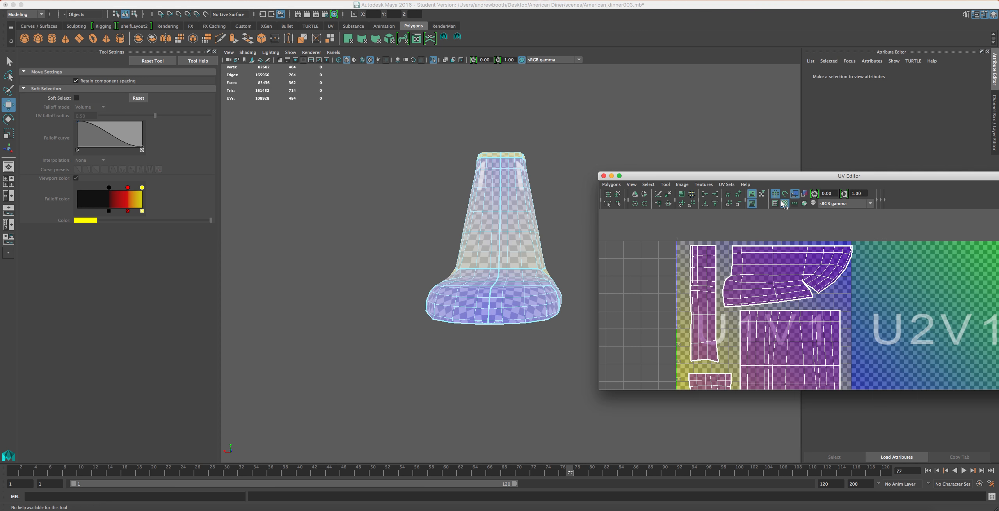
pyautogui.click(784, 203)
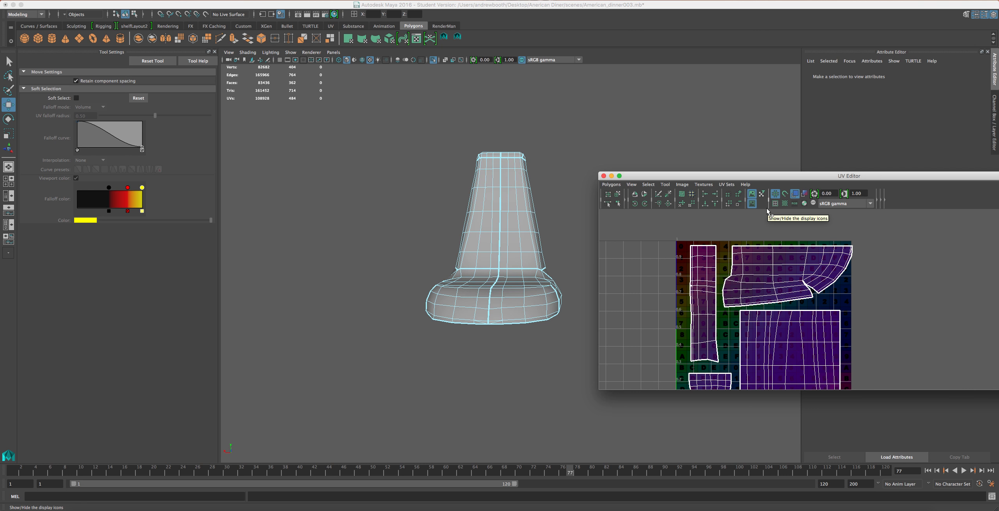
# Select the UVs along the upper border of the curved foot shell and check where they lie on the mesh.
pyautogui.moveTo(791, 251); pyautogui.dragTo(828, 251, button='right')
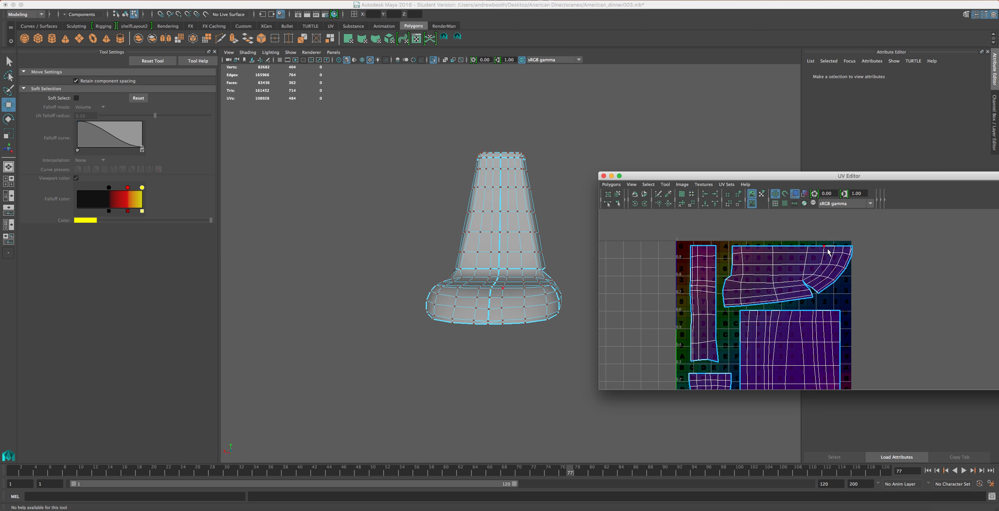
pyautogui.moveTo(878, 243); pyautogui.dragTo(716, 255)
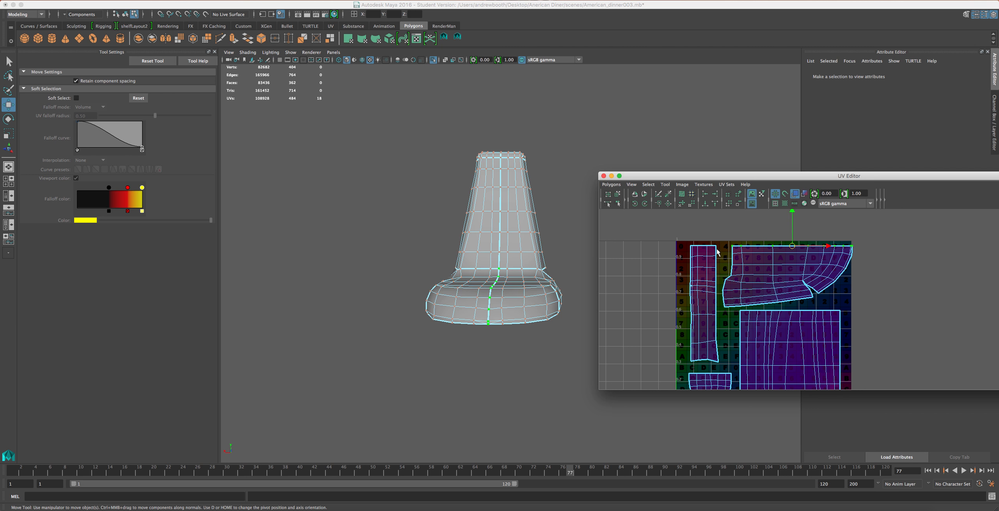
pyautogui.moveTo(468, 273)
pyautogui.keyDown('alt'); pyautogui.mouseDown()
pyautogui.moveTo(448, 275)
pyautogui.moveTo(458, 242)
pyautogui.moveTo(462, 273)
pyautogui.mouseUp(); pyautogui.keyUp('alt')
pyautogui.click(701, 256)
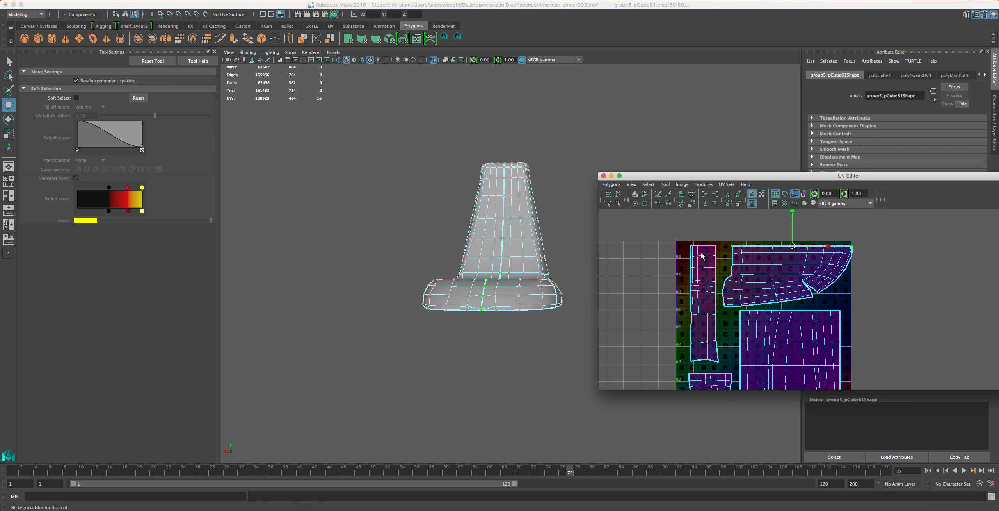
pyautogui.keyDown('alt'); pyautogui.moveTo(463, 306); pyautogui.dragTo(597, 322); pyautogui.keyUp('alt')
pyautogui.click(701, 368)
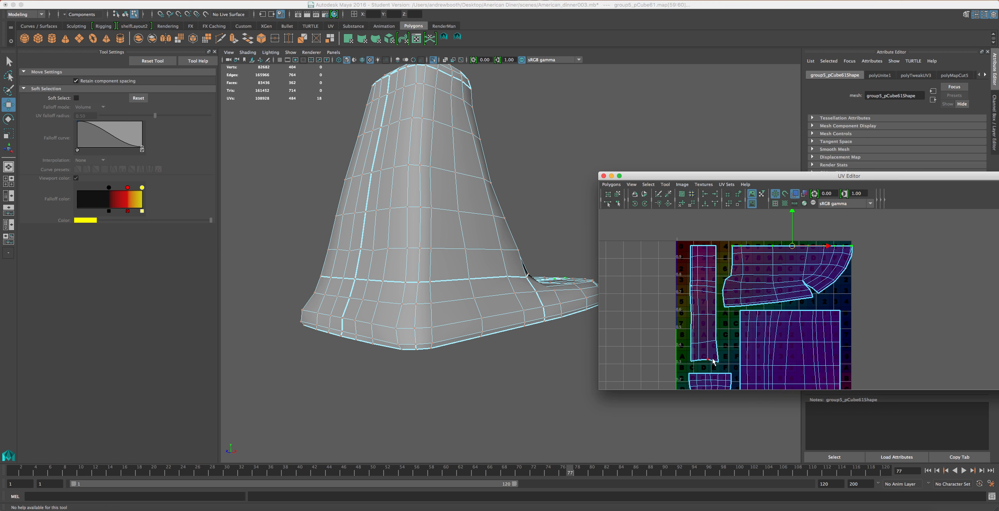
# Undo the last selection at the narrow strip shell's lower end and add the UVs along its upper border instead.
pyautogui.keyDown('shift'); pyautogui.moveTo(718, 351); pyautogui.dragTo(666, 369); pyautogui.keyUp('shift')
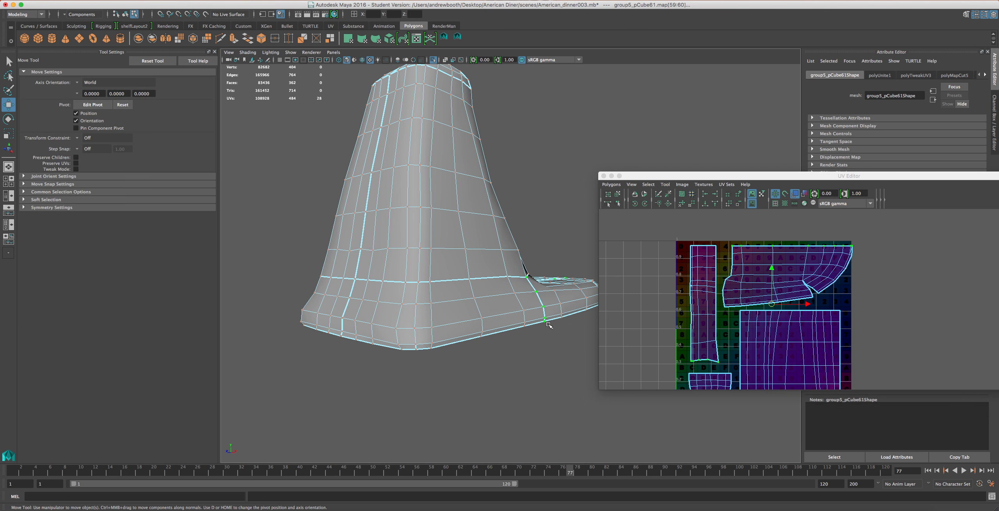
pyautogui.hotkey('ctrl', 'z')
pyautogui.keyDown('shift'); pyautogui.moveTo(671, 235); pyautogui.dragTo(724, 251); pyautogui.keyUp('shift')
pyautogui.keyDown('alt'); pyautogui.moveTo(382, 262); pyautogui.dragTo(404, 277); pyautogui.keyUp('alt')
pyautogui.keyDown('alt'); pyautogui.moveTo(519, 323); pyautogui.dragTo(514, 317); pyautogui.keyUp('alt')
pyautogui.keyDown('alt'); pyautogui.moveTo(513, 317); pyautogui.dragTo(494, 259, button='middle'); pyautogui.keyUp('alt')
# Add the UVs along both vertical borders of the large square shell and the upper border of the small shell to the selection.
pyautogui.keyDown('alt'); pyautogui.moveTo(710, 339); pyautogui.dragTo(648, 299, button='middle'); pyautogui.keyUp('alt')
pyautogui.moveTo(789, 266); pyautogui.dragTo(776, 379)
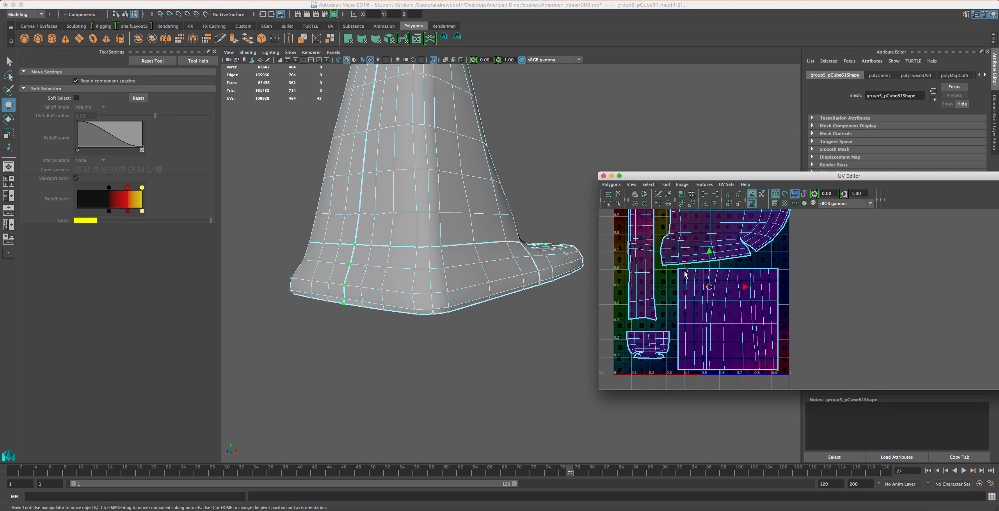
pyautogui.keyDown('shift'); pyautogui.moveTo(682, 267); pyautogui.dragTo(667, 387); pyautogui.keyUp('shift')
pyautogui.keyDown('alt'); pyautogui.moveTo(551, 313); pyautogui.dragTo(569, 386); pyautogui.keyUp('alt')
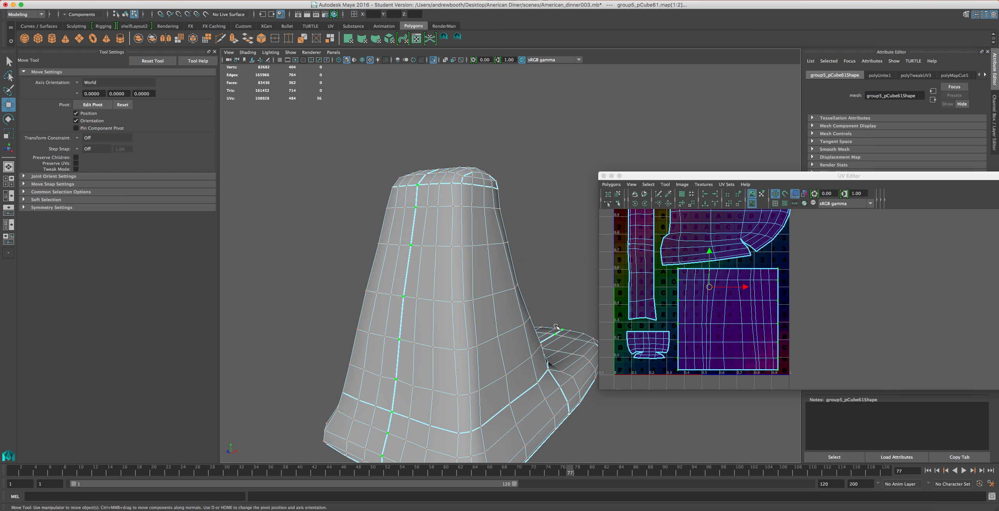
pyautogui.click(655, 345)
pyautogui.keyDown('shift'); pyautogui.moveTo(669, 332); pyautogui.dragTo(615, 344); pyautogui.keyUp('shift')
pyautogui.keyDown('alt'); pyautogui.moveTo(422, 275); pyautogui.dragTo(383, 281); pyautogui.keyUp('alt')
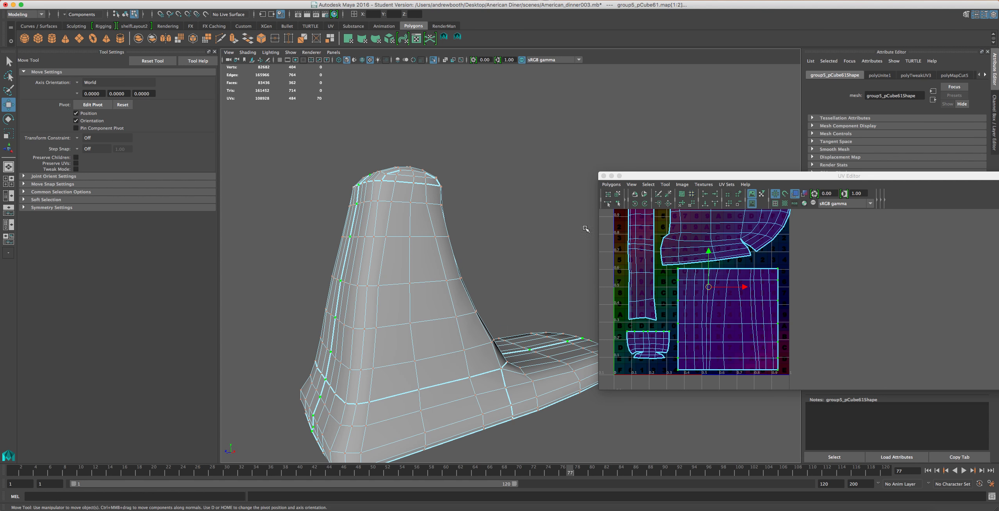
# Try converting the selected seam UVs to edges and those edges to vertices, and undo both conversions.
pyautogui.click(648, 185)
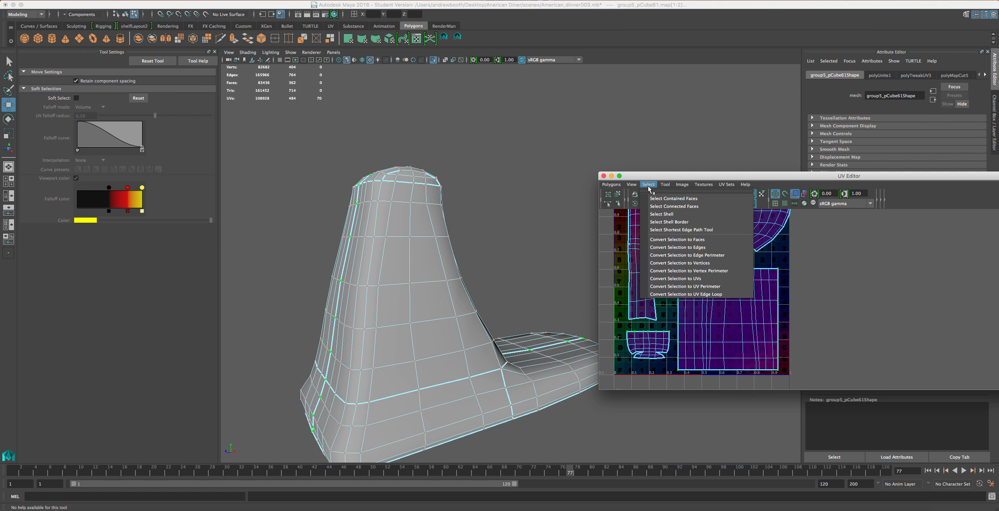
pyautogui.click(663, 248)
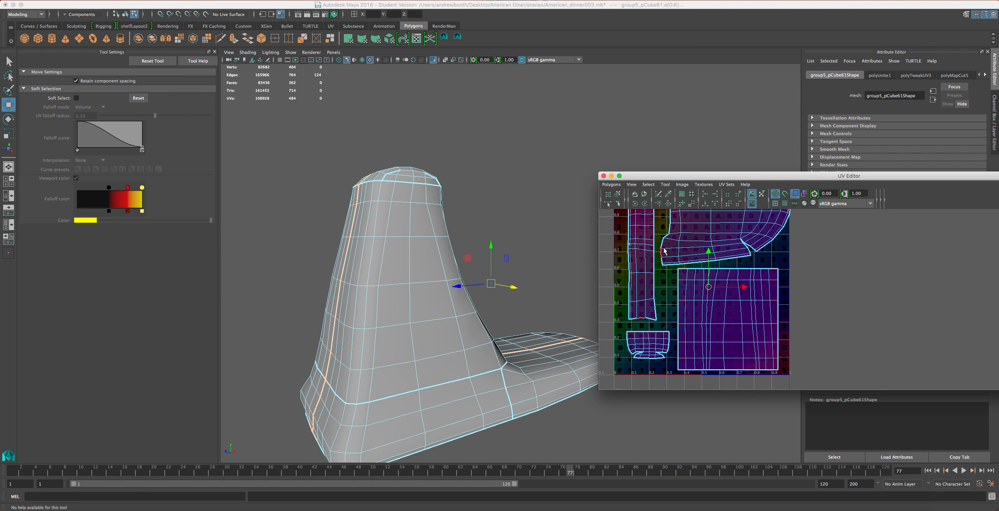
pyautogui.click(648, 184)
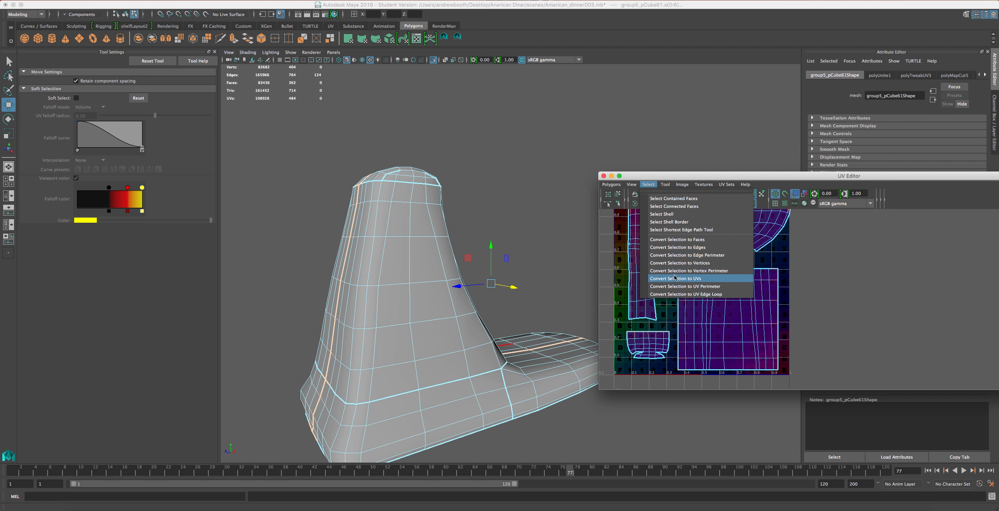
pyautogui.click(687, 263)
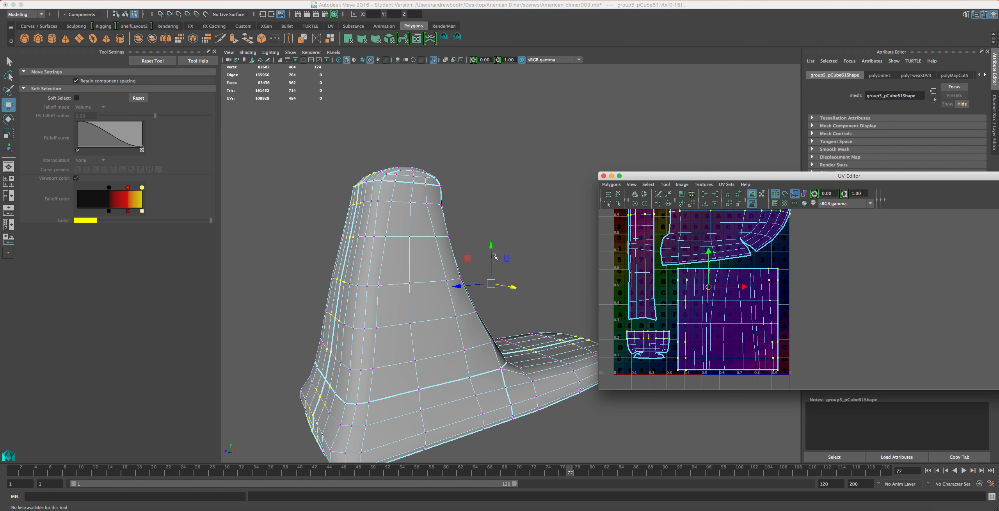
pyautogui.click(395, 267)
pyautogui.hotkey('ctrl', 'z')
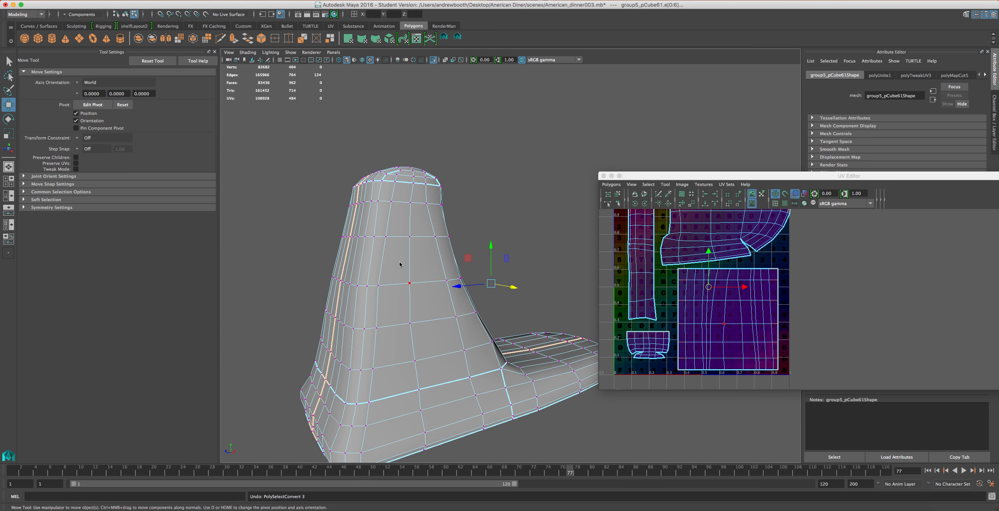
pyautogui.hotkey('ctrl', 'z')
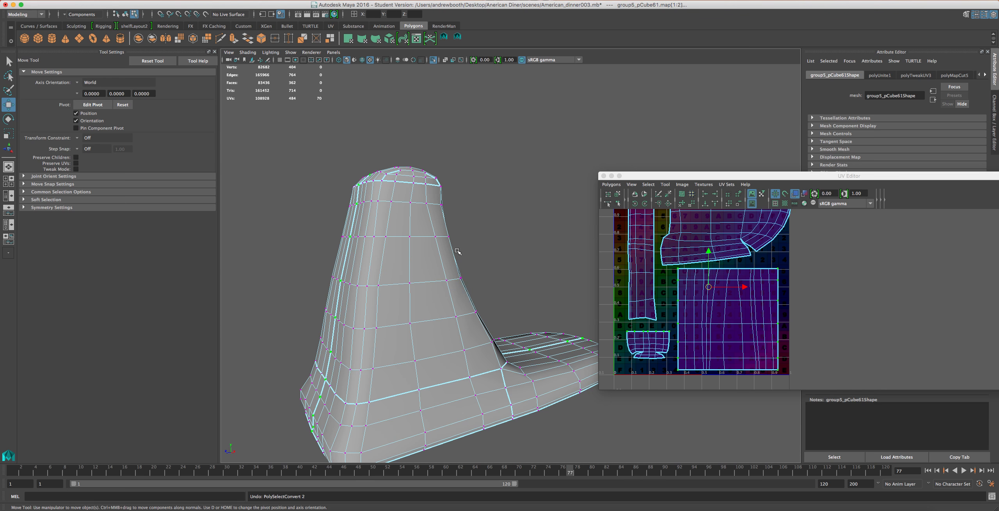
# Convert the selected seam UVs directly to vertices and check the selection along the leg and foot.
pyautogui.click(646, 185)
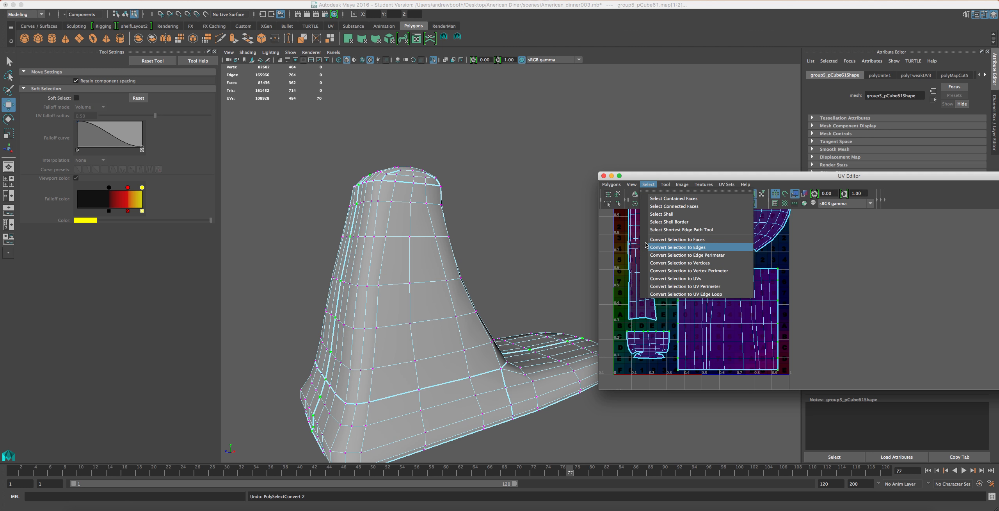
pyautogui.click(679, 263)
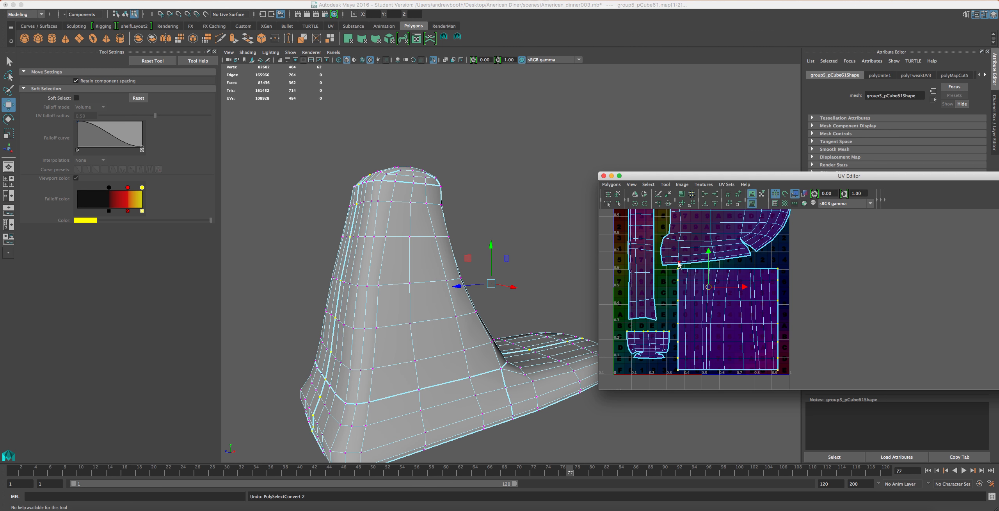
pyautogui.keyDown('alt'); pyautogui.moveTo(462, 286); pyautogui.dragTo(285, 297); pyautogui.keyUp('alt')
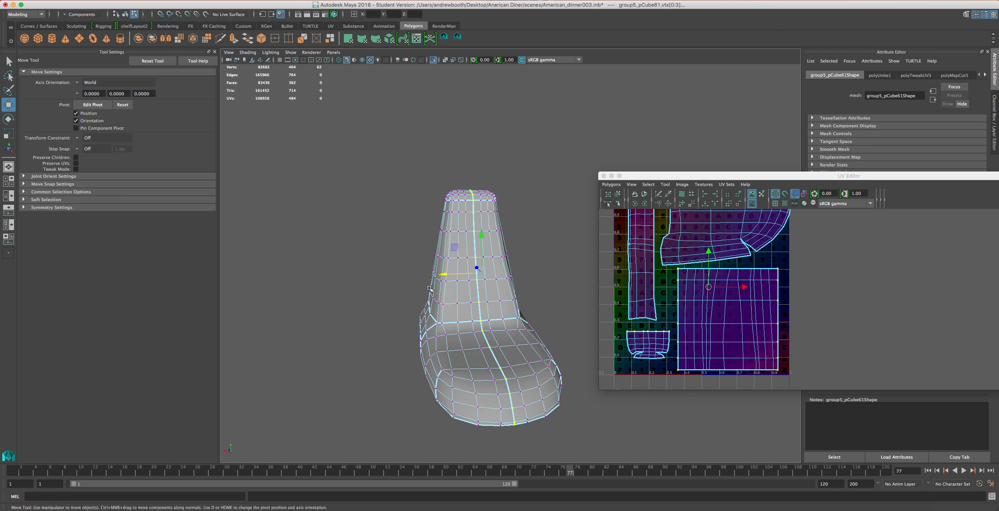
pyautogui.rightClick(488, 309)
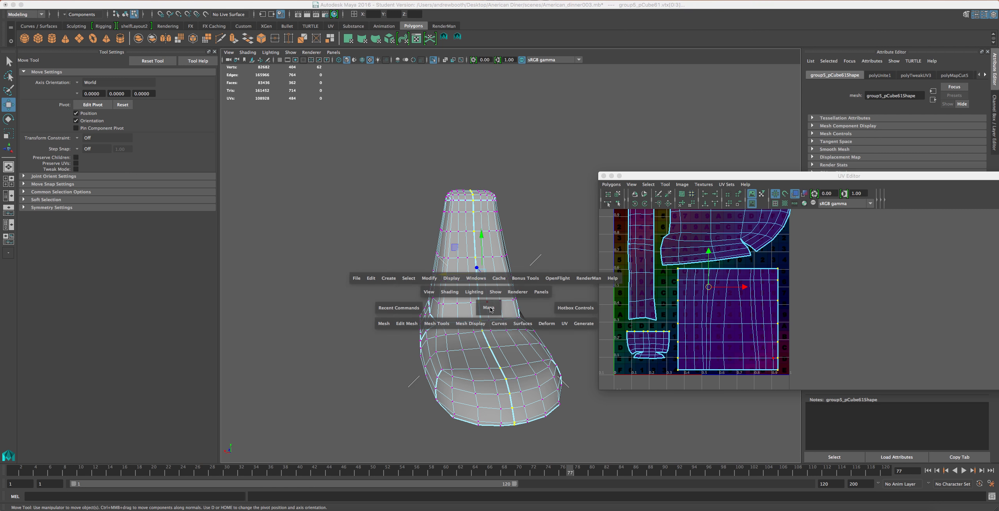
pyautogui.keyDown('alt'); pyautogui.moveTo(492, 309); pyautogui.dragTo(513, 305); pyautogui.keyUp('alt')
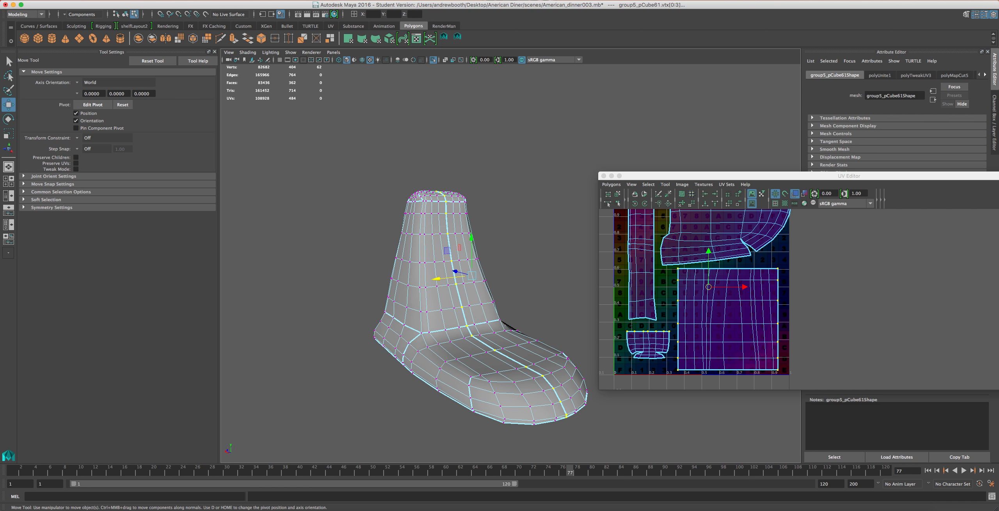
# Try merging the selected centre seam vertices with a distance threshold of 0.274, and undo the merge.
pyautogui.click(338, 0)
pyautogui.moveTo(306, 0)
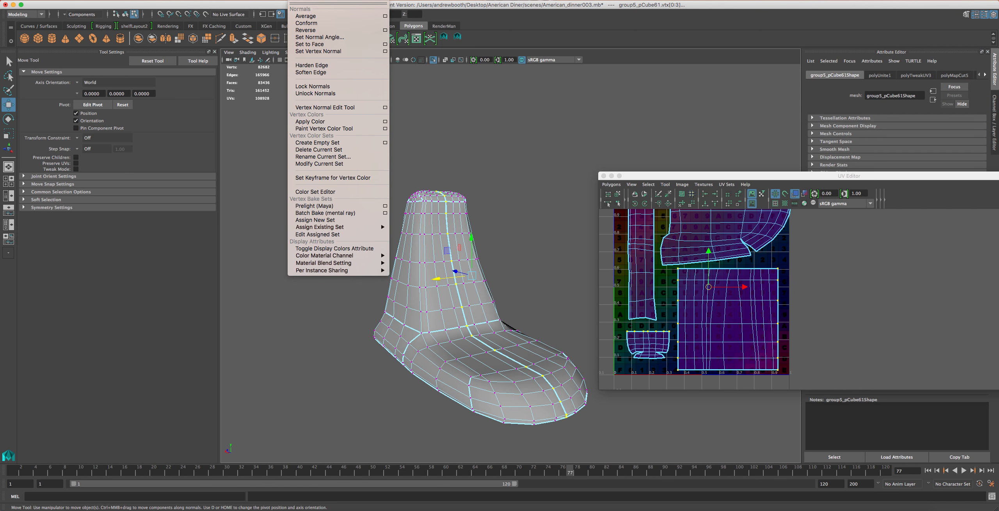
pyautogui.moveTo(270, 0)
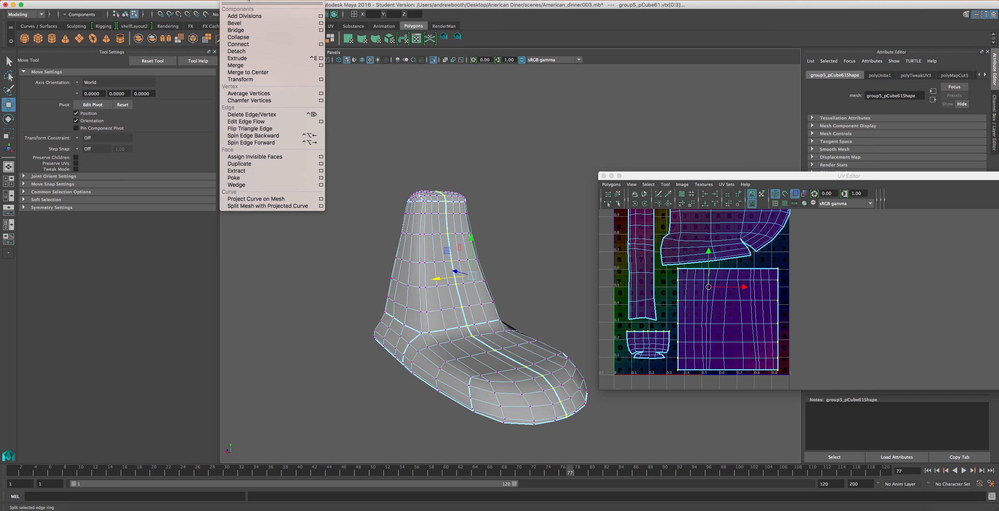
pyautogui.click(253, 66)
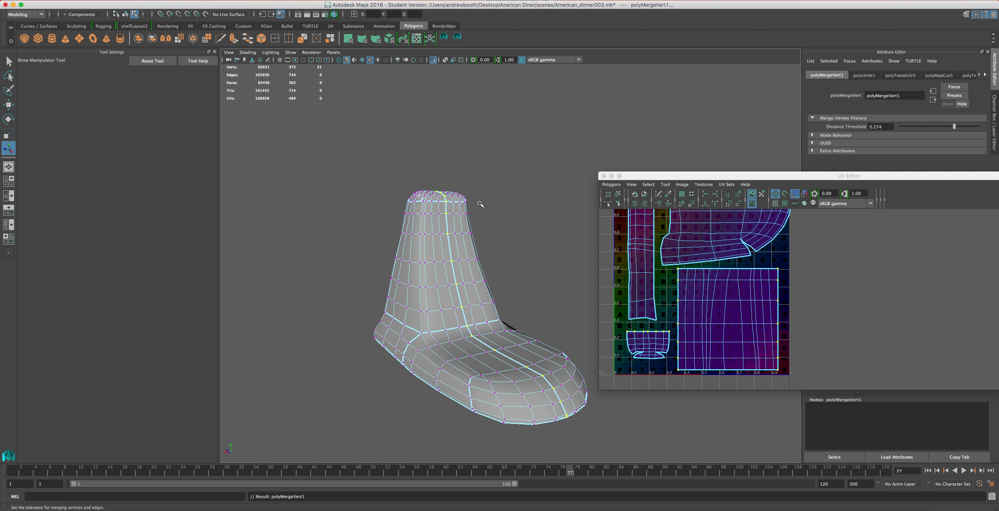
pyautogui.press('z')
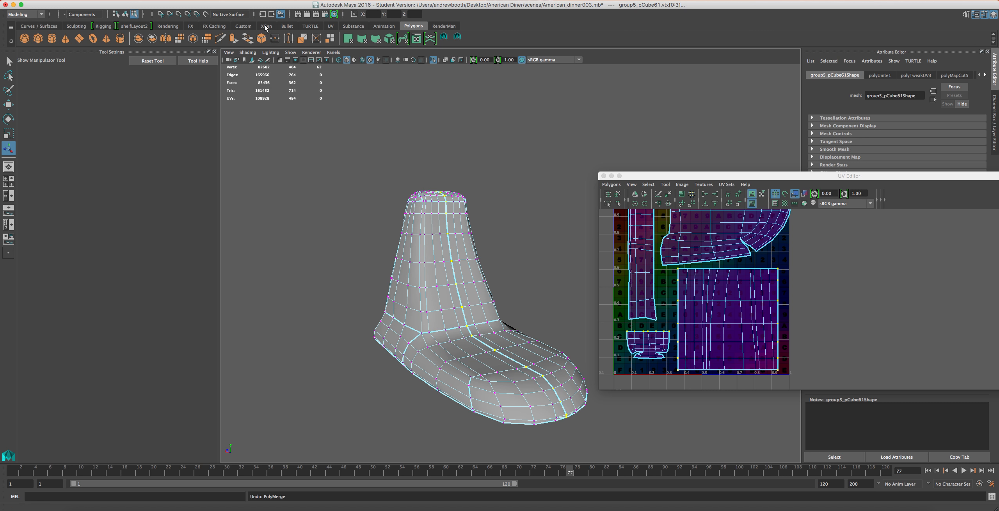
# Merge the selected centre seam vertices of the leg and foot with a distance threshold of 0.274.
pyautogui.click(268, 0)
pyautogui.moveTo(235, 1)
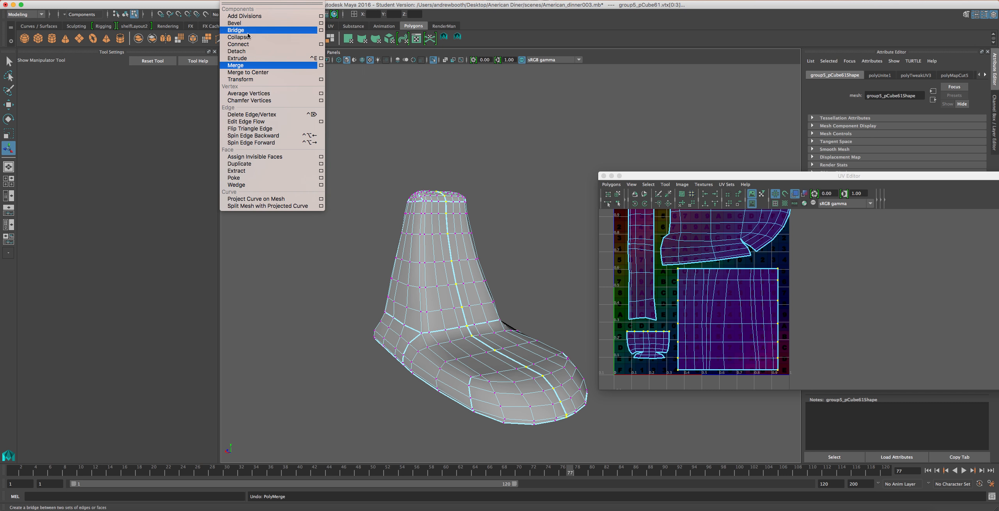
pyautogui.click(251, 65)
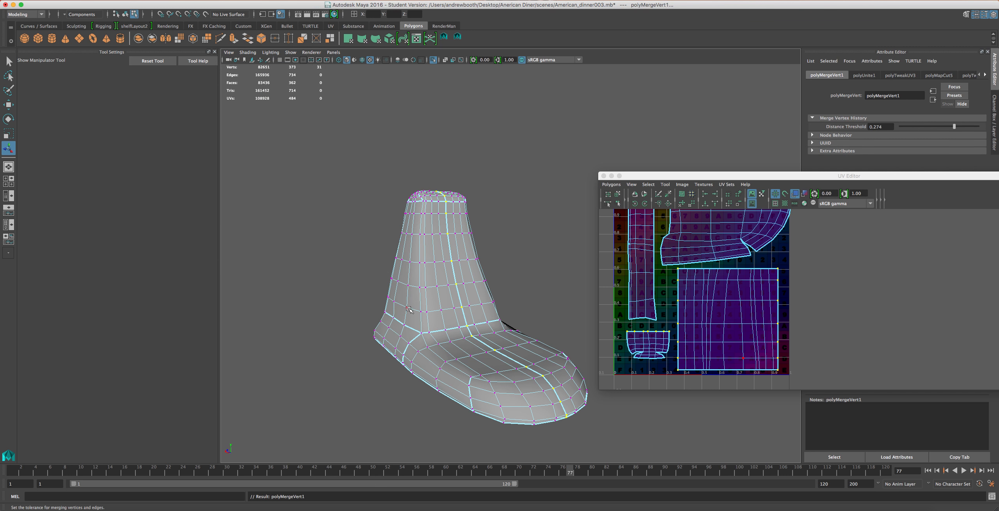
pyautogui.scroll(3, 409, 309)
pyautogui.keyDown('alt'); pyautogui.moveTo(562, 371); pyautogui.dragTo(589, 333); pyautogui.keyUp('alt')
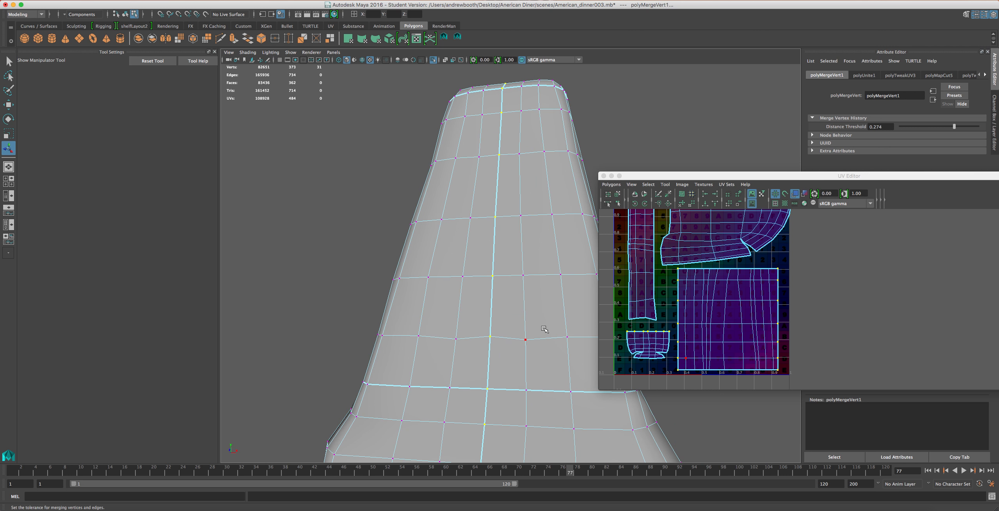
# Select the vertex row across the merged seam low on the leg for scaling and examine its alignment.
pyautogui.press('w')
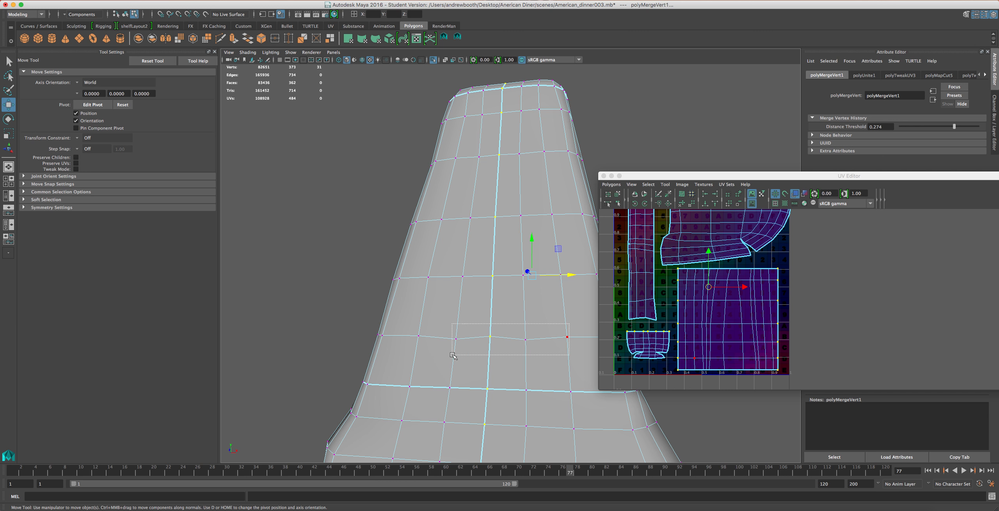
pyautogui.doubleClick(489, 336)
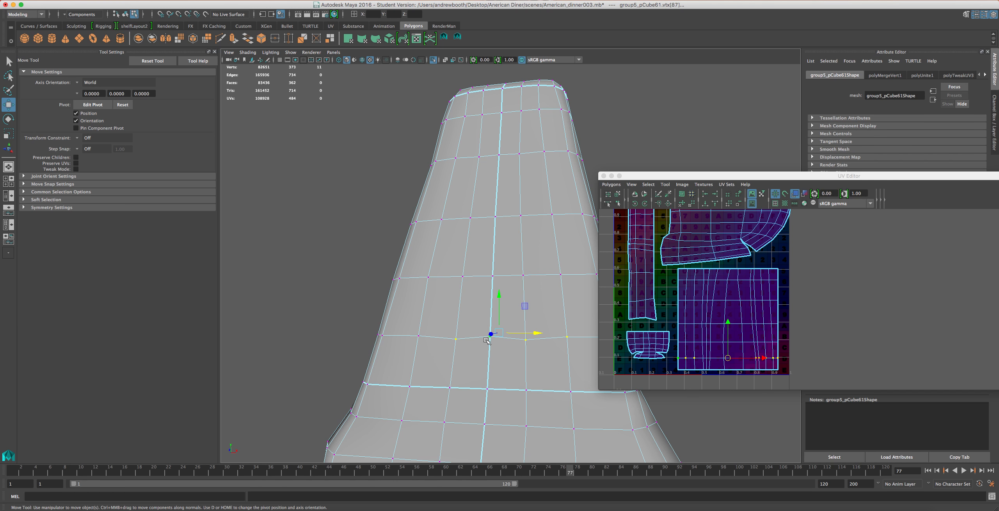
pyautogui.press('r')
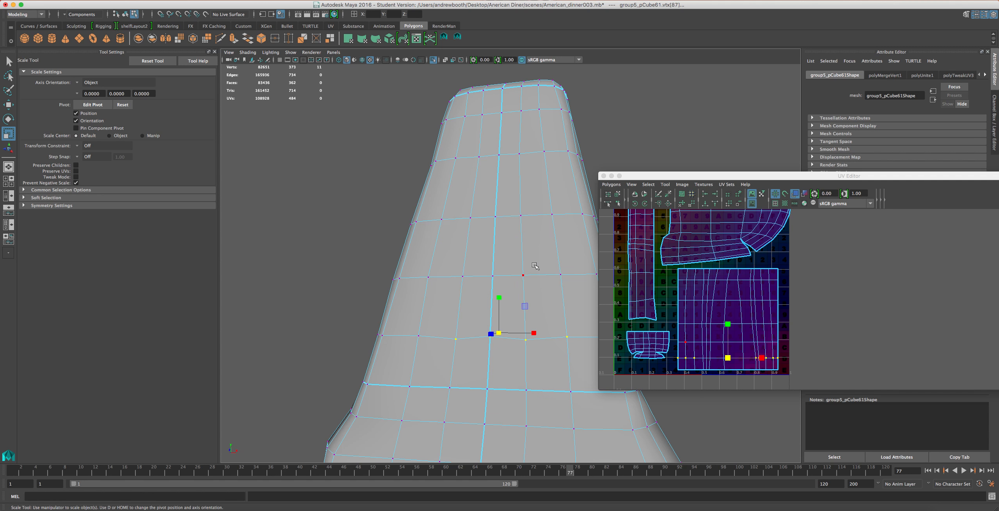
pyautogui.scroll(-5, 535, 266)
pyautogui.keyDown('alt'); pyautogui.moveTo(519, 291); pyautogui.dragTo(503, 315); pyautogui.keyUp('alt')
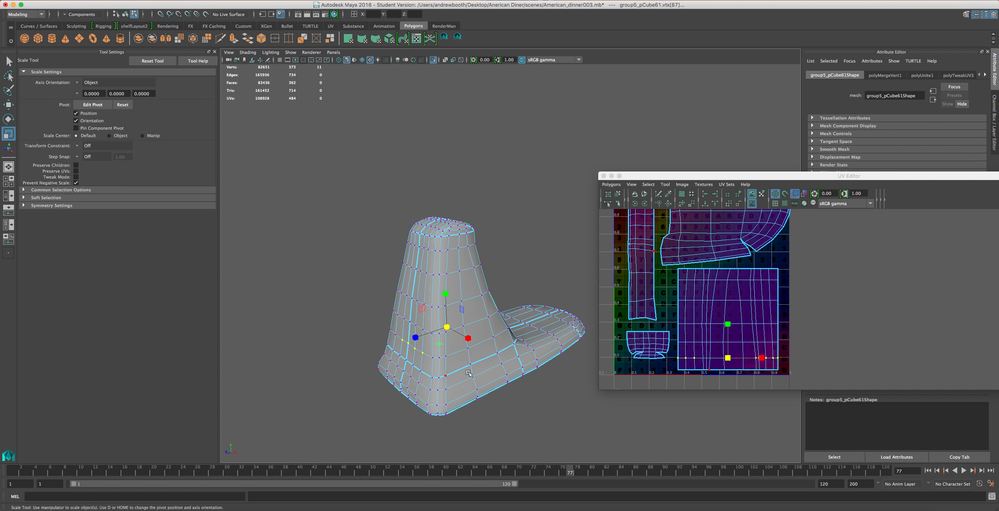
# Return to object mode, select the whole leg and foot mesh, and open its material attributes.
pyautogui.rightClick(479, 354)
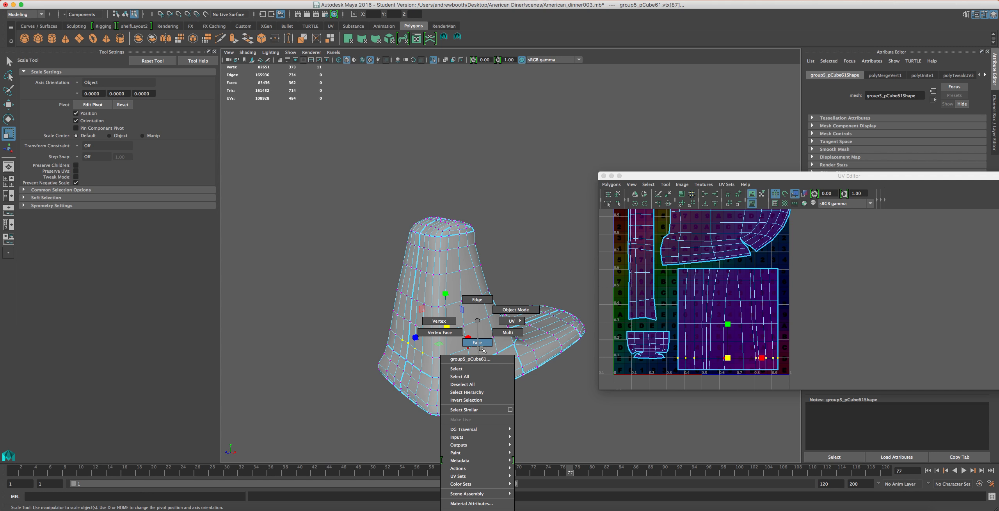
pyautogui.click(515, 310)
pyautogui.click(430, 322)
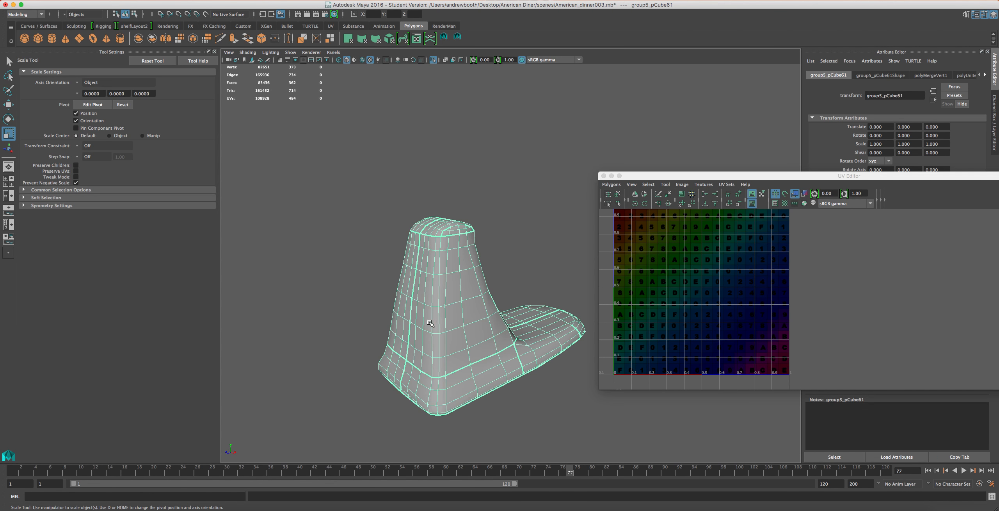
pyautogui.rightClick(430, 323)
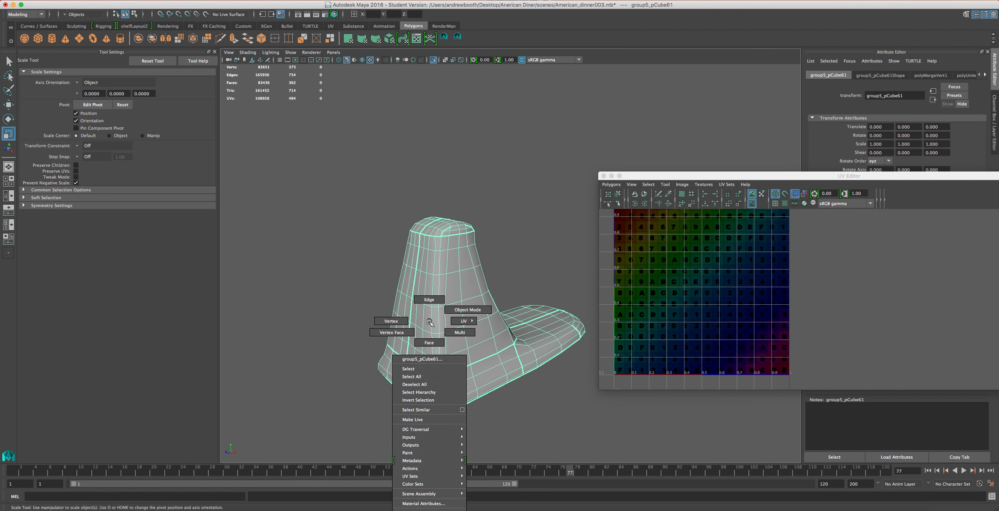
pyautogui.click(409, 503)
# Try assigning the existing material Normal to the leg and foot mesh.
pyautogui.keyDown('alt'); pyautogui.moveTo(409, 294); pyautogui.dragTo(433, 197, button='middle'); pyautogui.keyUp('alt')
pyautogui.rightClick(466, 196)
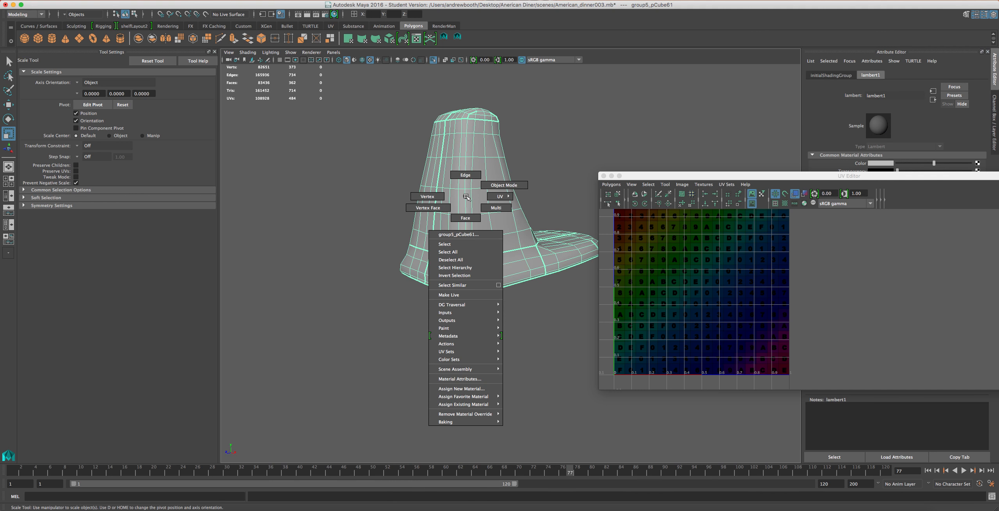
pyautogui.click(466, 197)
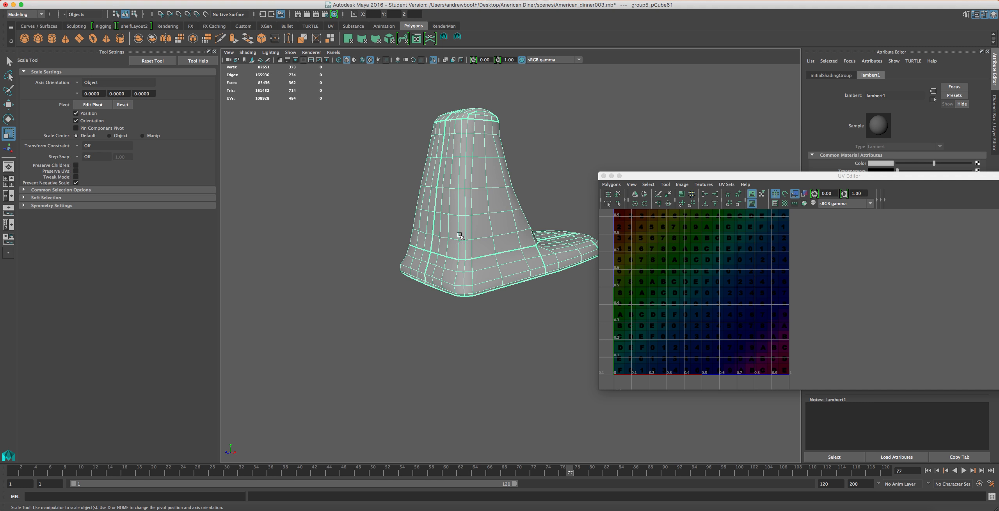
pyautogui.rightClick(487, 219)
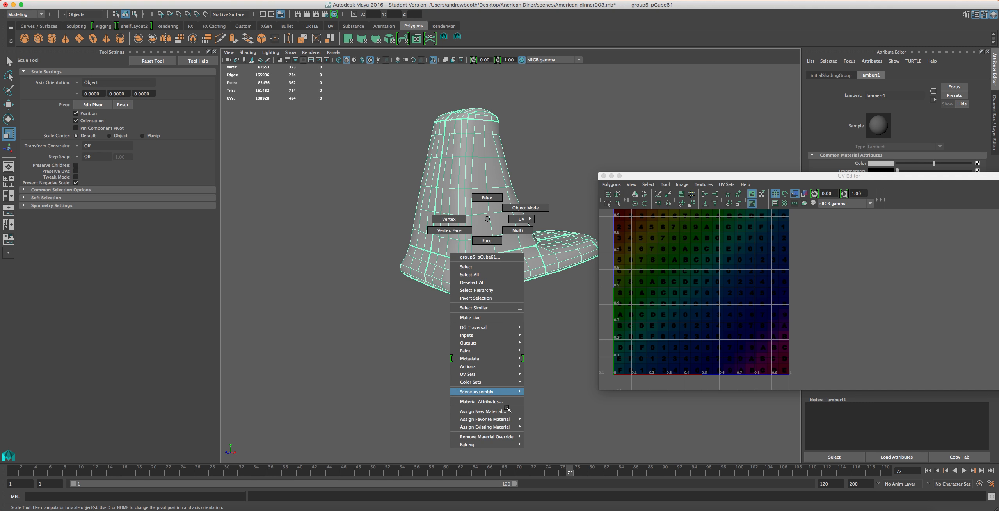
pyautogui.moveTo(519, 428)
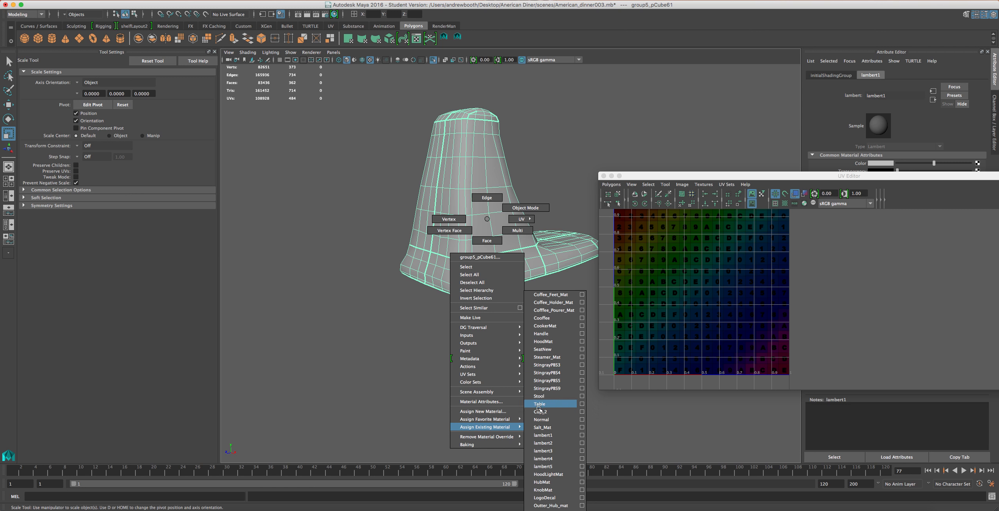
pyautogui.click(539, 420)
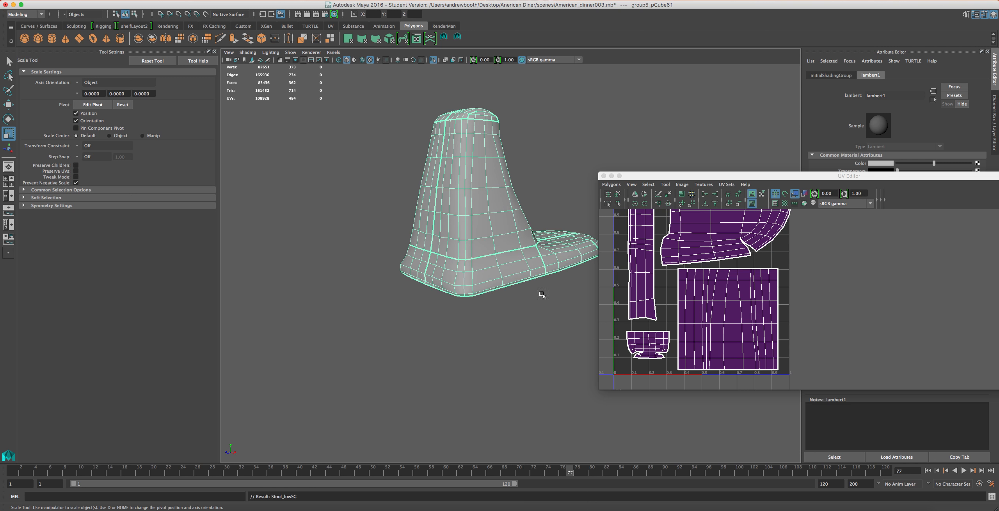
# Assign the existing checker material lambert4 to the mesh and check the pattern along the back seam.
pyautogui.rightClick(497, 261)
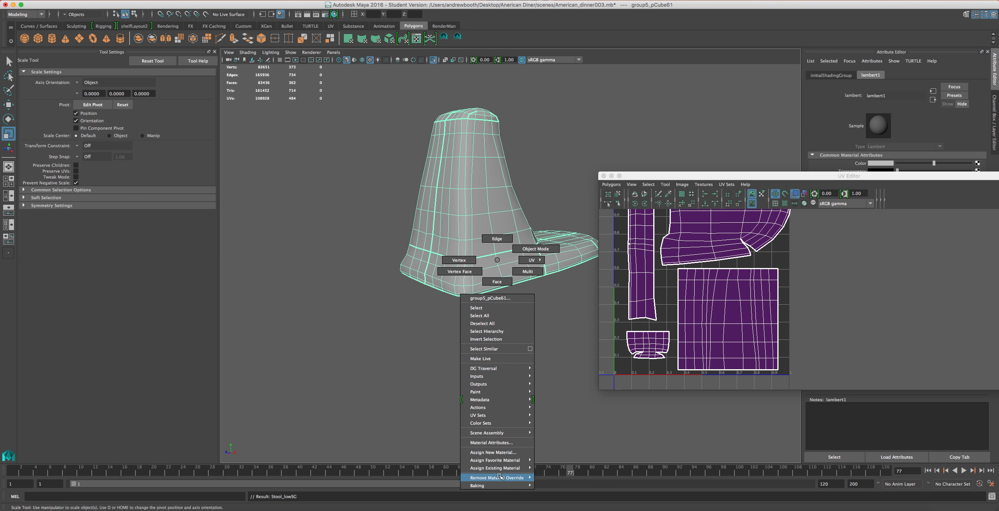
pyautogui.moveTo(503, 468)
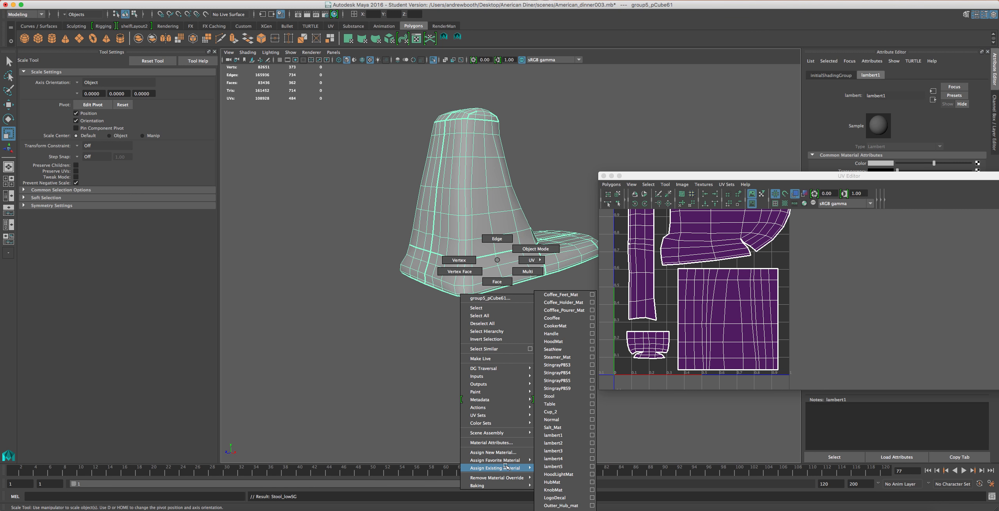
pyautogui.click(561, 458)
pyautogui.scroll(5, 464, 186)
pyautogui.scroll(-2, 464, 187)
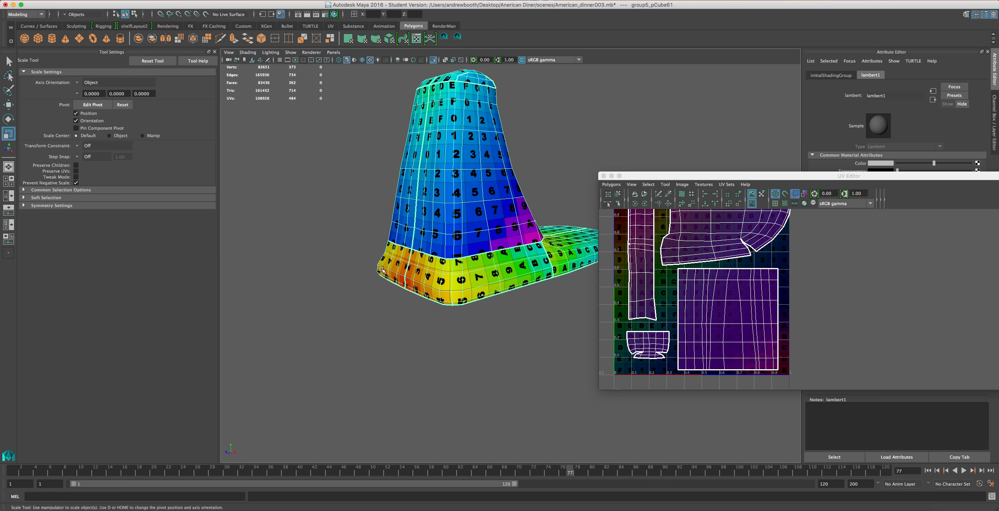
pyautogui.scroll(8, 387, 253)
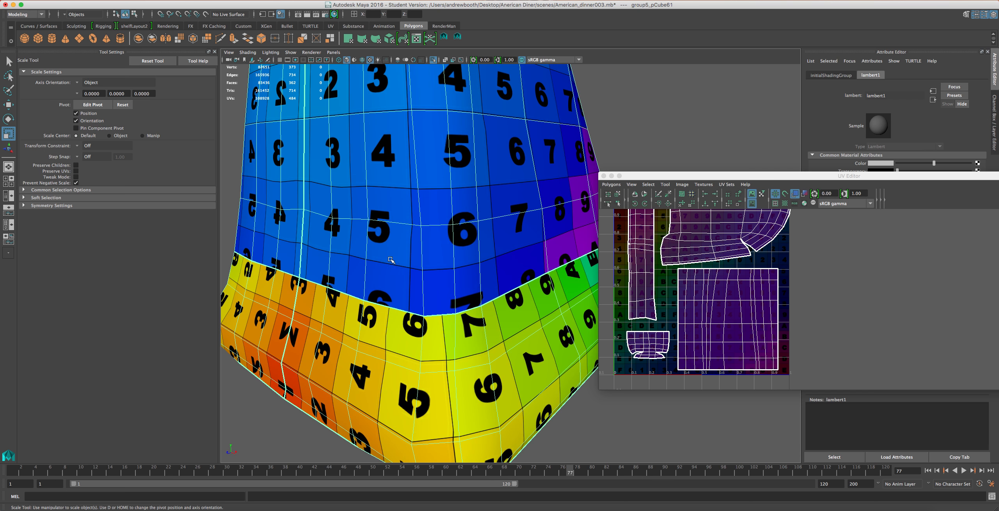
pyautogui.keyDown('alt'); pyautogui.moveTo(400, 279); pyautogui.dragTo(427, 279); pyautogui.keyUp('alt')
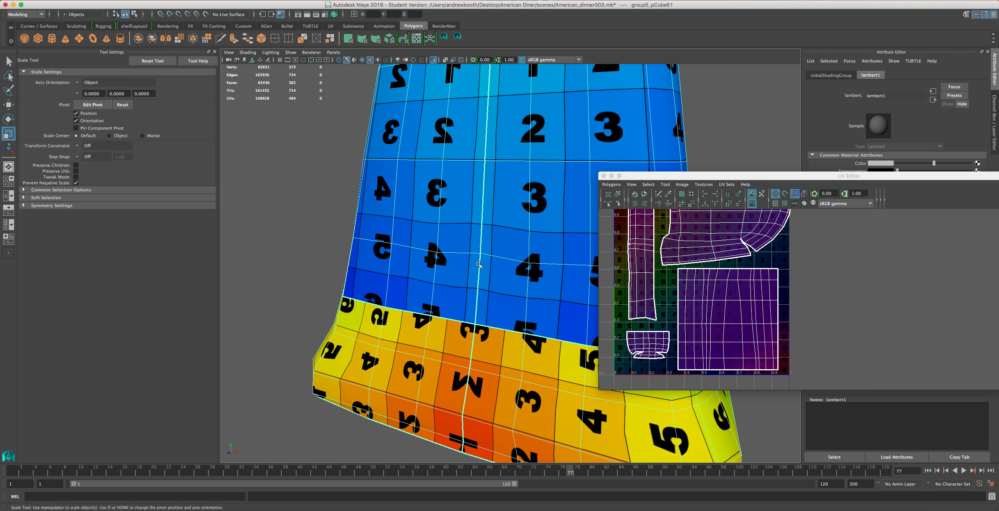
# Select the three vertices on and beside the seam low on the leg's back and scale them vertically to level them.
pyautogui.rightClick(511, 267)
pyautogui.moveTo(510, 268); pyautogui.dragTo(473, 267, button='right')
pyautogui.click(530, 262)
pyautogui.keyDown('shift'); pyautogui.click(480, 253); pyautogui.keyUp('shift')
pyautogui.keyDown('shift'); pyautogui.click(438, 252); pyautogui.keyUp('shift')
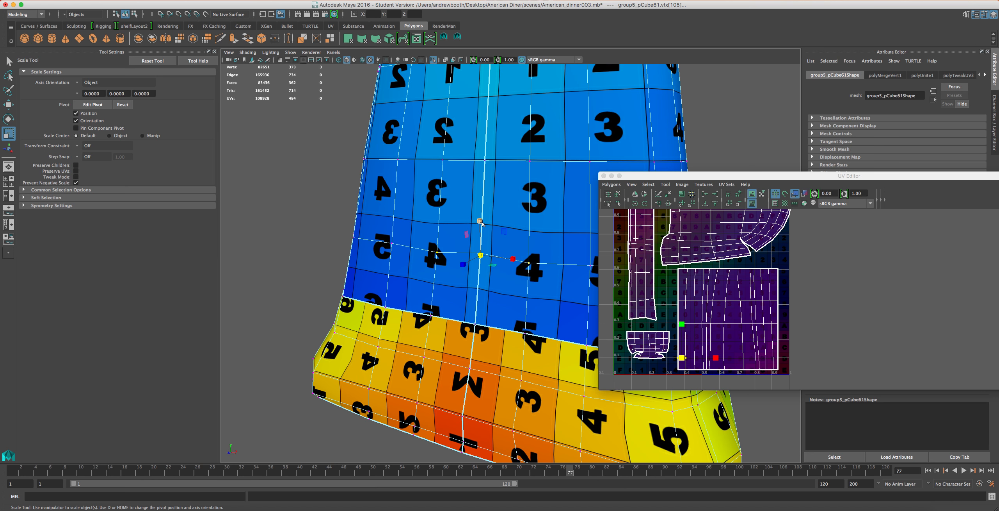
pyautogui.moveTo(481, 221); pyautogui.dragTo(470, 323)
# Select the three vertices on and beside the seam higher up the leg's back and flatten them vertically with a scale of 0.
pyautogui.scroll(-4, 479, 292)
pyautogui.keyDown('alt'); pyautogui.moveTo(484, 208); pyautogui.dragTo(489, 256, button='middle'); pyautogui.keyUp('alt')
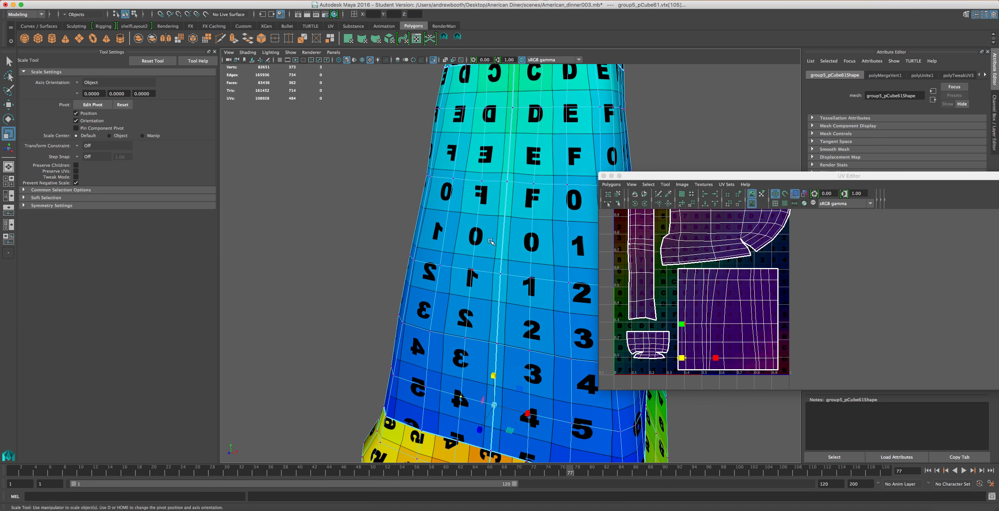
pyautogui.click(533, 183)
pyautogui.keyDown('shift'); pyautogui.click(507, 180); pyautogui.keyUp('shift')
pyautogui.keyDown('shift'); pyautogui.click(486, 182); pyautogui.keyUp('shift')
pyautogui.moveTo(507, 146); pyautogui.dragTo(511, 190)
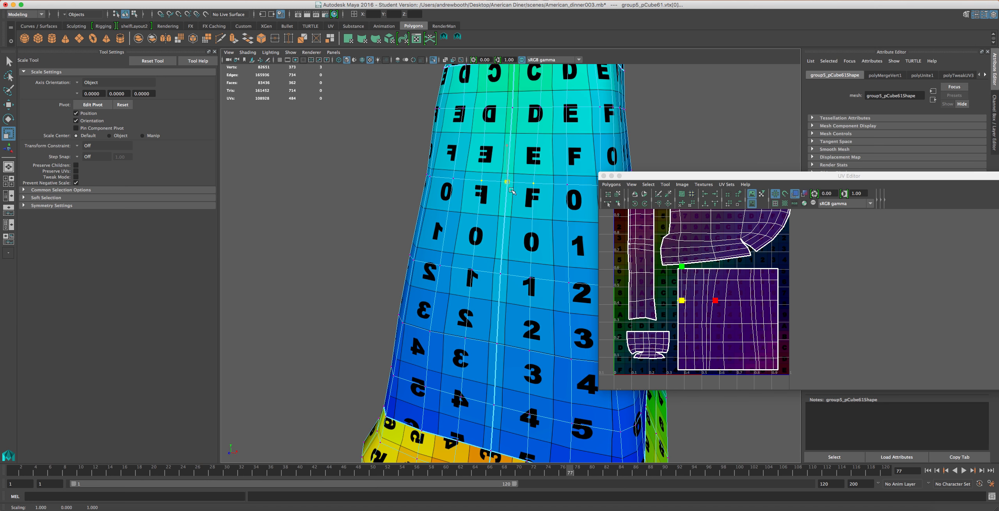
# Select the centre seam vertex at the toe tip and move it slightly along the foot's length.
pyautogui.scroll(2, 514, 234)
pyautogui.scroll(-3, 514, 259)
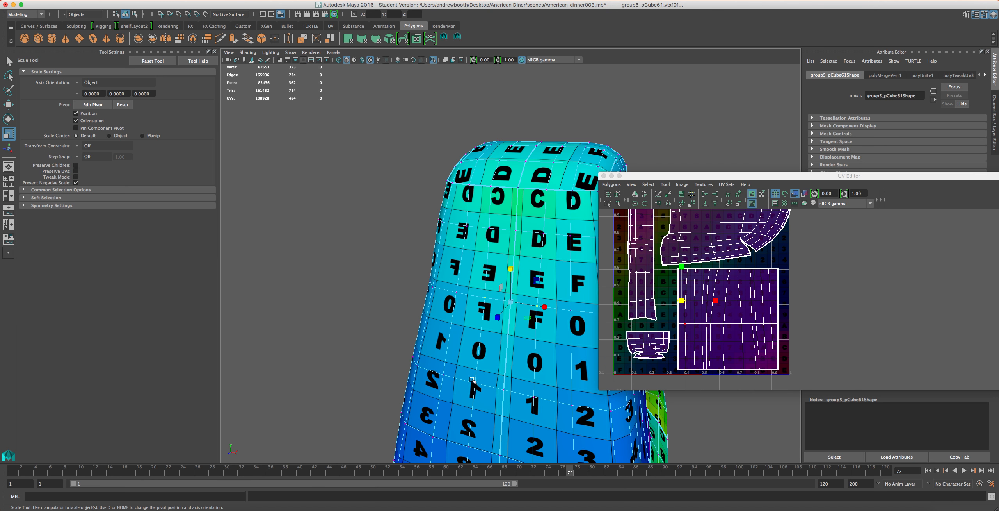
pyautogui.click(714, 309)
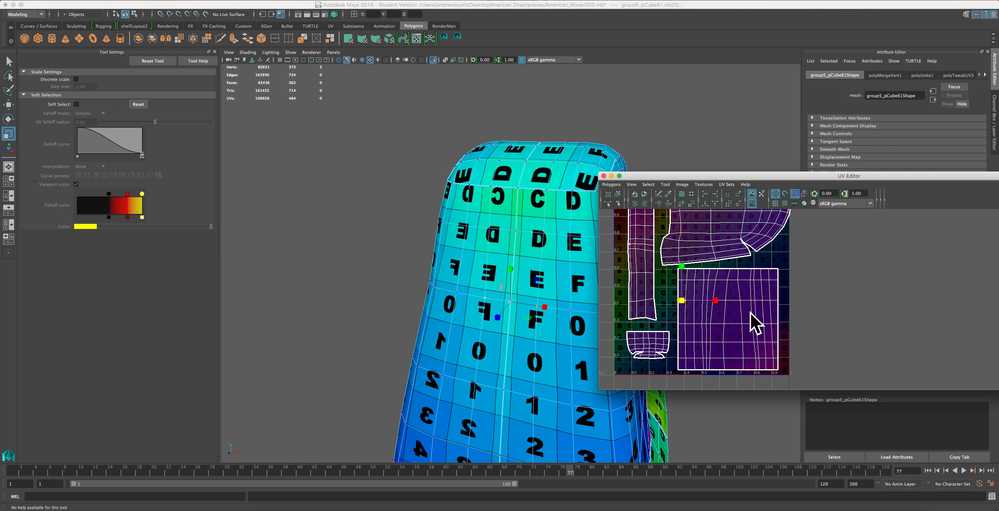
pyautogui.click(463, 353)
pyautogui.keyDown('alt'); pyautogui.moveTo(463, 353); pyautogui.dragTo(400, 326); pyautogui.keyUp('alt')
pyautogui.keyDown('alt'); pyautogui.moveTo(415, 247); pyautogui.dragTo(470, 195); pyautogui.keyUp('alt')
pyautogui.click(514, 373)
pyautogui.keyDown('alt'); pyautogui.moveTo(514, 373); pyautogui.dragTo(474, 416); pyautogui.keyUp('alt')
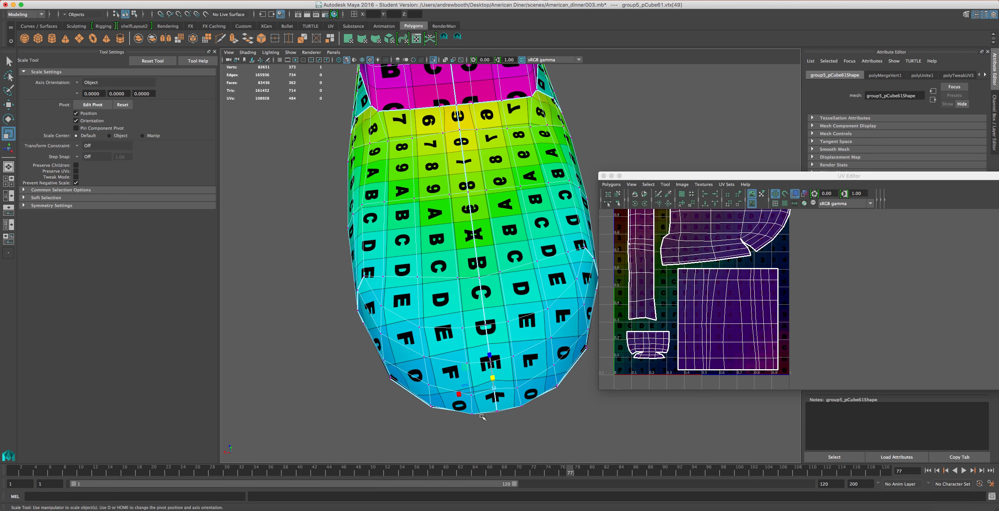
pyautogui.press('w')
pyautogui.moveTo(488, 350); pyautogui.dragTo(489, 353, button='middle')
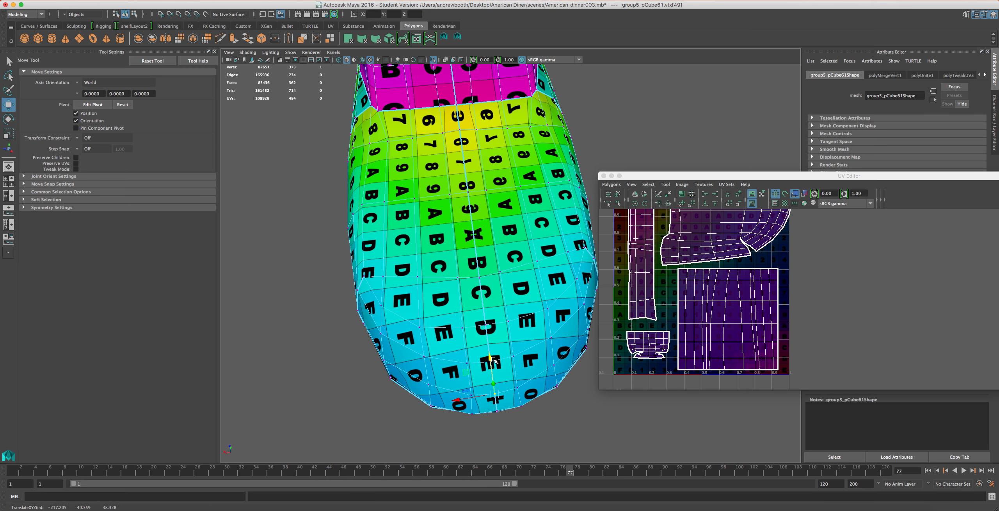
# Select the neighbouring centre seam vertex behind the toe tip and nudge it slightly along the foot's length.
pyautogui.scroll(3, 493, 359)
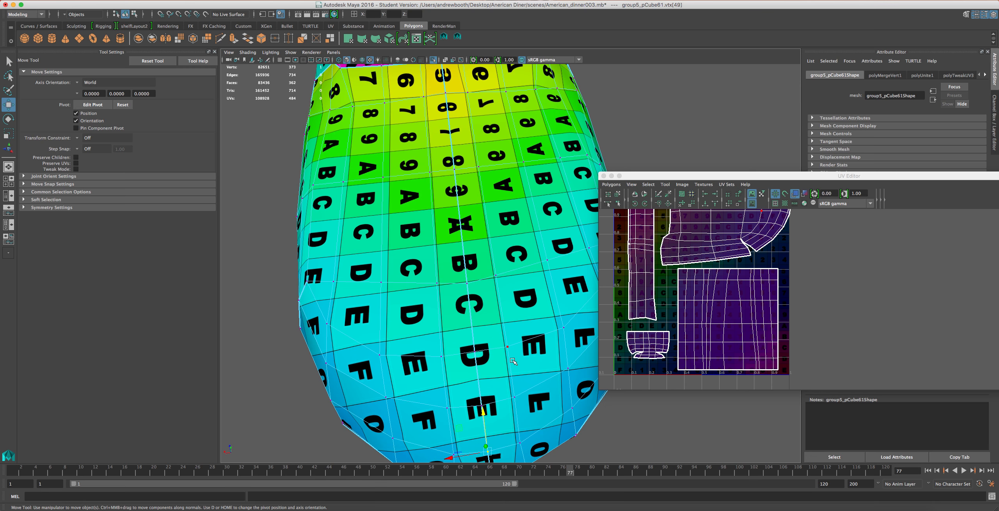
pyautogui.click(482, 406)
pyautogui.moveTo(476, 371); pyautogui.dragTo(478, 373)
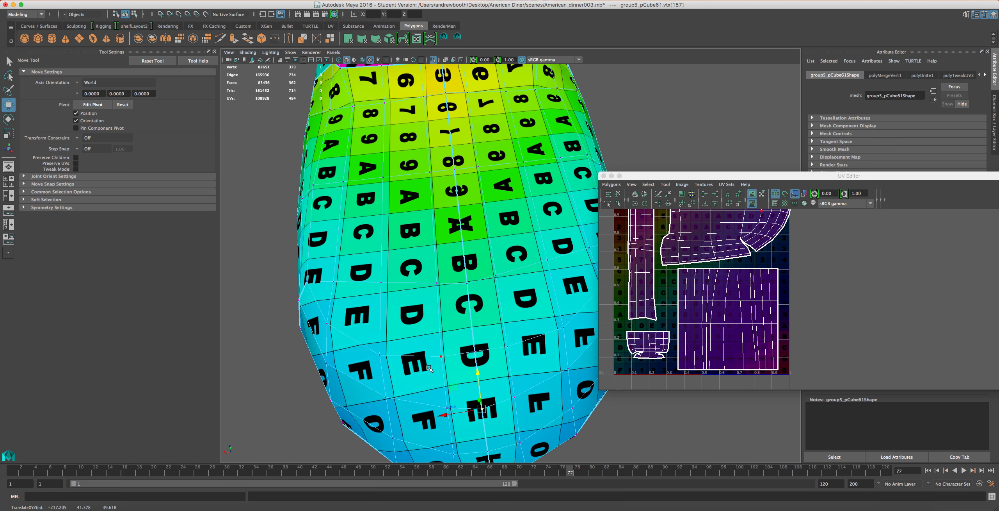
# Check the mesh from the side, turn off isolate select, and return to object mode with nothing selected.
pyautogui.keyDown('alt'); pyautogui.moveTo(436, 337); pyautogui.dragTo(507, 224); pyautogui.keyUp('alt')
pyautogui.scroll(-5, 539, 316)
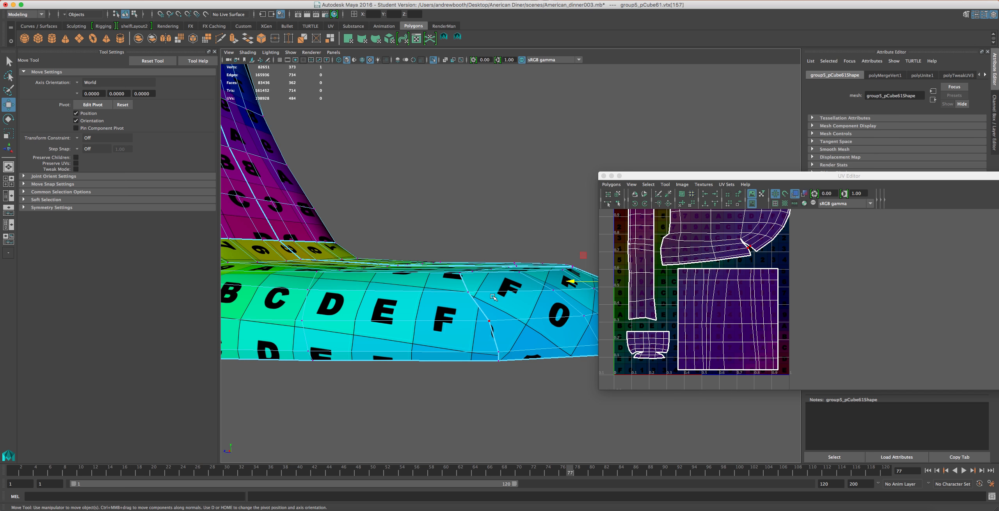
pyautogui.keyDown('alt'); pyautogui.moveTo(489, 322); pyautogui.dragTo(476, 369); pyautogui.keyUp('alt')
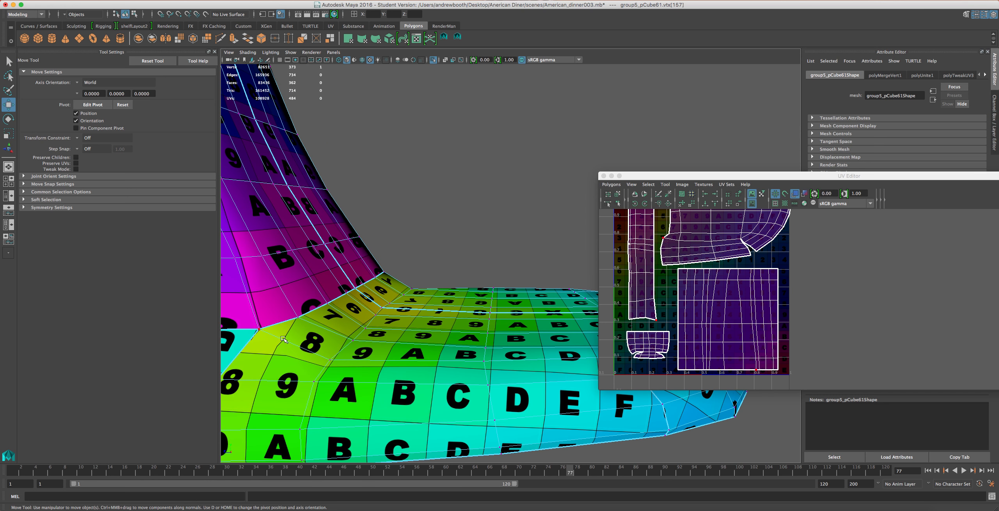
pyautogui.scroll(-3, 296, 347)
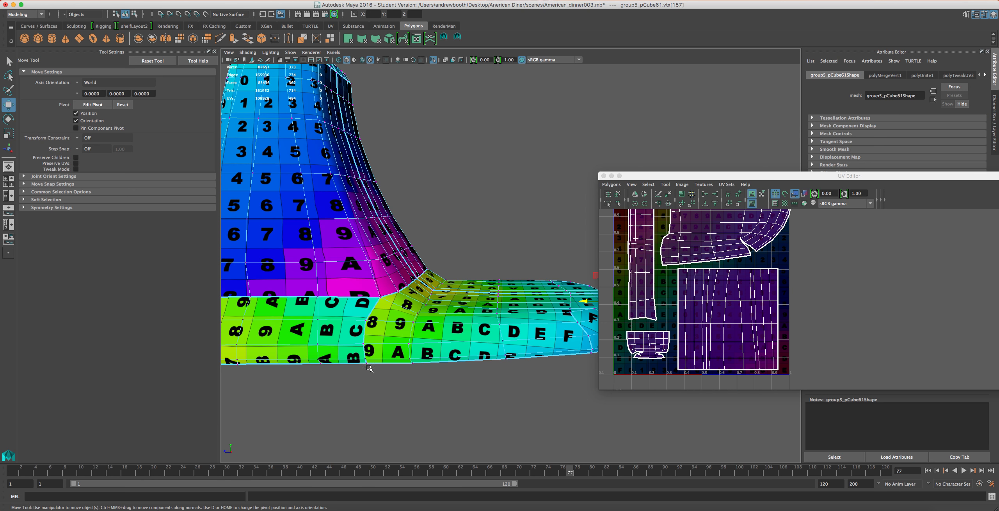
pyautogui.scroll(-3, 343, 266)
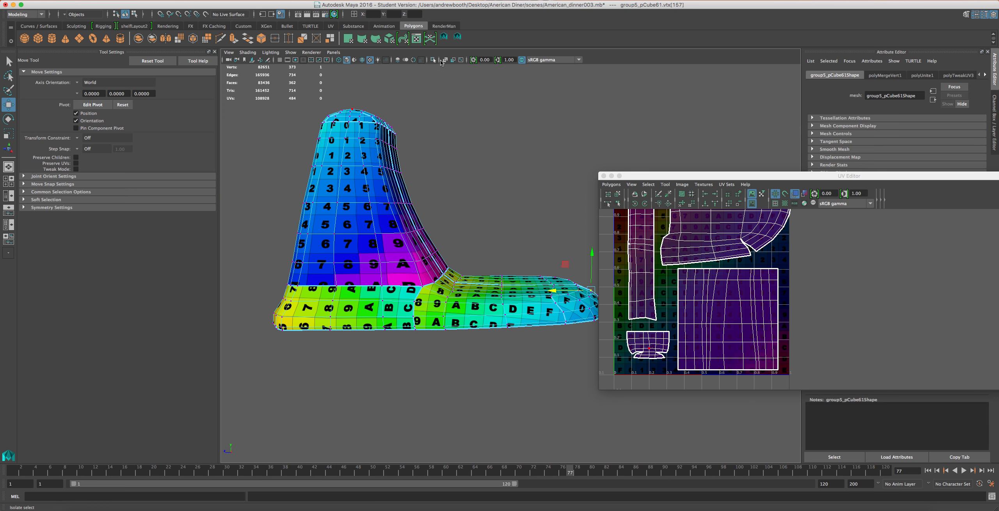
pyautogui.click(367, 69)
pyautogui.keyDown('alt'); pyautogui.moveTo(377, 205); pyautogui.dragTo(428, 213); pyautogui.keyUp('alt')
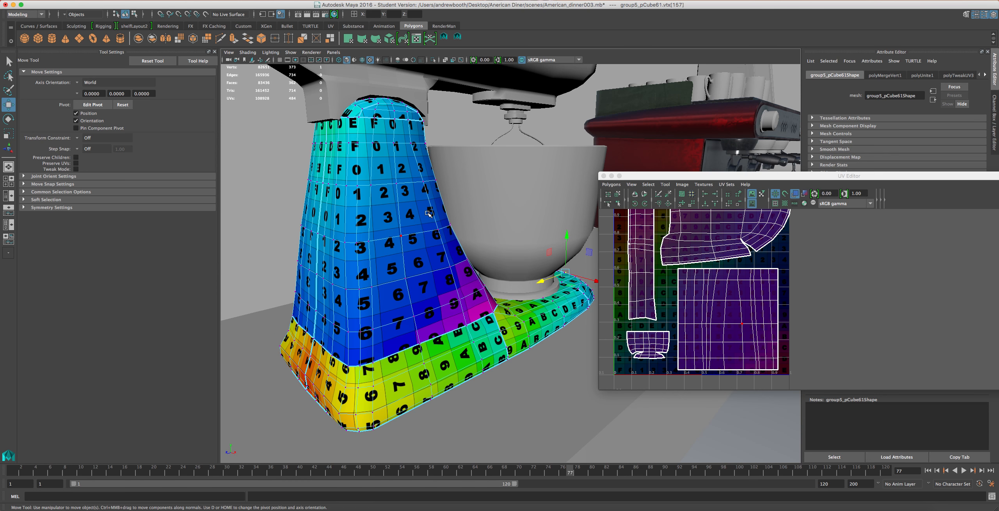
pyautogui.click(387, 196)
pyautogui.moveTo(376, 186); pyautogui.dragTo(389, 180, button='right')
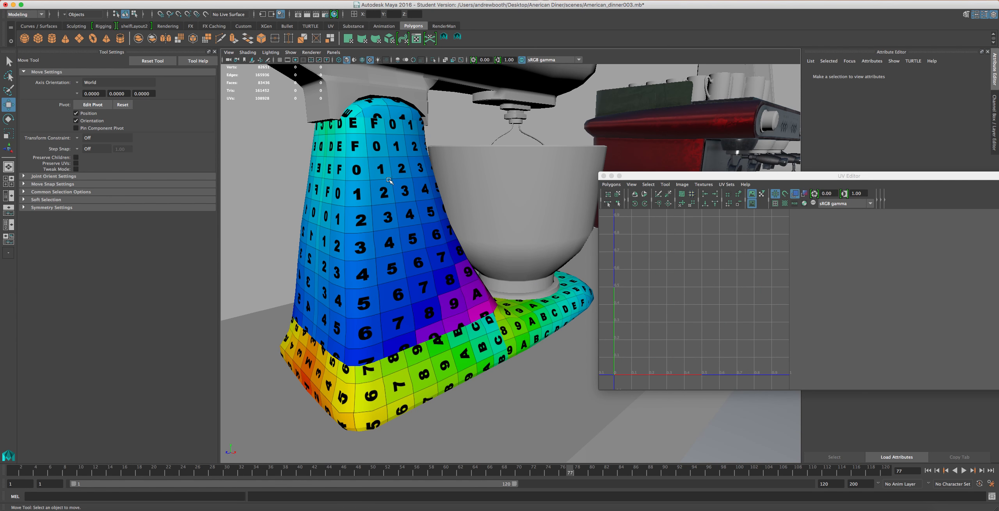
# Select the mixer's leg and foot mesh and examine its UV shell layout in the UV Editor.
pyautogui.click(343, 211)
pyautogui.scroll(-4, 358, 235)
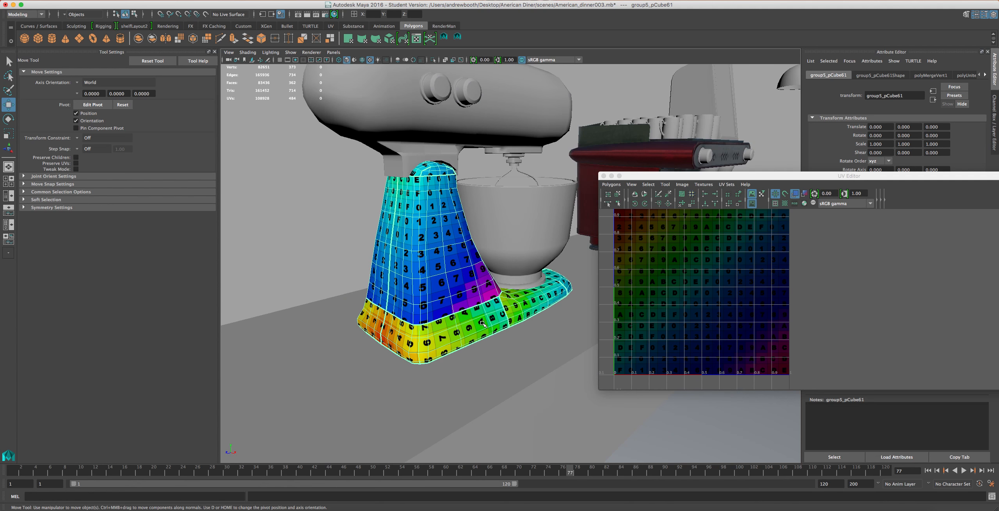
pyautogui.scroll(-2, 737, 301)
pyautogui.scroll(5, 736, 299)
pyautogui.scroll(-2, 744, 304)
pyautogui.scroll(2, 751, 311)
pyautogui.keyDown('alt'); pyautogui.moveTo(754, 313); pyautogui.dragTo(882, 319, button='middle'); pyautogui.keyUp('alt')
pyautogui.keyDown('alt'); pyautogui.moveTo(811, 271); pyautogui.dragTo(813, 299, button='middle'); pyautogui.keyUp('alt')
pyautogui.scroll(-1, 819, 297)
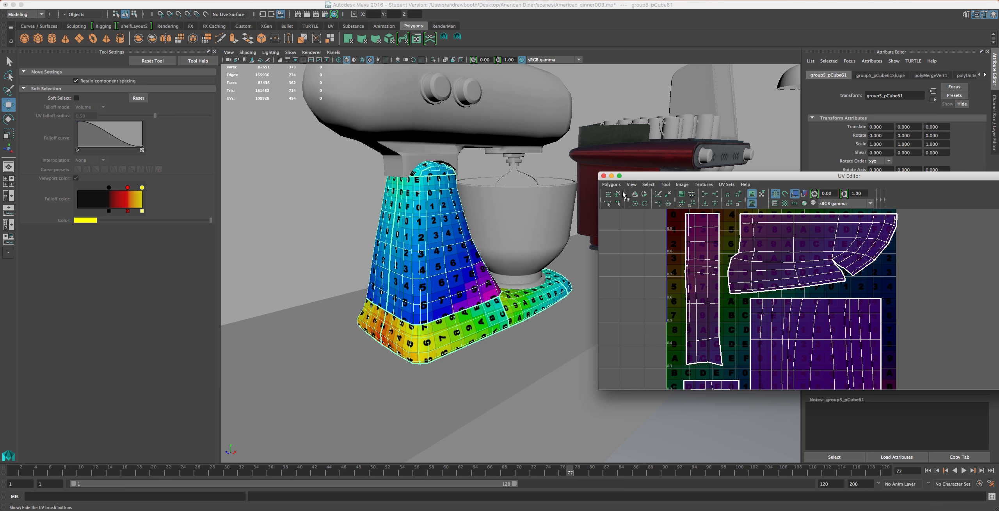
# Move the curved foot shell sideways out of the texture tile with the Move UV Shell Tool.
pyautogui.click(620, 194)
pyautogui.click(618, 194)
pyautogui.moveTo(807, 235); pyautogui.dragTo(991, 265)
pyautogui.keyDown('alt'); pyautogui.moveTo(896, 268); pyautogui.dragTo(793, 250, button='middle'); pyautogui.keyUp('alt')
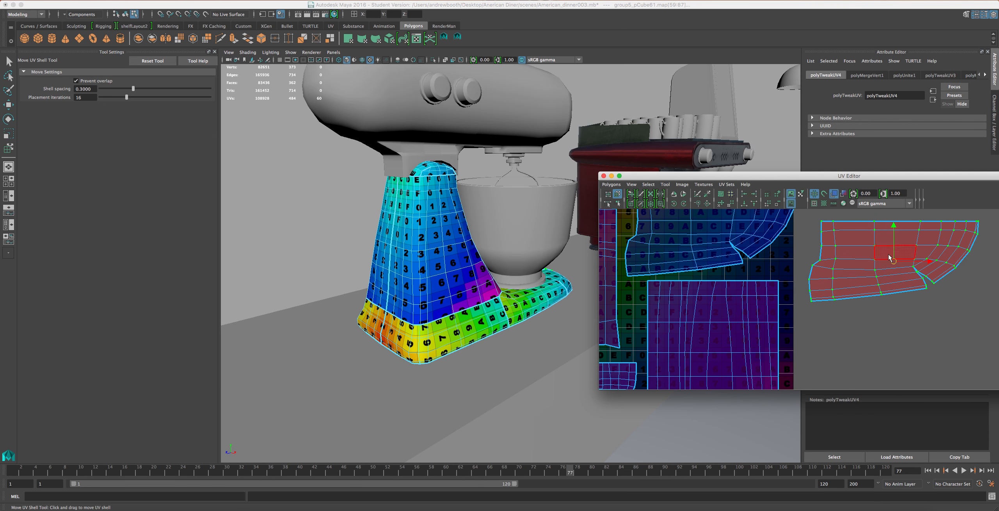
# Dismiss the GPU texture warning, frame the mesh, and examine the checker pattern across the foot's toe and sides.
pyautogui.keyDown('alt'); pyautogui.moveTo(459, 270); pyautogui.dragTo(563, 277); pyautogui.keyUp('alt')
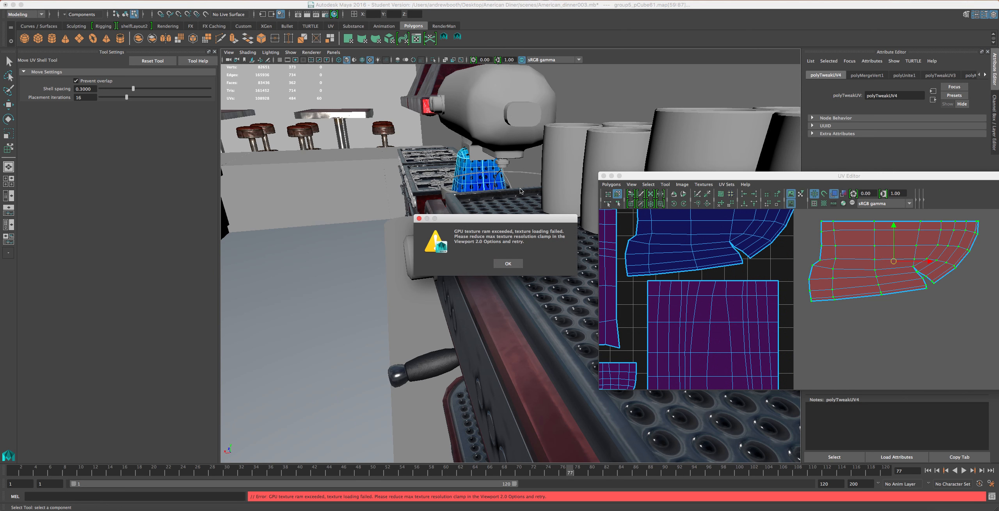
pyautogui.click(508, 263)
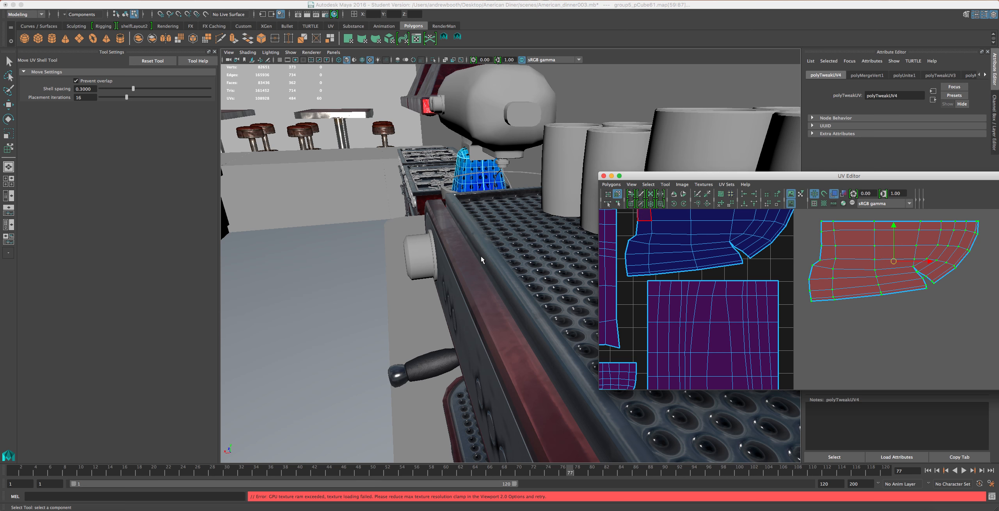
pyautogui.press('f')
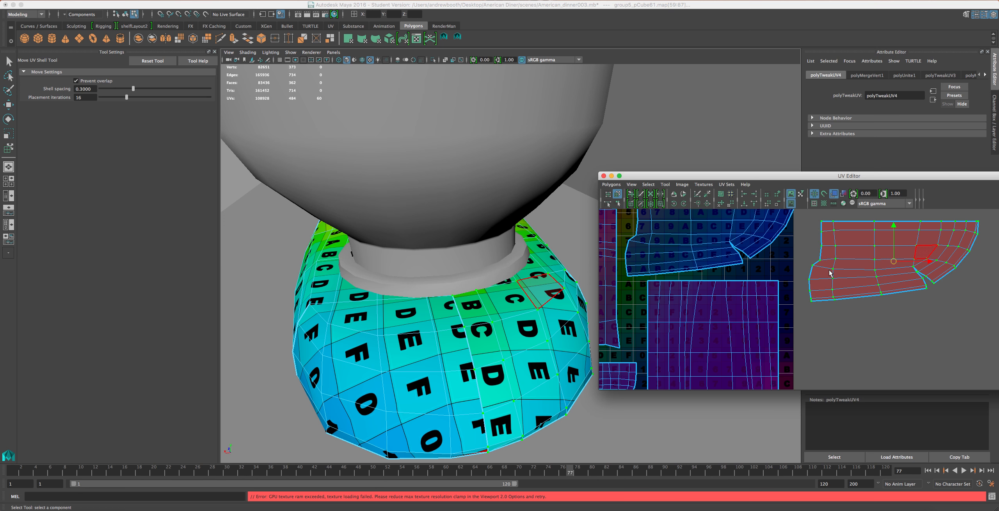
pyautogui.click(556, 363)
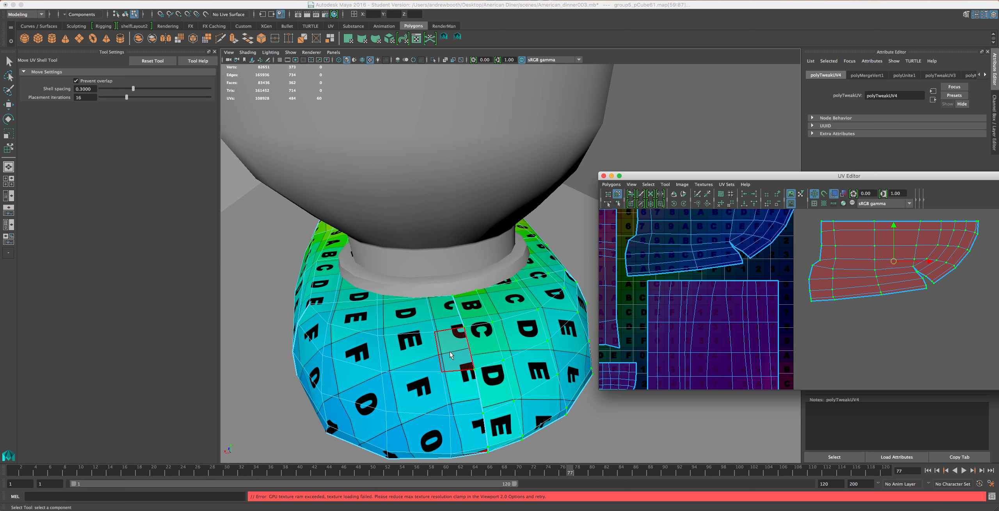
pyautogui.keyDown('alt'); pyautogui.moveTo(426, 356); pyautogui.dragTo(498, 343); pyautogui.keyUp('alt')
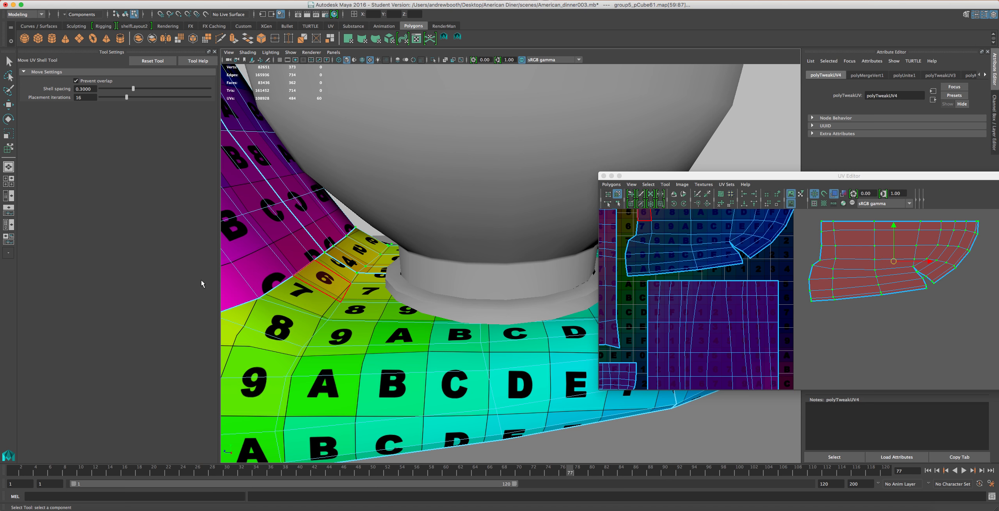
# Undo the curved foot shell's move out of the texture tile.
pyautogui.press('super+z')
pyautogui.click(64, 0)
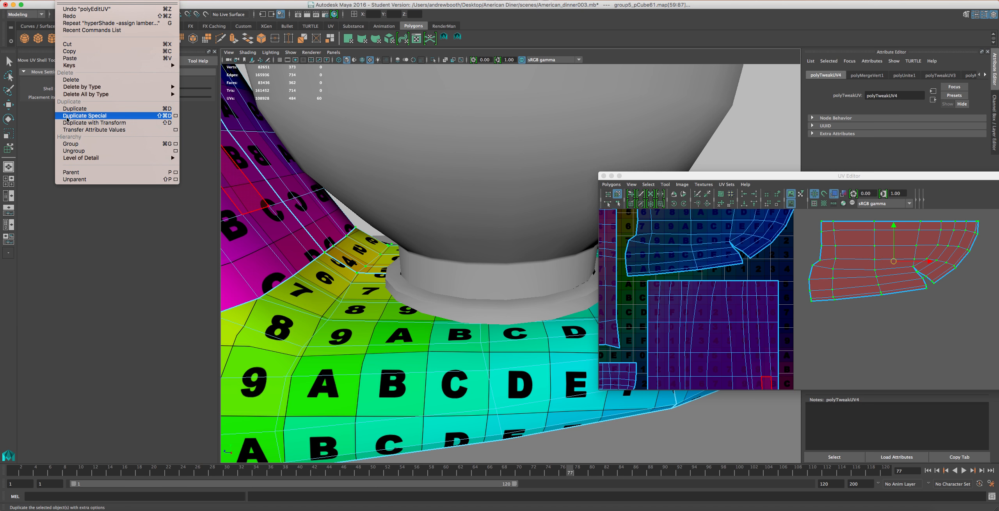
pyautogui.click(121, 327)
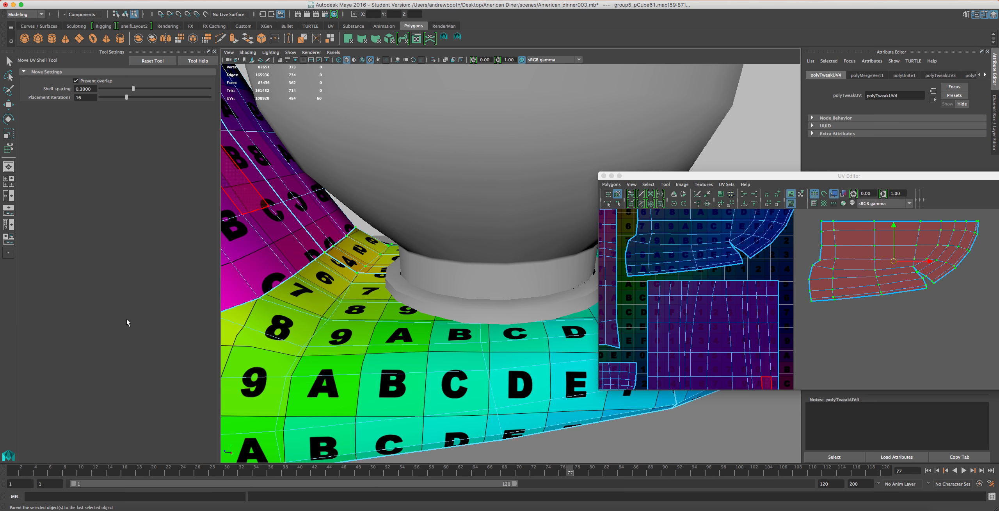
pyautogui.hotkey('ctrl', 'z')
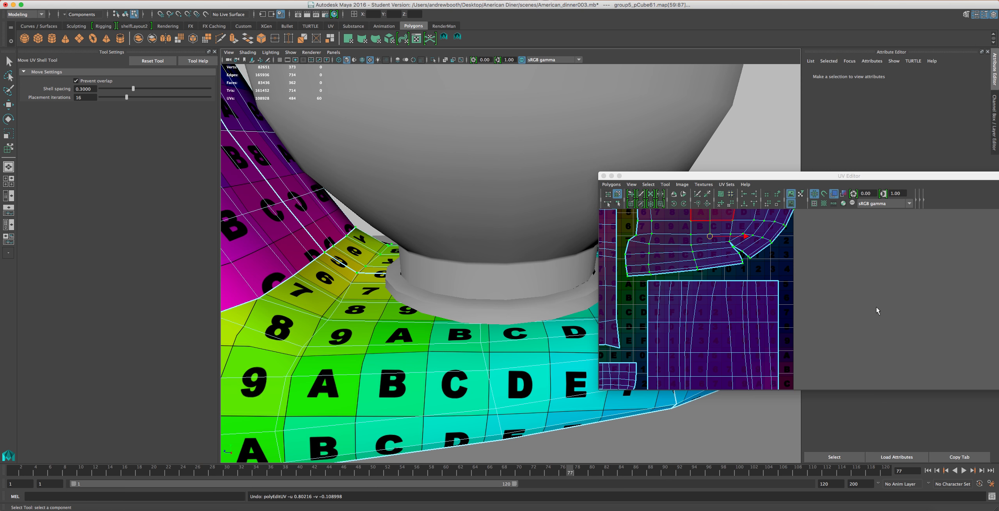
# Frame all the UV shells and examine the checker pattern where the leg joins the foot.
pyautogui.press('a')
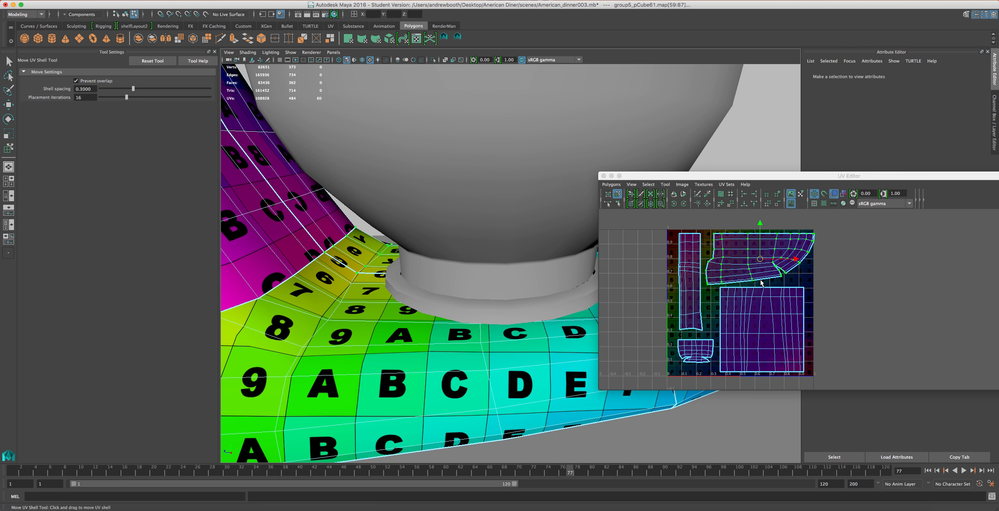
pyautogui.scroll(-3, 775, 273)
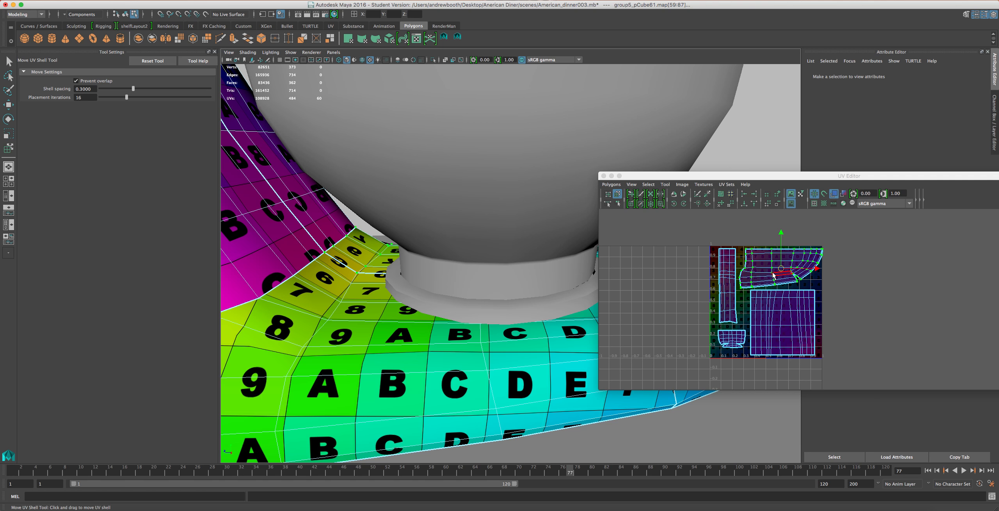
pyautogui.scroll(-5, 570, 327)
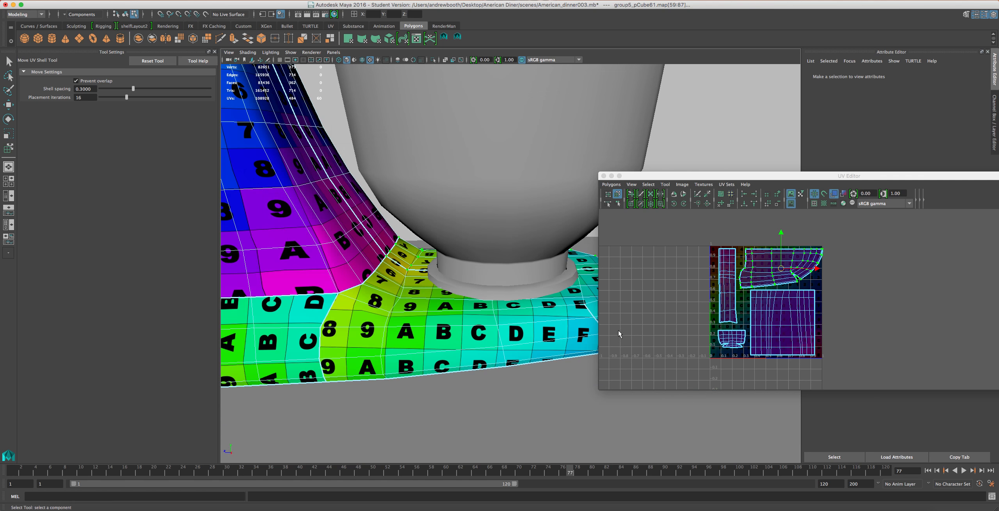
pyautogui.scroll(3, 355, 313)
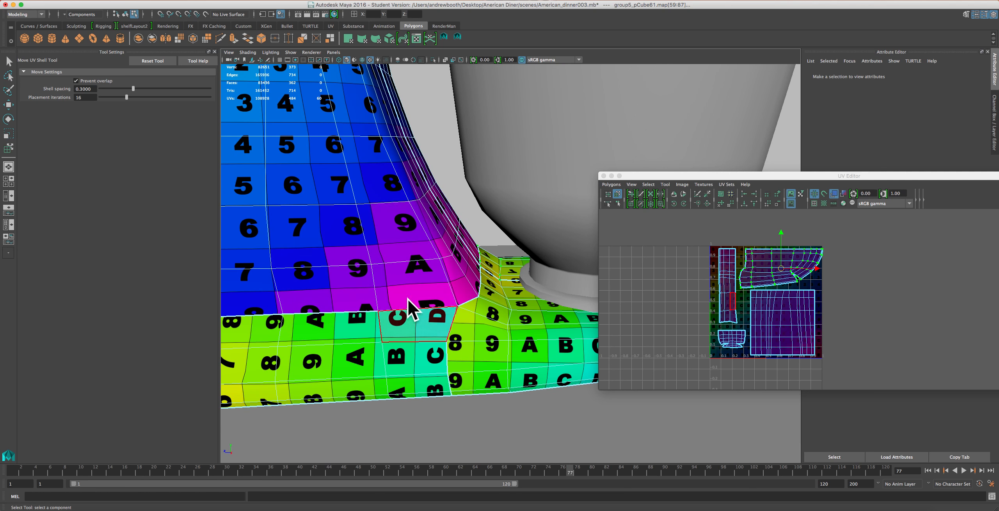
pyautogui.scroll(2, 380, 312)
pyautogui.scroll(-3, 381, 311)
# Examine the checker pattern along the centre seam on the leg's back, dismissing the GPU texture warning.
pyautogui.keyDown('alt'); pyautogui.moveTo(380, 311); pyautogui.dragTo(434, 167); pyautogui.keyUp('alt')
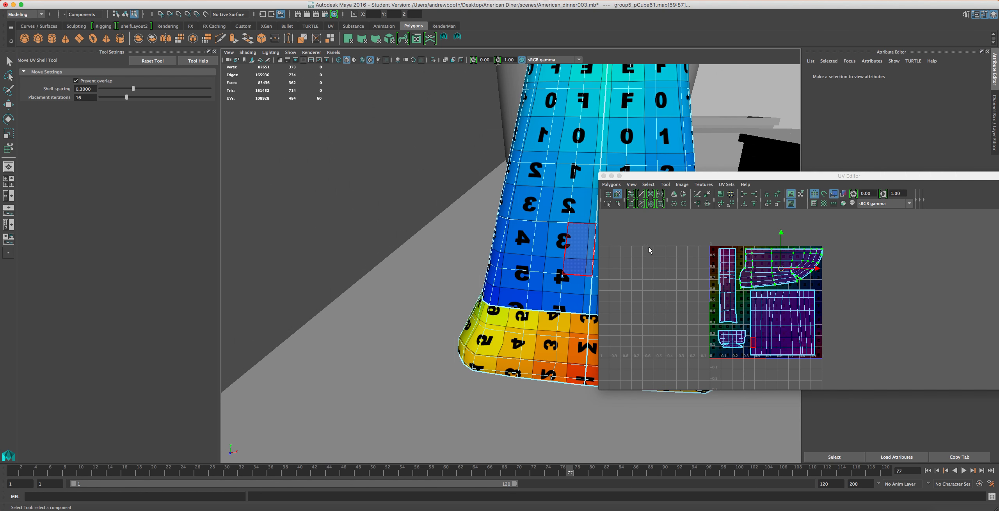
pyautogui.keyDown('alt'); pyautogui.moveTo(542, 180); pyautogui.dragTo(432, 183, button='middle'); pyautogui.keyUp('alt')
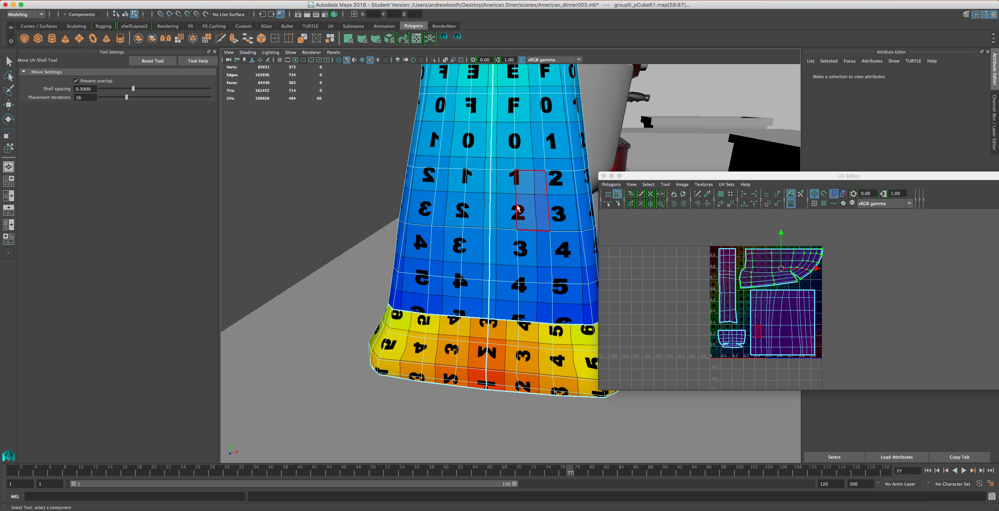
pyautogui.scroll(-5, 517, 209)
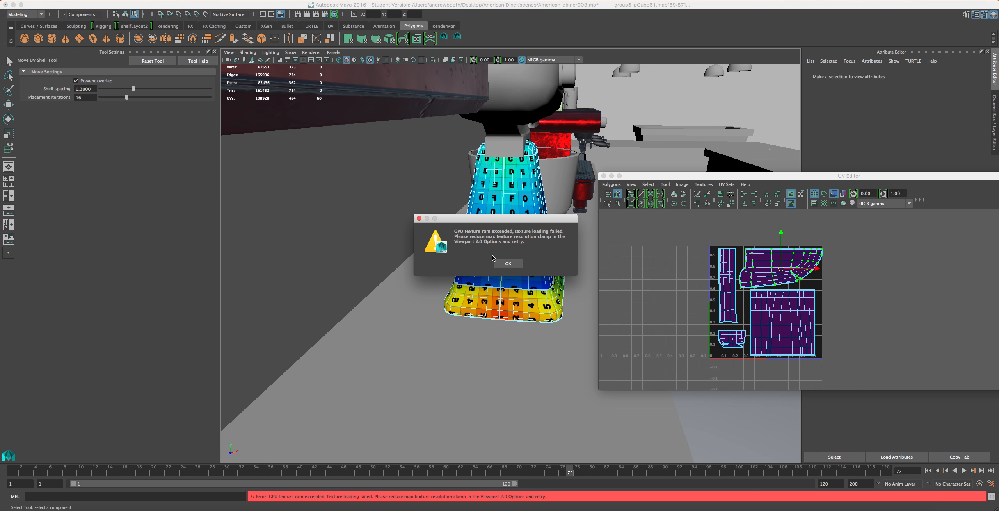
pyautogui.click(508, 263)
pyautogui.click(508, 263)
pyautogui.scroll(3, 511, 264)
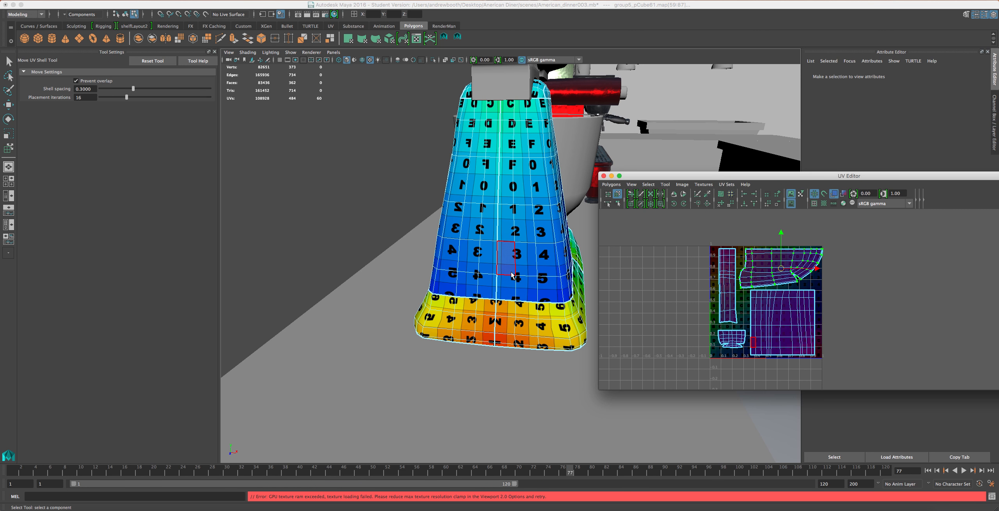
pyautogui.scroll(3, 512, 274)
pyautogui.scroll(-2, 513, 274)
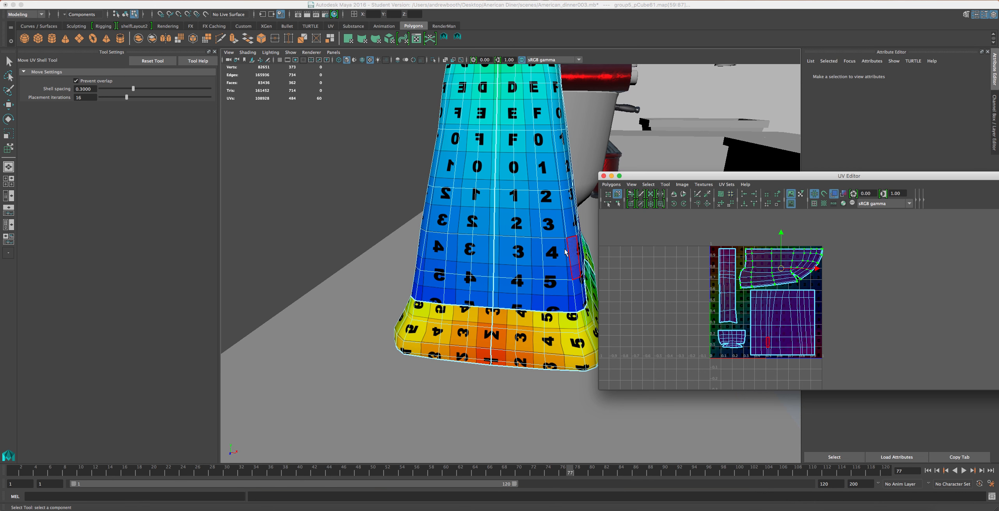
# Close the UV Editor and check the whole mixer from its bowl side.
pyautogui.click(604, 175)
pyautogui.keyDown('alt'); pyautogui.moveTo(620, 250); pyautogui.dragTo(504, 241); pyautogui.keyUp('alt')
pyautogui.scroll(-5, 504, 242)
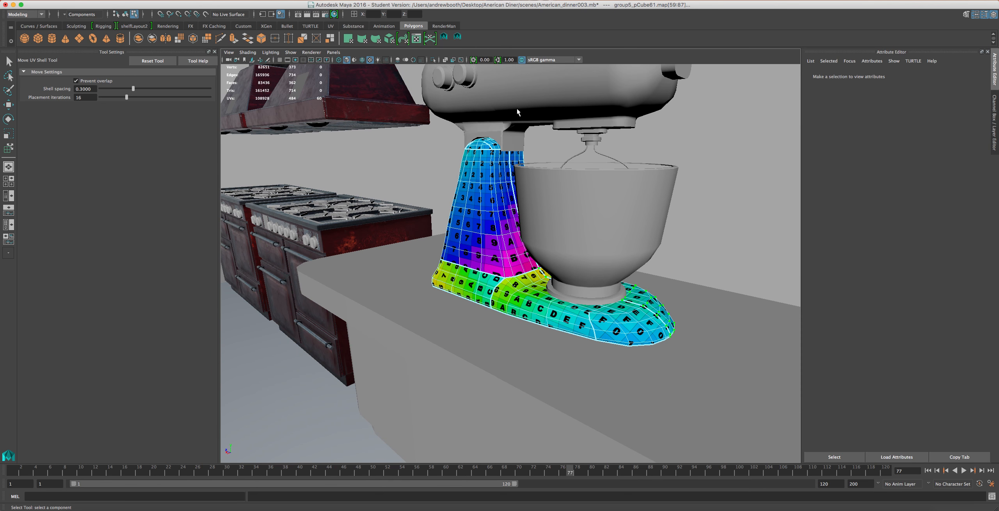
pyautogui.keyDown('alt'); pyautogui.moveTo(494, 152); pyautogui.dragTo(519, 170, button='middle'); pyautogui.keyUp('alt')
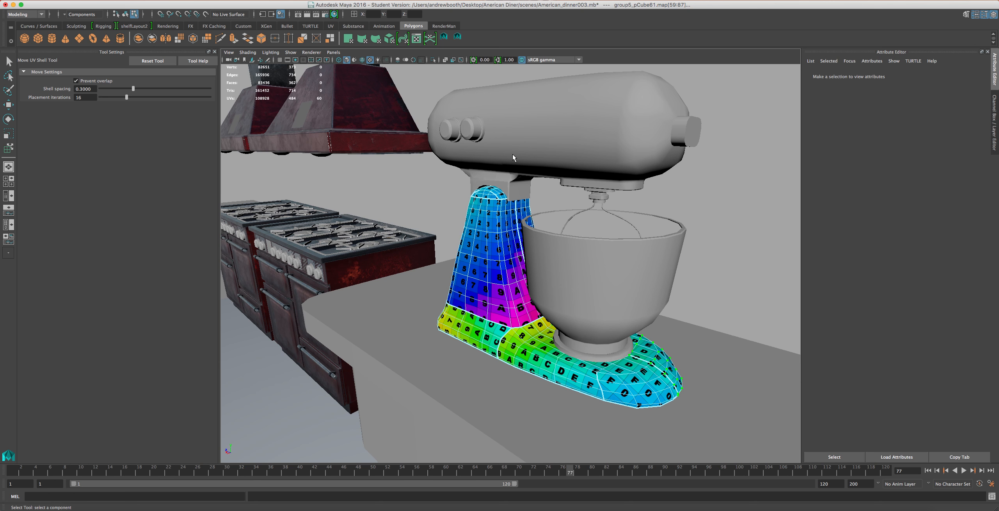
# Examine the joint between leg and mixer head, the head's underside, and the checkered base below.
pyautogui.scroll(5, 547, 139)
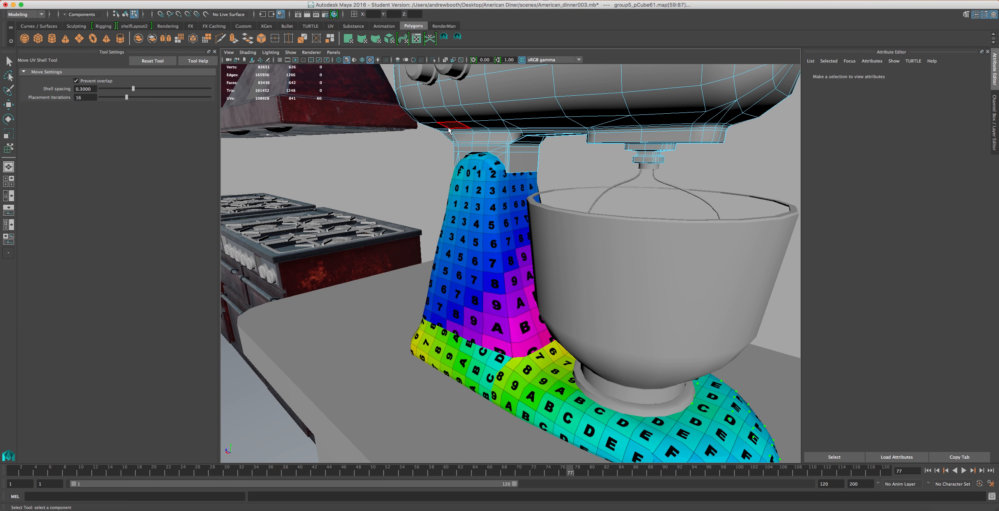
pyautogui.keyDown('alt'); pyautogui.moveTo(474, 178); pyautogui.dragTo(494, 183, button='middle'); pyautogui.keyUp('alt')
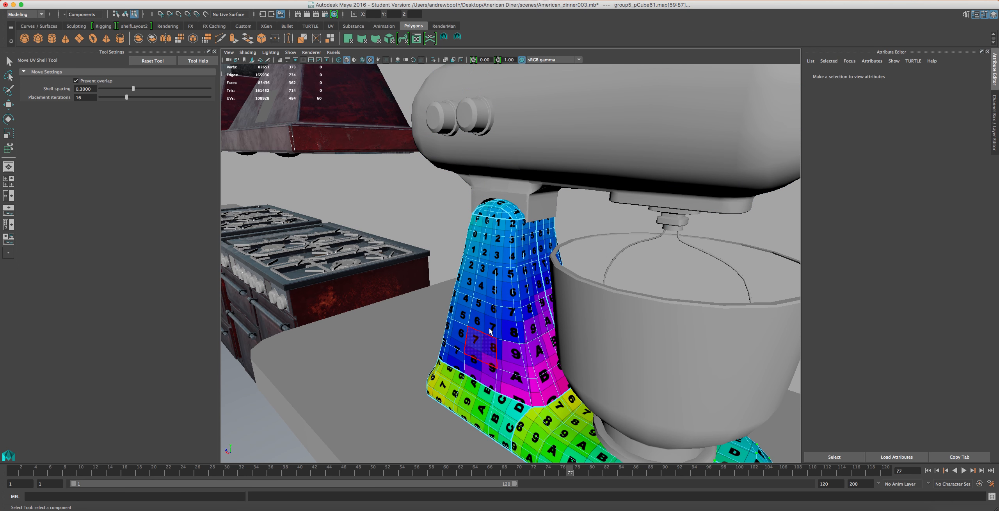
pyautogui.scroll(3, 566, 181)
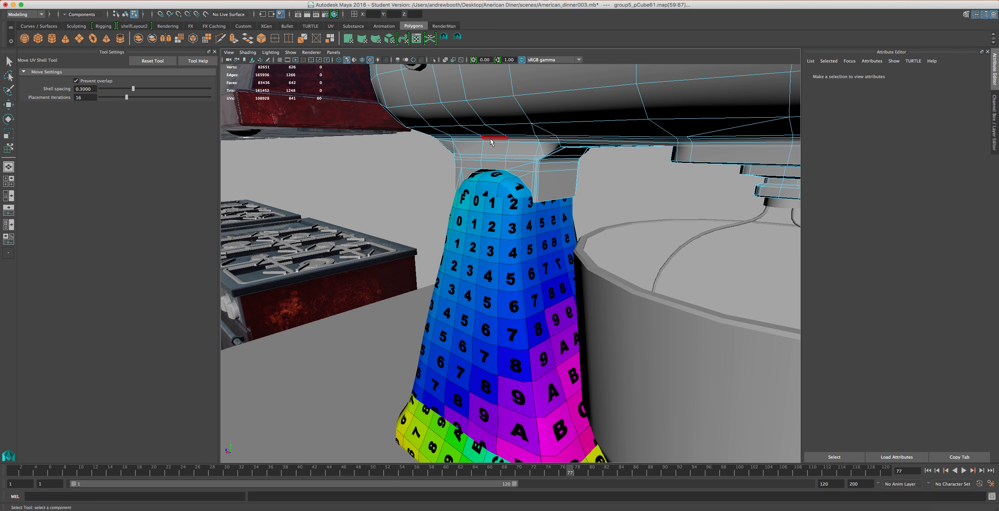
pyautogui.keyDown('alt'); pyautogui.moveTo(685, 154); pyautogui.dragTo(615, 178, button='middle'); pyautogui.keyUp('alt')
pyautogui.keyDown('alt'); pyautogui.moveTo(615, 179); pyautogui.dragTo(613, 253); pyautogui.keyUp('alt')
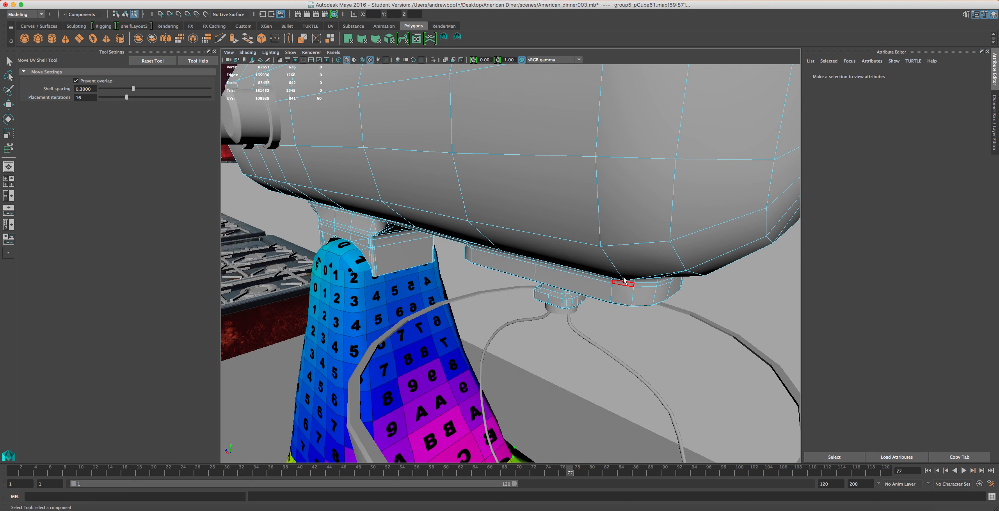
pyautogui.keyDown('alt'); pyautogui.moveTo(625, 285); pyautogui.dragTo(622, 210); pyautogui.keyUp('alt')
pyautogui.scroll(-3, 480, 167)
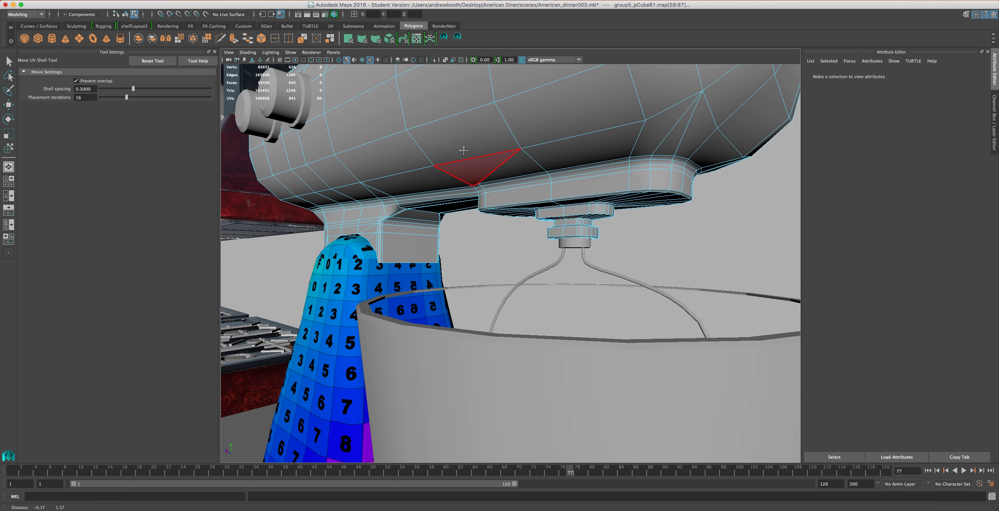
pyautogui.scroll(-4, 479, 164)
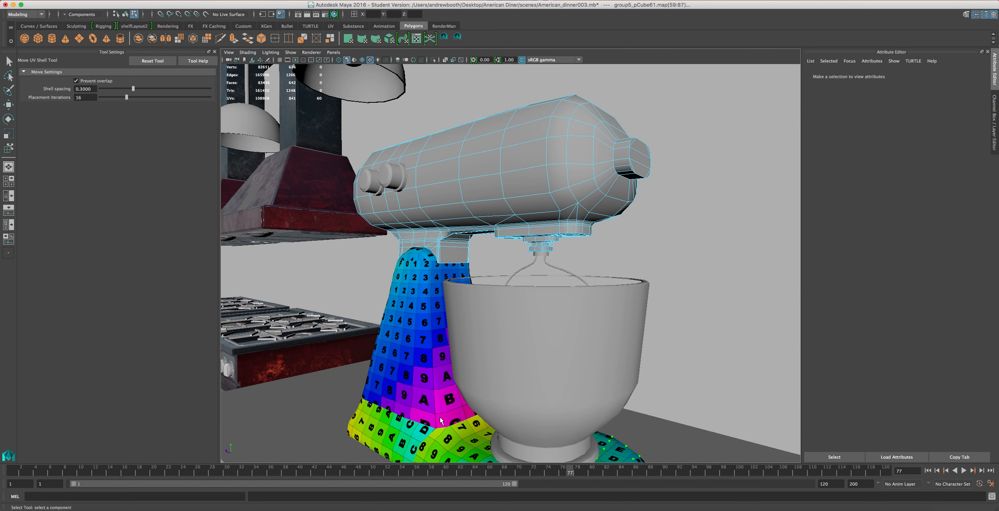
pyautogui.keyDown('alt'); pyautogui.moveTo(410, 412); pyautogui.dragTo(391, 362, button='middle'); pyautogui.keyUp('alt')
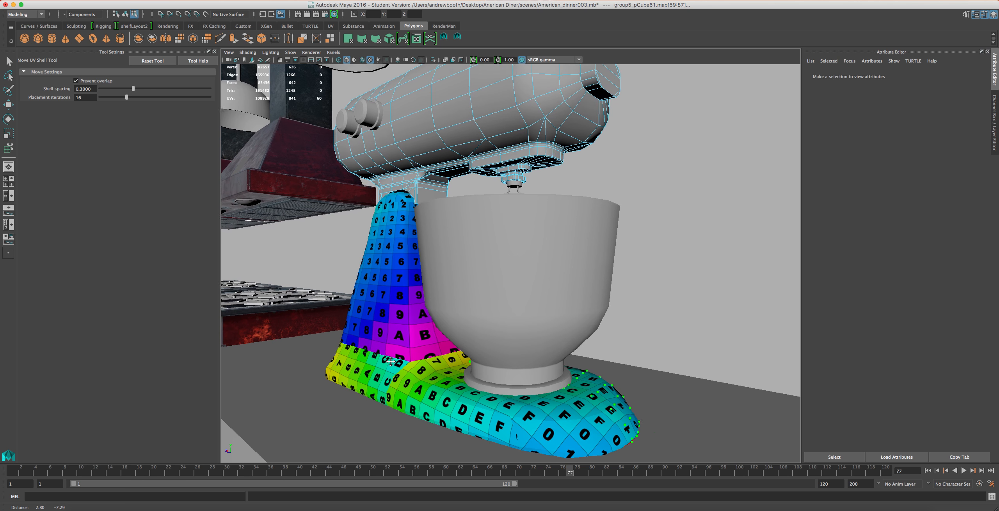
pyautogui.keyDown('alt'); pyautogui.moveTo(387, 295); pyautogui.dragTo(391, 301); pyautogui.keyUp('alt')
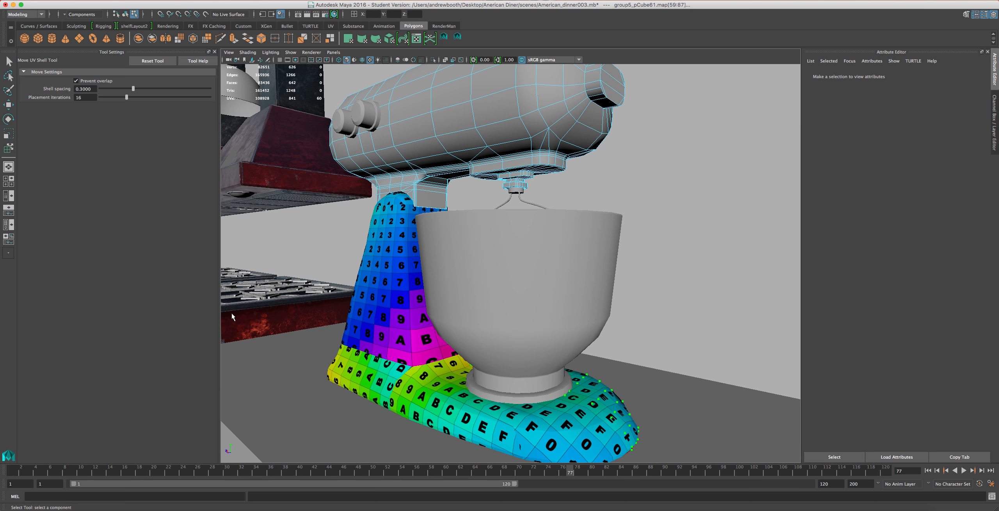
pyautogui.rightClick(161, 507)
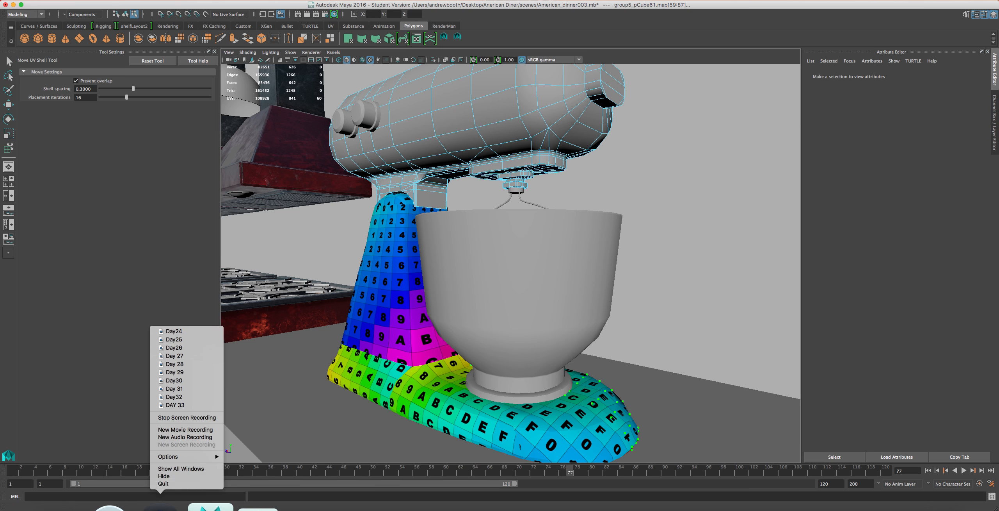